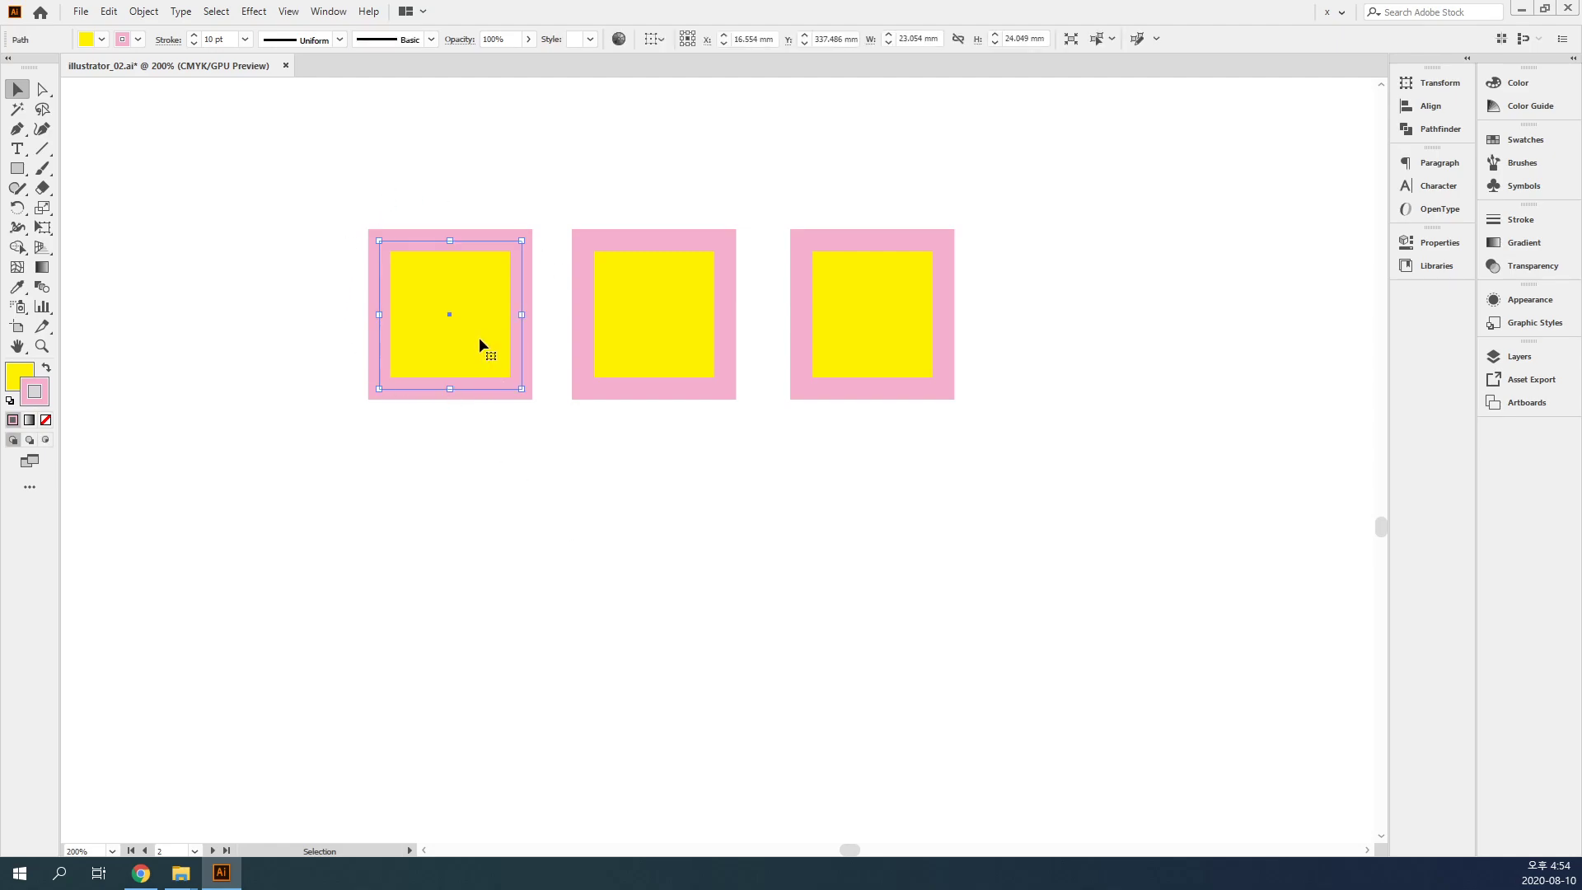
- Hide the selected leftmost square on the artboard and check that its empty area holds nothing selectable
left_click(141, 12)
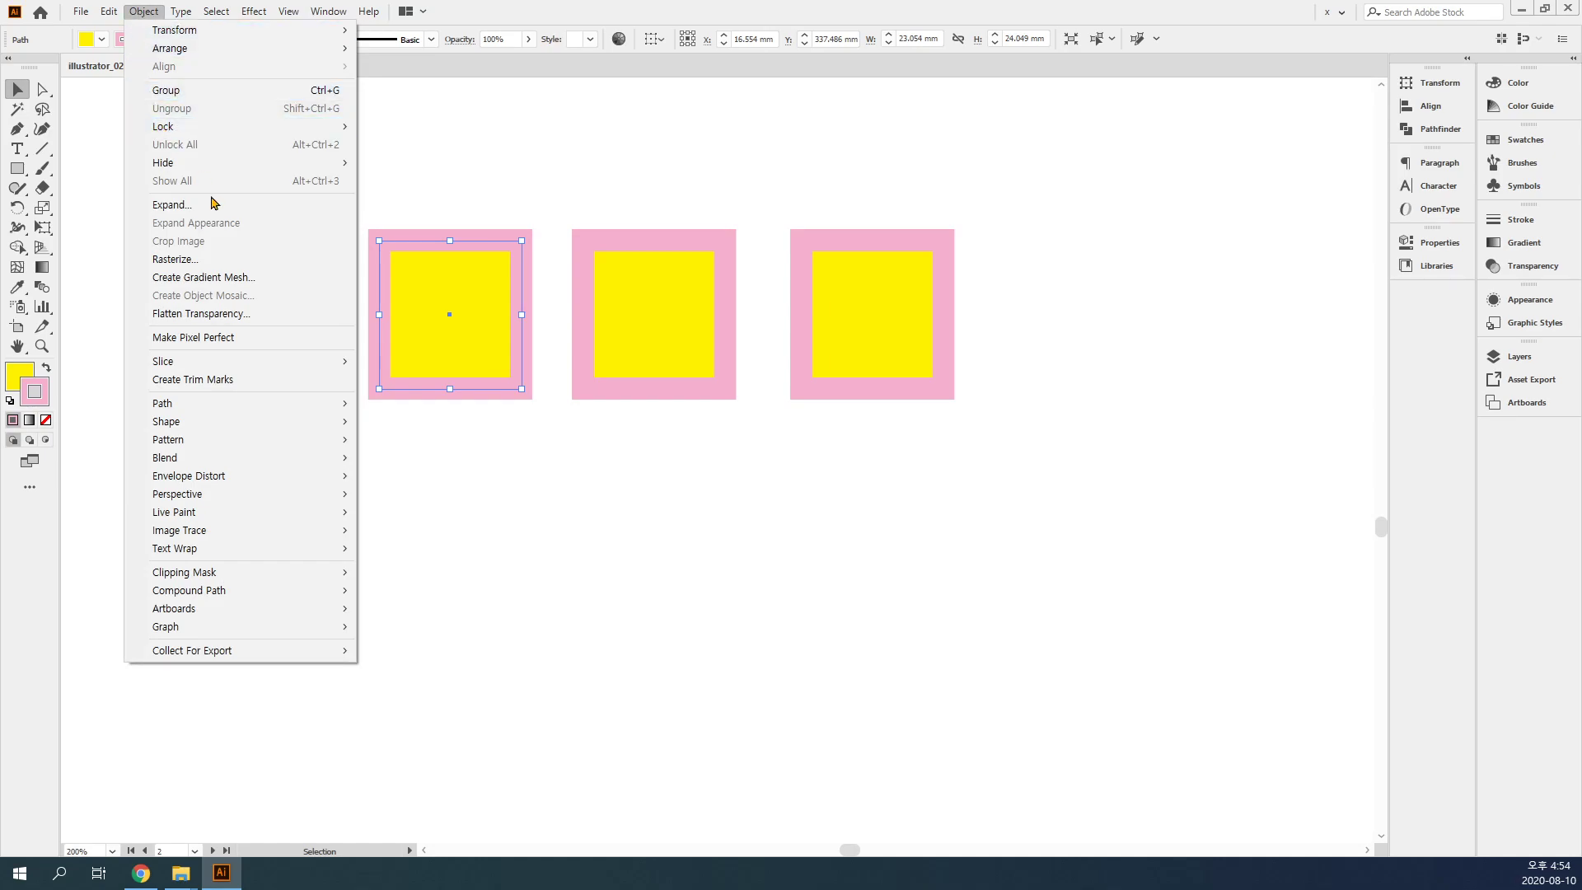
mouse_move(212, 171)
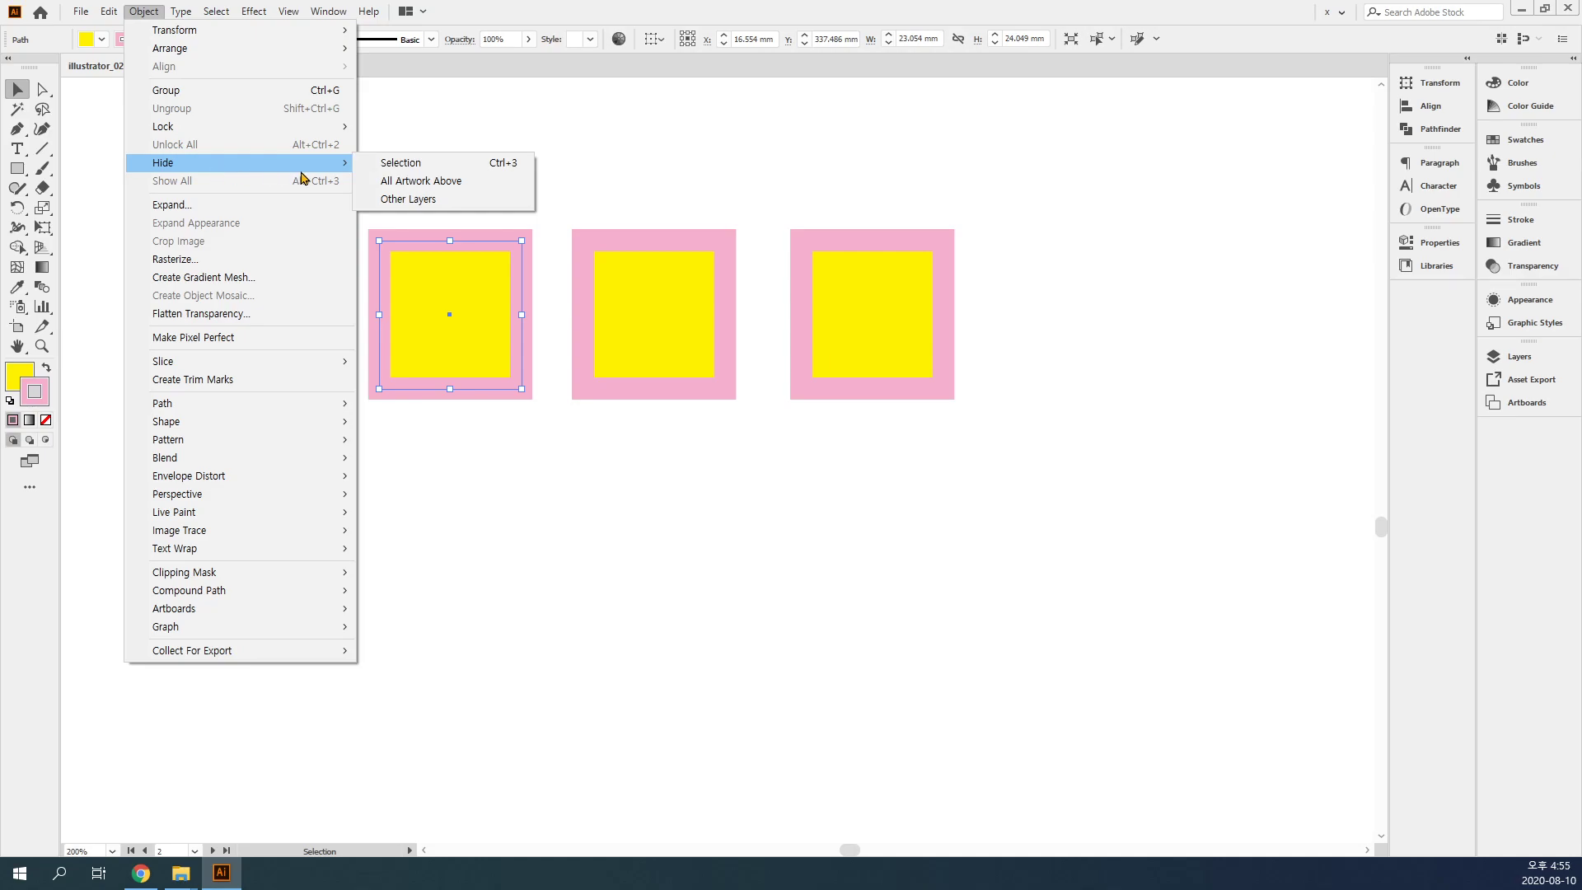
left_click(399, 165)
left_click_drag(332, 176, 536, 436)
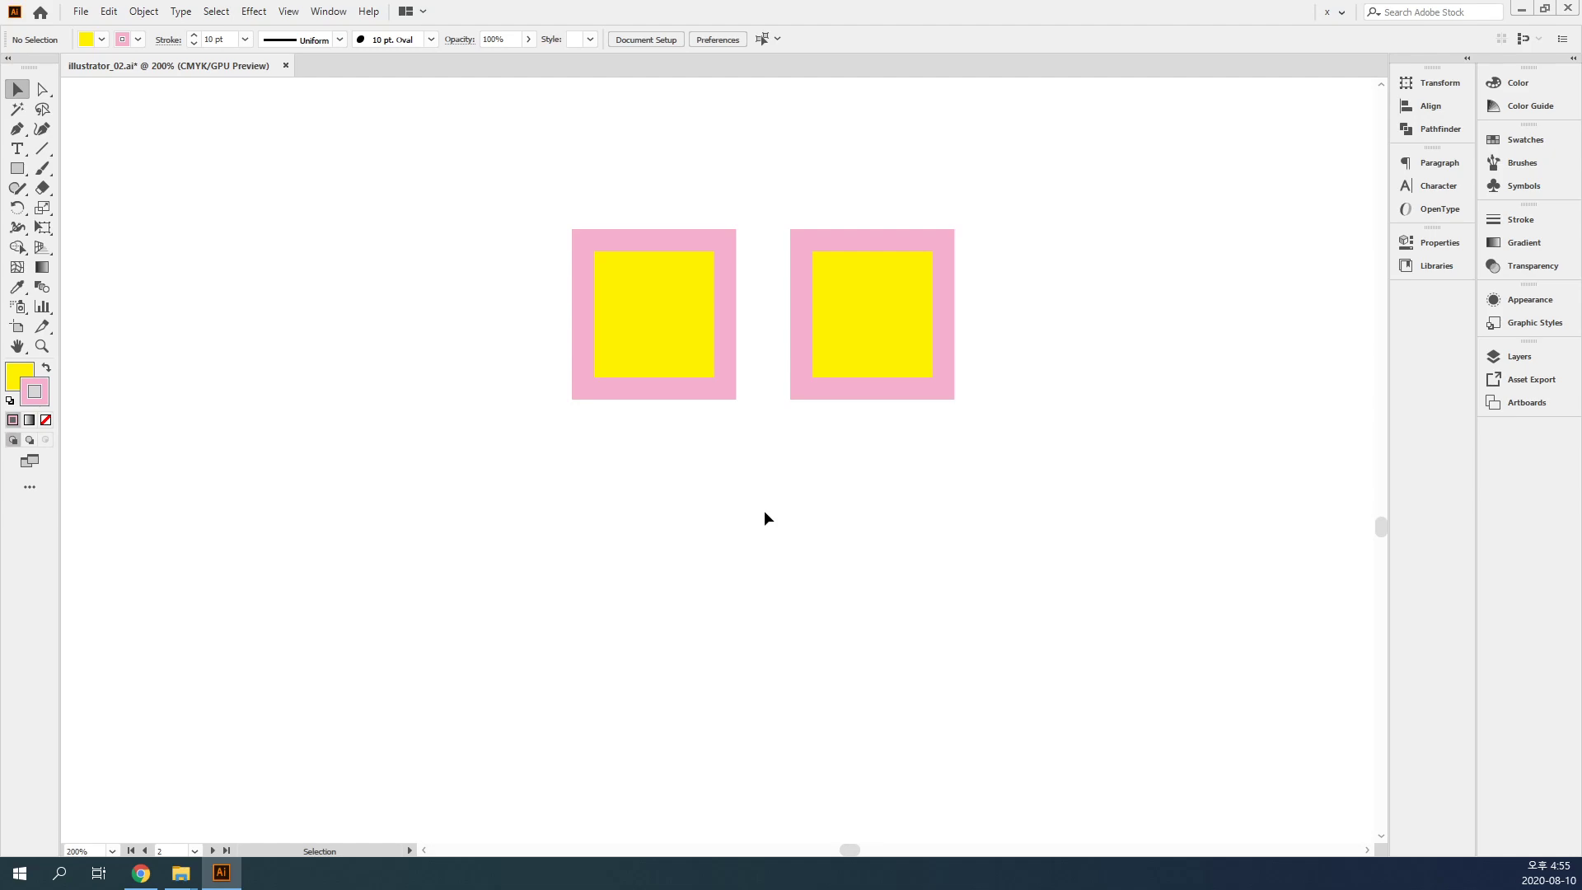
- Move the two visible squares together to the left and slightly up, then clear the selection
left_click_drag(588, 188, 833, 335)
left_click_drag(626, 346, 659, 306)
key("ctrl+z")
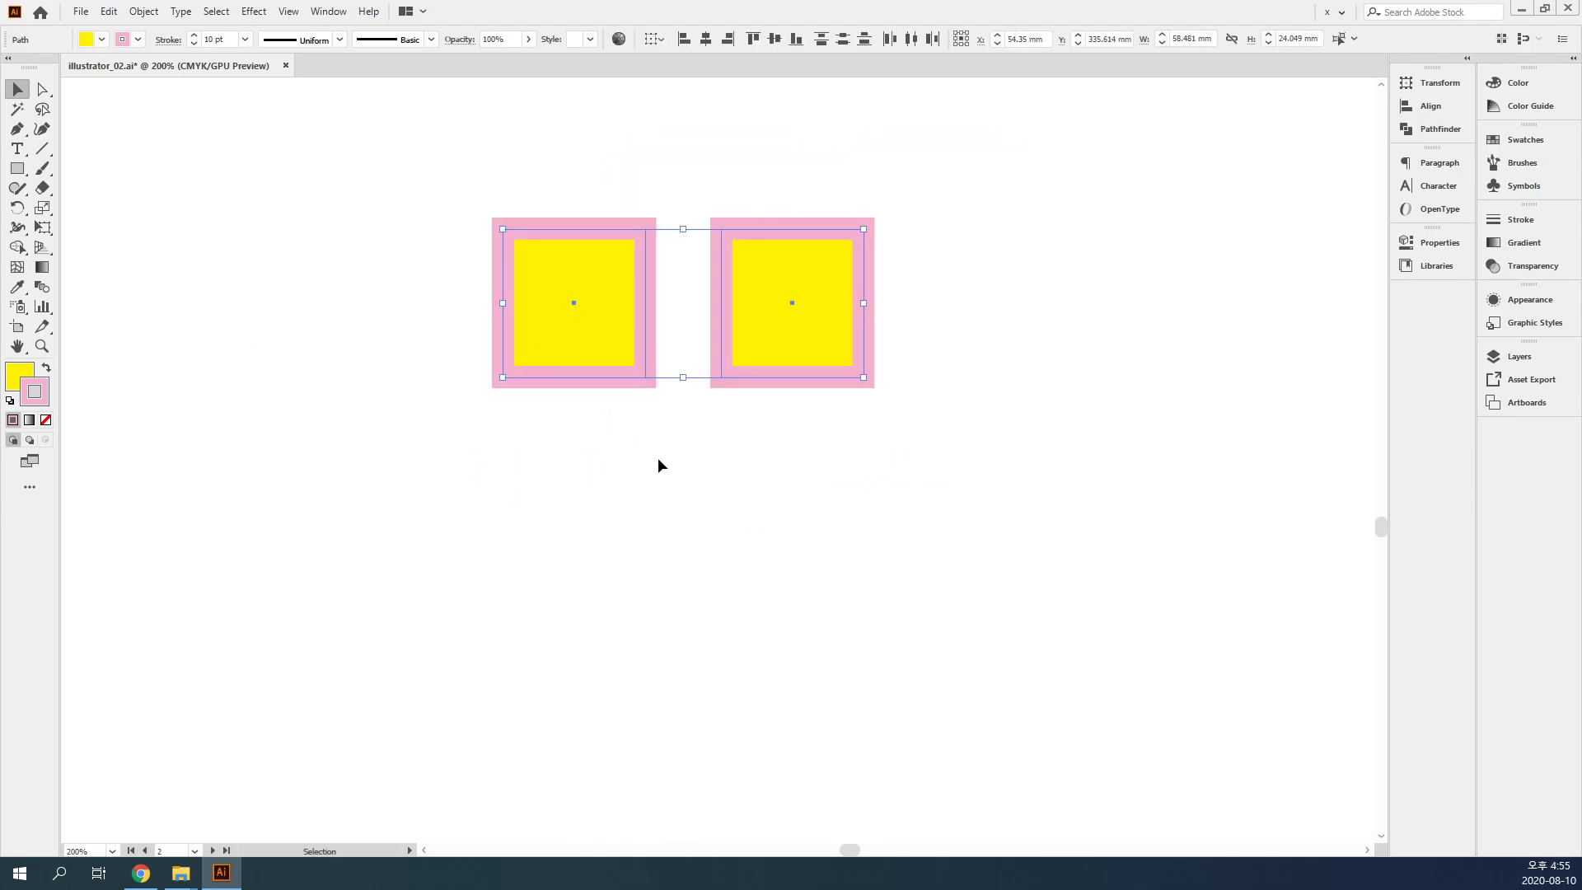
left_click(521, 440)
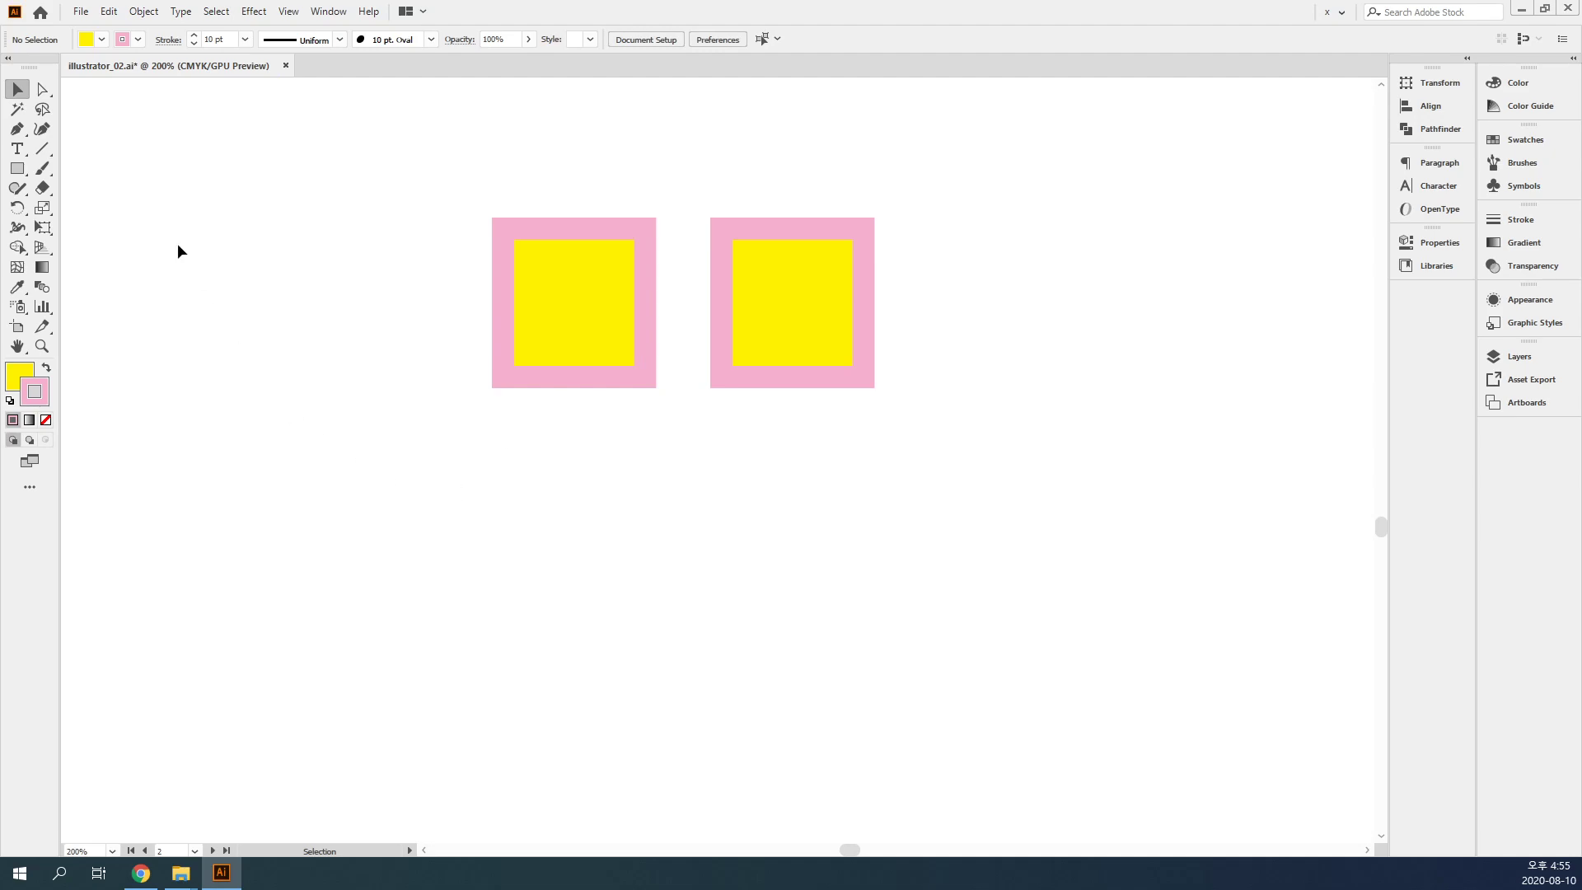
- Show all hidden artwork and deselect it
left_click(144, 11)
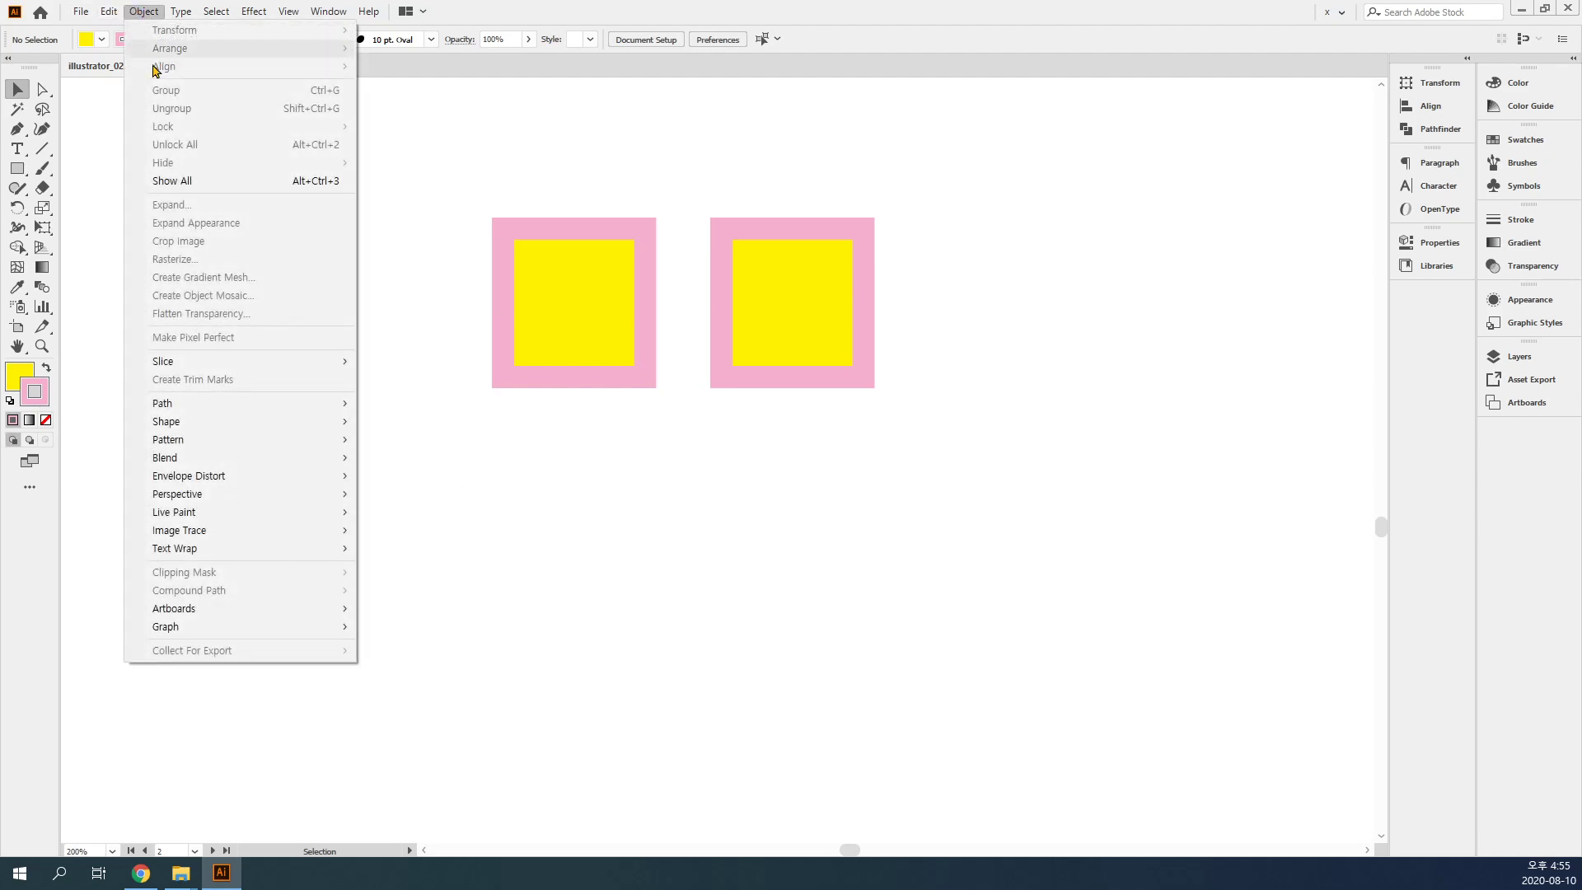
left_click(212, 189)
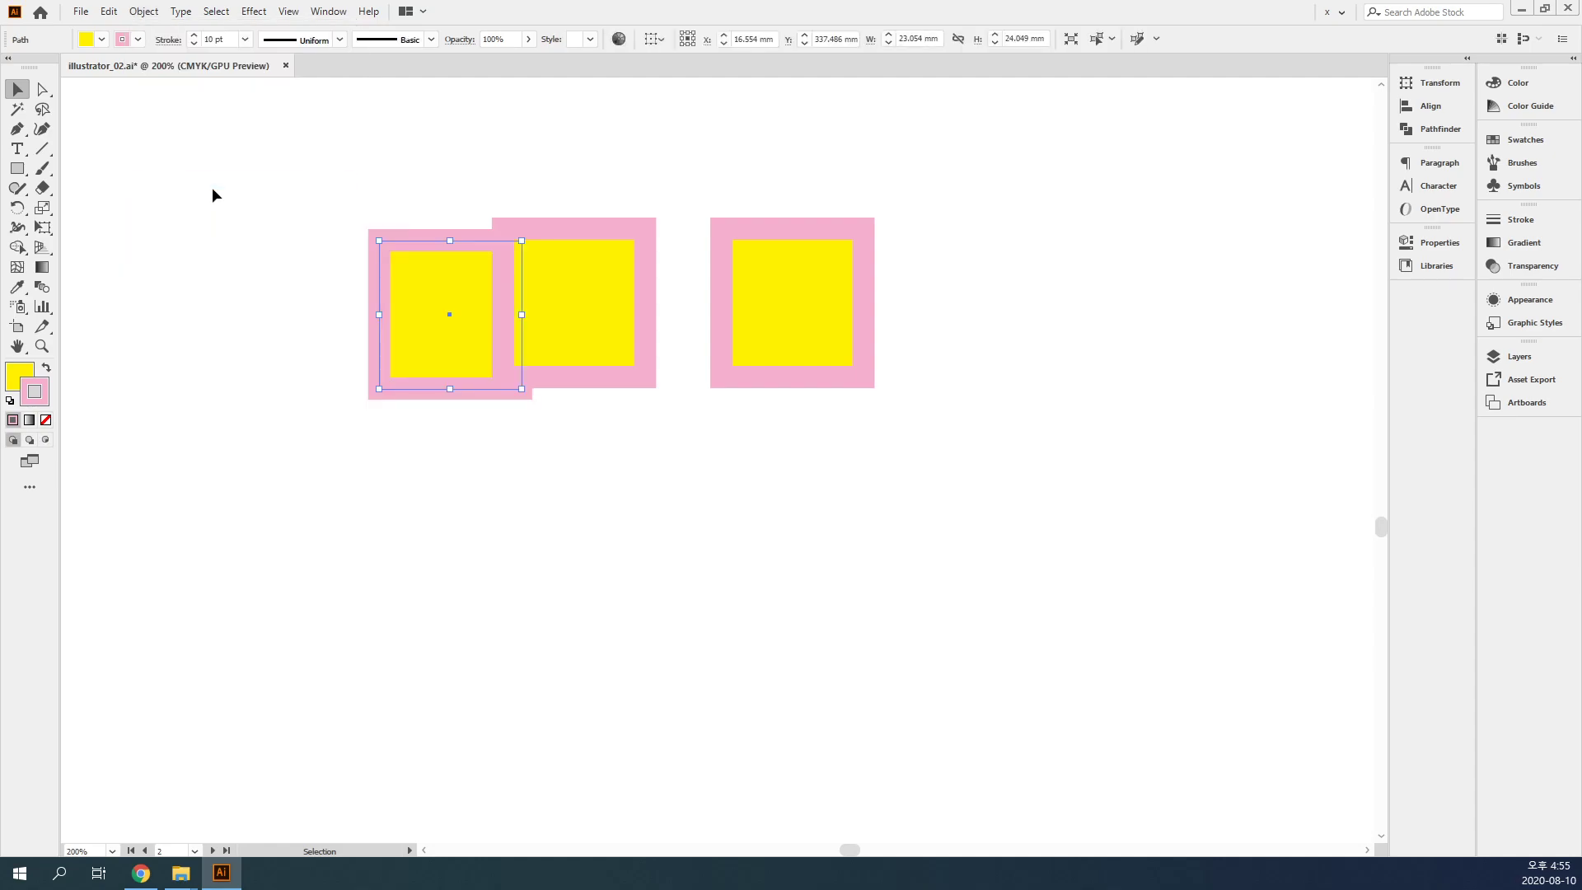
left_click(579, 582)
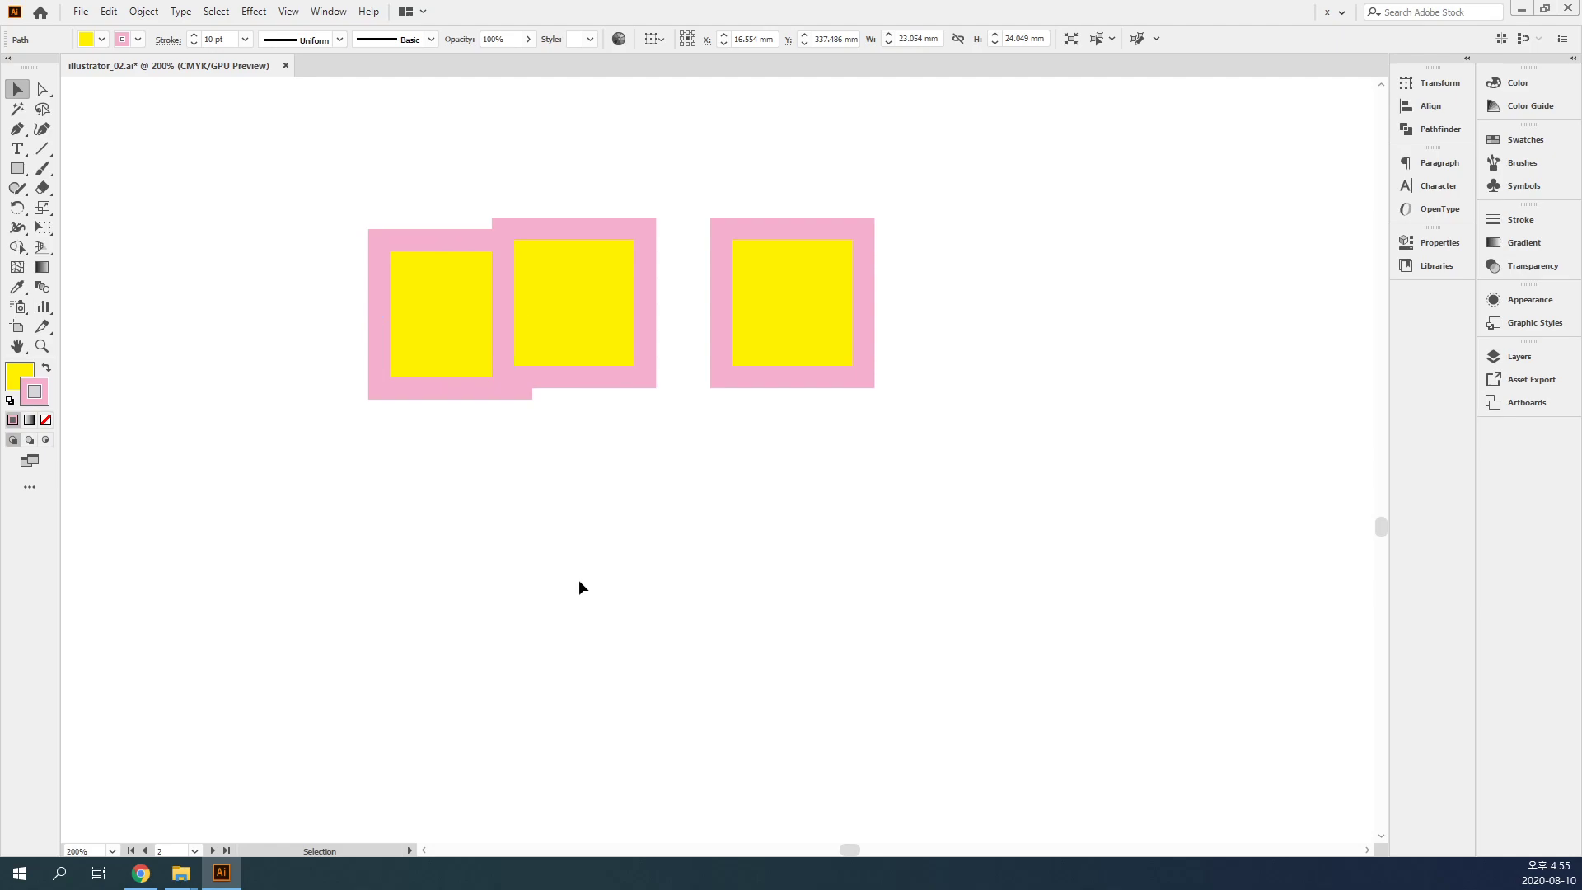
- Hide the leftmost square and the middle square one after the other, leaving only the rightmost square displayed
left_click(443, 299)
left_click(143, 11)
mouse_move(188, 163)
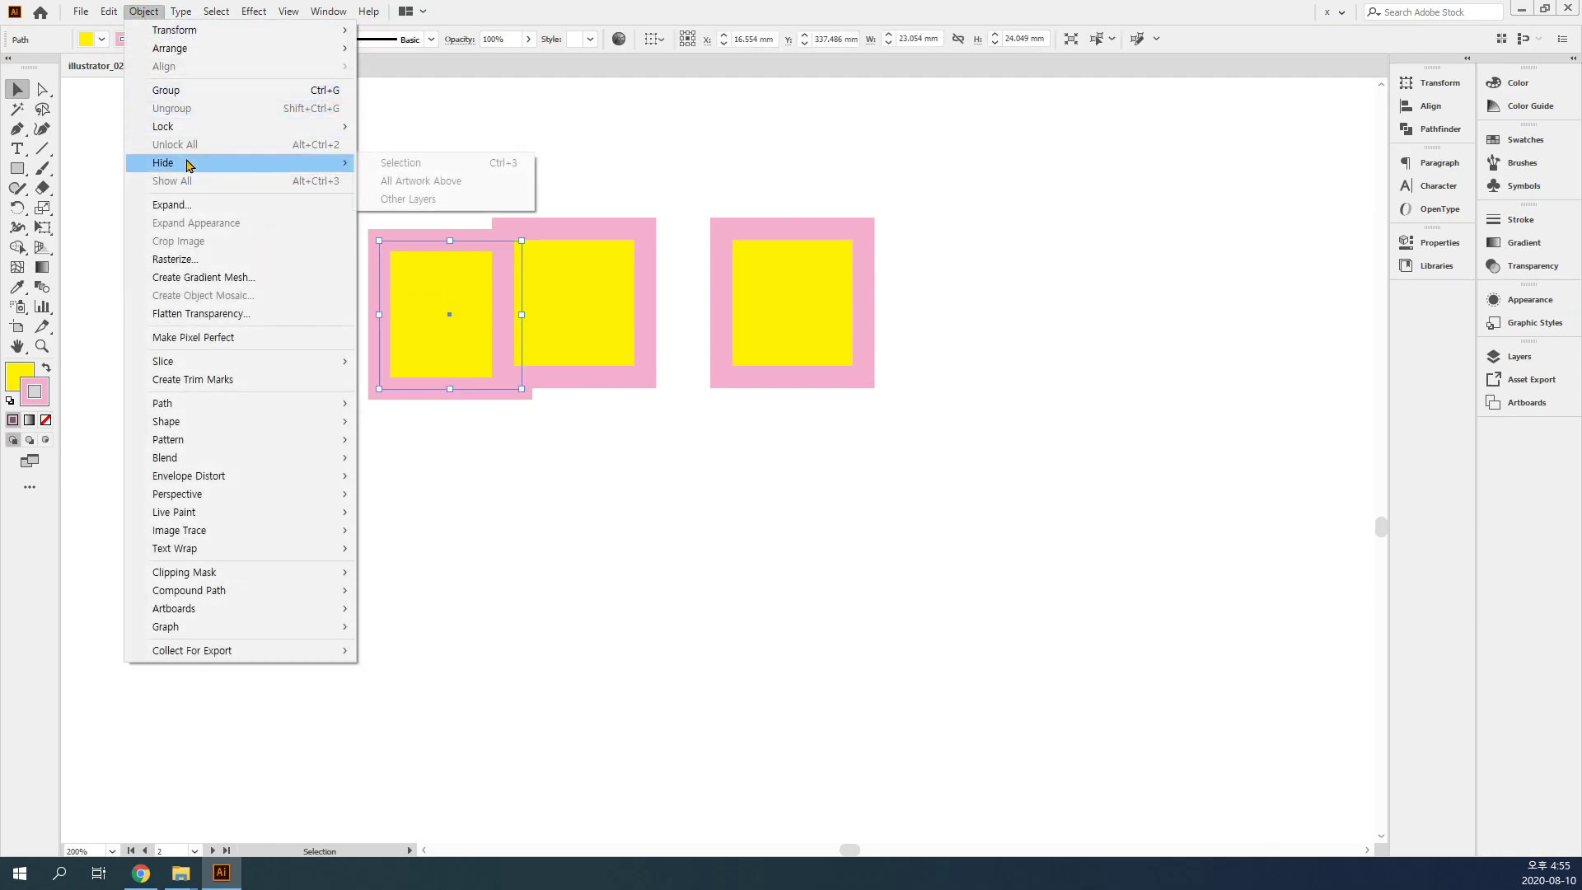
left_click(400, 163)
left_click(610, 295)
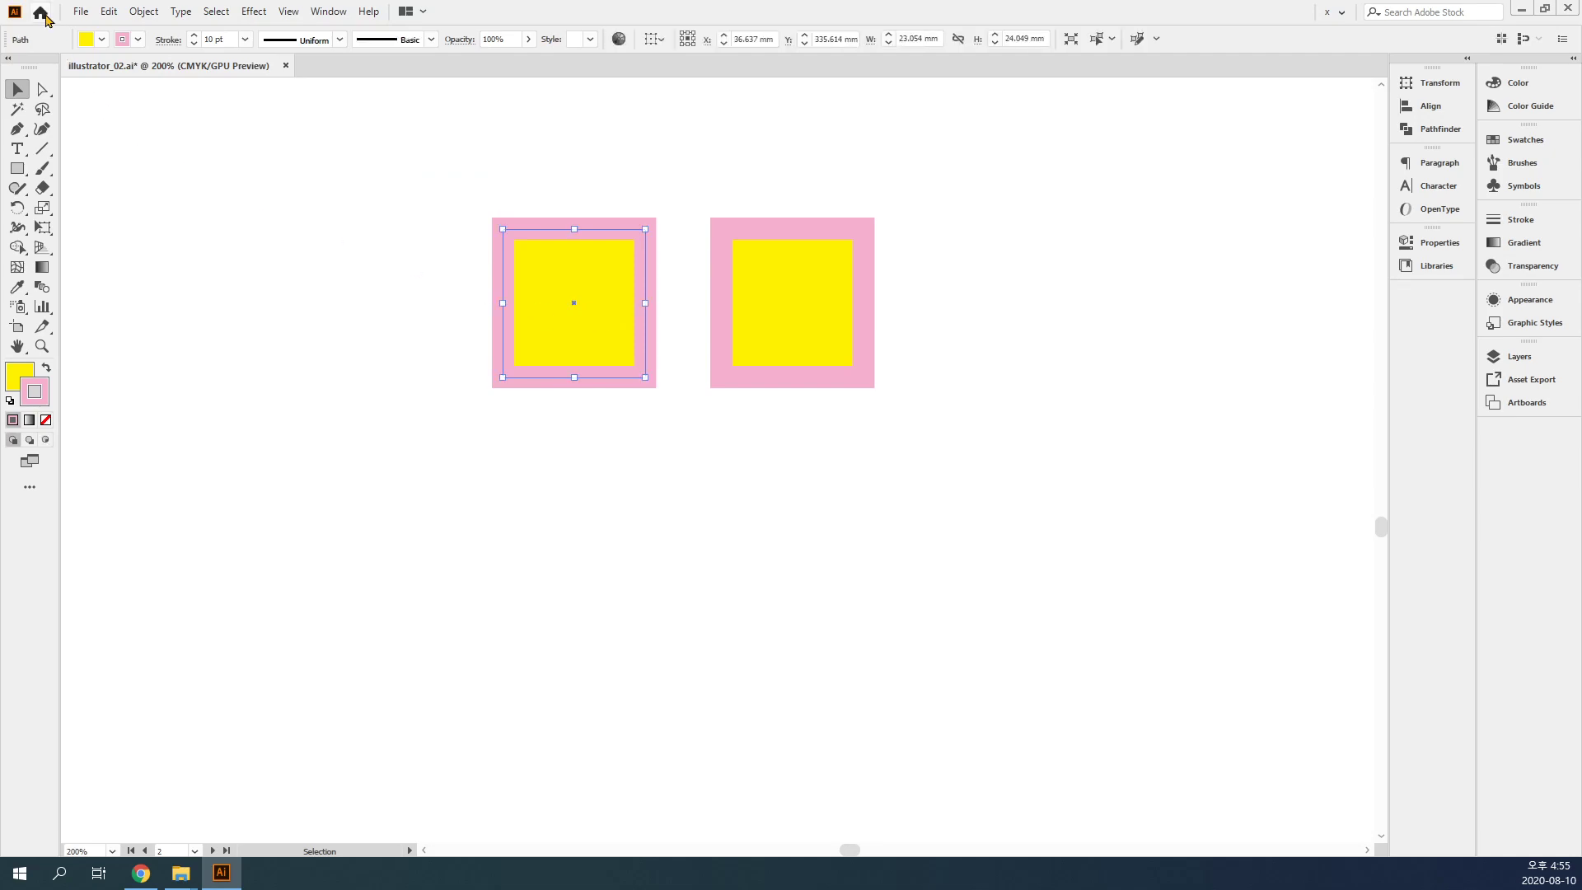
left_click(144, 11)
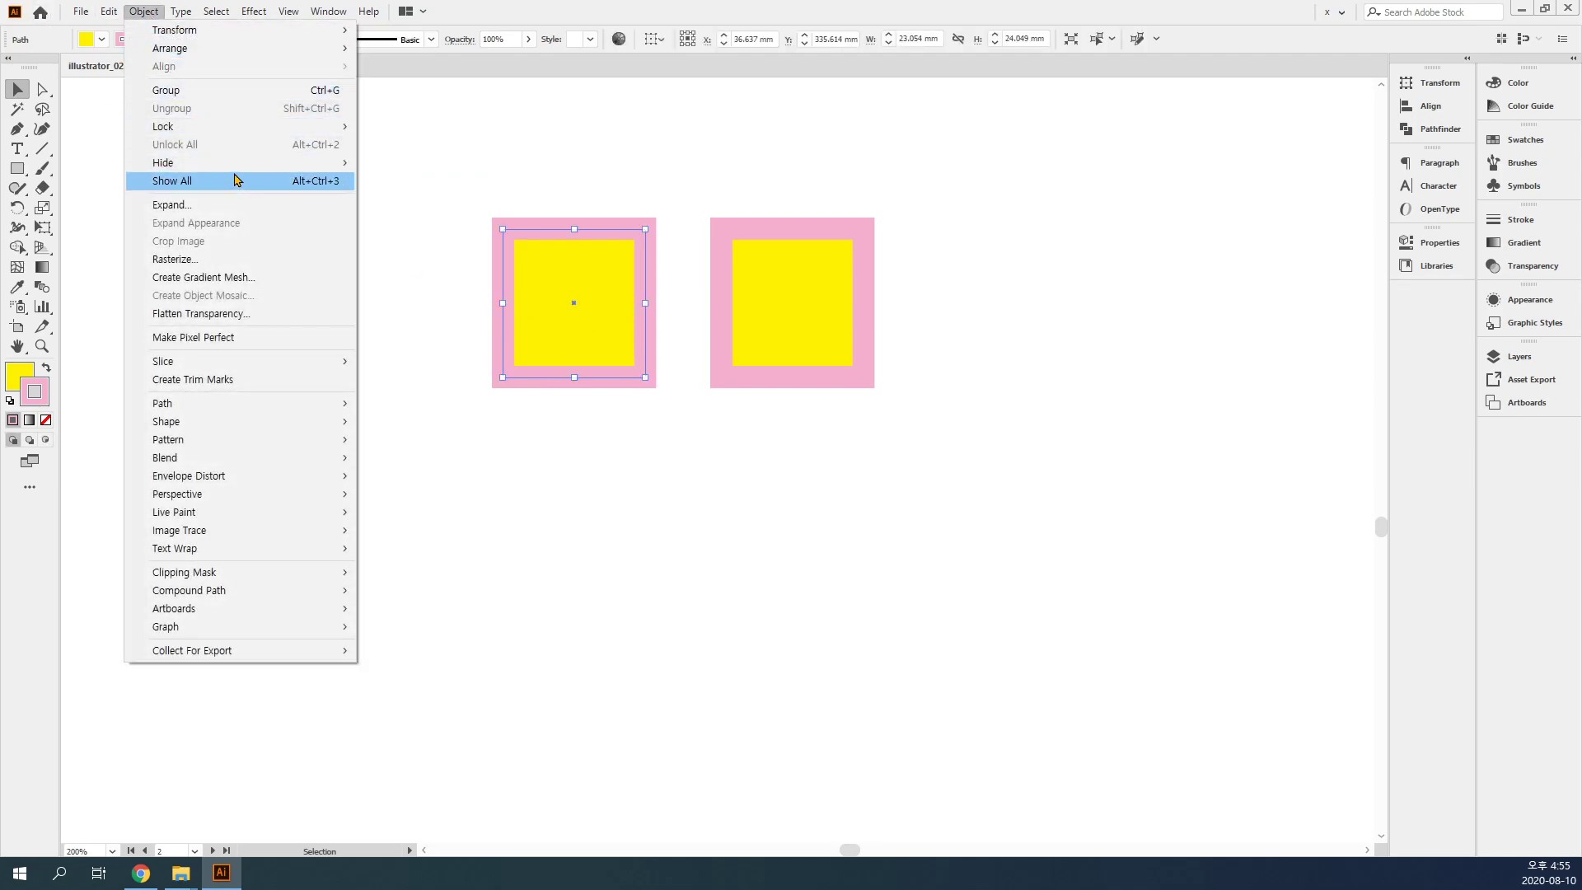
mouse_move(240, 164)
left_click(459, 163)
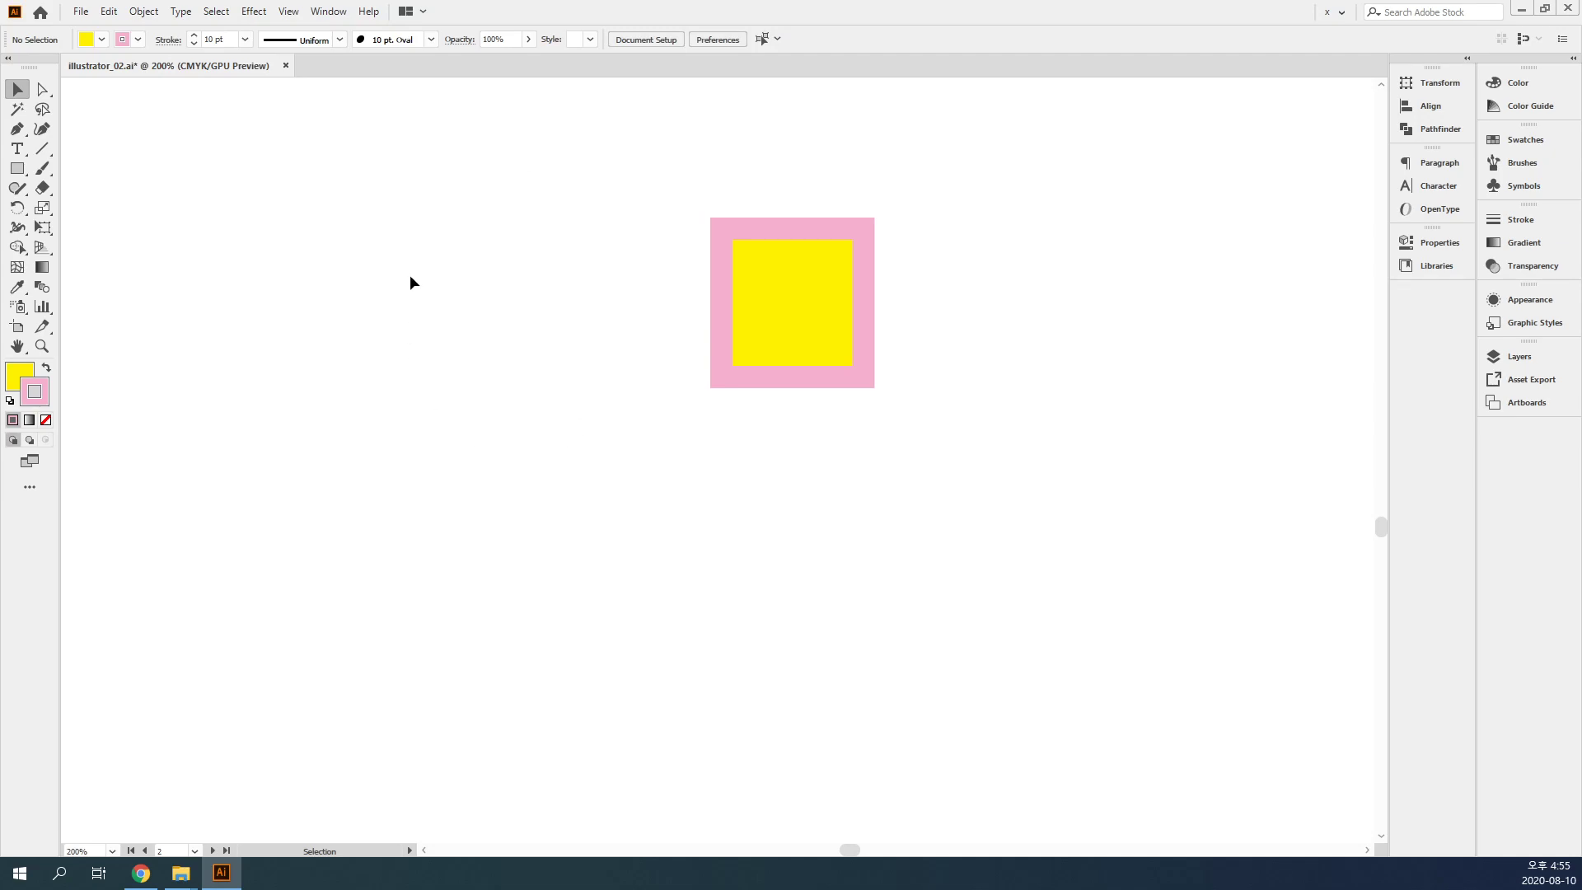
- Show all hidden squares at once
left_click(152, 12)
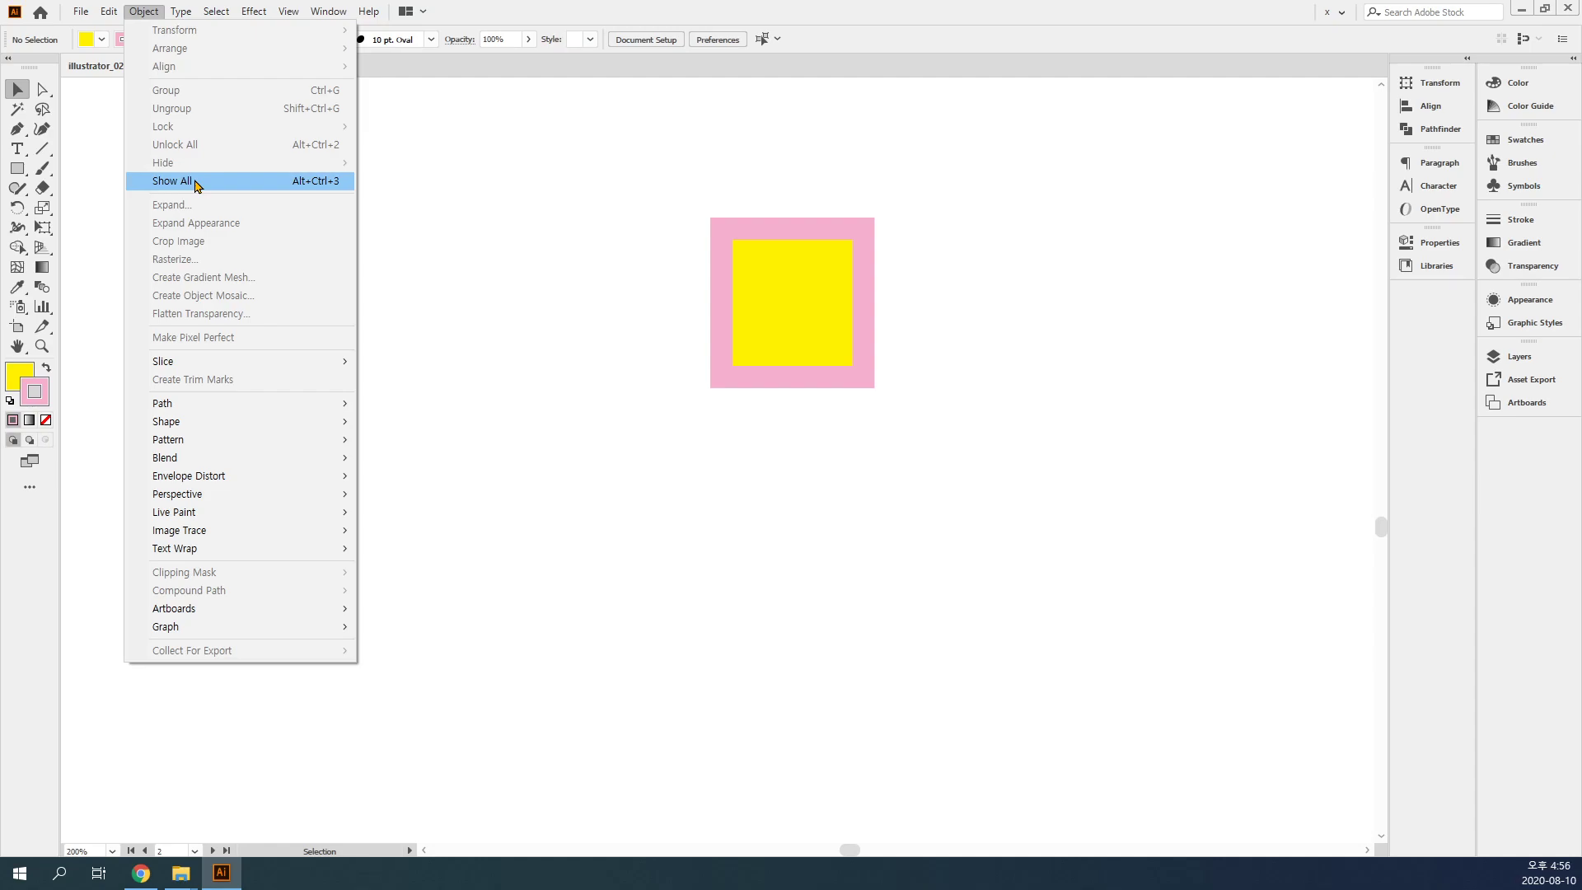
left_click(197, 181)
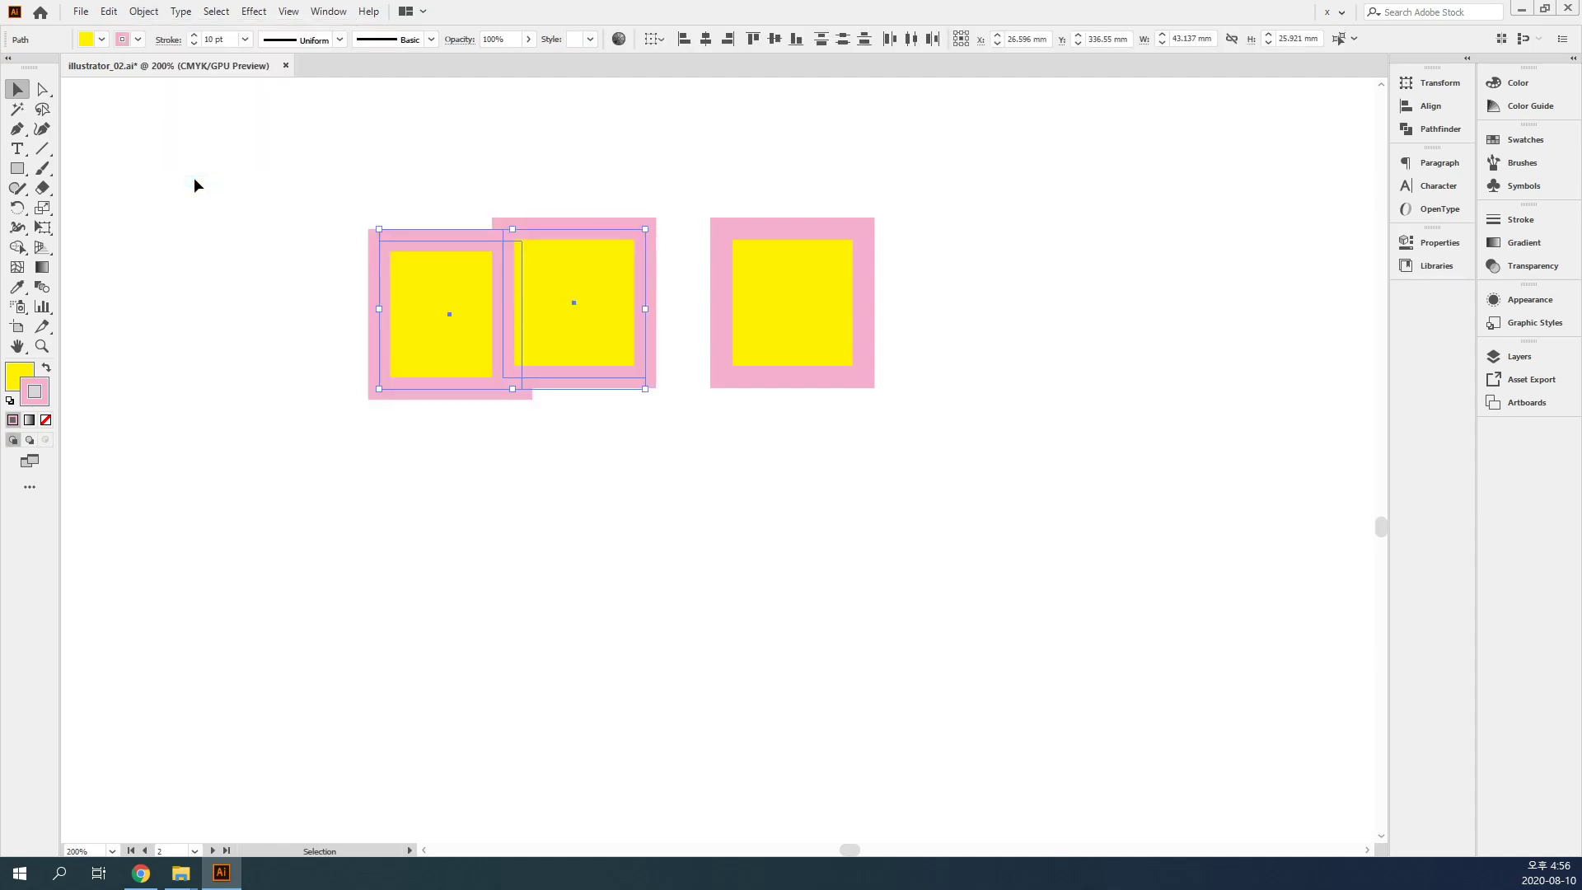
- Hide only the middle square, bring it back with Show All, and deselect it
left_click(413, 302, "shift")
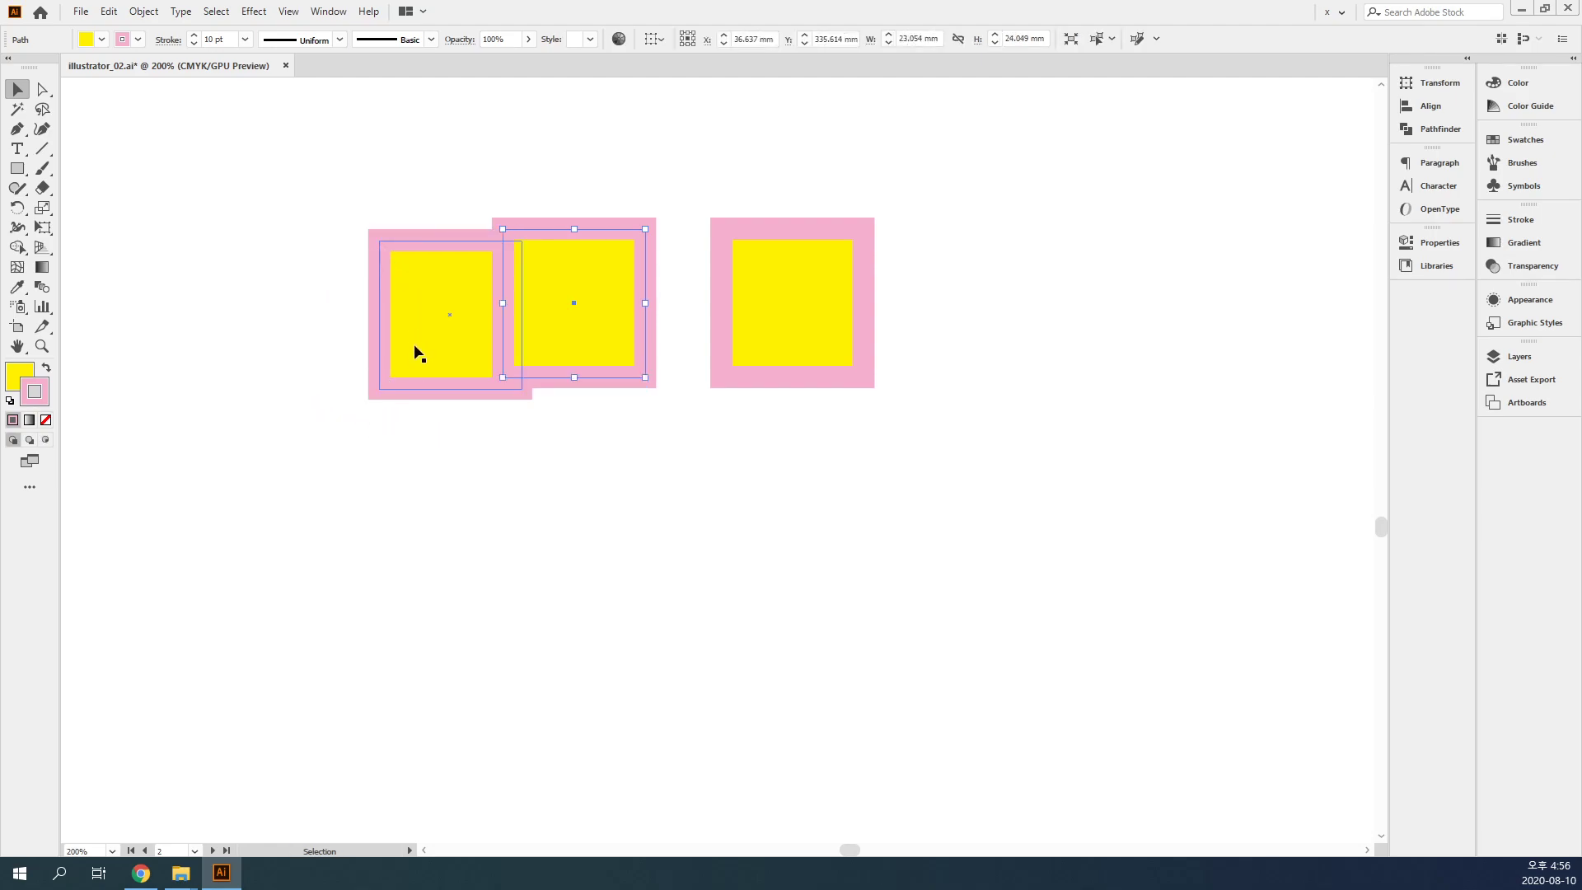
left_click(144, 11)
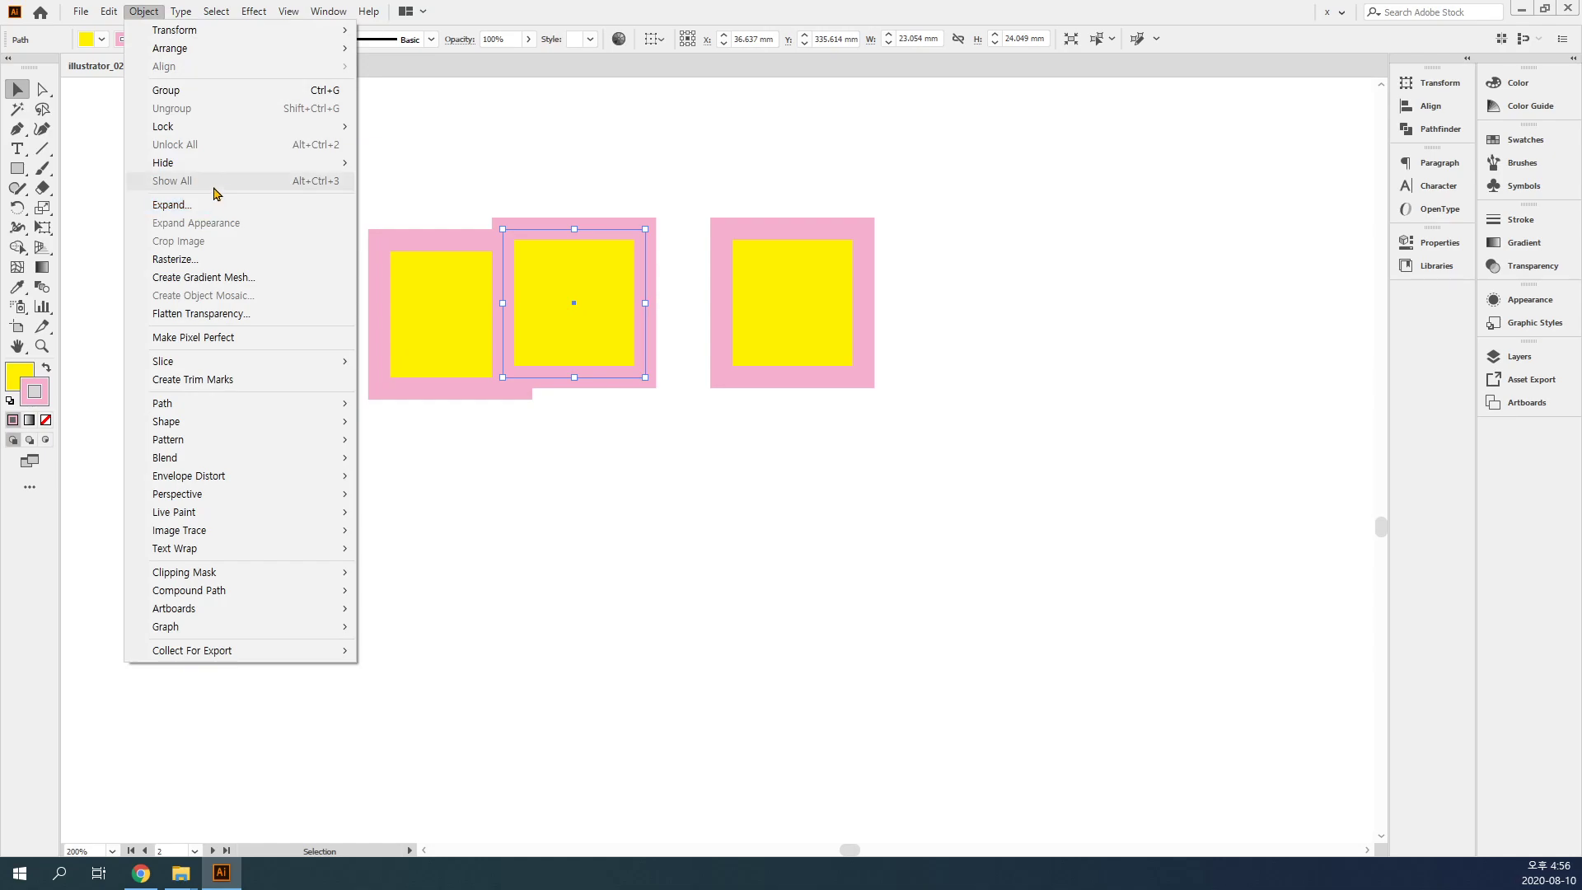
mouse_move(237, 163)
left_click(412, 162)
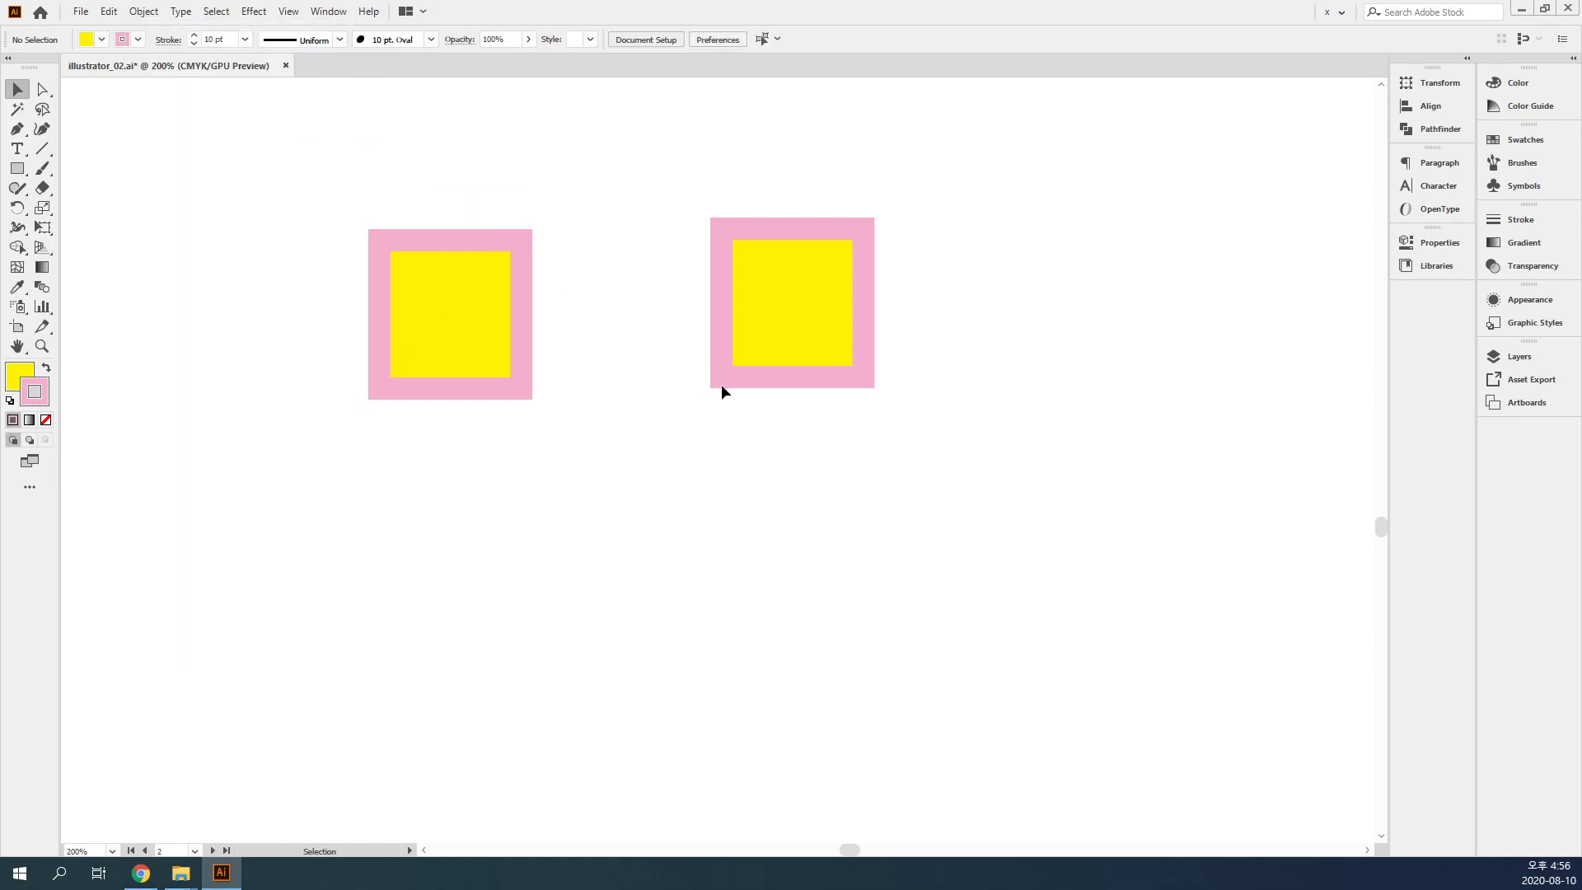
key("ctrl+alt+3")
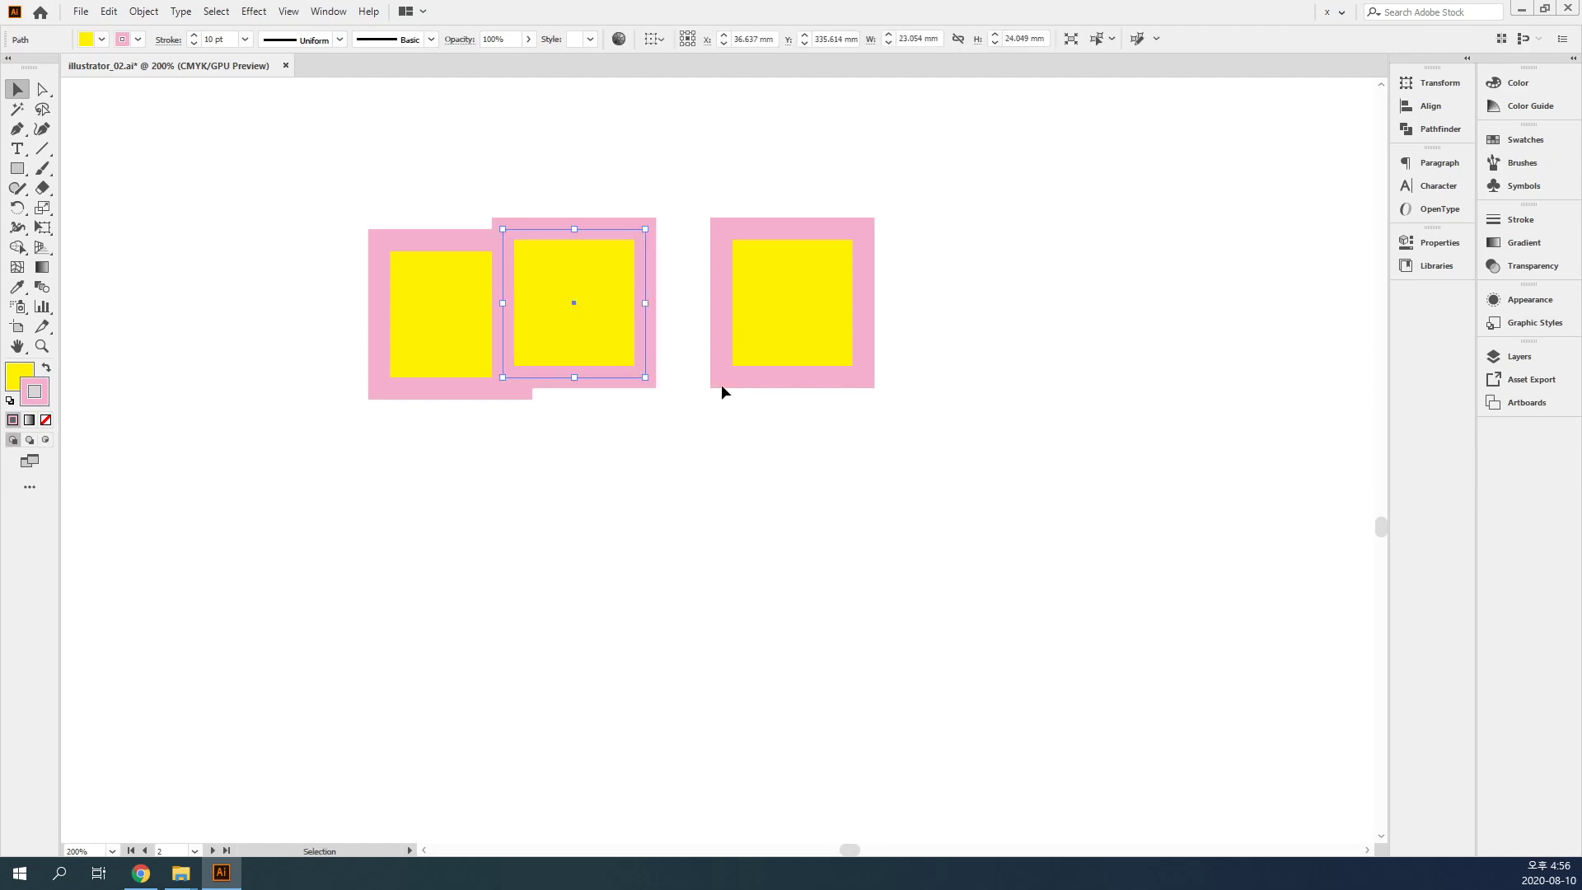
left_click(705, 428)
- Reposition the middle square and duplicate it so one overlaps the left square's upper-right corner and the other its lower-left corner
left_click_drag(605, 300, 423, 434)
left_click(587, 482)
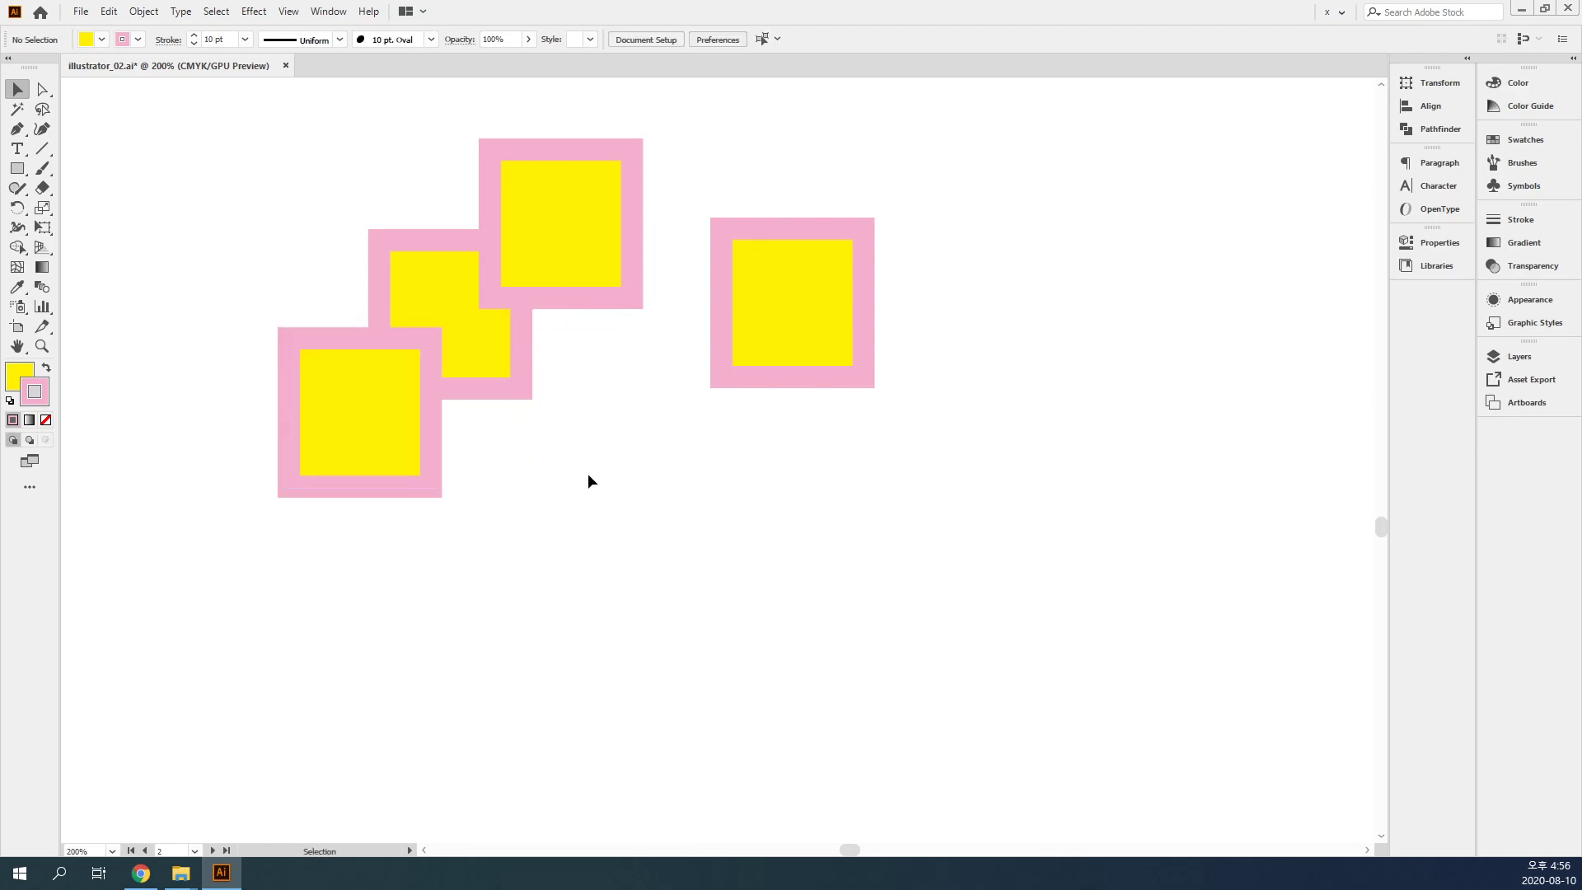
left_click(463, 381)
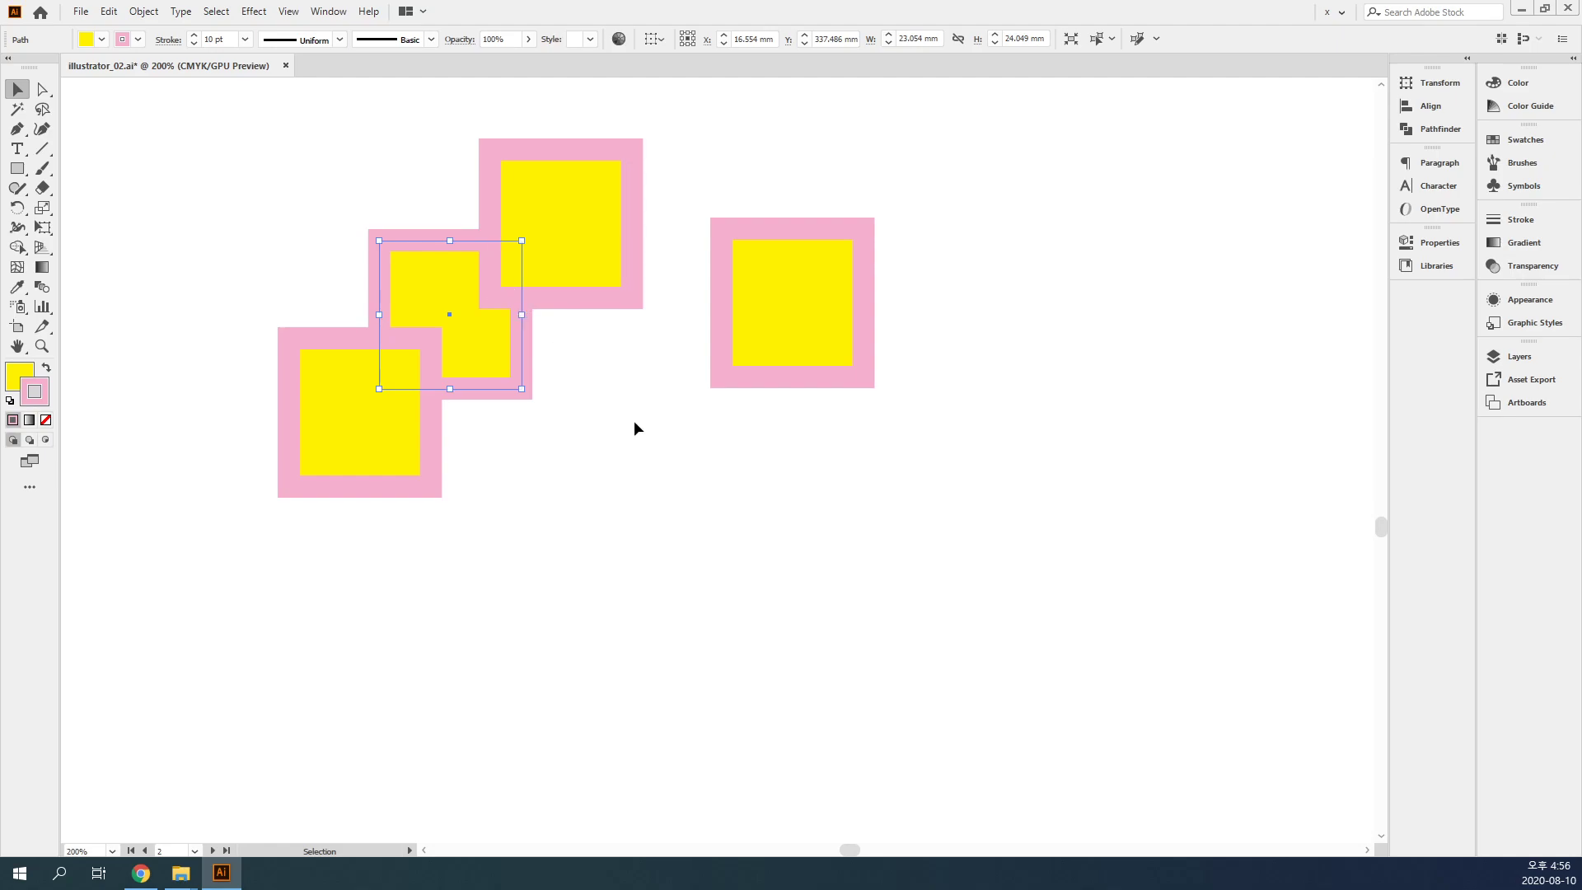
left_click(634, 442)
- Lock the uppermost square and try to select it together with its neighbours
left_click(519, 209)
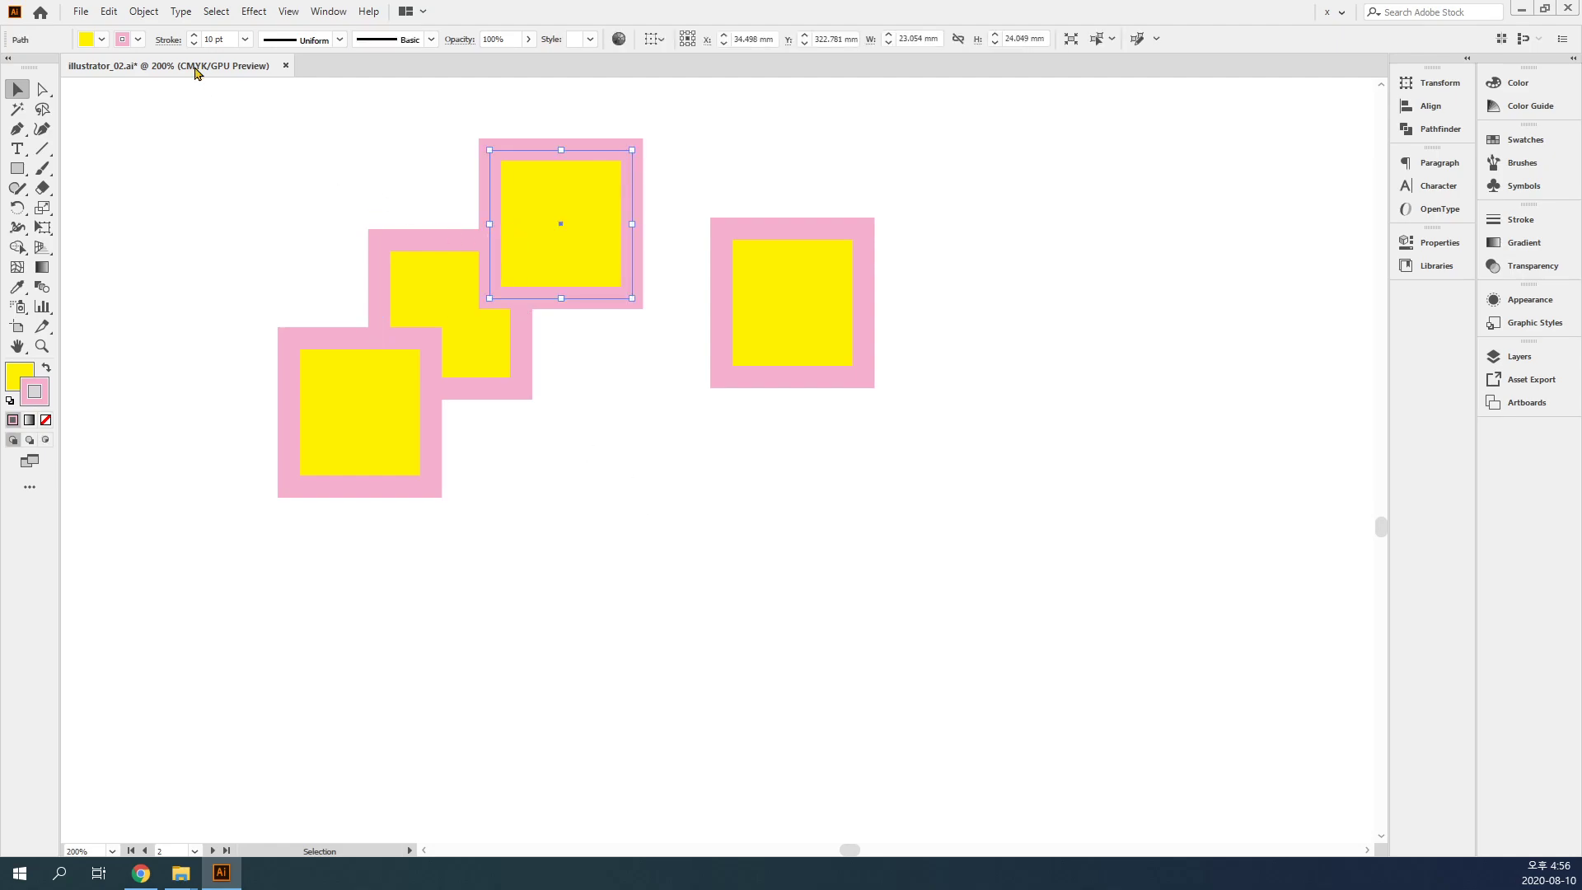
left_click(144, 12)
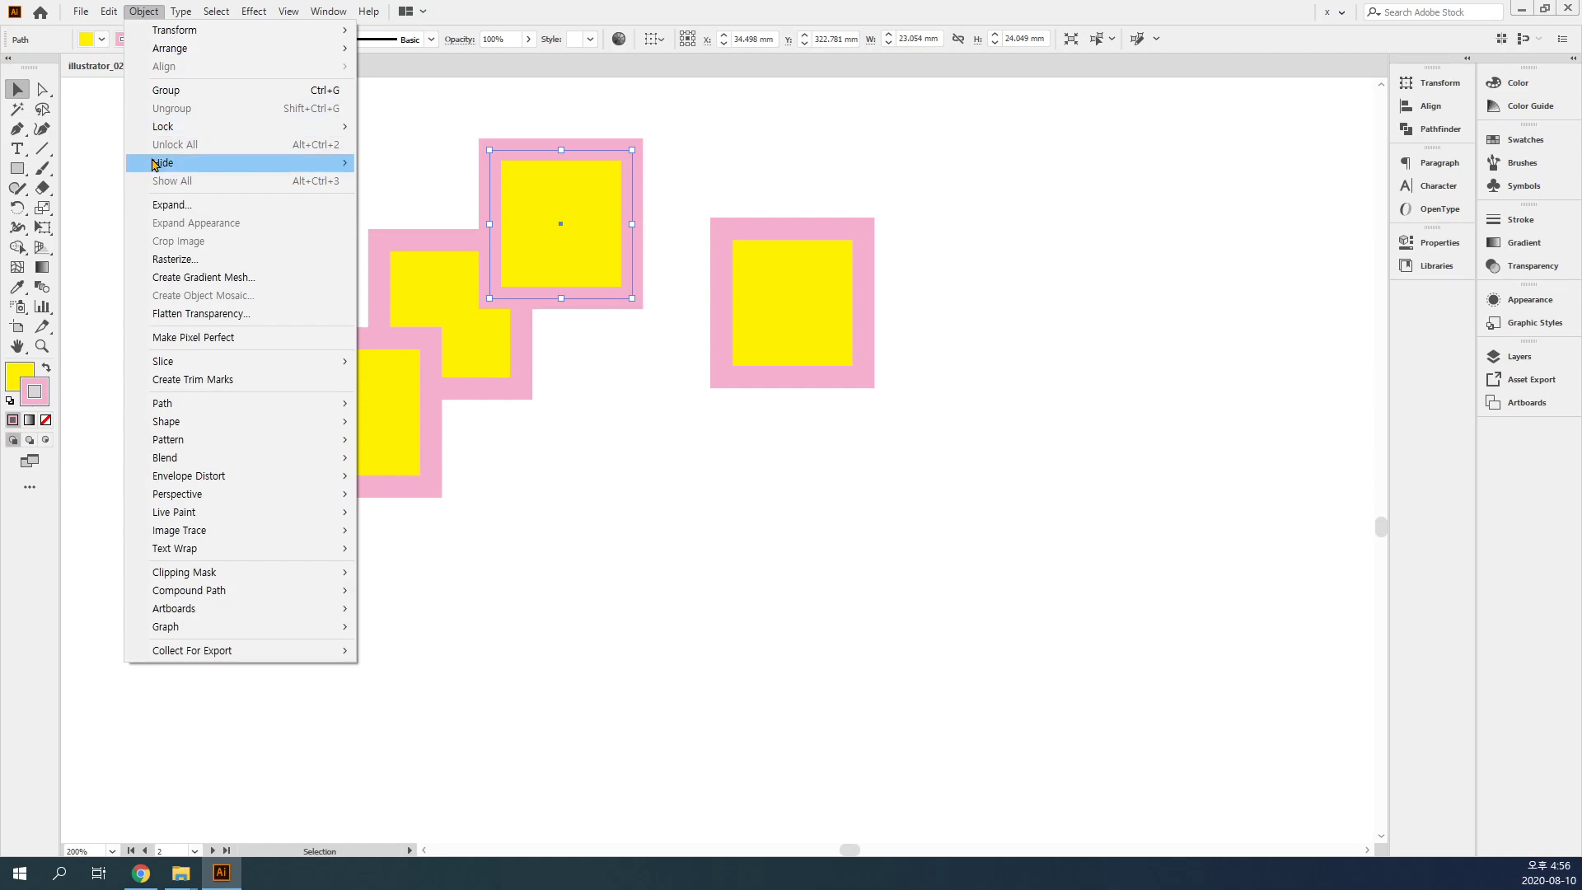
mouse_move(188, 163)
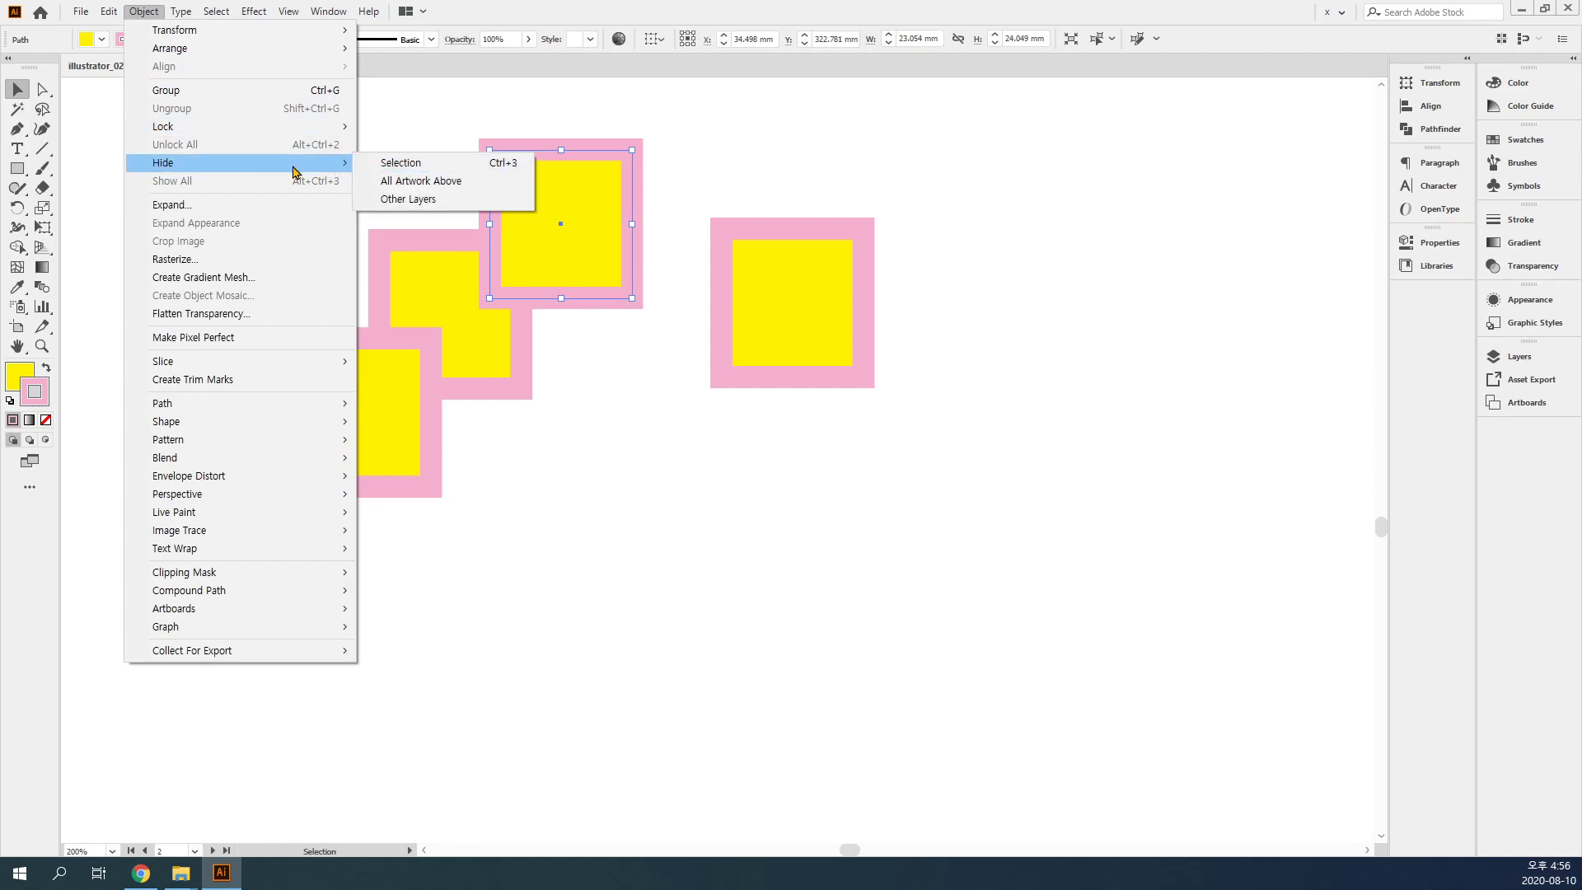
mouse_move(279, 133)
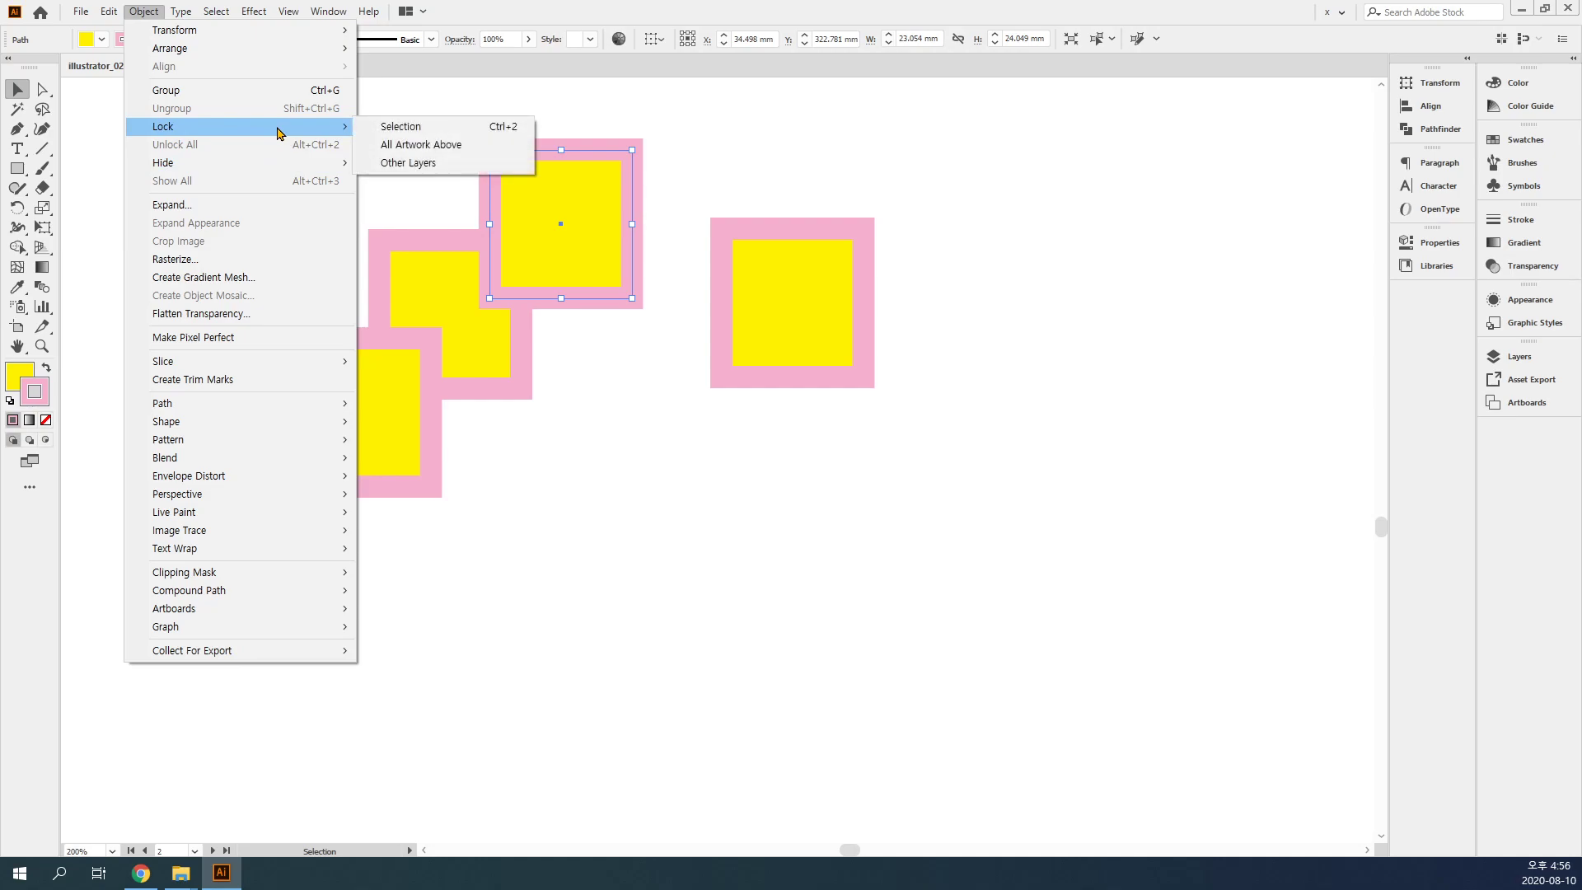
left_click(451, 132)
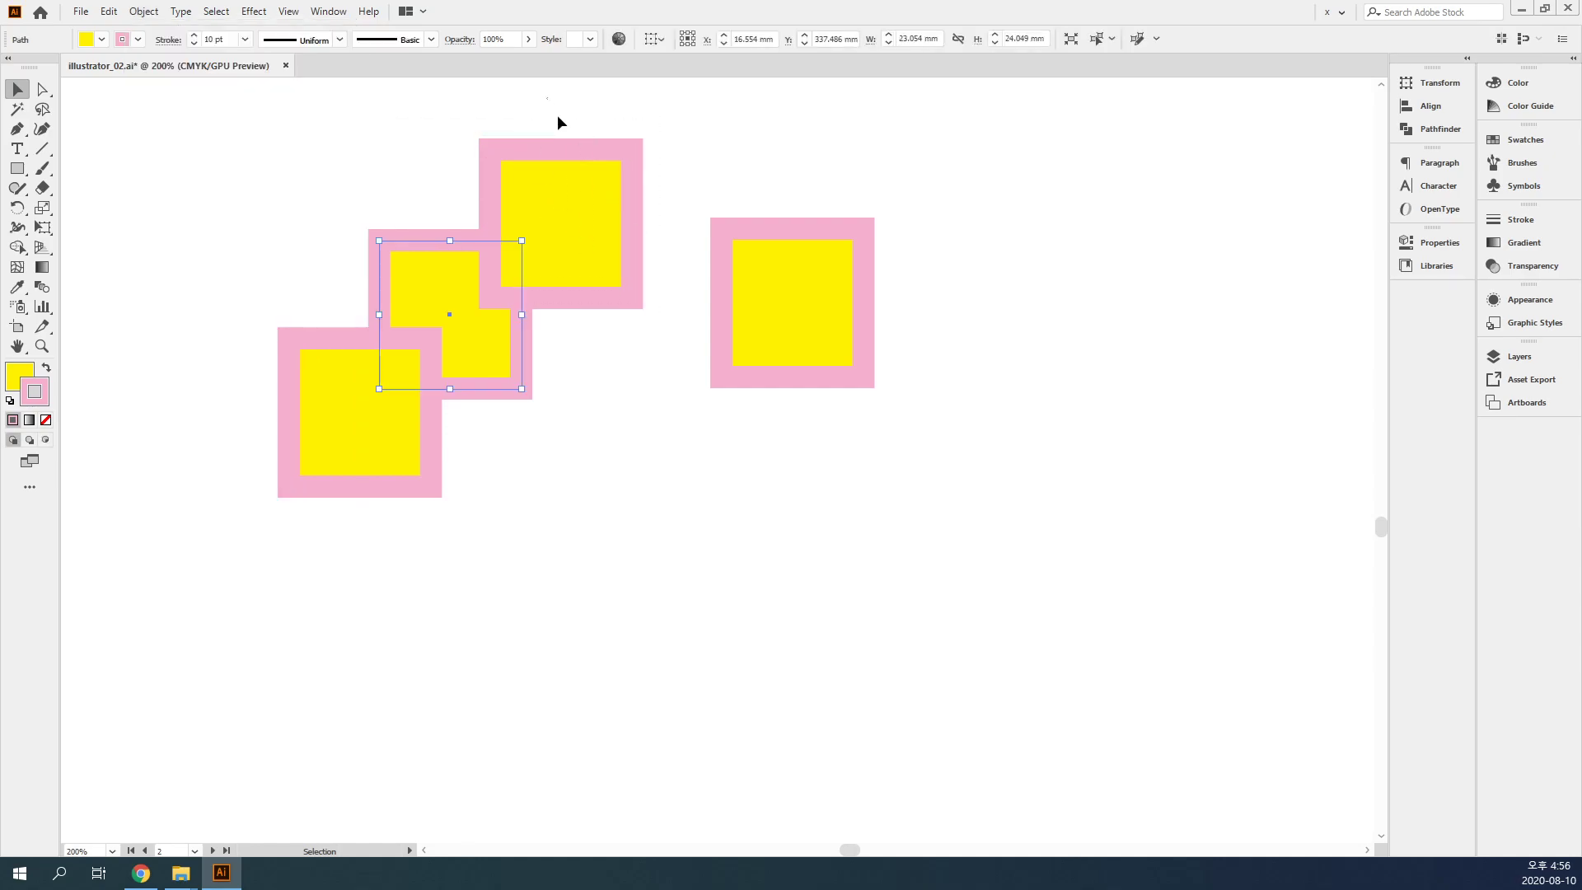
left_click_drag(620, 229, 657, 307)
- Lock the lower-left square of the overlapping group
left_click_drag(632, 509, 396, 445)
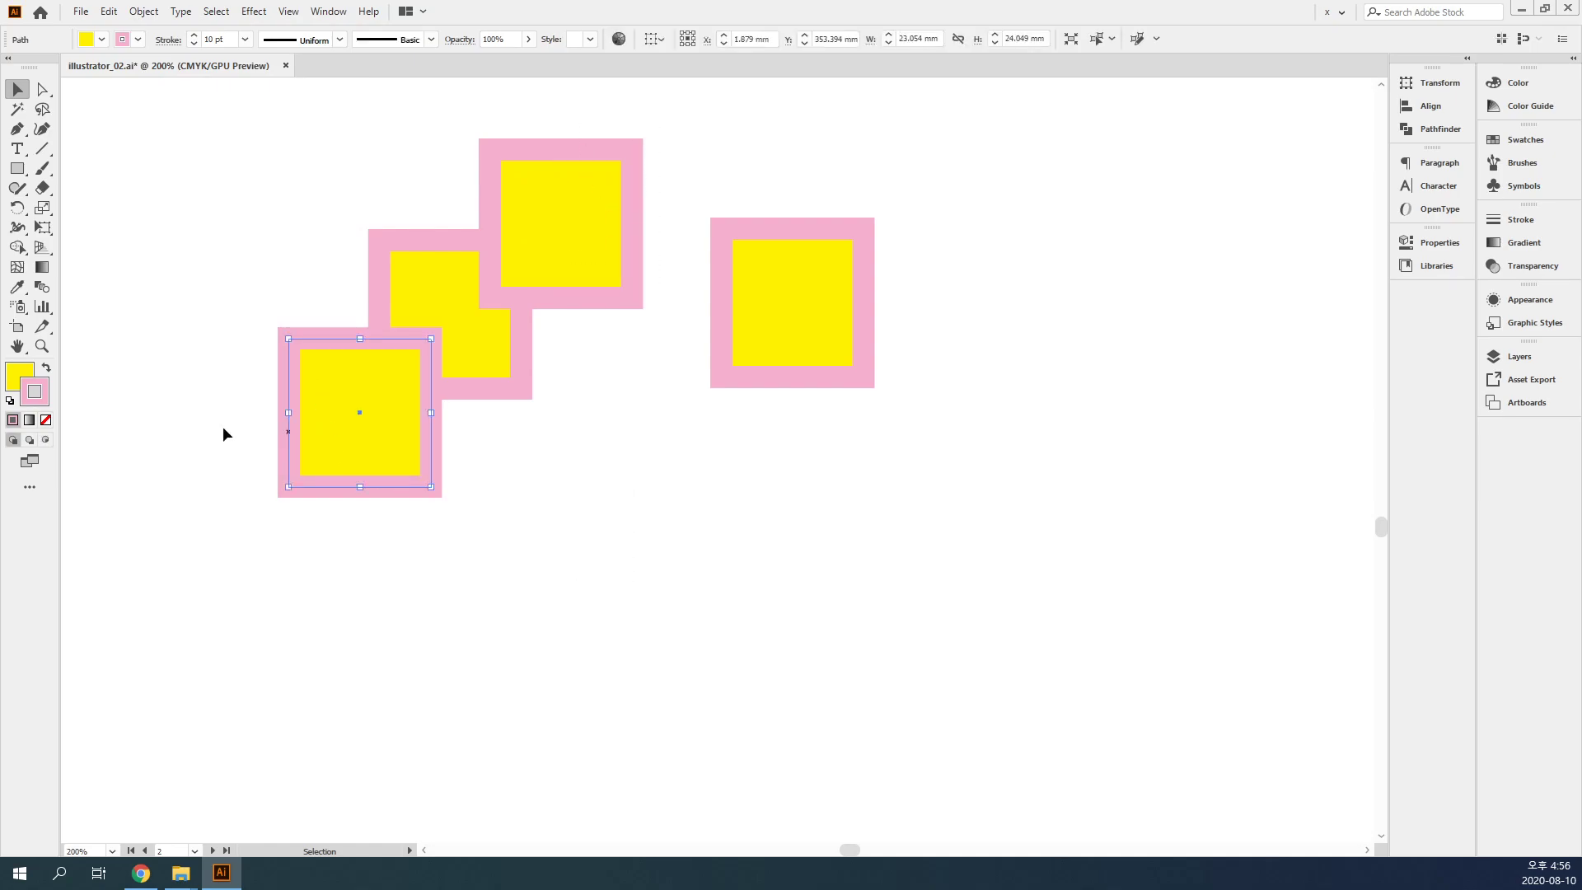
left_click(137, 11)
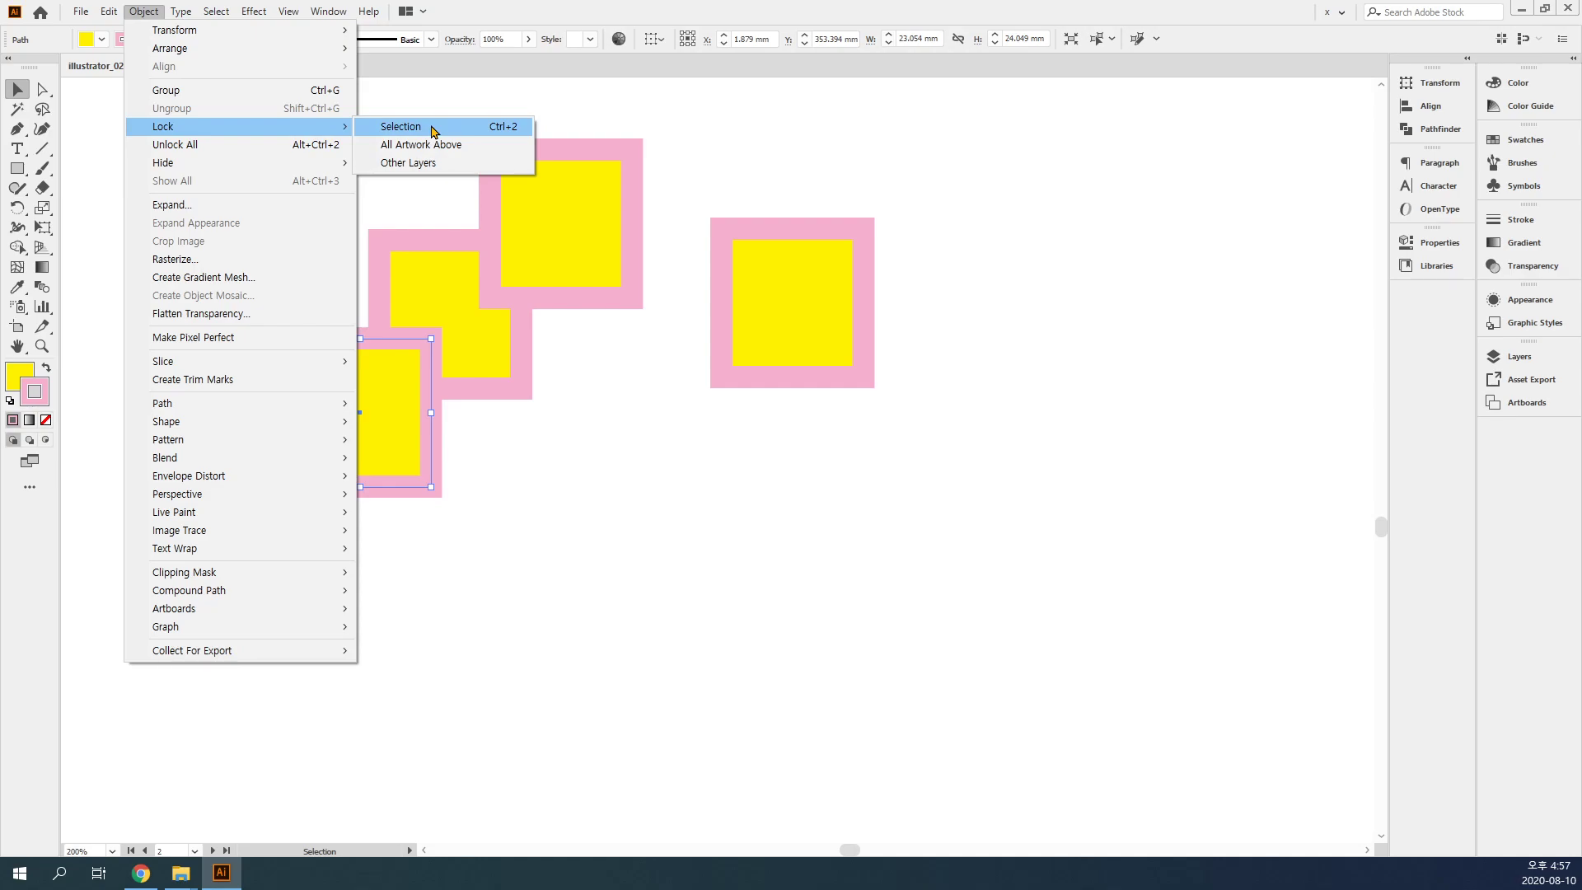
left_click(432, 131)
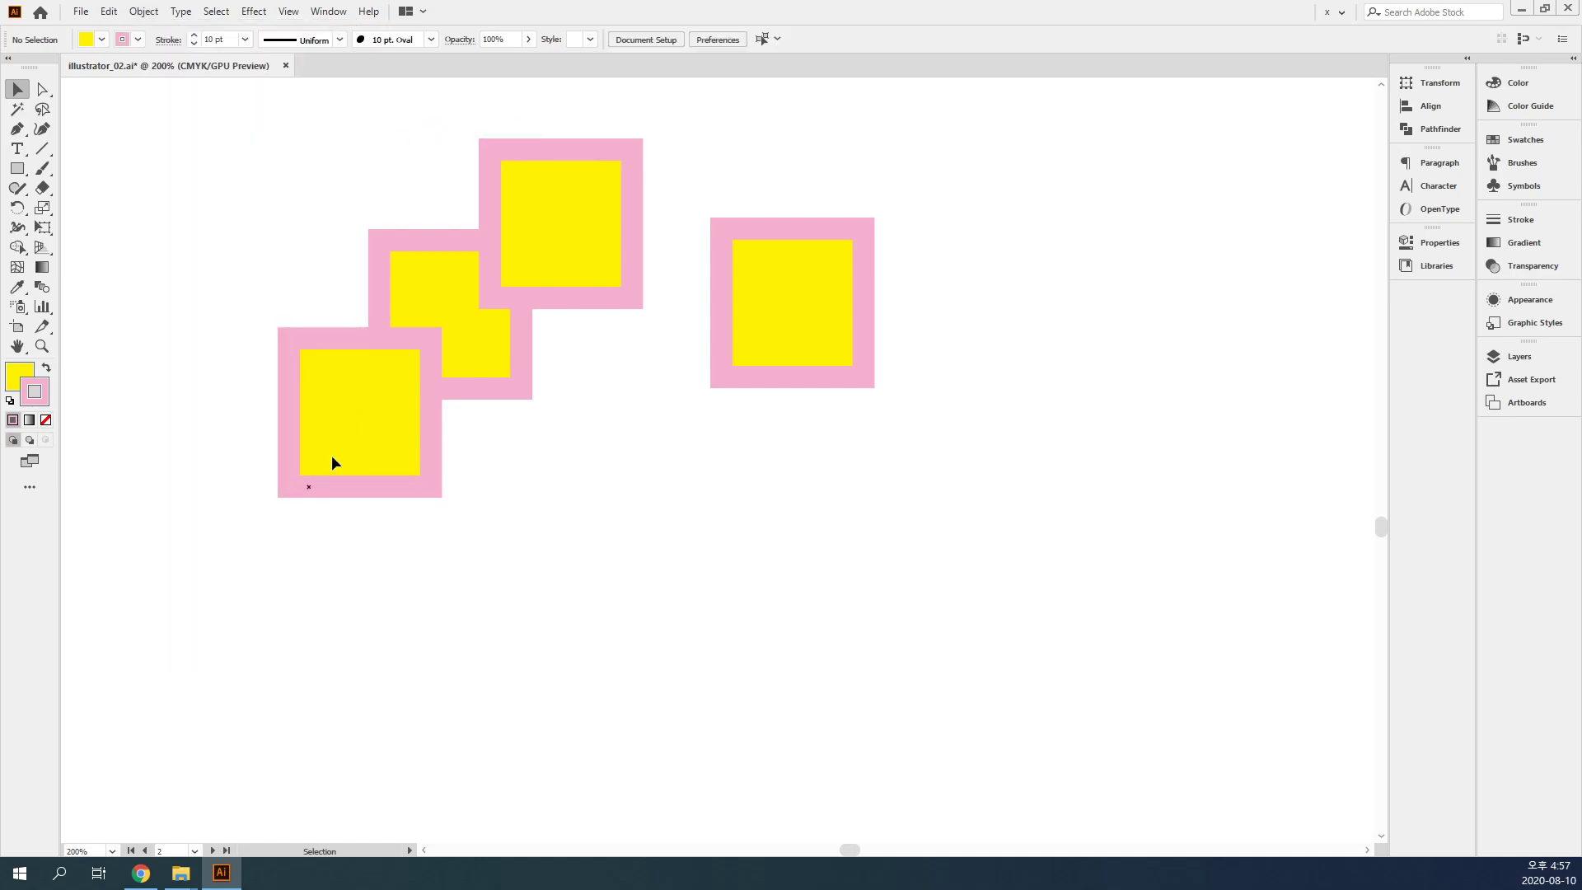
- Test the locked squares by selecting across all three overlapping squares, and move the unlocked middle one slightly up and left
left_click_drag(368, 453, 363, 445)
left_click_drag(284, 160, 651, 445)
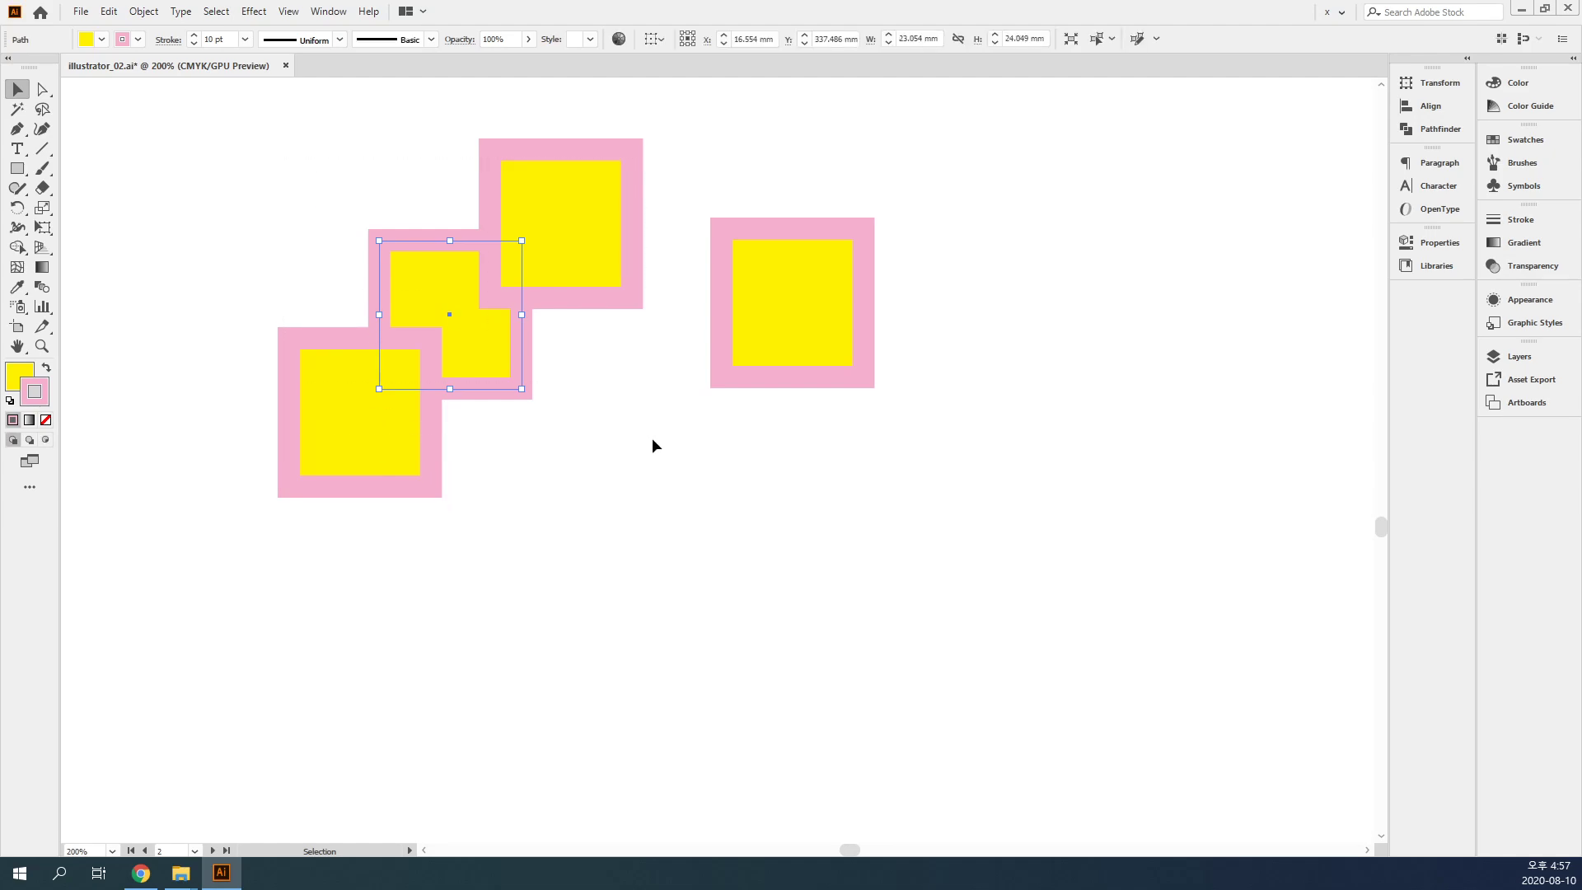
left_click_drag(487, 335, 511, 294)
left_click(513, 472)
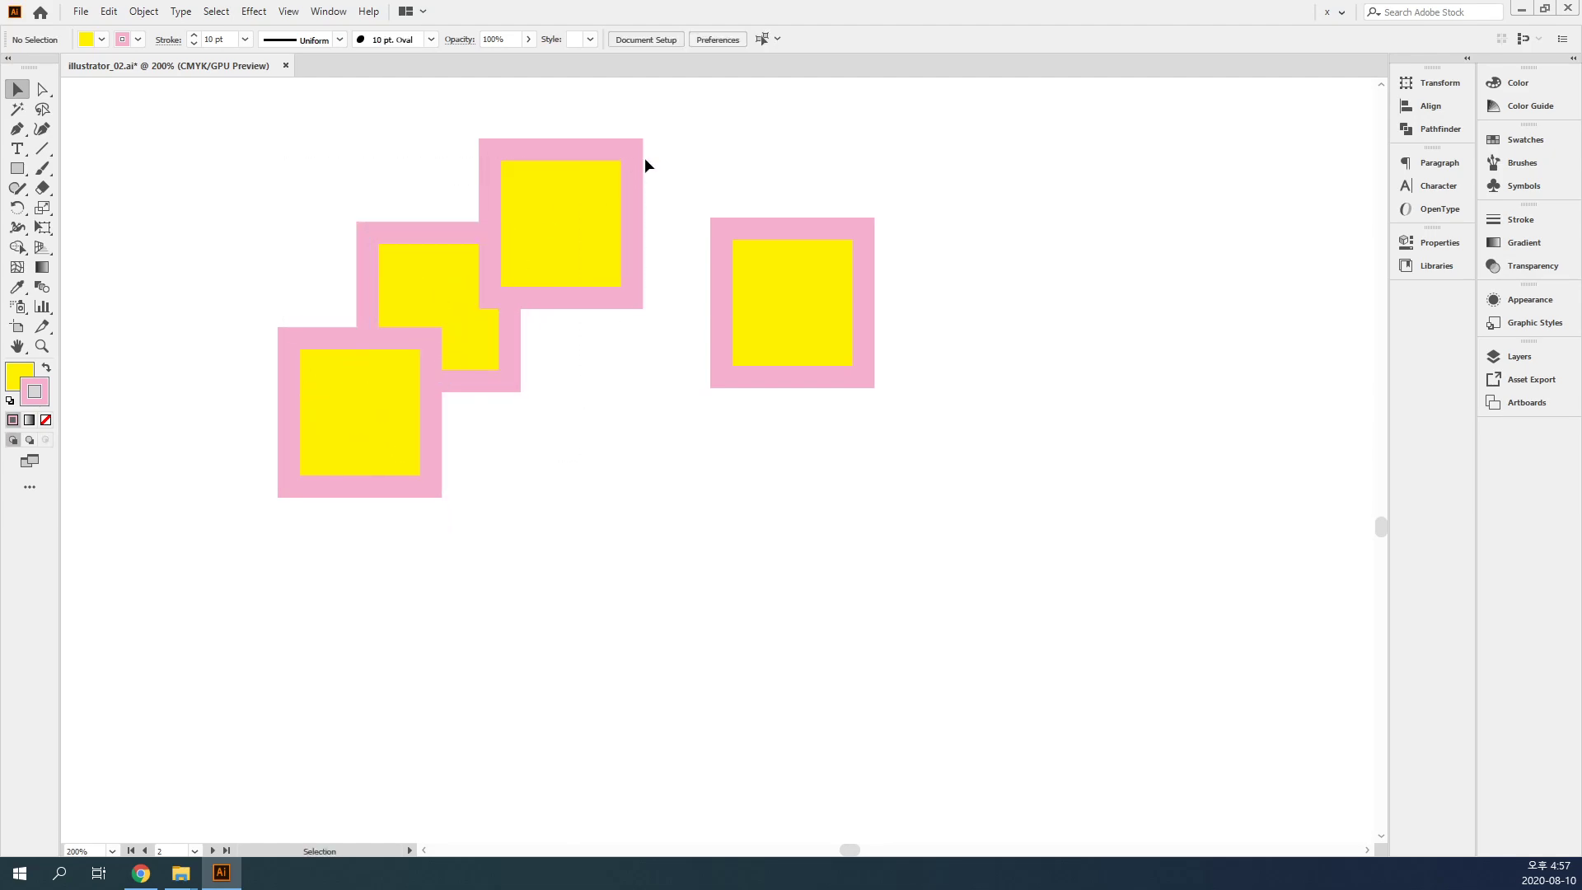
- Unlock all locked squares at once
left_click(144, 11)
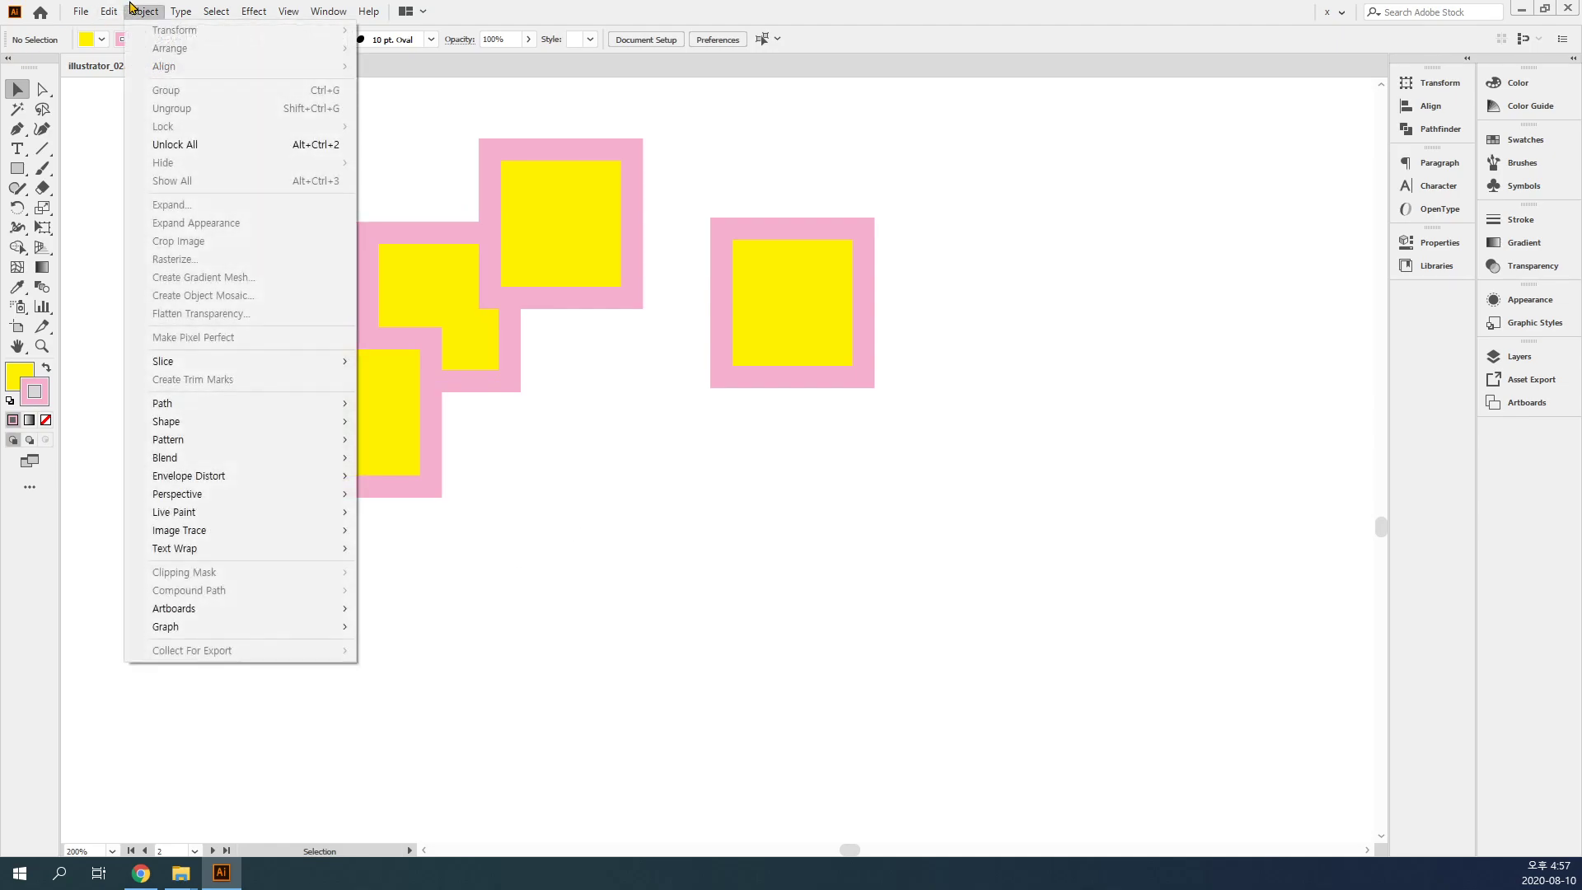
left_click(182, 152)
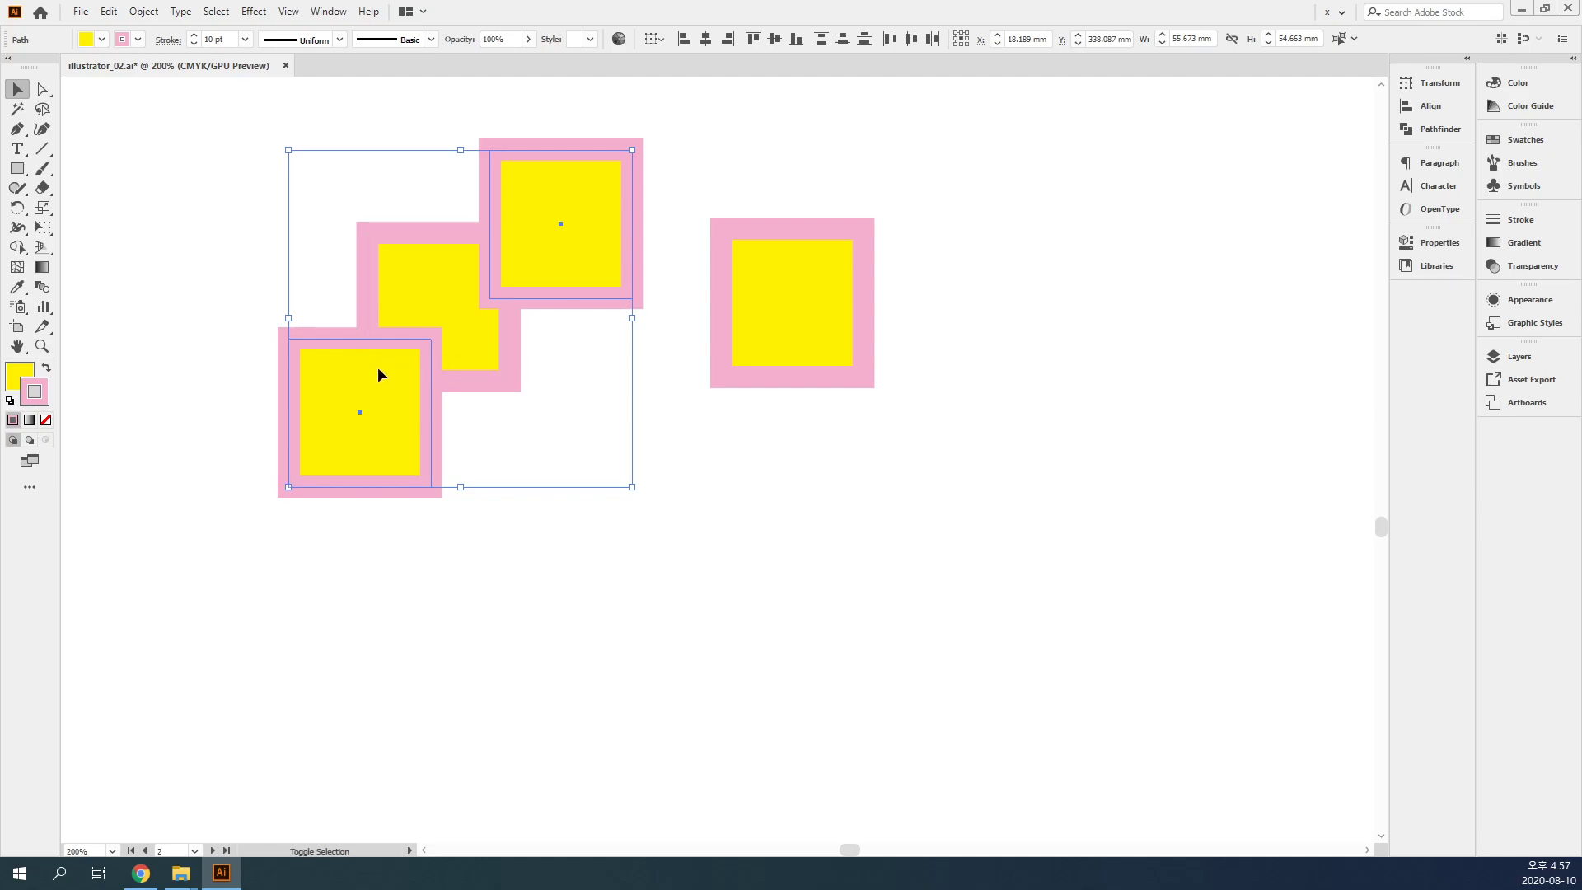
- Remove the lower-left square from the selection, lock the uppermost square, and try selecting it with the middle and separate squares
left_click(400, 384, "shift")
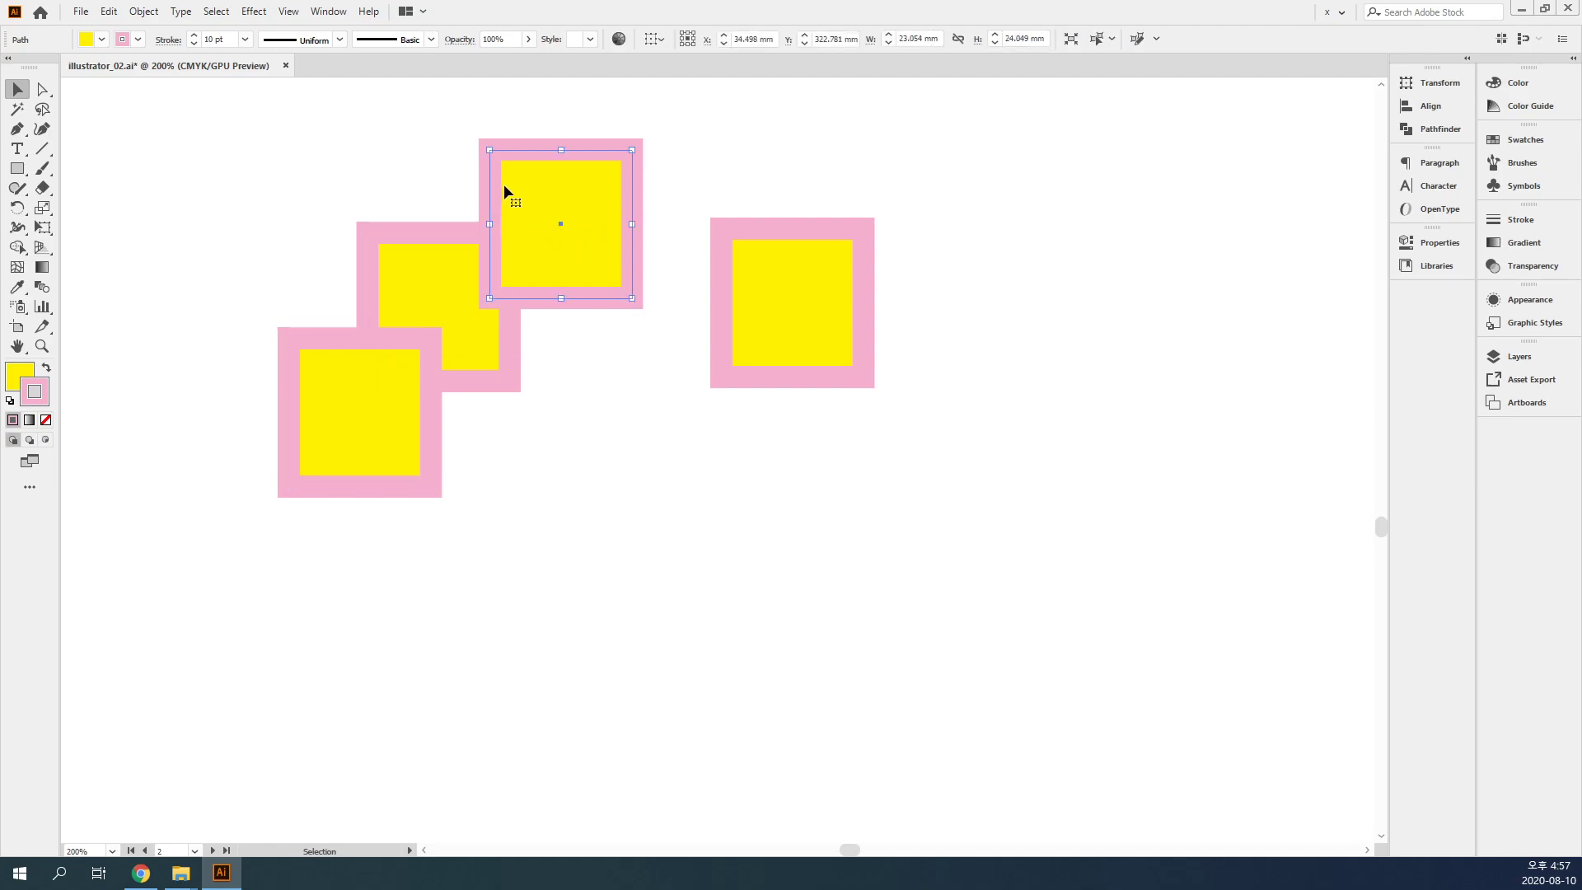
left_click(142, 12)
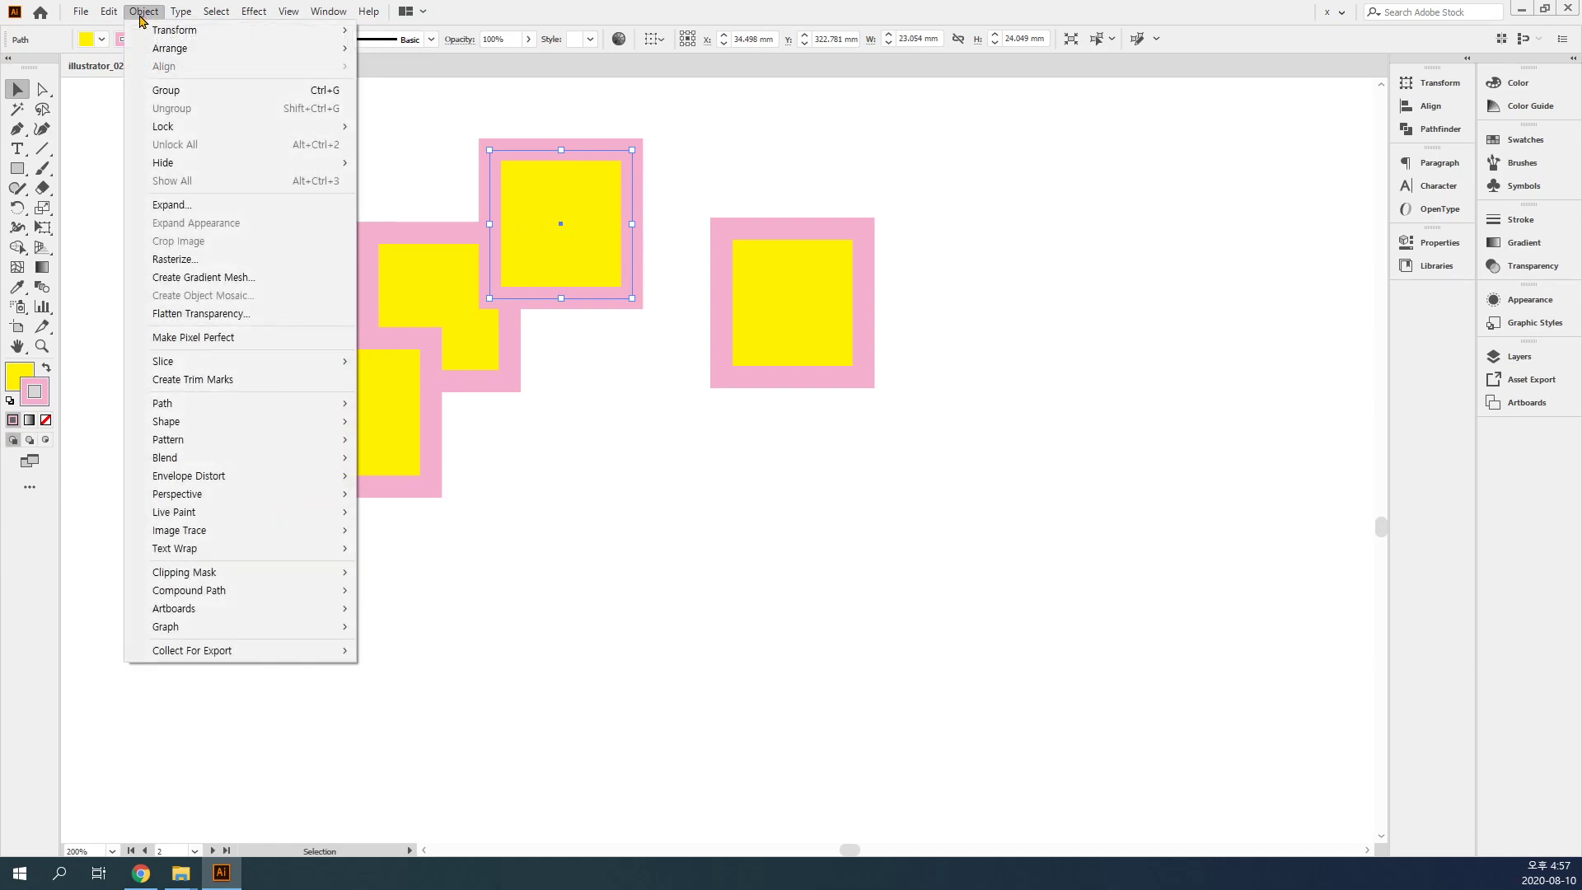
mouse_move(155, 126)
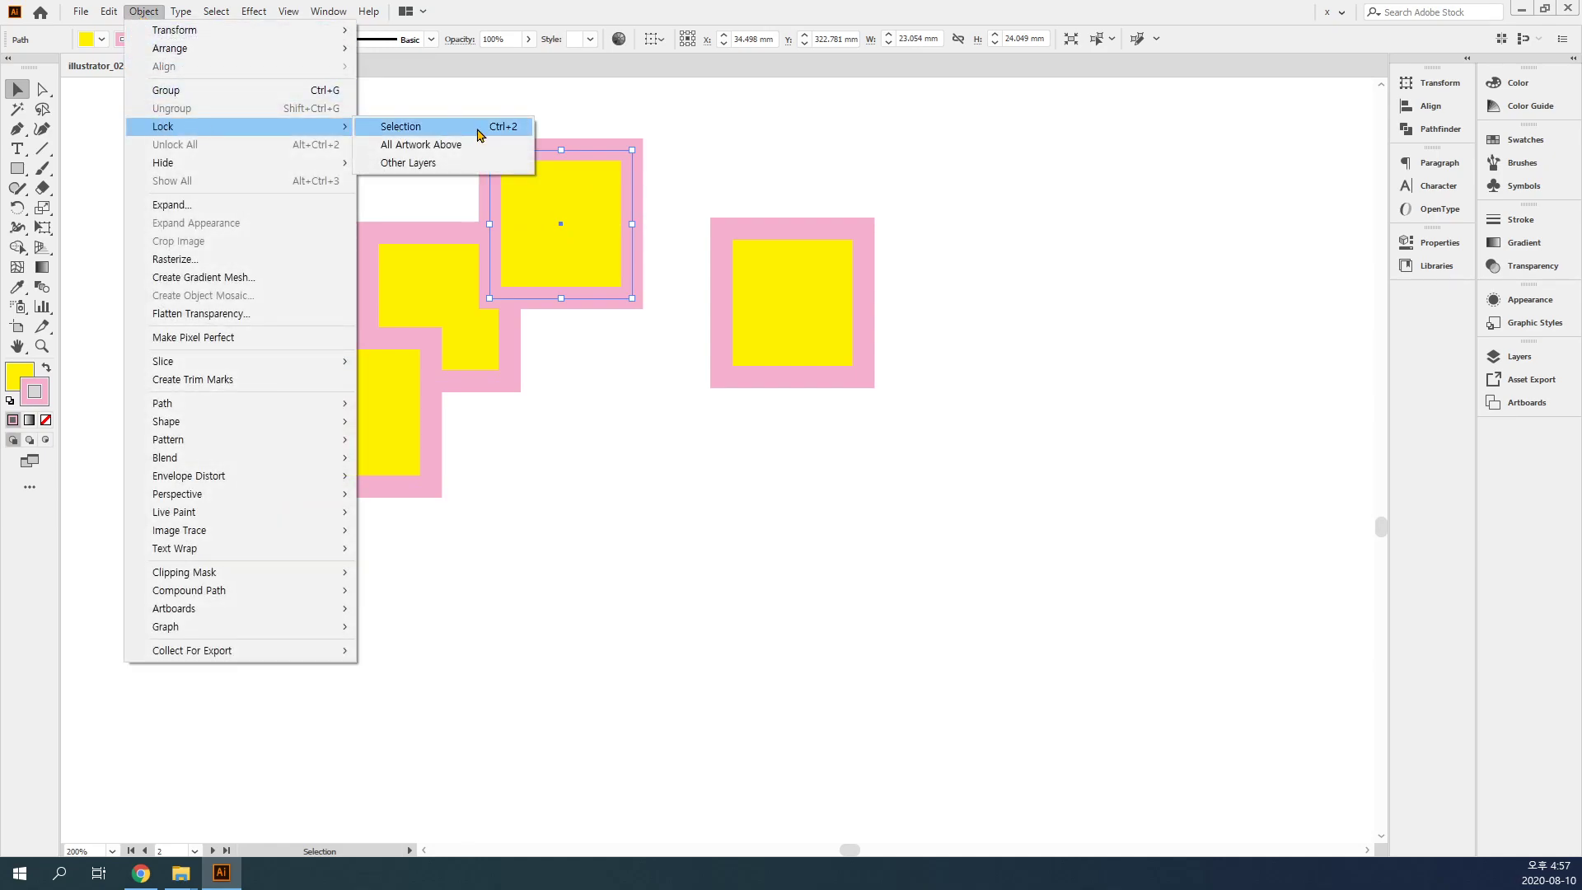
left_click(479, 130)
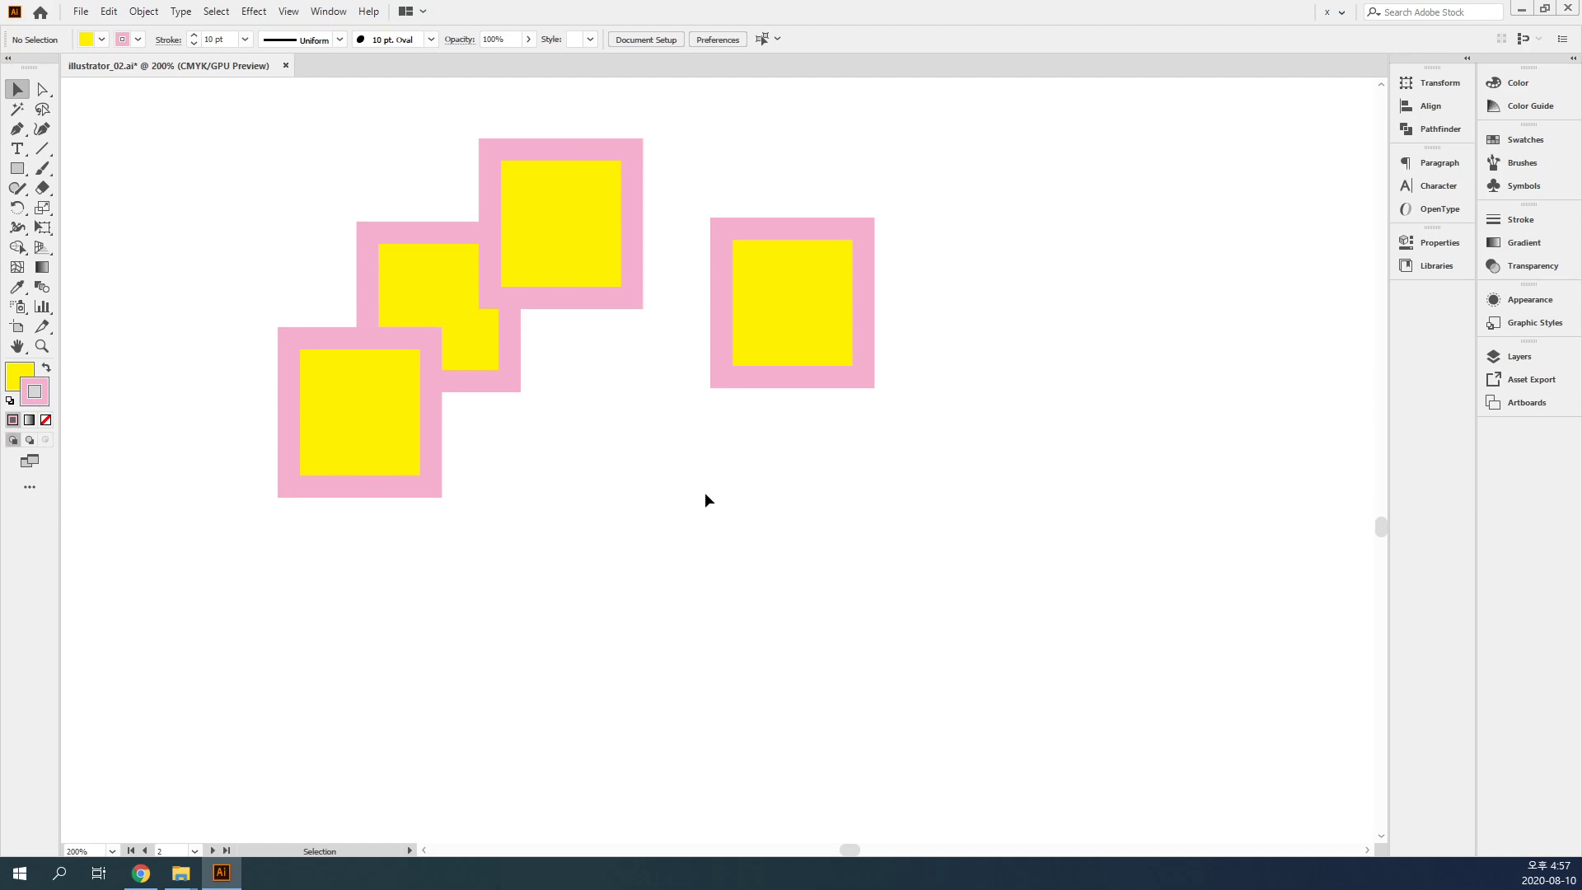
left_click_drag(892, 539, 443, 220)
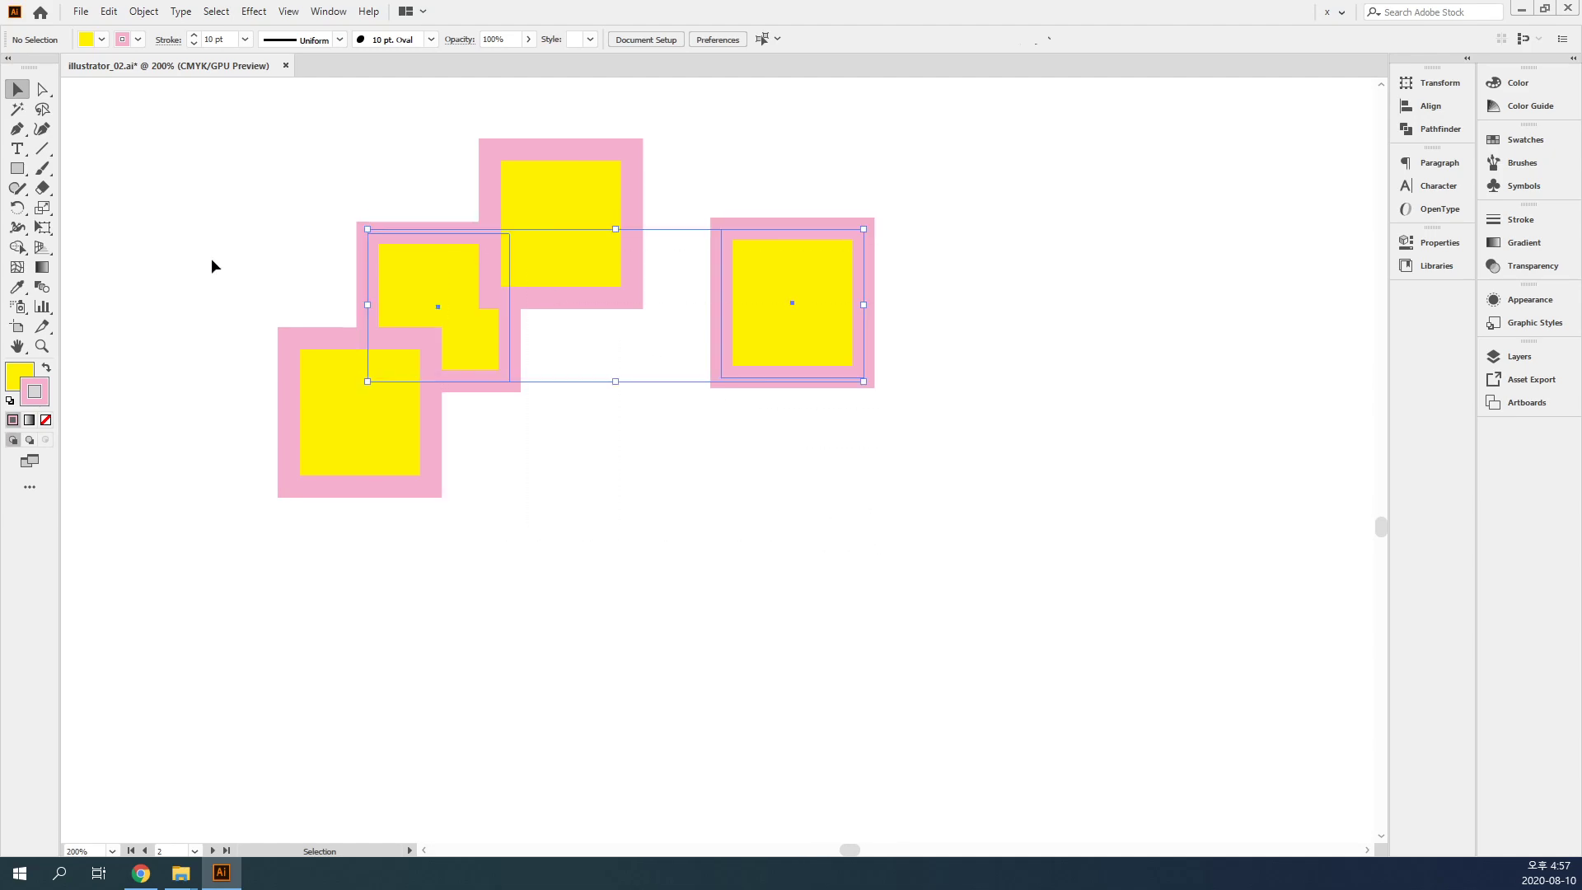
- Unlock all locked objects and select all four yellow squares together
key("ctrl+alt+2")
left_click(892, 468)
left_click_drag(892, 468, 255, 211)
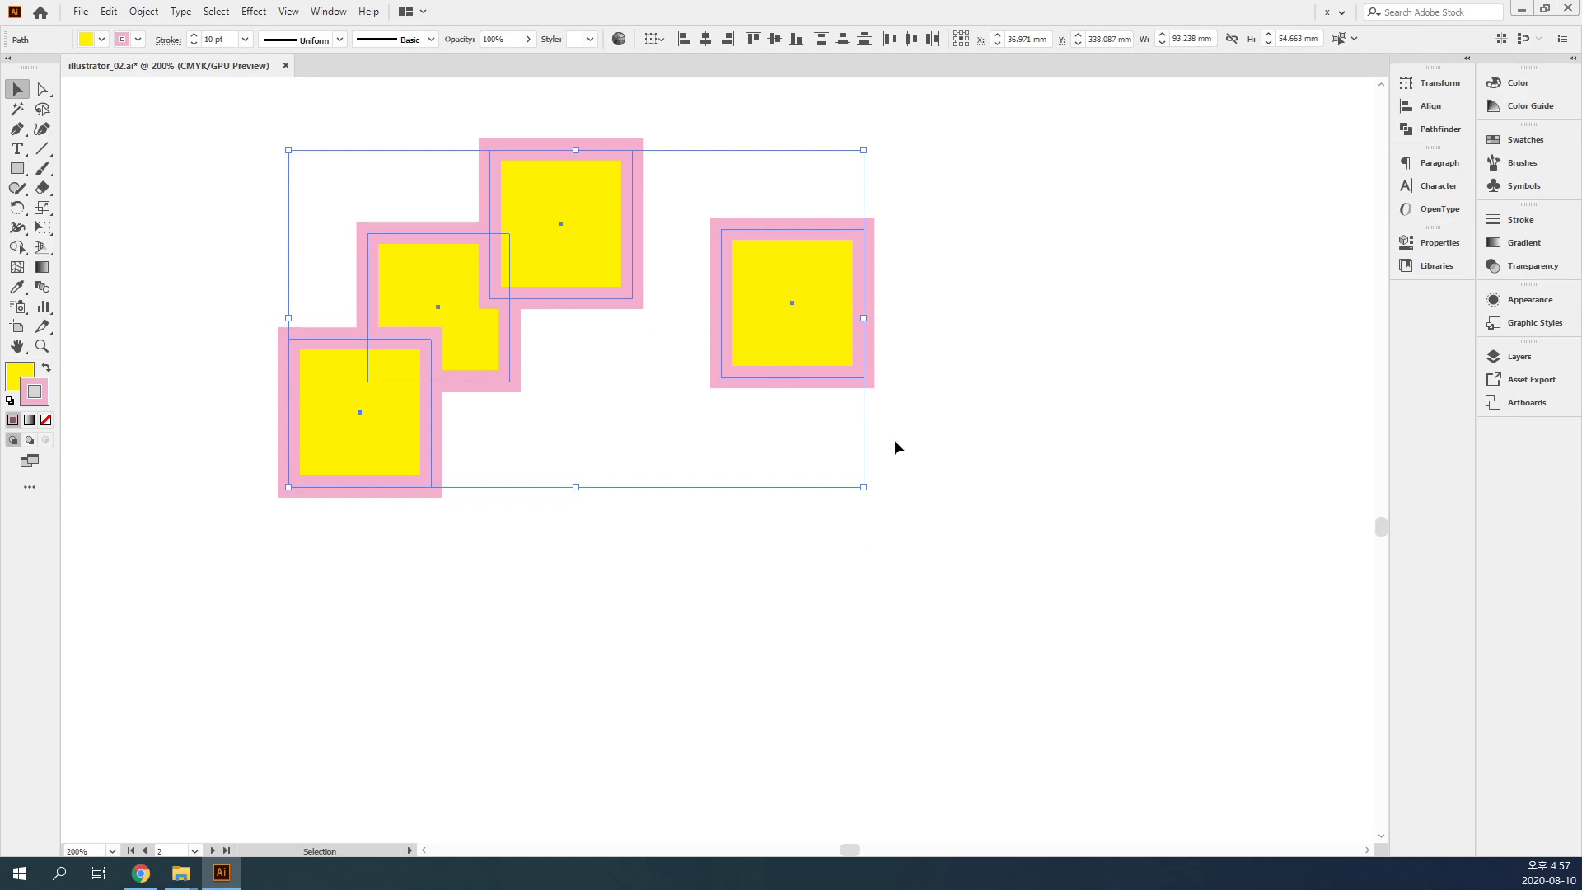
- Delete the four selected squares, undo the deletion, and clear the selection
key("a")
key("Delete")
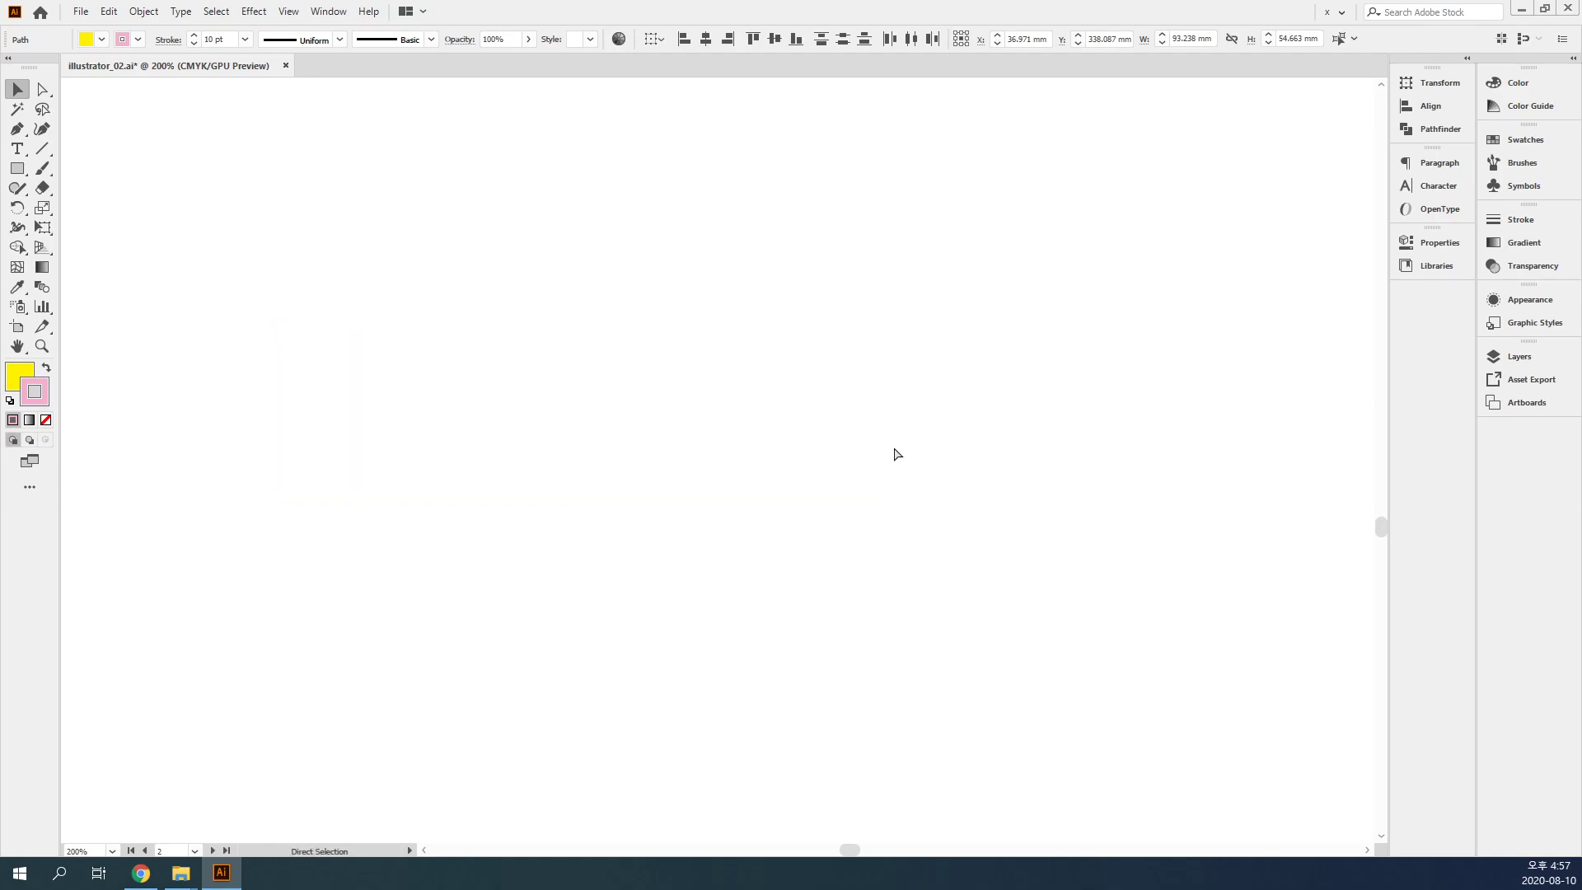
key("ctrl+z")
key("v")
left_click(759, 397)
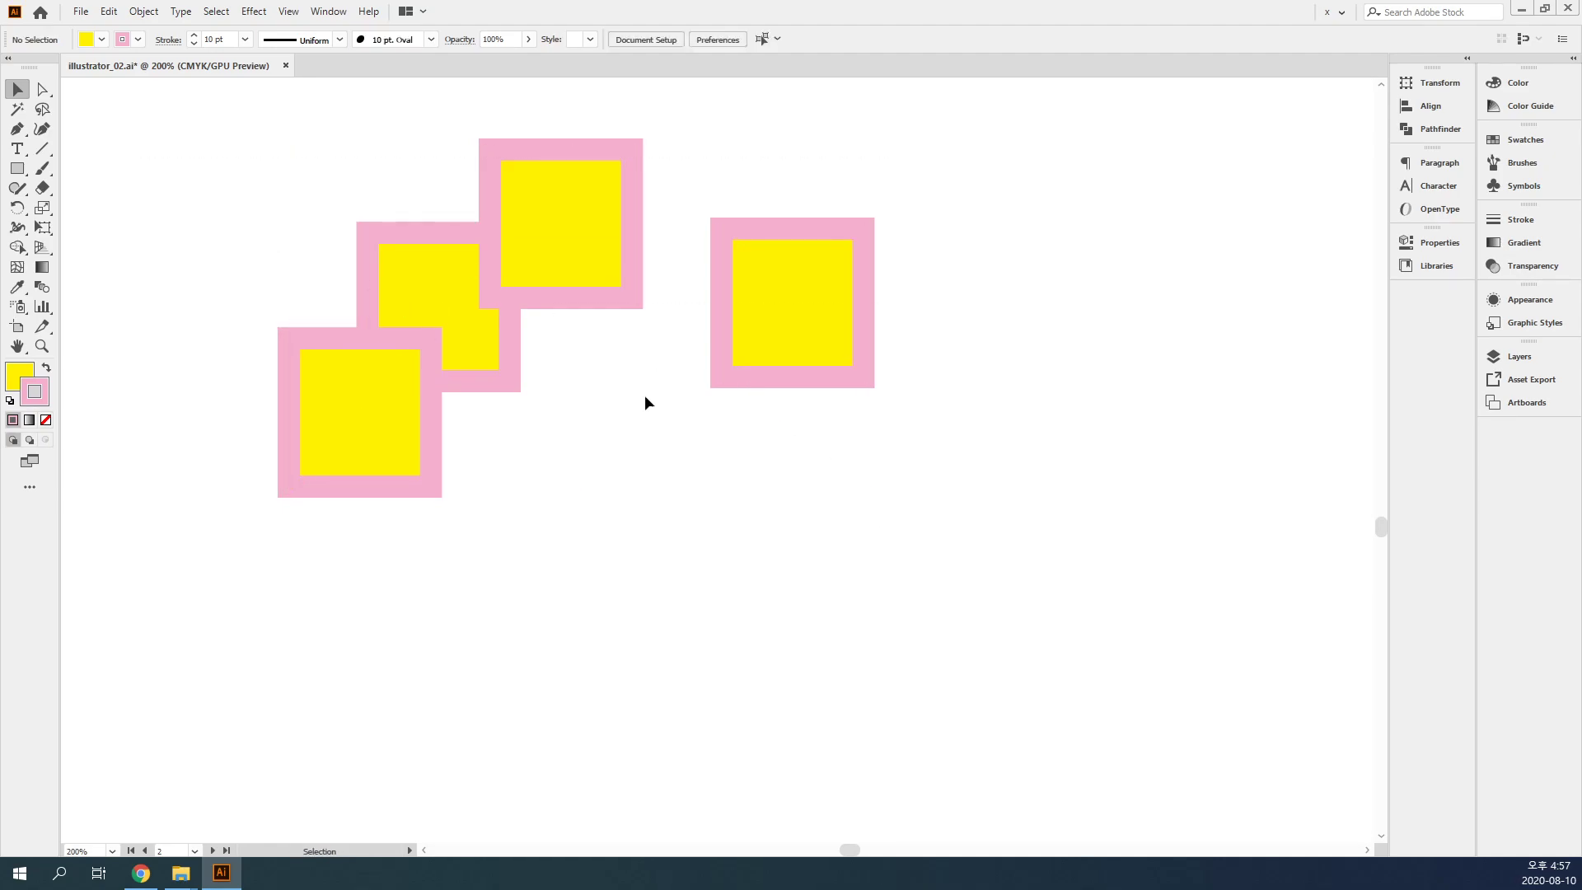
- Select all unlocked objects at once and clear the selection
scroll(521, 428, "up", 1)
key("ctrl+a")
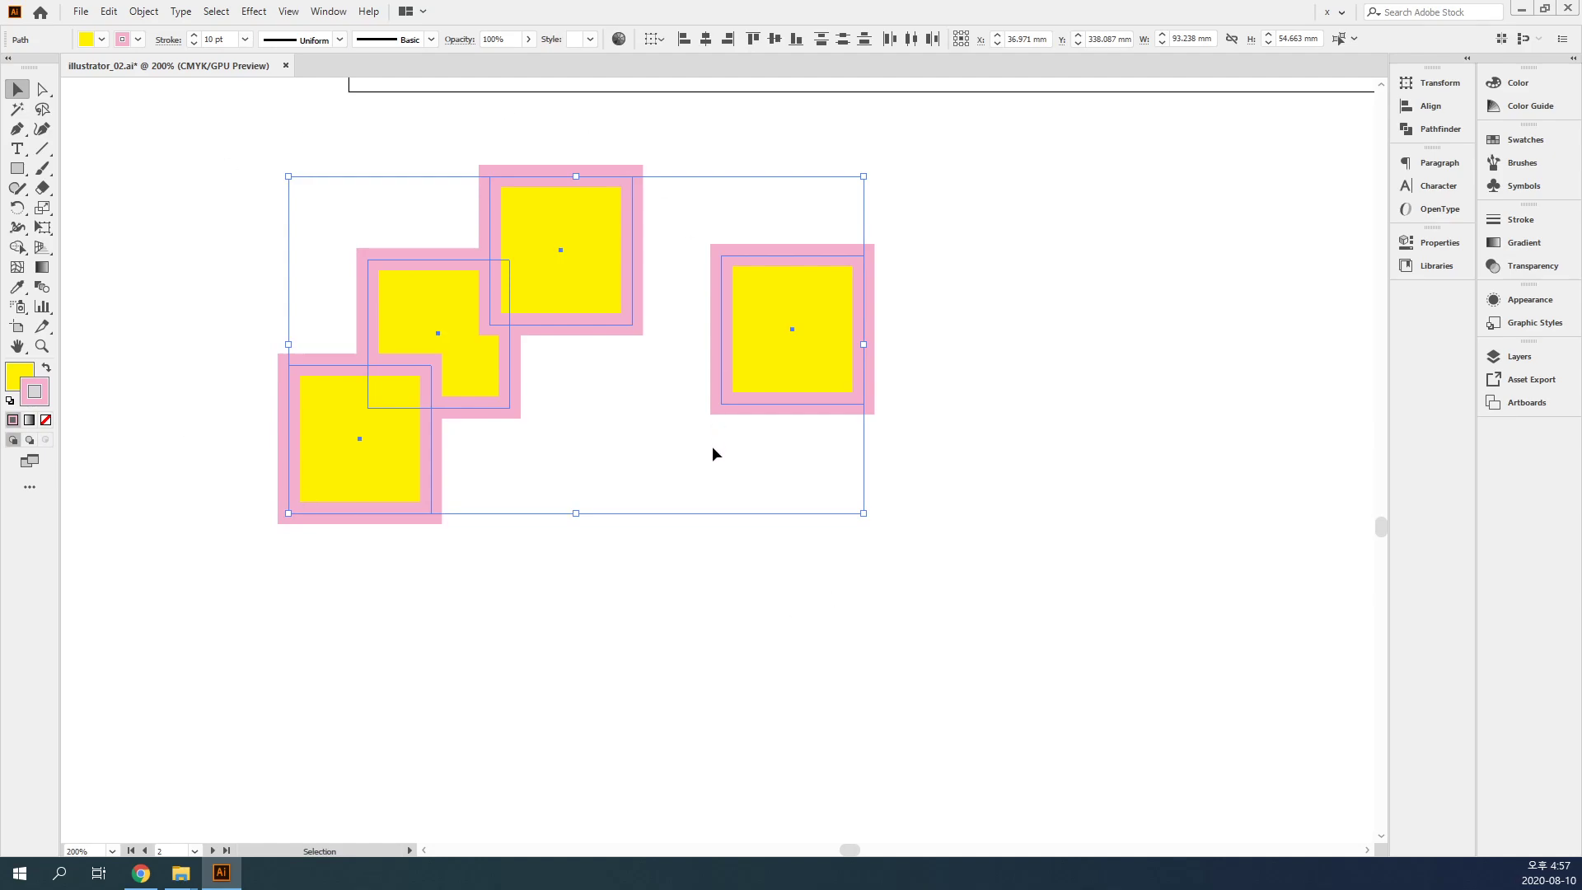
left_click(769, 460)
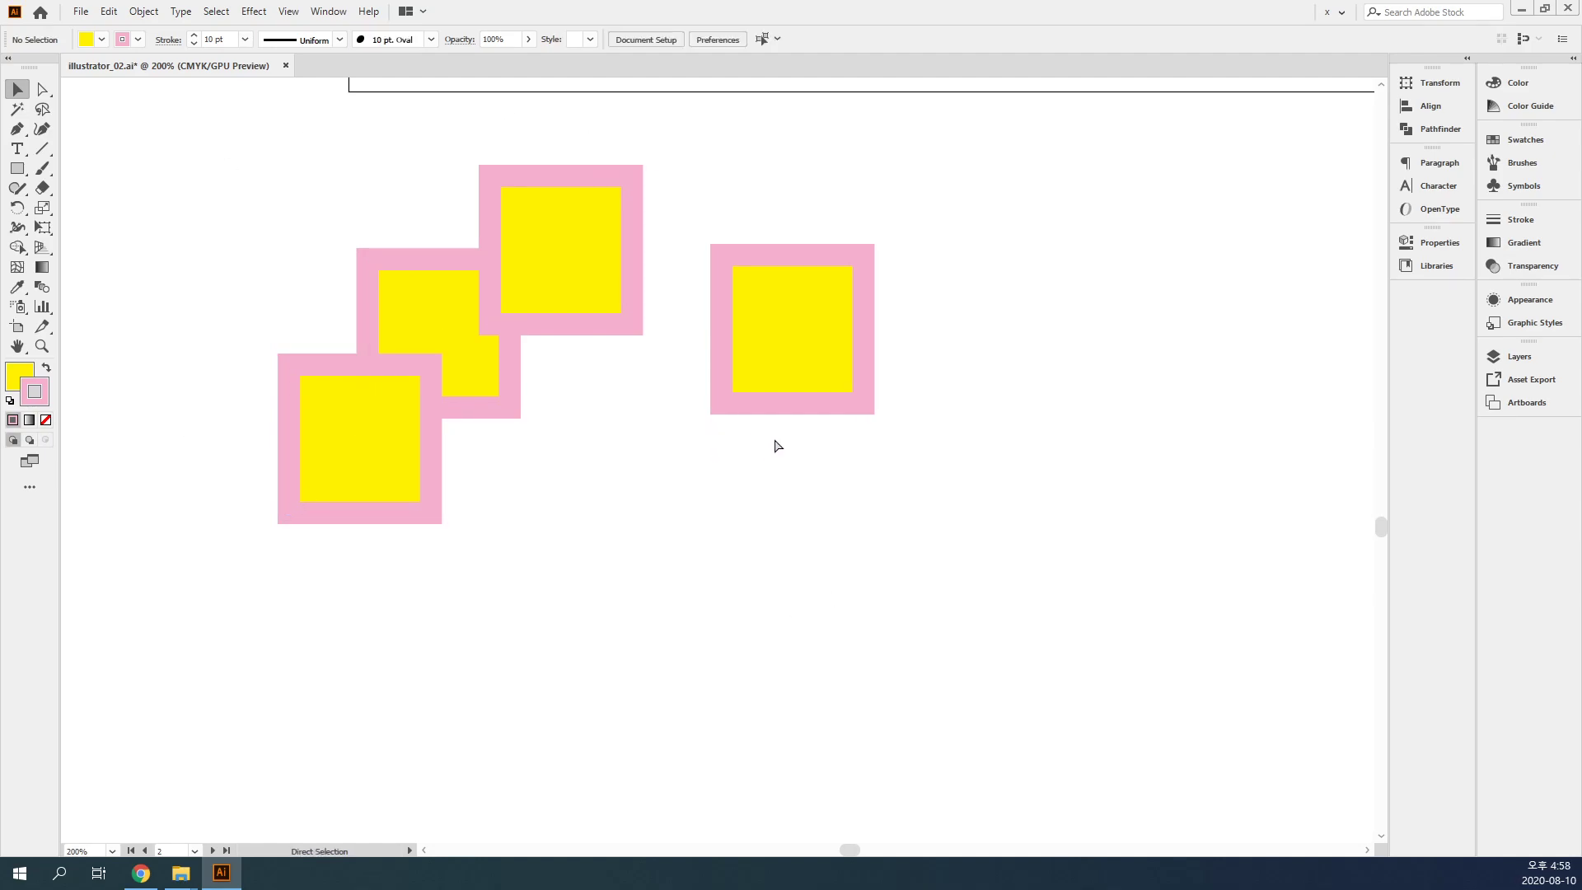
- On the Direct Selection practice page, select the entire yellow-outlined square with the Selection tool
key("ctrl+0")
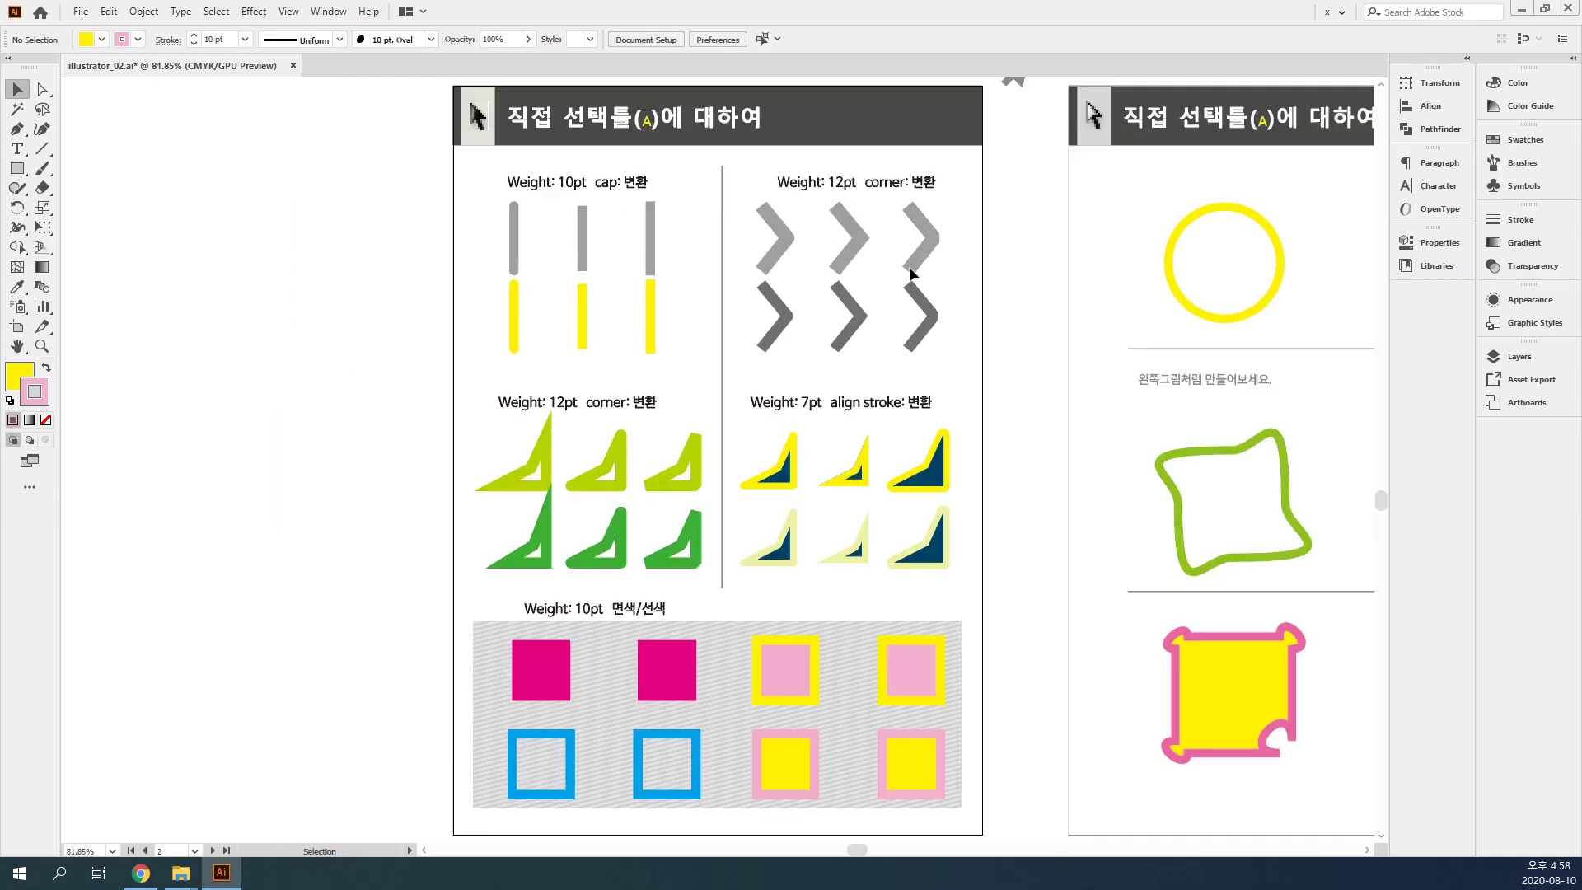
left_click_drag(494, 247, 641, 381)
left_click_drag(746, 4, 551, 11)
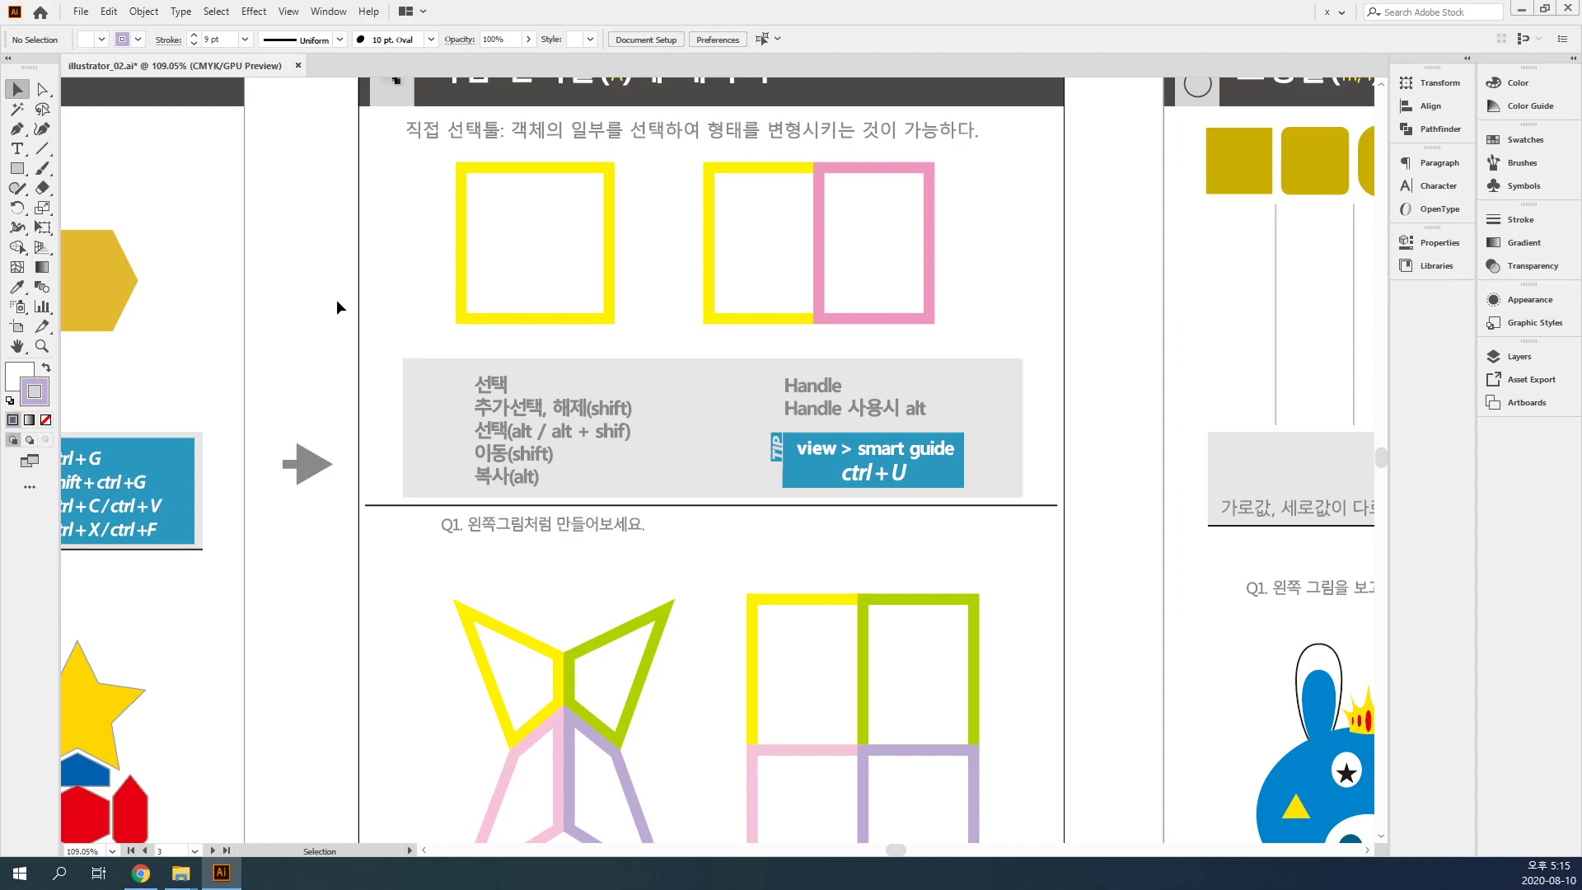
left_click_drag(512, 247, 524, 326)
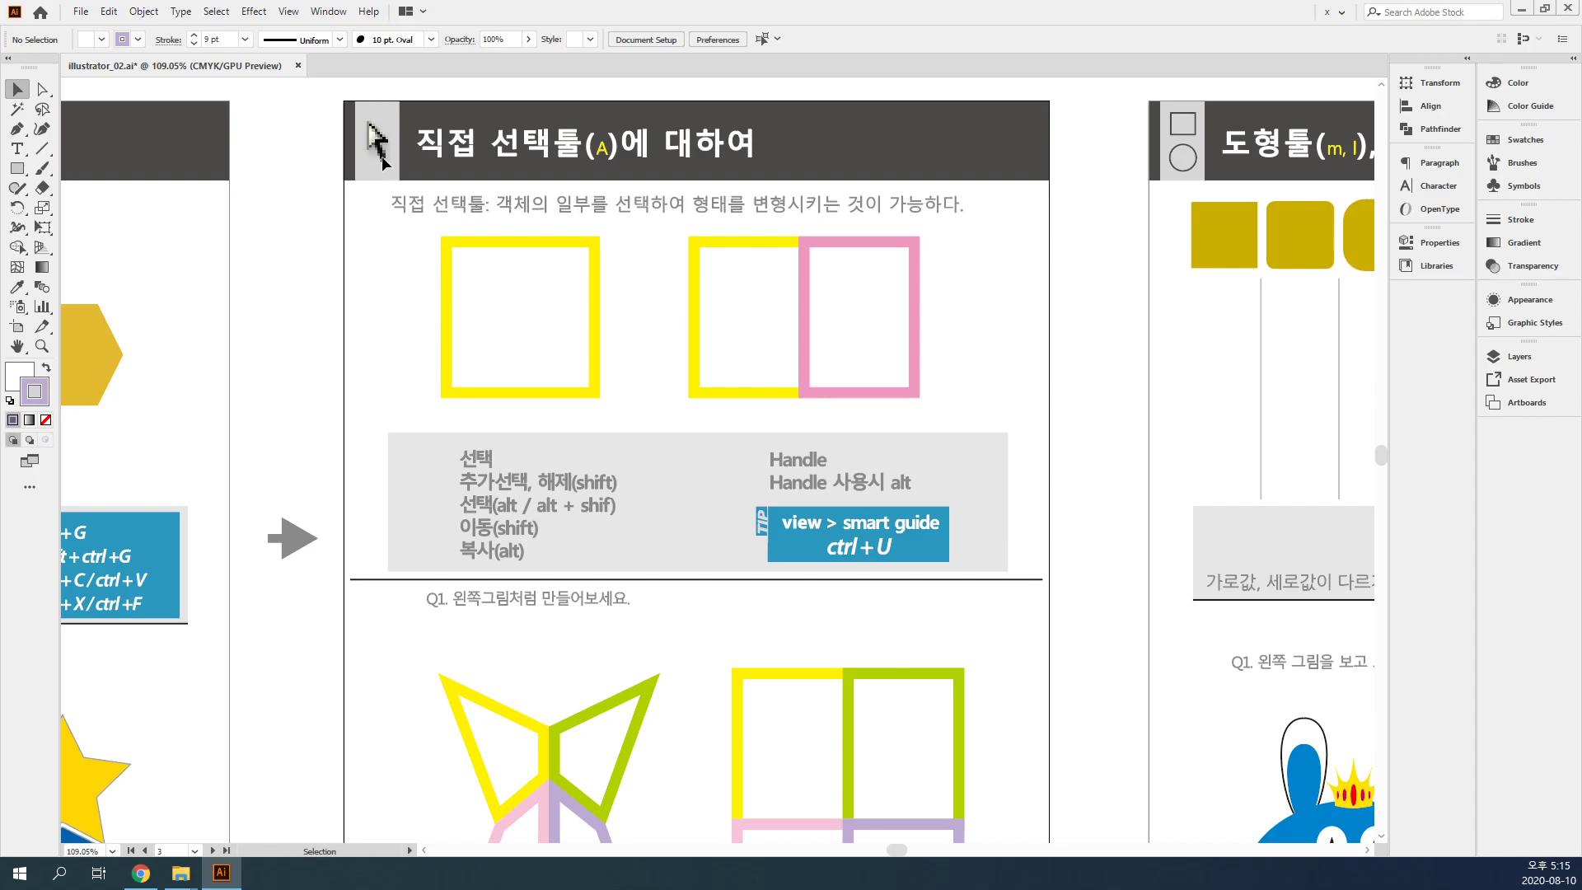
left_click(34, 92)
left_click(18, 89)
left_click(446, 297)
left_click(445, 296)
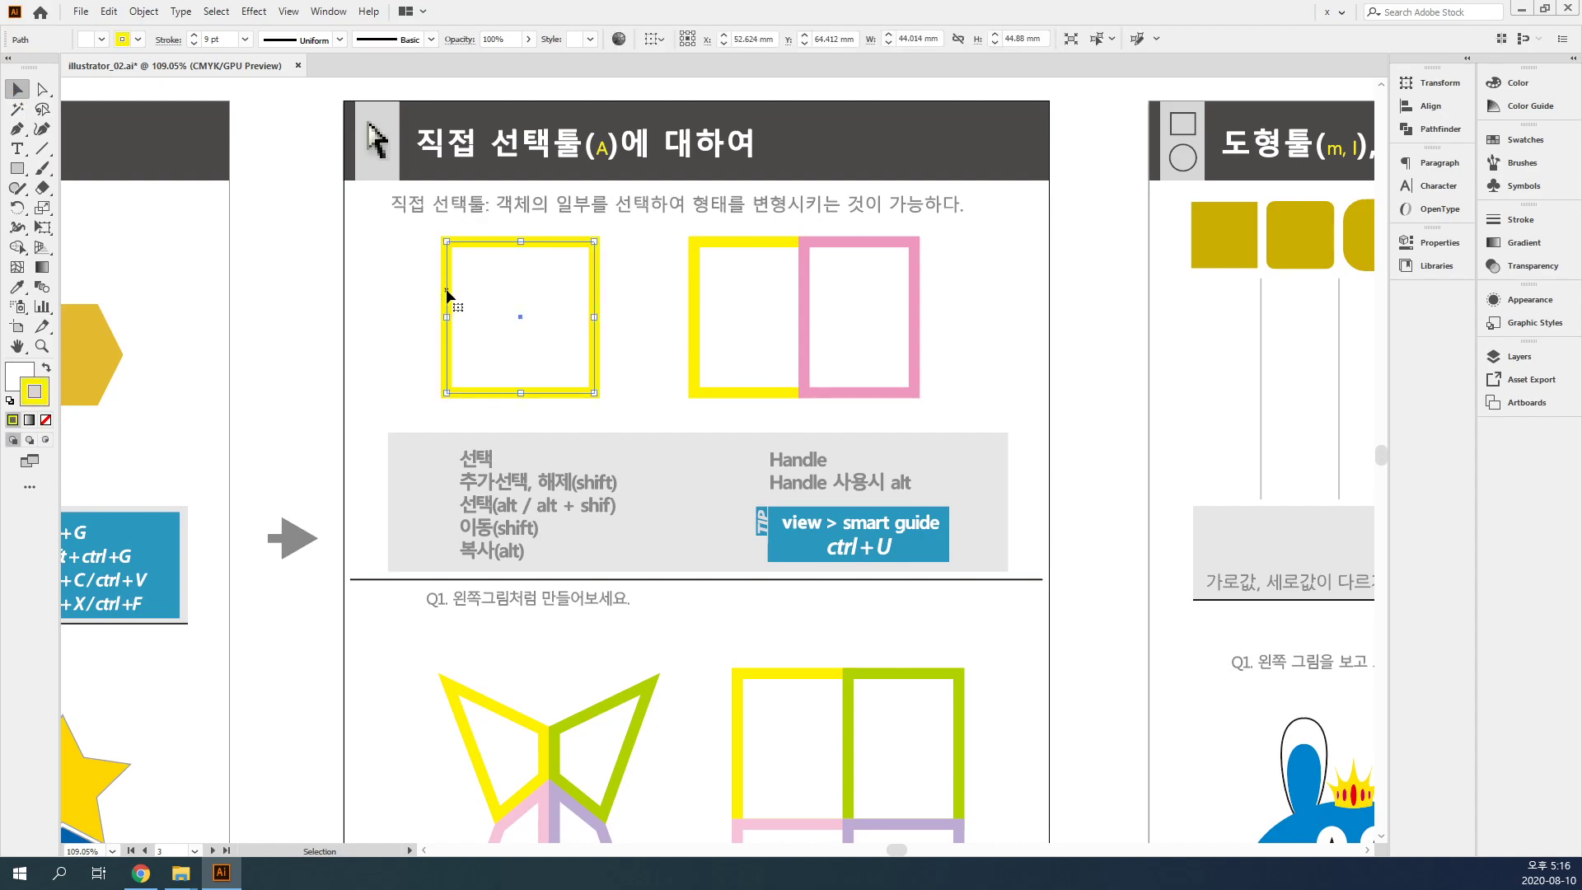
- Select only the yellow square's upper-left anchor point with Direct Selection, and reselect the whole square with the Selection tool
left_click(42, 89)
left_click_drag(421, 232, 474, 261)
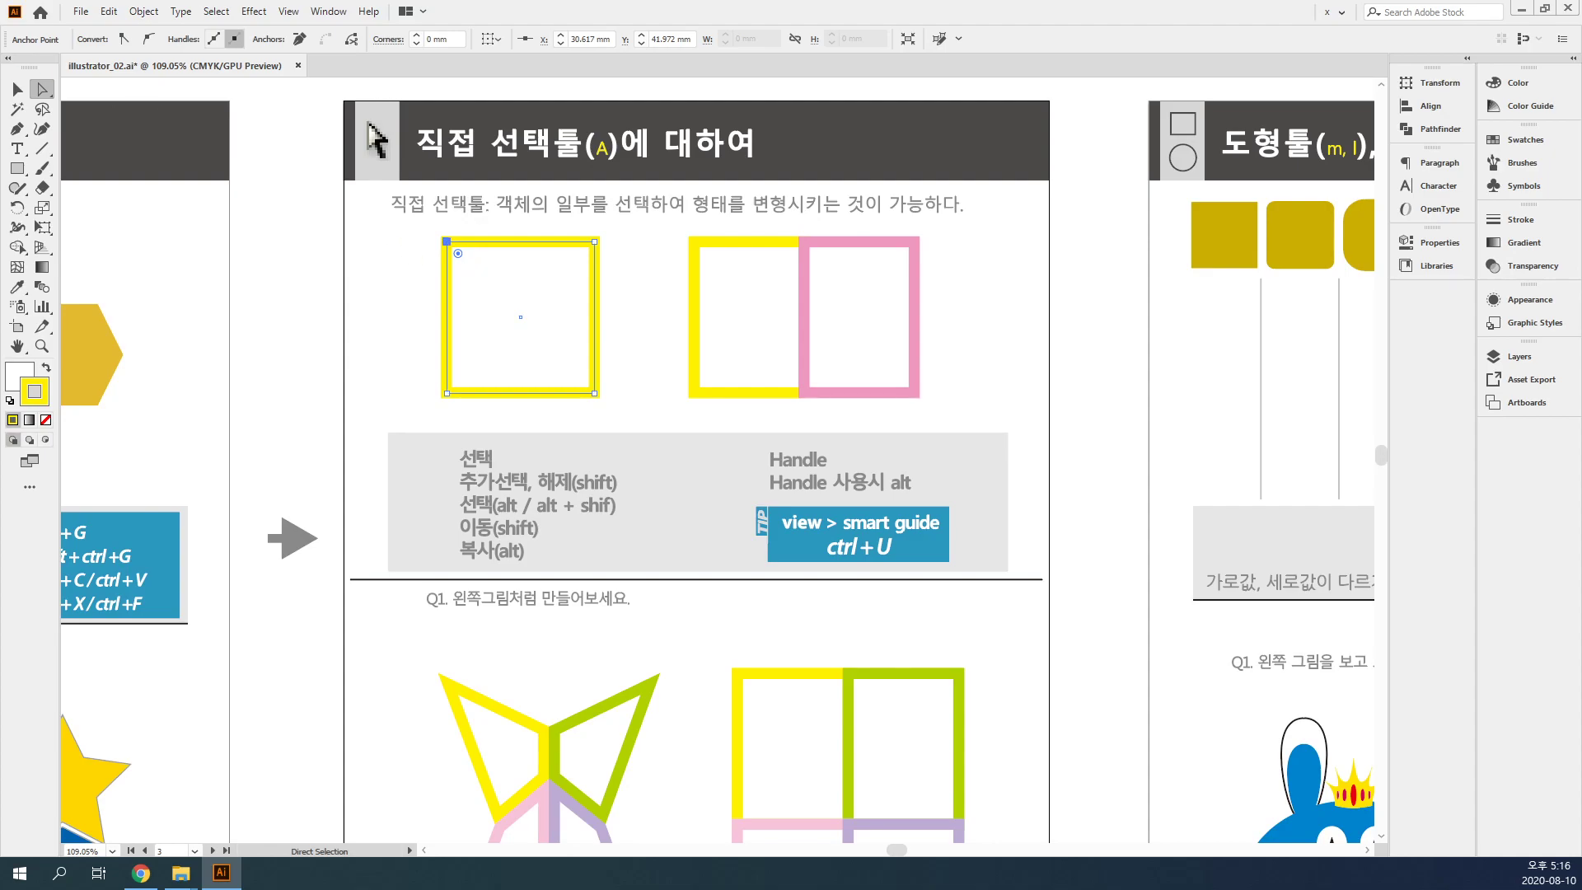
left_click(18, 89)
left_click(473, 305)
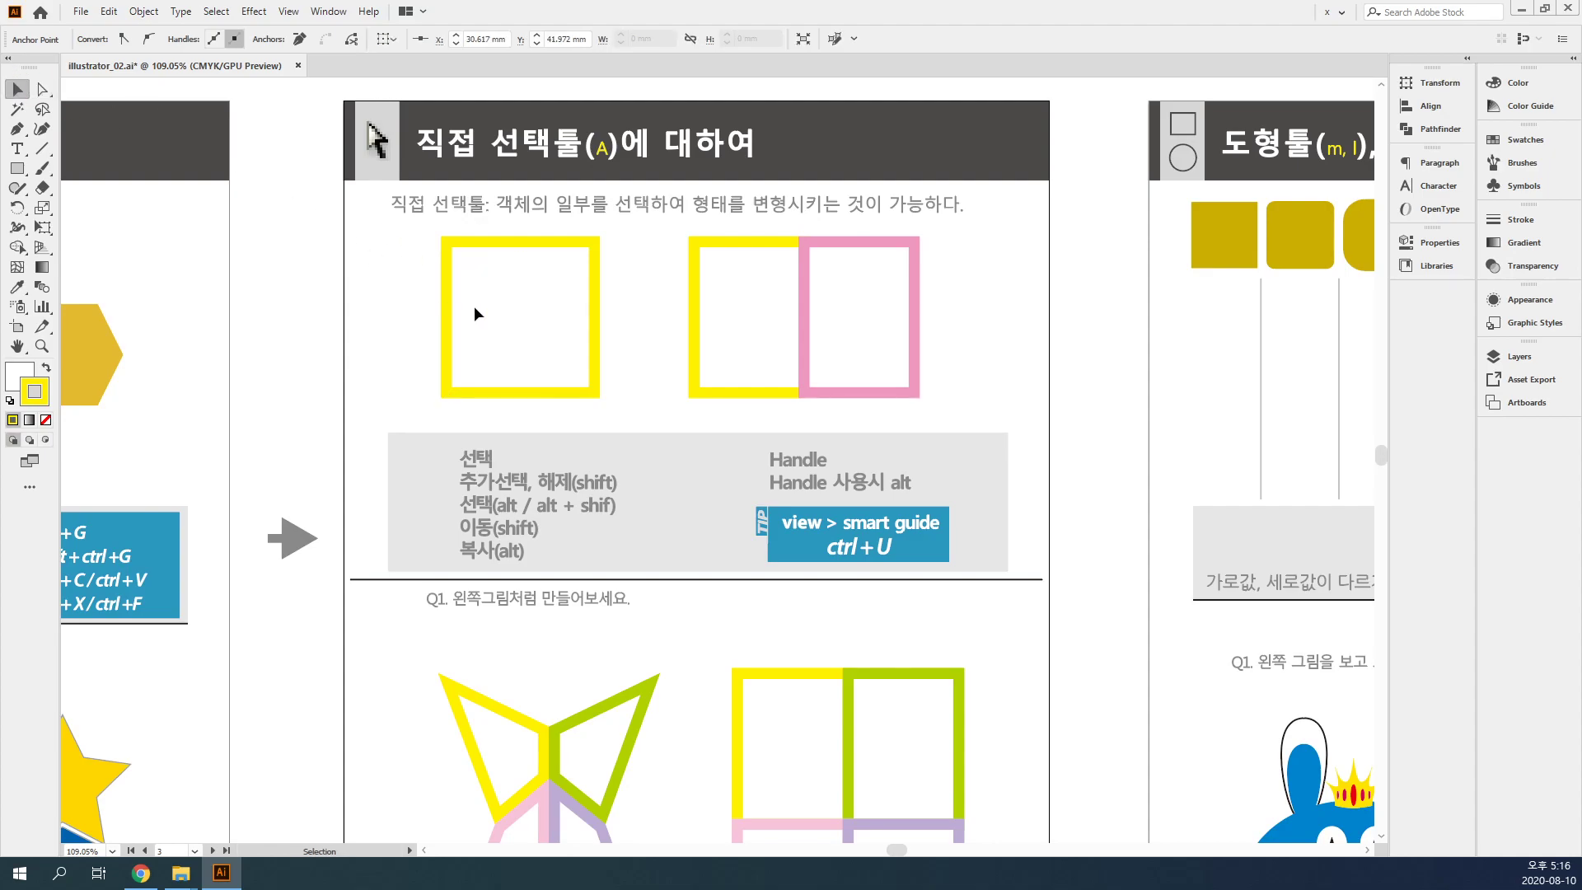
left_click(522, 318)
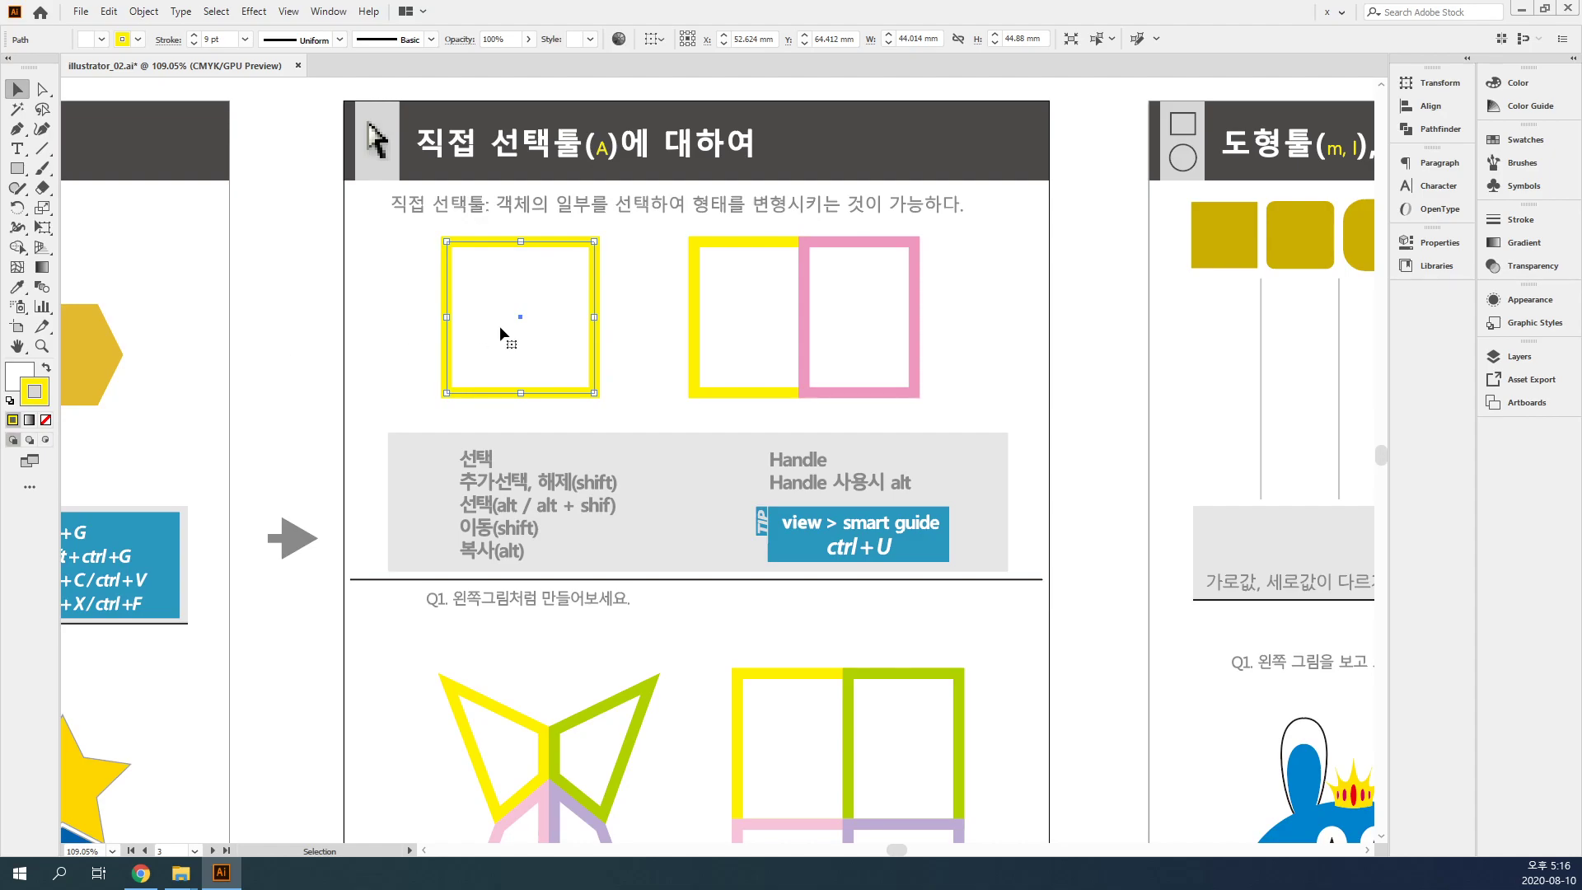
- Compare how the yellow square's anchor points and bounding box appear under the Direct Selection and Selection tools
left_click(37, 96)
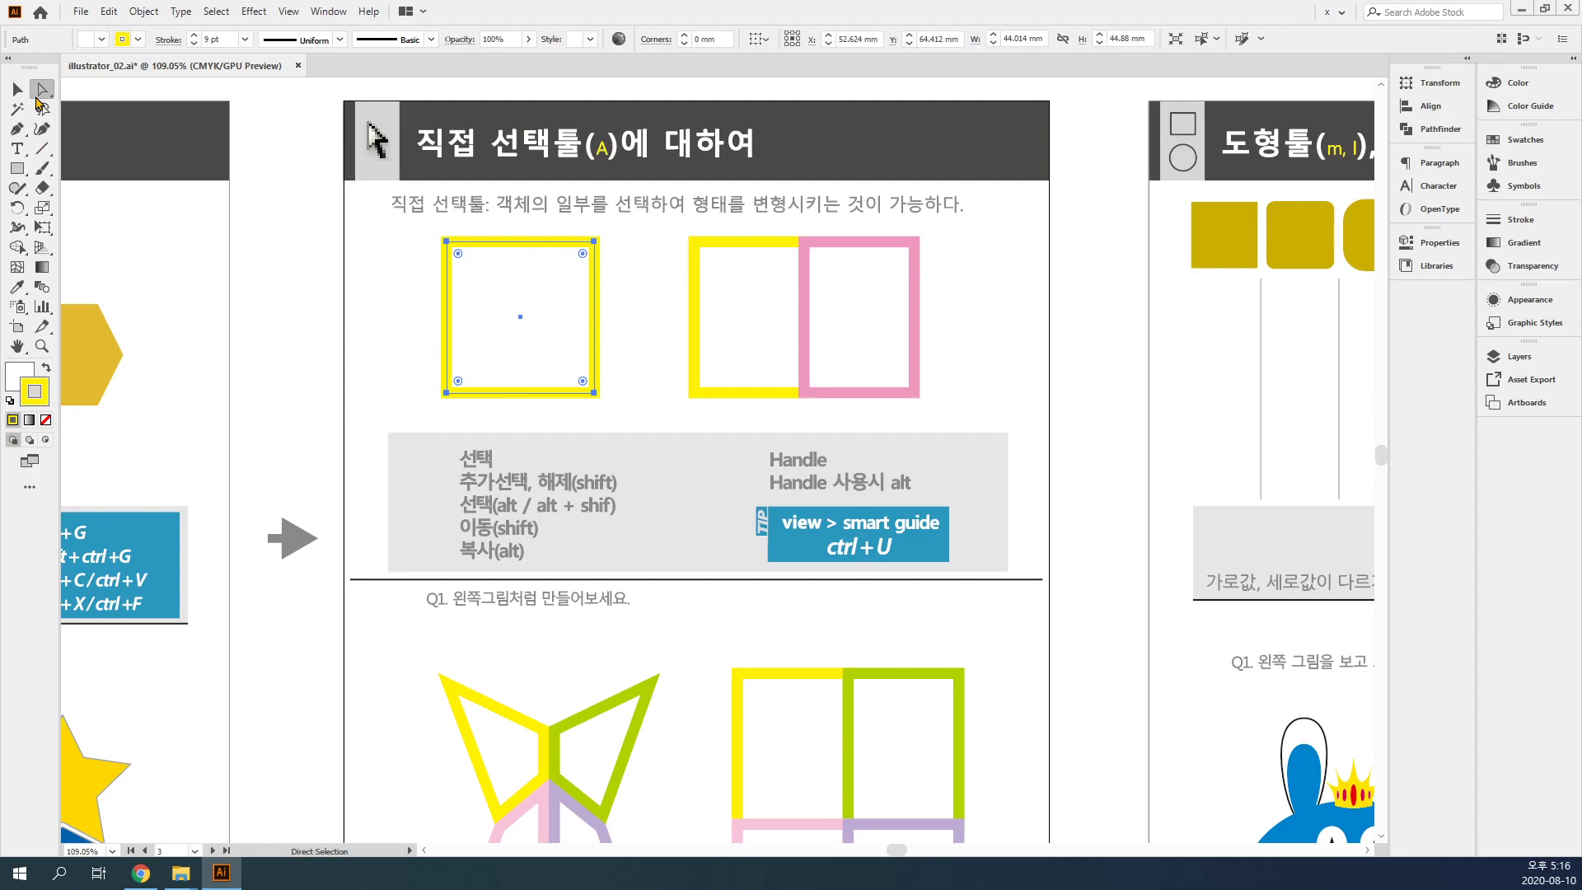
key("v")
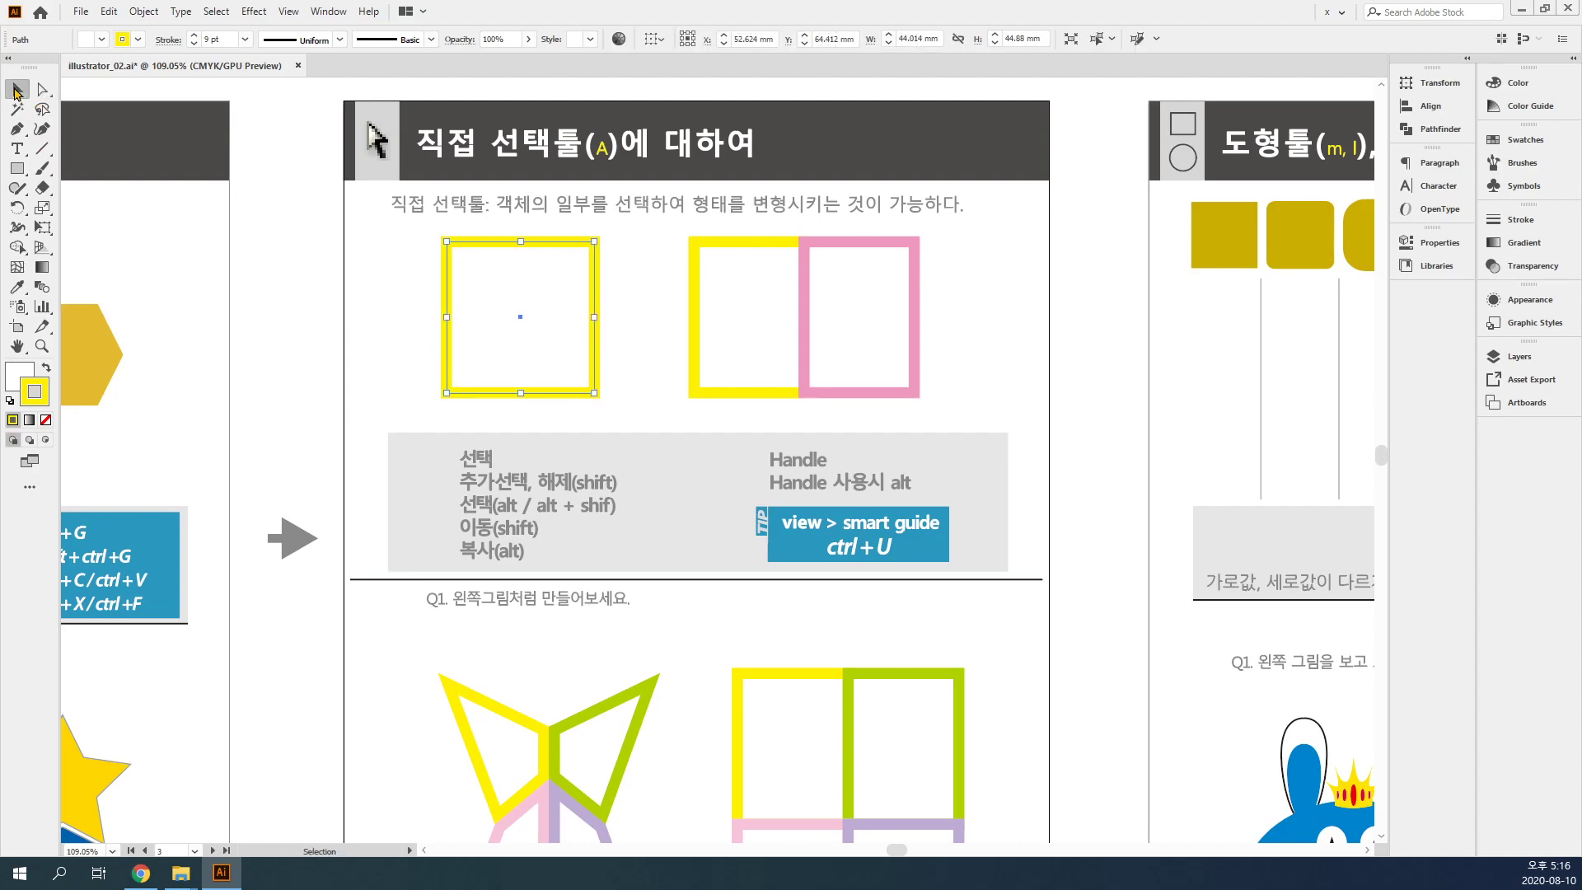
left_click(37, 96)
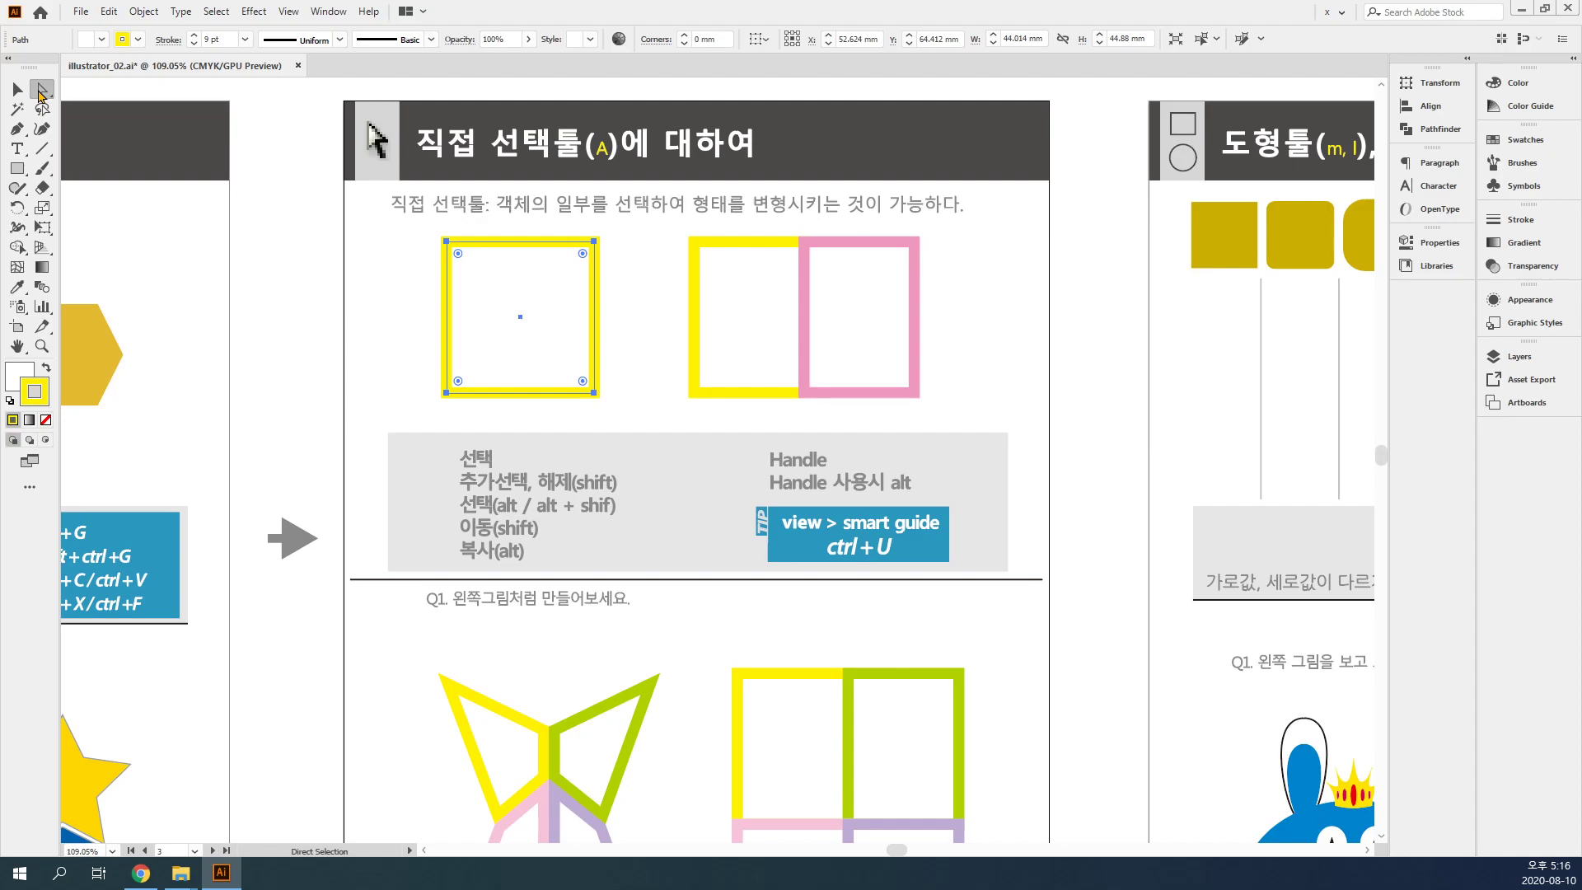
- Pull the yellow square's upper-left anchor point outward beyond the page's left edge and undo the move
left_click(446, 241)
left_click(446, 241)
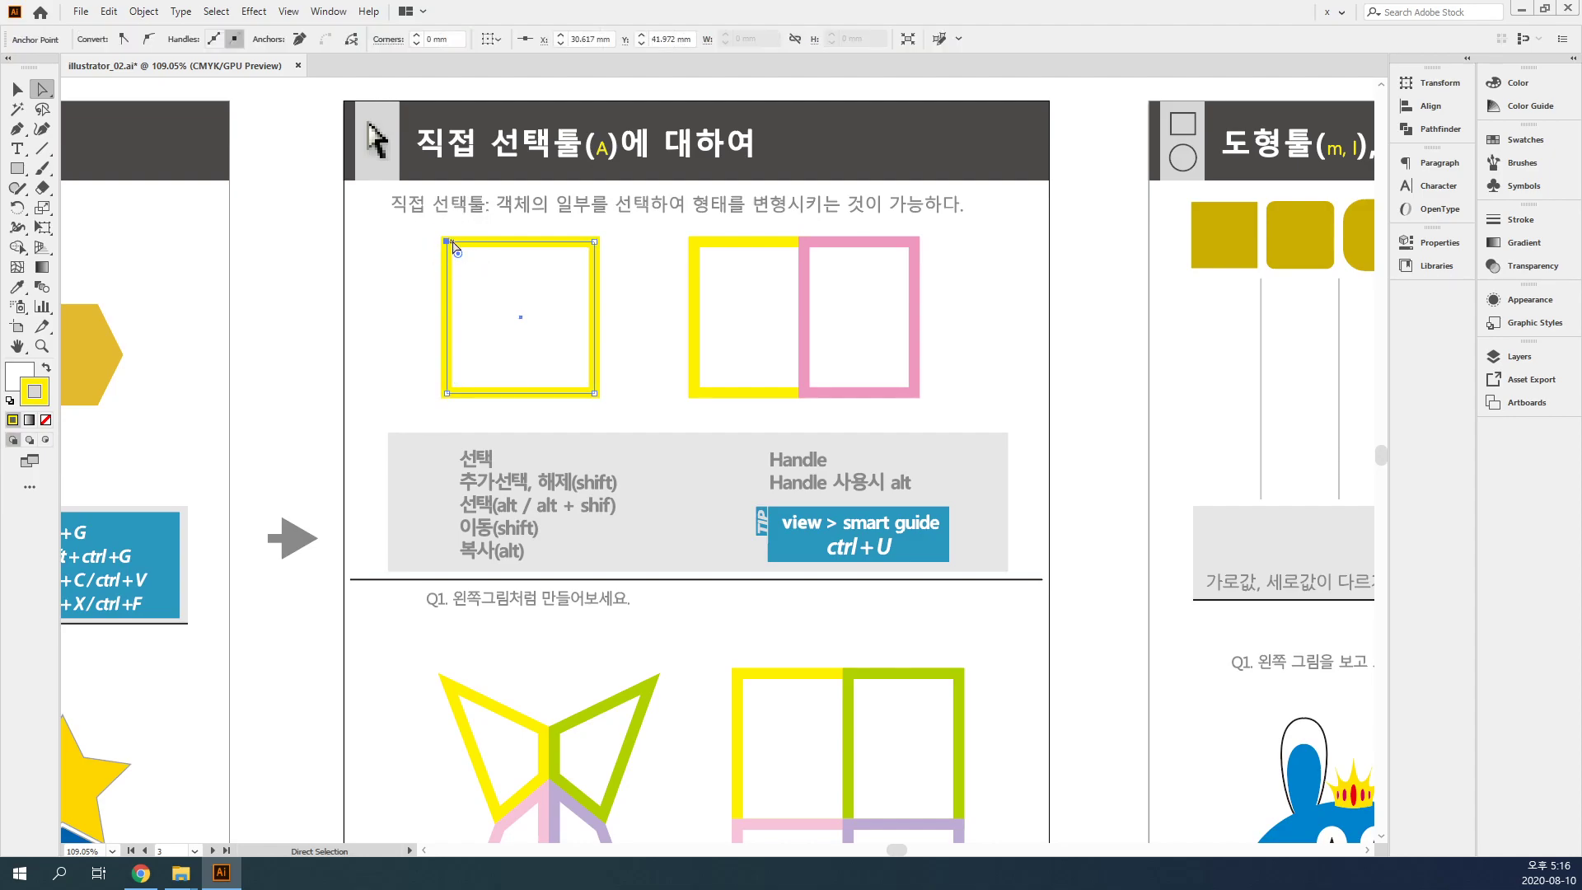
left_click_drag(447, 242, 336, 220)
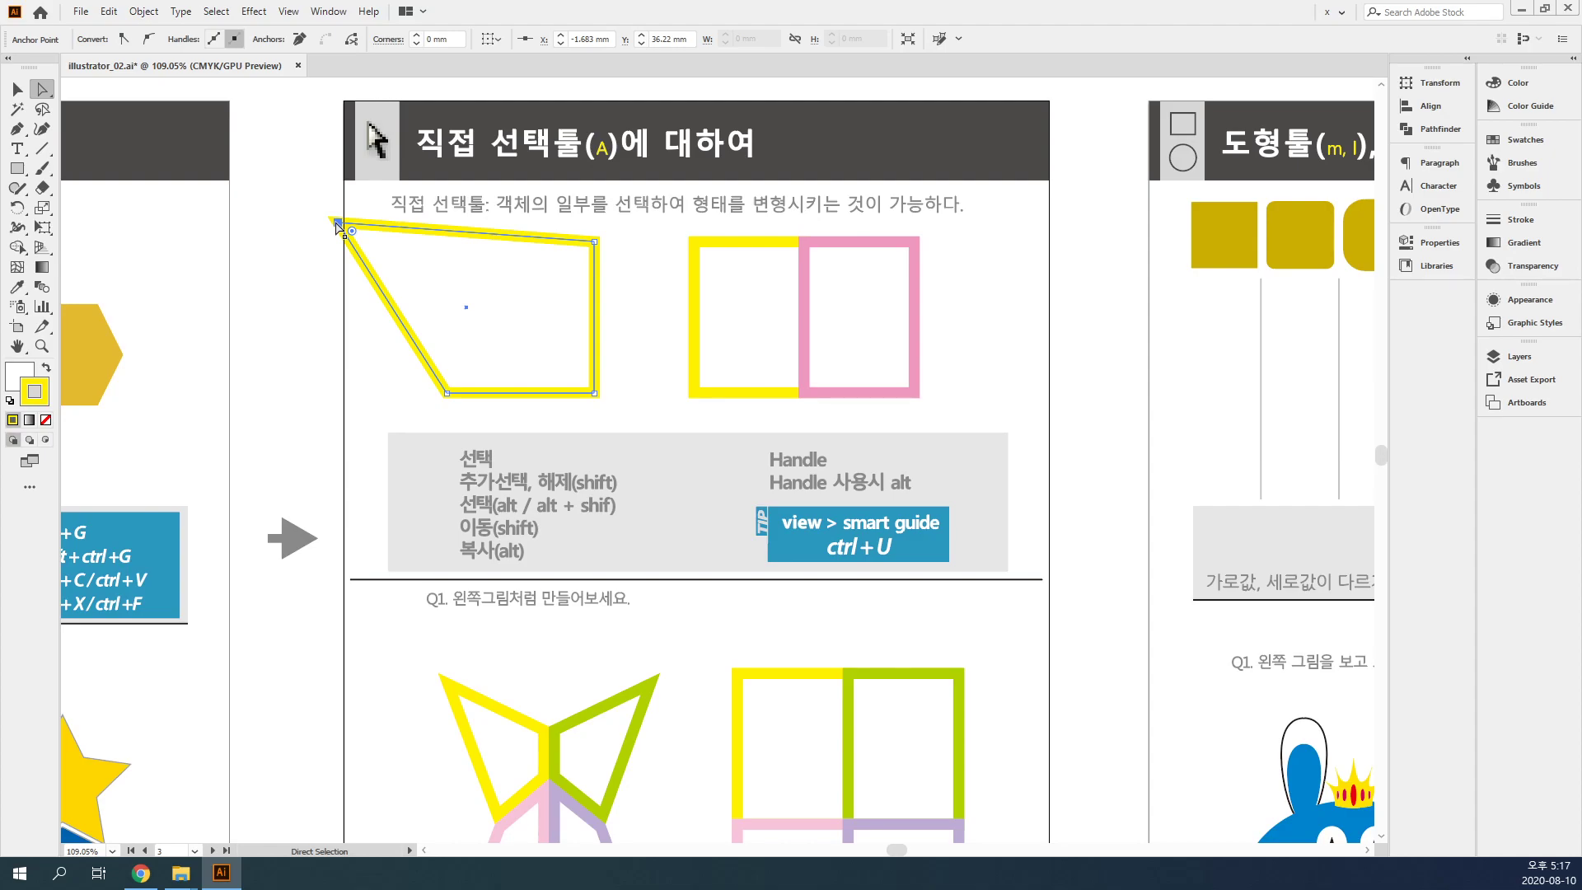
key("ctrl+z")
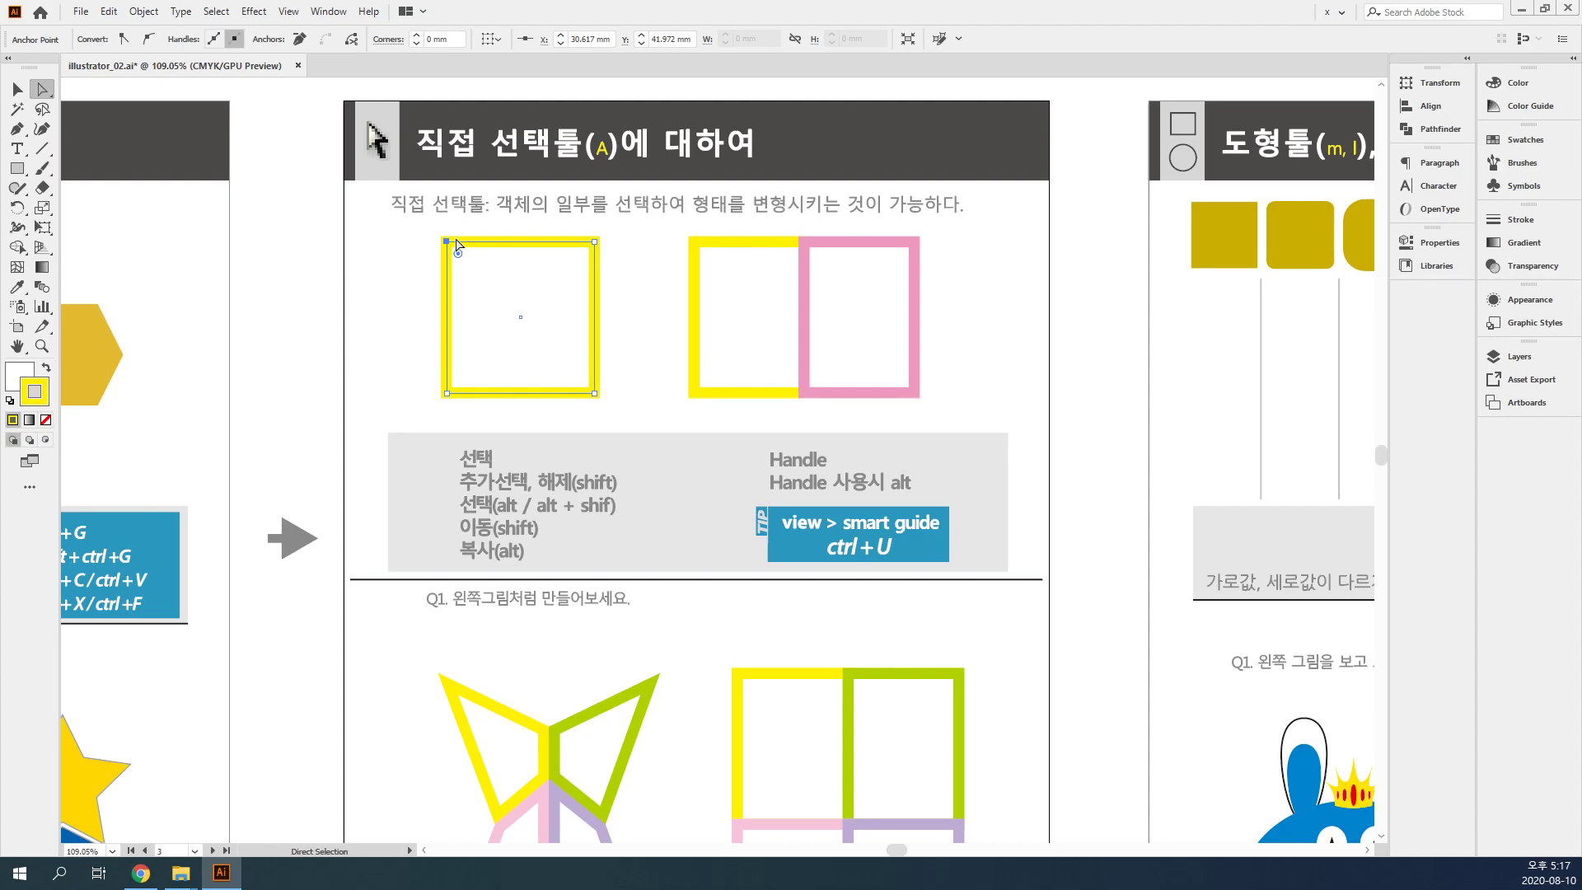
- Select the yellow square's upper-left anchor point alone, and select all four of its anchor points with Direct Selection
left_click(442, 289, "shift")
mouse_move(284, 184)
left_mouse_down()
mouse_move(281, 263)
mouse_move(313, 238)
mouse_move(285, 182)
mouse_move(290, 203)
left_mouse_up()
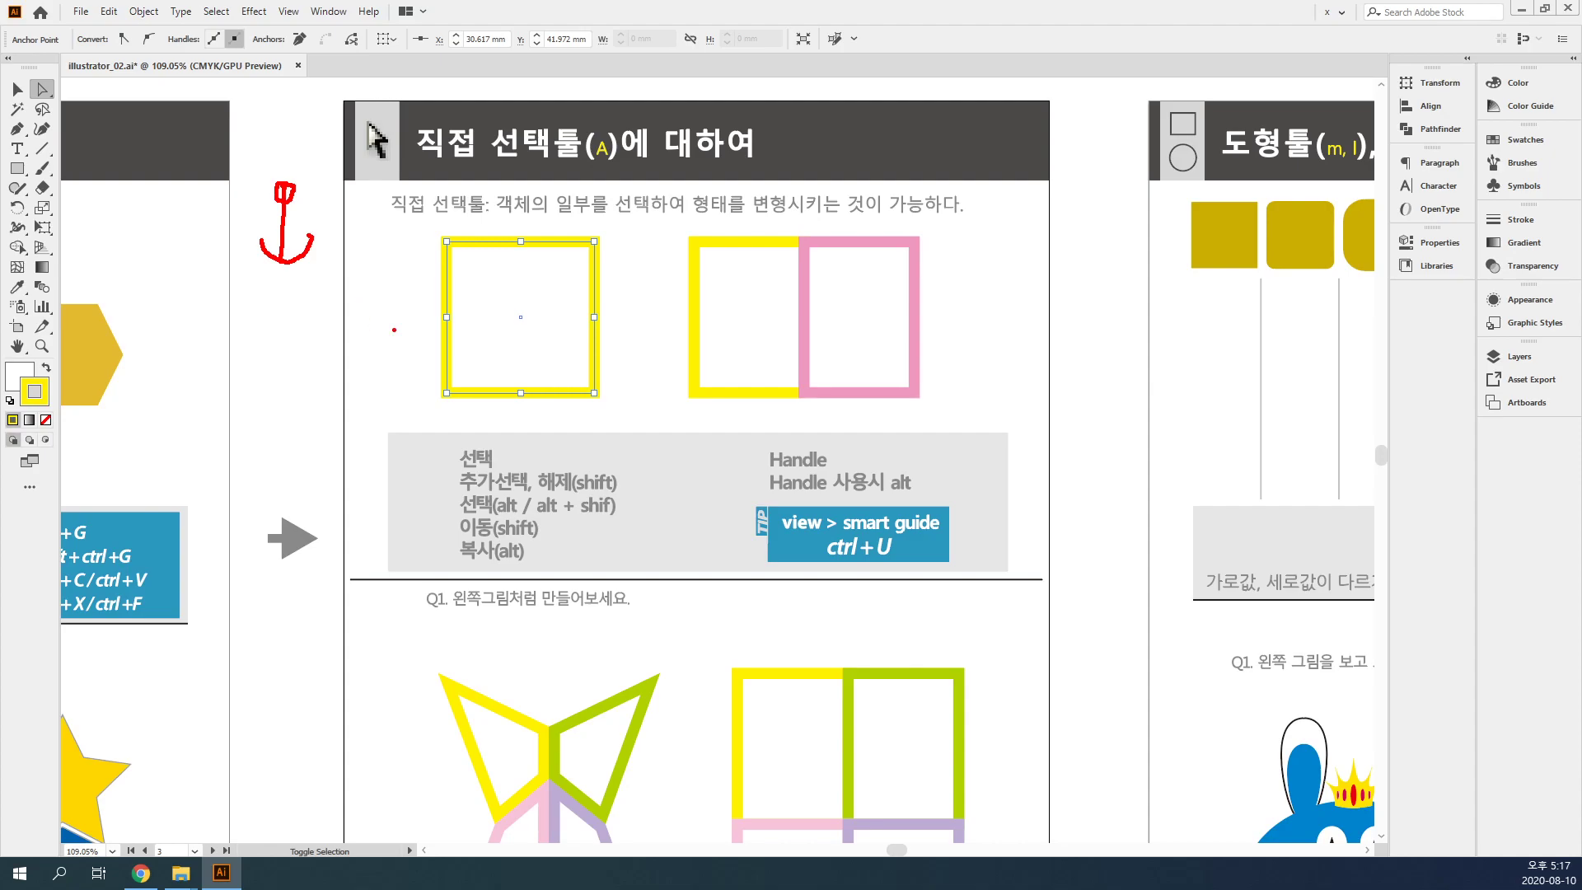
left_click(446, 241)
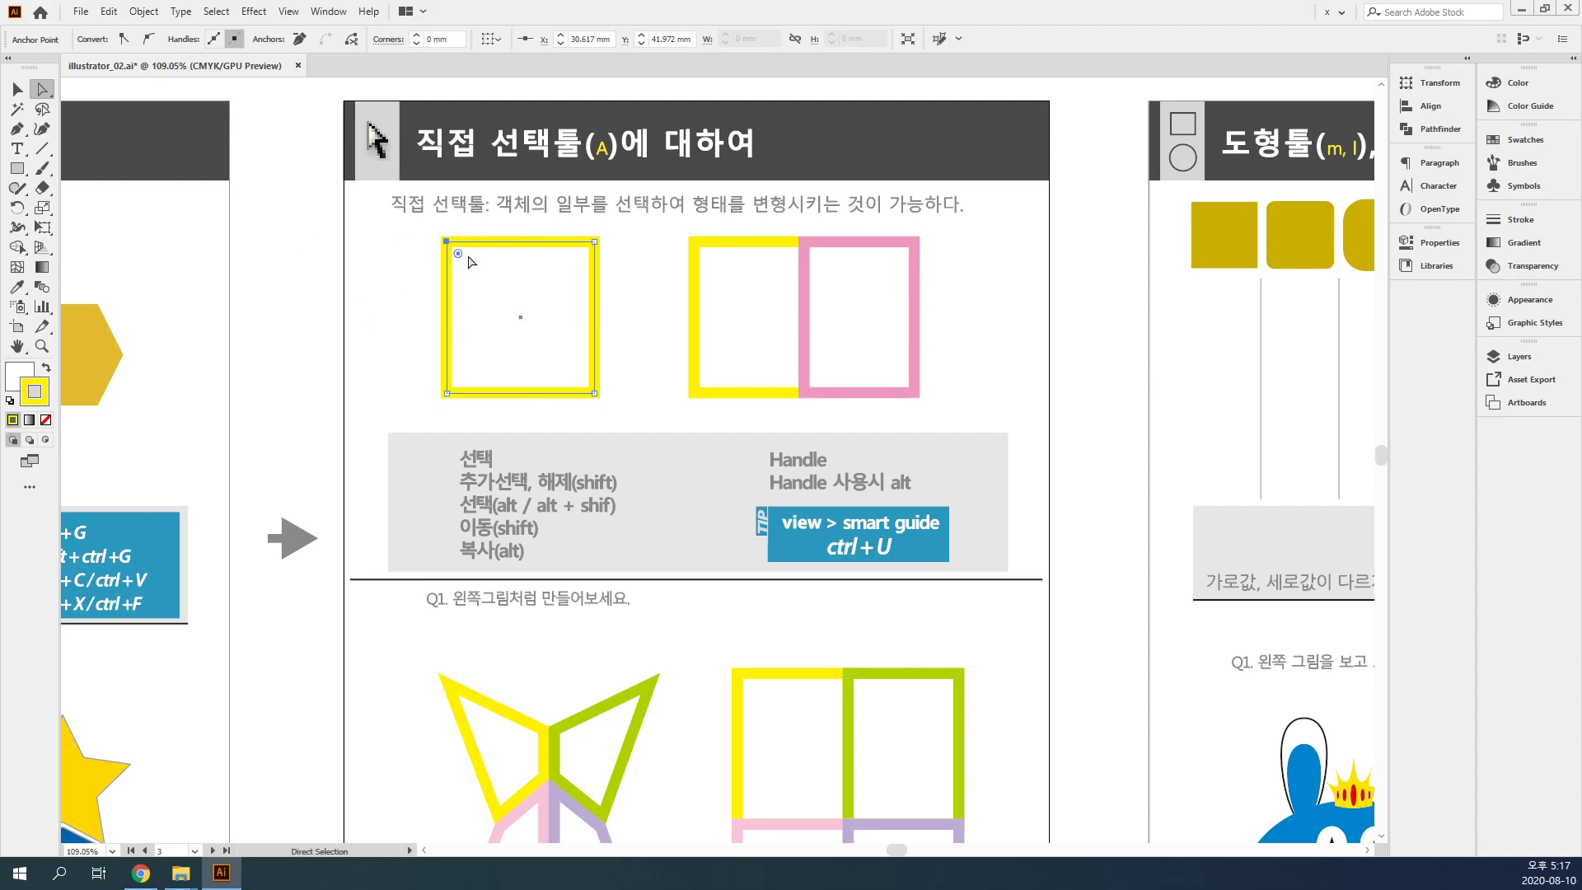
left_click(446, 318)
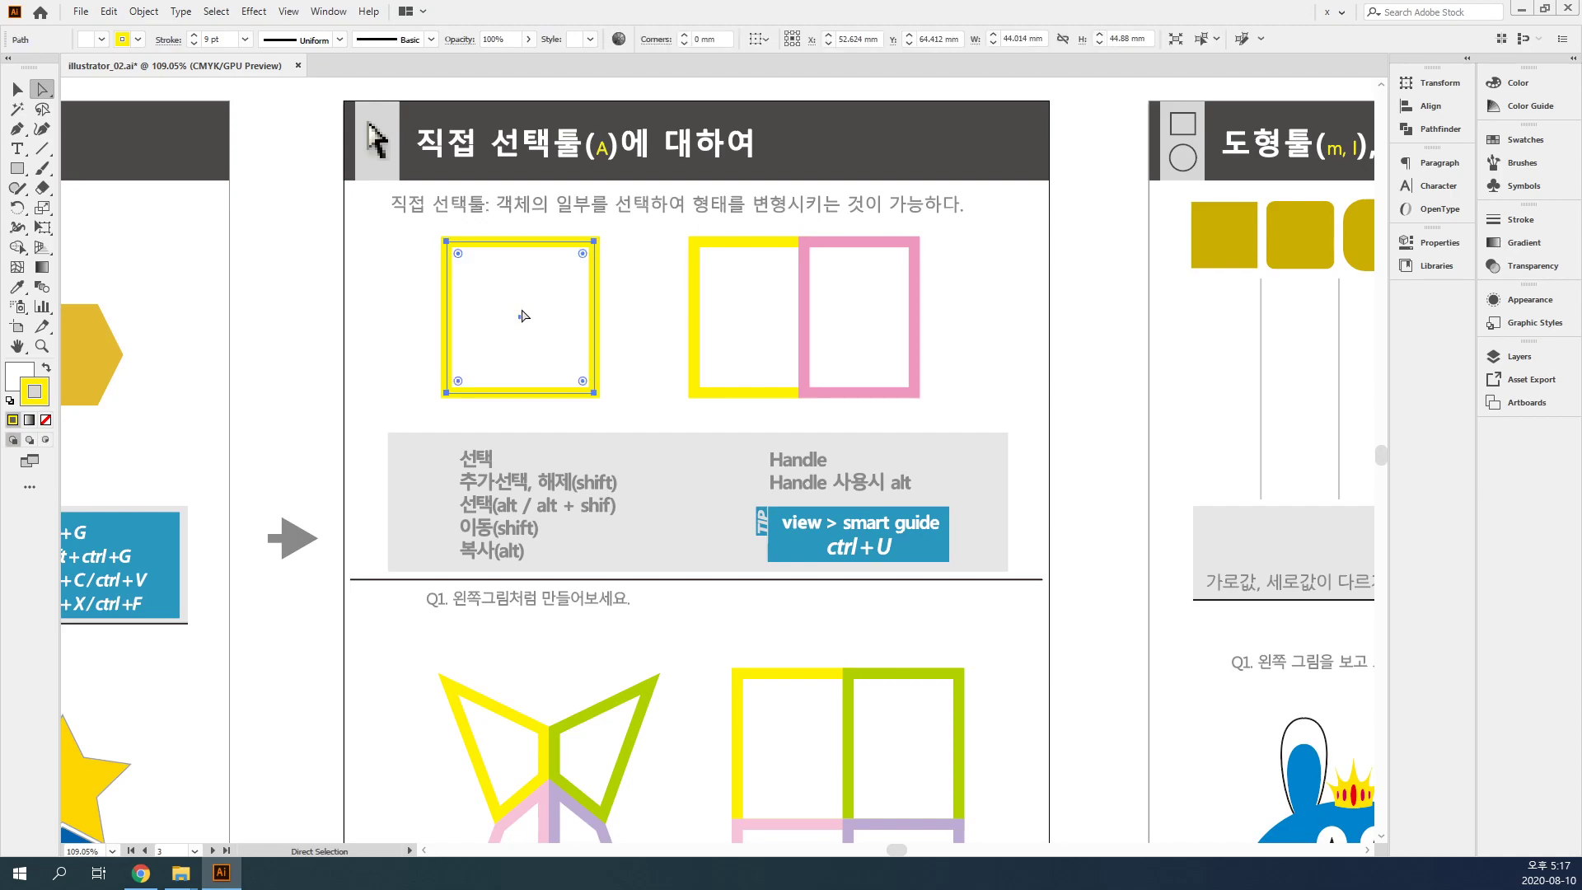
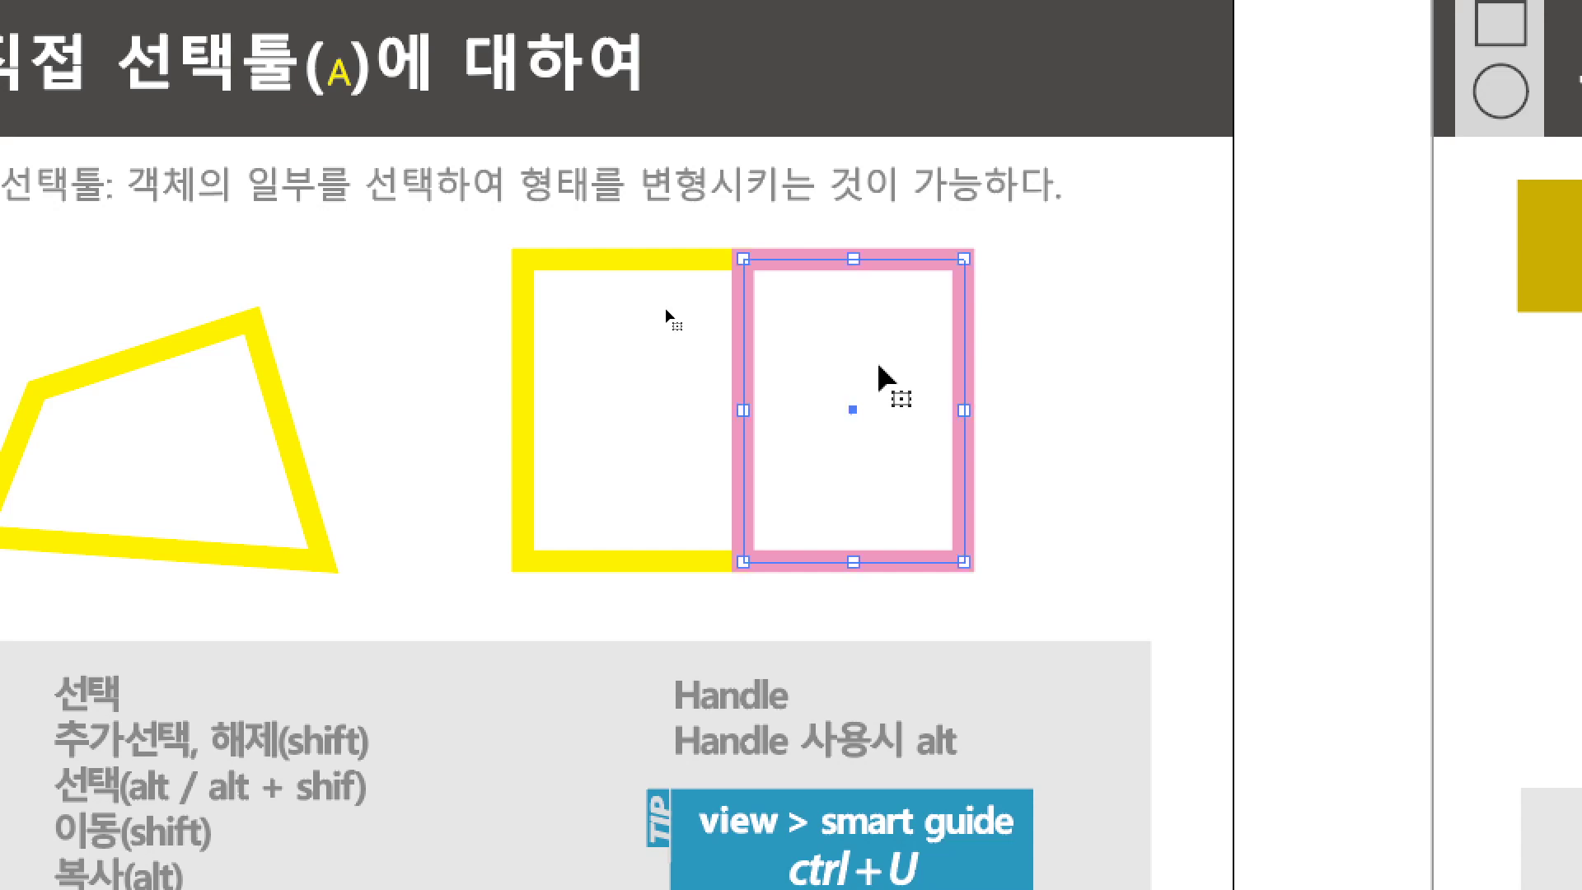
- Clear the selection and select the coinciding upper anchor points where the yellow and pink rectangles meet with Direct Selection
left_click(1089, 377)
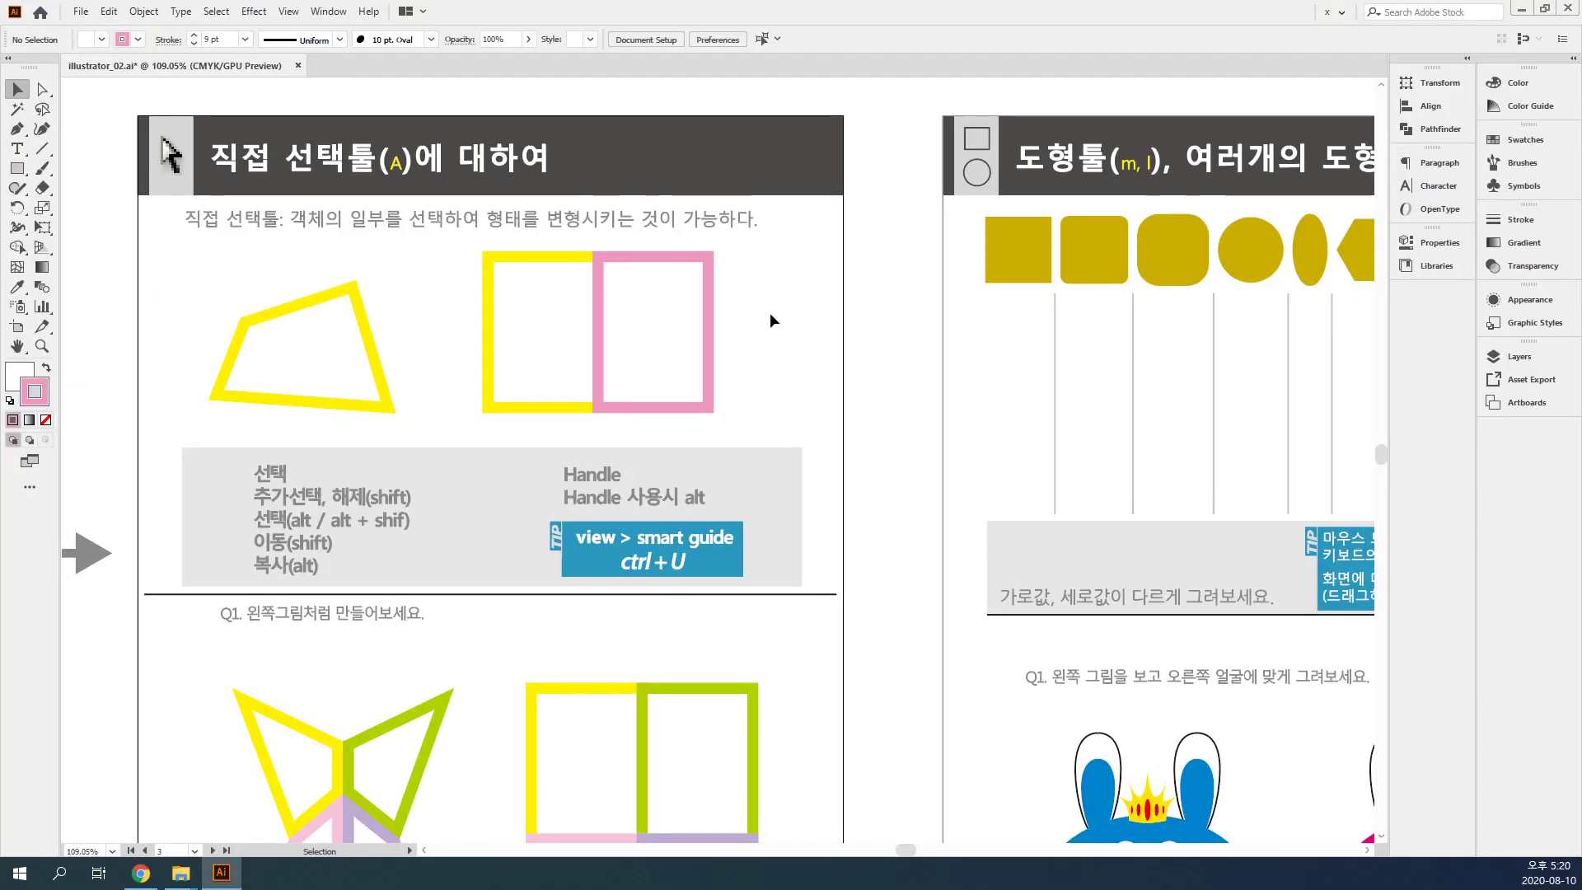
key("a")
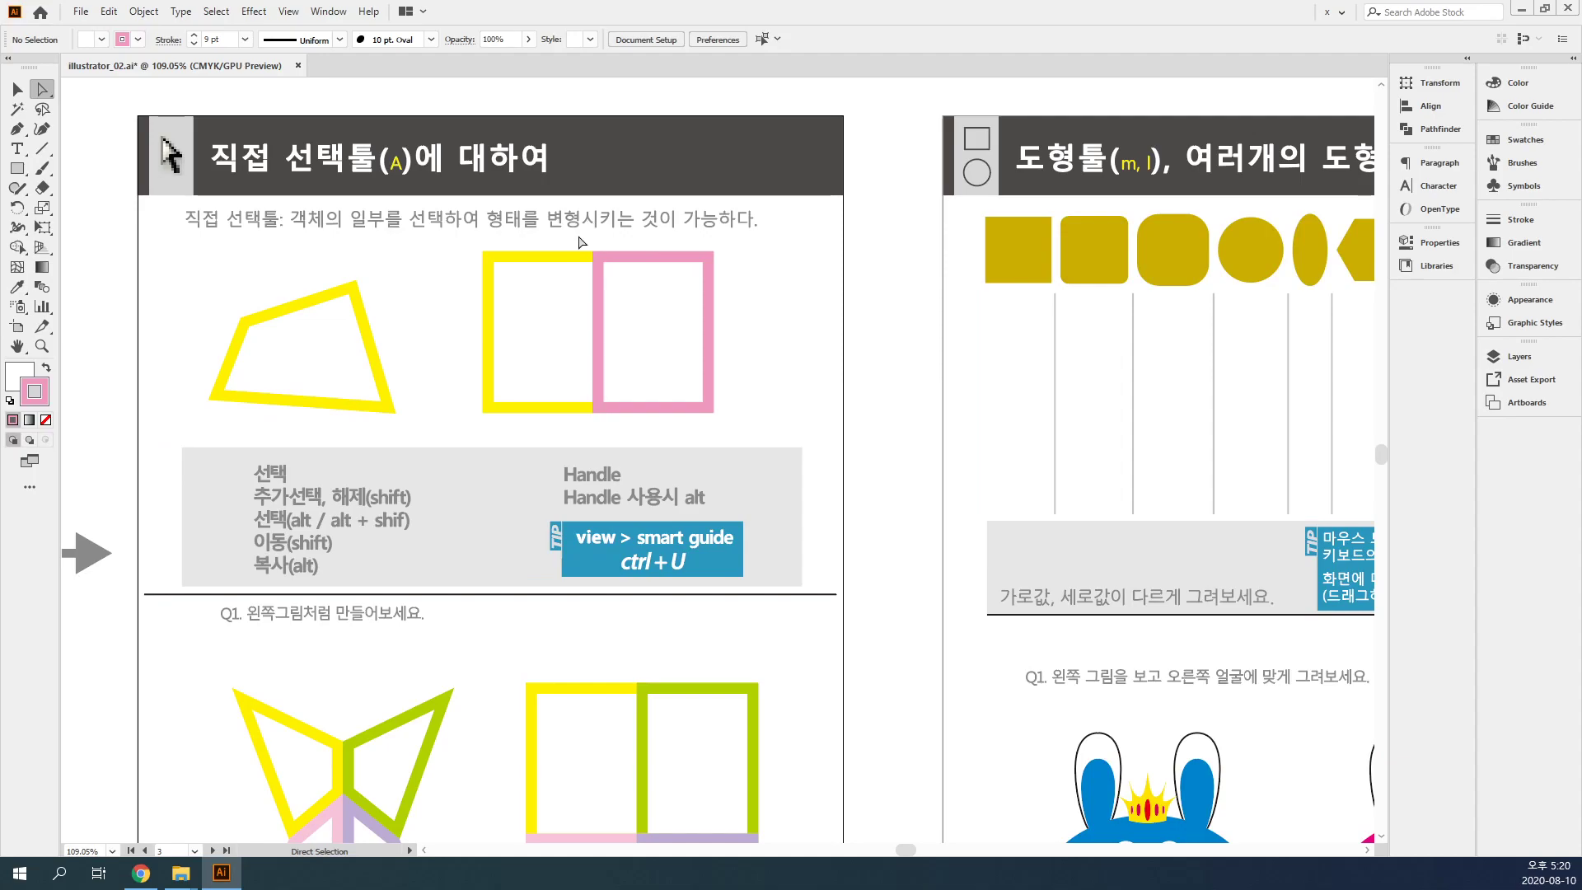
left_click_drag(578, 236, 623, 277)
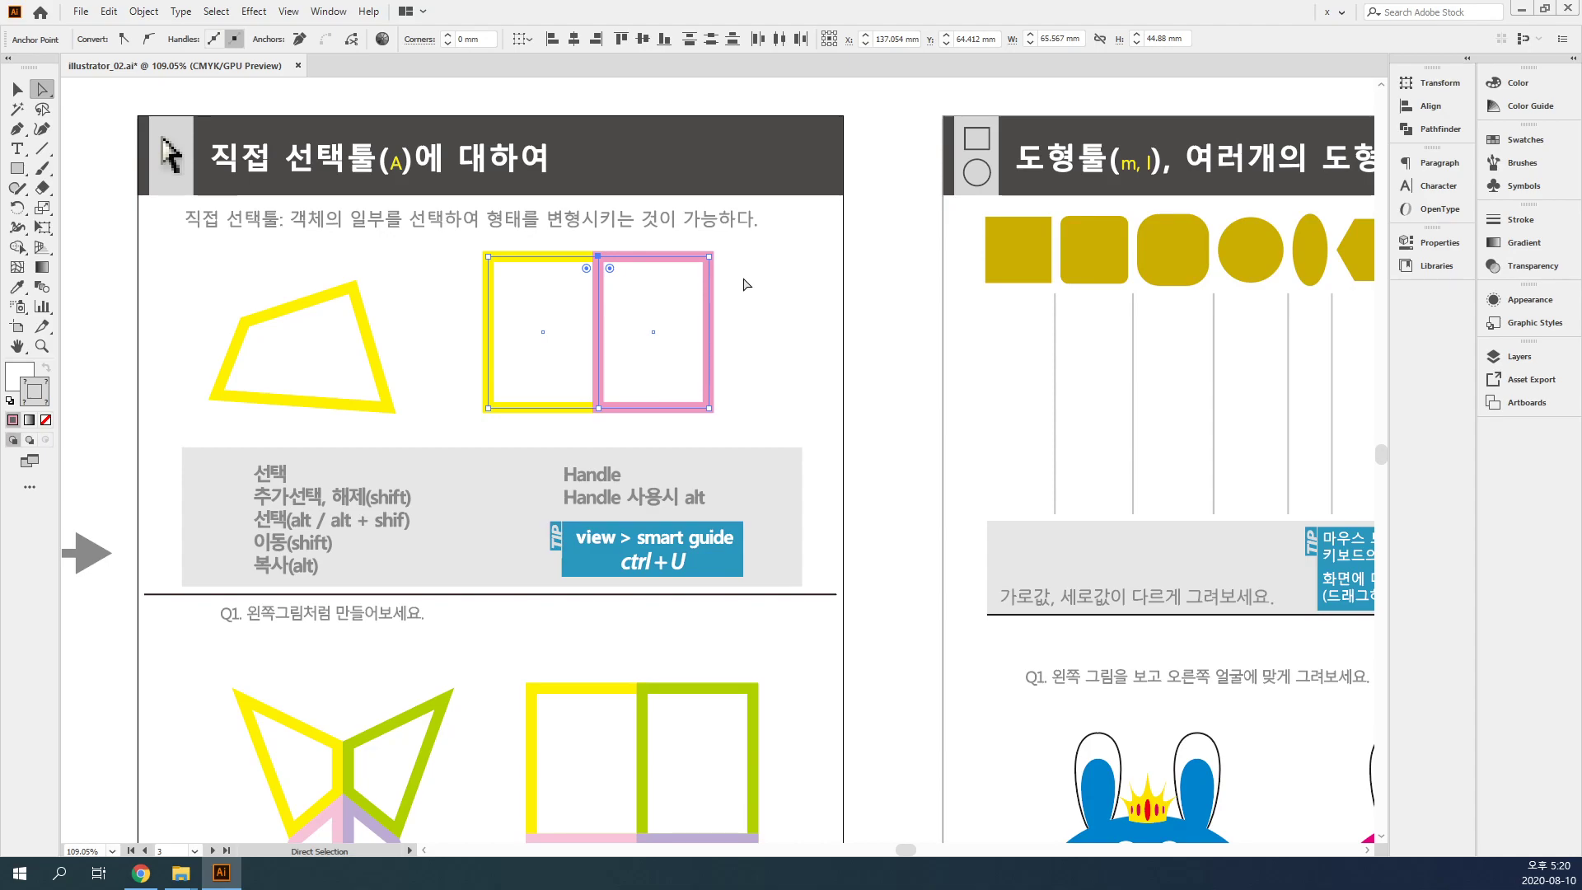
scroll(671, 307, "up", 6)
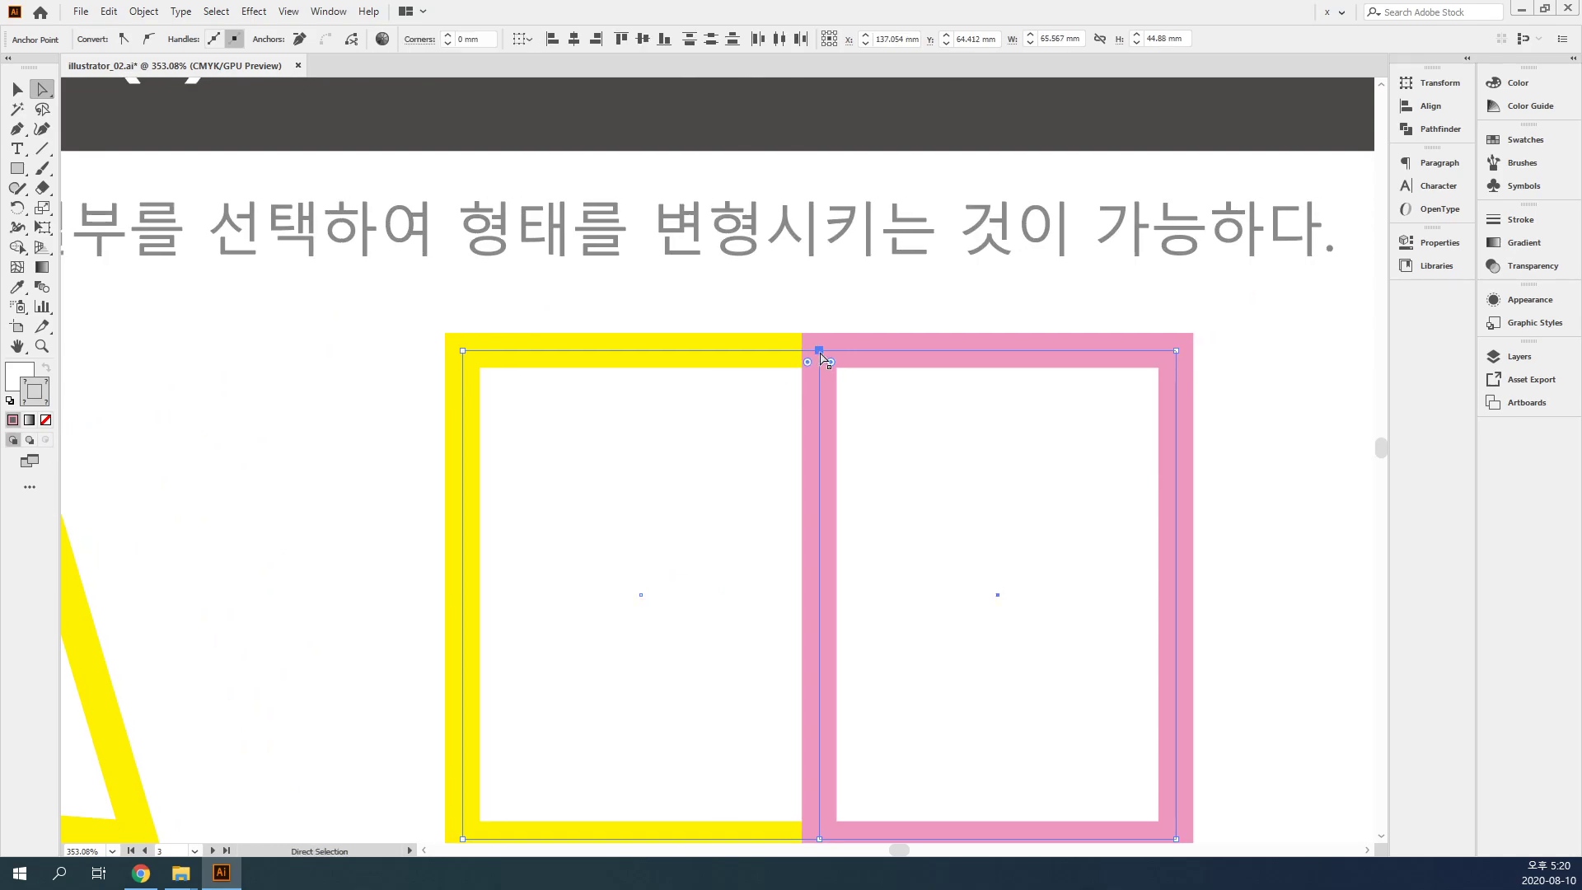
- Move the shared upper anchor points of the yellow and pink rectangles up about 6 mm and undo the move
left_click_drag(819, 350, 827, 285)
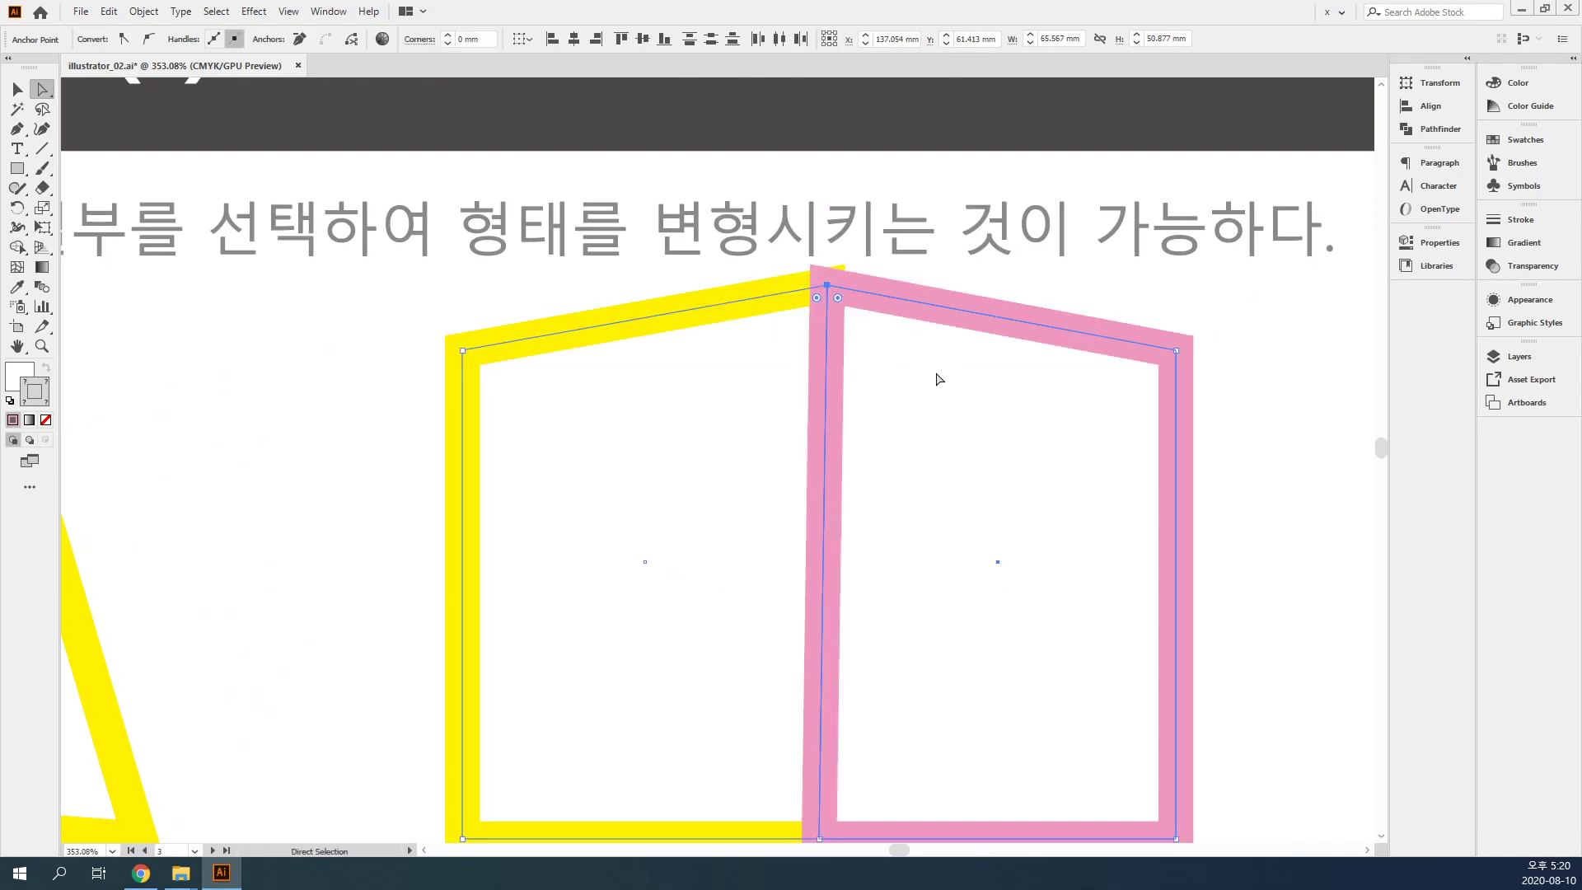
key("super+x")
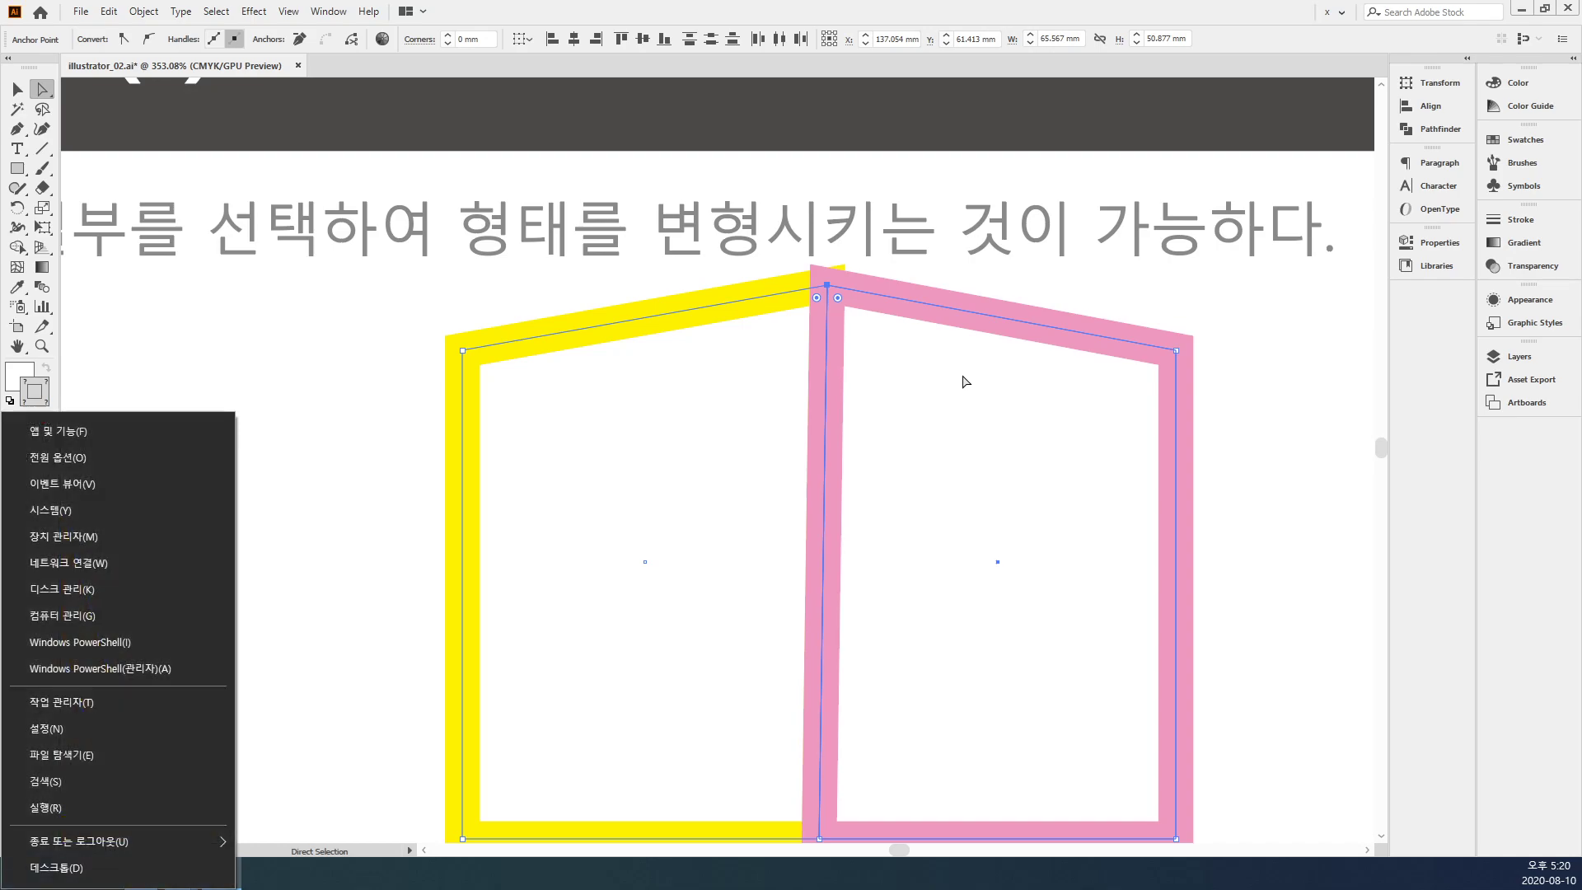
key("Escape")
key("ctrl+z")
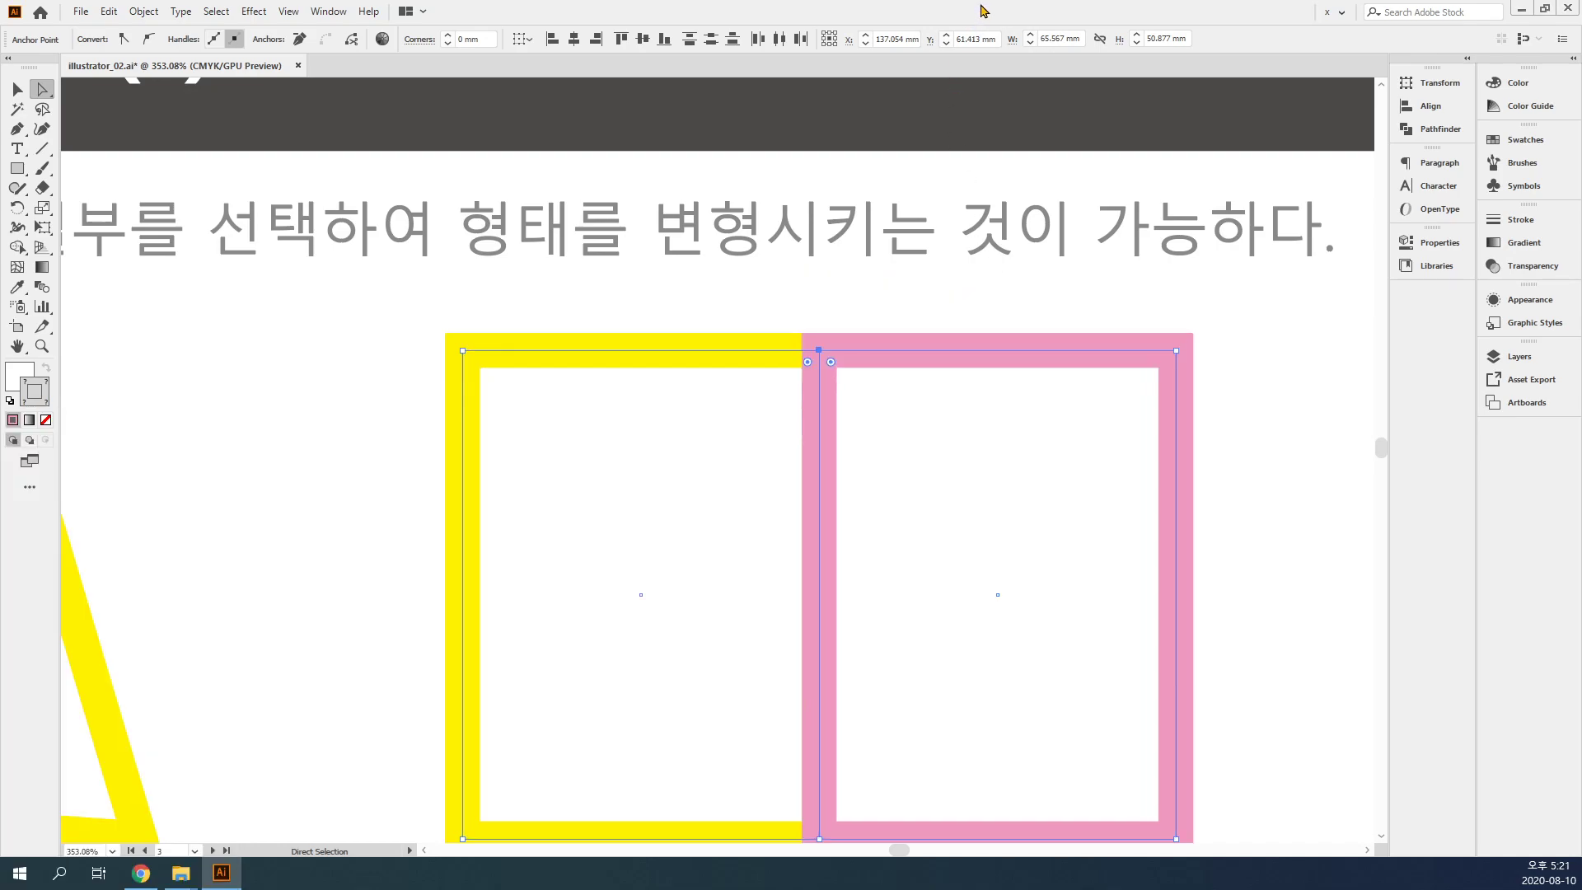
scroll(829, 209, "down", 1)
scroll(829, 209, "right", 1)
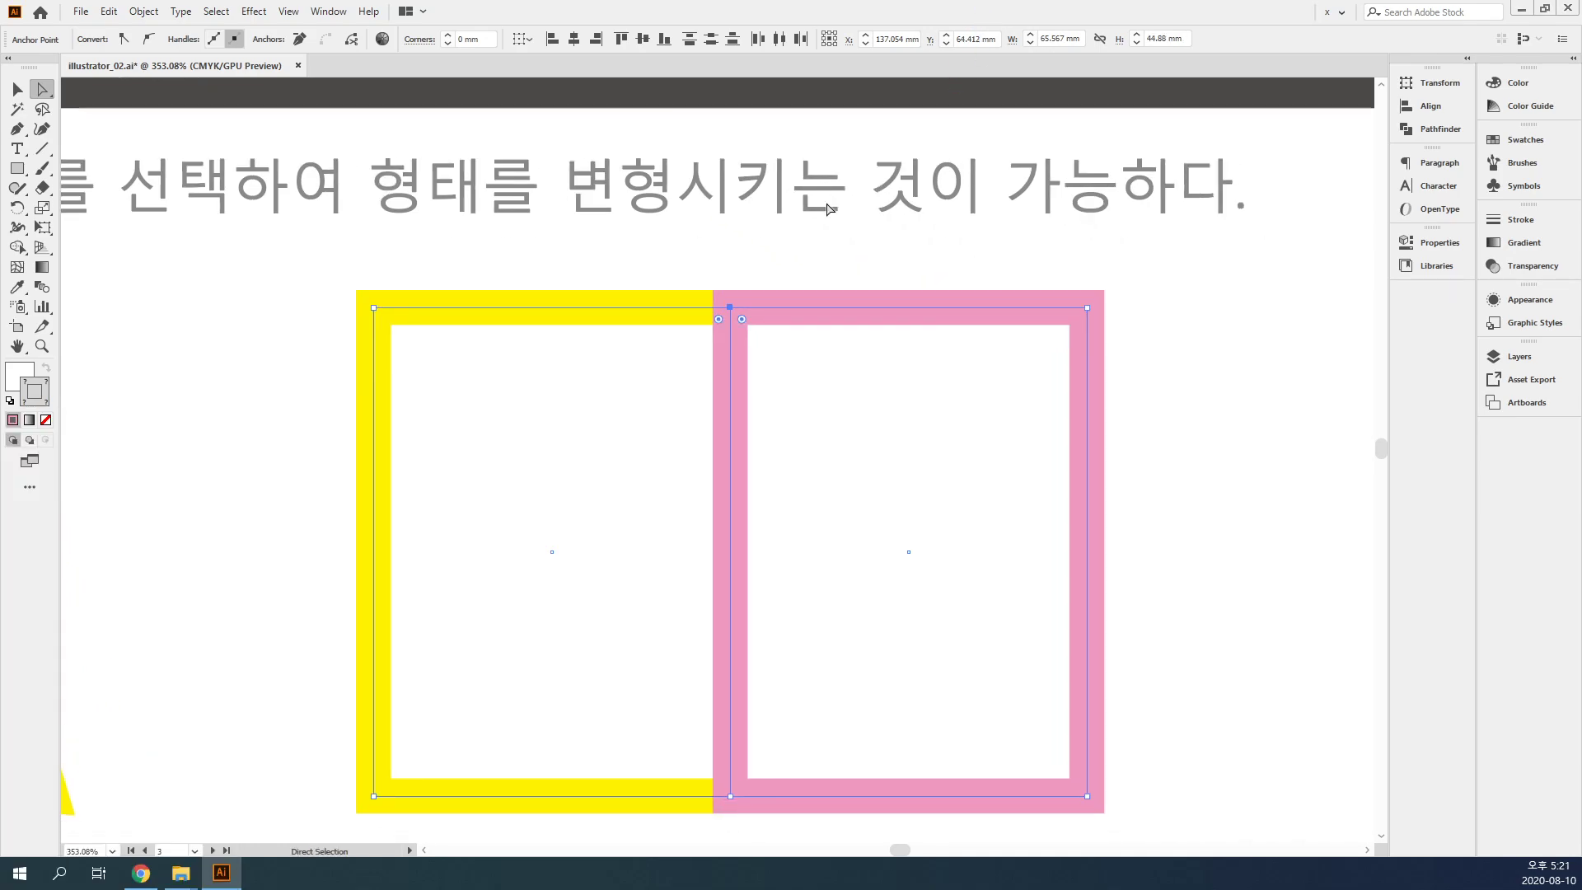
- Select only the pink rectangle's upper-left anchor point with Direct Selection and move it about 9 mm right
left_click(807, 251)
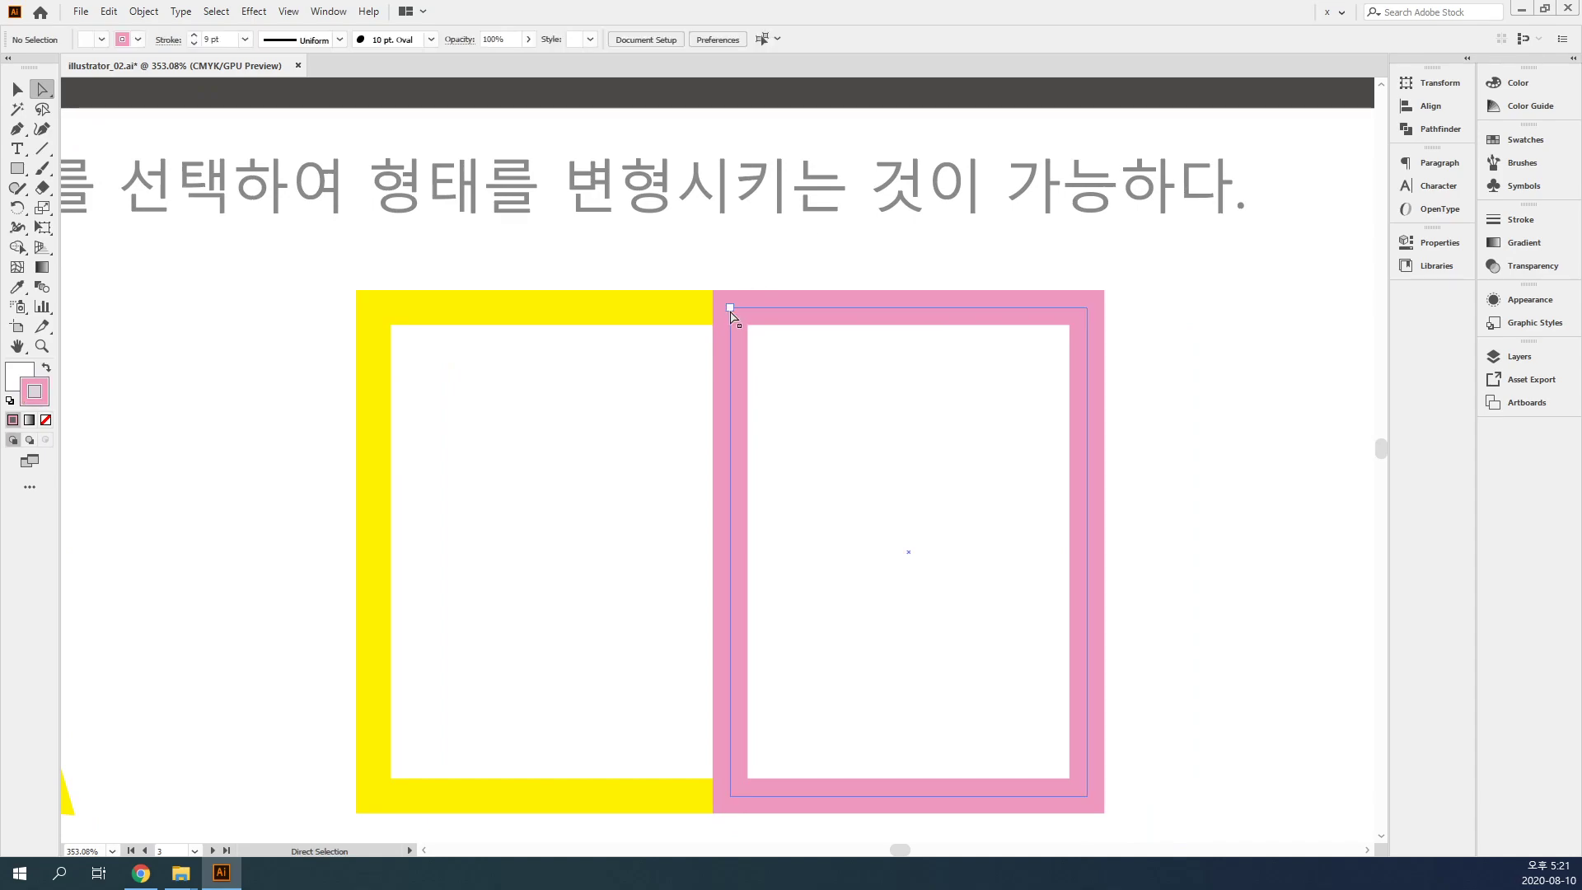
left_click(730, 309)
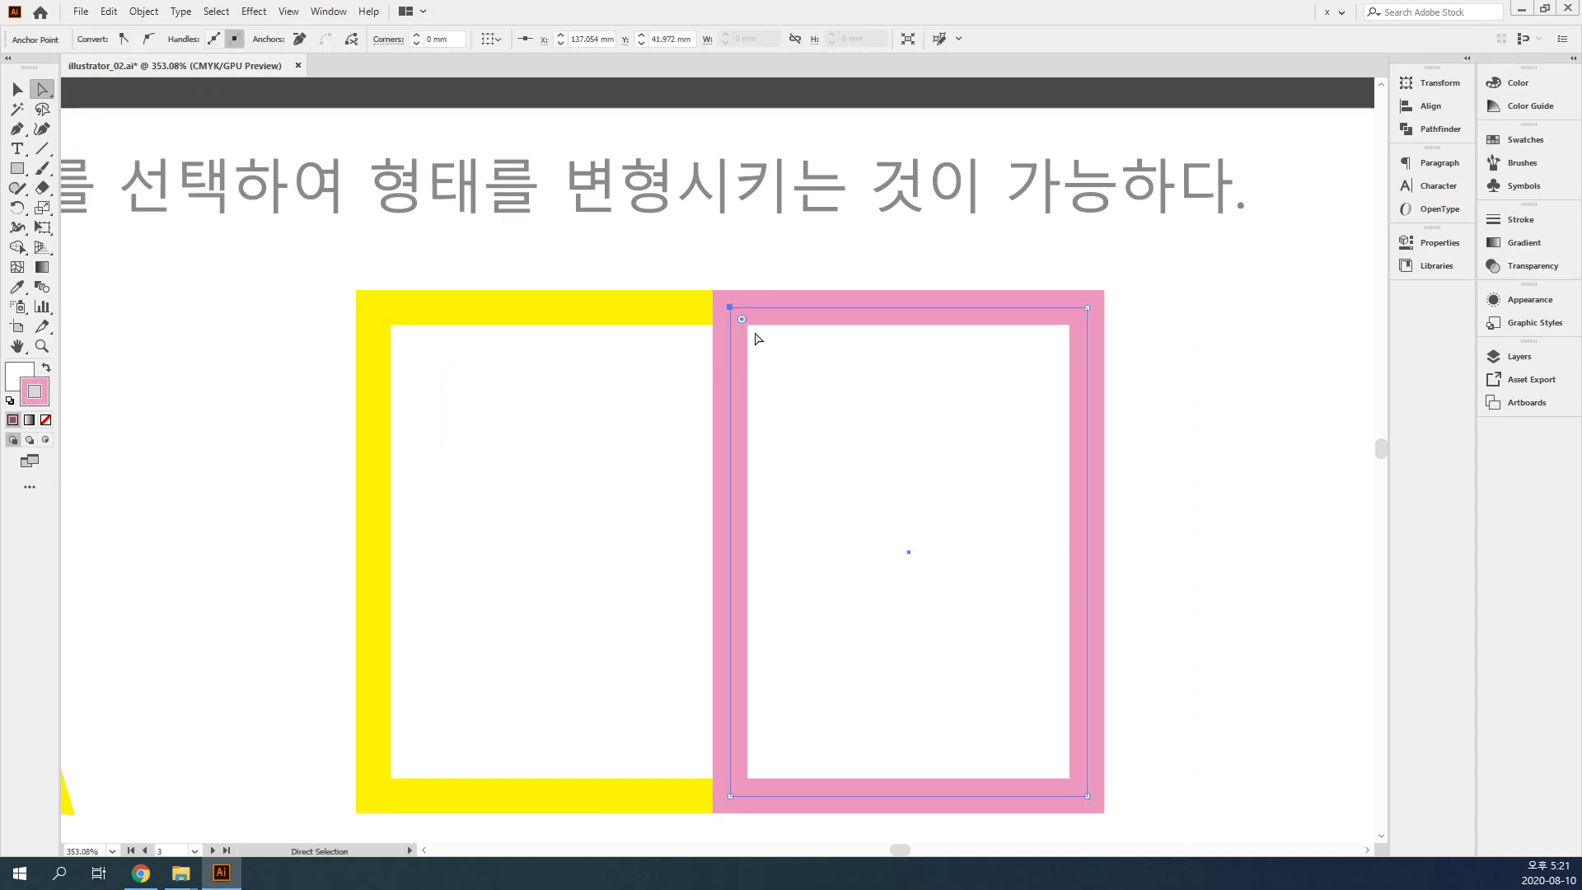
left_click_drag(730, 308, 828, 320)
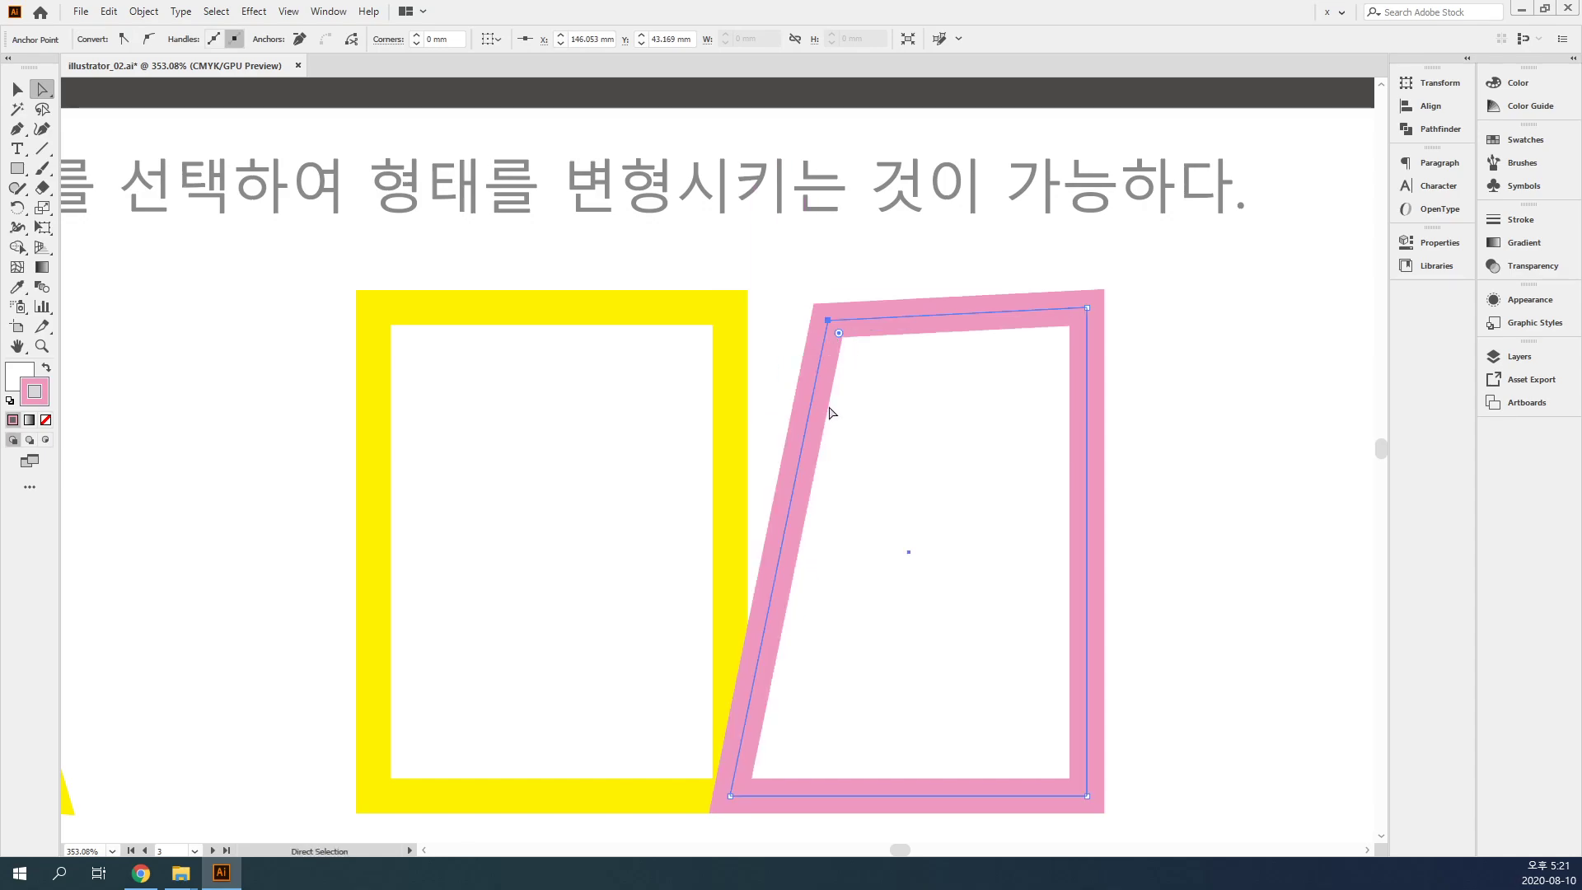
- Move the yellow rectangle's upper-right anchor point about 6 mm left and undo both anchor moves
left_click(731, 308)
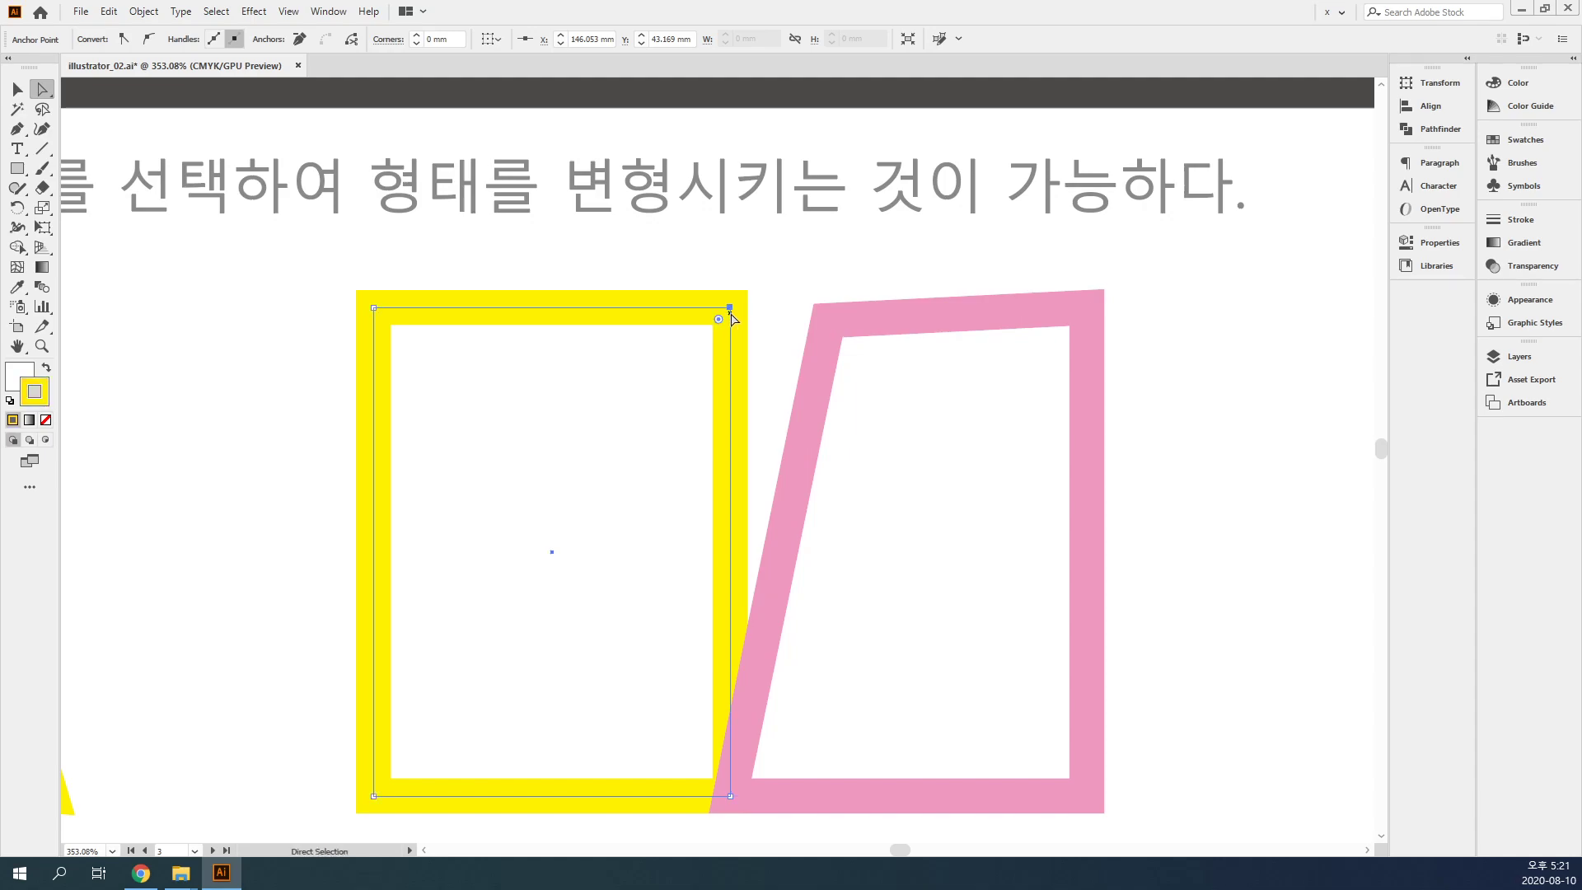
left_click_drag(731, 308, 659, 307)
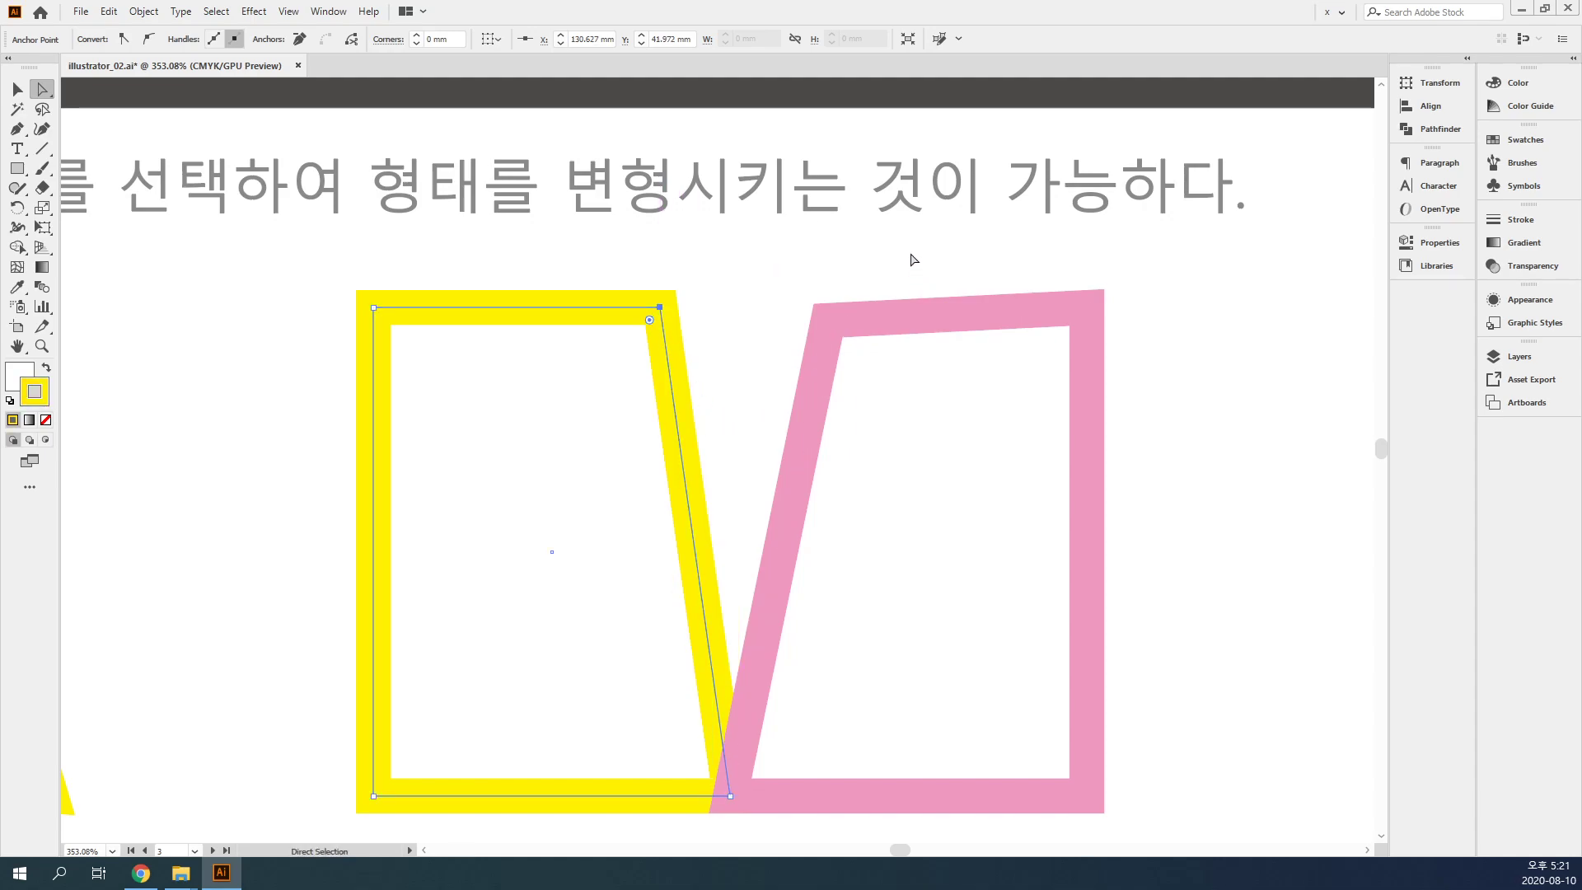
key("ctrl")
key("ctrl+z")
key("ctrl+z")
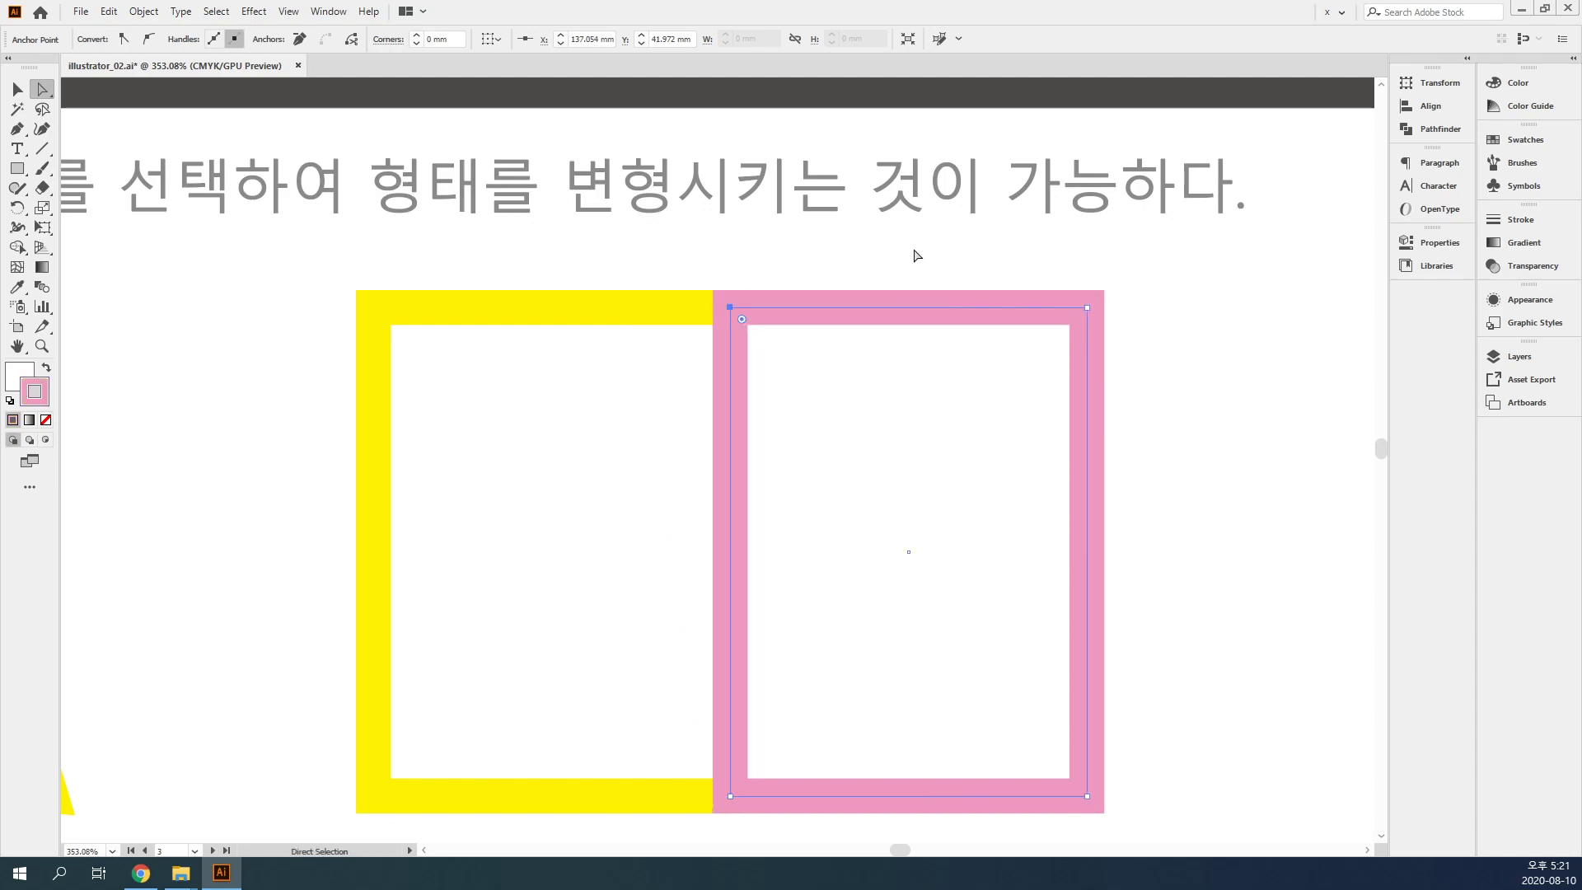
- Select the coinciding upper anchor points of both rectangles and reduce the selection to the yellow rectangle's upper-right anchor point
left_click(917, 255)
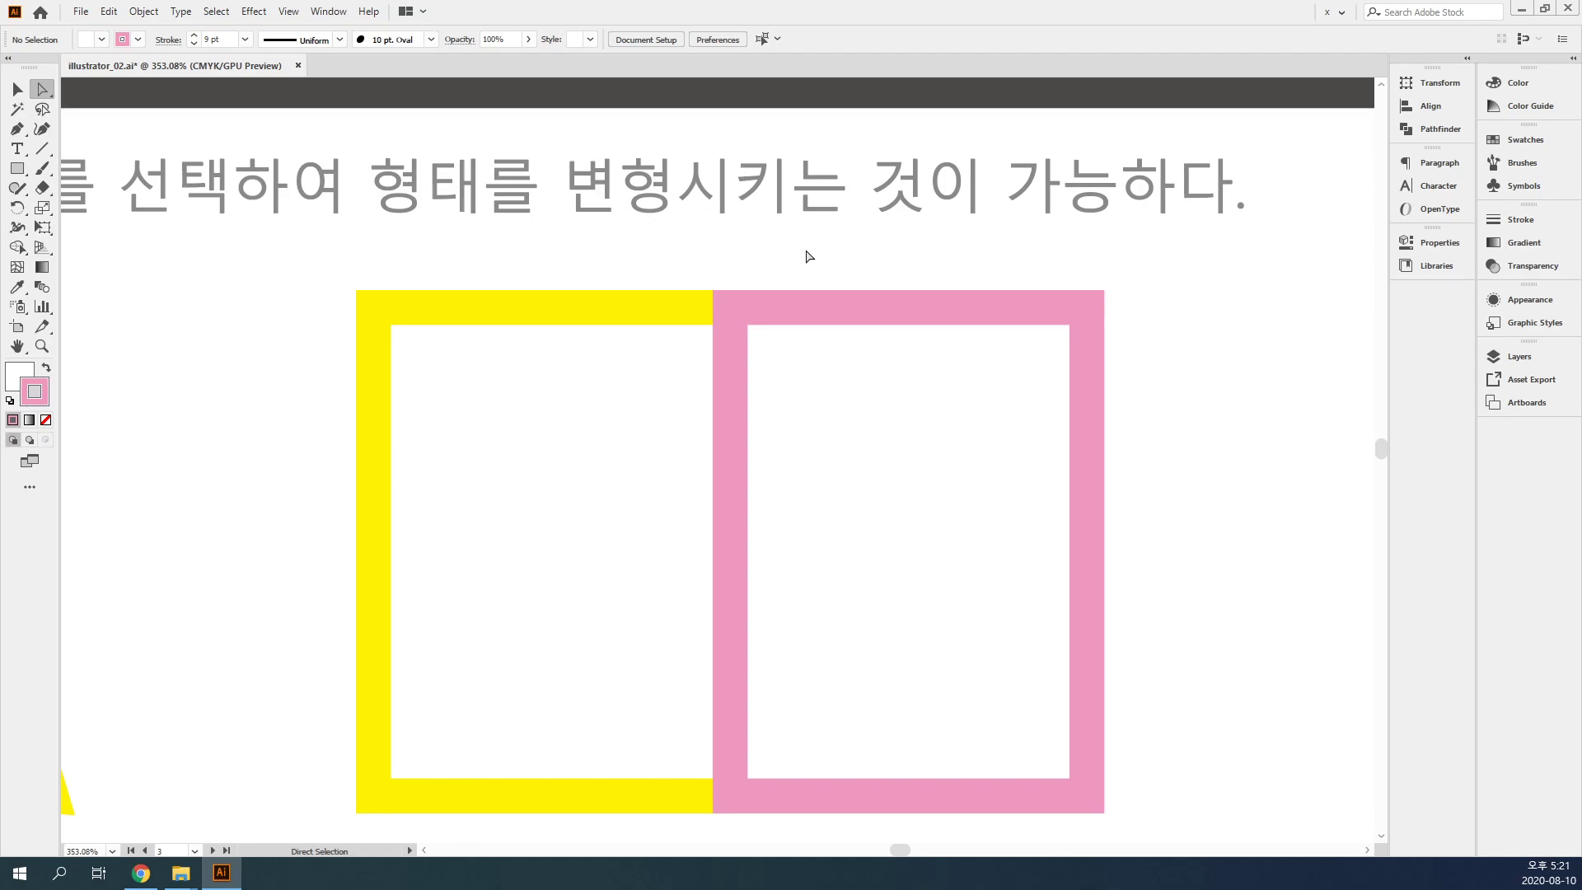
left_click(730, 306)
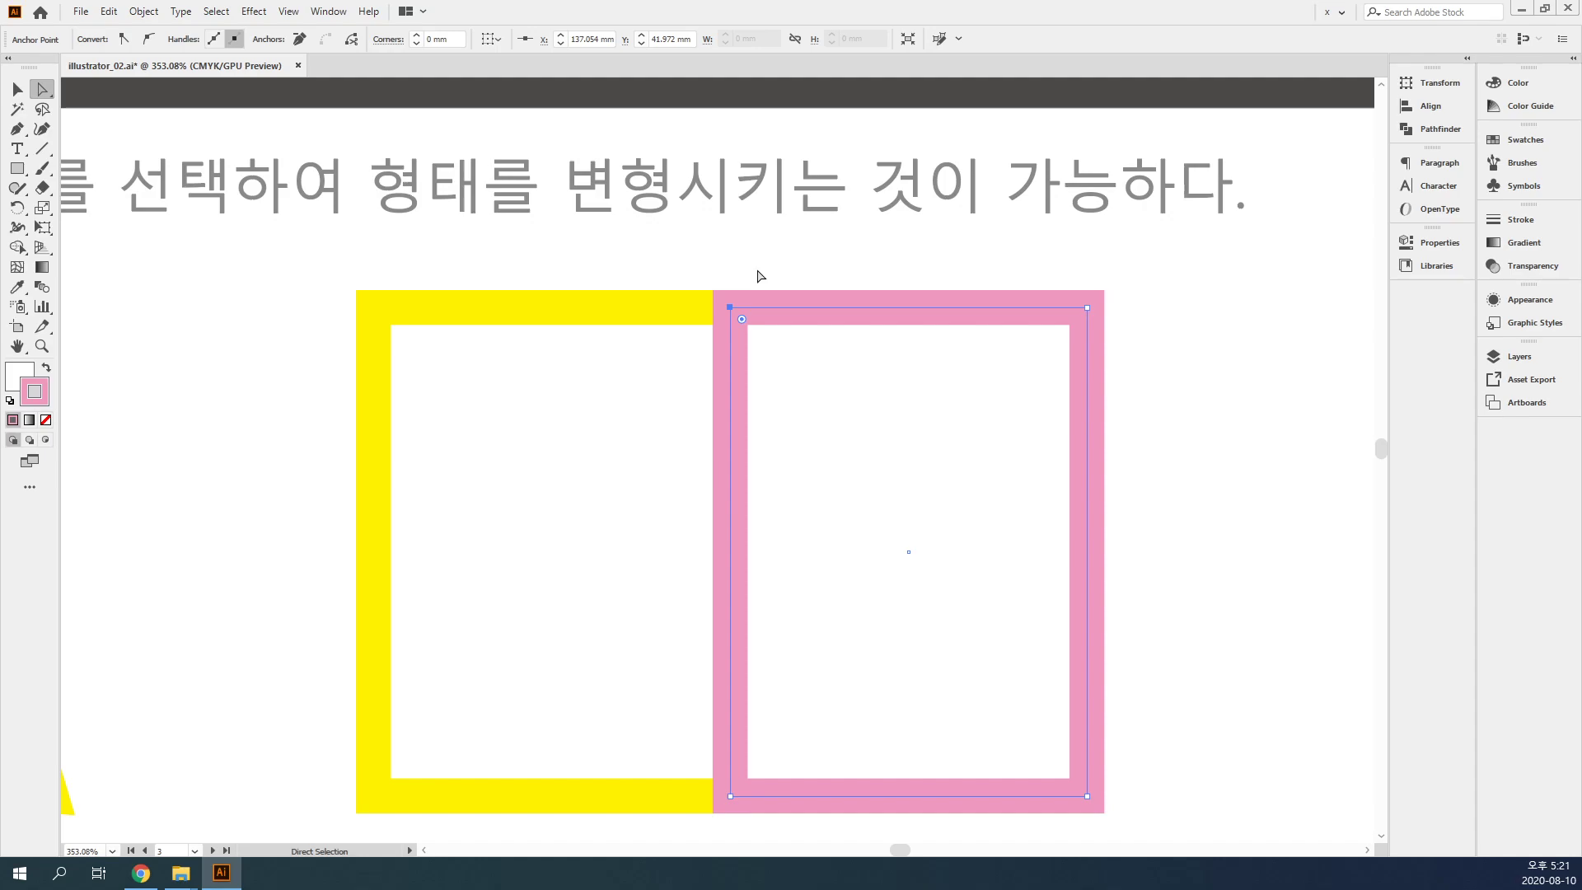
key("ctrl")
left_click_drag(786, 249, 701, 344)
mouse_move(705, 349)
left_mouse_down()
mouse_move(692, 306)
mouse_move(684, 342)
left_mouse_up()
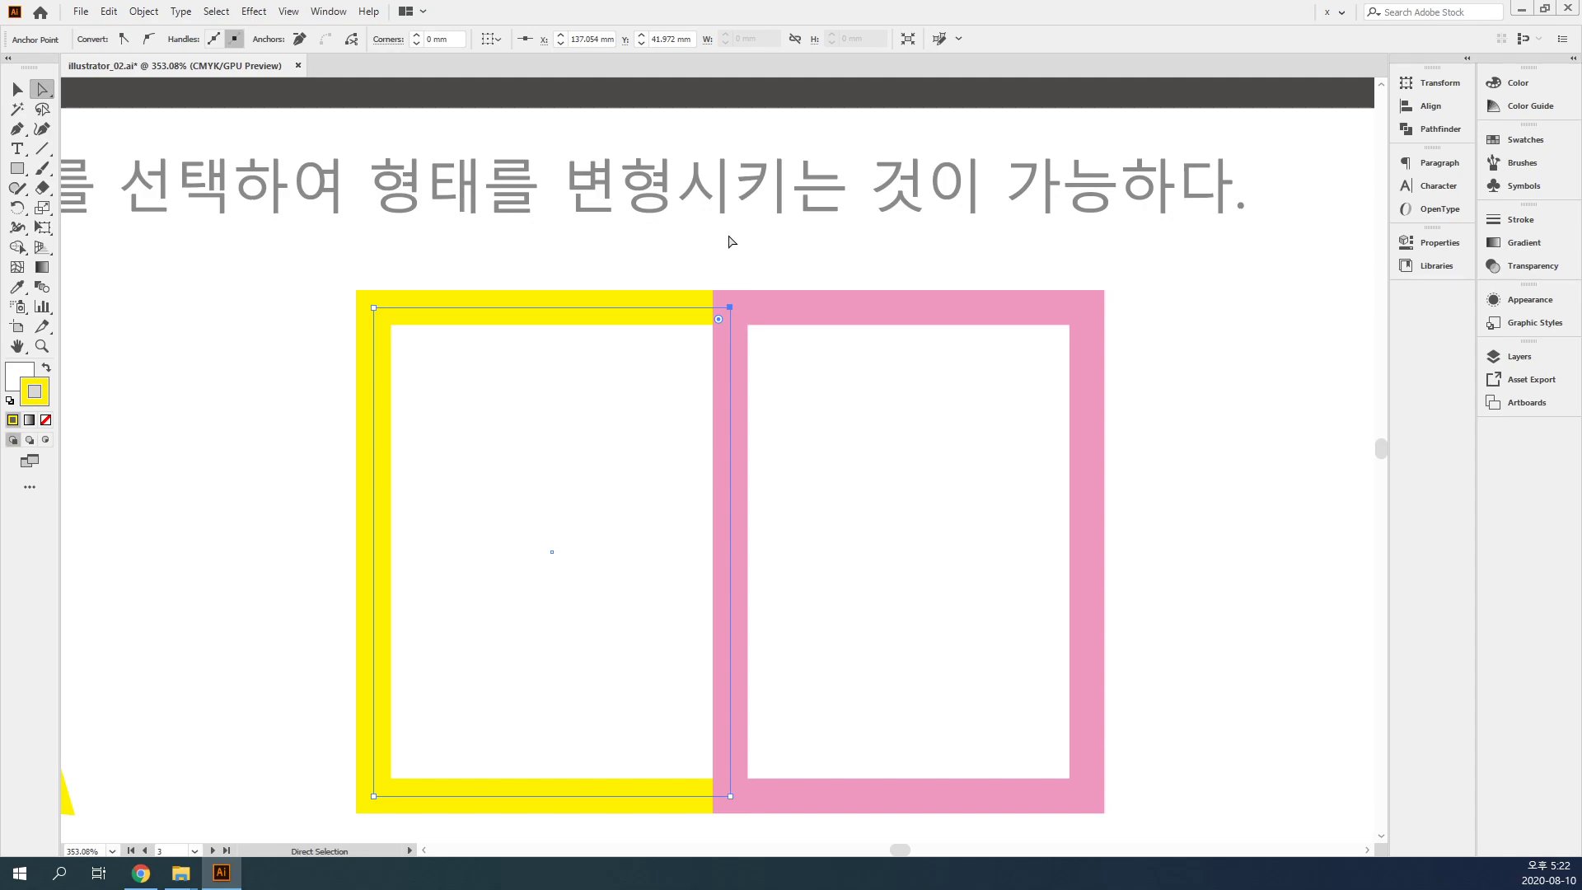
- Try nudging the yellow rectangle's upper-right anchor point left in large and small increments, moving it back each time
key("shift+Left")
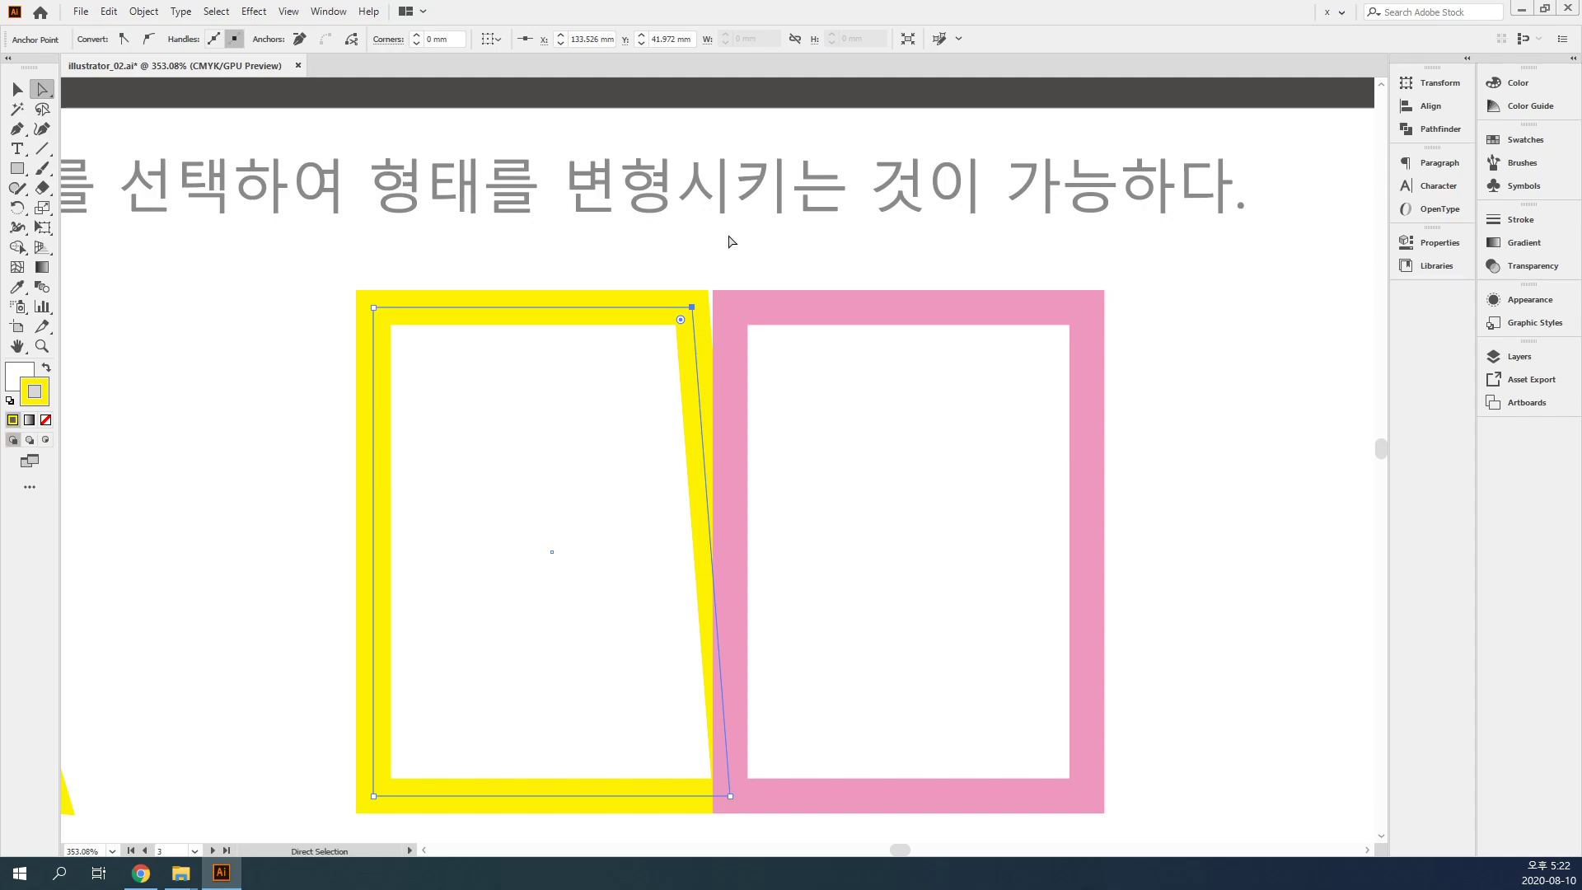
key("shift+Right")
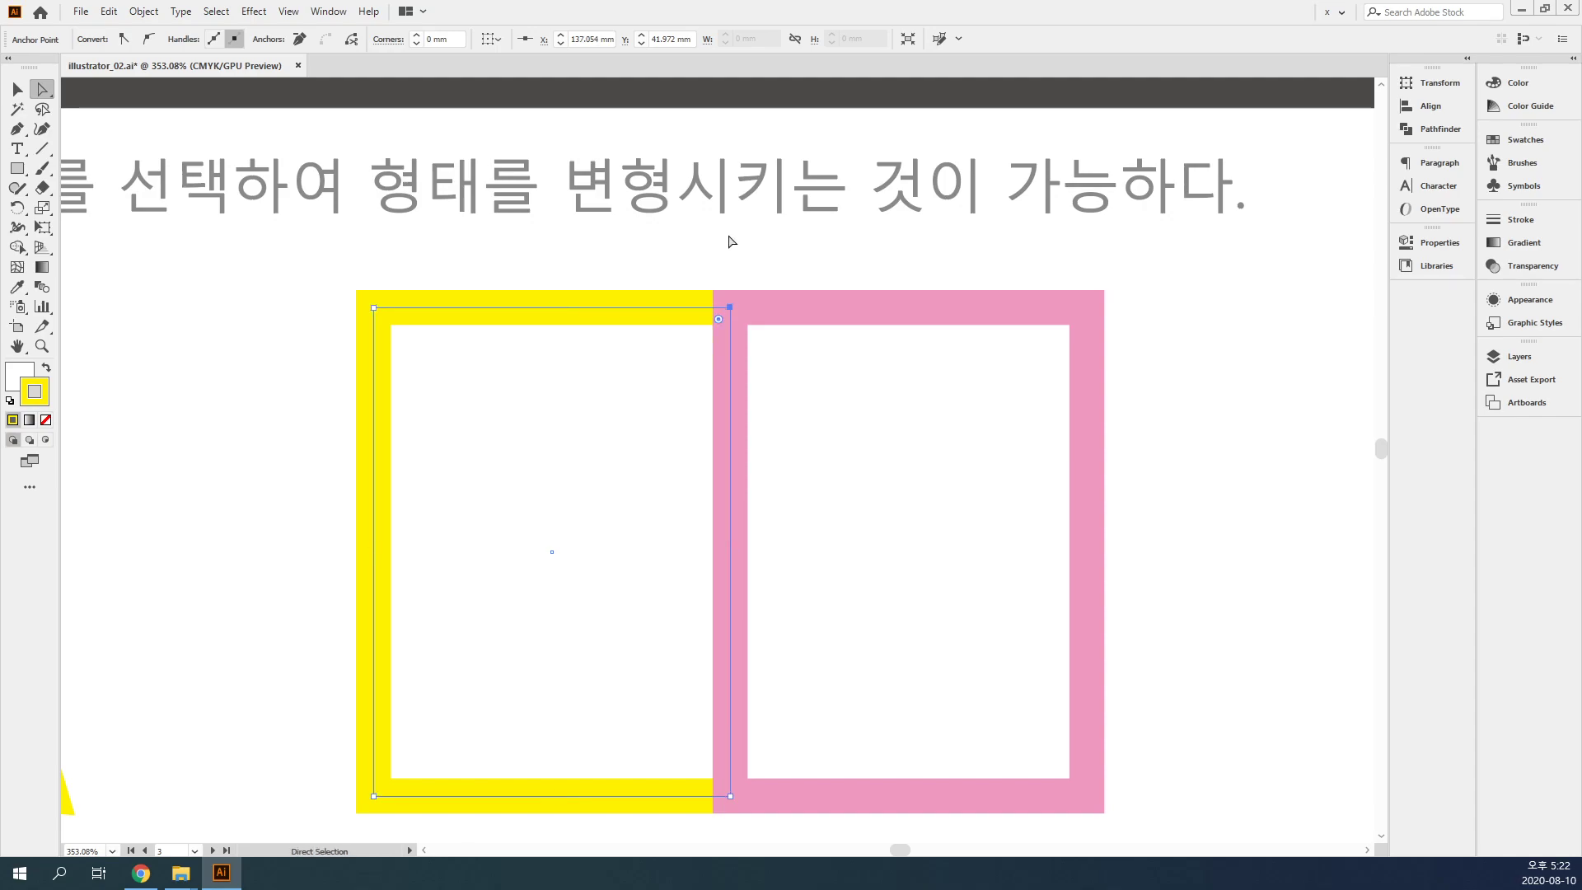
key("Left")
key("Left")
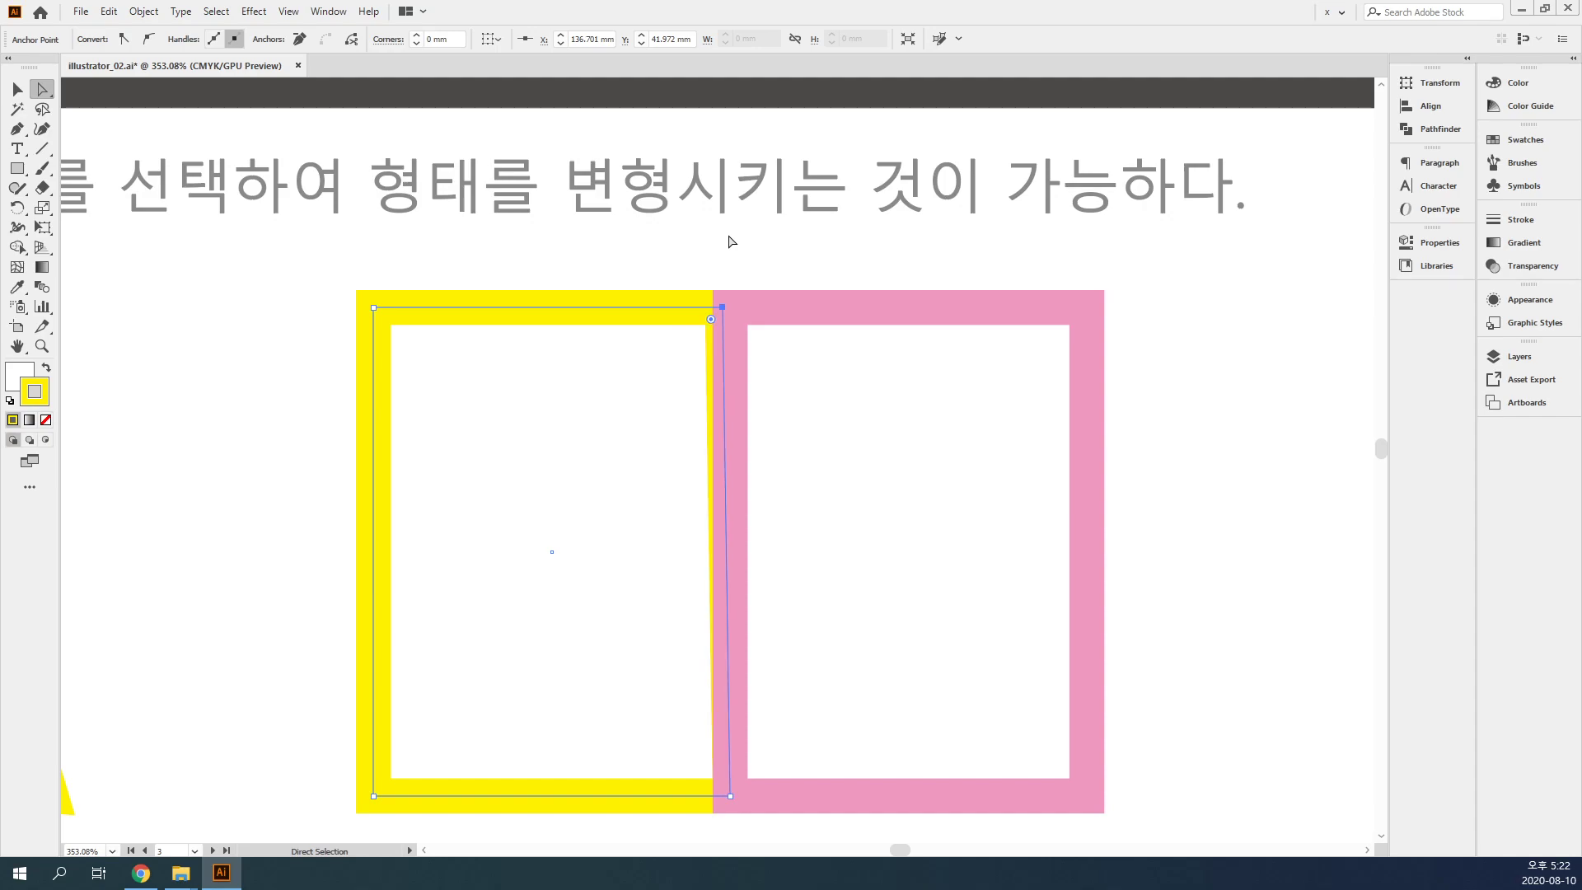
key("Right")
key("Right")
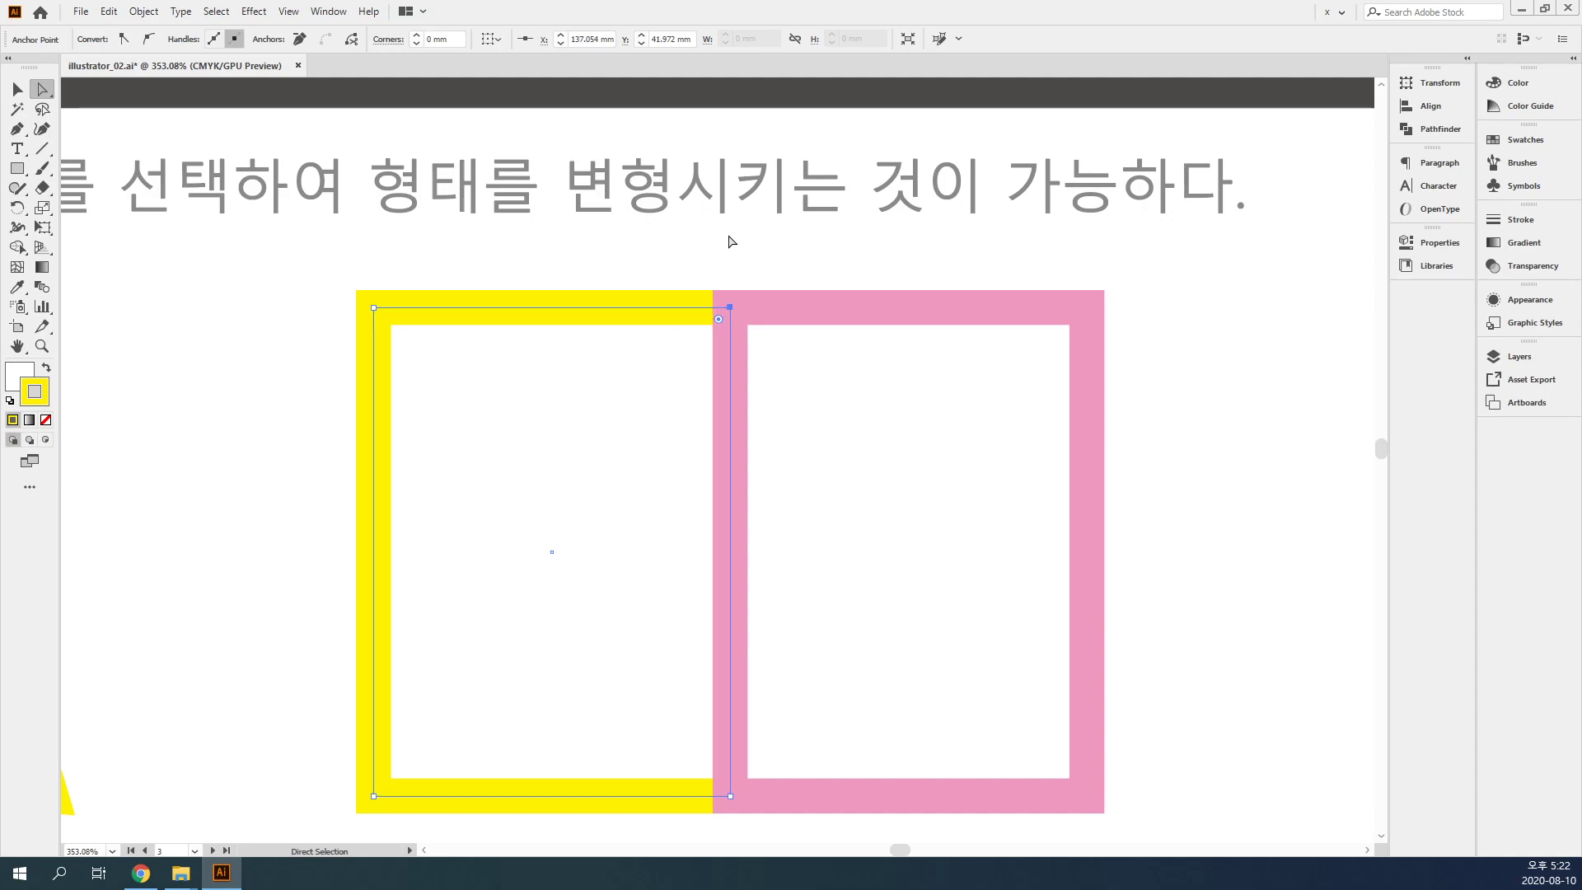
key("ctrl")
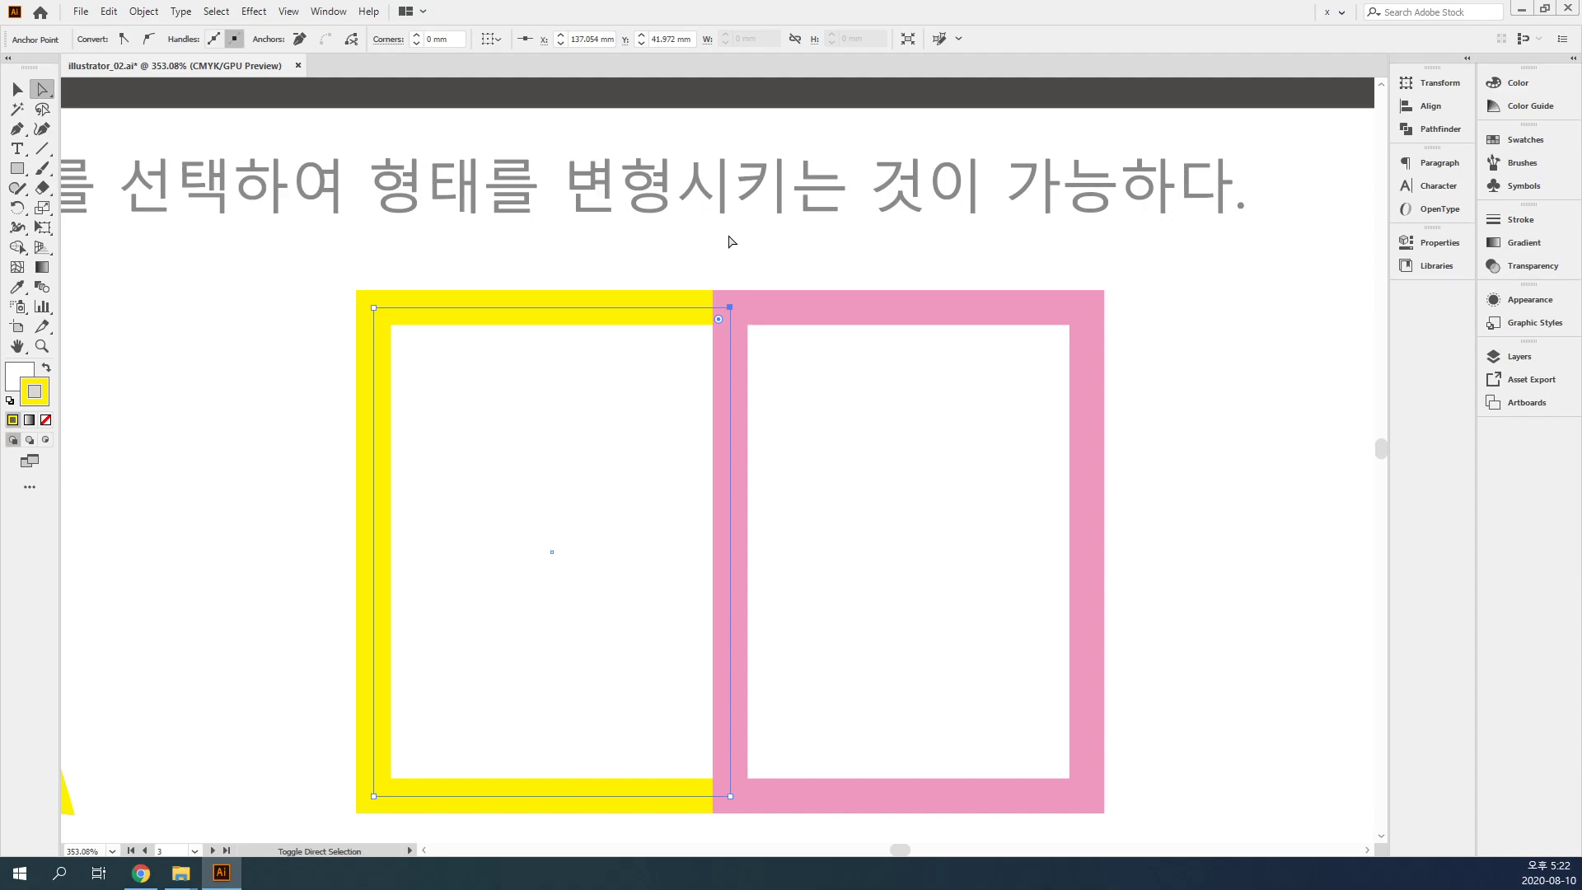
key("shift+Left")
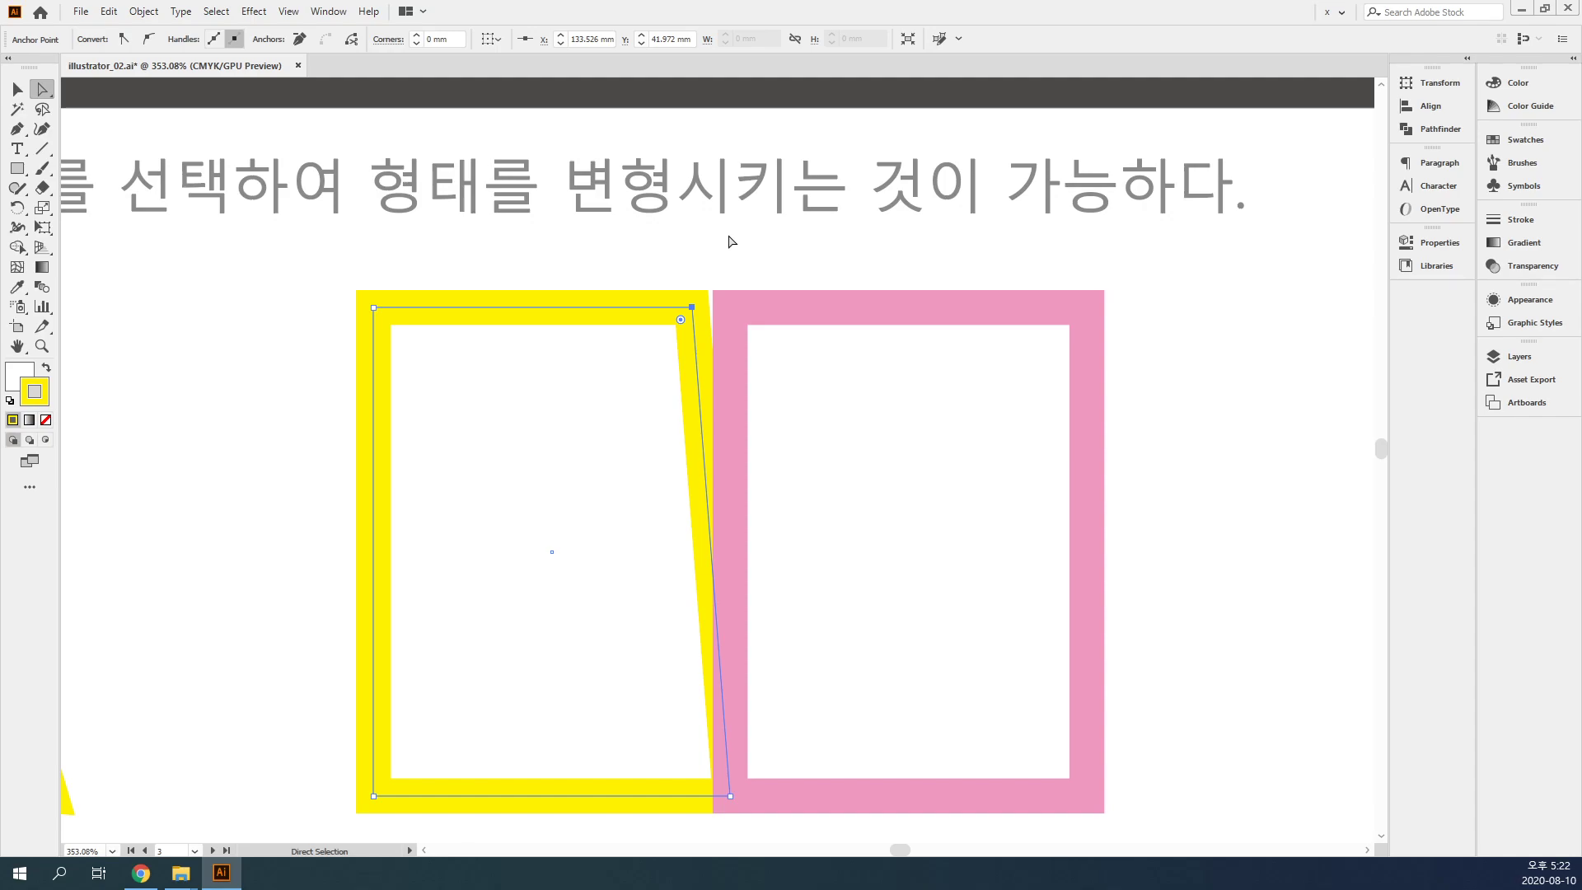
key("shift+Right")
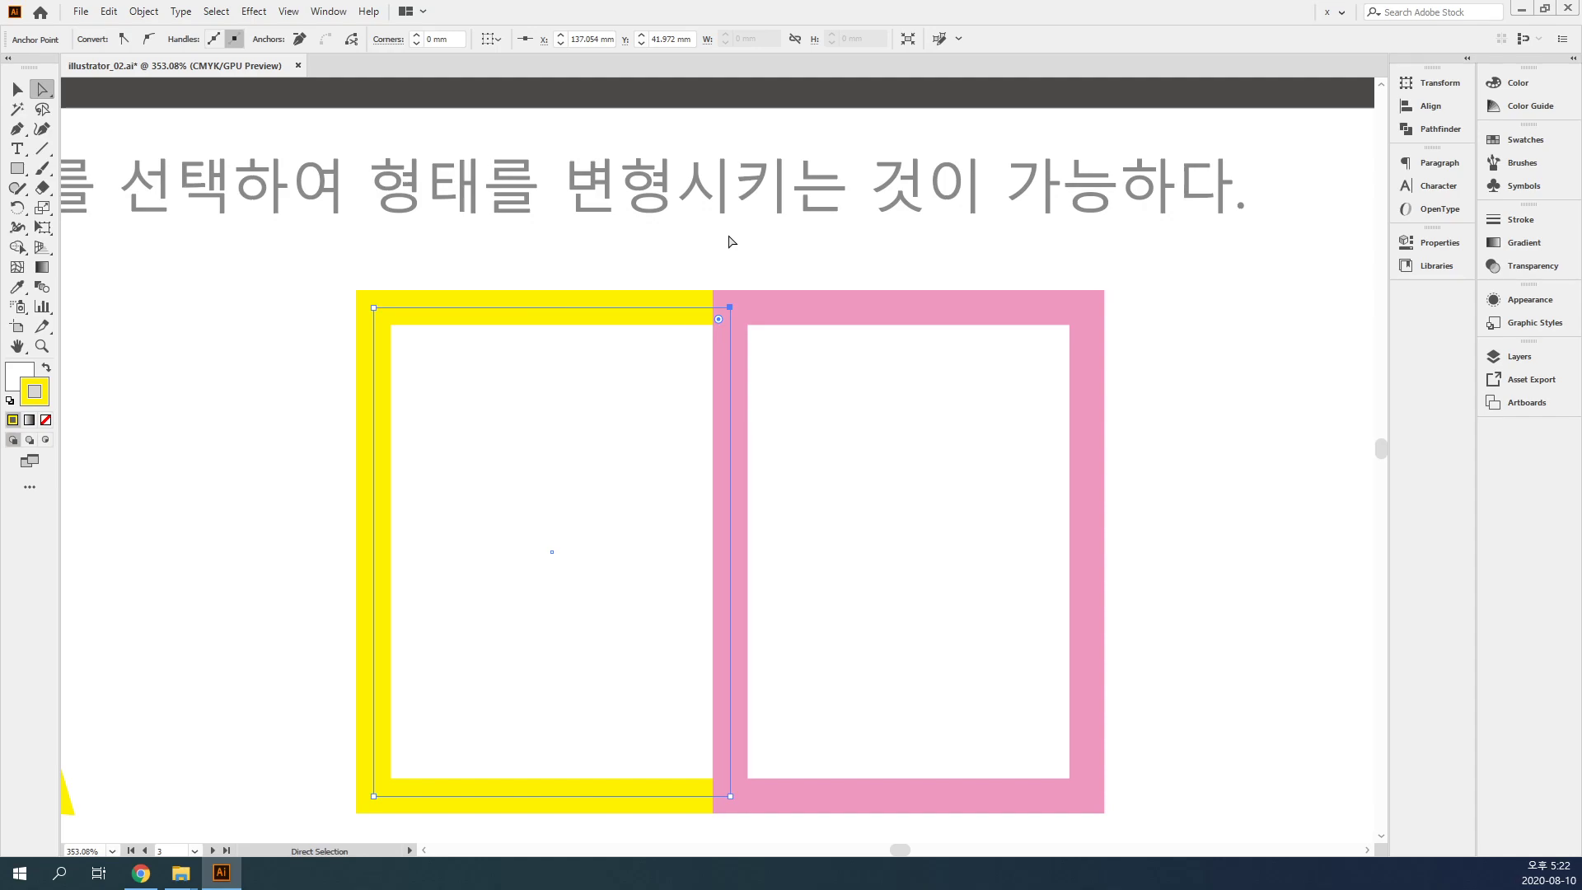
- Move the yellow rectangle's upper-right anchor point about 3.5 mm left and clear the selection
key("ctrl+z")
key("ctrl+shift+z")
key("shift+Left")
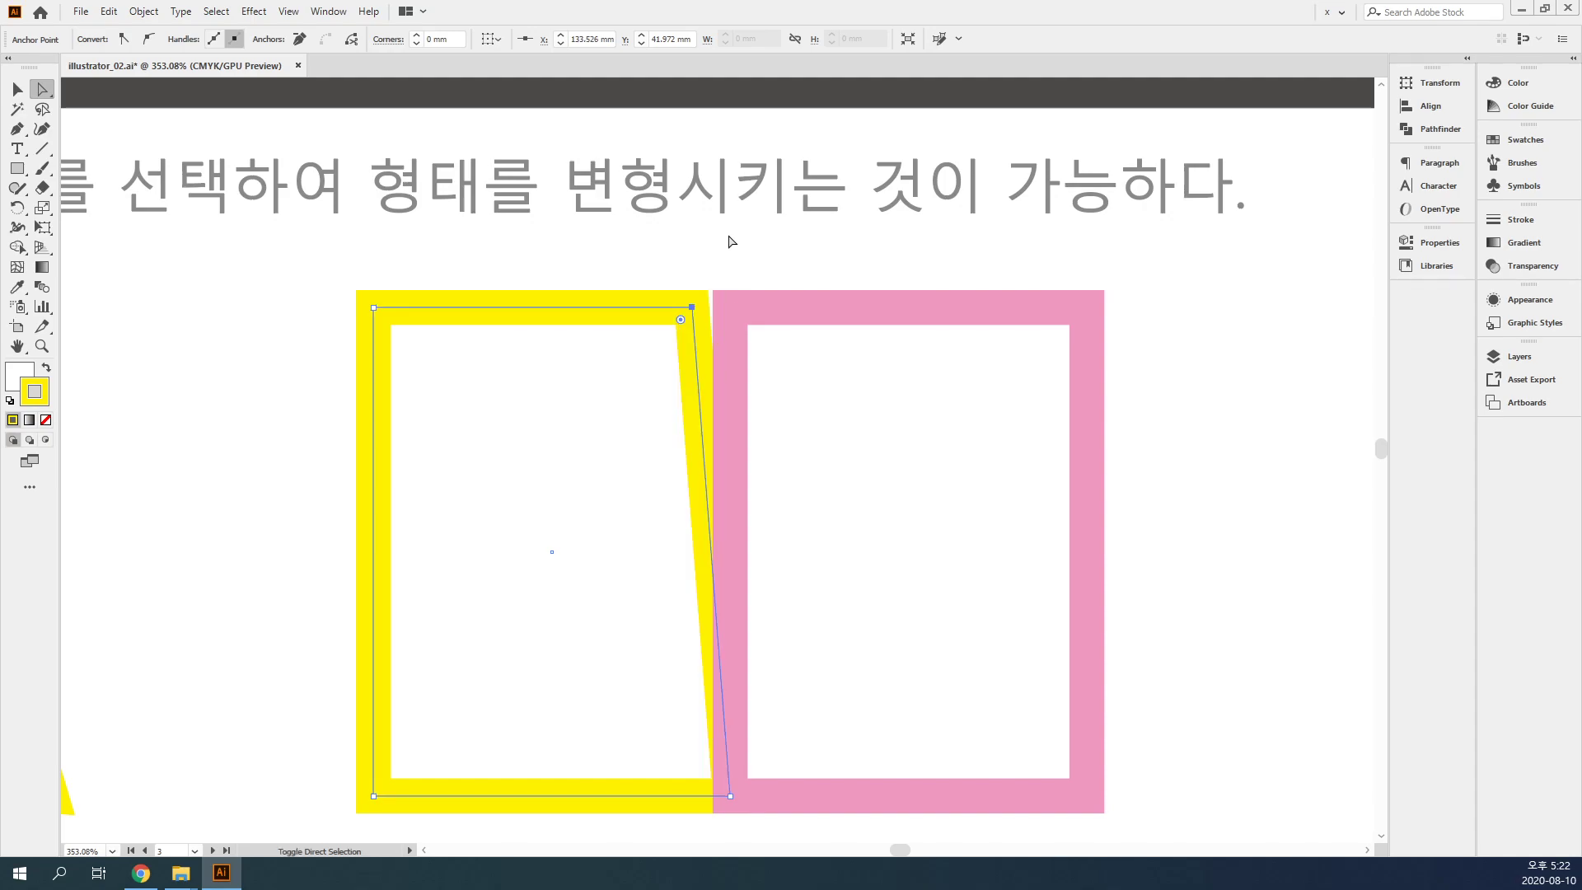
left_click(809, 530)
- Select the coinciding lower anchor points of the yellow and pink rectangles and check them in Outline view
scroll(808, 530, "down", 5)
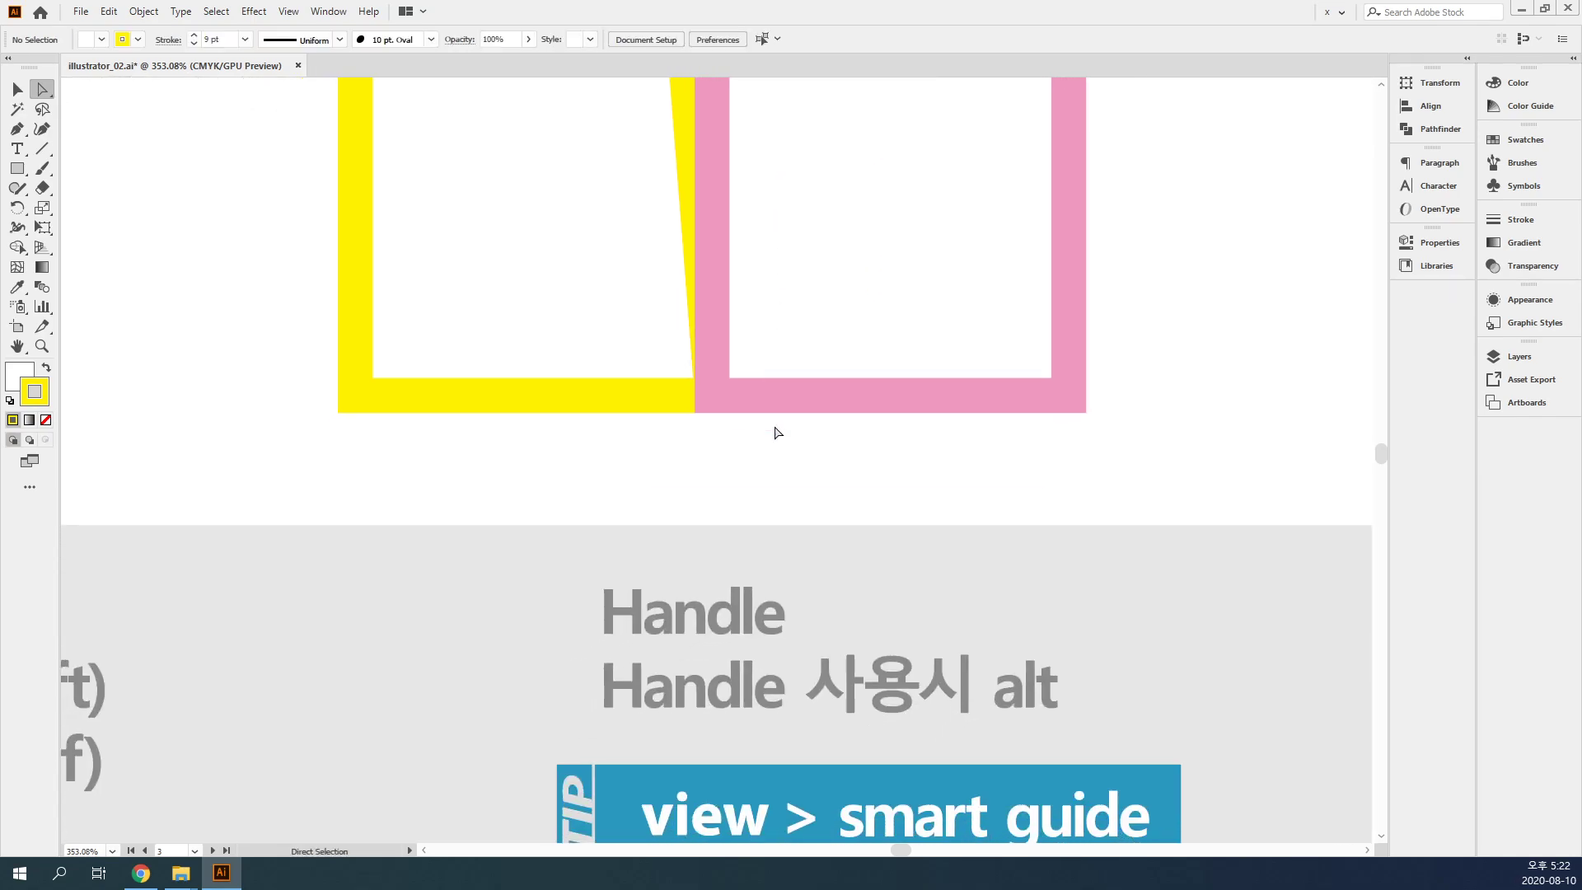
left_click_drag(787, 466, 650, 351)
left_click_drag(651, 351, 674, 437)
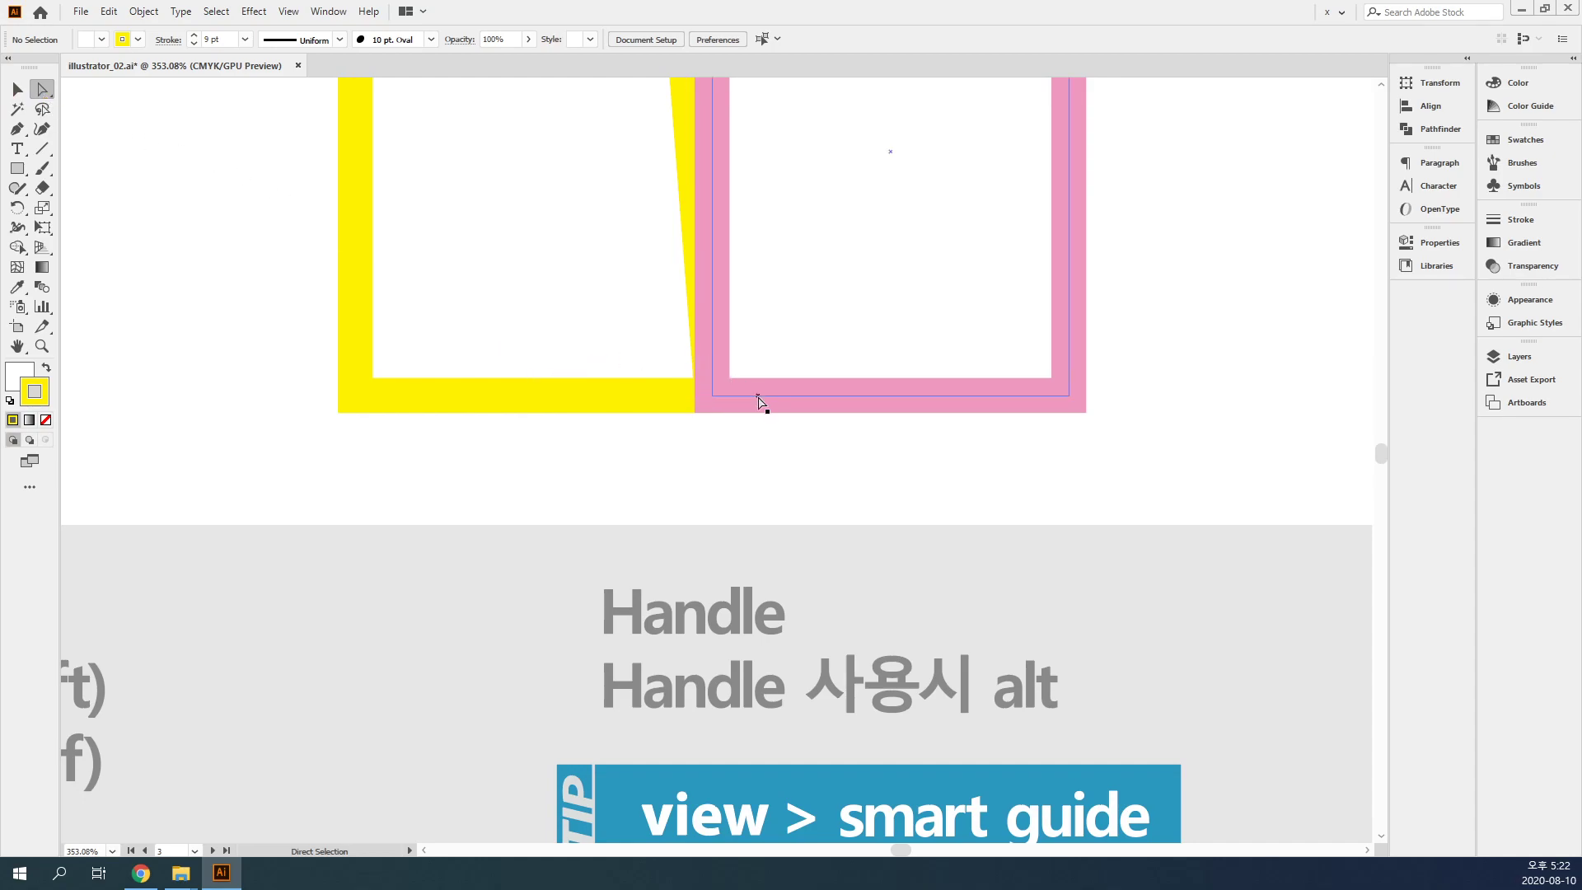
left_click_drag(820, 478, 646, 326)
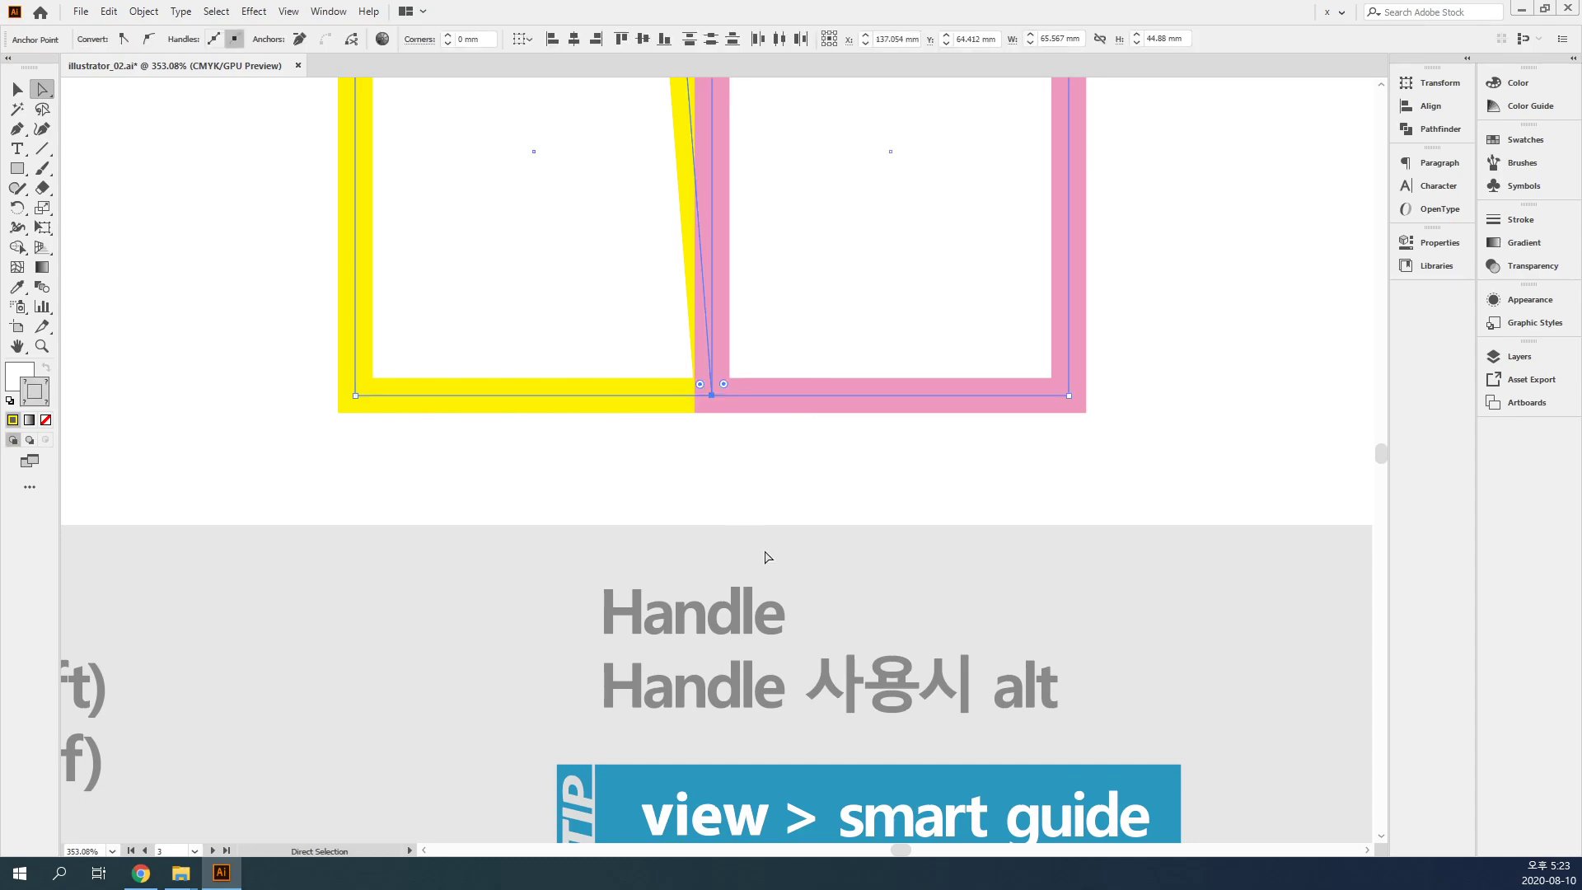
key("ctrl+y")
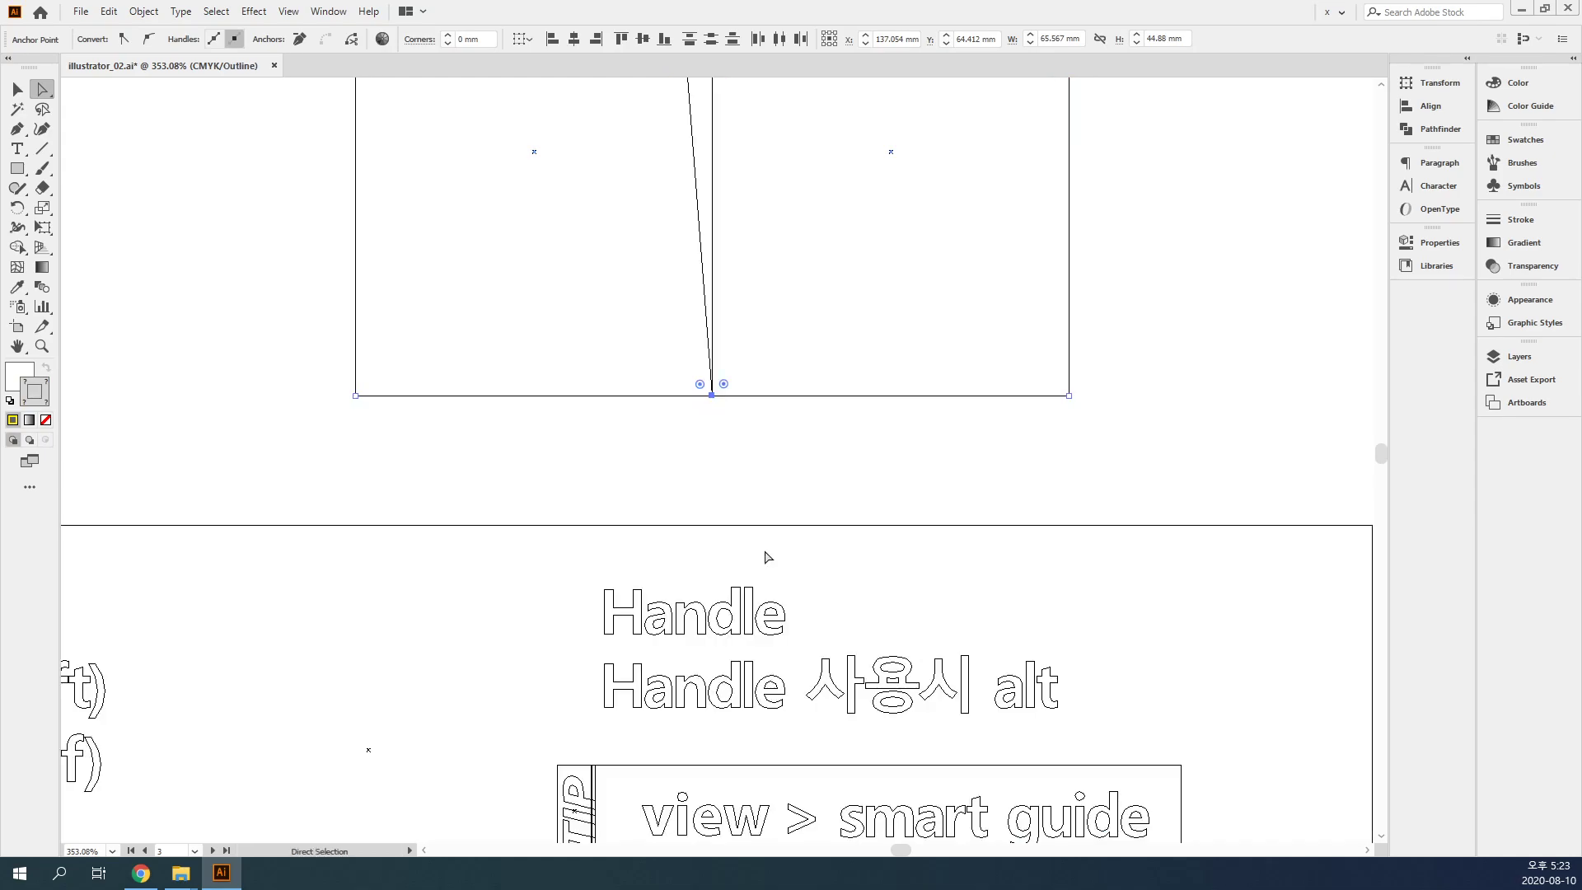
key("ctrl+y")
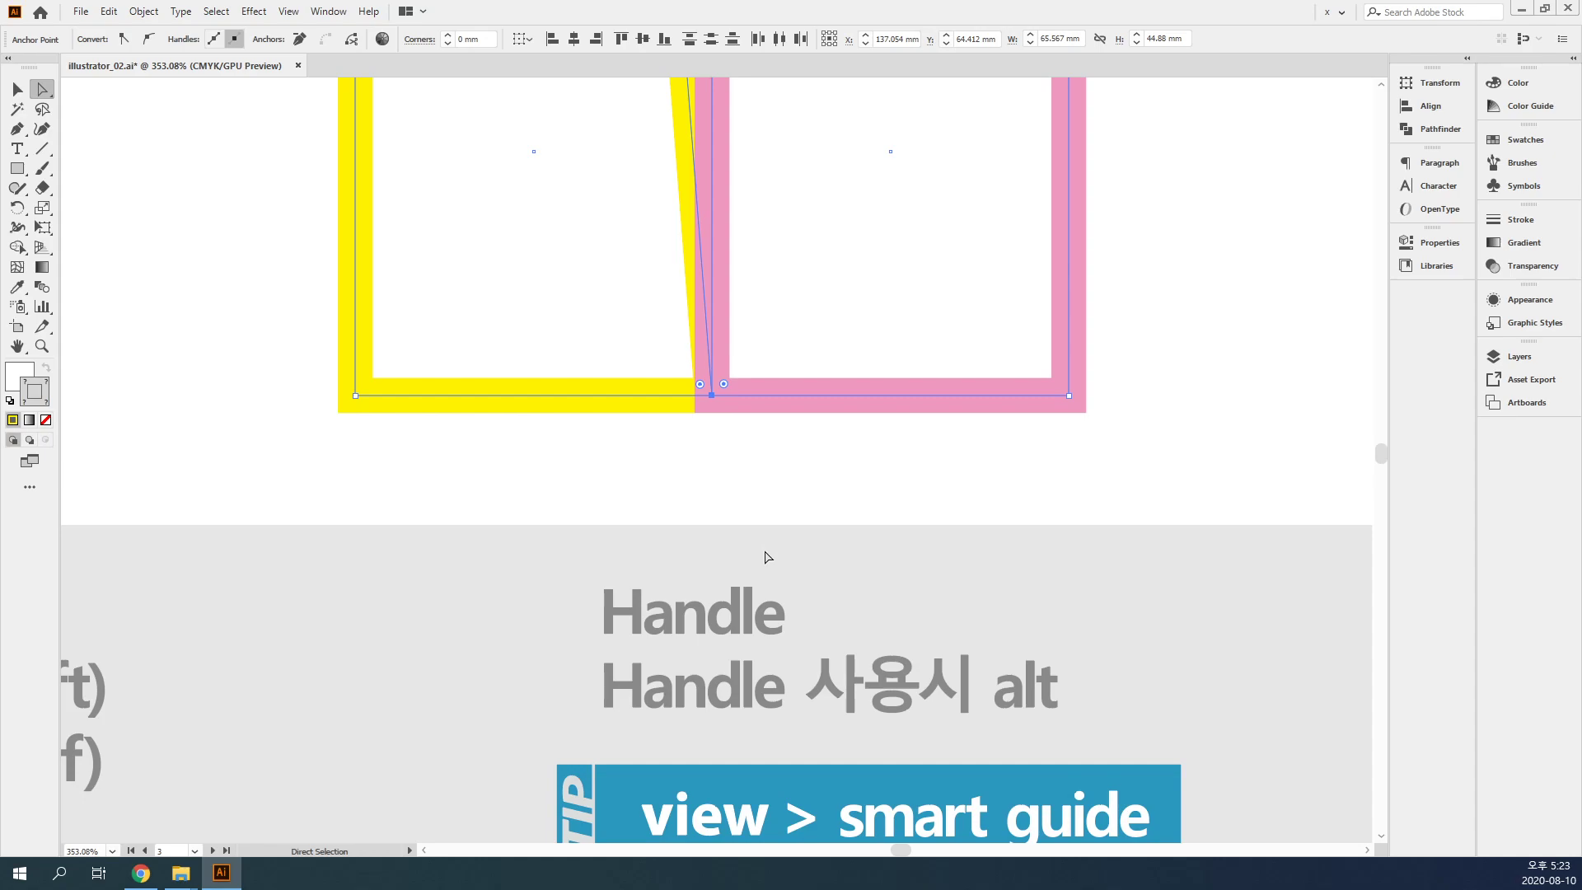
- Reduce the selection to the yellow rectangle's lower-right anchor point, move it about 3.5 mm left, and clear the selection
key("alt")
left_click(712, 396)
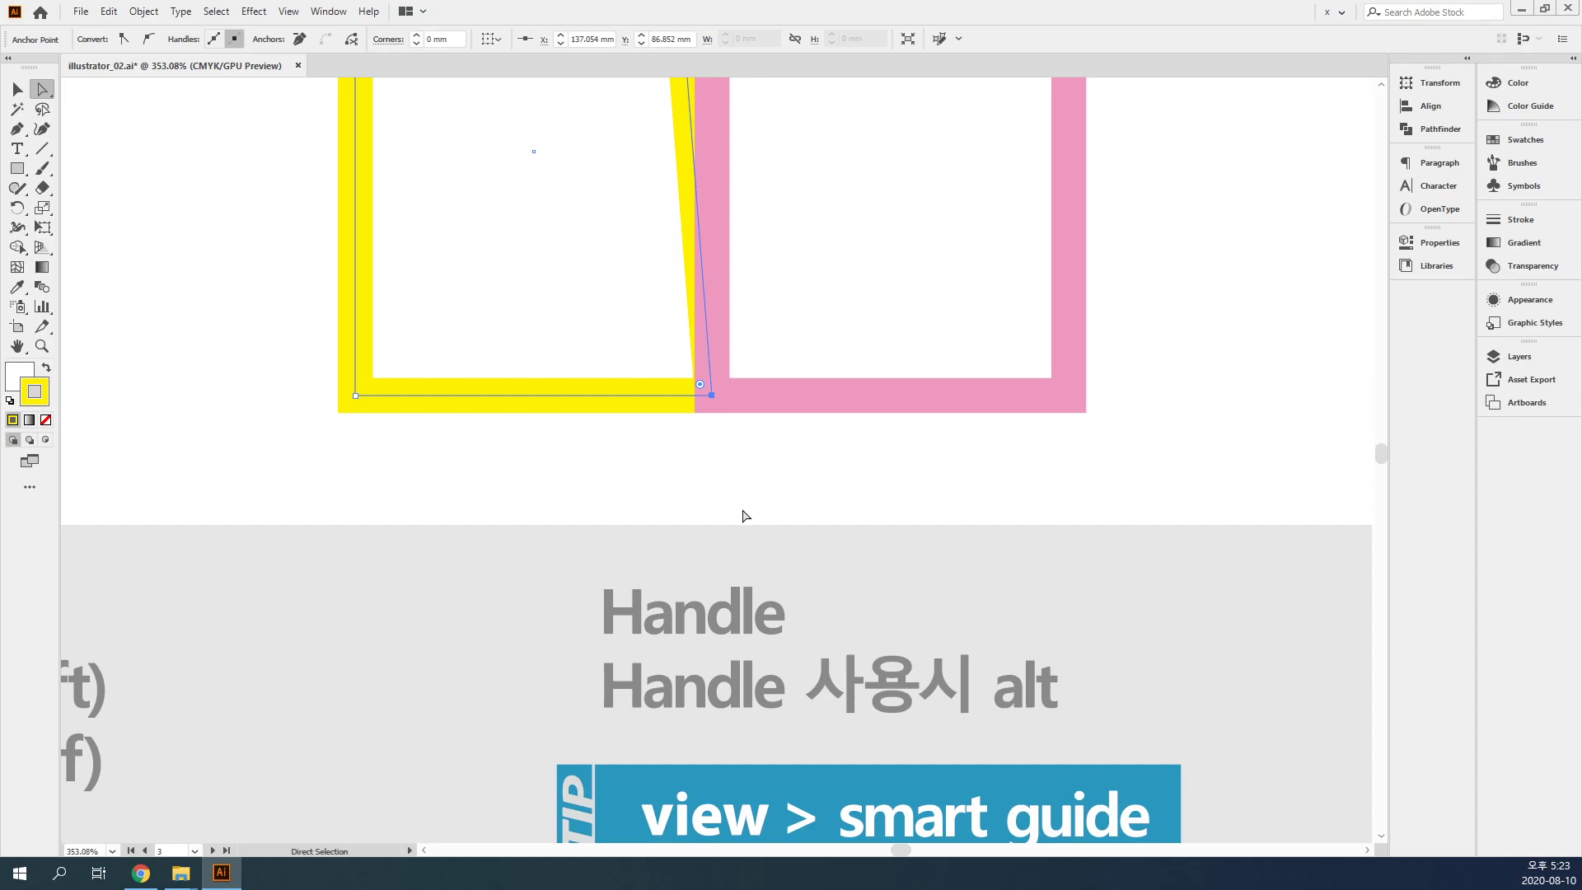
key("shift+Left")
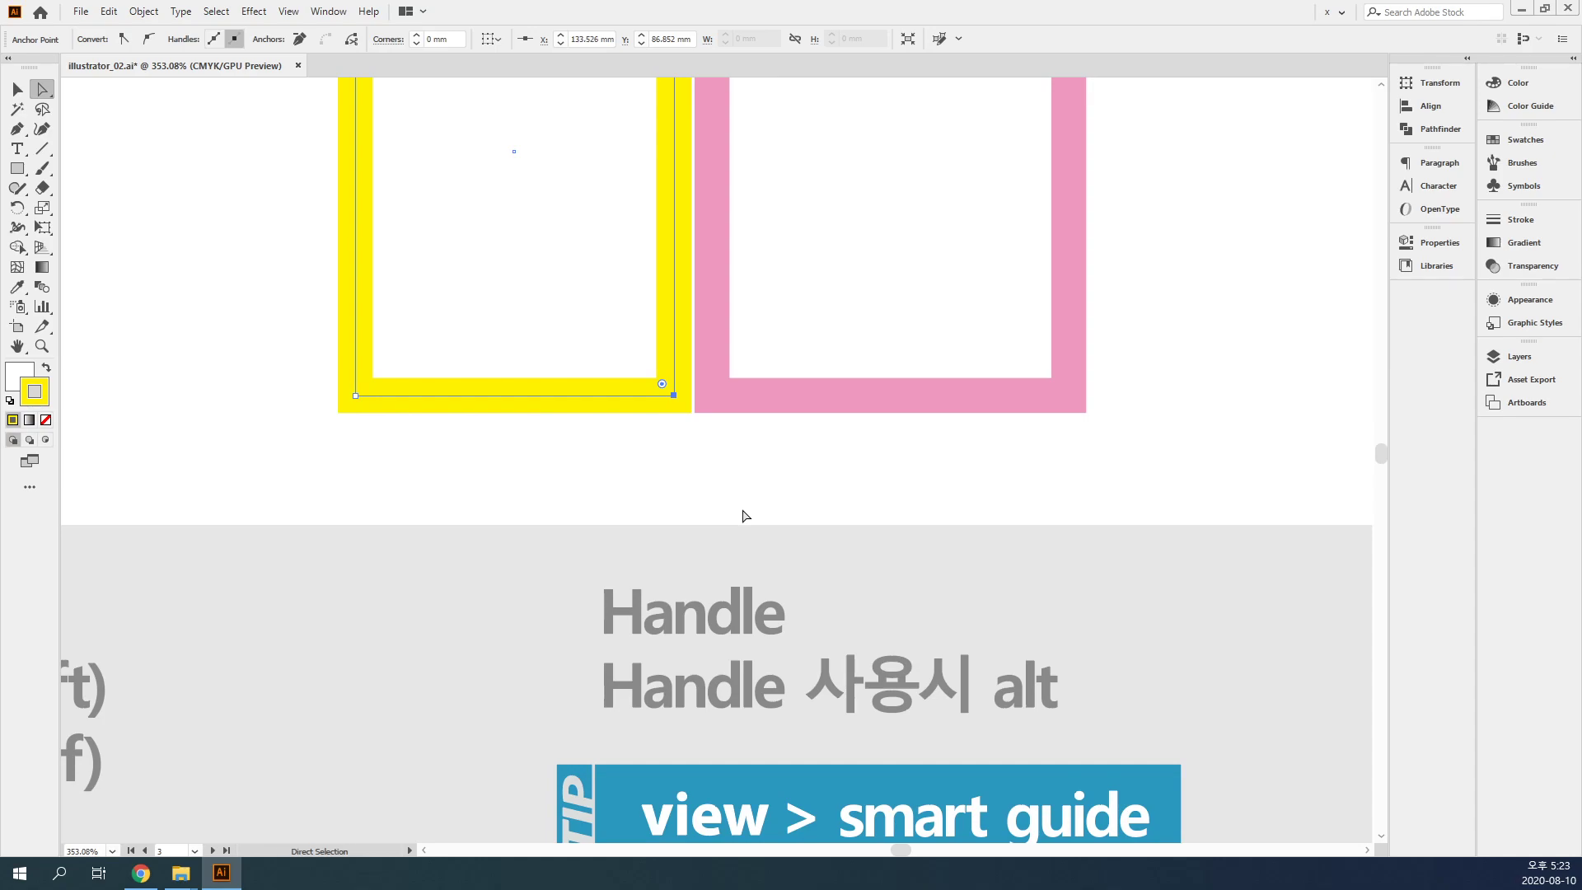
left_click(695, 420)
- Select the two facing upper anchor points, deselect the pink one, and switch the selection from the yellow to the pink one
left_click_drag(717, 328, 706, 618)
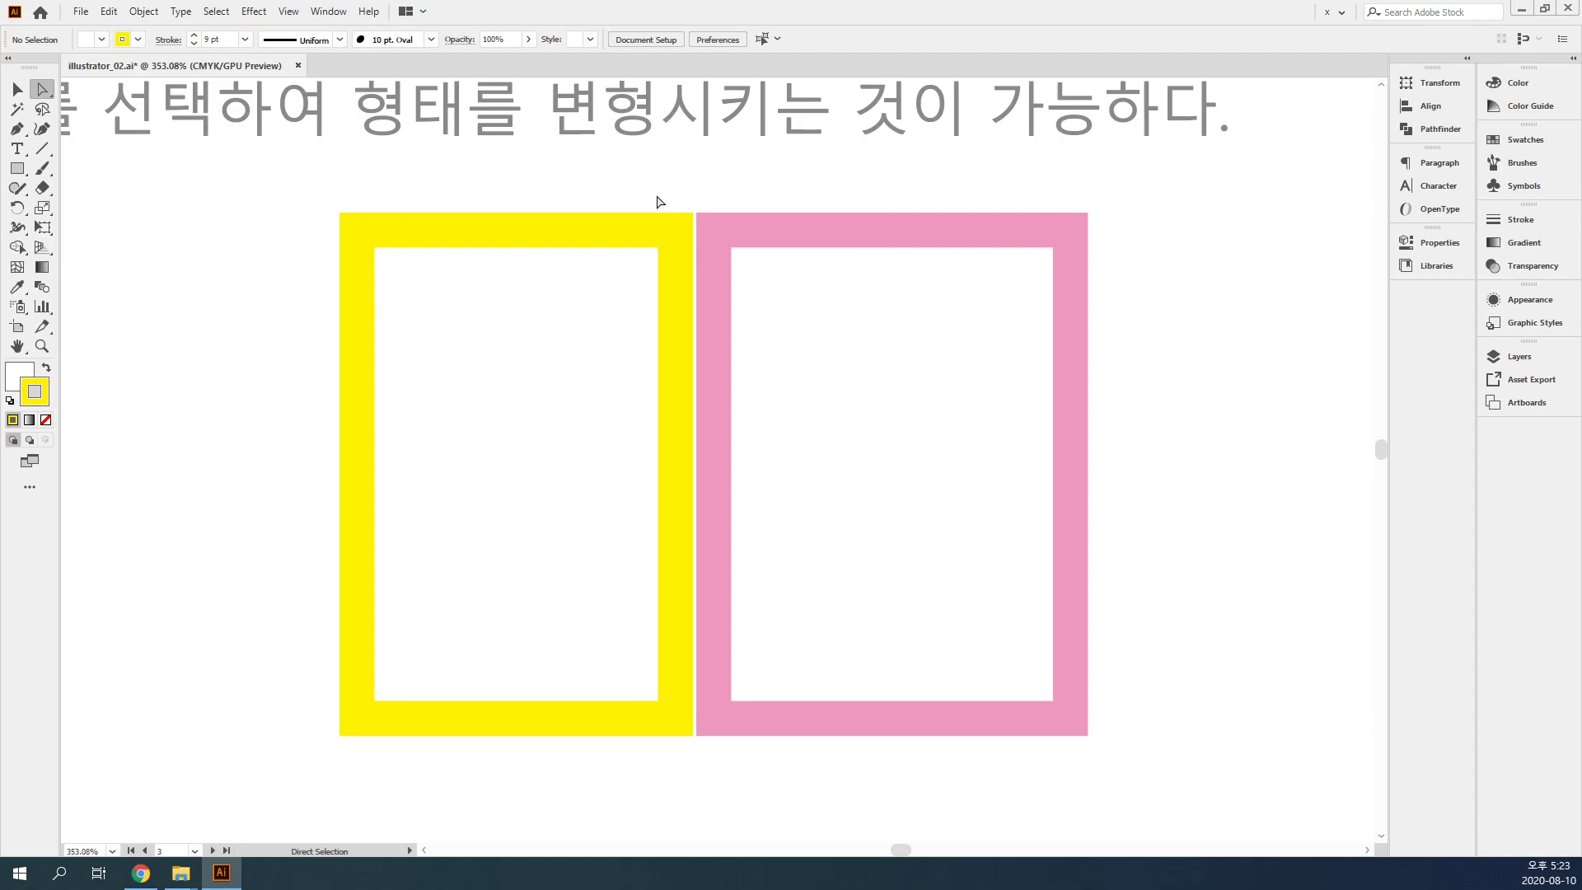
left_click_drag(658, 201, 769, 275)
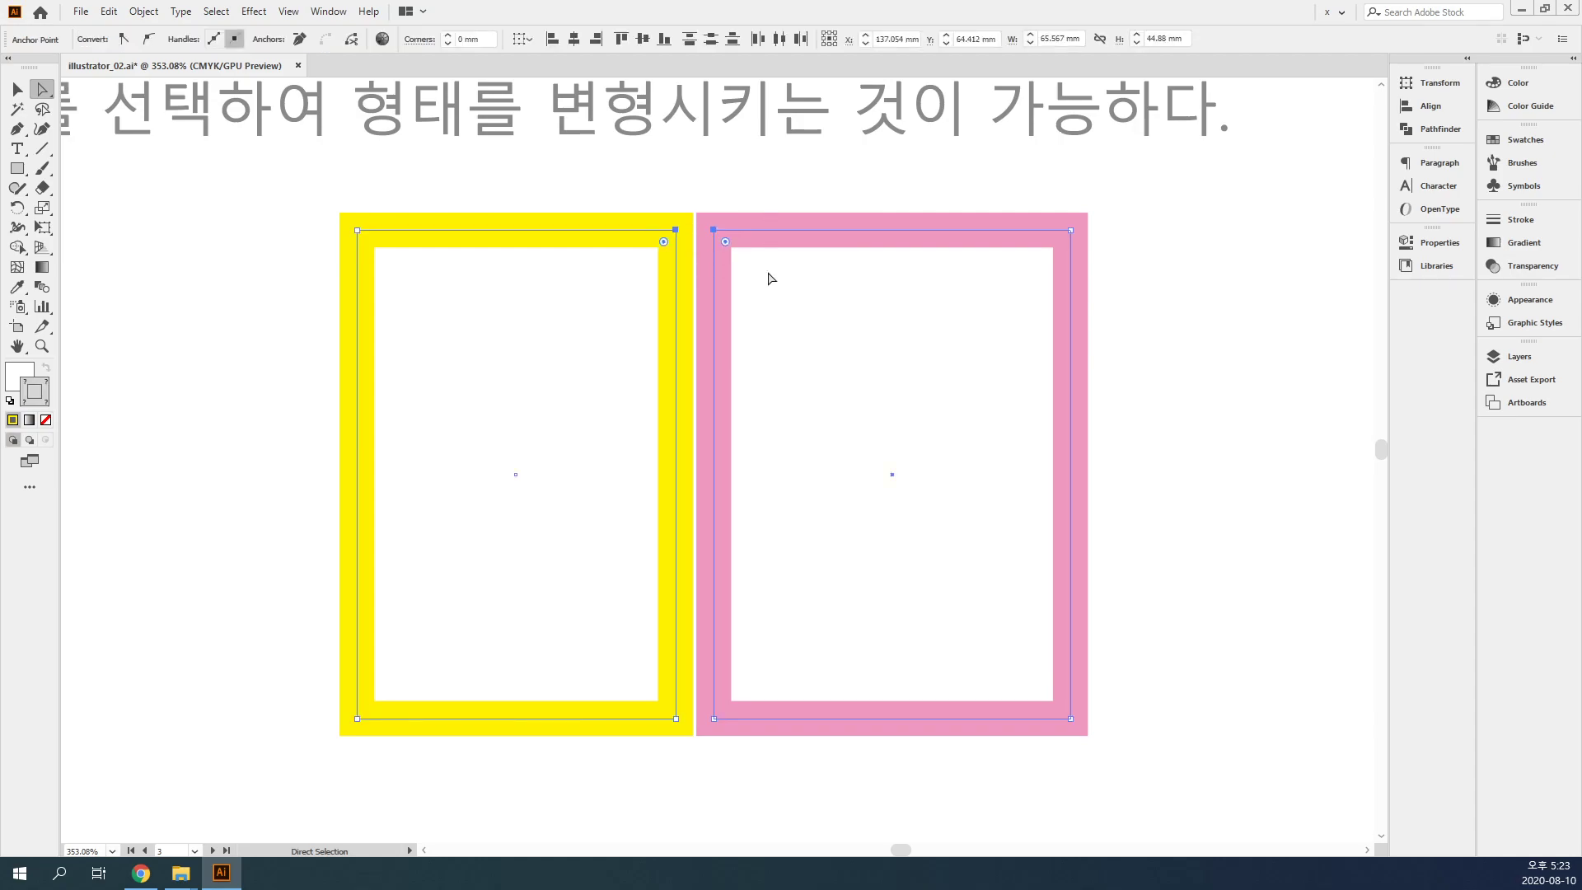
left_click(713, 231, "shift")
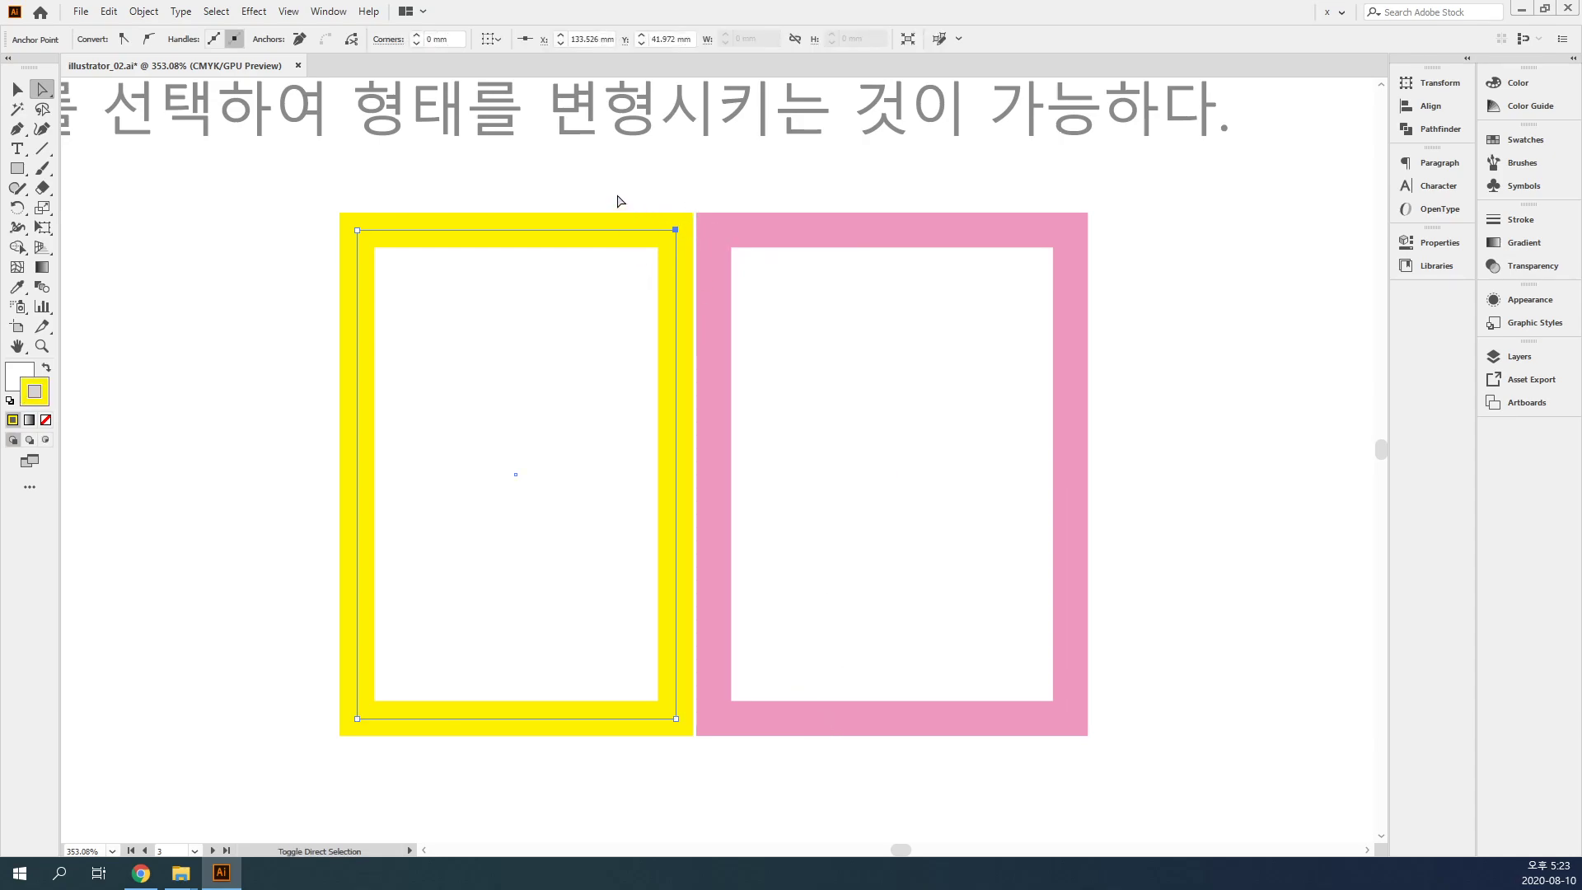
left_click_drag(617, 196, 783, 277)
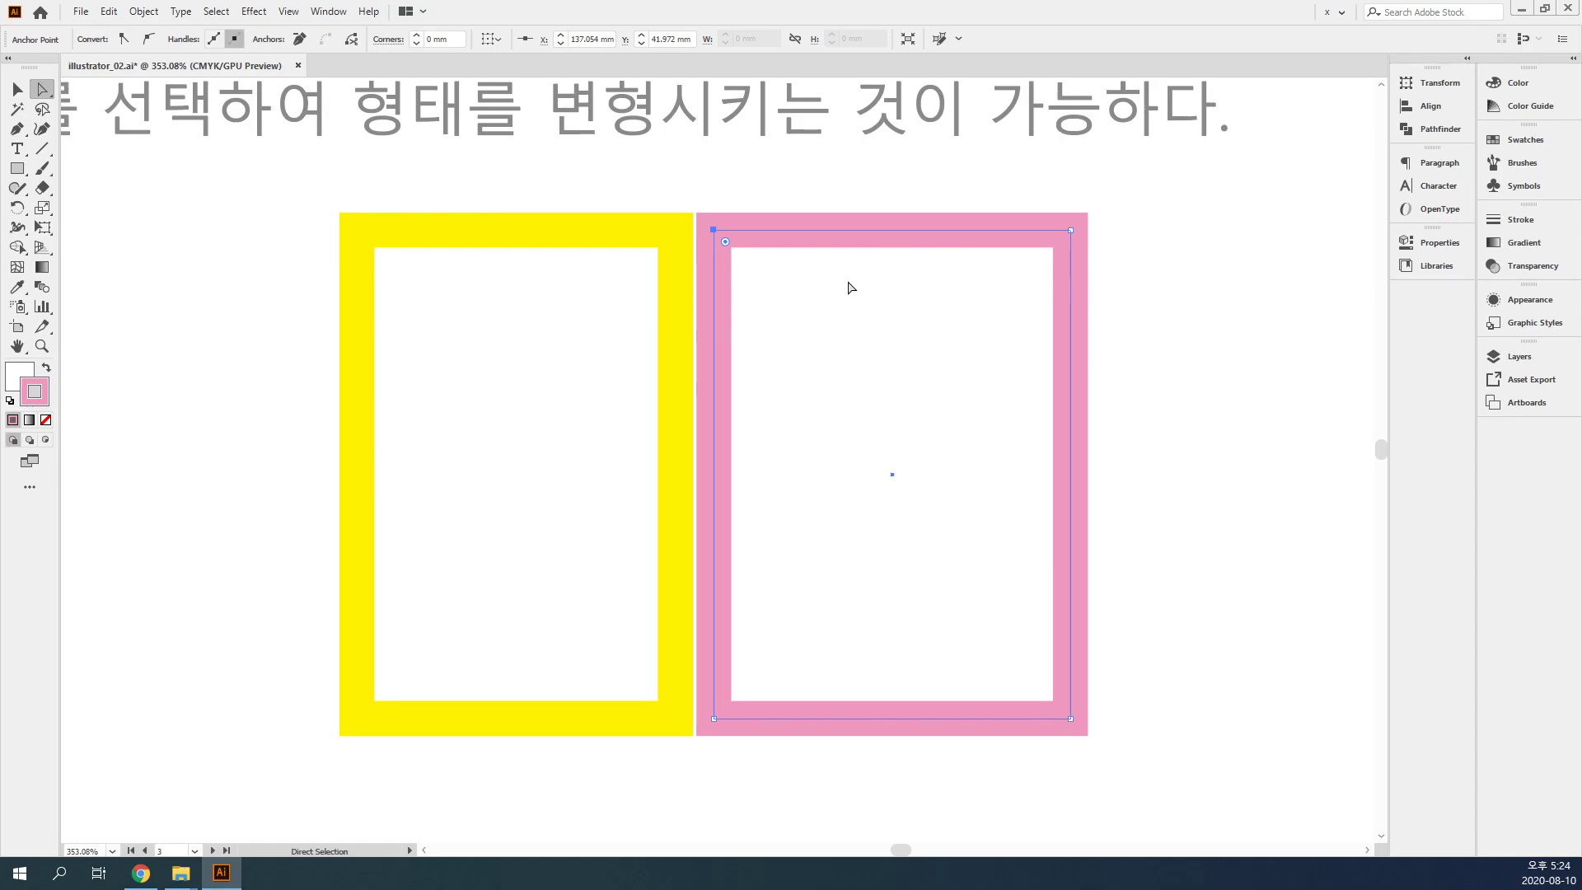
- Clear the anchor selection and select the whole yellow and pink rectangles with all their anchor points
left_click(884, 218)
left_click(667, 284)
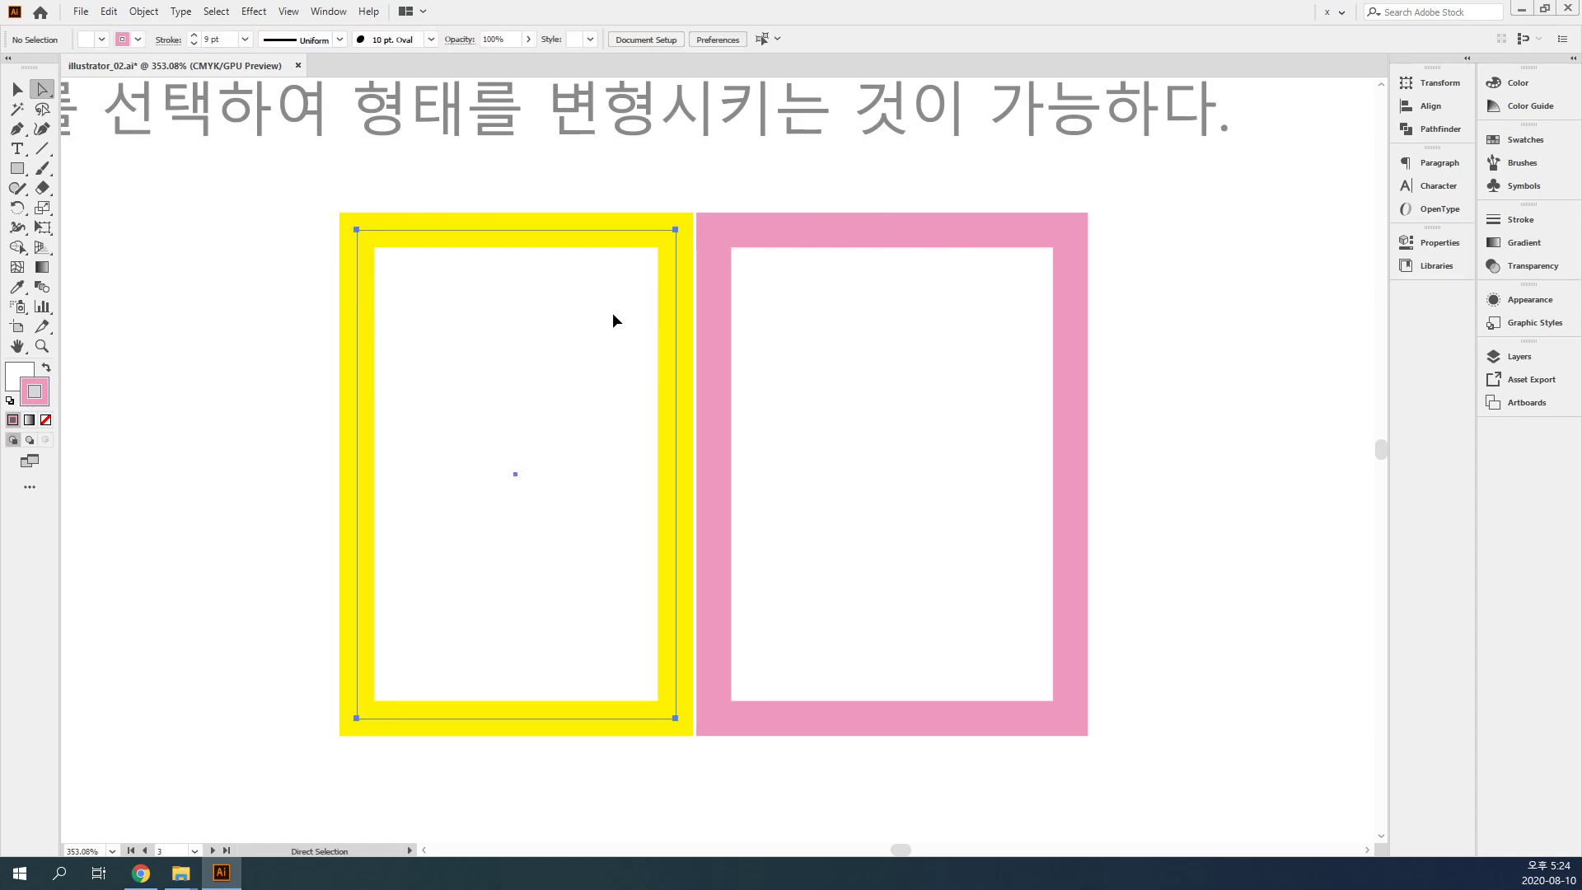
left_click(828, 336, "shift")
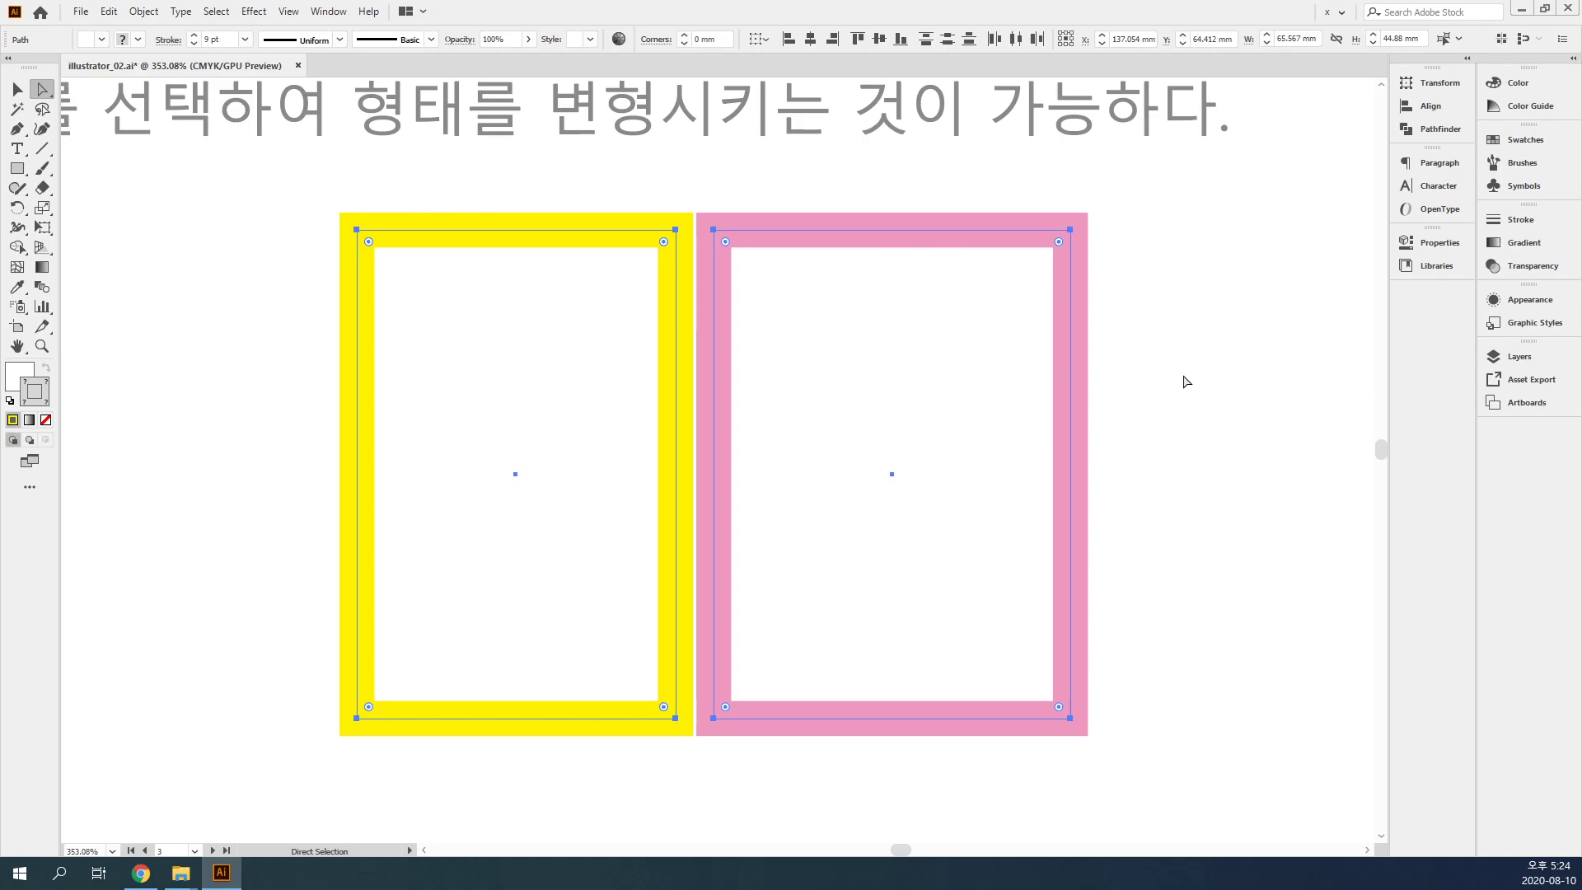
- Make the fill the active color attribute and show the transparency grid briefly to check the rectangles' white fill
key("x")
key("ctrl+shift+d")
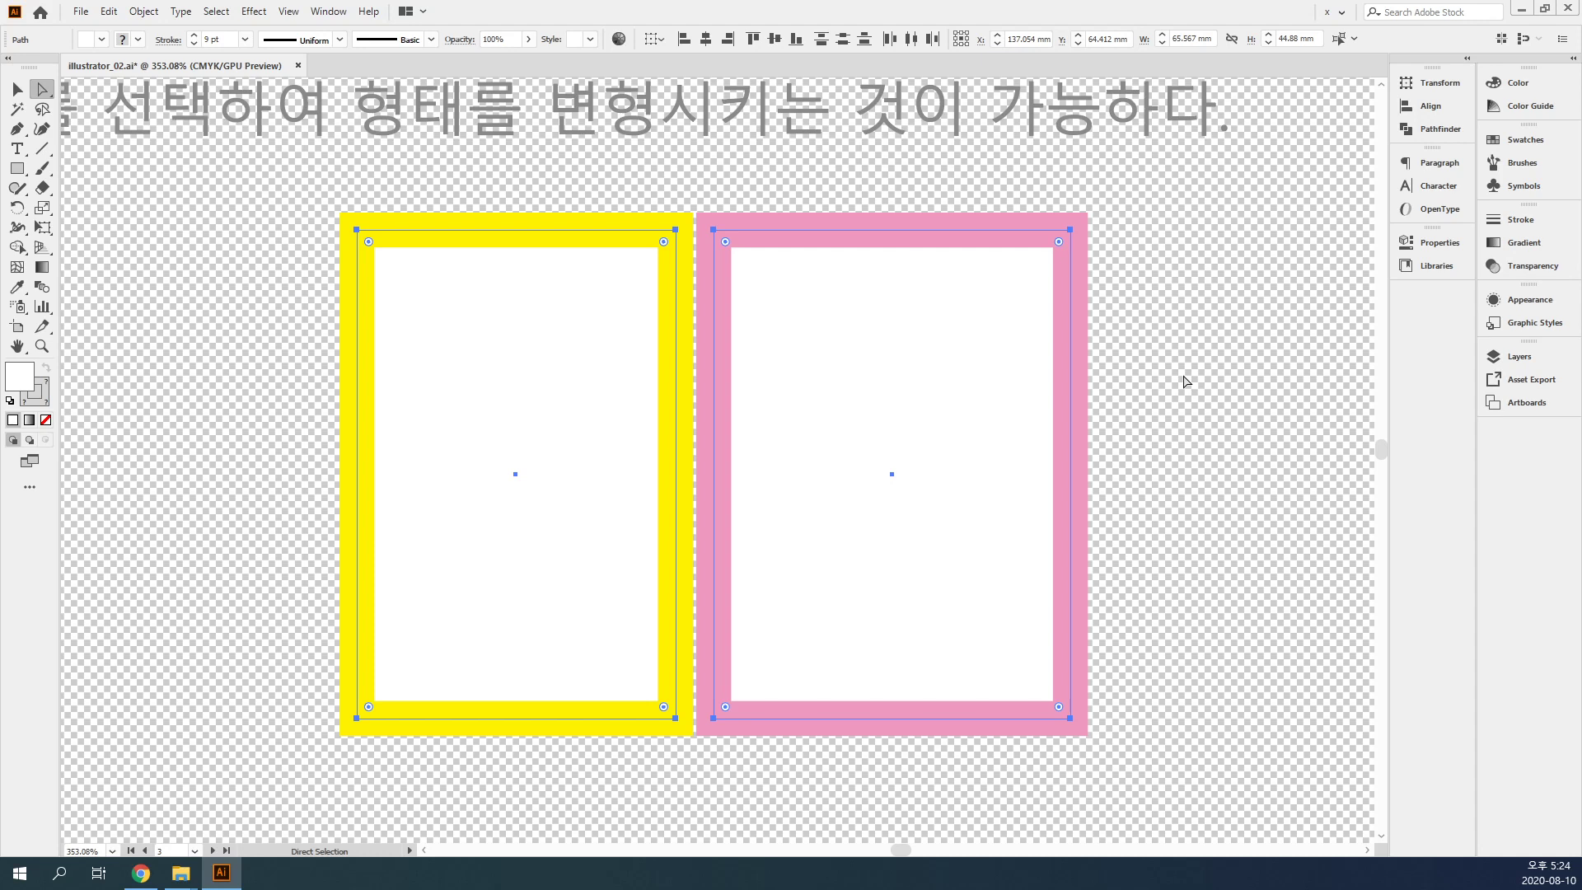
key("ctrl+shift+d")
- Clear the selection and examine the selection notes and the smart guide tip below the rectangles
key("v")
key("ctrl+minus")
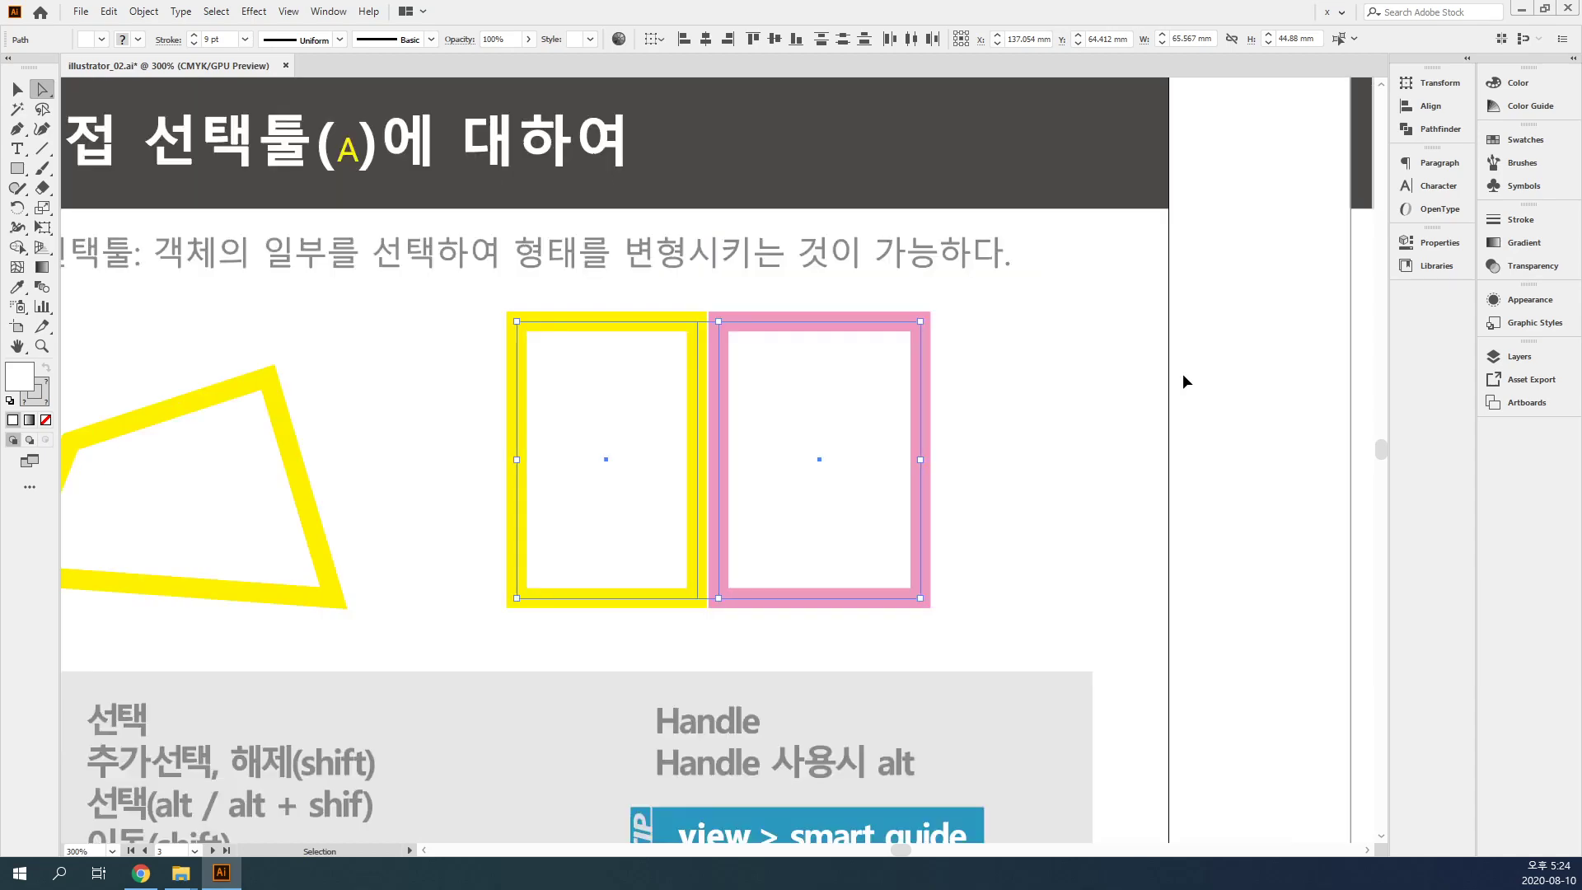
key("ctrl+minus")
key("ctrl+minus")
key("ctrl+minus")
left_click(875, 548)
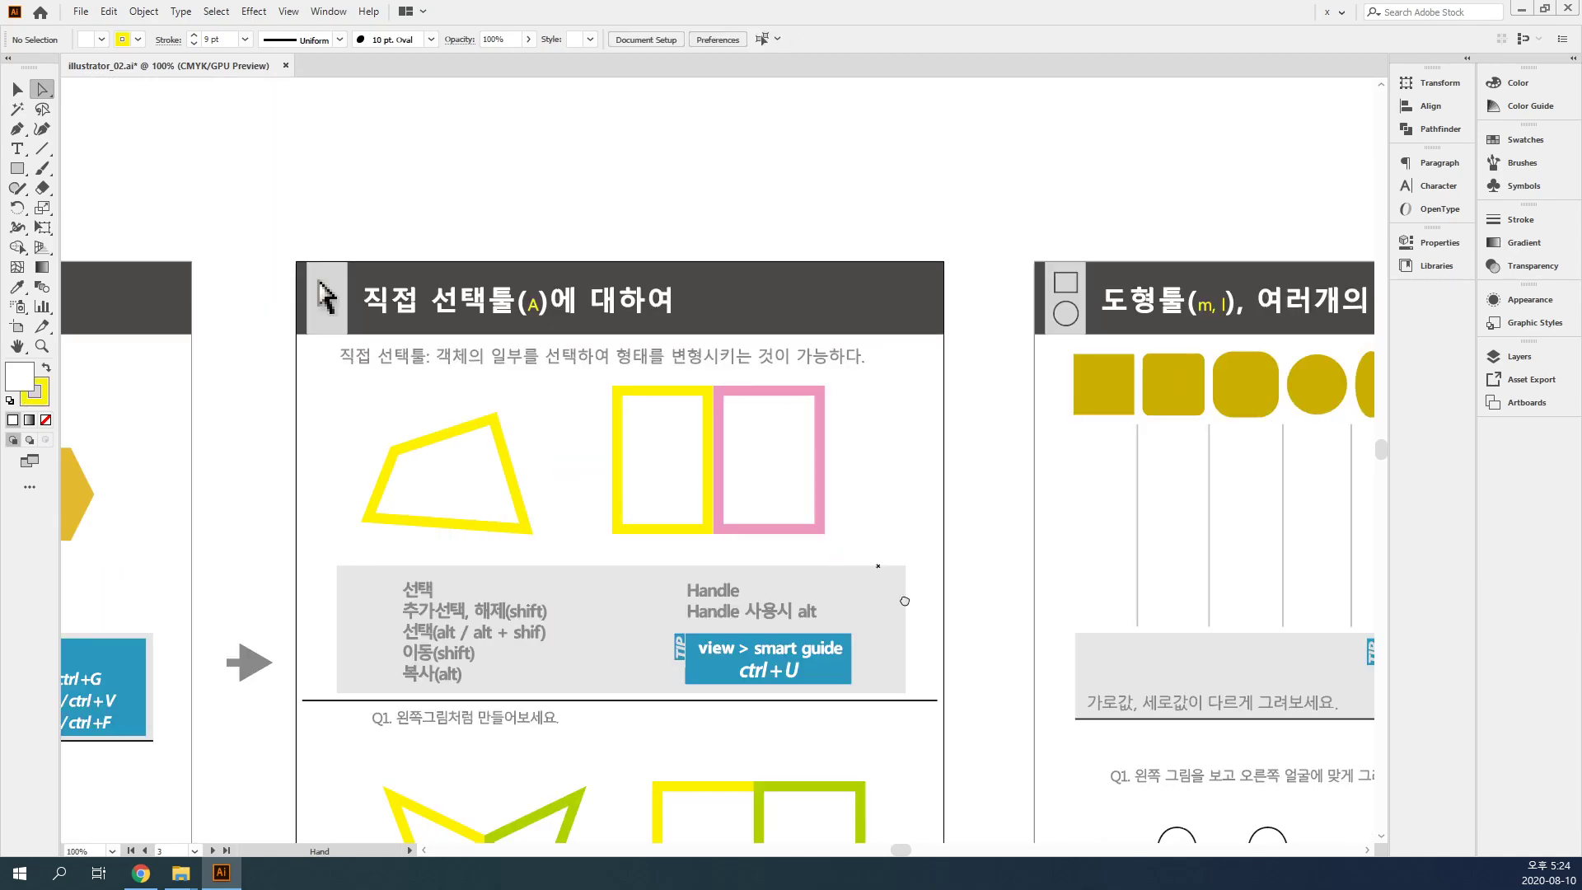
scroll(905, 601, "down", 2)
scroll(621, 505, "up", 5)
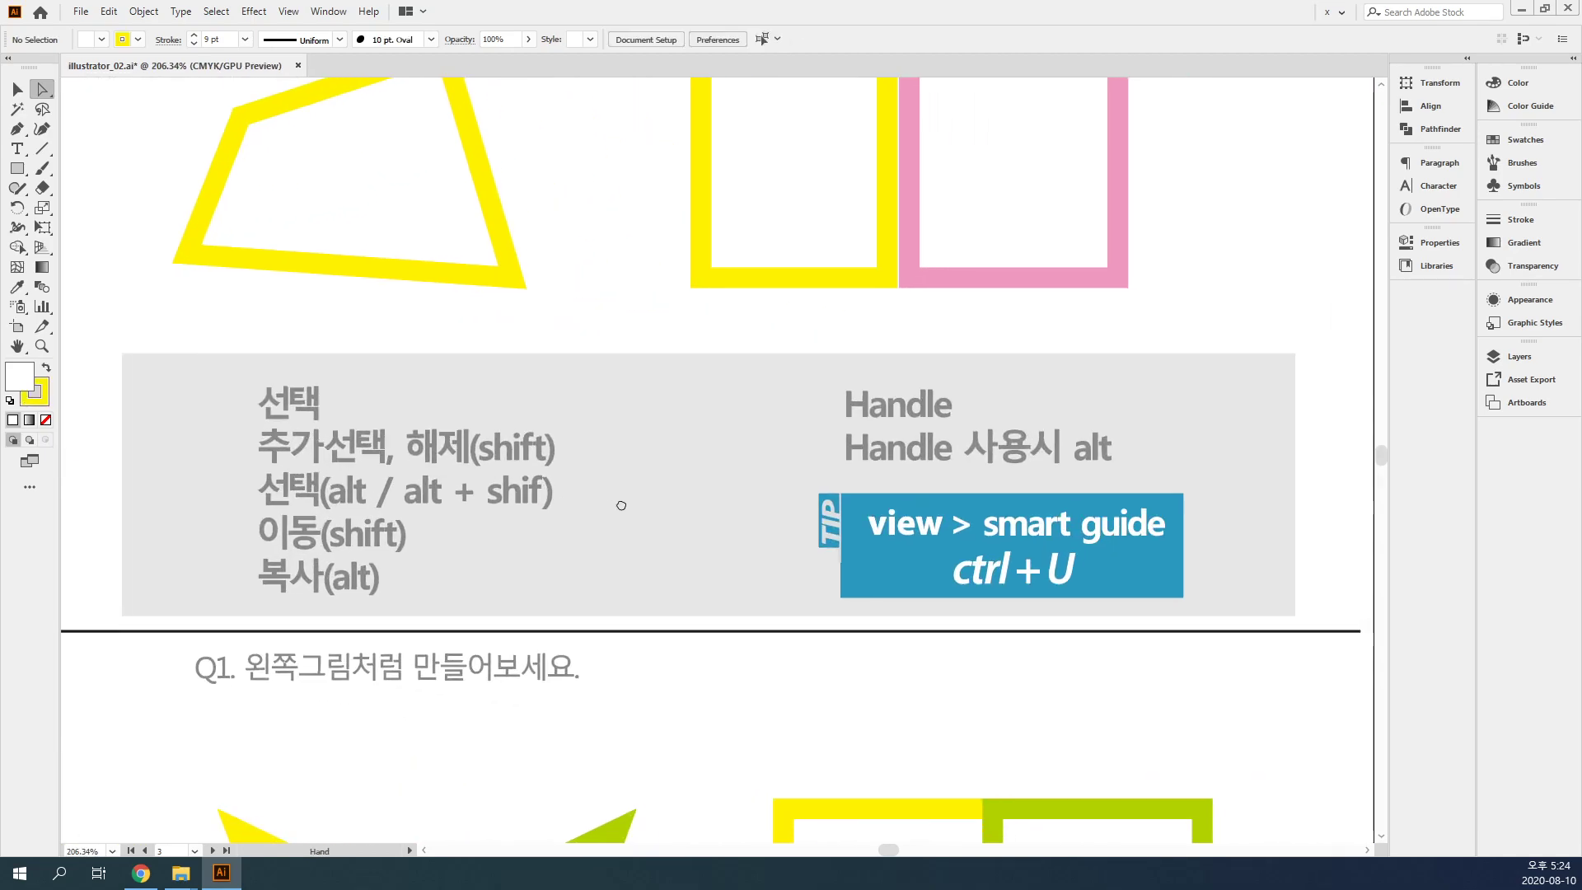
left_click_drag(907, 527, 773, 527)
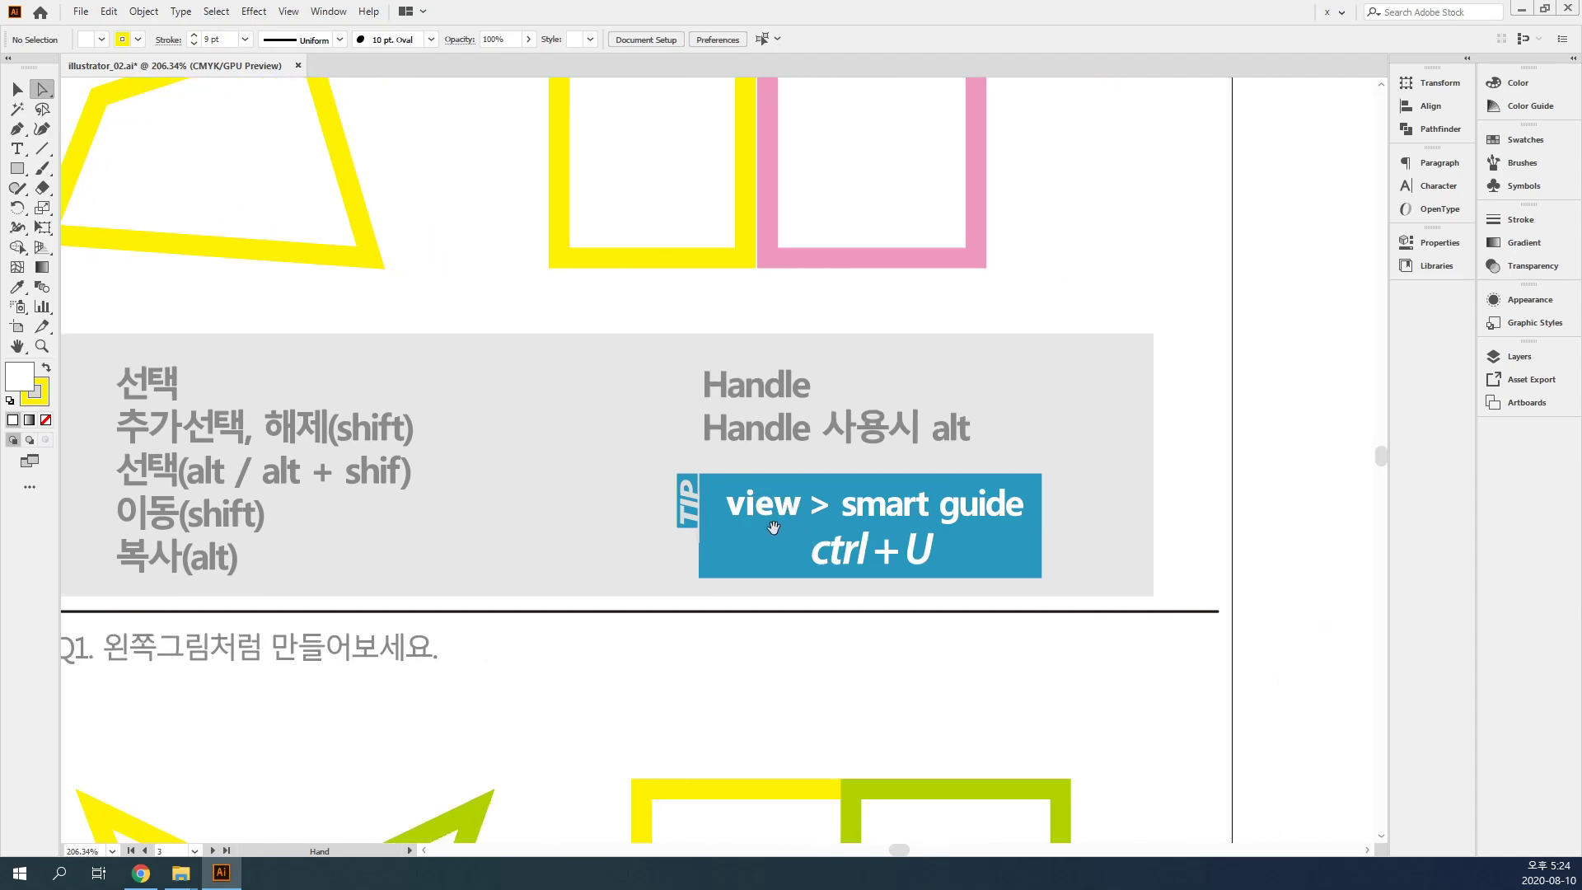
- Check that Smart Guides are enabled and move the whole pink rectangle away from the yellow one, leaving a wide gap
left_click_drag(904, 379, 902, 383)
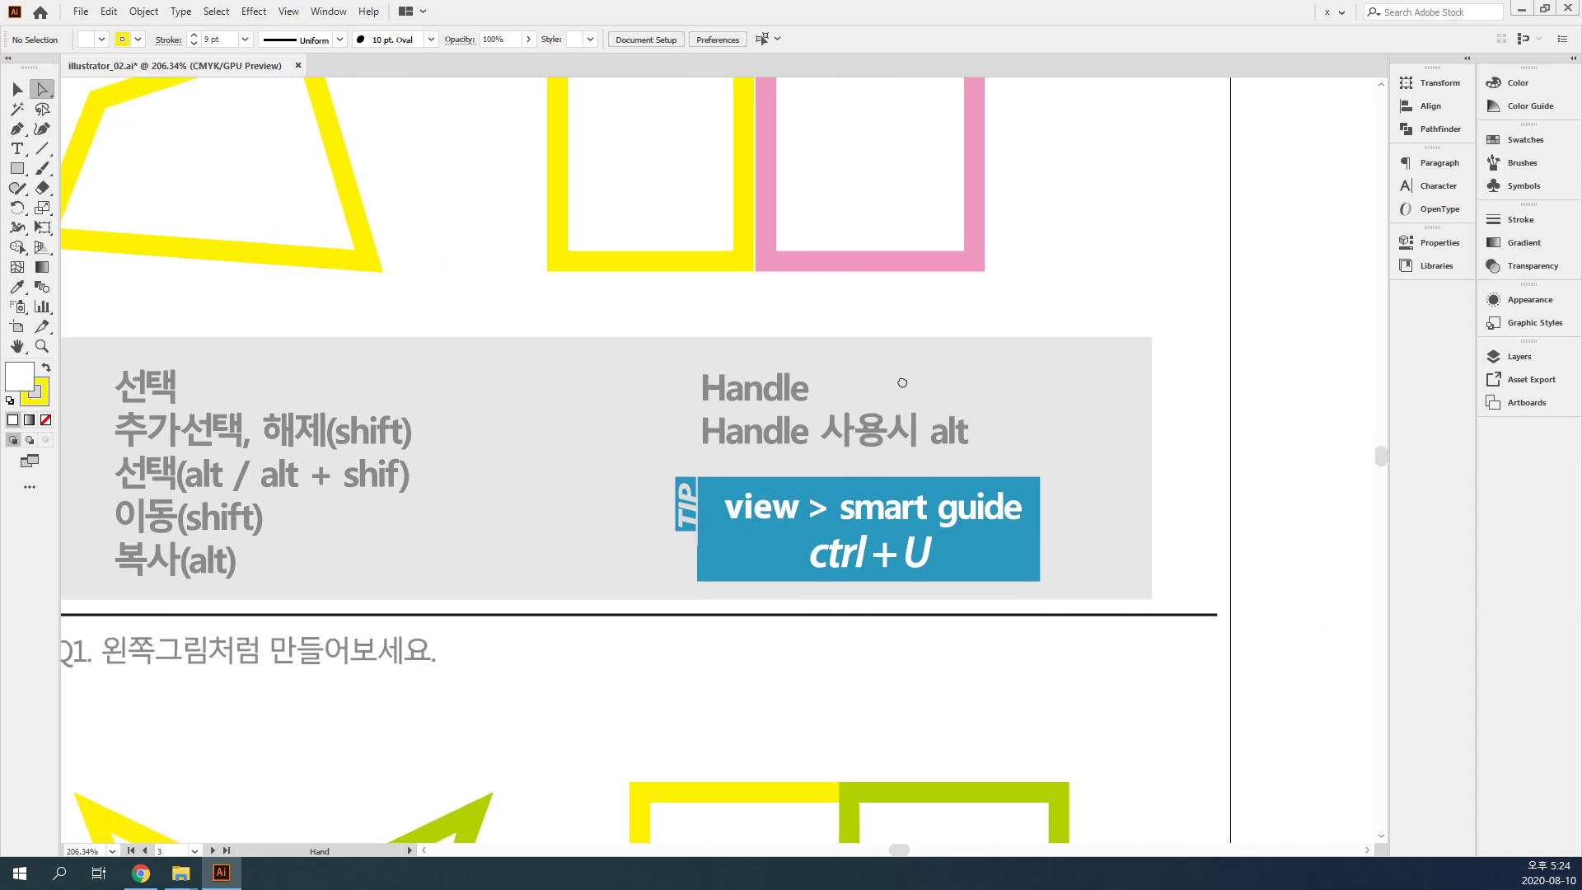
scroll(903, 382, "up", 3)
key("ctrl+plus")
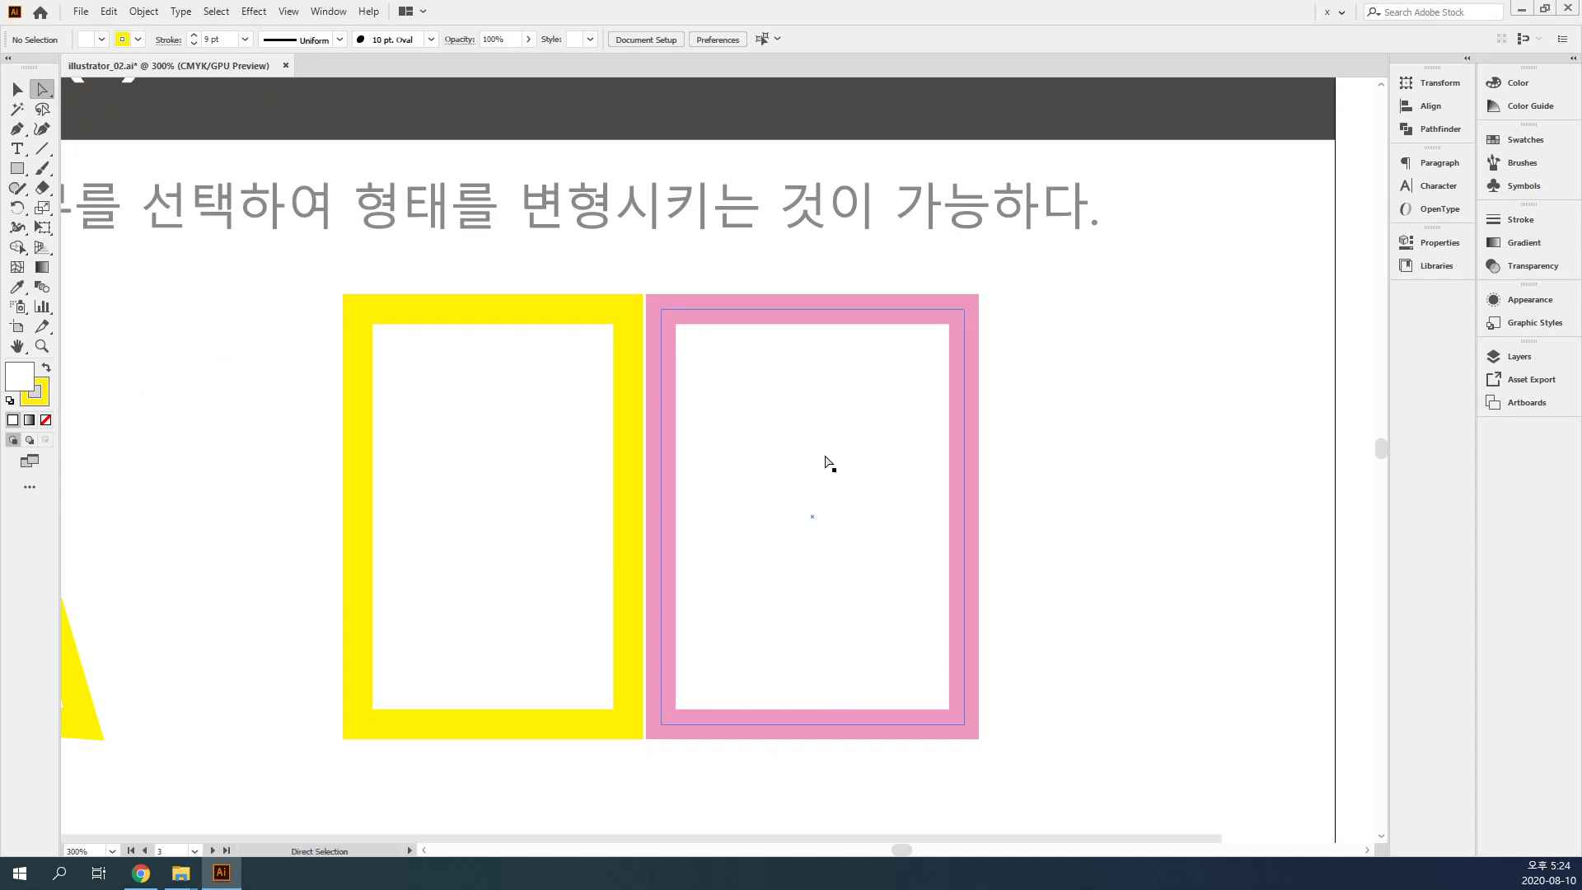
key("v")
left_click(288, 12)
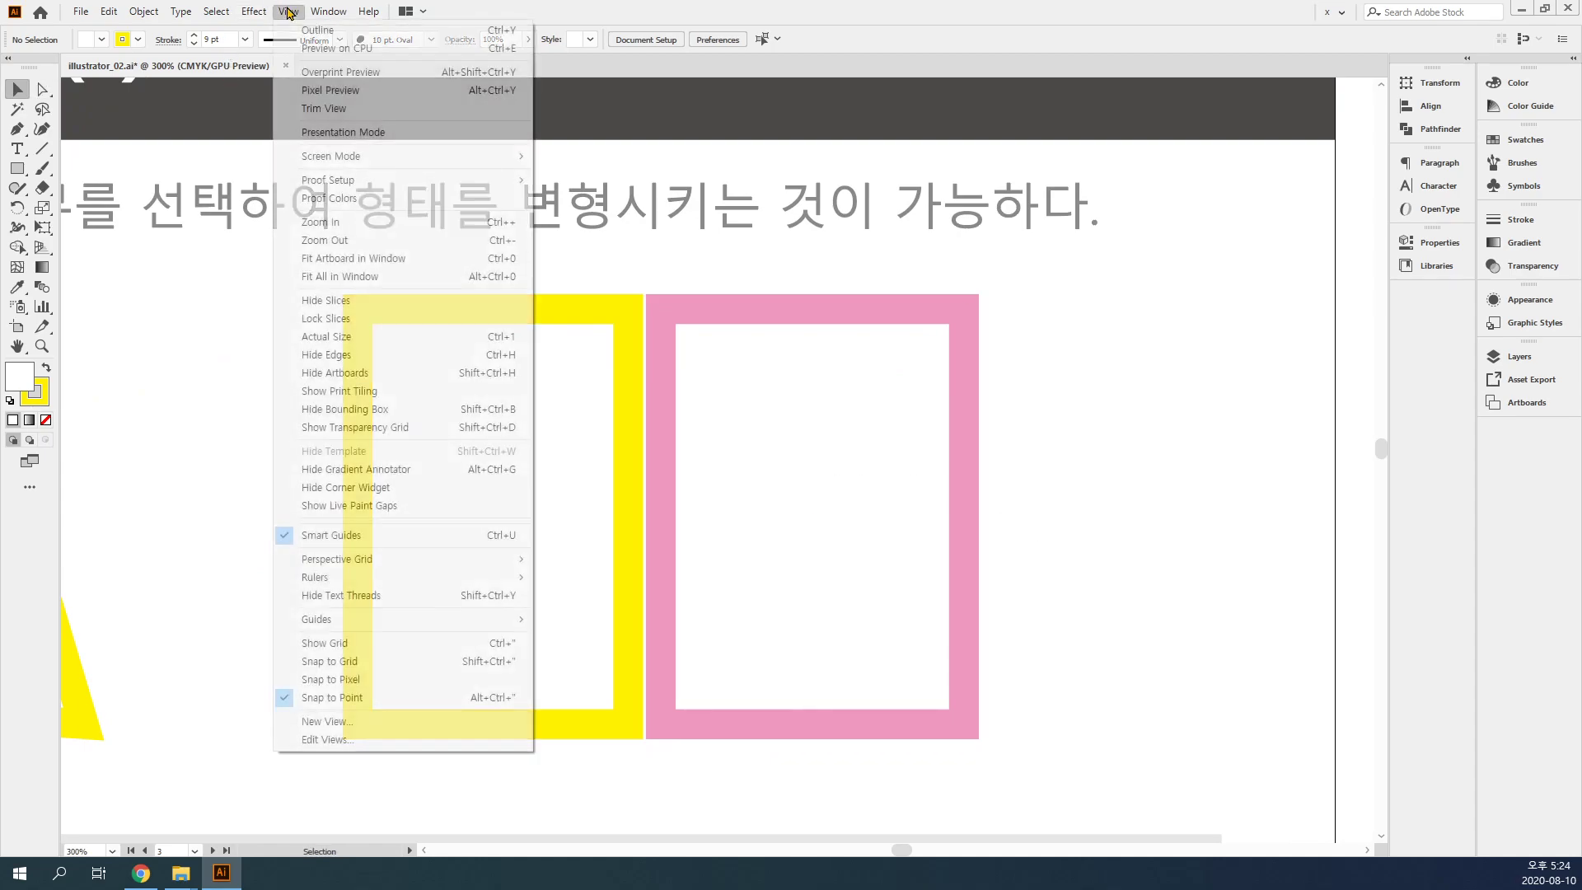
left_click(430, 535)
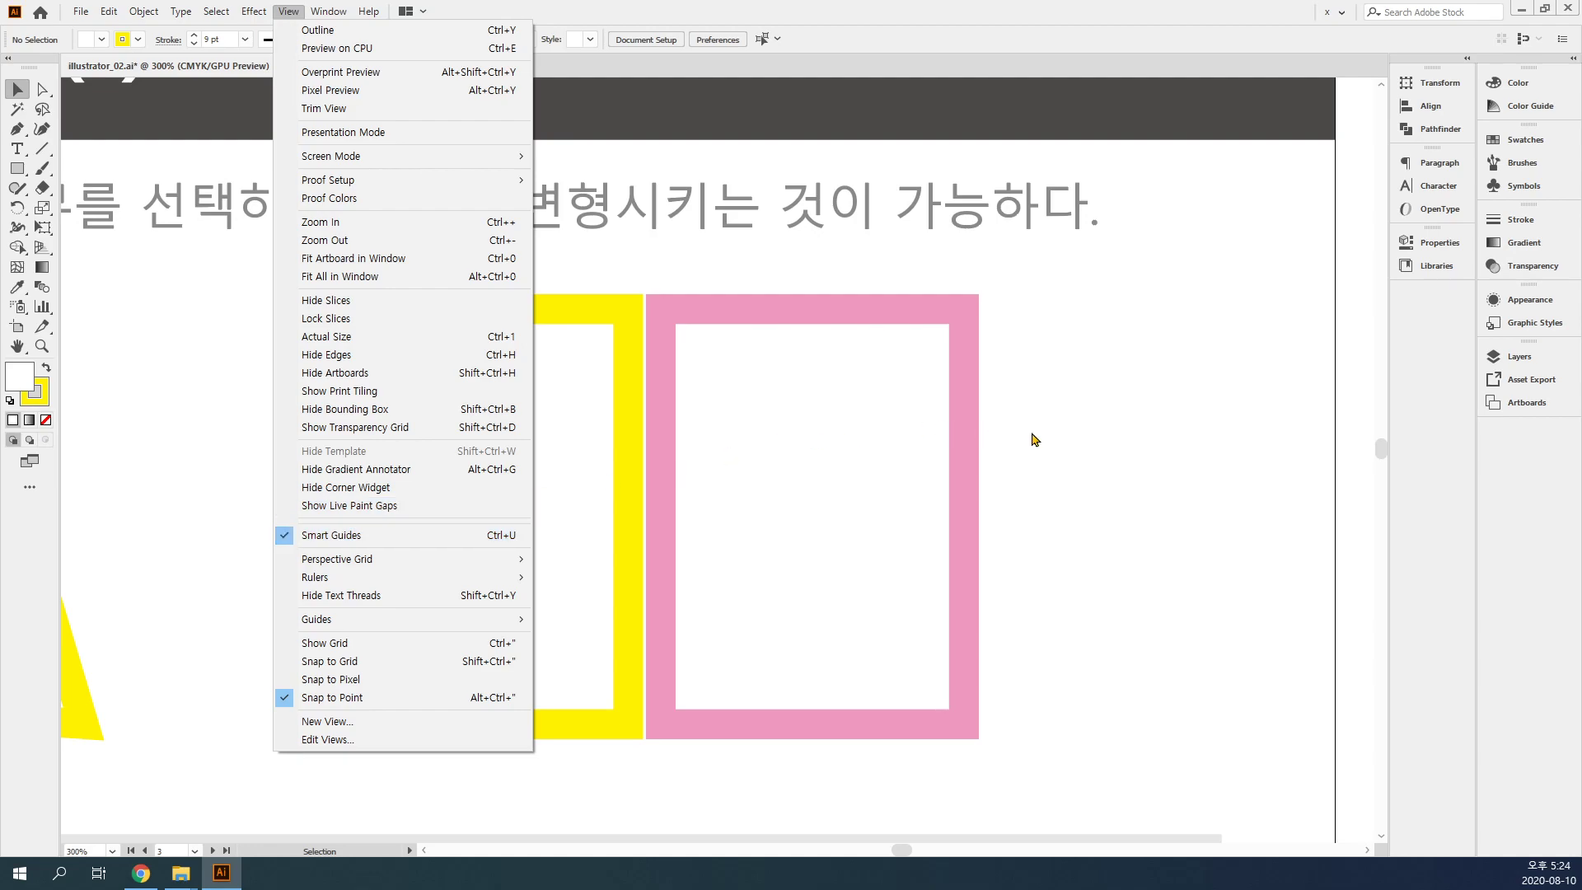
left_click(779, 441)
left_click_drag(794, 442, 950, 459)
- Select the pink rectangle's upper-left anchor point with Direct Selection, turn off Smart Guides and clear the selection
left_click(42, 89)
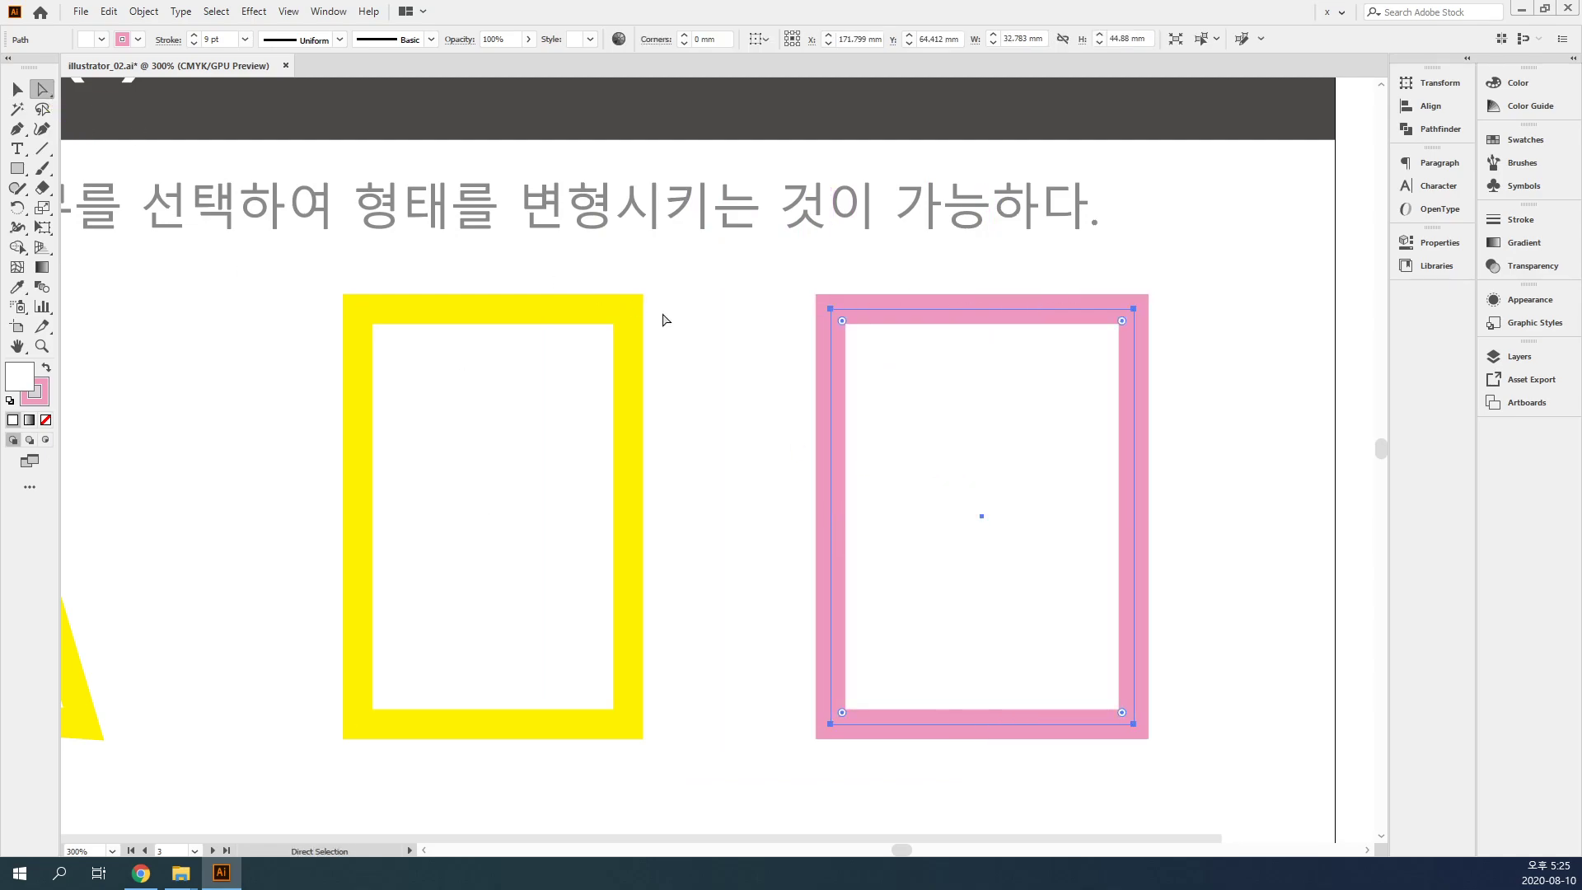
left_click_drag(770, 283, 890, 494)
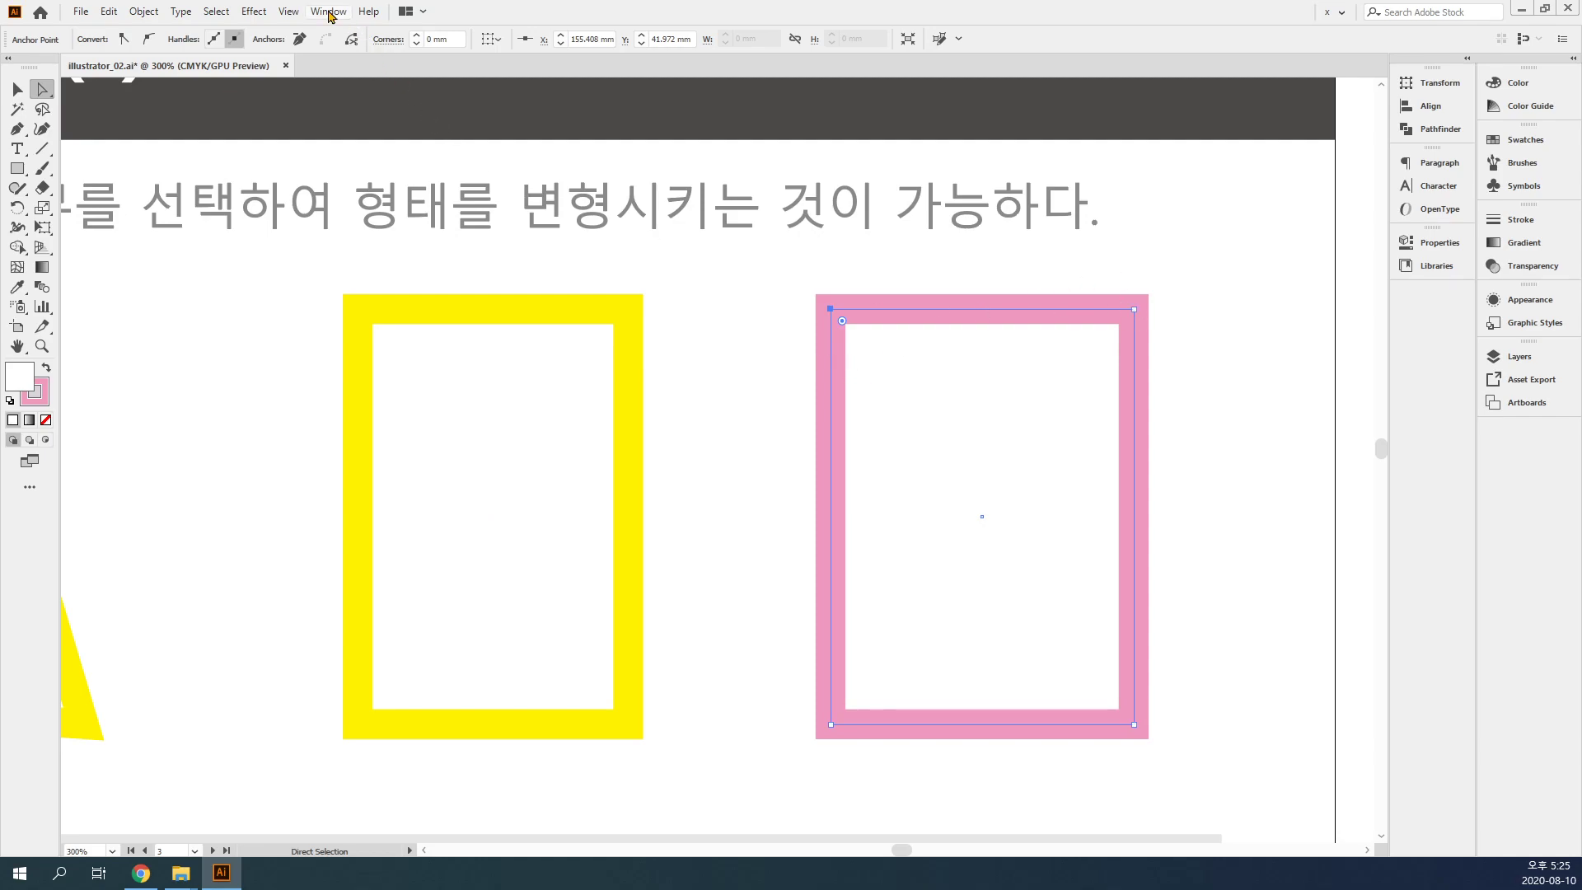
left_click(291, 12)
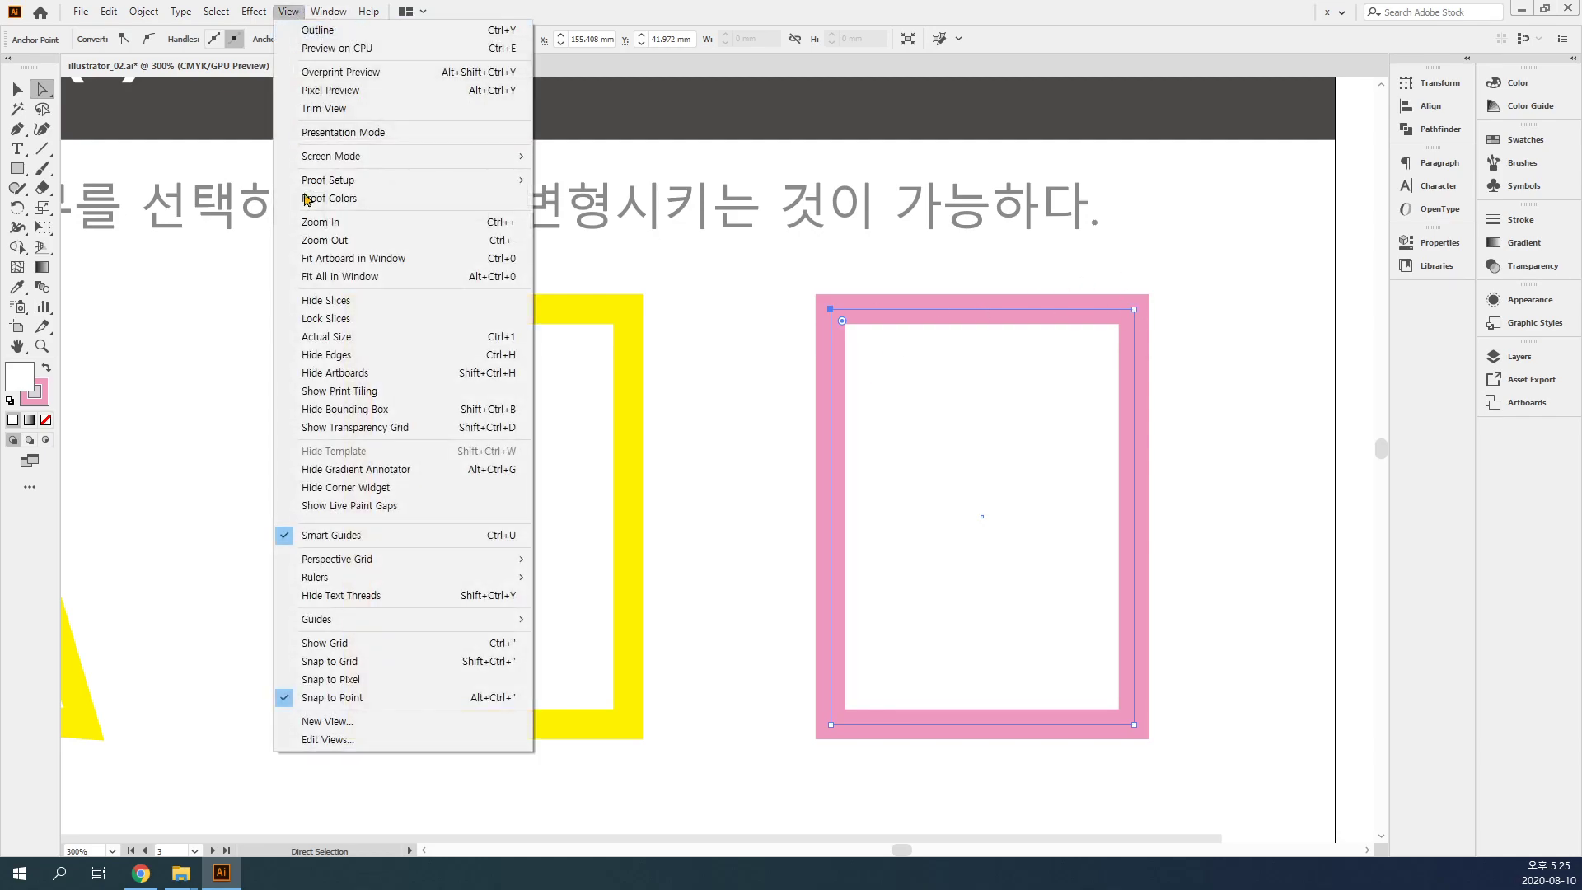
left_click(379, 535)
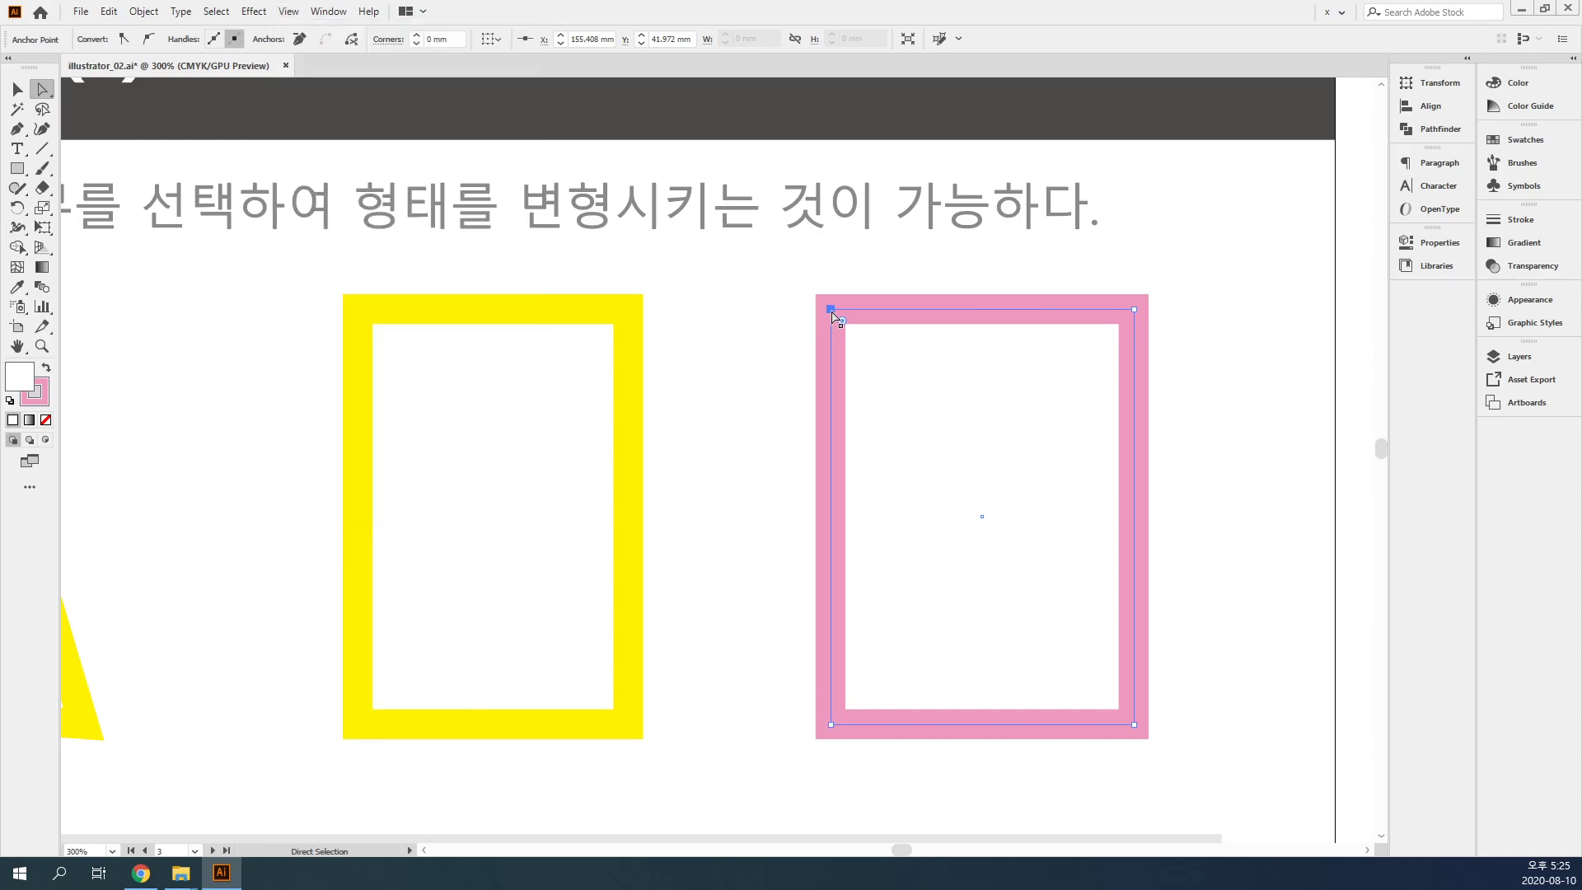
left_click_drag(759, 299, 859, 370)
left_click(760, 331)
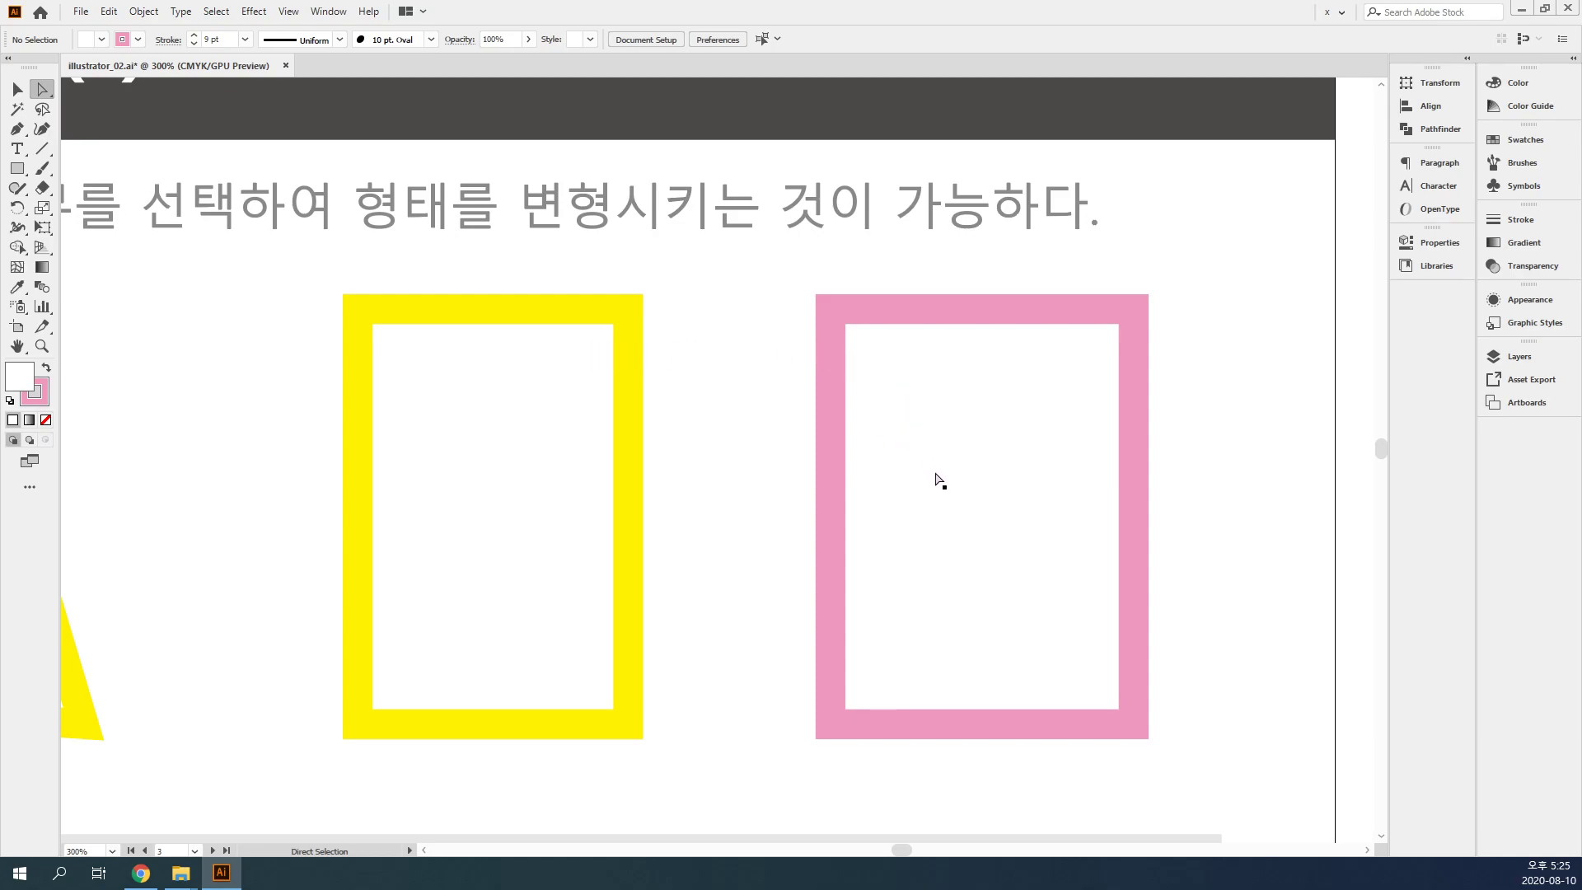
- Move the whole pink rectangle back closer to the yellow one, keeping a small gap between them
key("v")
left_click(962, 480)
left_click_drag(986, 480, 883, 498)
- Try to place the pink rectangle's upper-left anchor point on the yellow rectangle's upper-right corner without Smart Guides
key("a")
left_click_drag(696, 295, 759, 325)
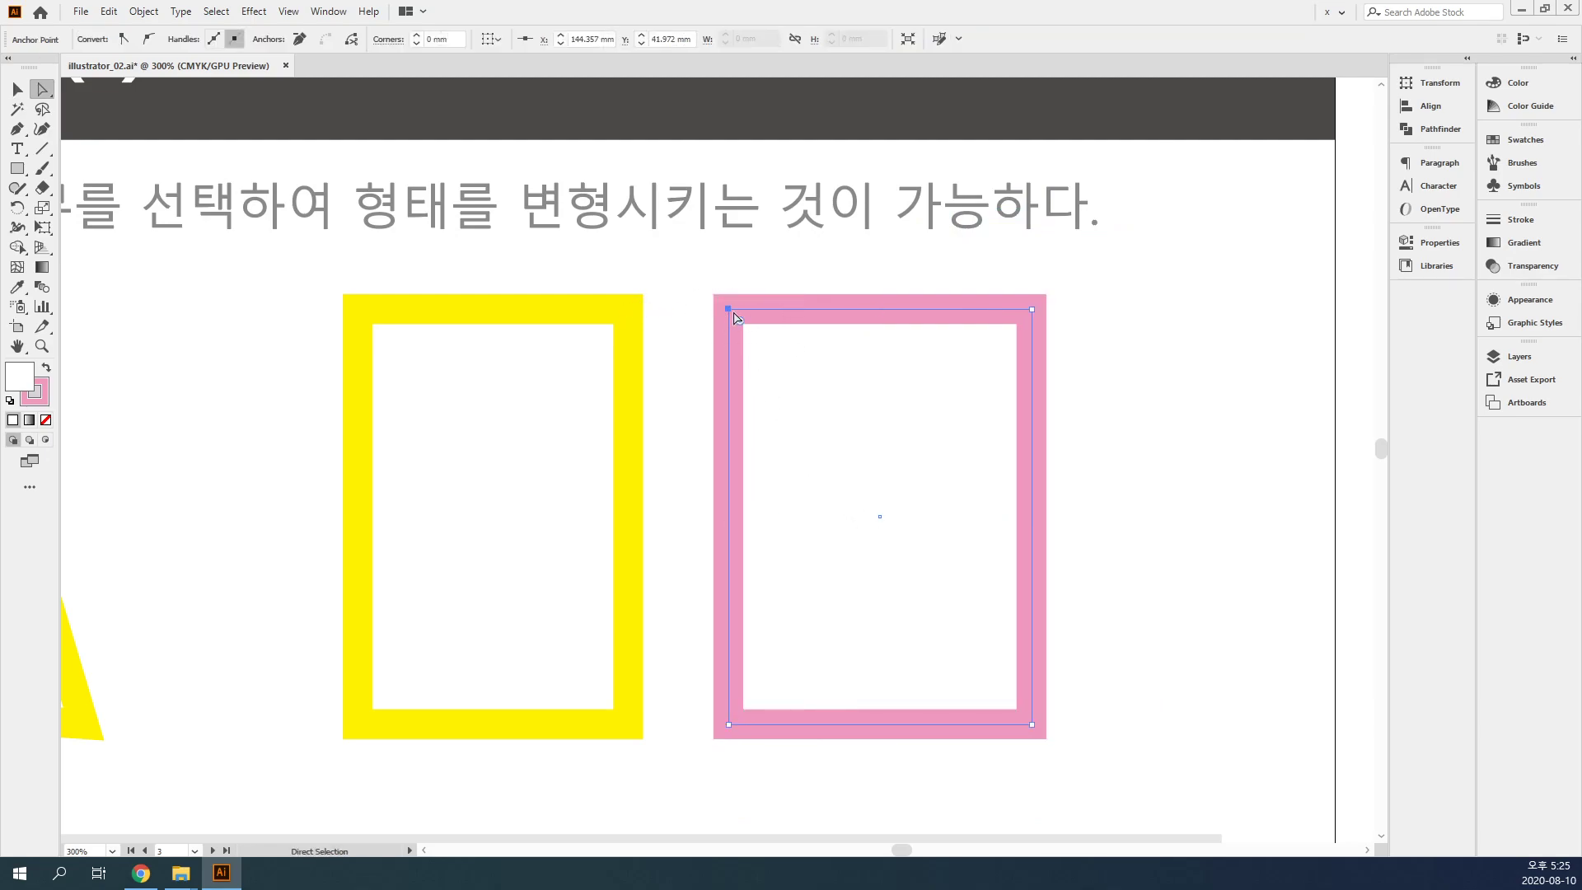
left_click_drag(728, 309, 629, 312)
key("ctrl+z")
- Turn on Smart Guides and snap the pink rectangle's upper-left anchor point onto the yellow rectangle's upper-right anchor point
left_click(289, 11)
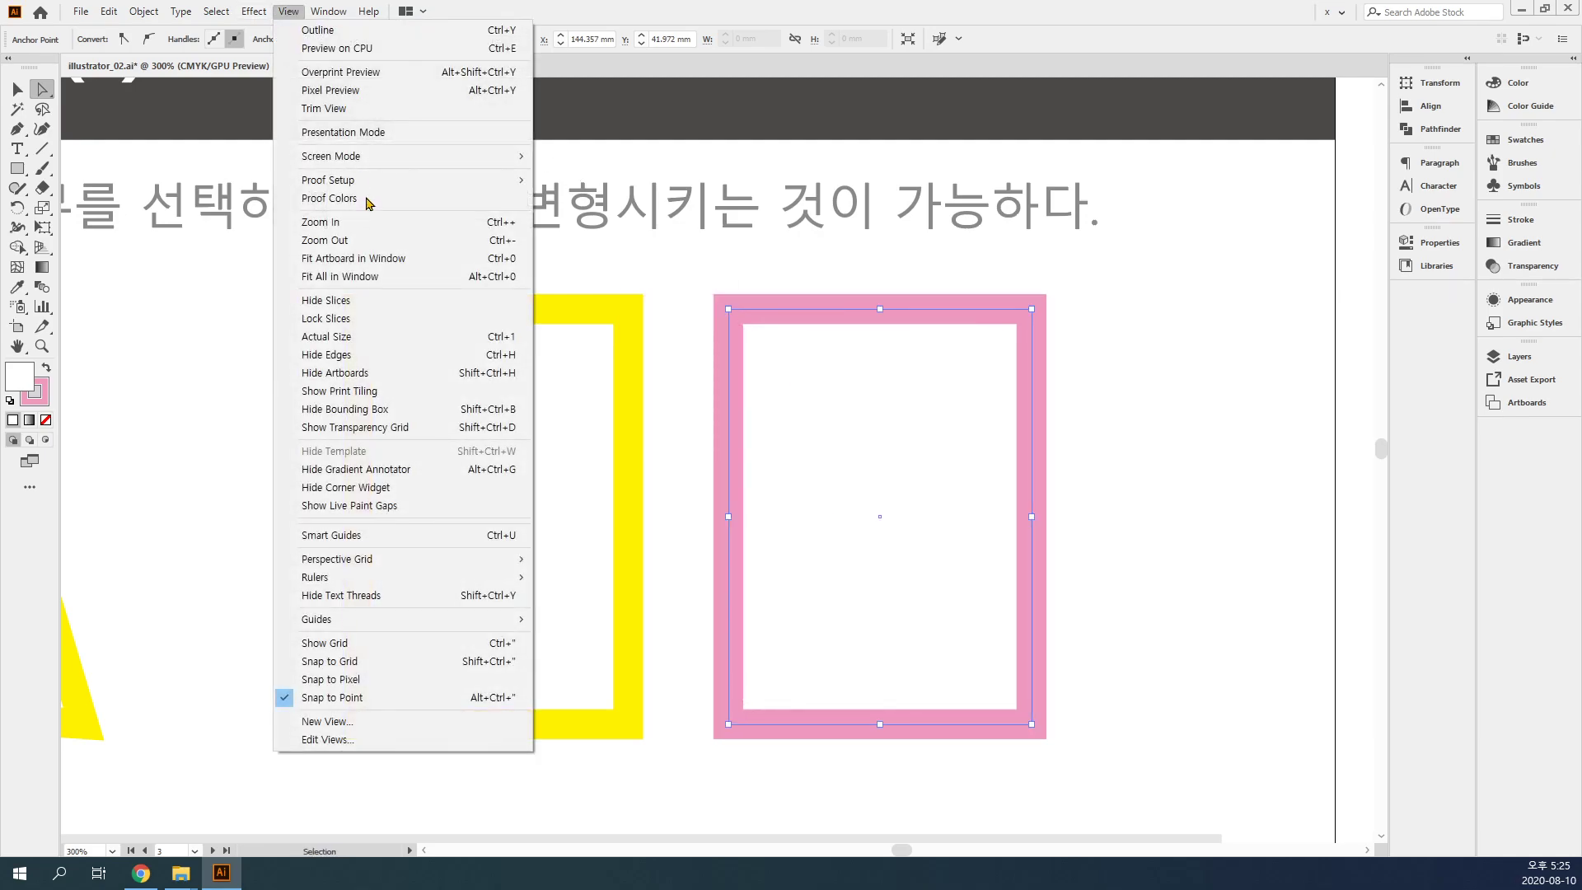
left_click(456, 536)
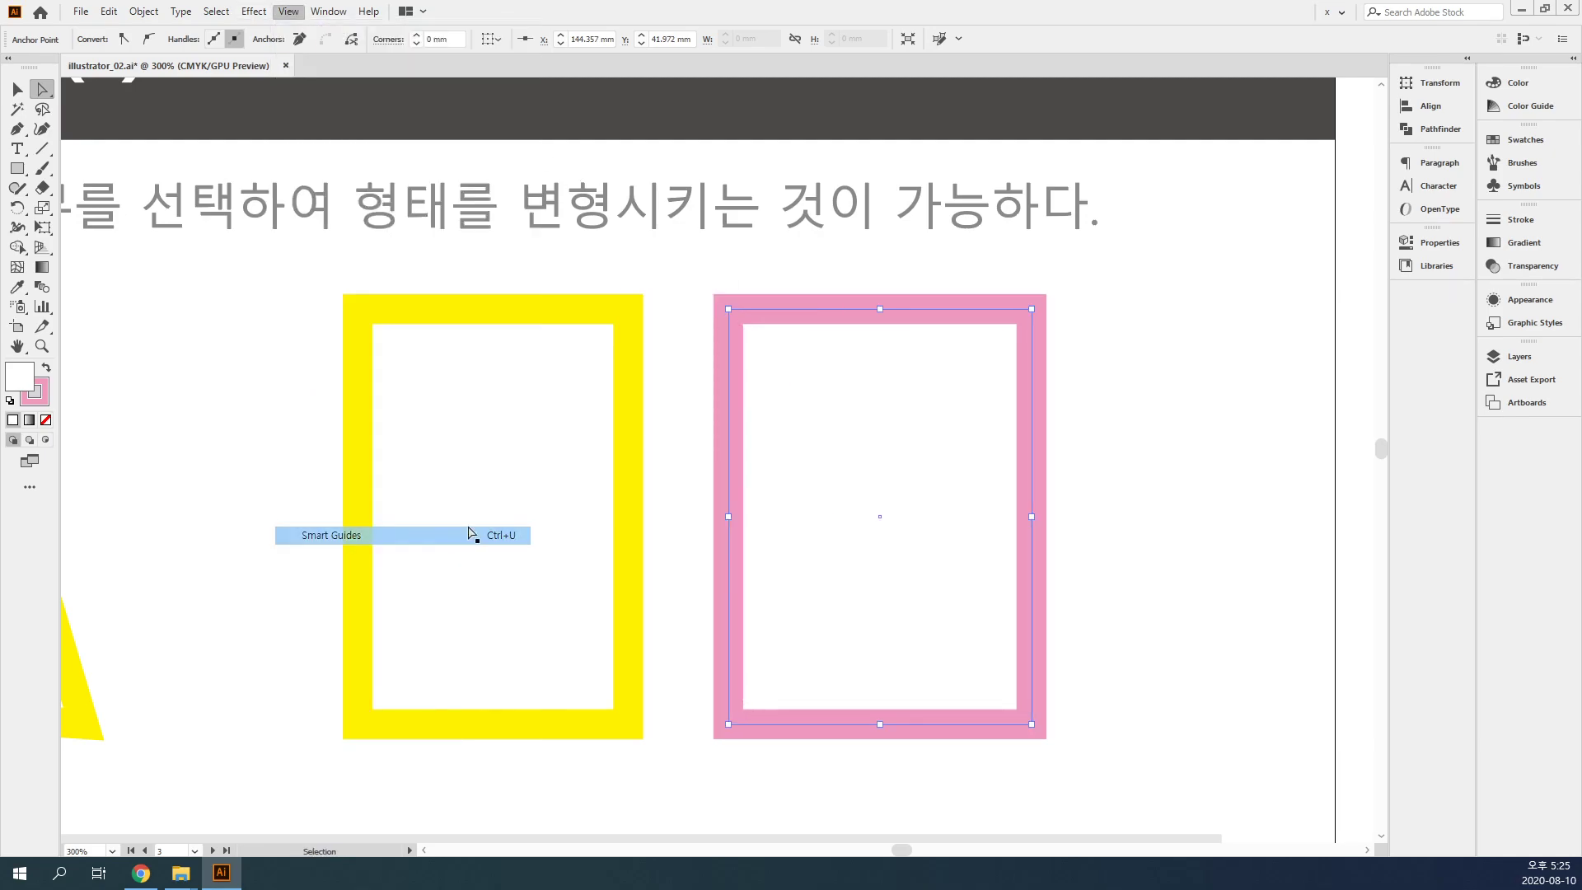
left_click(728, 310)
left_click_drag(728, 310, 631, 312)
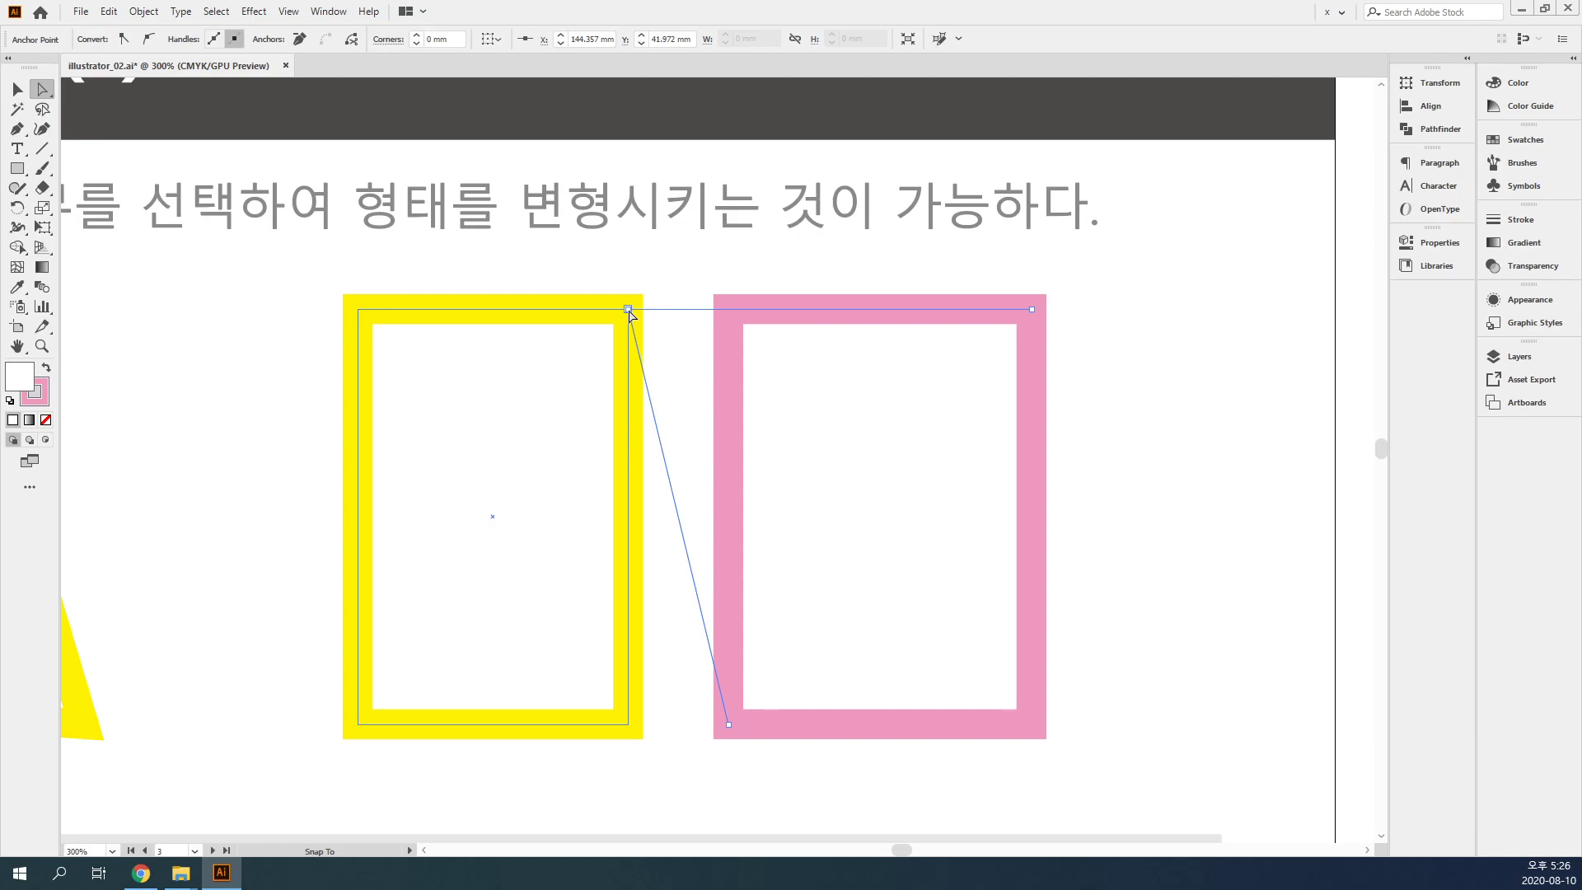
left_click_drag(631, 312, 629, 309)
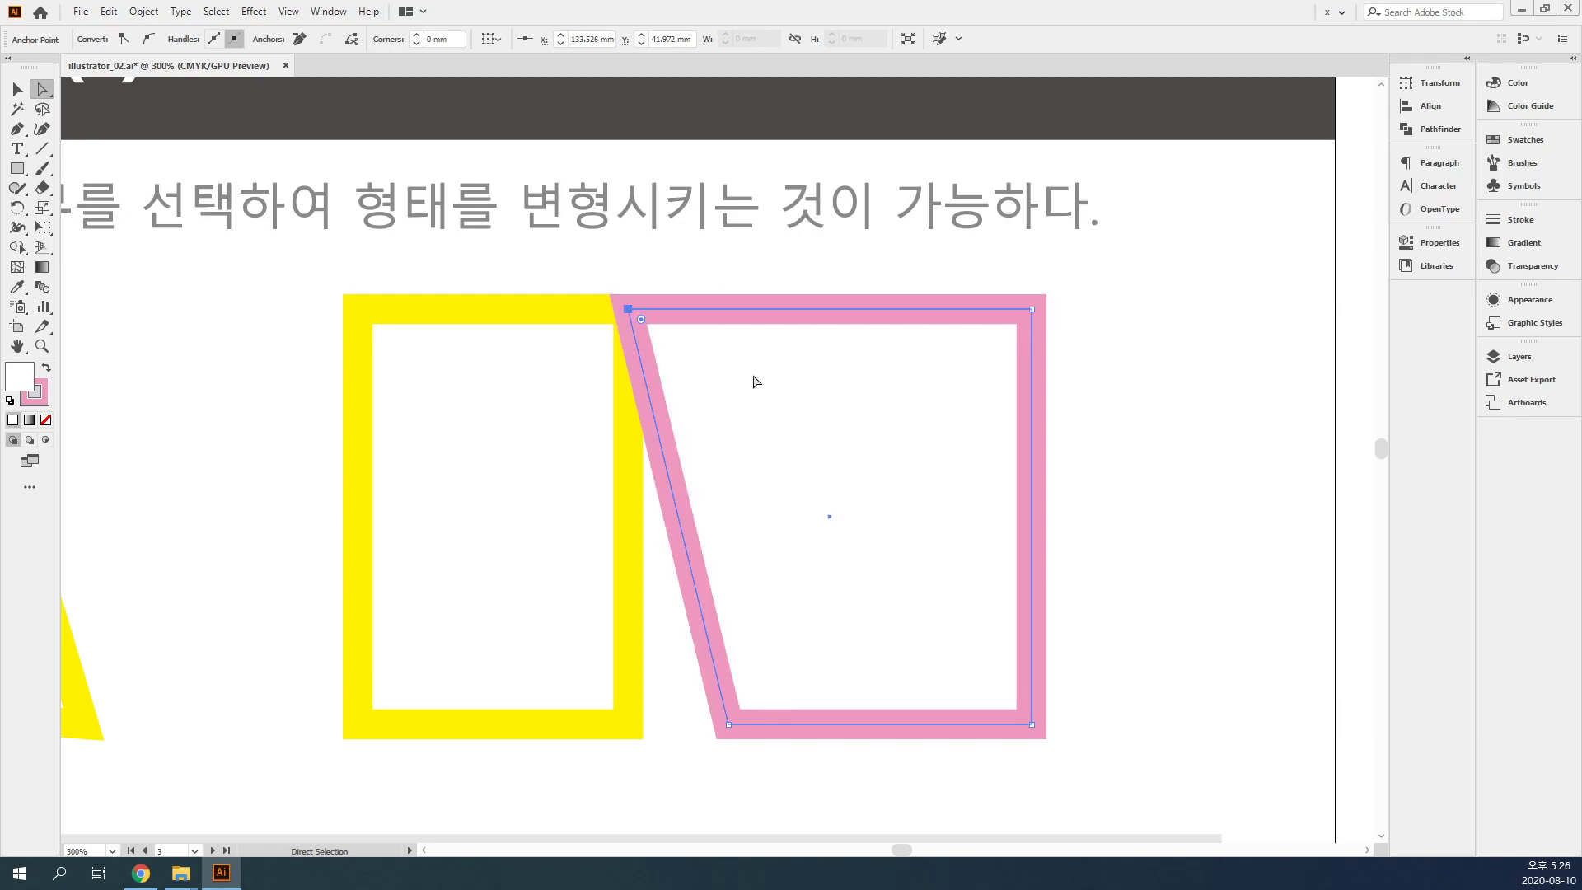
key("v")
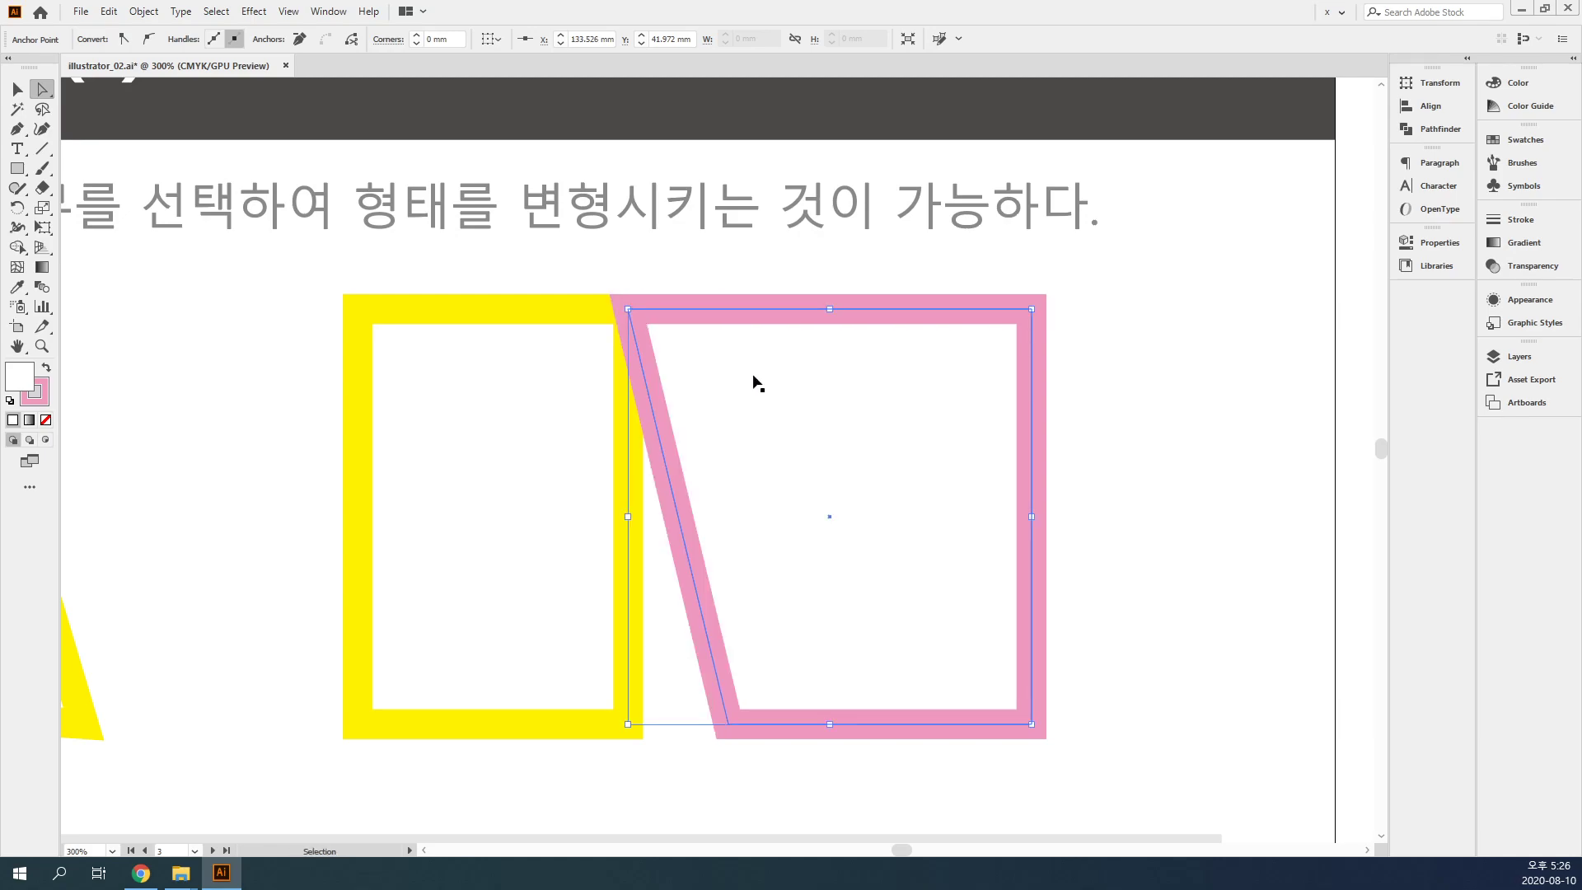
- Clear the selection and examine exercise Q1 with its butterfly example and the four adjoining rectangles
key("ctrl+minus")
key("ctrl+minus")
key("ctrl+minus")
left_click(889, 567)
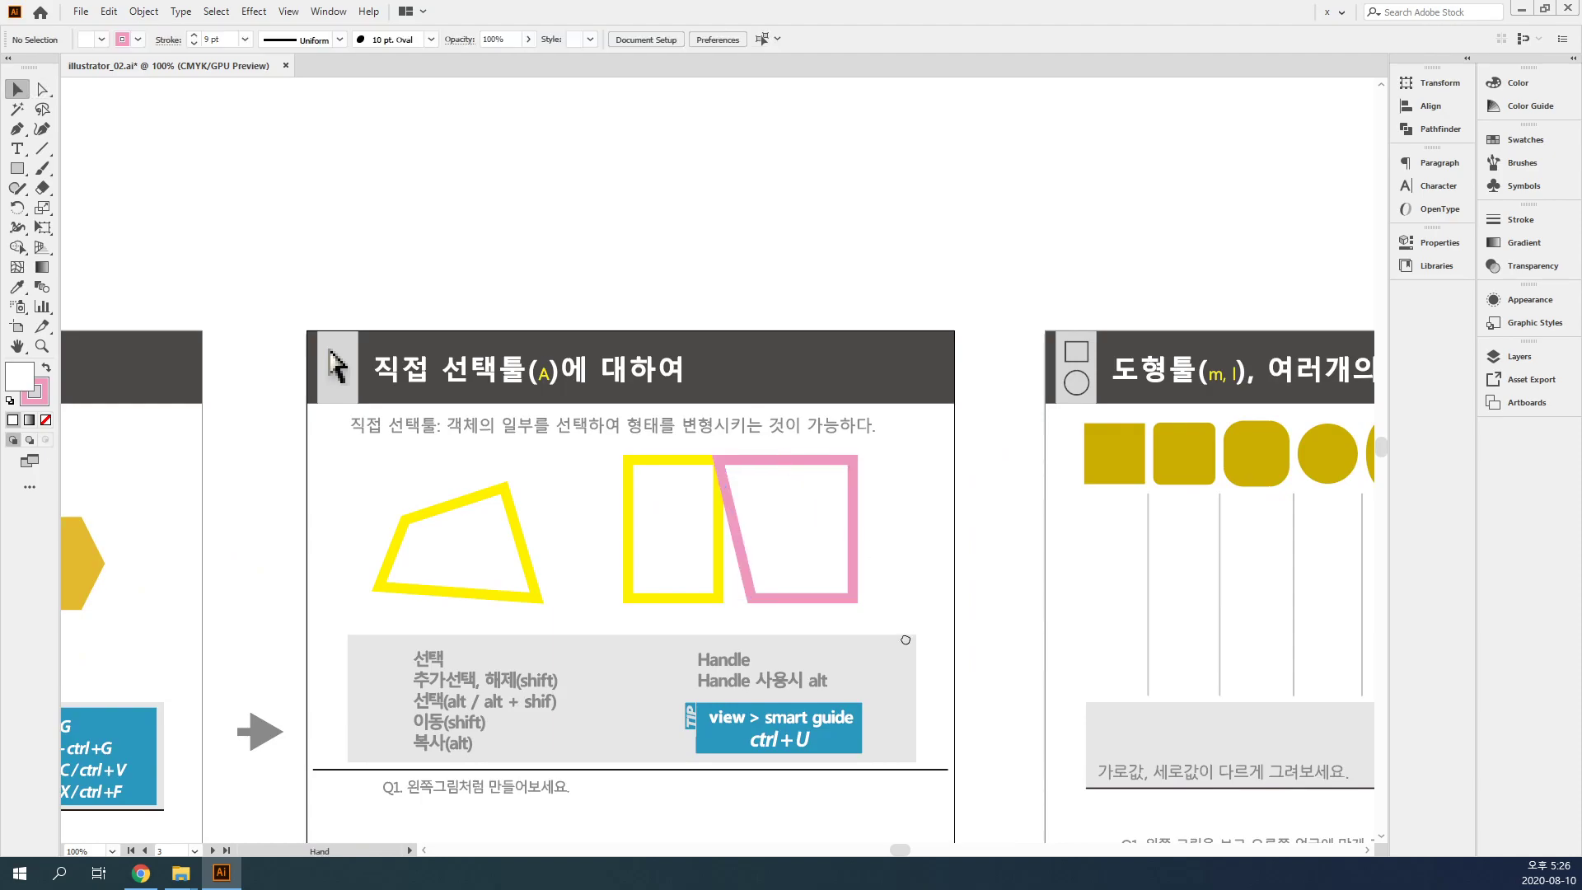
left_click_drag(891, 619, 924, 297)
left_click_drag(965, 535, 944, 302)
left_click(379, 243)
left_click(427, 269)
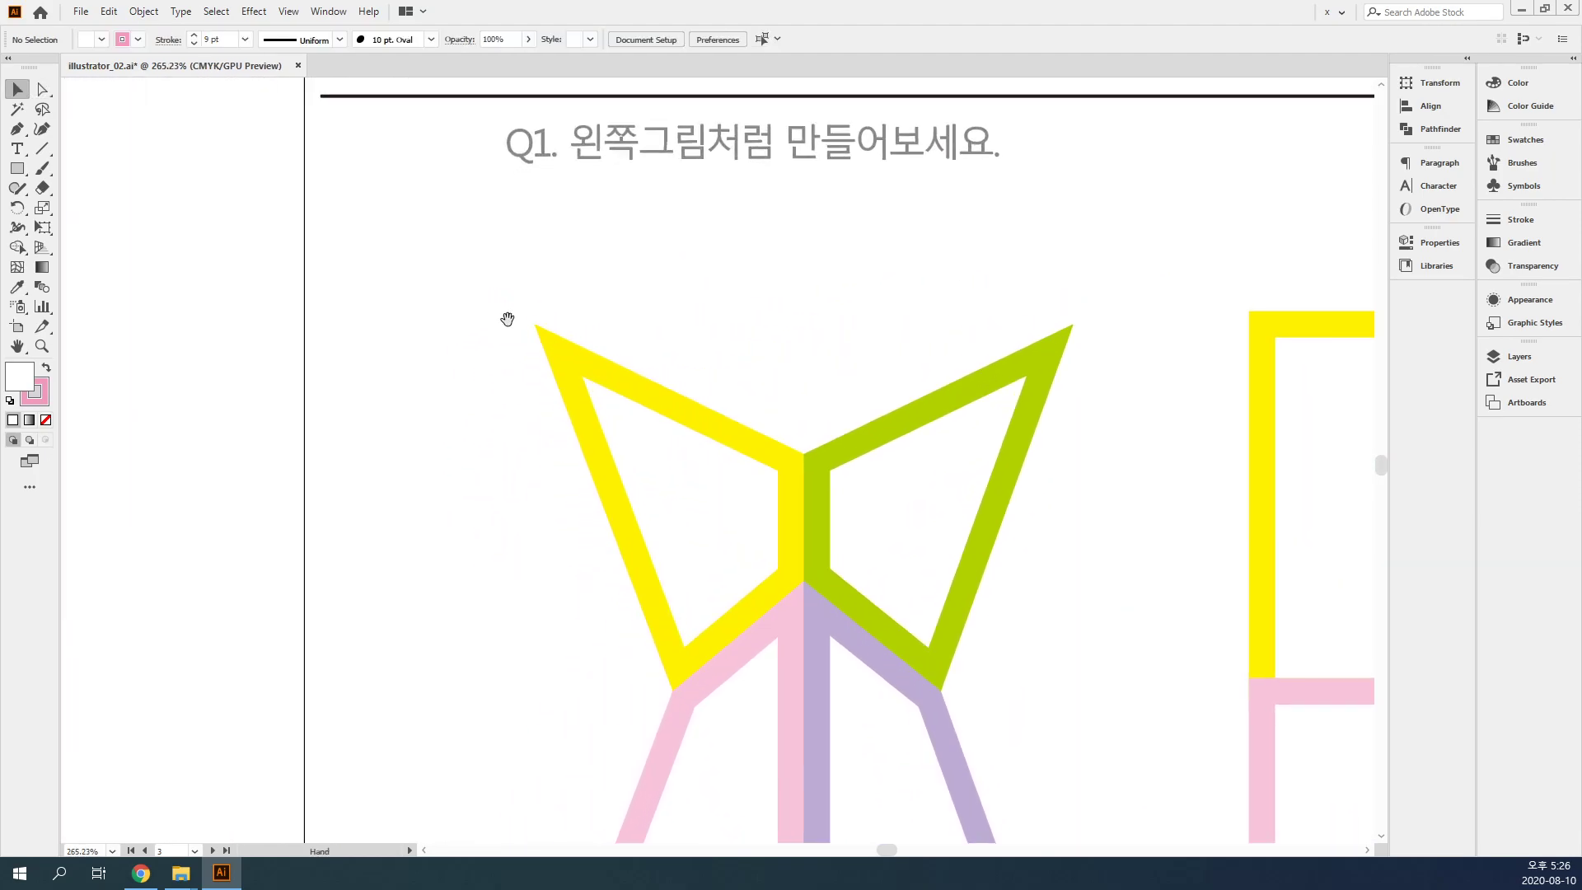
left_click_drag(936, 693, 467, 449)
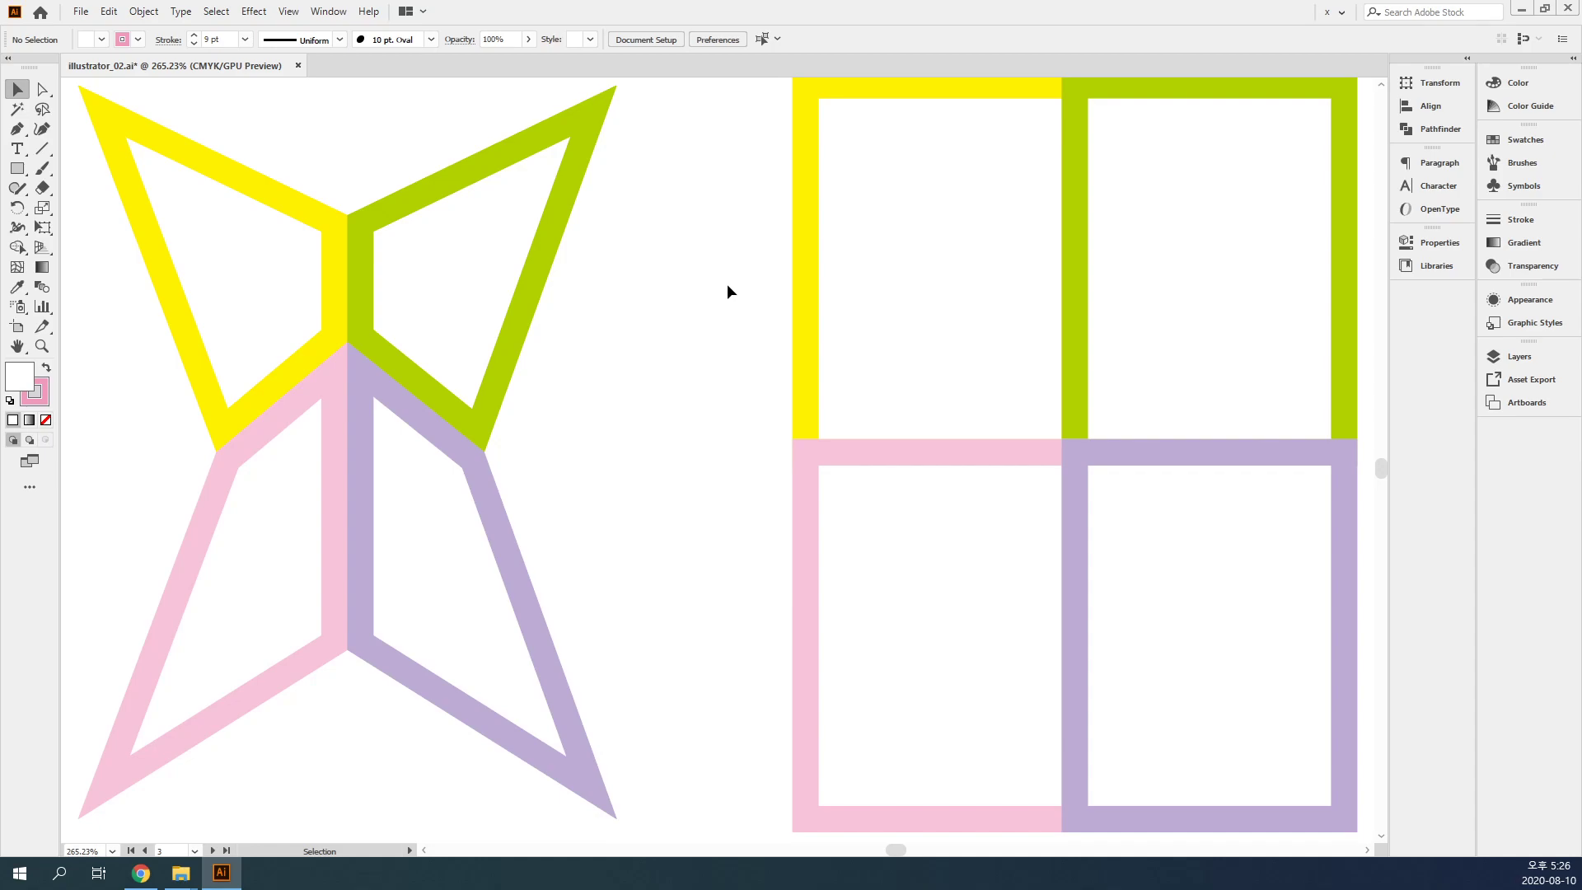
key("ctrl+minus")
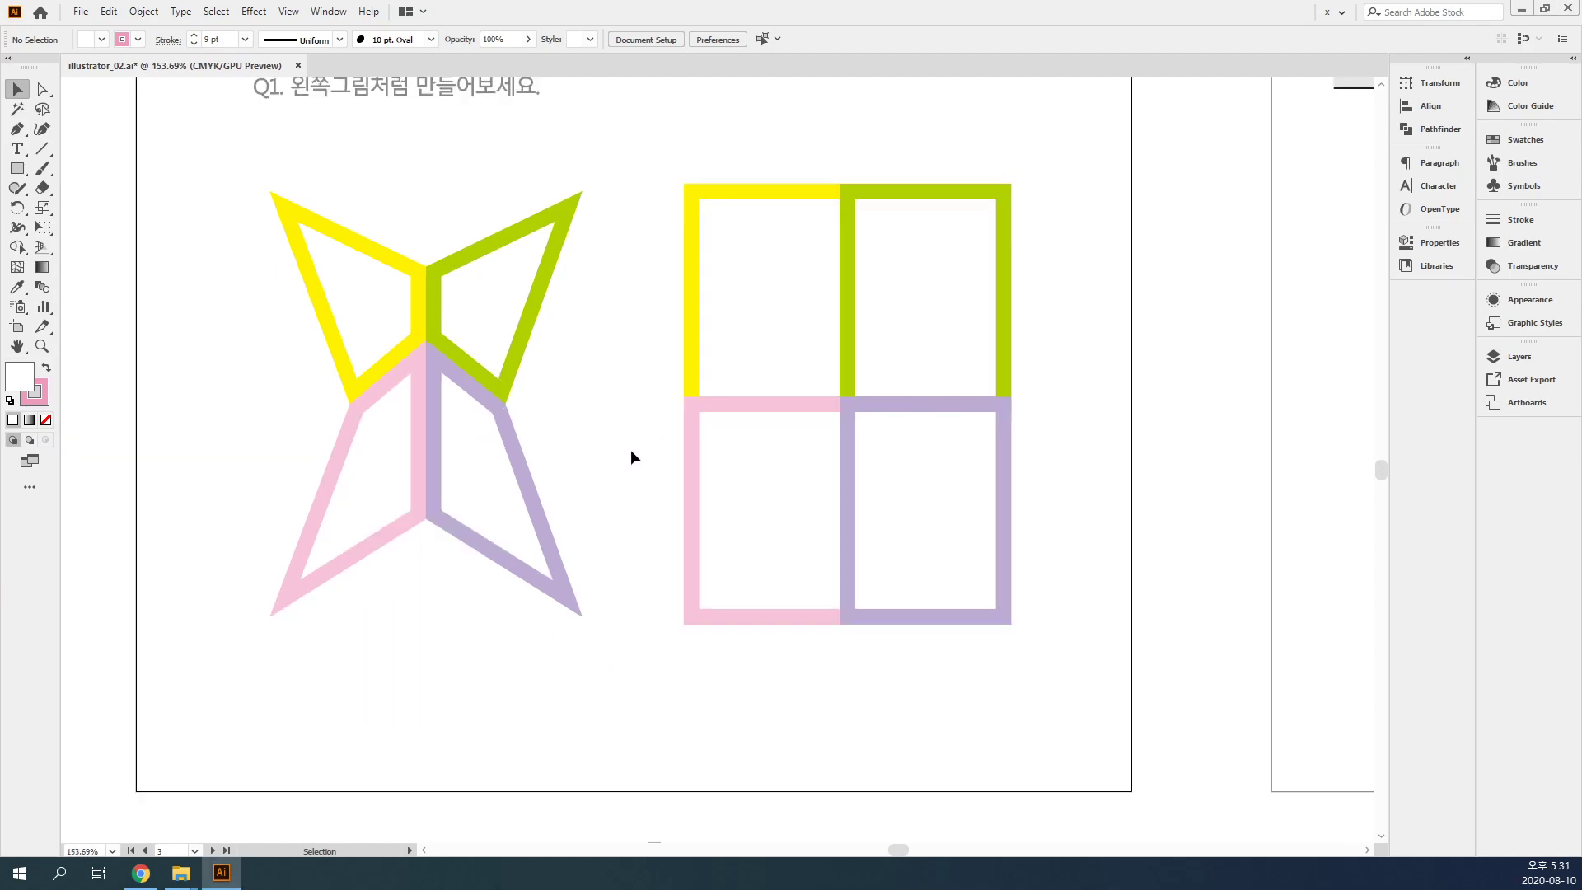
- Lower the shared top-center anchor points of the yellow and green practice rectangles to form a V-shaped top edge
key("a")
mouse_move(823, 154)
left_mouse_down()
mouse_move(866, 220)
mouse_move(852, 269)
left_mouse_up()
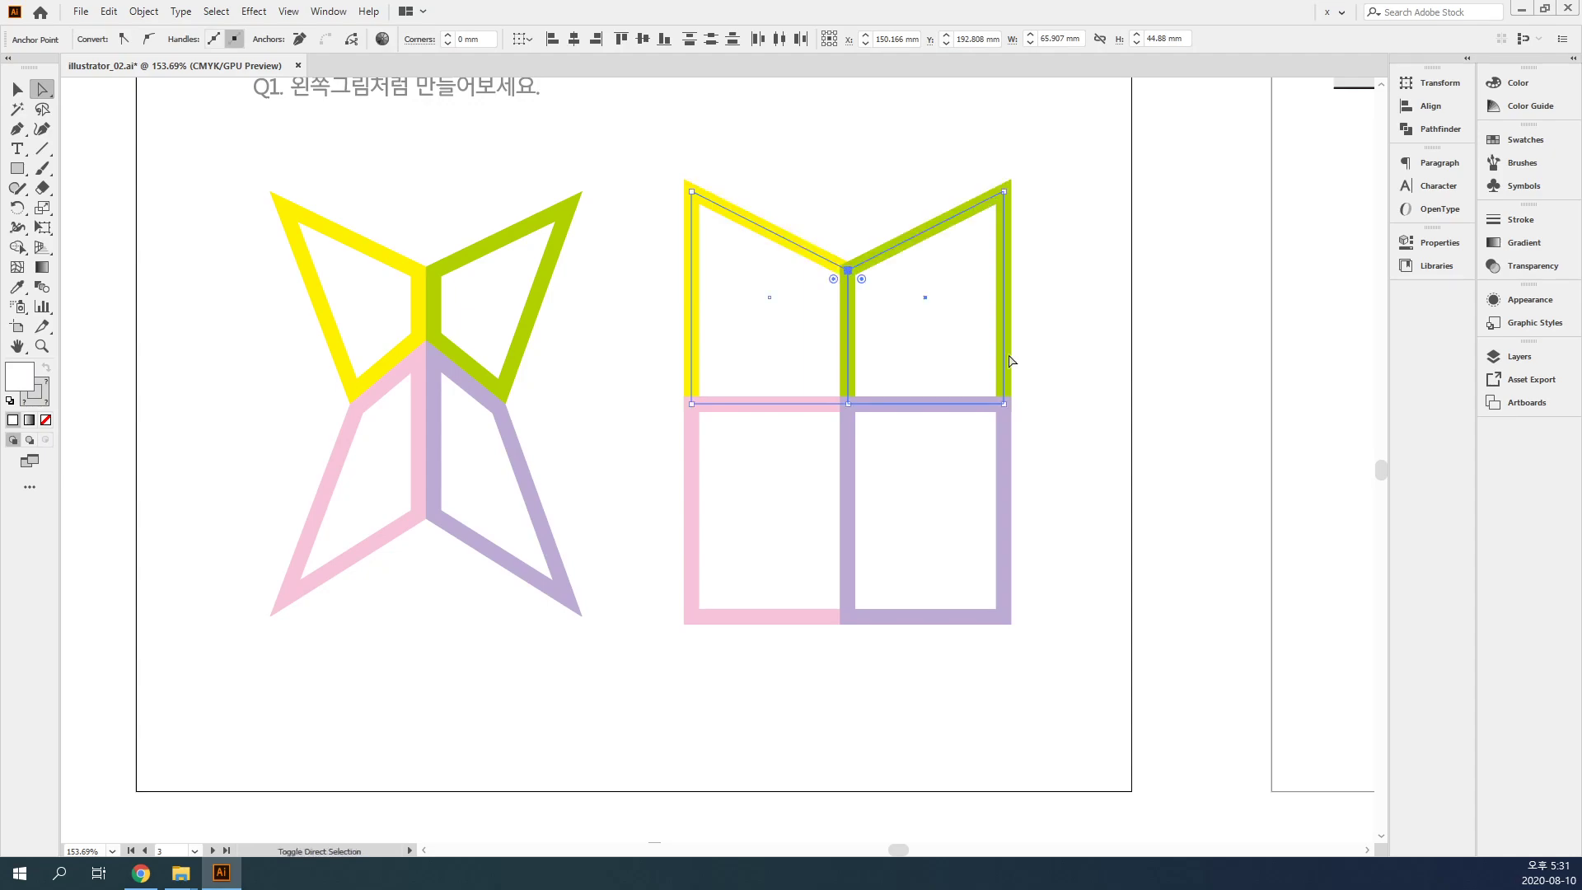
left_click(1053, 383)
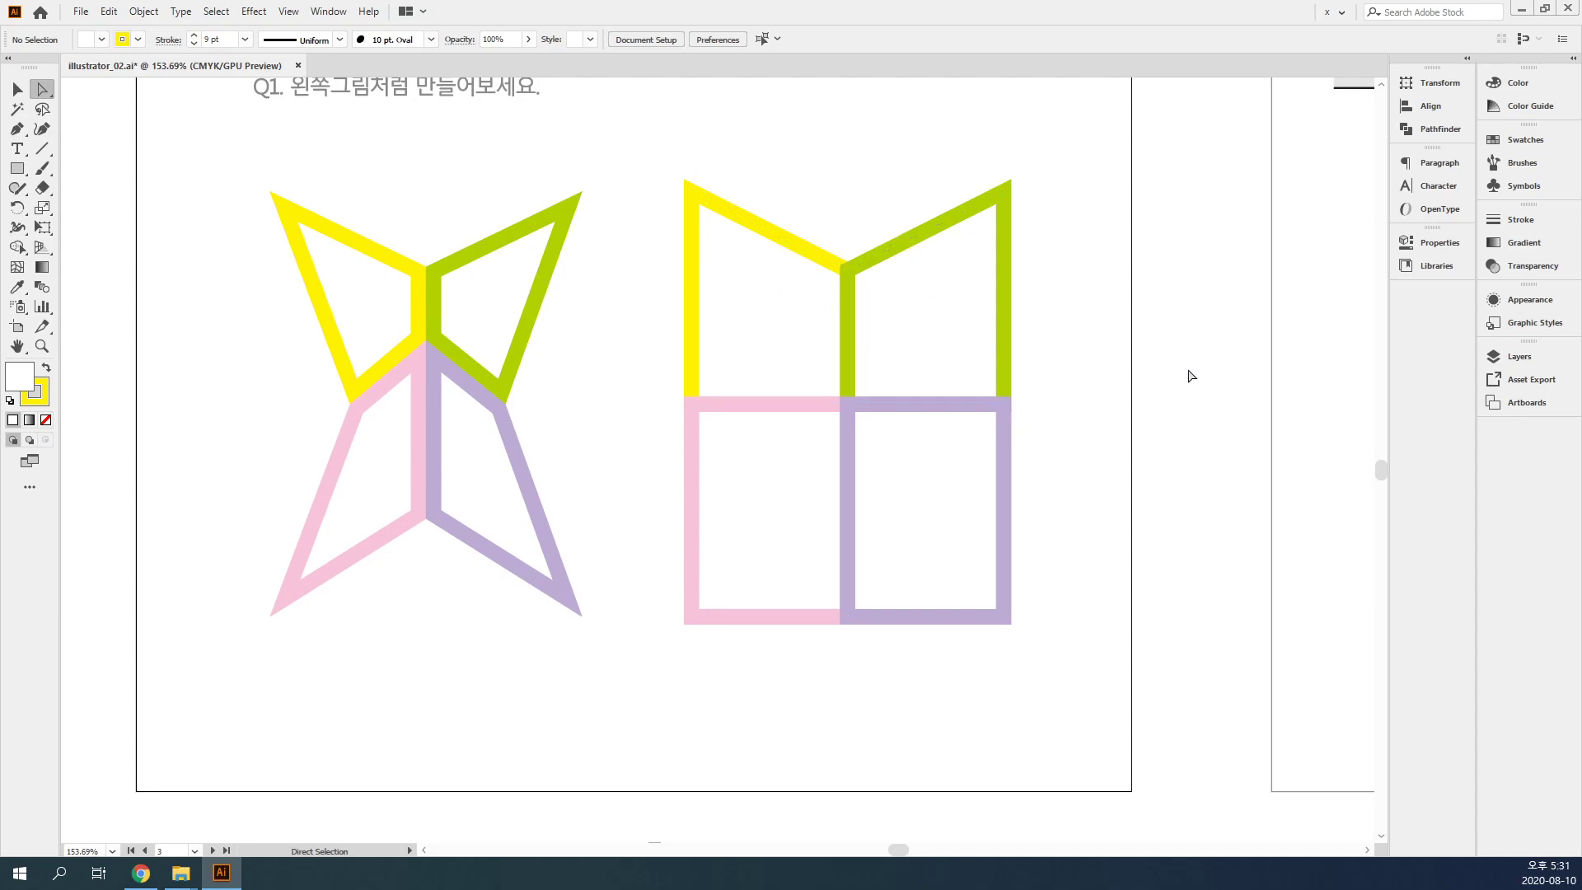
- Move the shared outer anchor points halfway down both sides of the four-shape figure inward, and clear the selection
left_click_drag(692, 404, 736, 406)
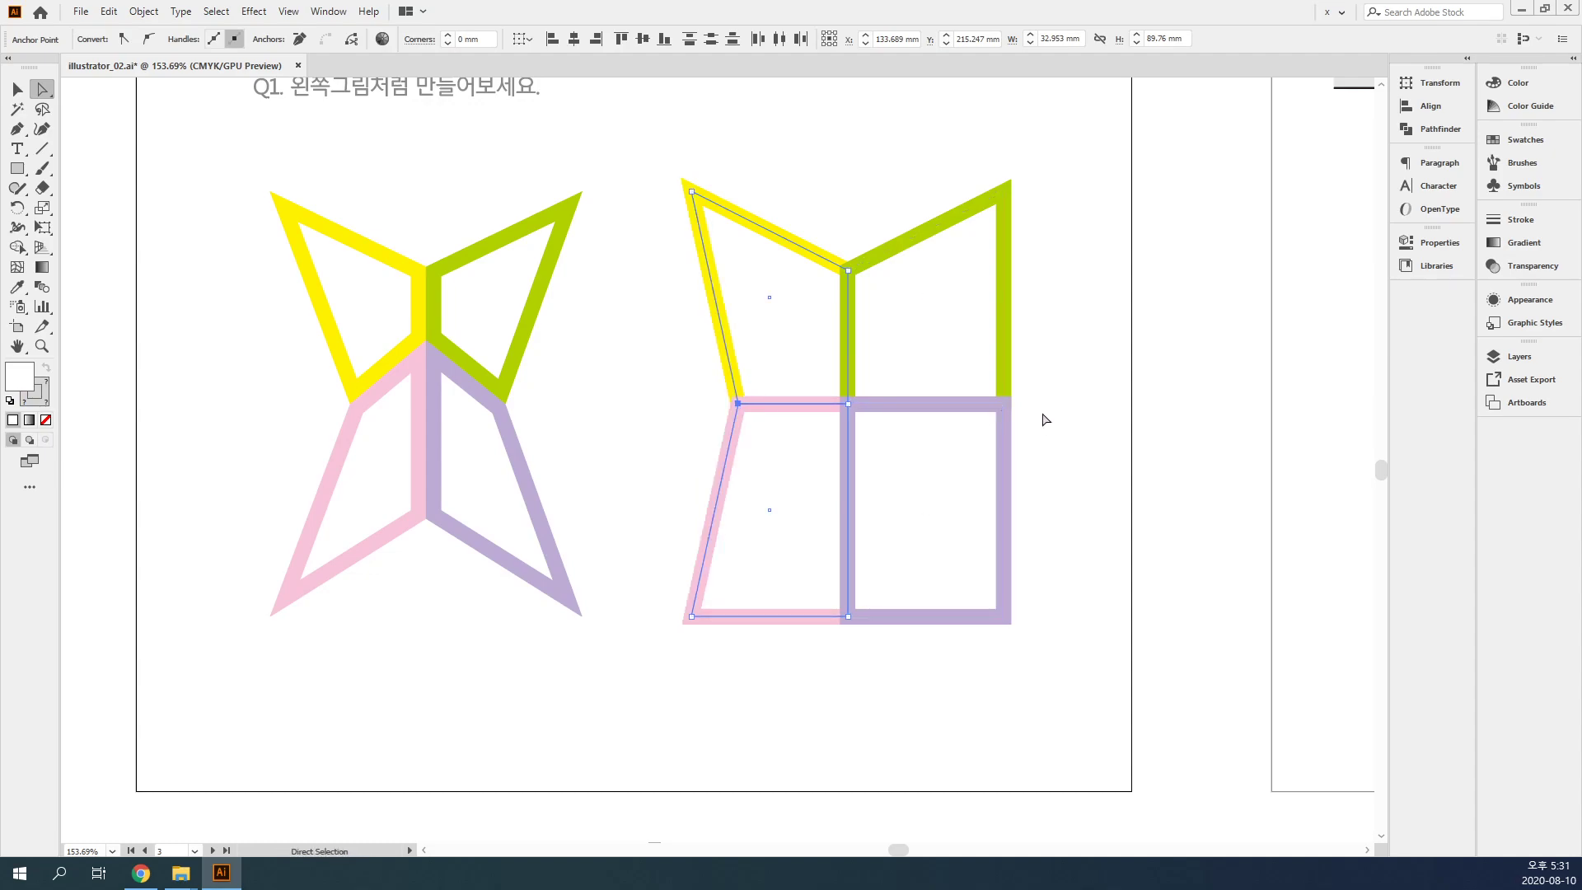
left_click(1003, 403)
left_click_drag(1007, 410, 969, 406)
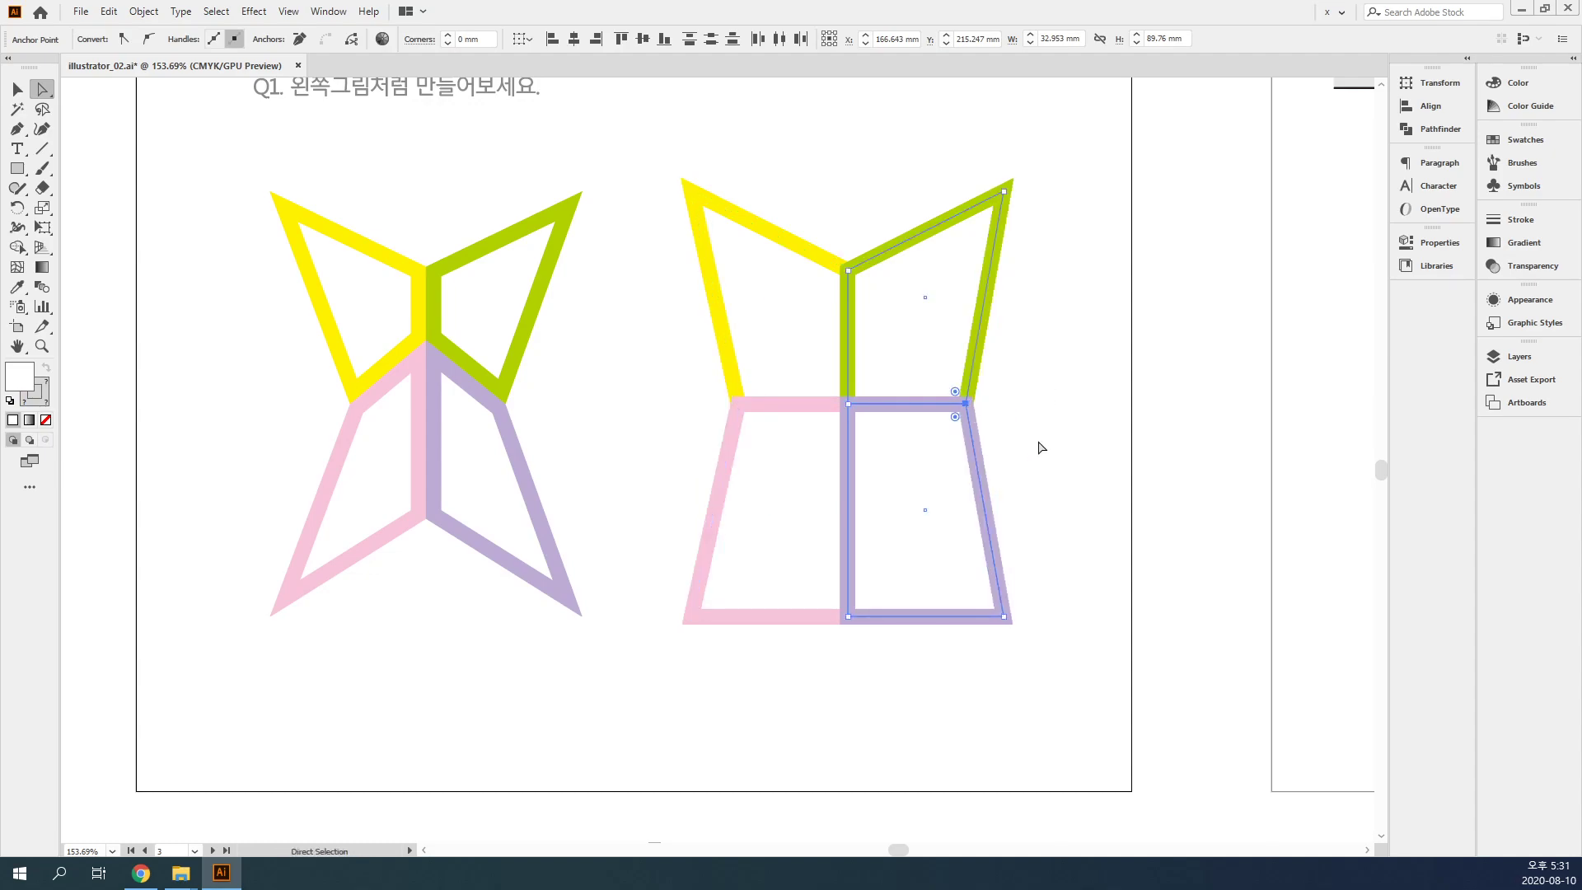
left_click(974, 422)
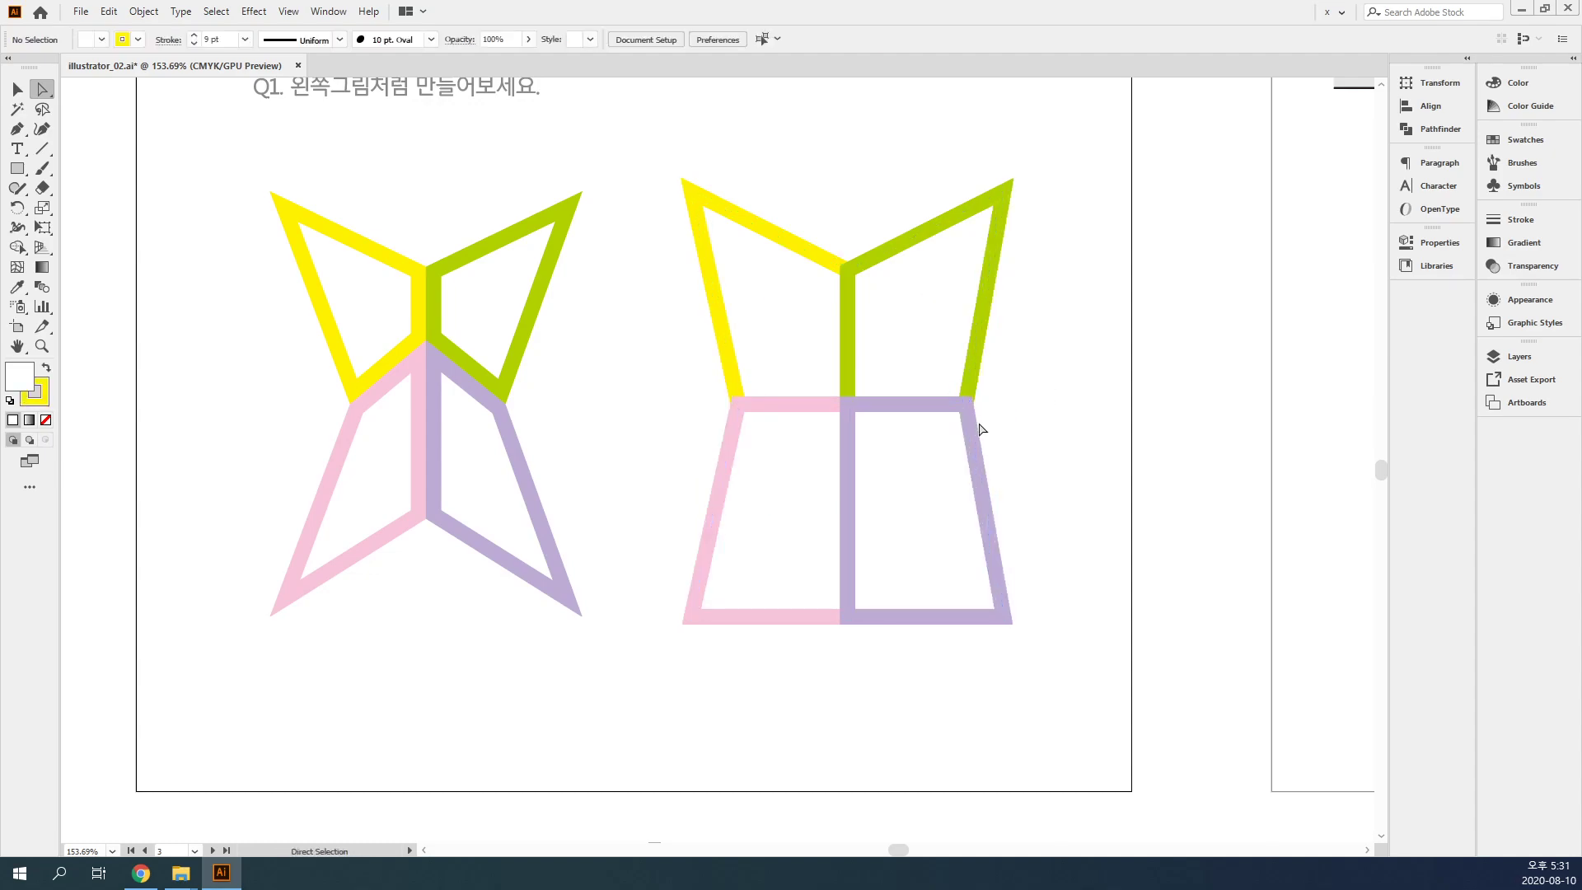
- Try to lower the outer upper anchor points of the pink and purple shapes slightly
left_click(739, 404)
left_click_drag(738, 407, 739, 412)
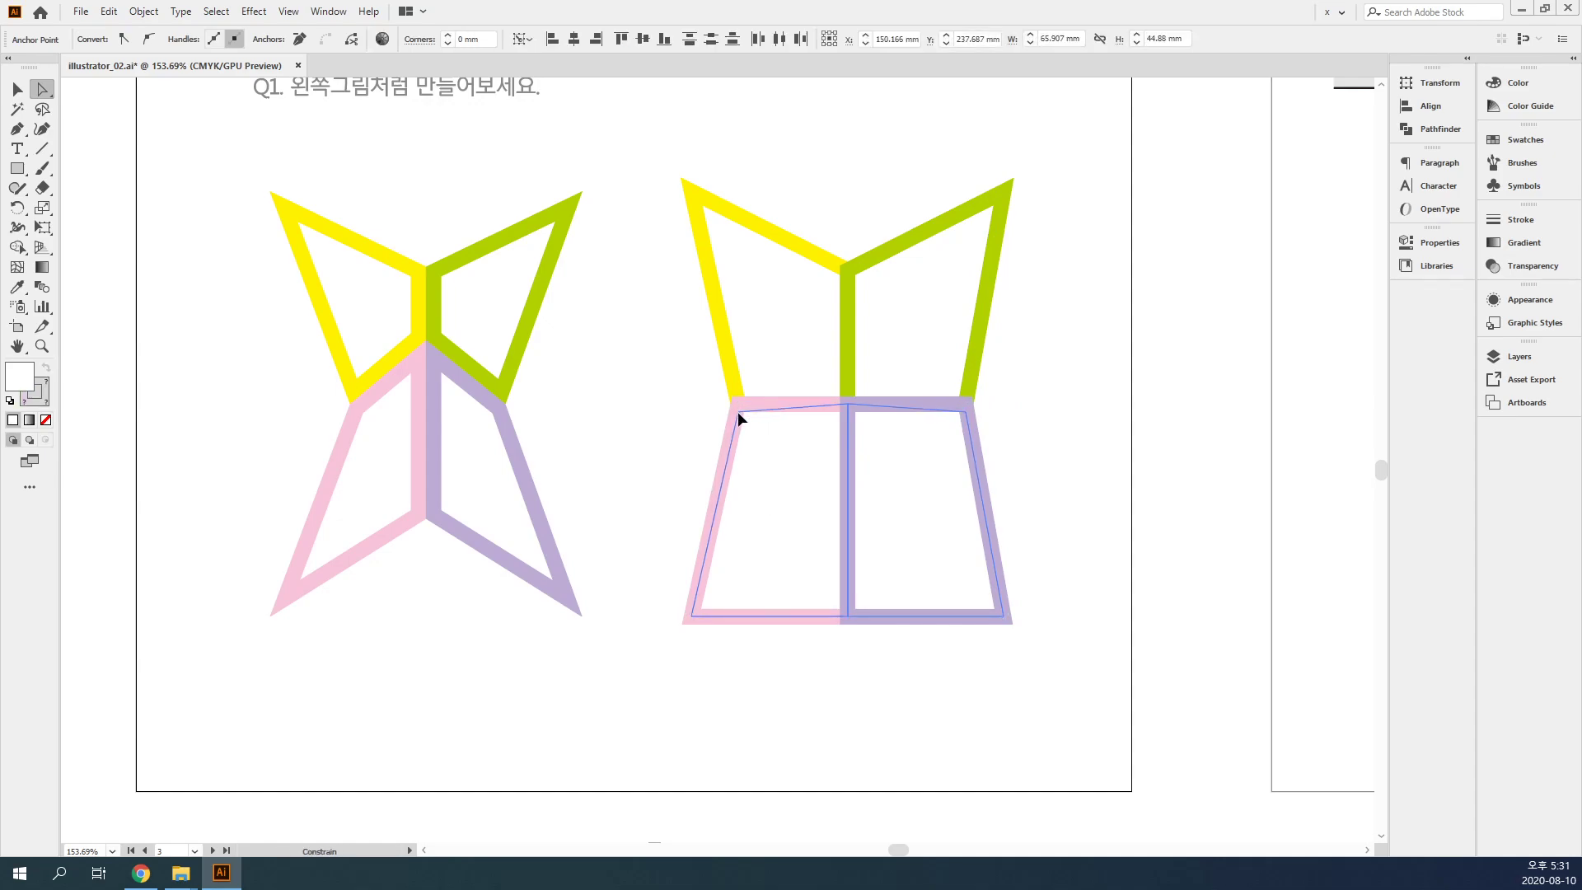
left_click(1110, 445)
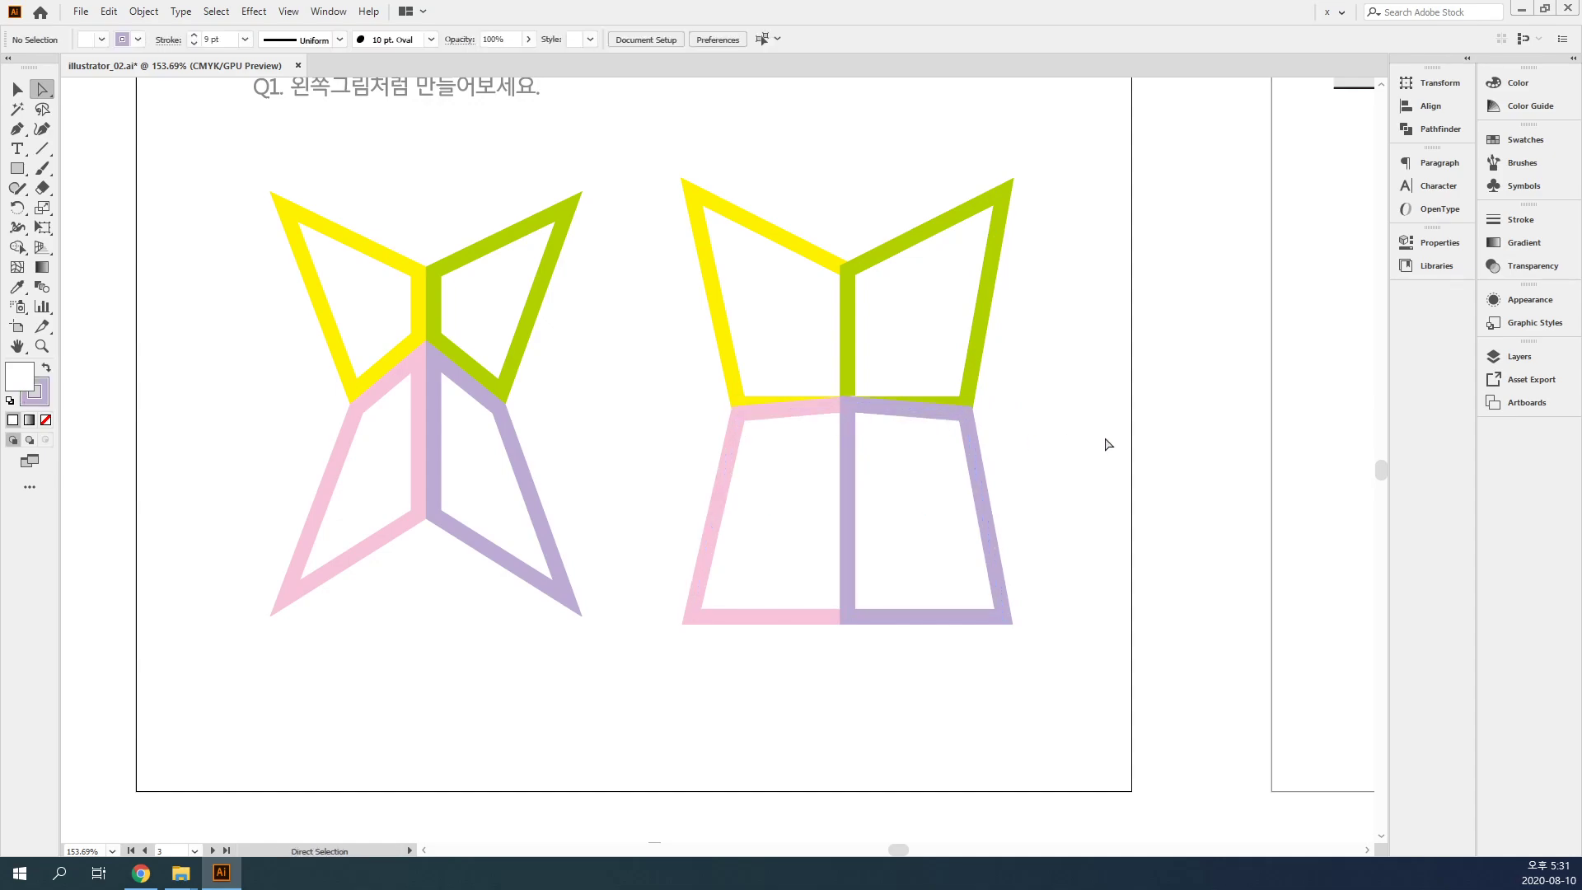
- Undo all anchor point moves back to the four original rectangles and clear the selection
key("ctrl+z")
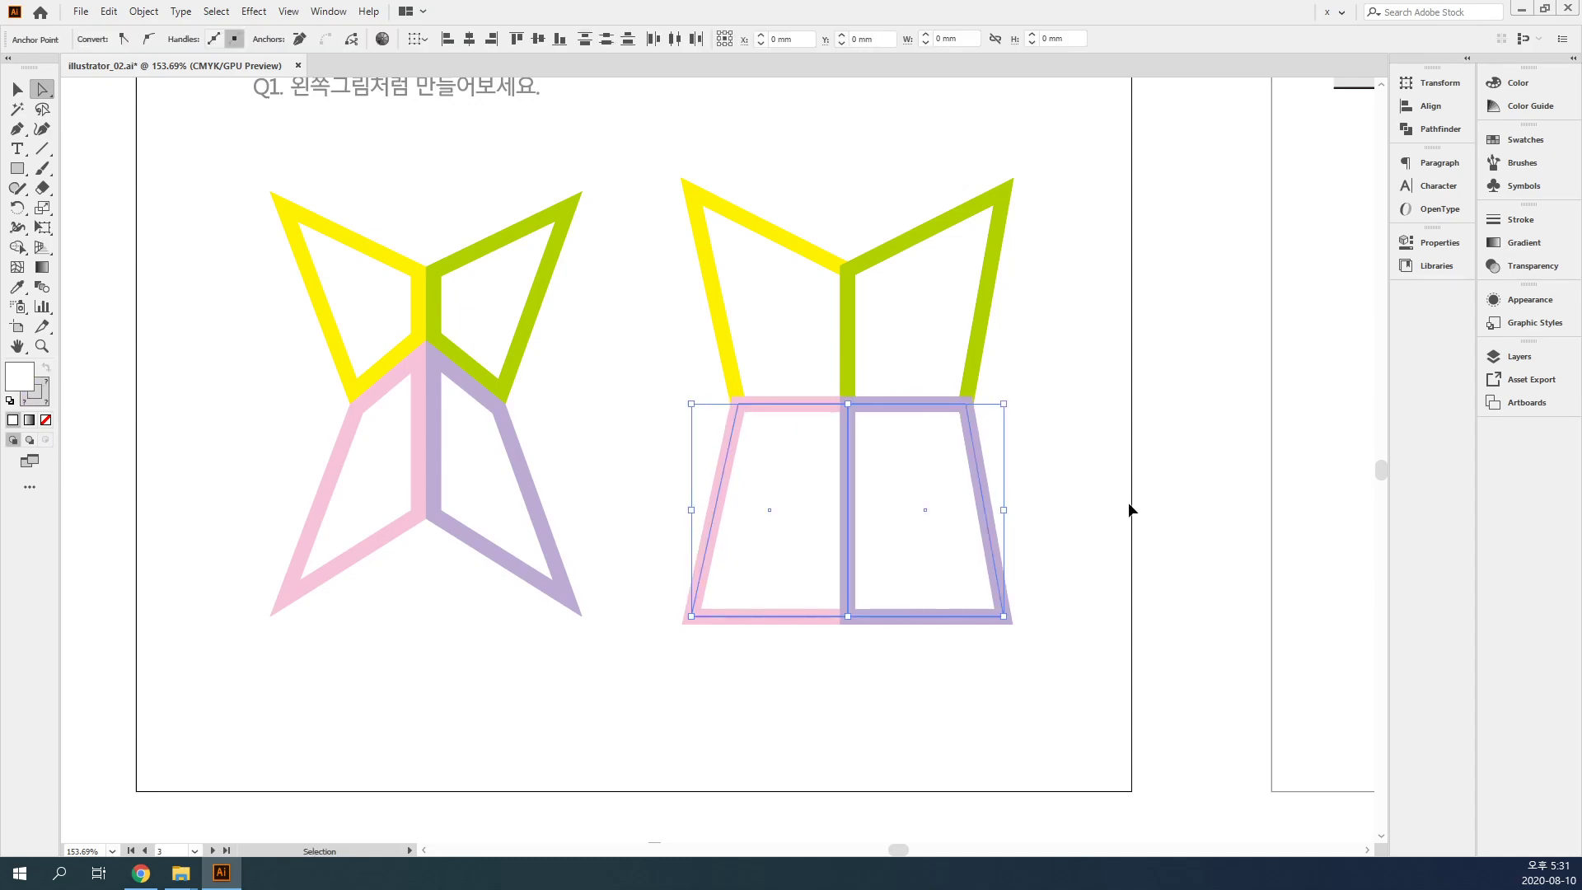
key("ctrl+z")
key("ctrl+z")
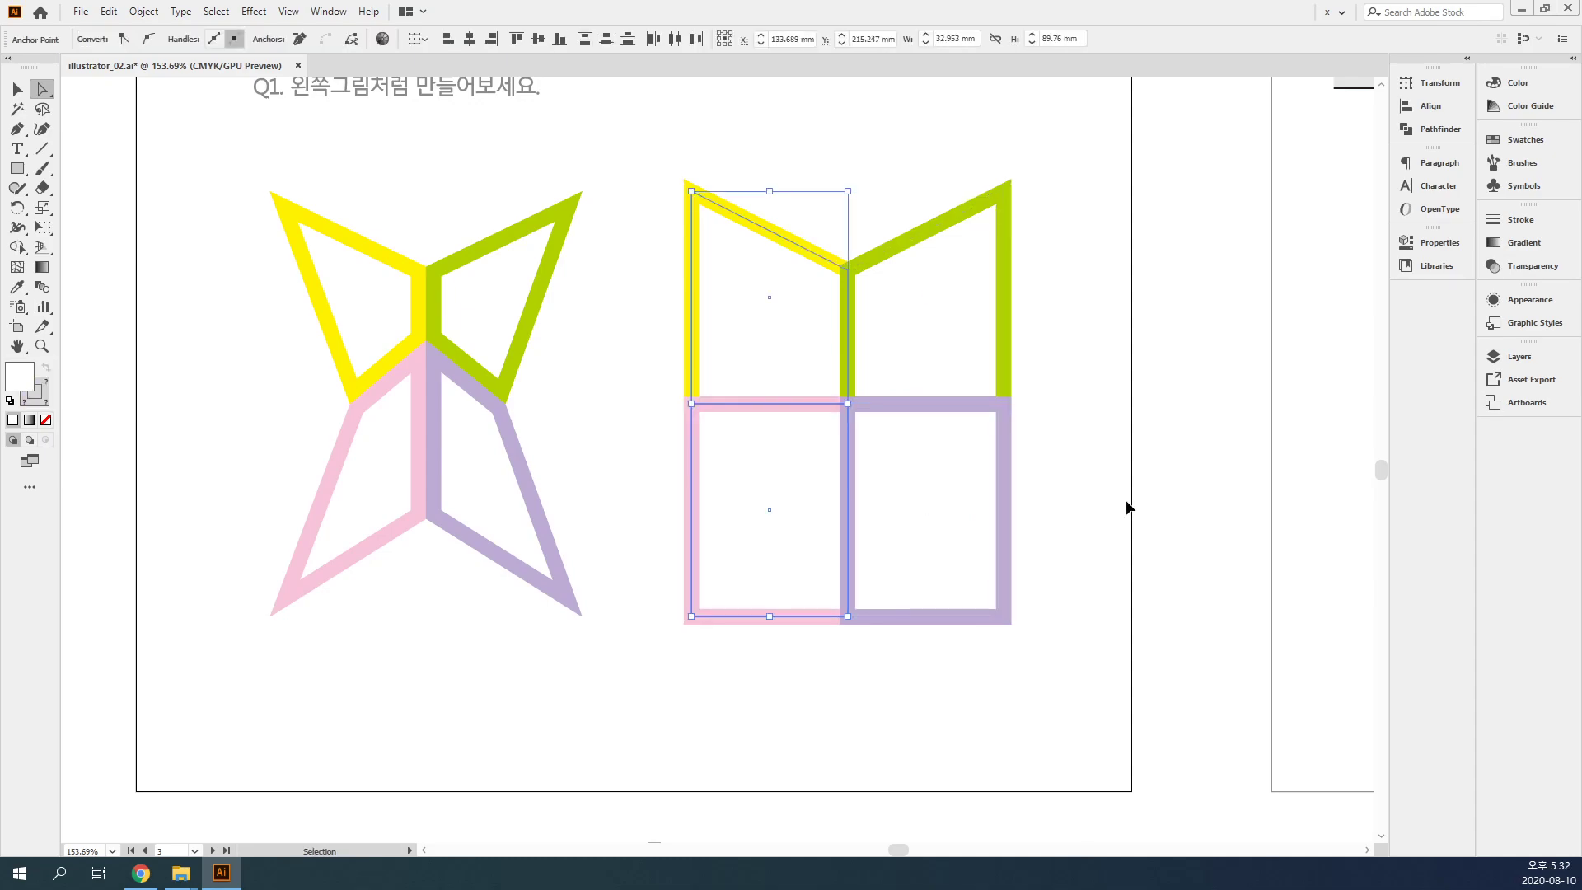
key("ctrl+z")
left_click(1129, 506)
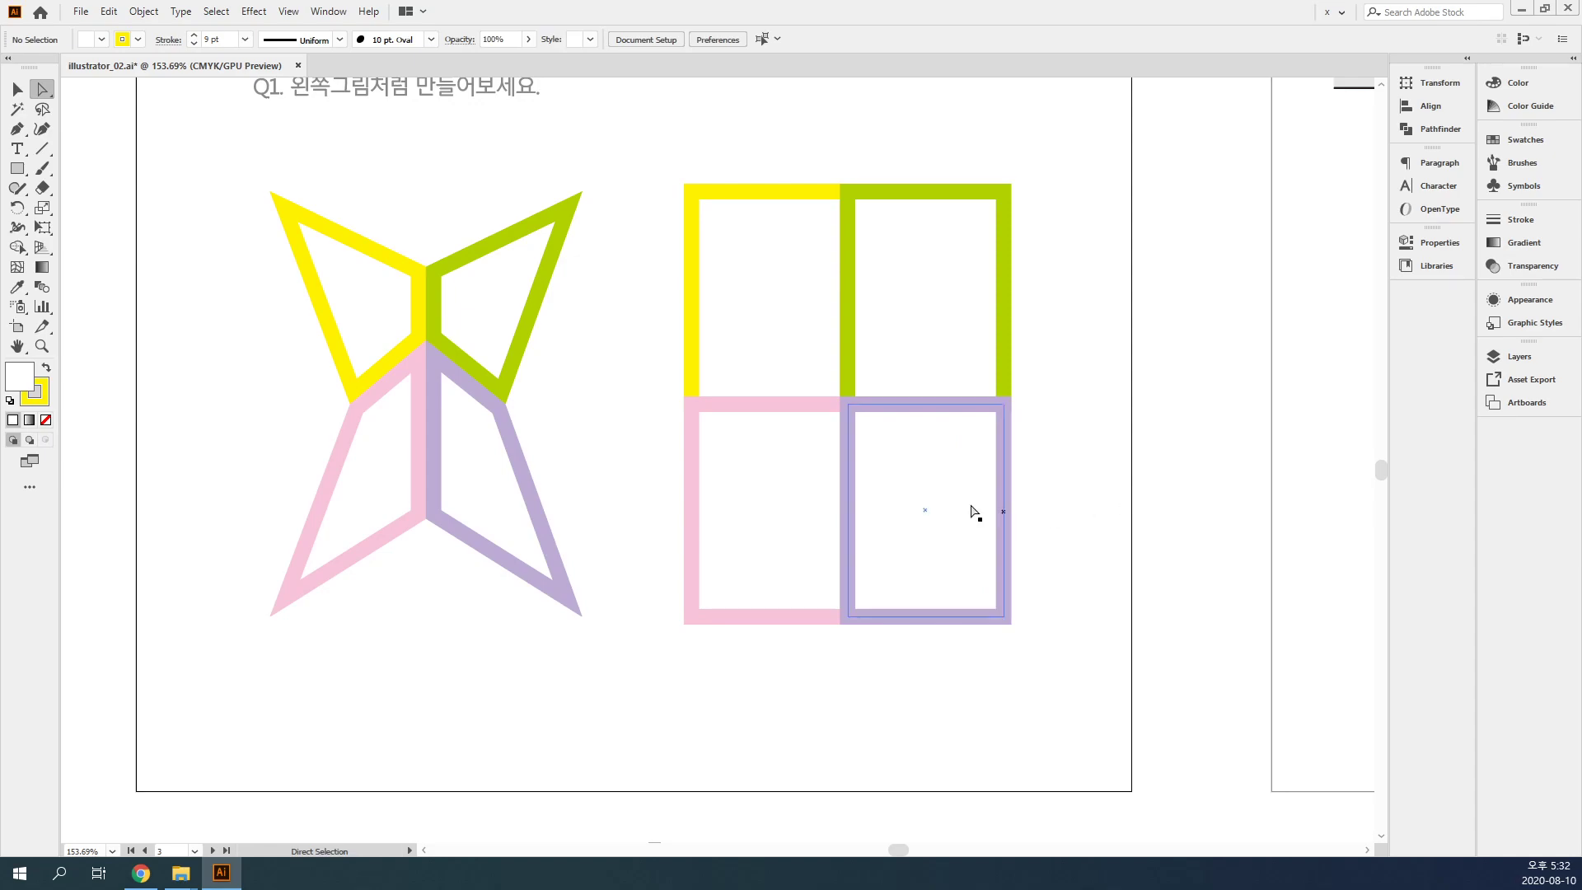
- Select all four practice rectangles and align their strokes to the inside
key("v")
left_click_drag(1102, 628, 703, 472)
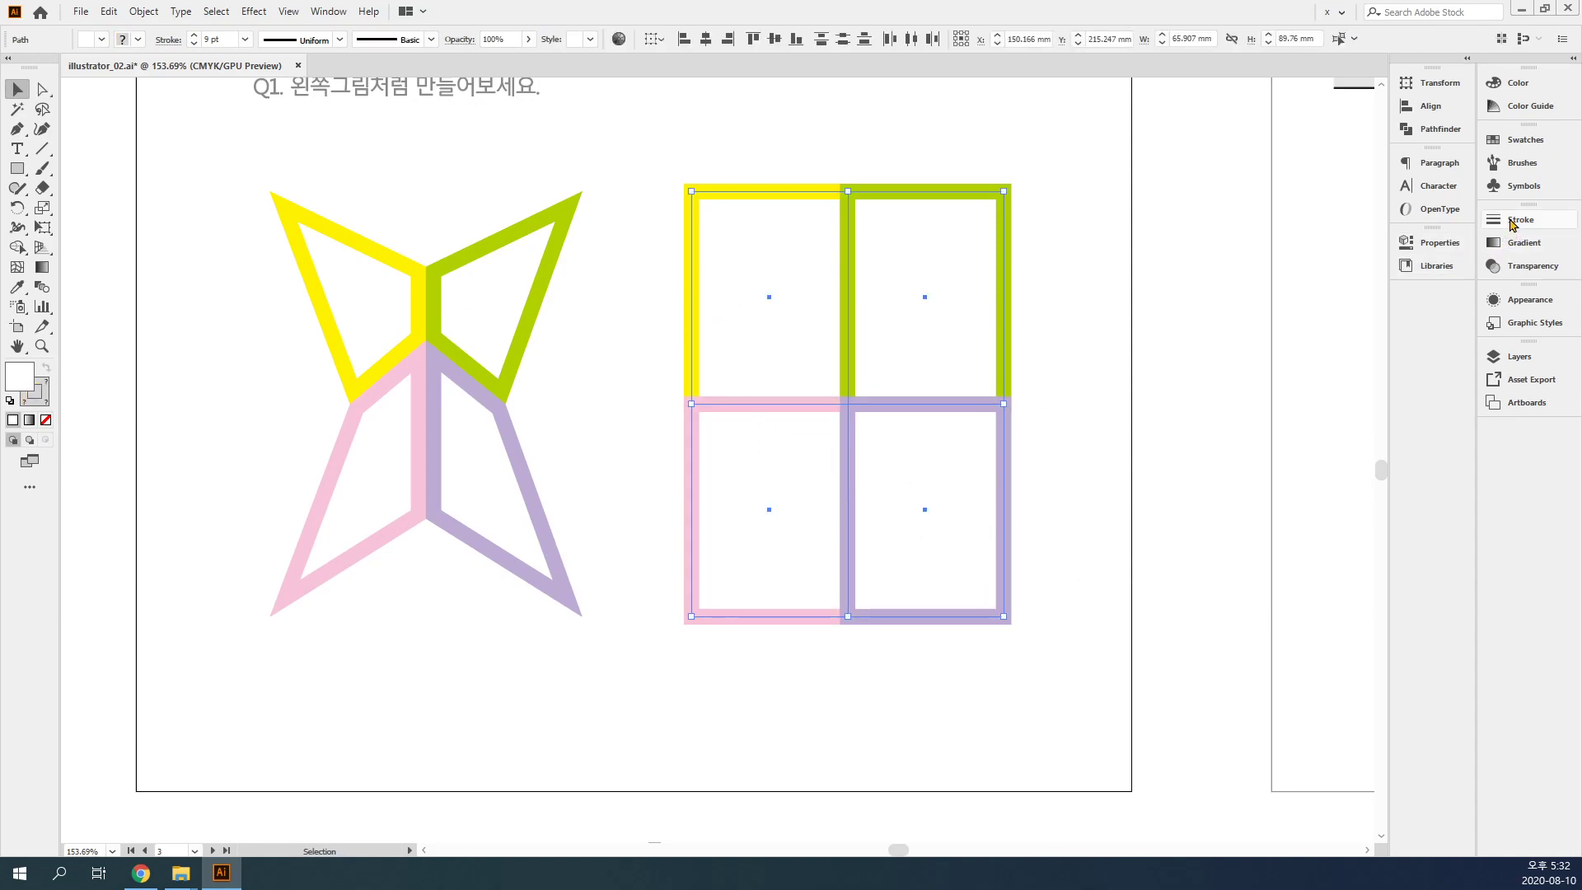
mouse_move(1516, 220)
left_mouse_down()
mouse_move(1225, 248)
mouse_move(1030, 224)
mouse_move(1117, 197)
left_mouse_up()
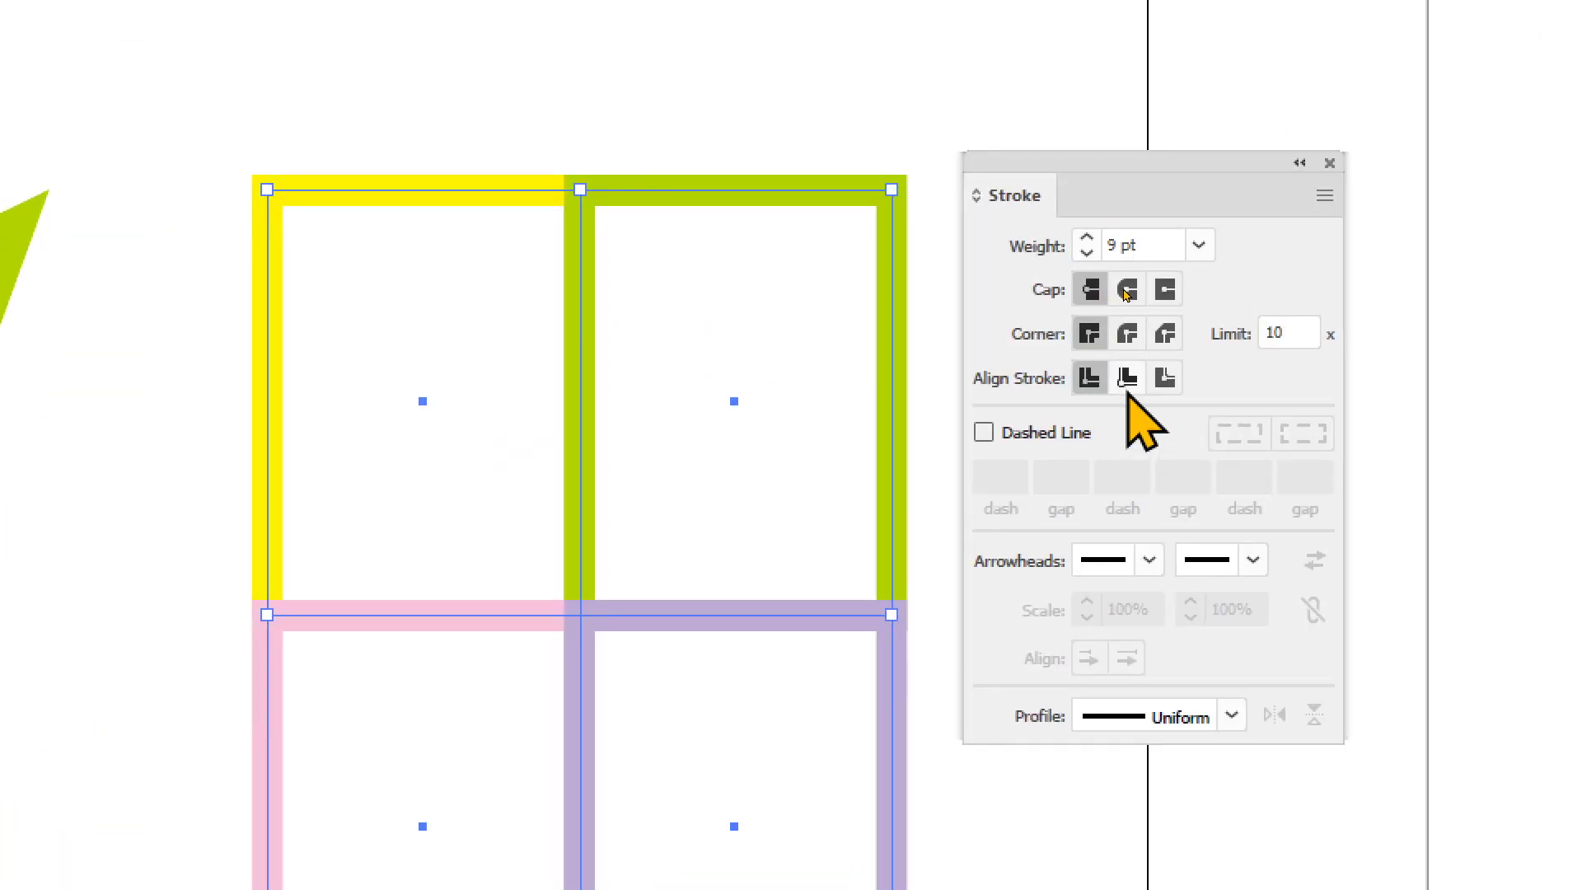
left_click(1128, 379)
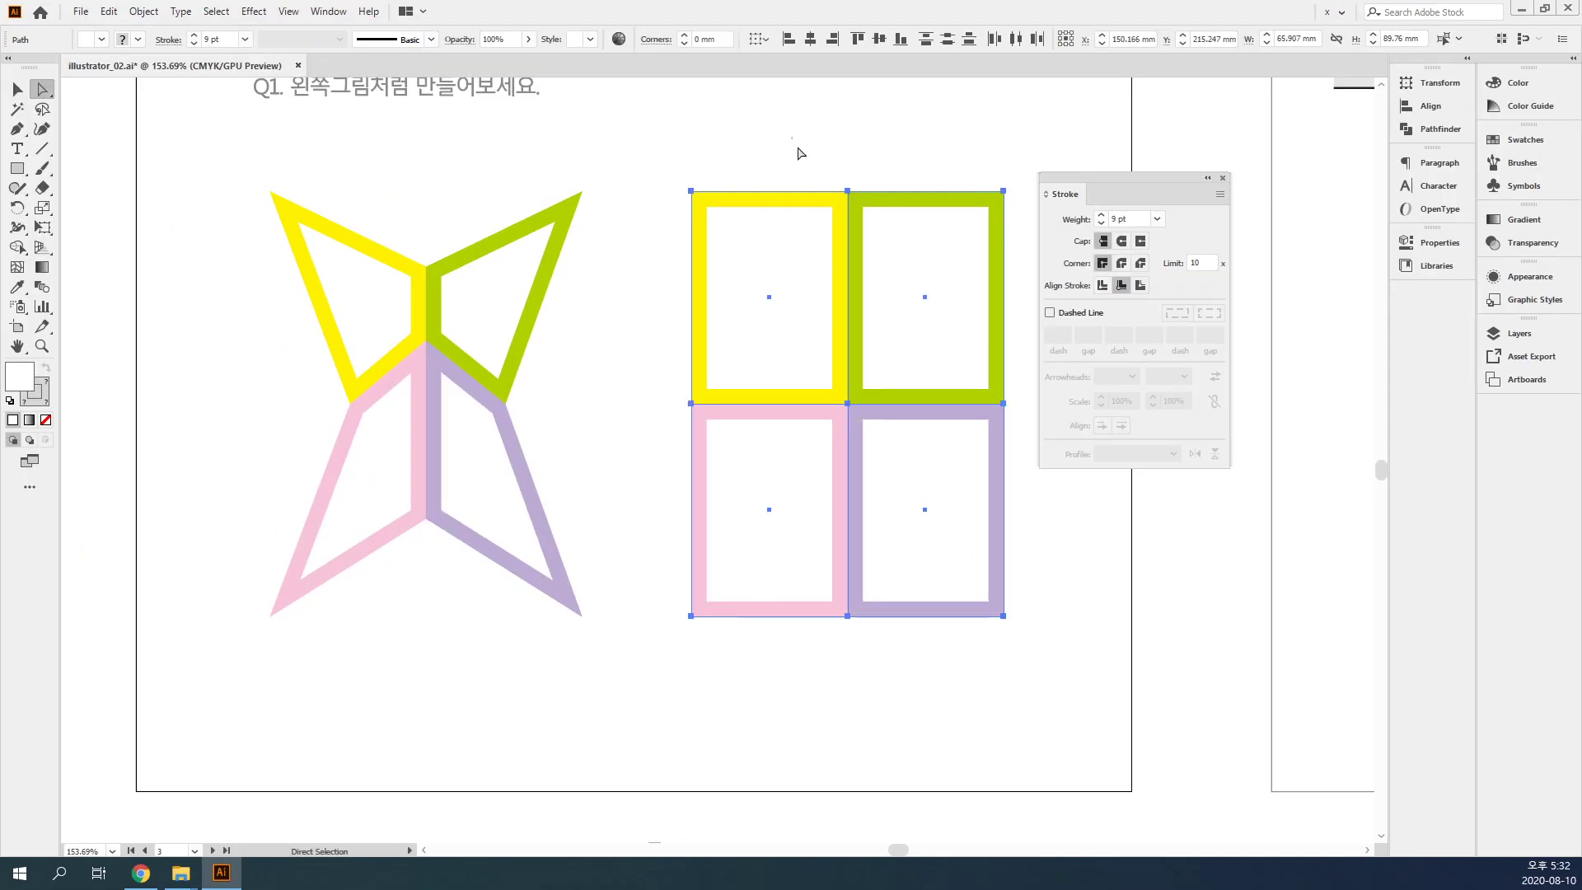
- Lower the shared top-center anchor points of the yellow and green shapes and move the shared outer anchor points on both sides inward
left_click_drag(792, 138, 847, 261)
left_click_drag(640, 348, 750, 435)
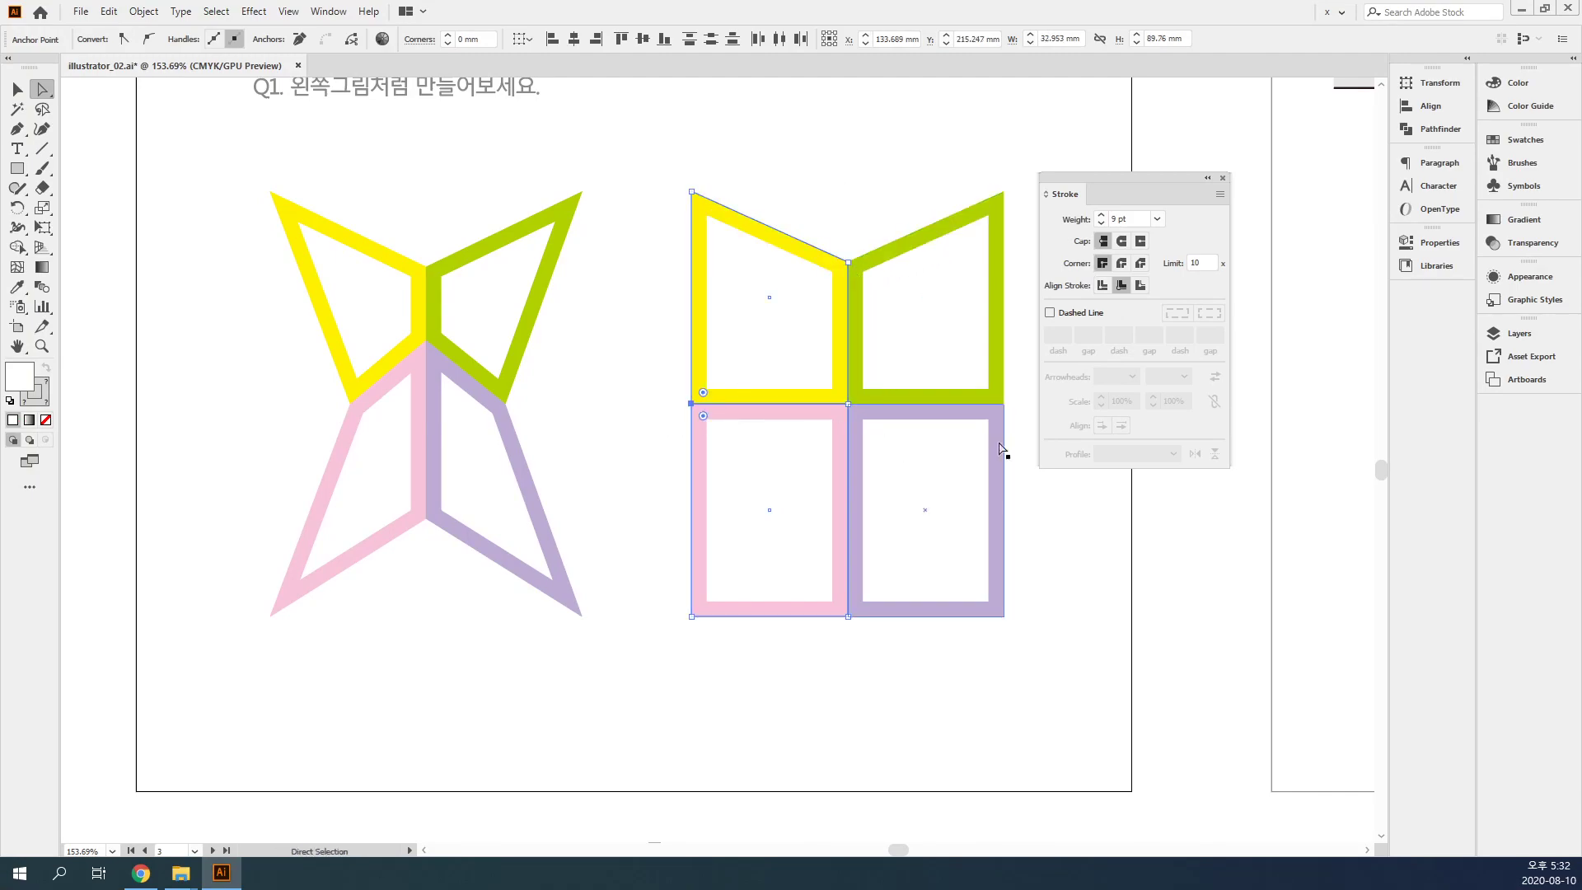
left_click_drag(1017, 432, 925, 403)
key("s")
key("a")
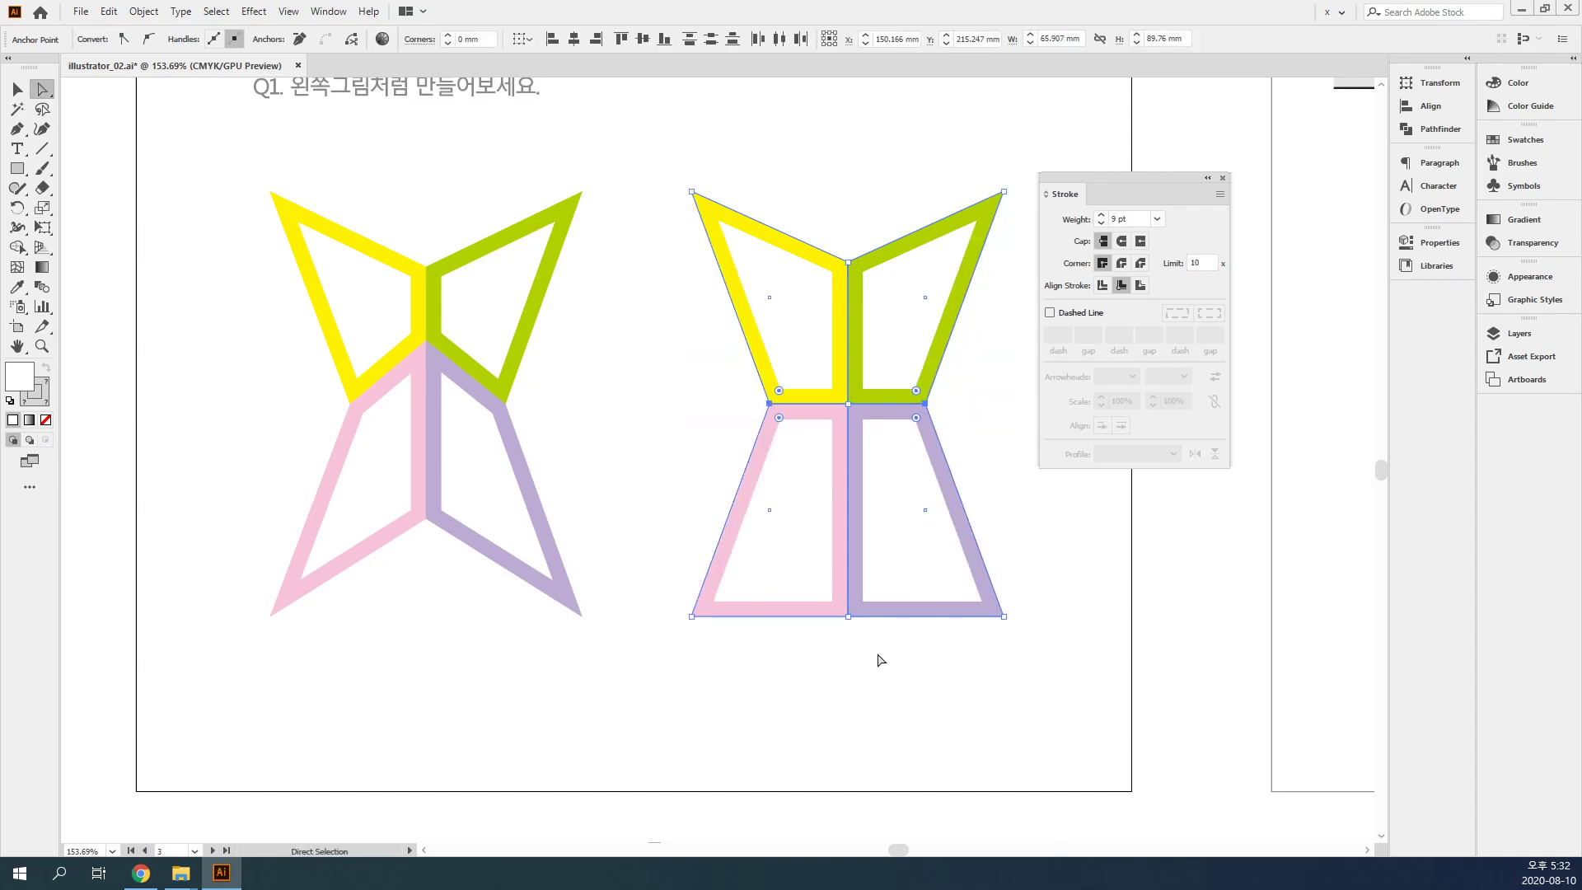
- Switch the document to outline view and clear the anchor point selection
left_click_drag(882, 664, 838, 394)
key("ctrl+y")
left_click(947, 689)
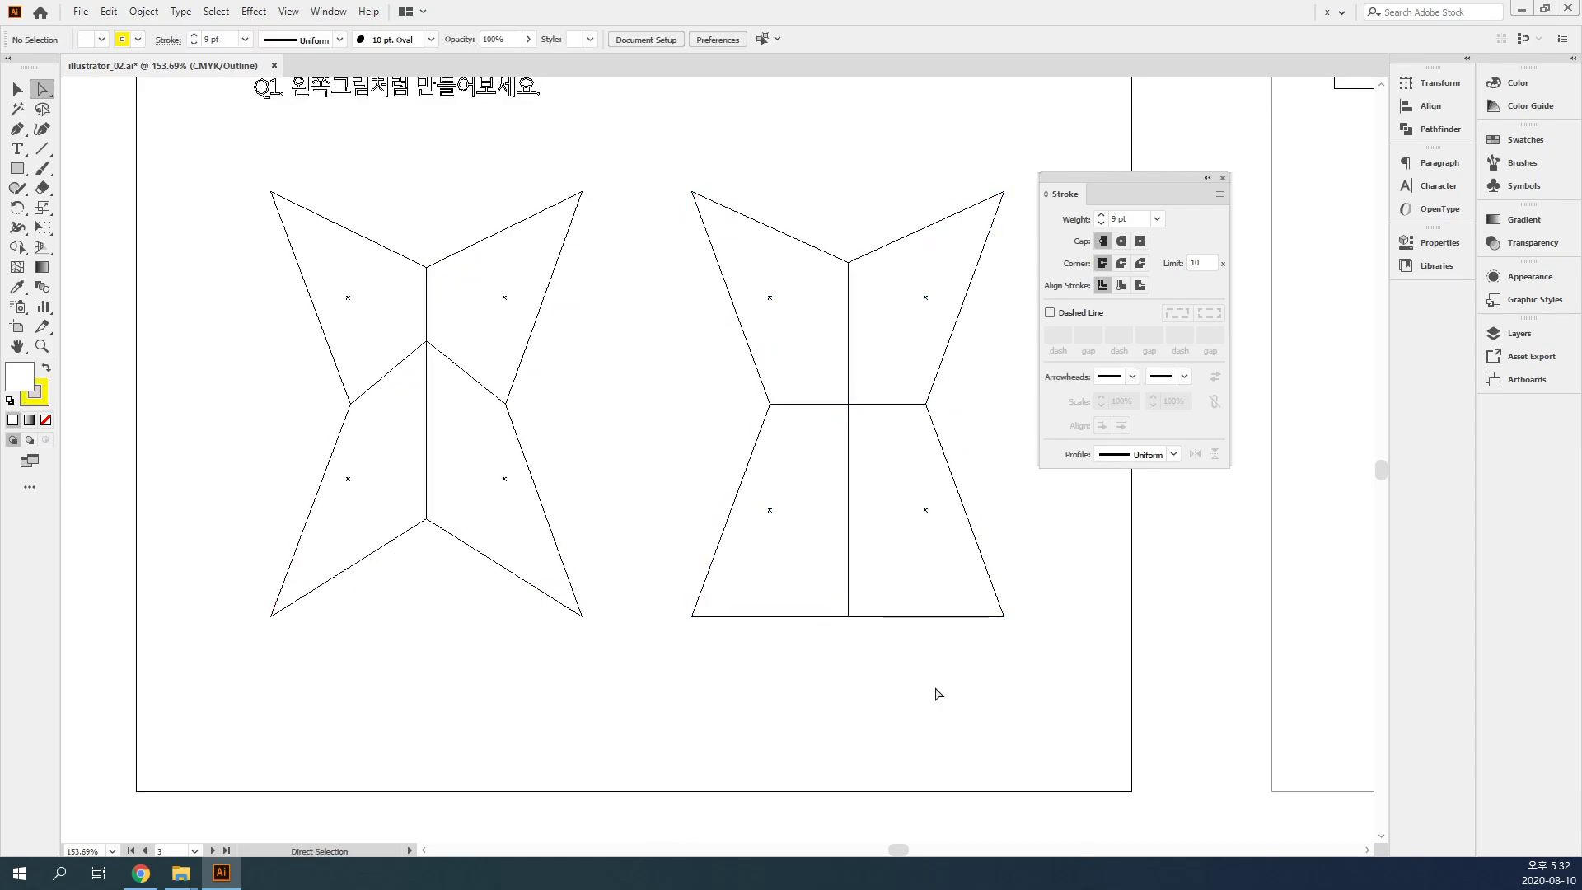
- Raise the shared middle and bottom-center anchor points of the four shapes together, and return the document to preview view
left_click_drag(882, 664, 851, 343)
left_click(898, 662)
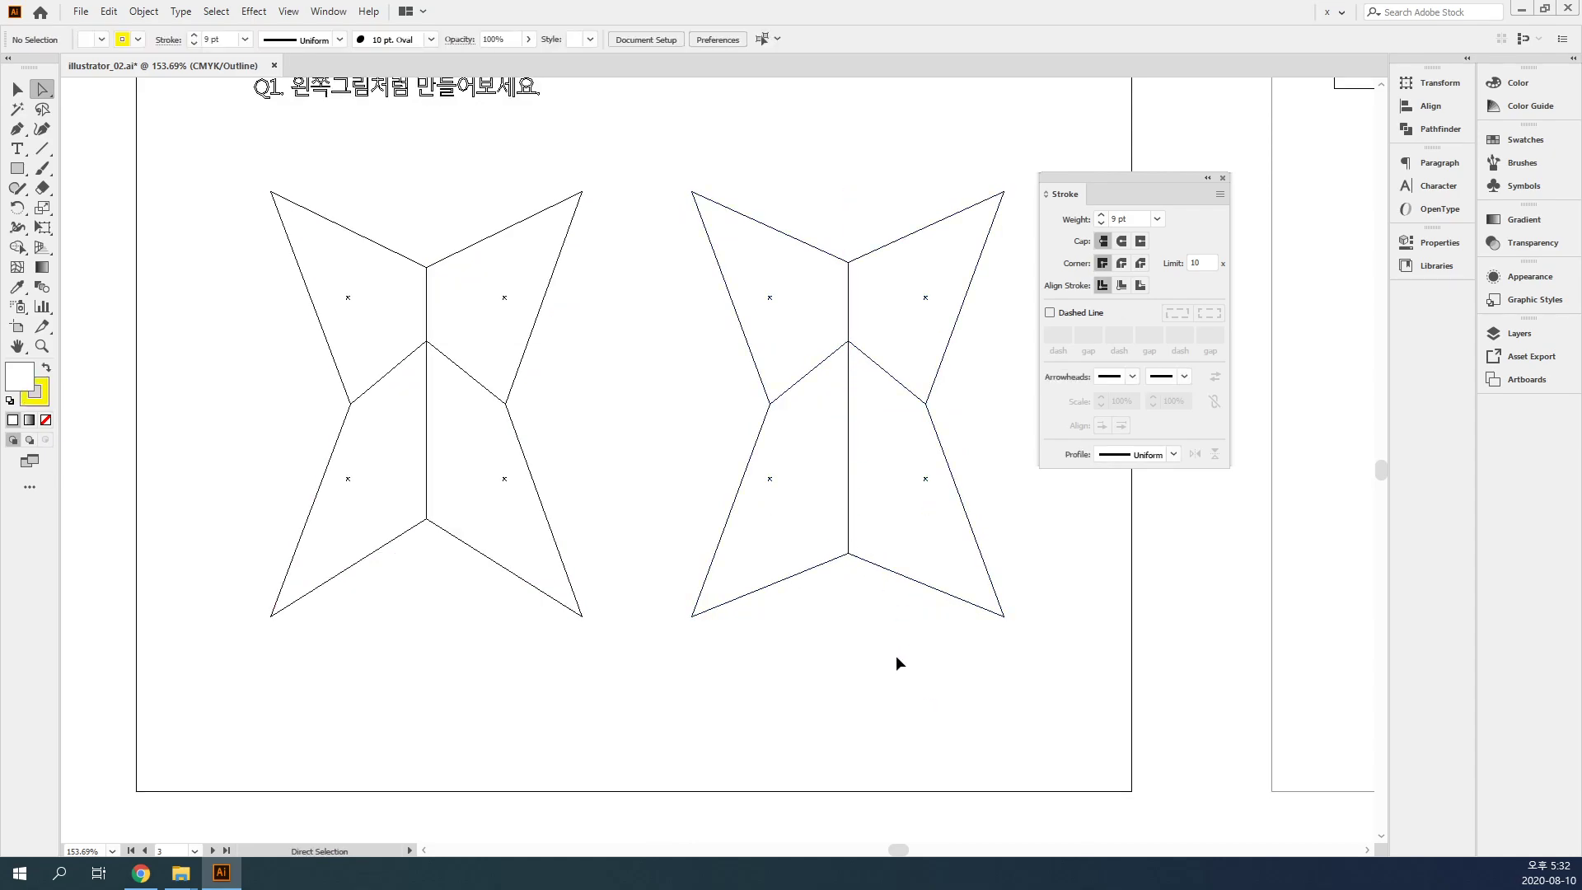
key("ctrl+y")
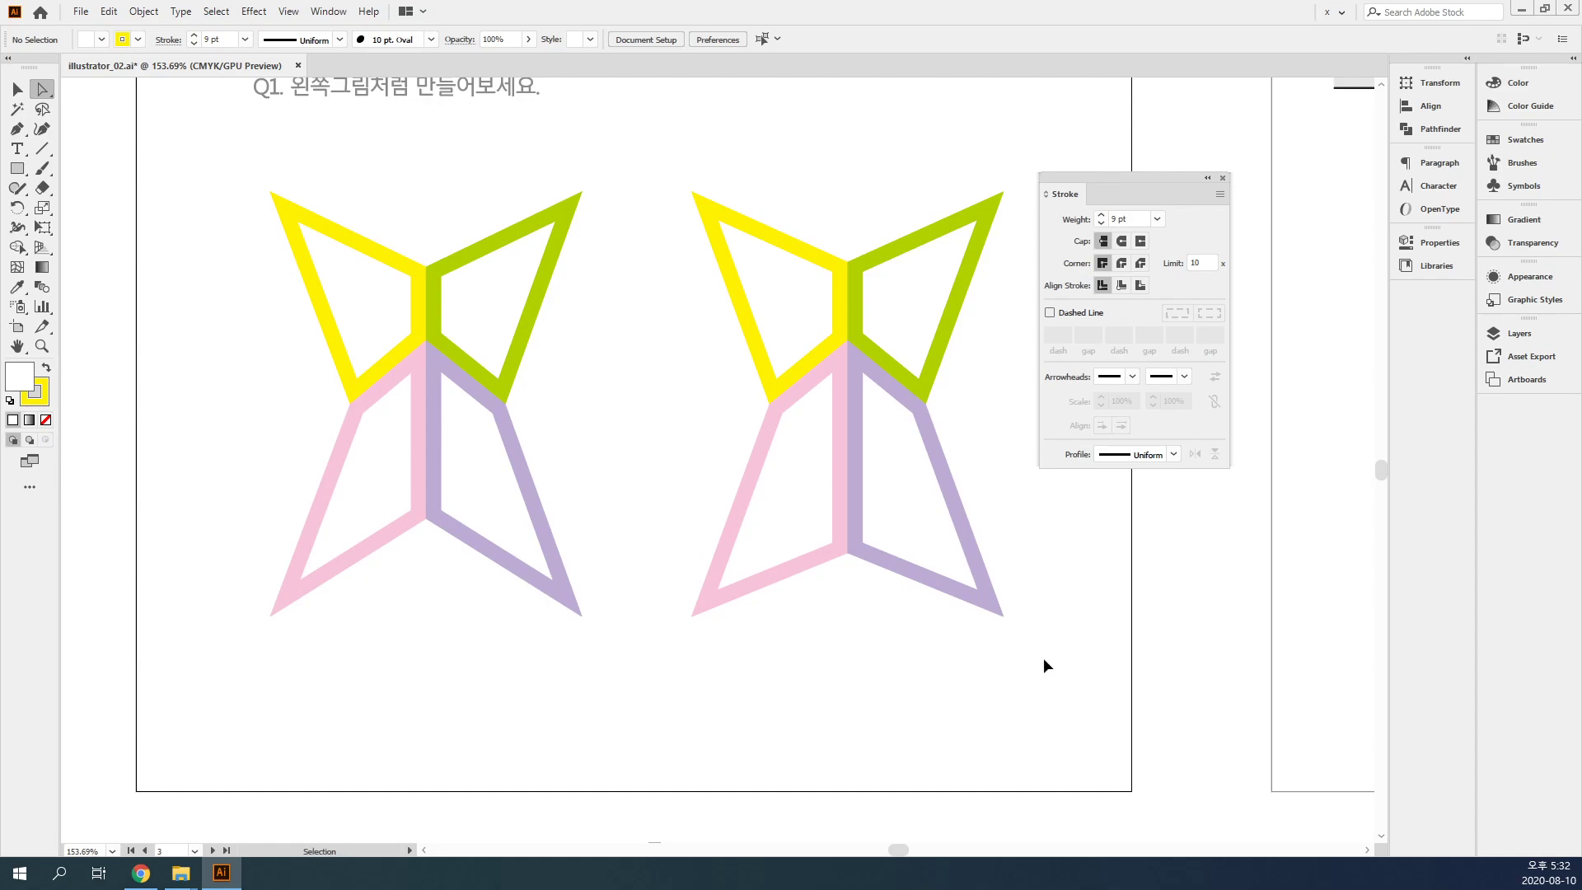
key("ctrl+1")
- Undo the butterfly reshaping and the inside stroke alignment back to the four original rectangles, and clear the selection
left_click(769, 442)
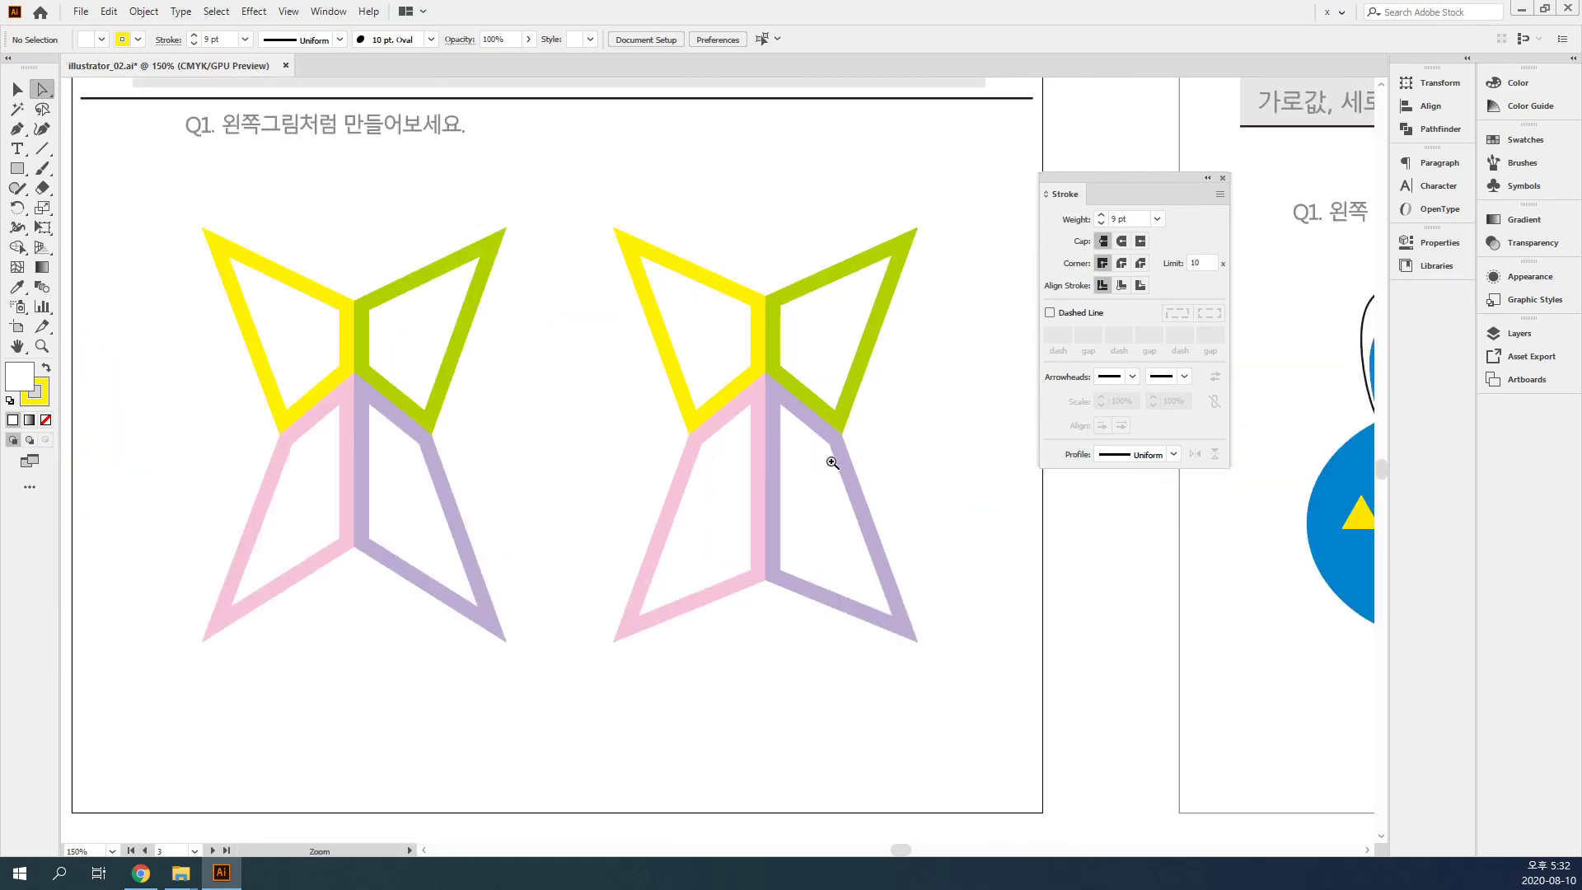
left_click(833, 459)
key("ctrl+z")
key("ctrl+z")
key("ctrl+z")
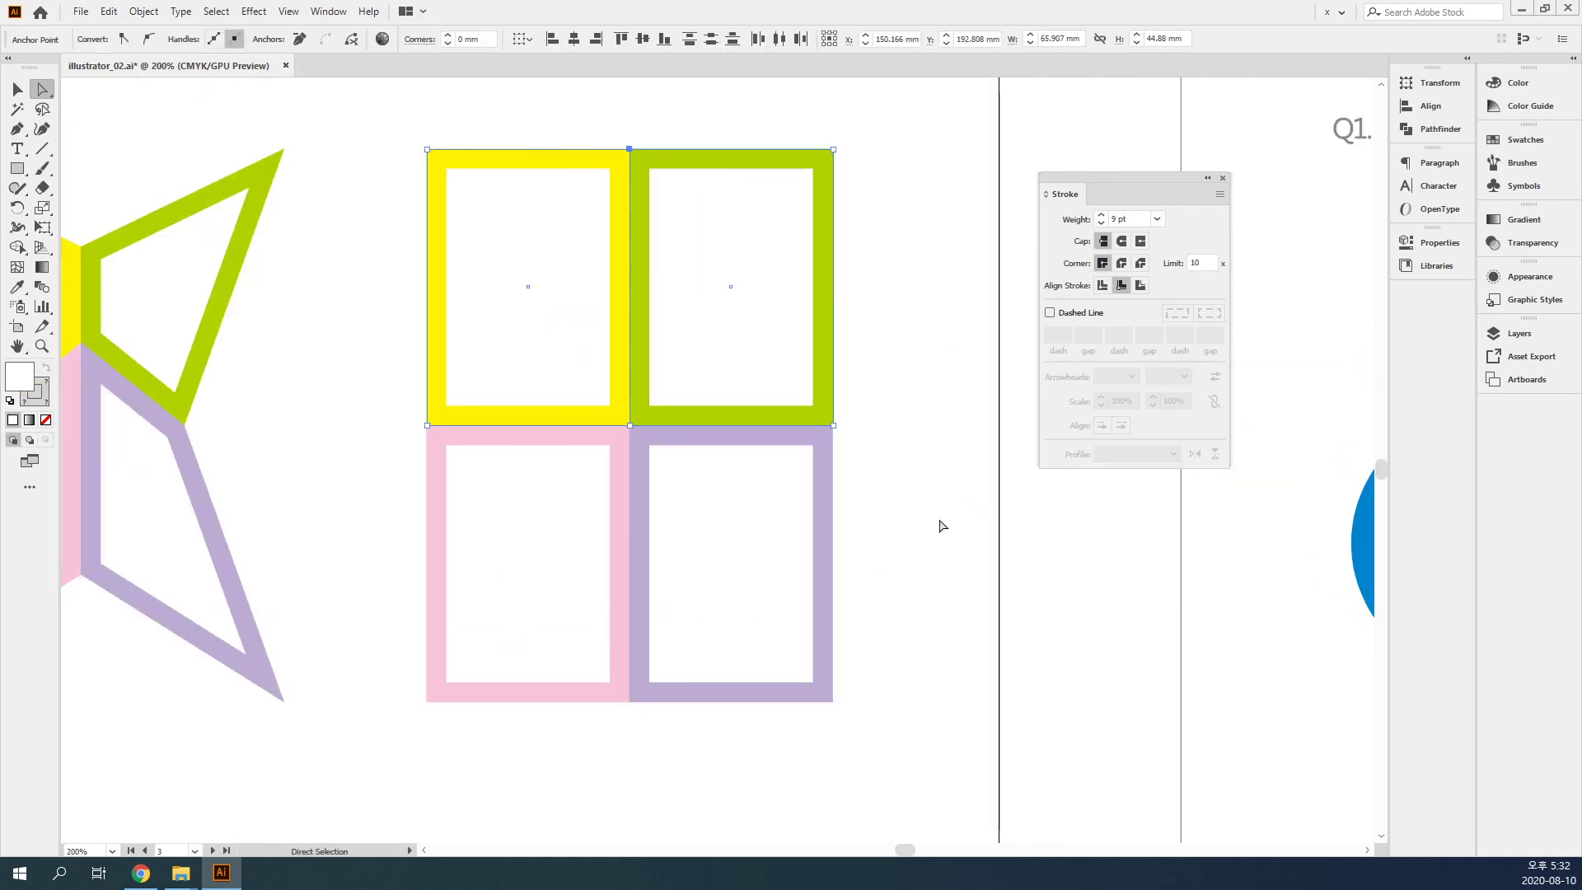
left_click(940, 526)
scroll(944, 495, "left", 1)
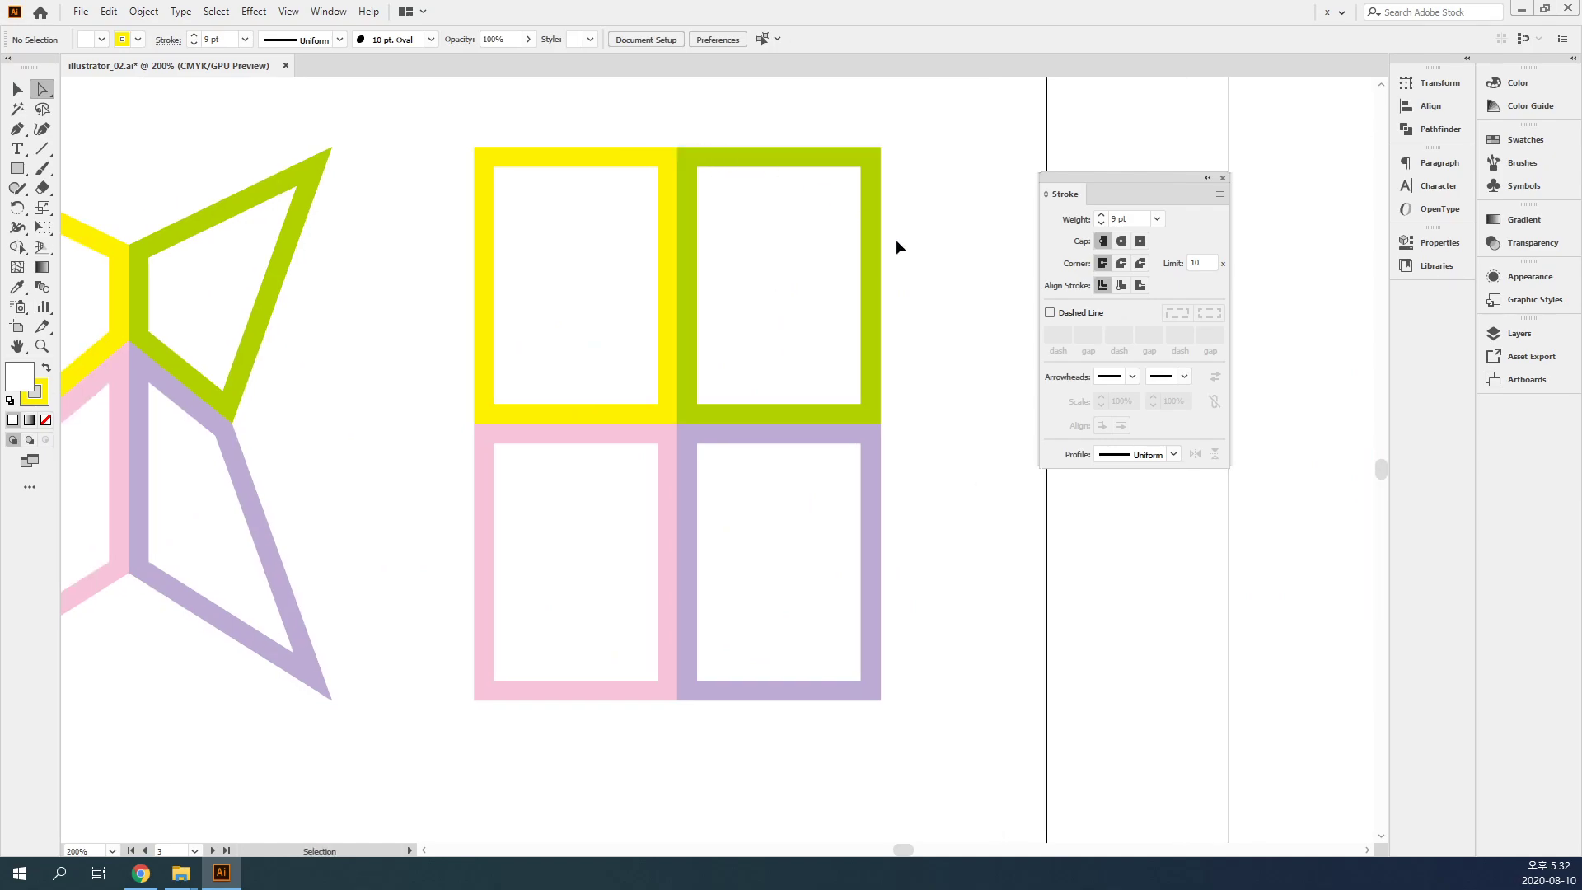
key("ctrl+z")
left_click(993, 356)
key("v")
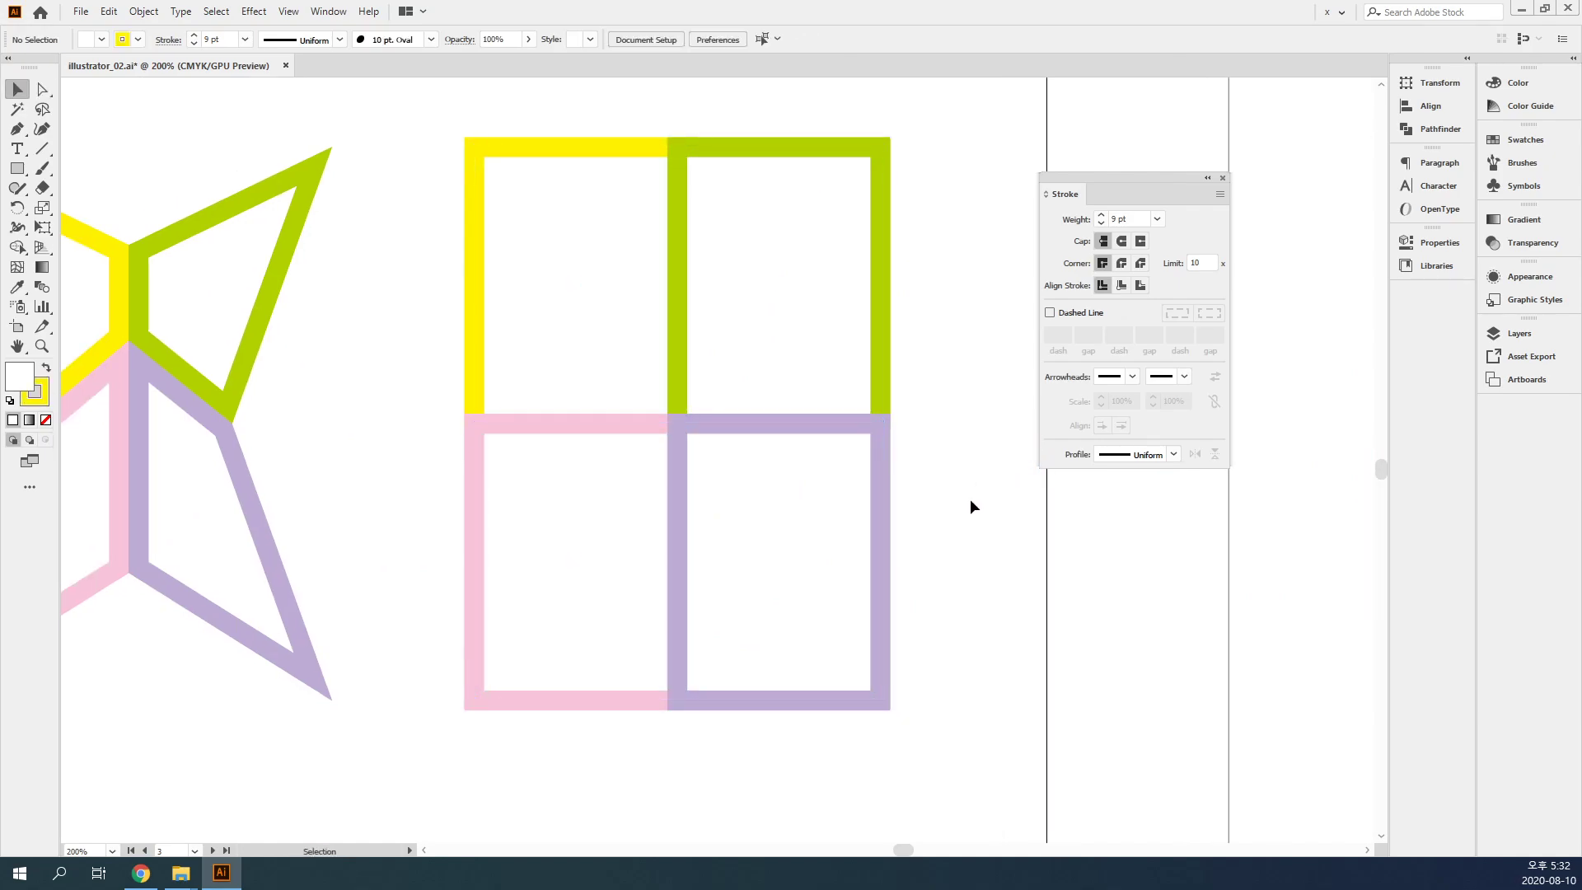
- Select all four rectangles, align their strokes to the inside, and clear the selection
left_click_drag(969, 497, 473, 333)
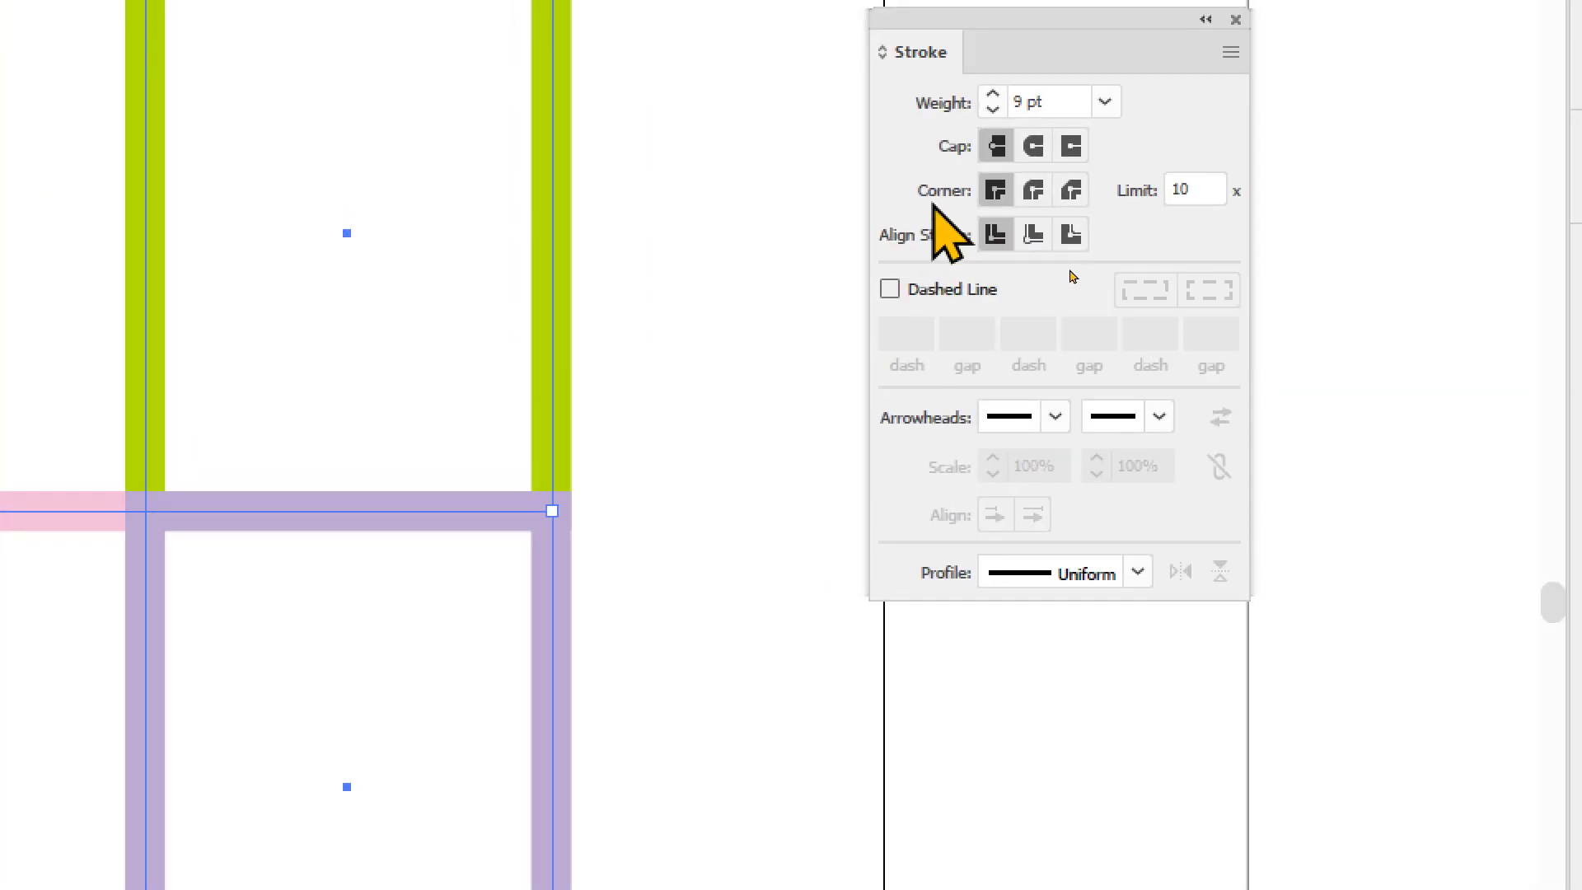
left_click(1035, 235)
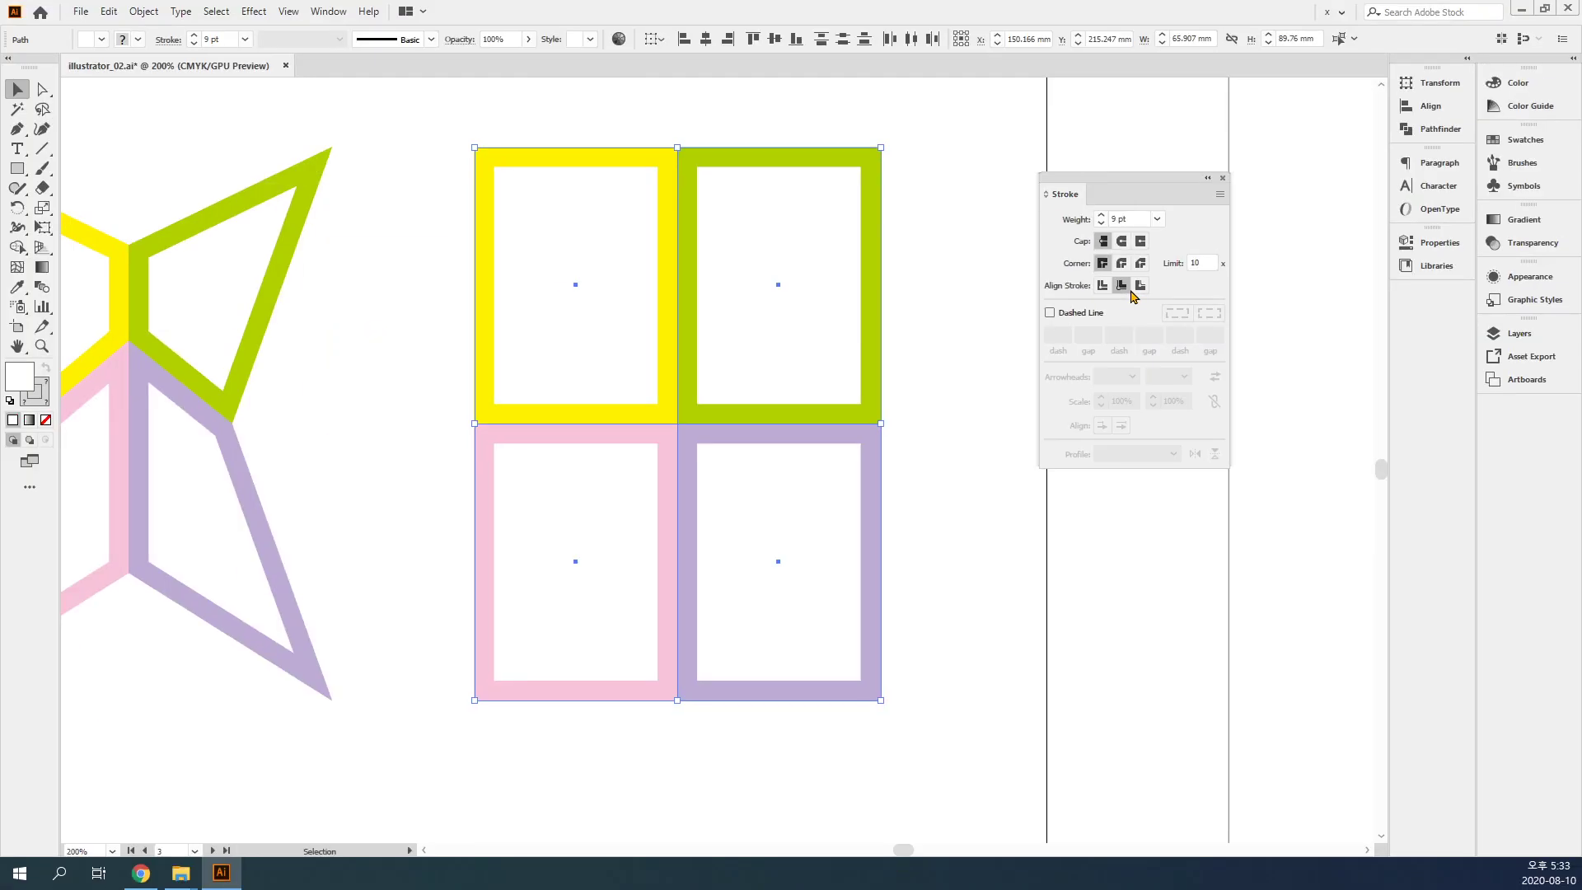
left_click(991, 305)
- Select the green, yellow, pink and purple rectangles one after another to examine each path against its inside-aligned stroke
left_click(832, 309)
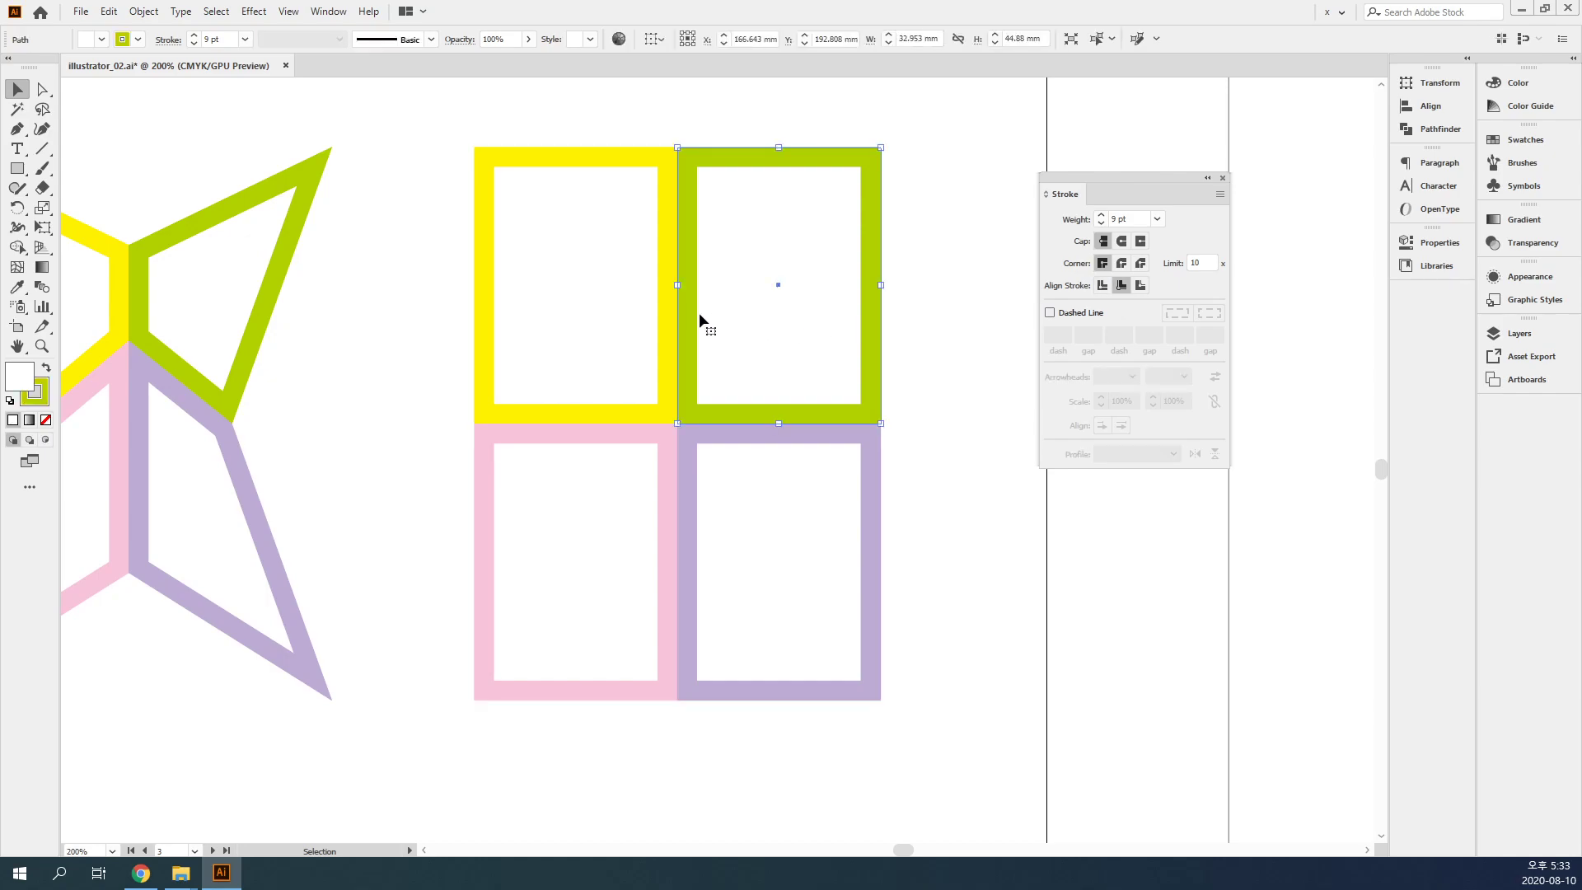
left_click(621, 327)
left_click(614, 506)
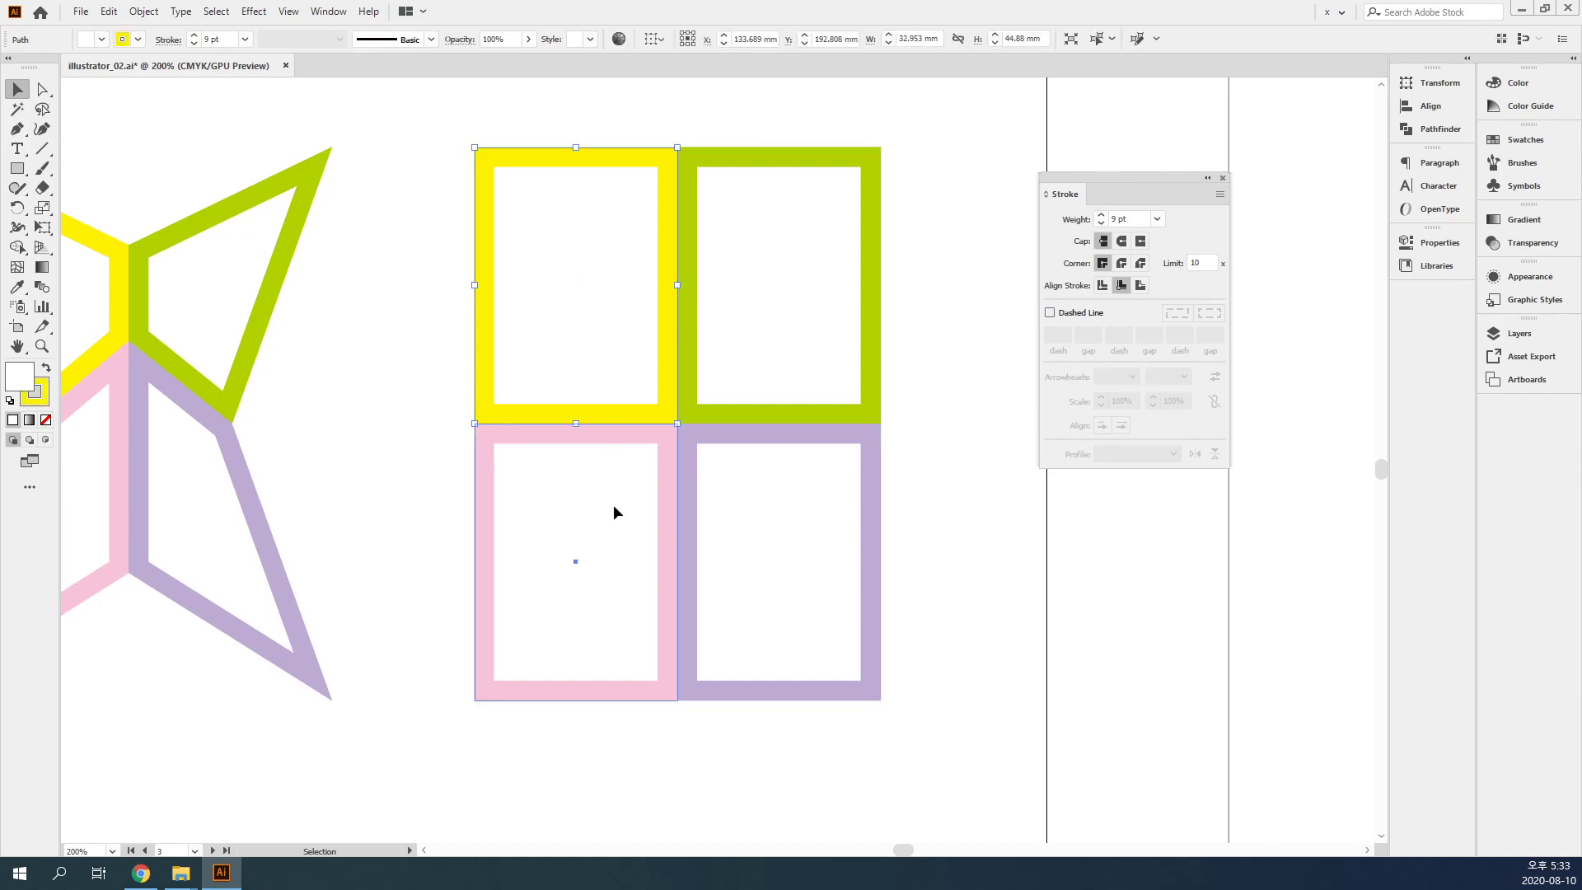
left_click(758, 517)
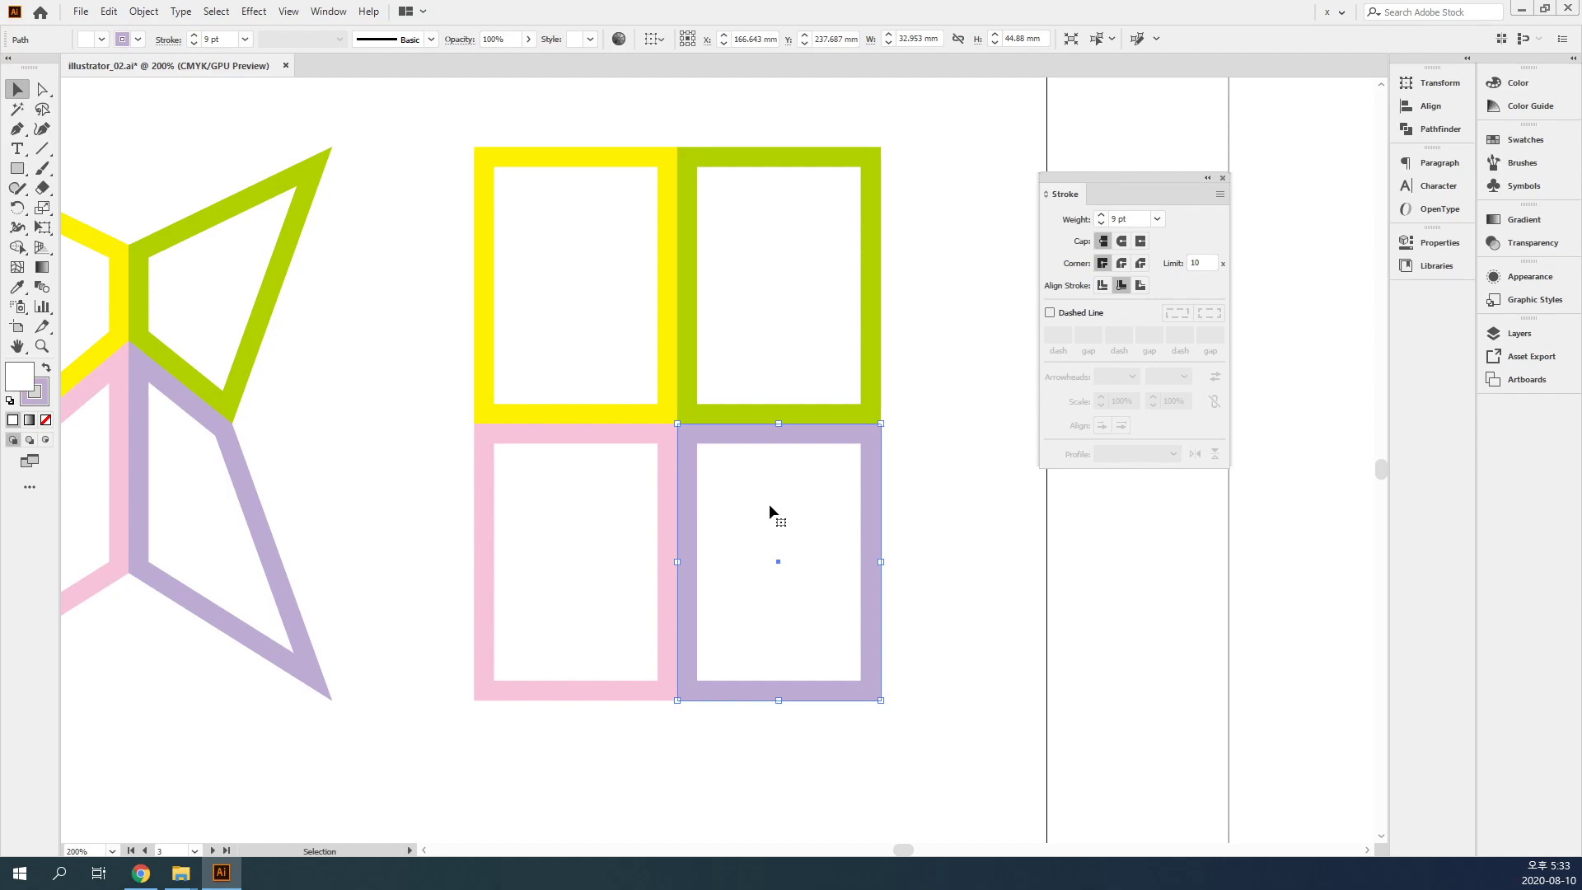
left_click(936, 523)
left_click_drag(936, 523, 992, 535)
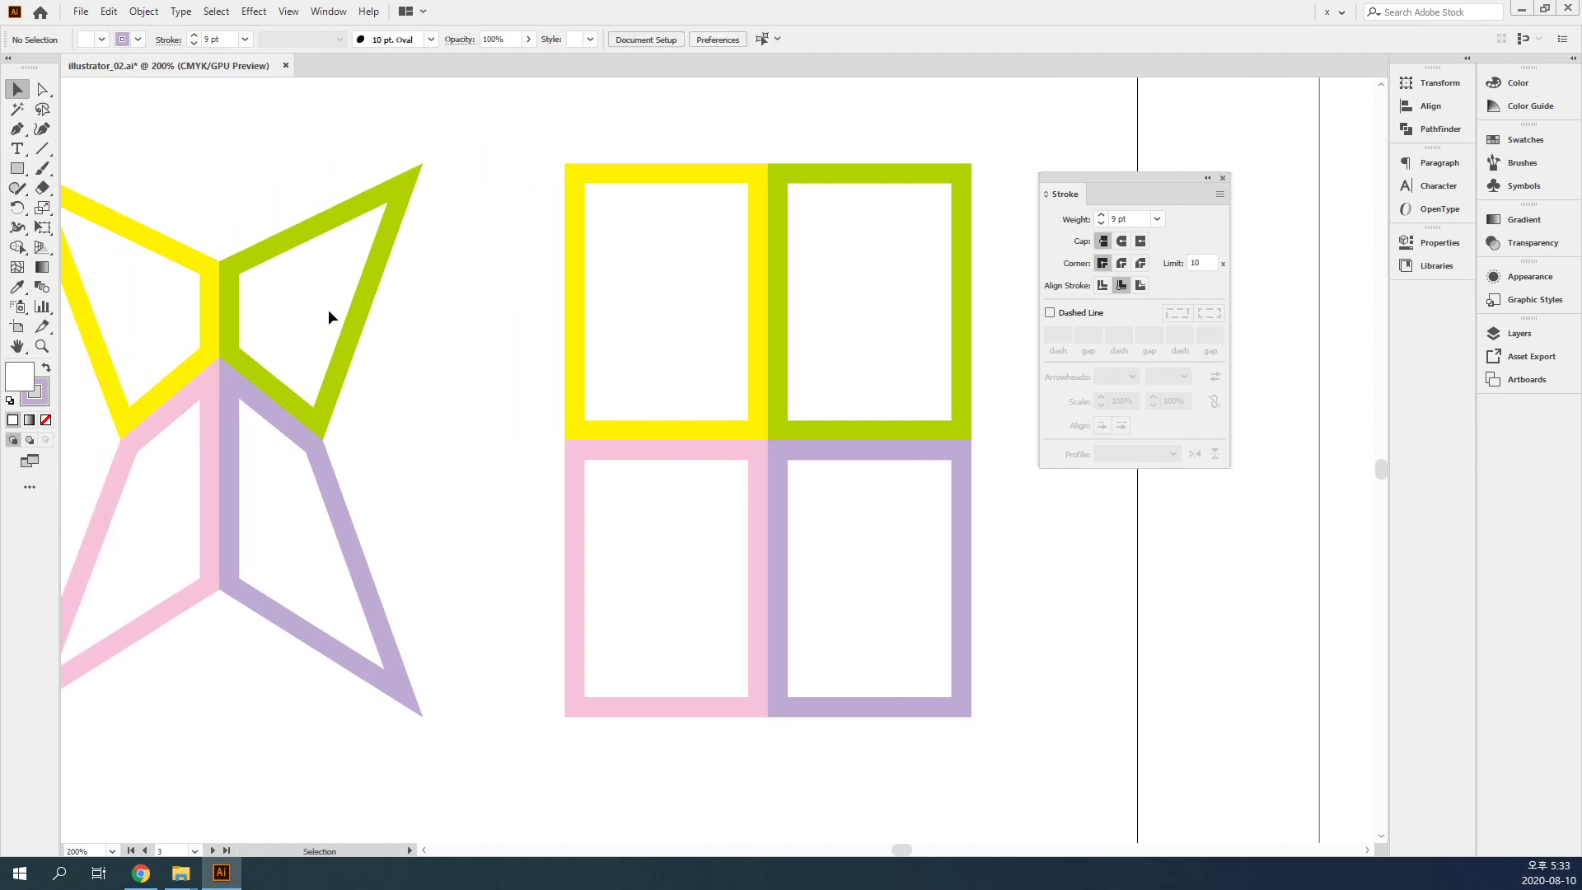
- With Direct Selection, lower the shared top-center anchor points of the yellow and green rectangles straight down, and clear the selection
left_click(42, 89)
left_click_drag(721, 116, 815, 196)
left_click_drag(859, 107, 768, 241)
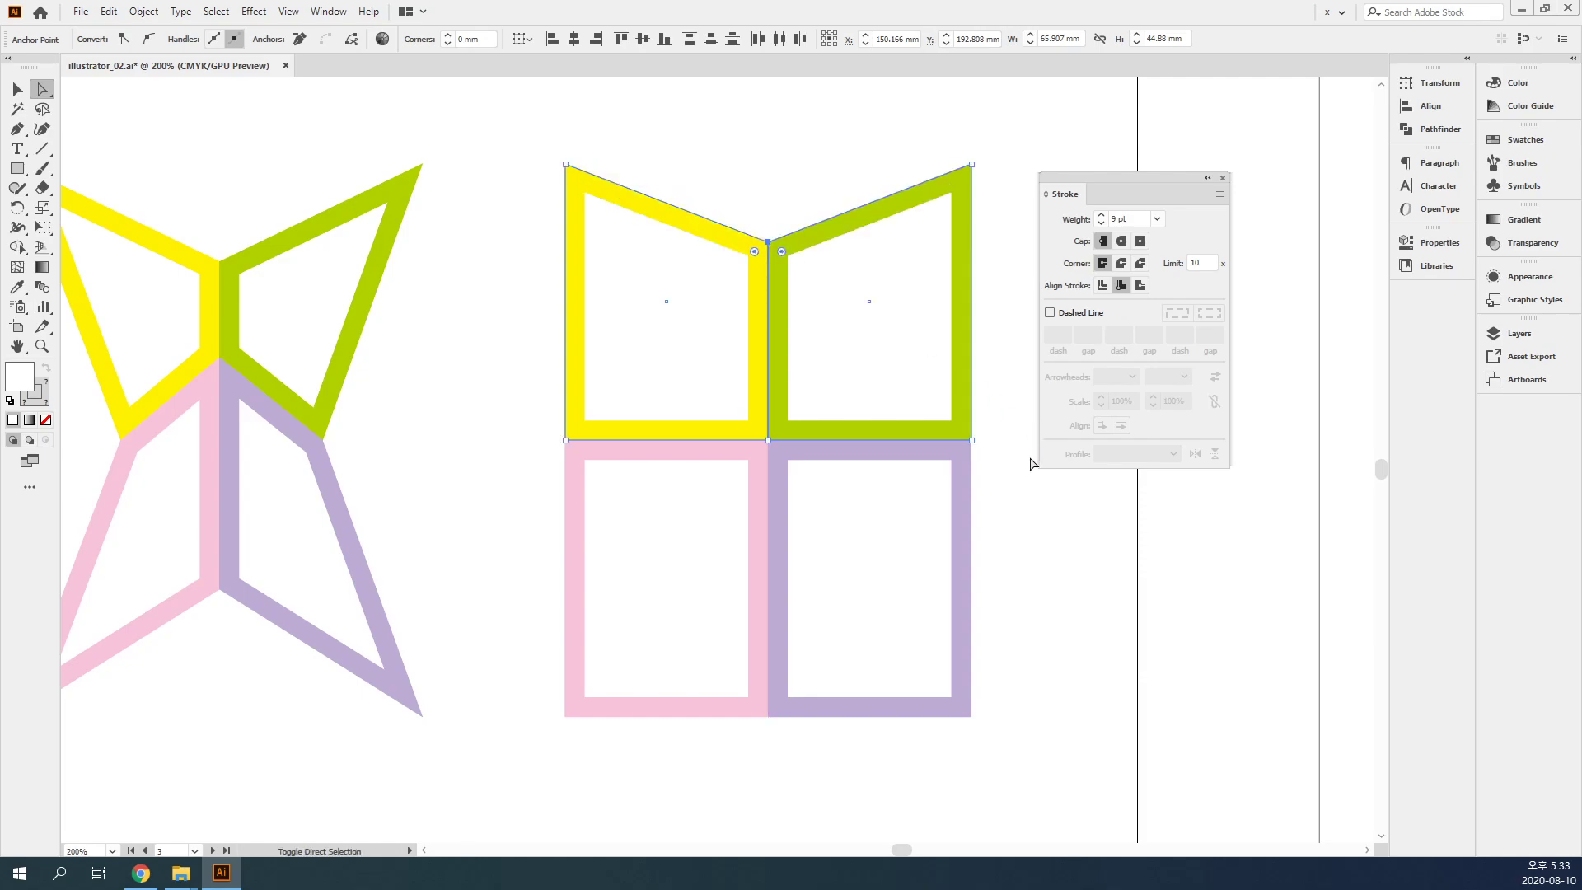
left_click(1011, 521)
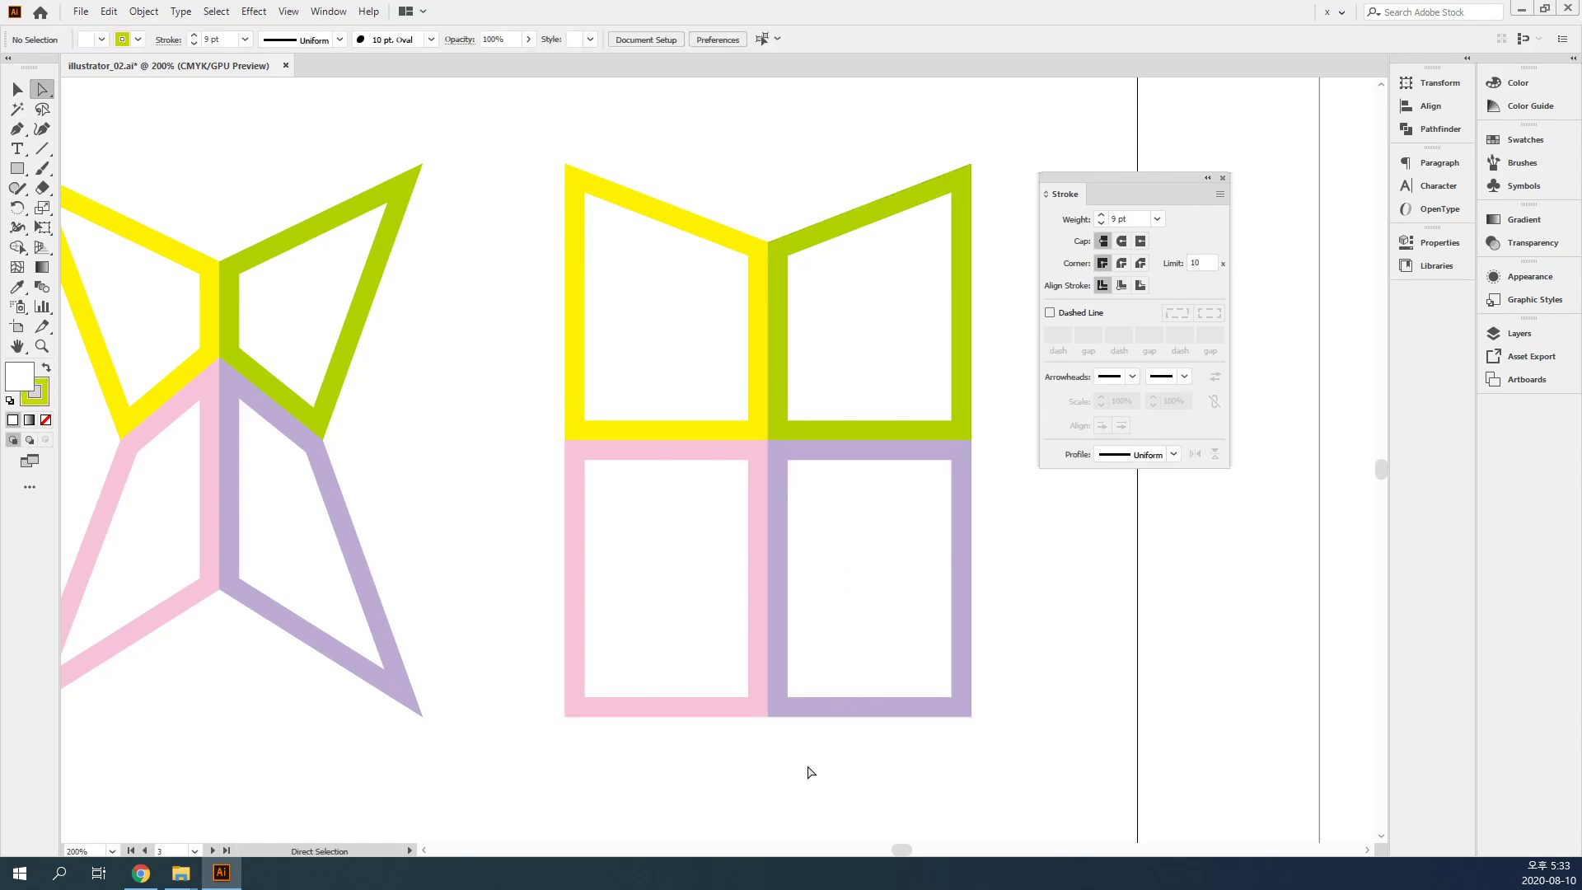
- Select the shared middle and bottom-center anchor points of the four shapes, move them up together, and clear the selection
left_click_drag(829, 674, 846, 560)
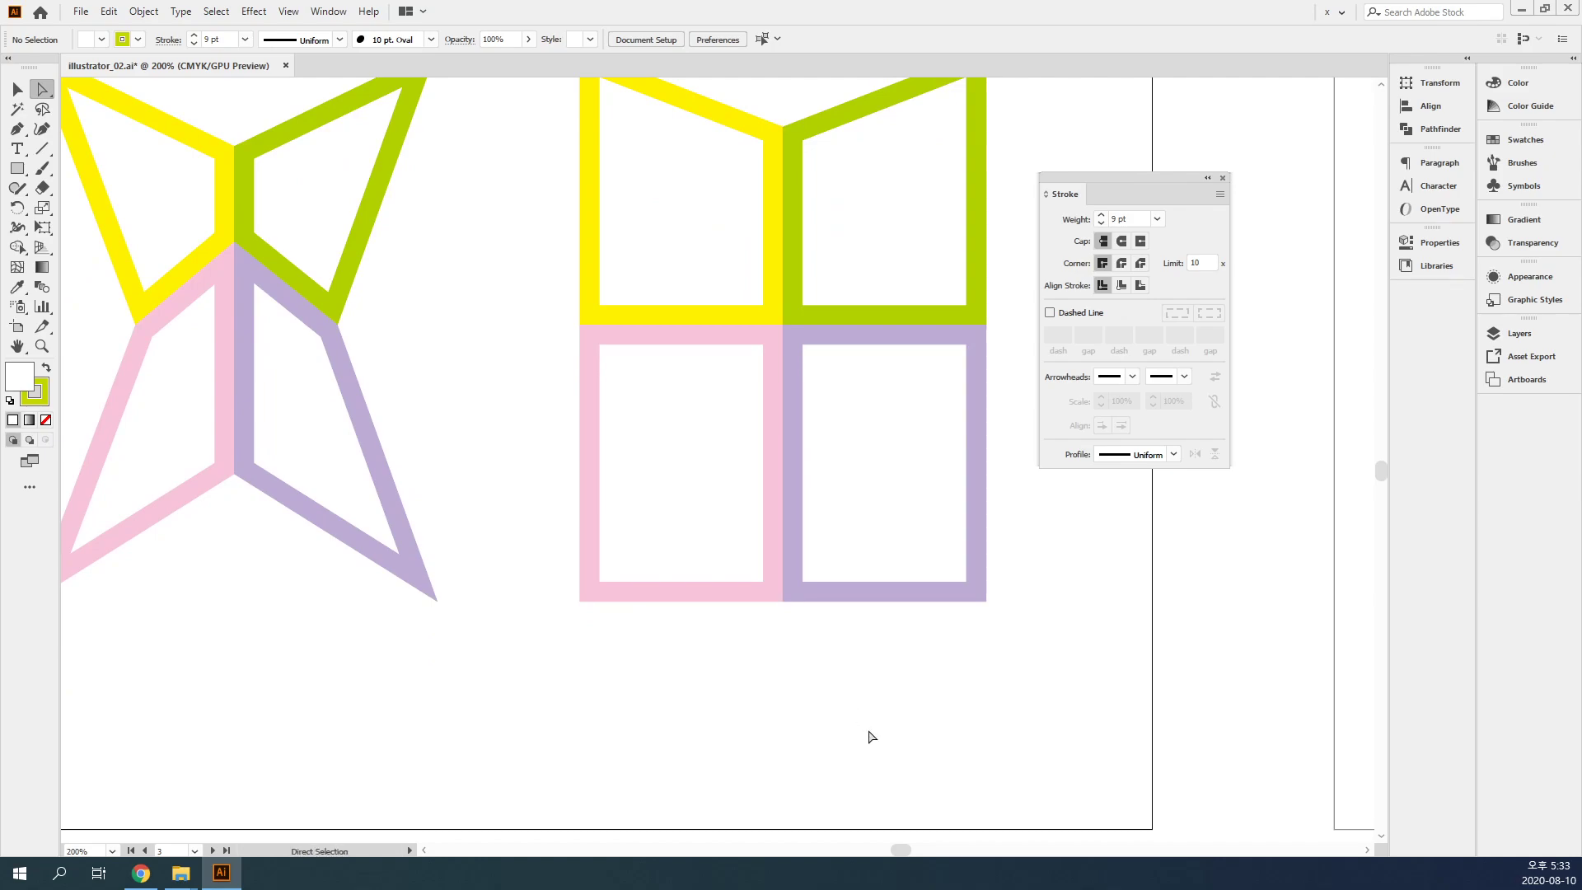
left_click_drag(871, 742, 693, 305)
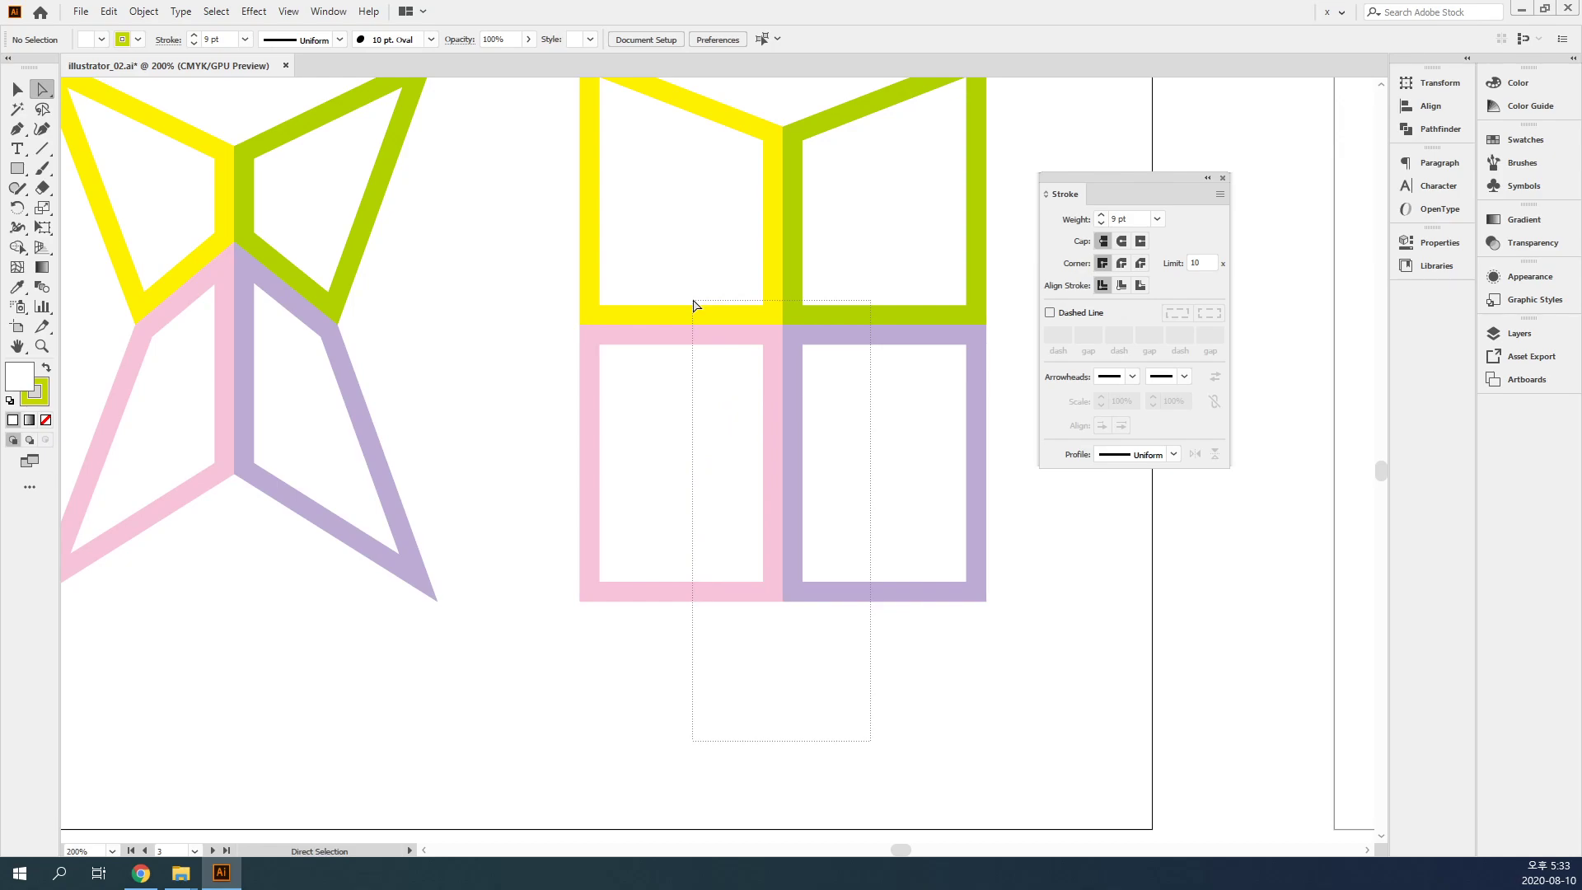
left_click_drag(693, 305, 692, 307)
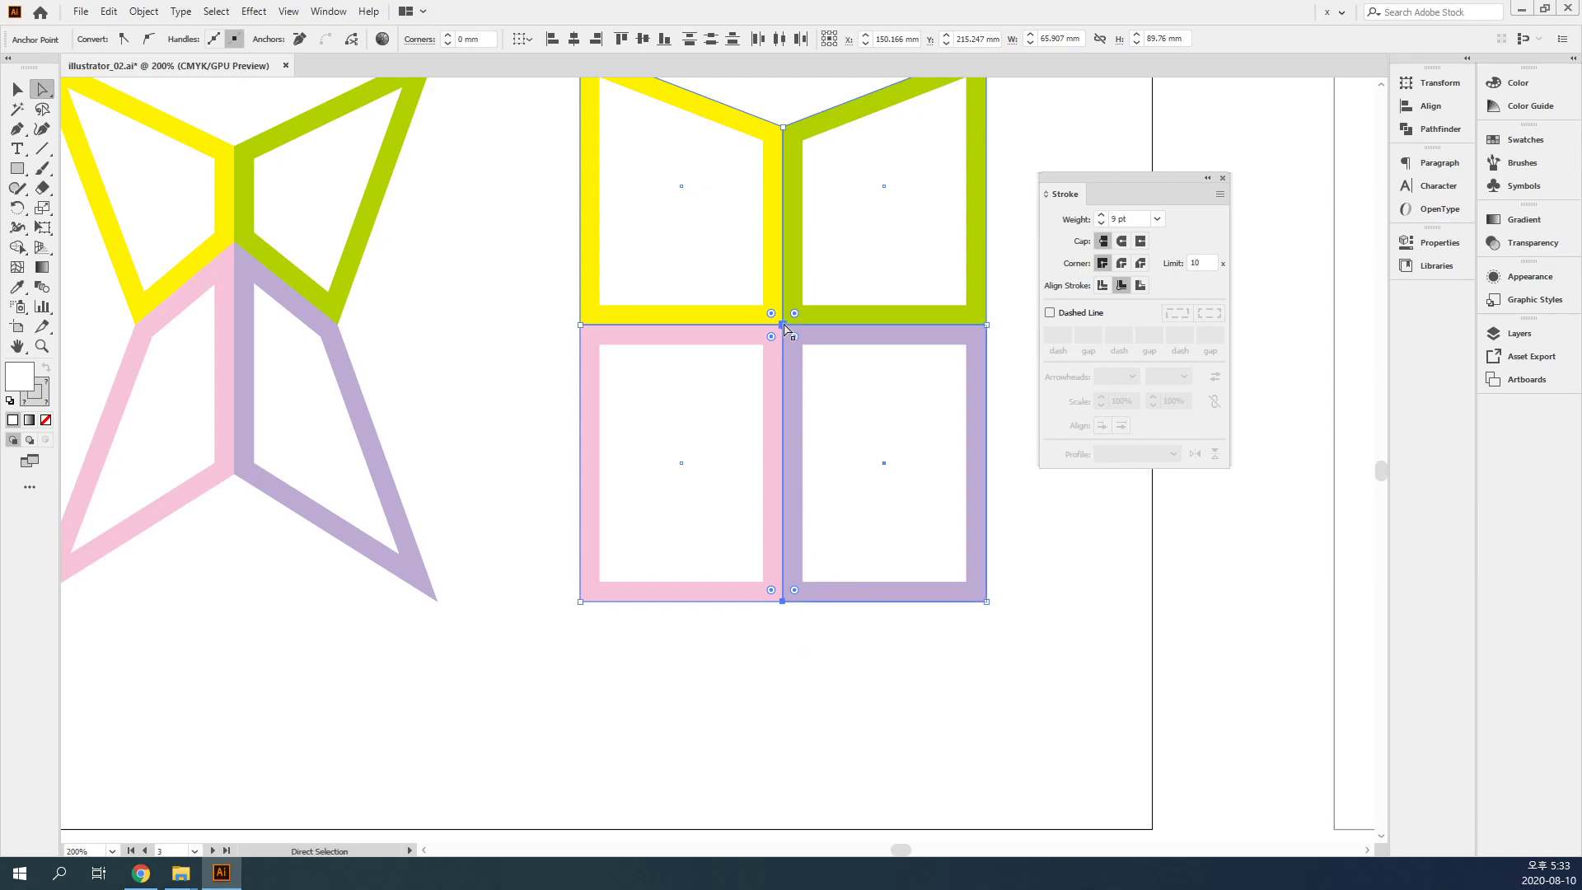
left_click_drag(782, 323, 777, 231)
left_click(1070, 604)
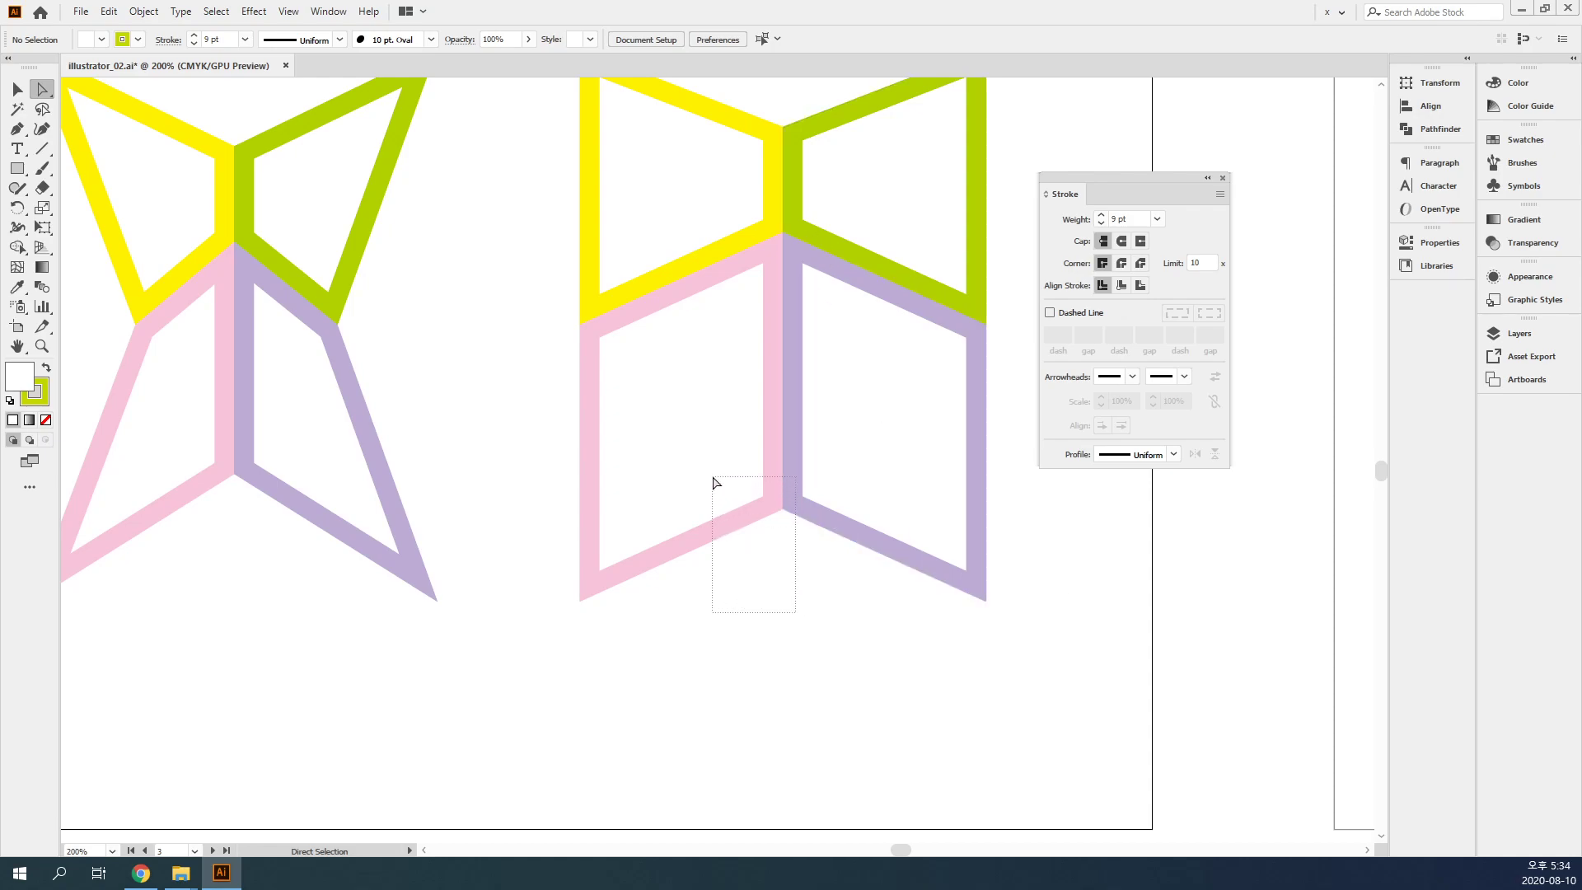
- Raise the shared bottom-center anchor points of the pink and purple shapes further, and clear the selection
left_click_drag(713, 483, 782, 467)
key("ctrl")
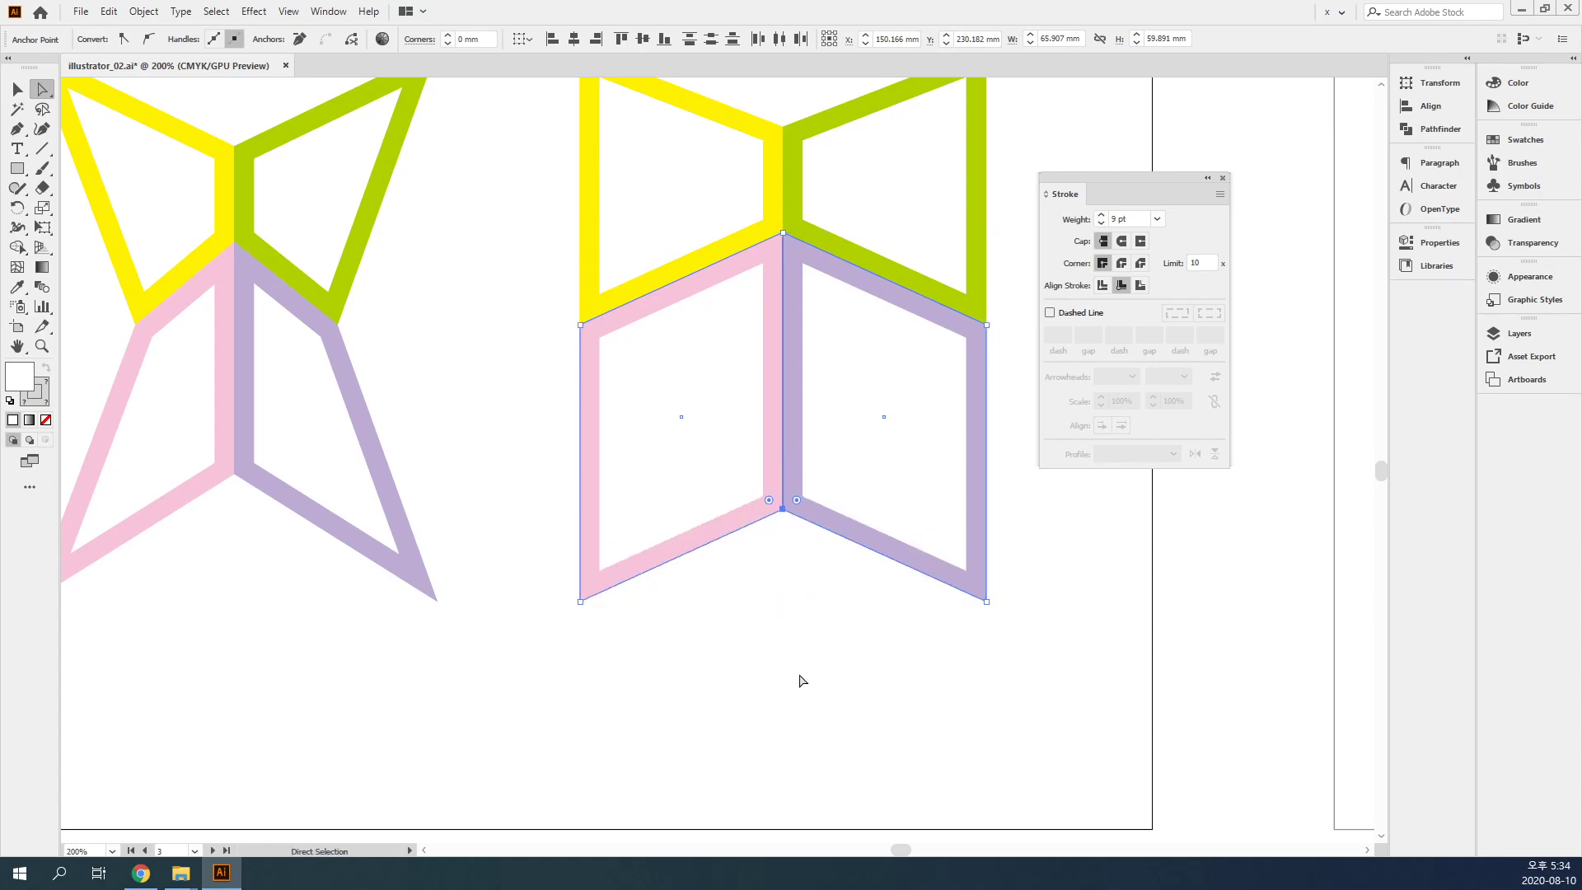
left_click(803, 691)
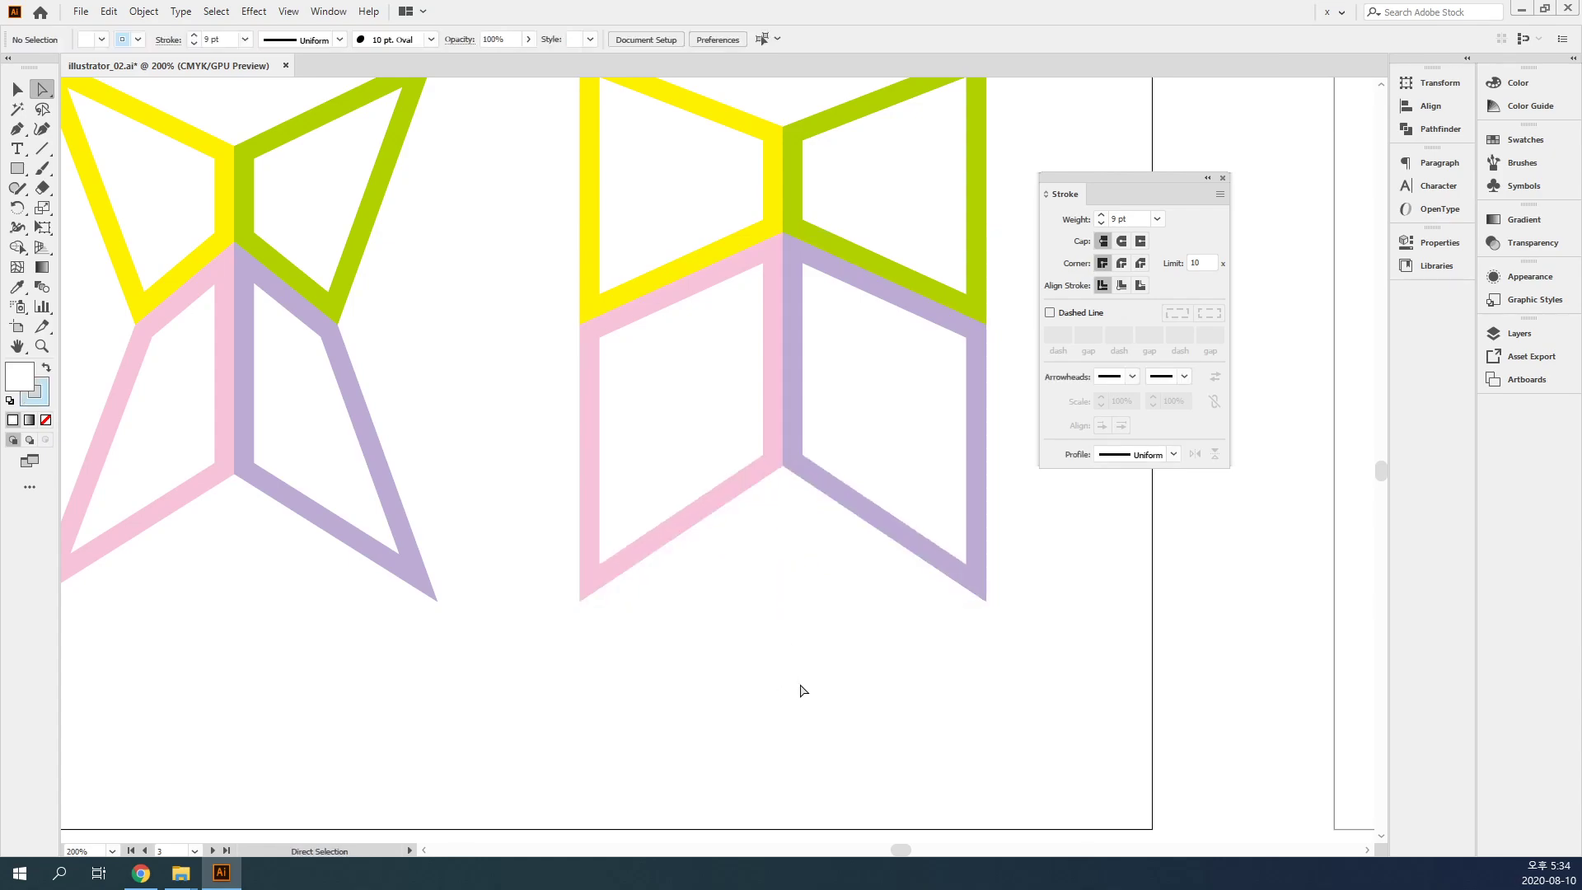
- Try moving the shared outer waist anchor points inward separately, first on the yellow-pink side and then on the green-purple side
left_click_drag(808, 615, 795, 693)
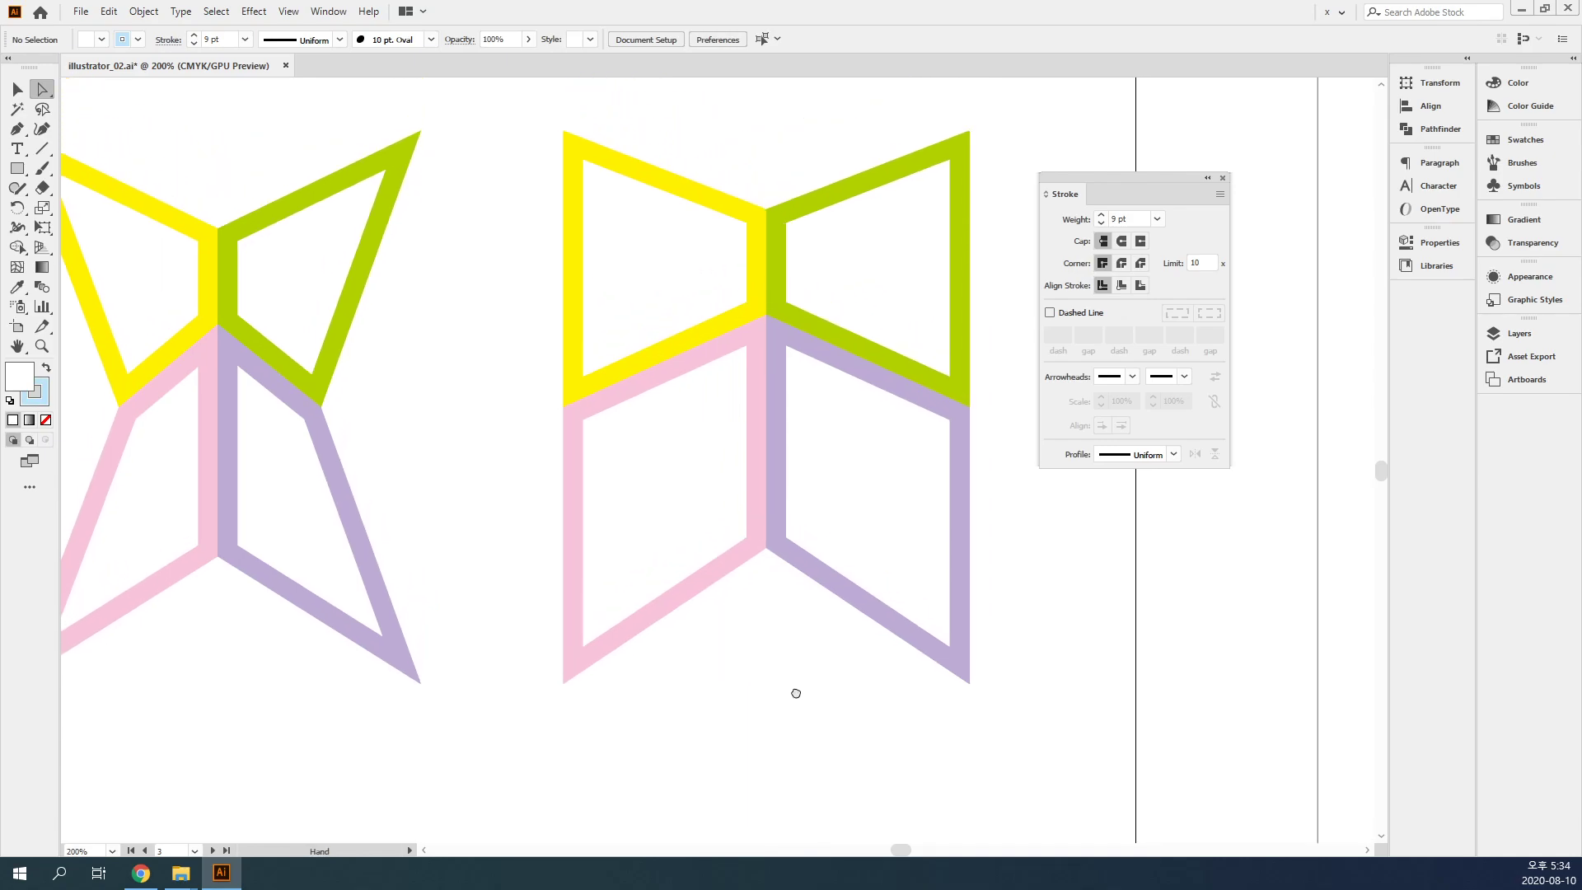
left_click_drag(529, 375, 602, 445)
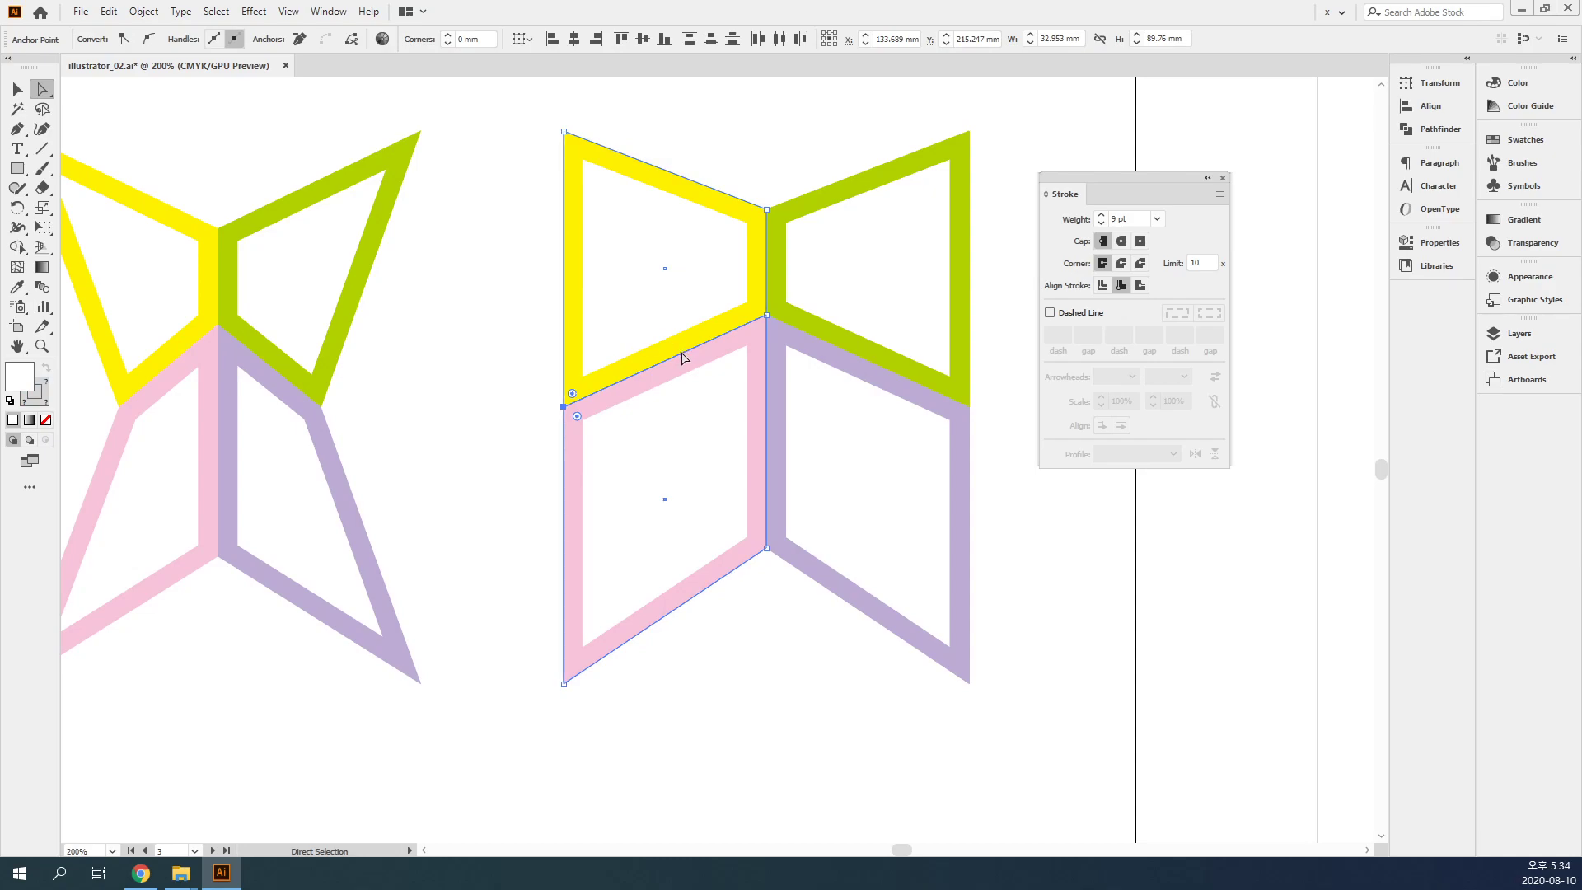
left_click_drag(566, 405, 652, 405)
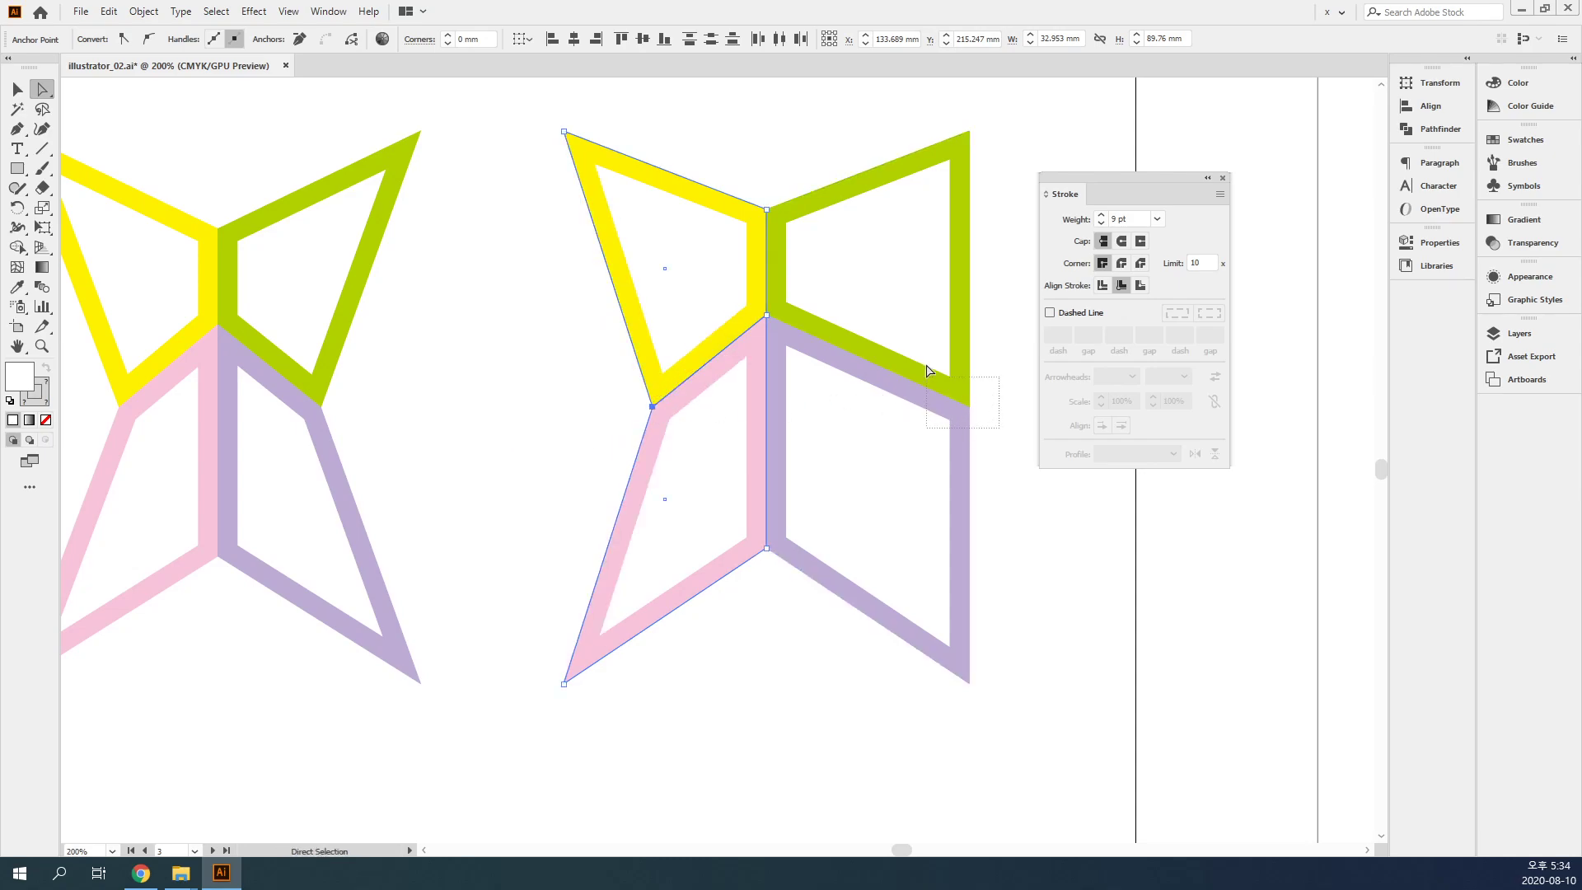
left_click(970, 406)
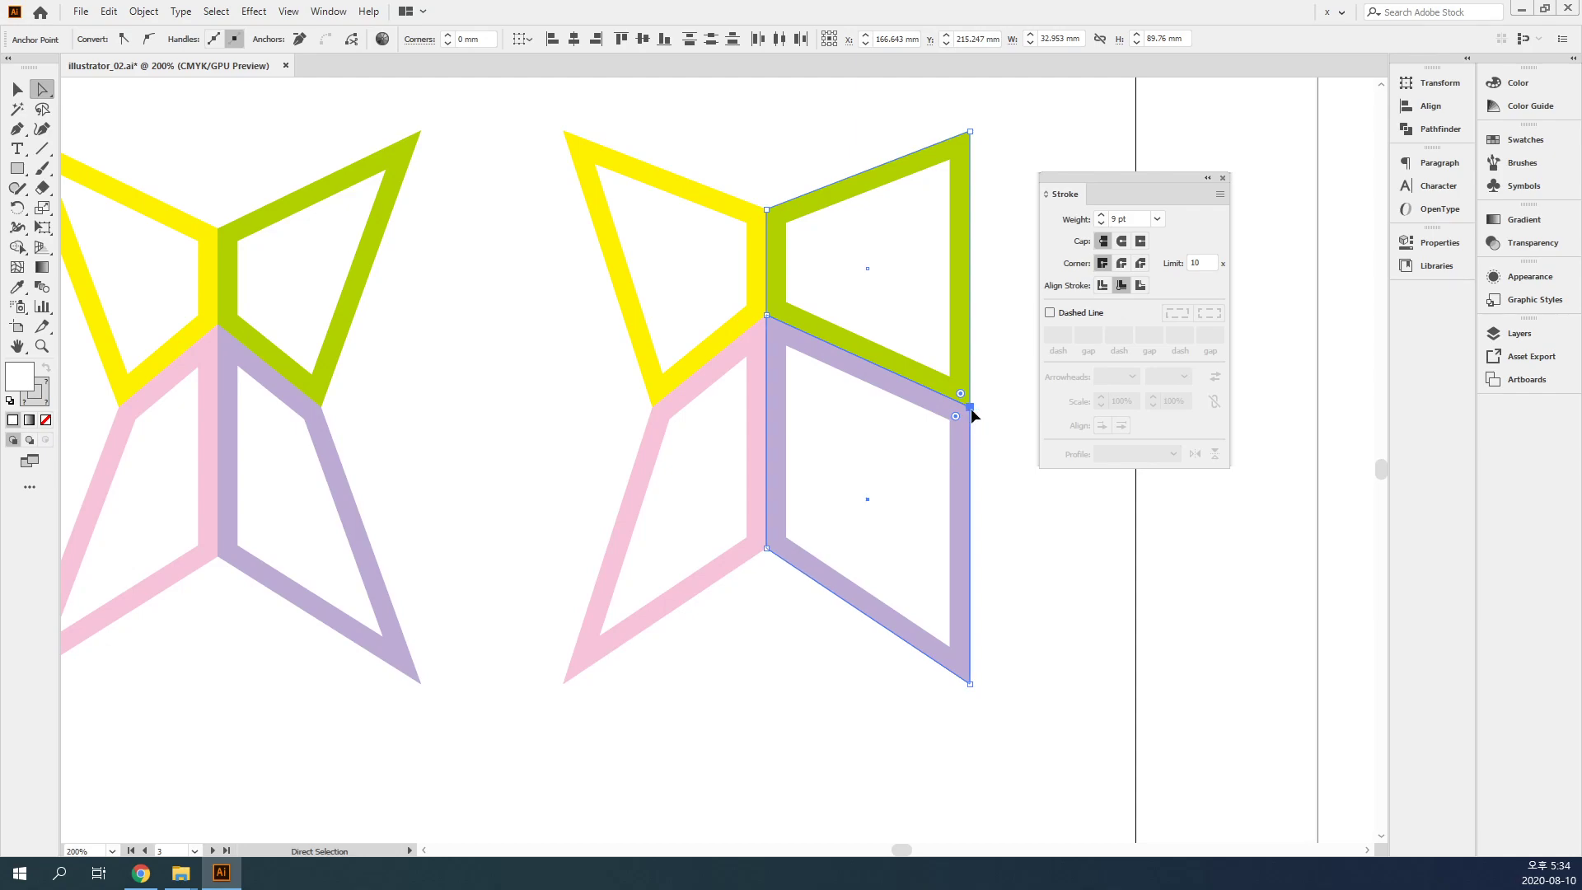
left_click_drag(971, 410, 876, 407)
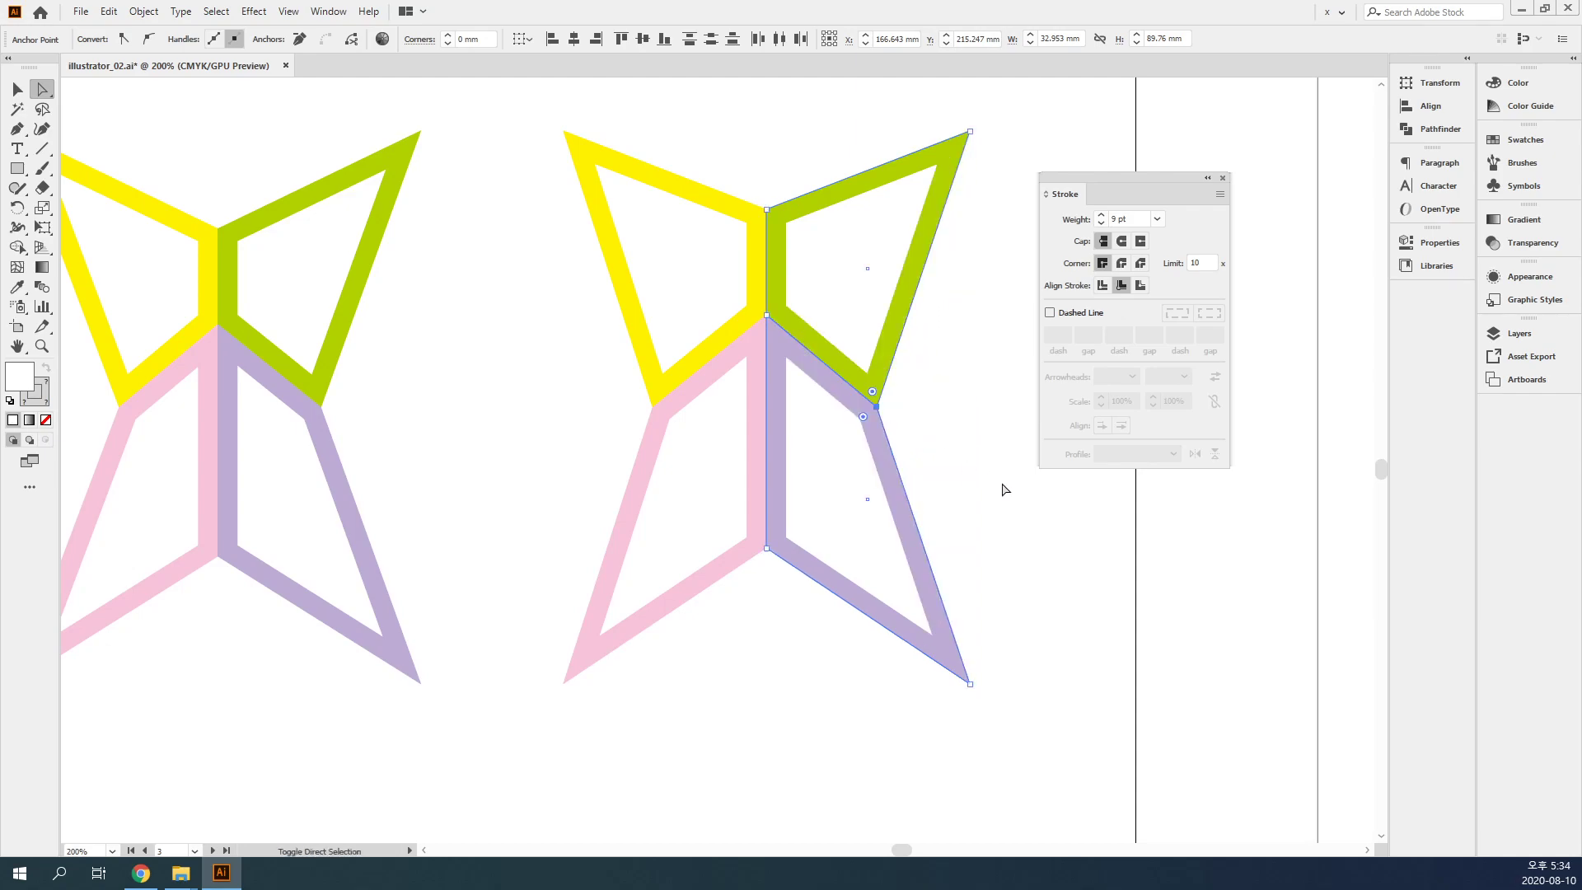
key("ctrl+z")
key("ctrl+z")
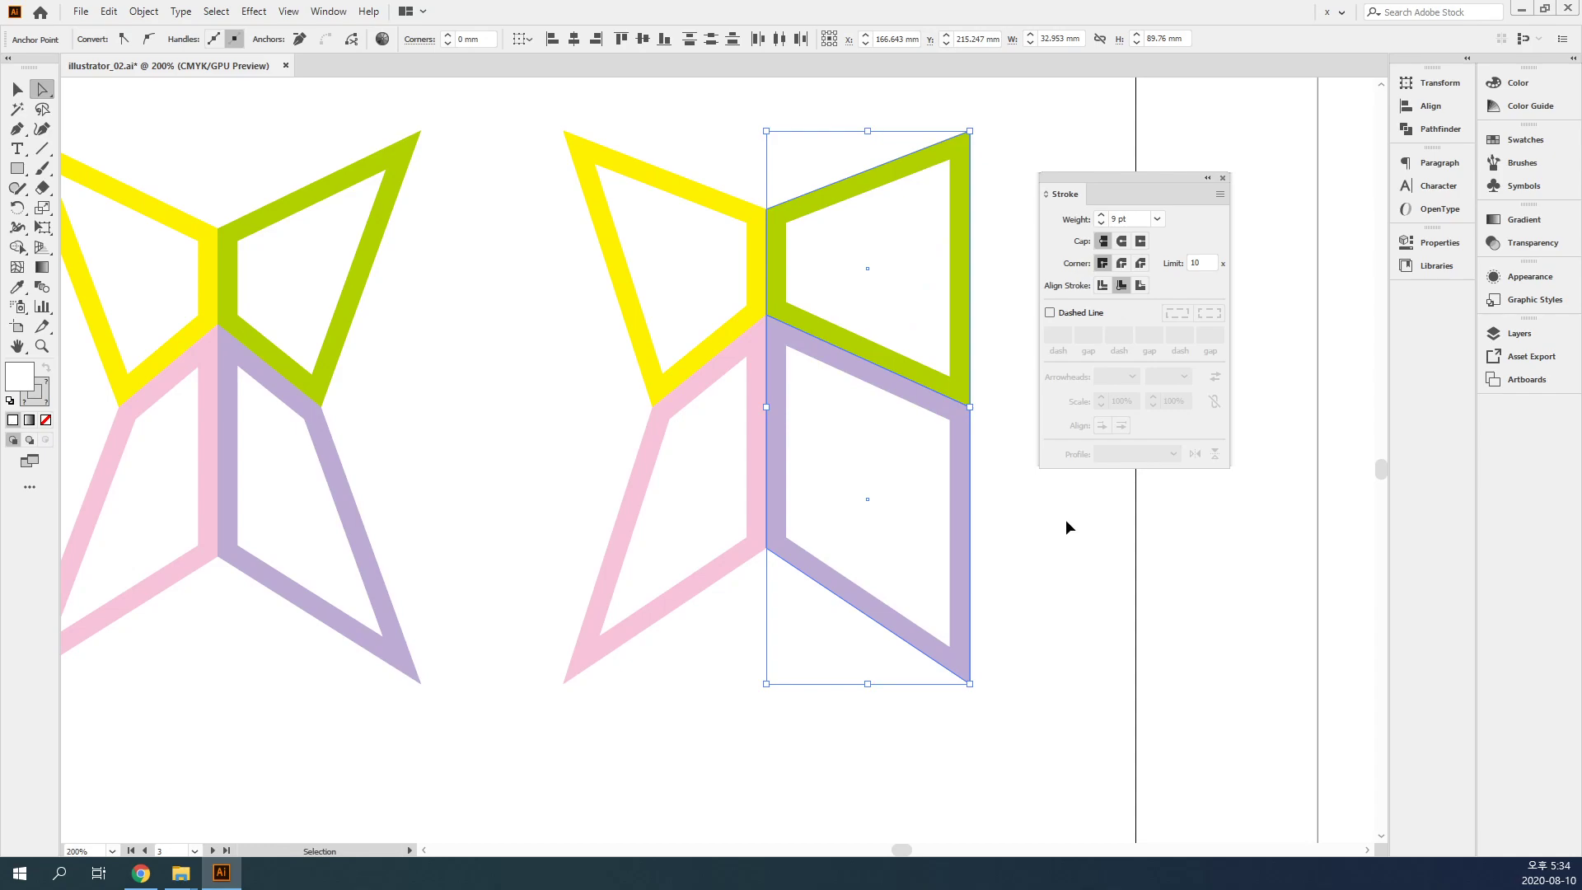
- Select the shared waist anchor points on both outer sides, scale them inward together with the Scale tool, and clear the selection
left_click(951, 375, "shift")
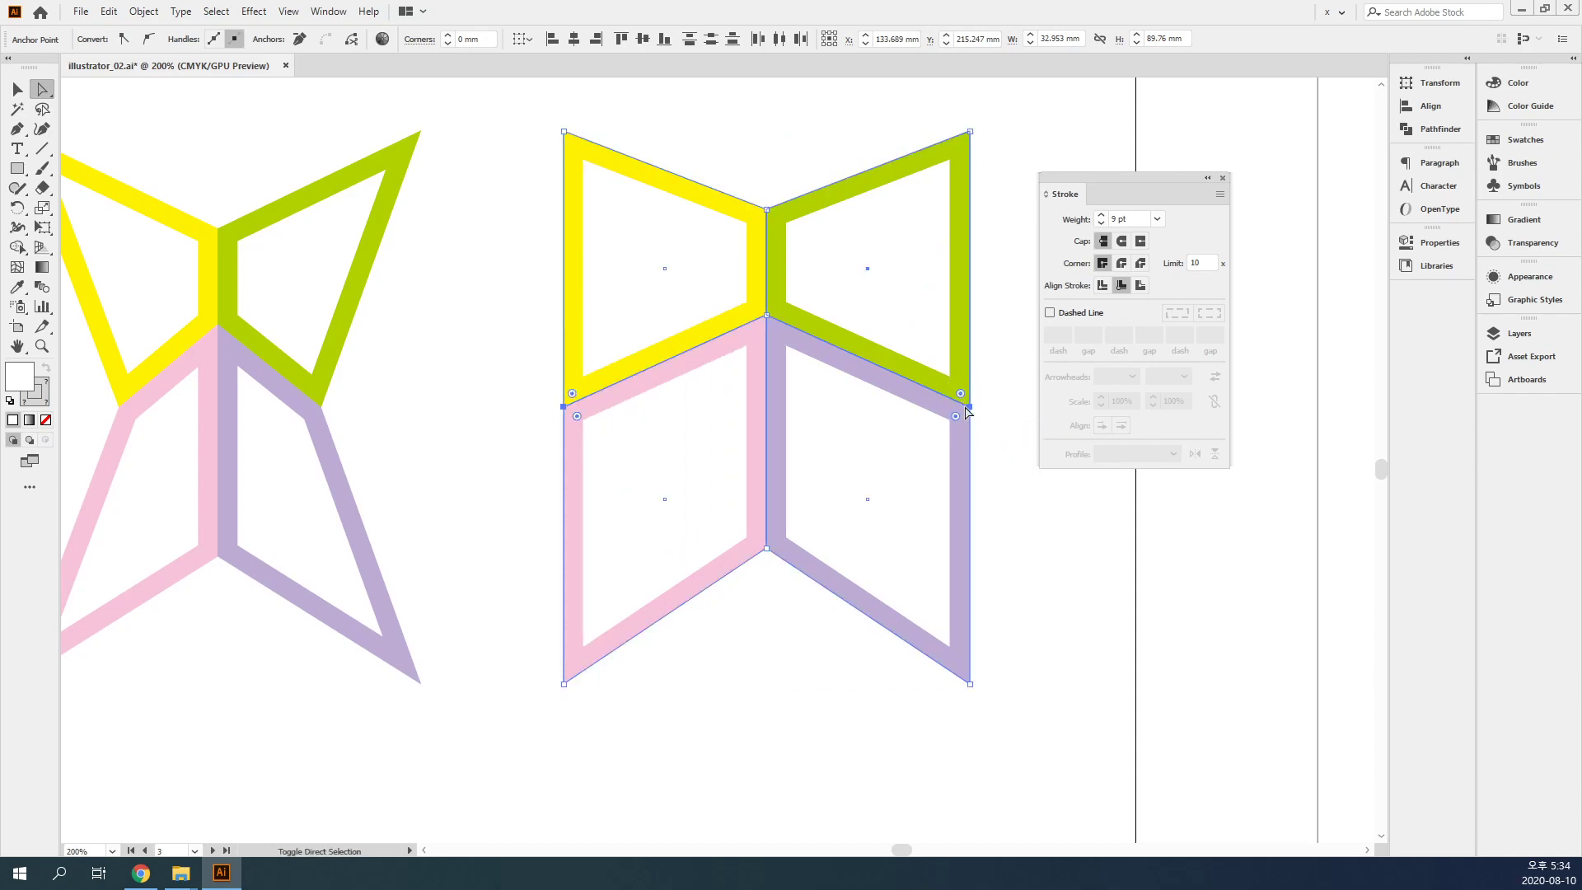
key("s")
left_click_drag(1028, 487, 955, 503)
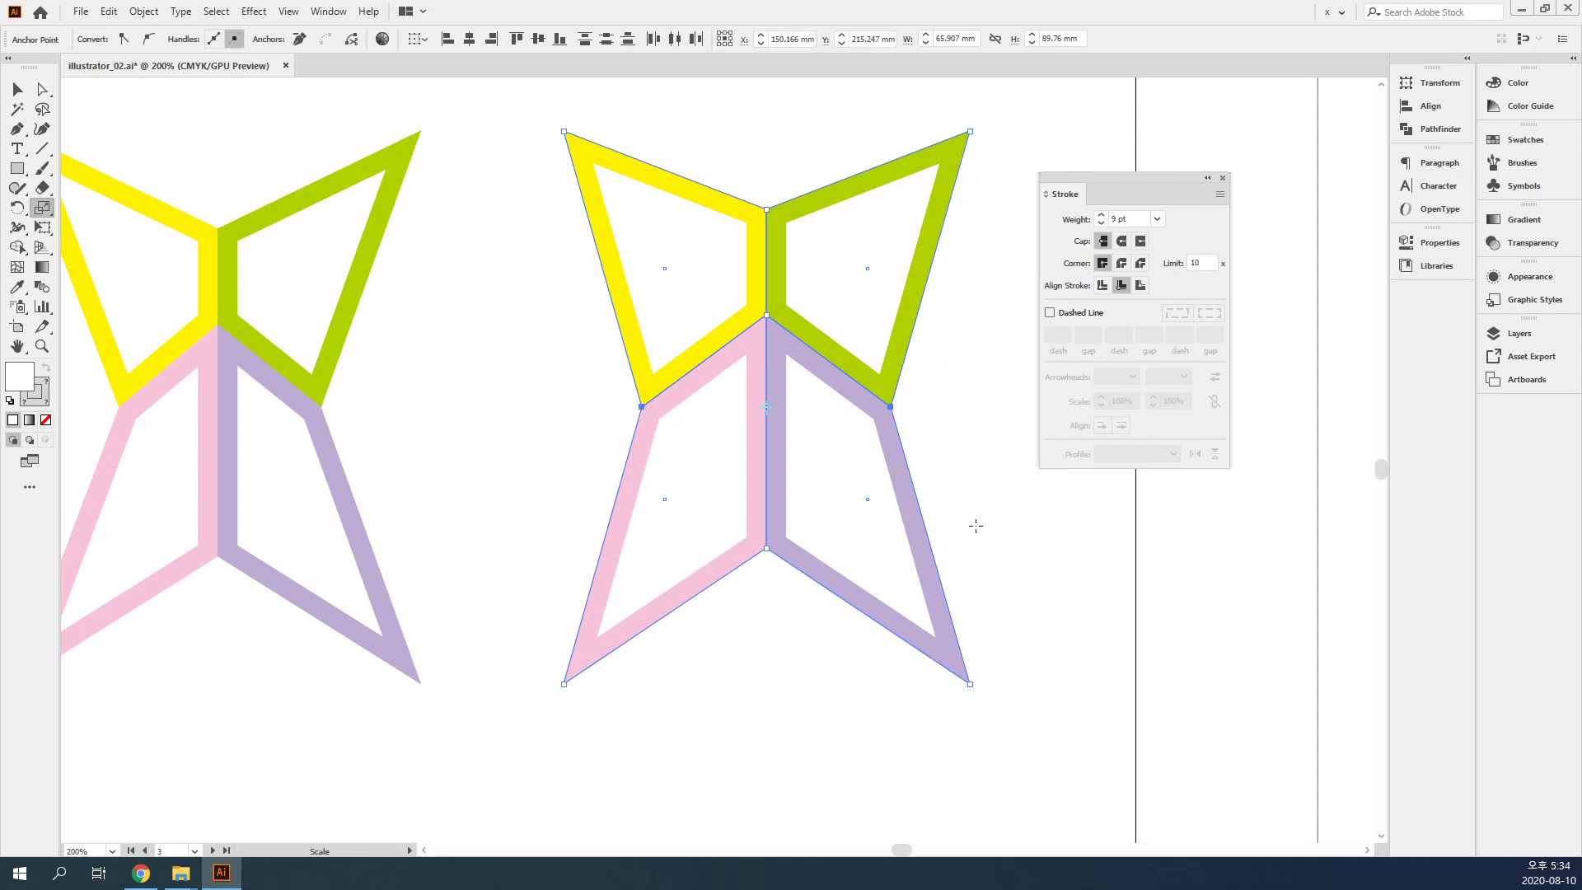
key("v")
left_click(976, 525)
key("ctrl+1")
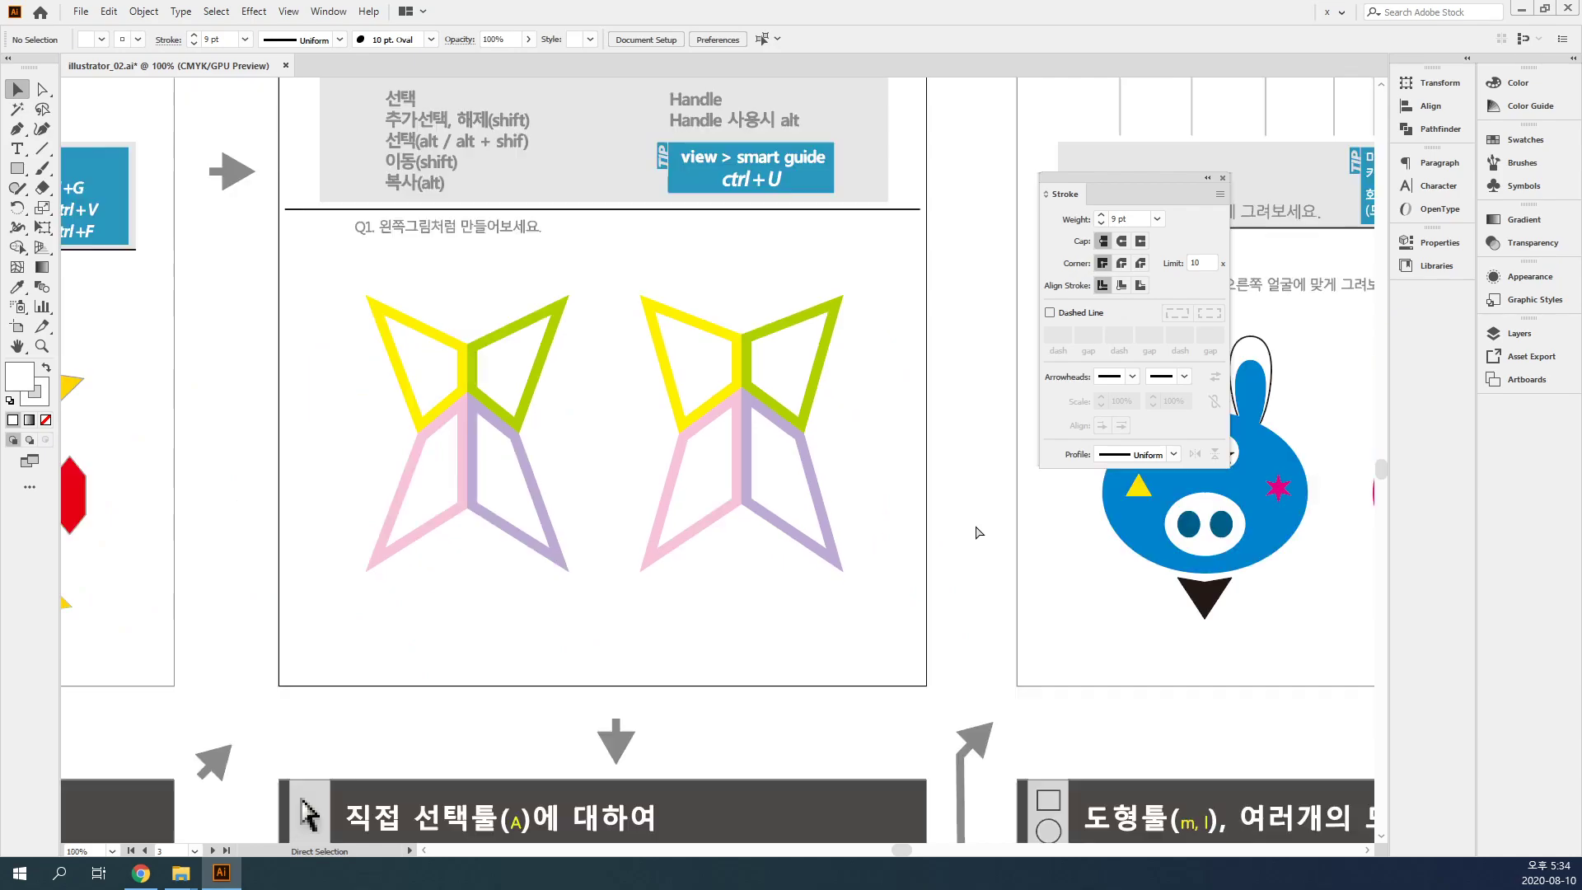
- Reselect both outer waist anchor points of the practice butterfly, bring them slightly further inward and up, and clear the selection
left_click_drag(975, 524, 963, 423)
key("a")
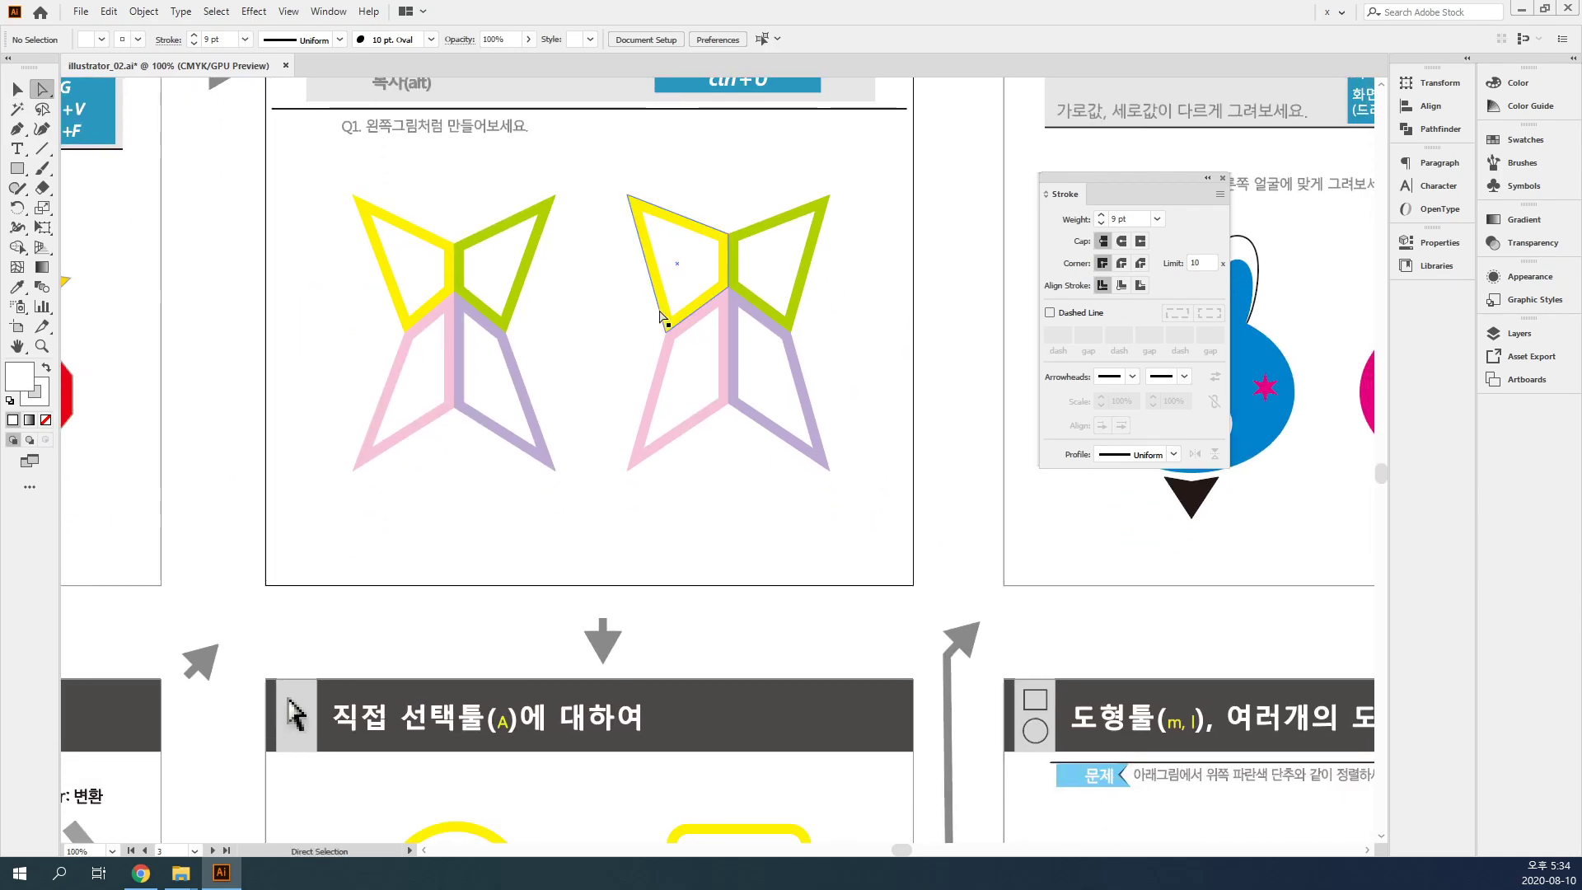
left_click_drag(628, 311, 833, 350)
key("s")
key("v")
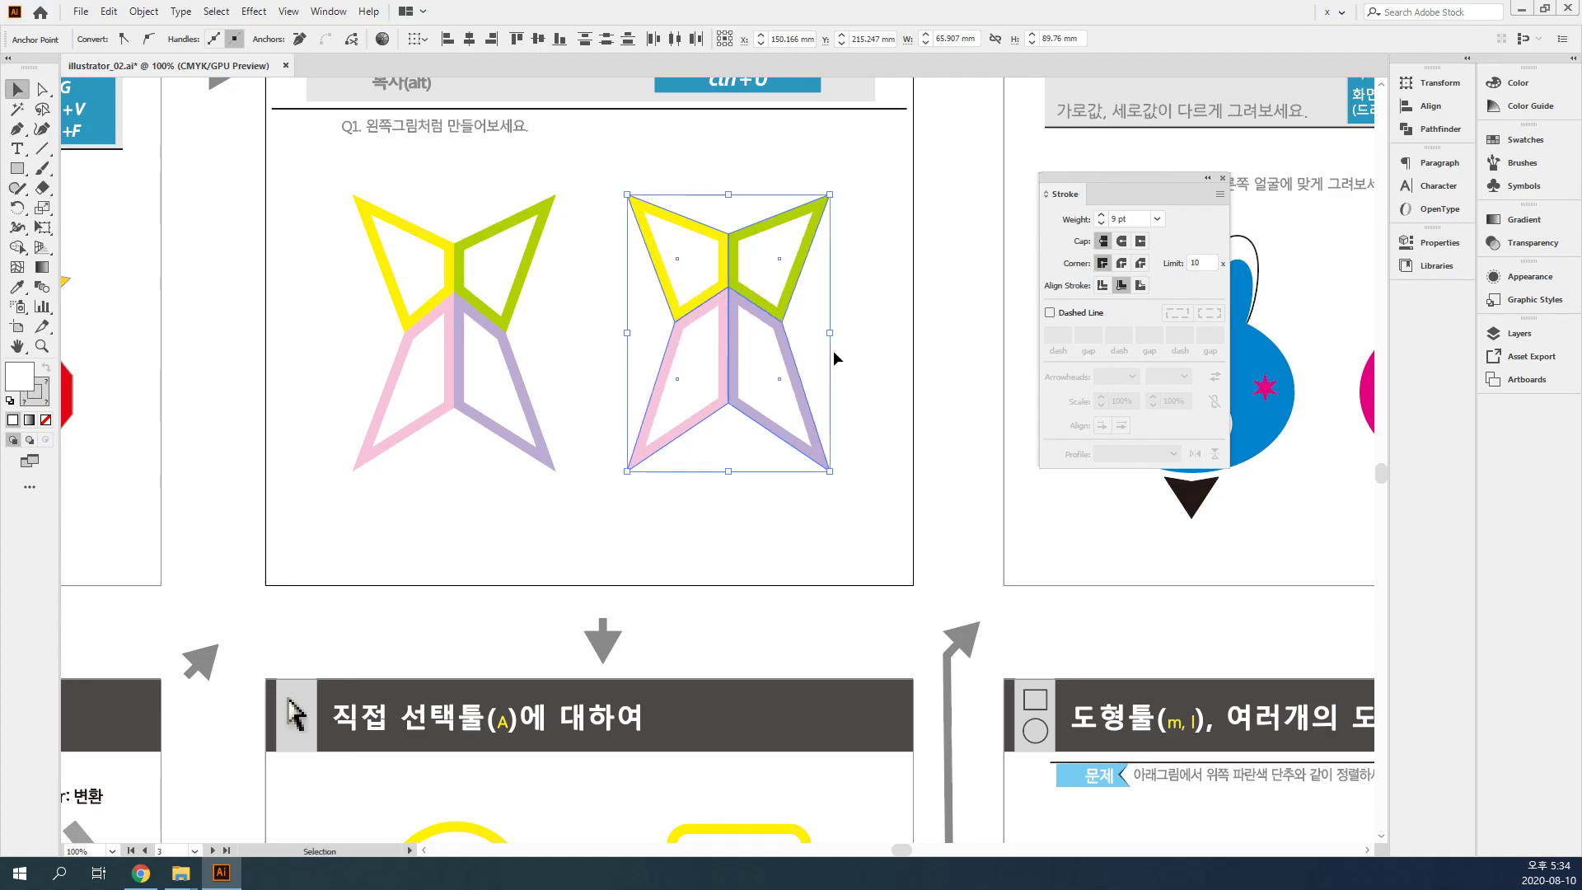
left_click(833, 350)
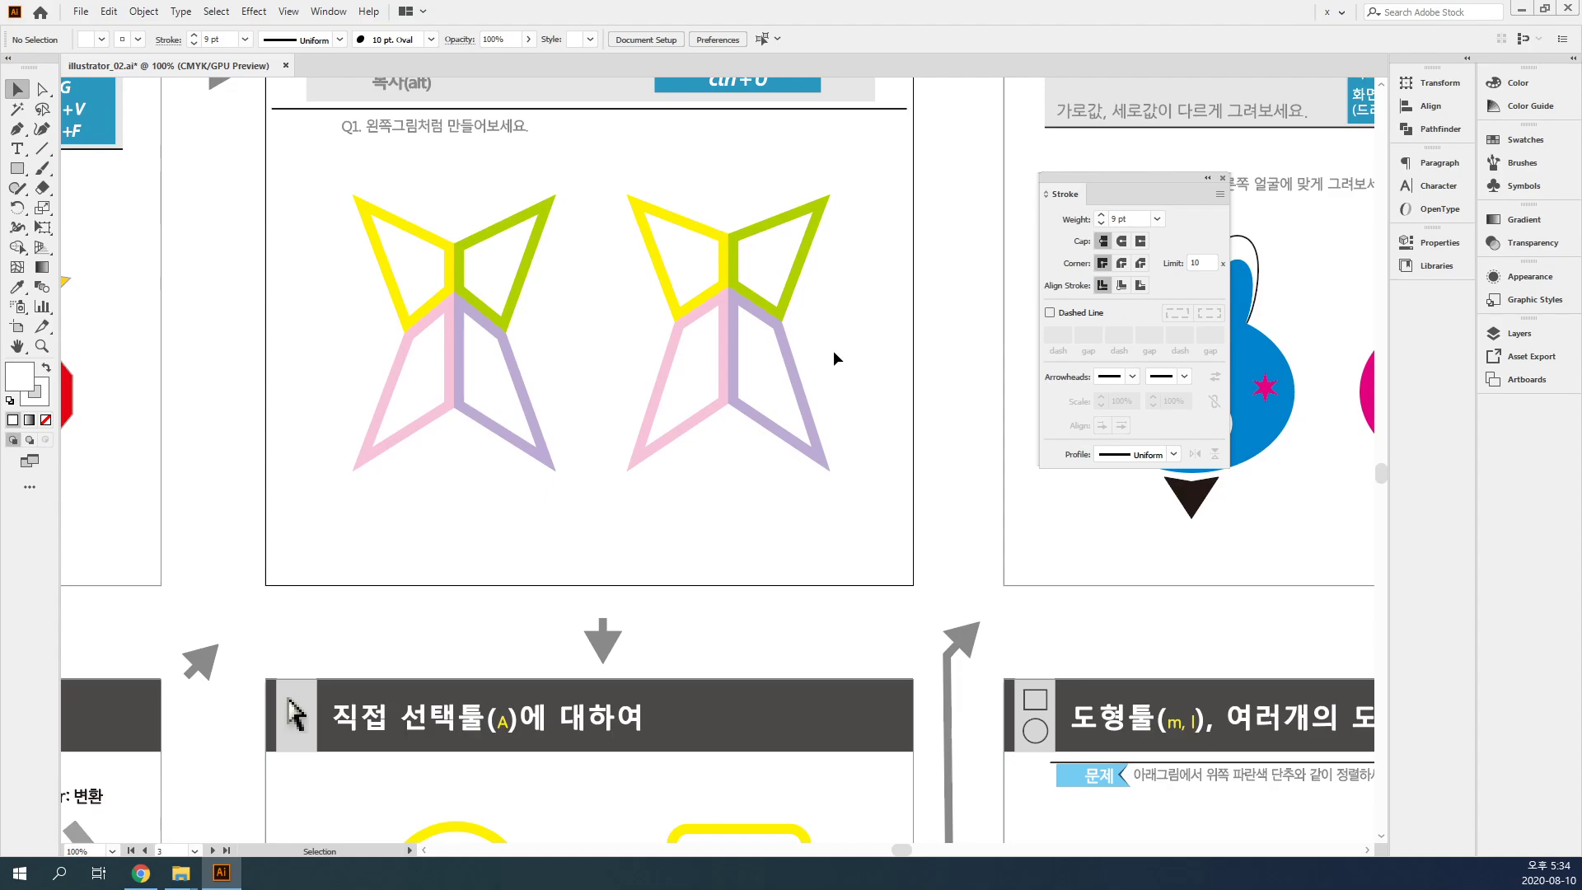
- Go to the Direct Selection tool exercise and select the yellow circle above the first divider
key("space")
left_click_drag(732, 669, 725, 183)
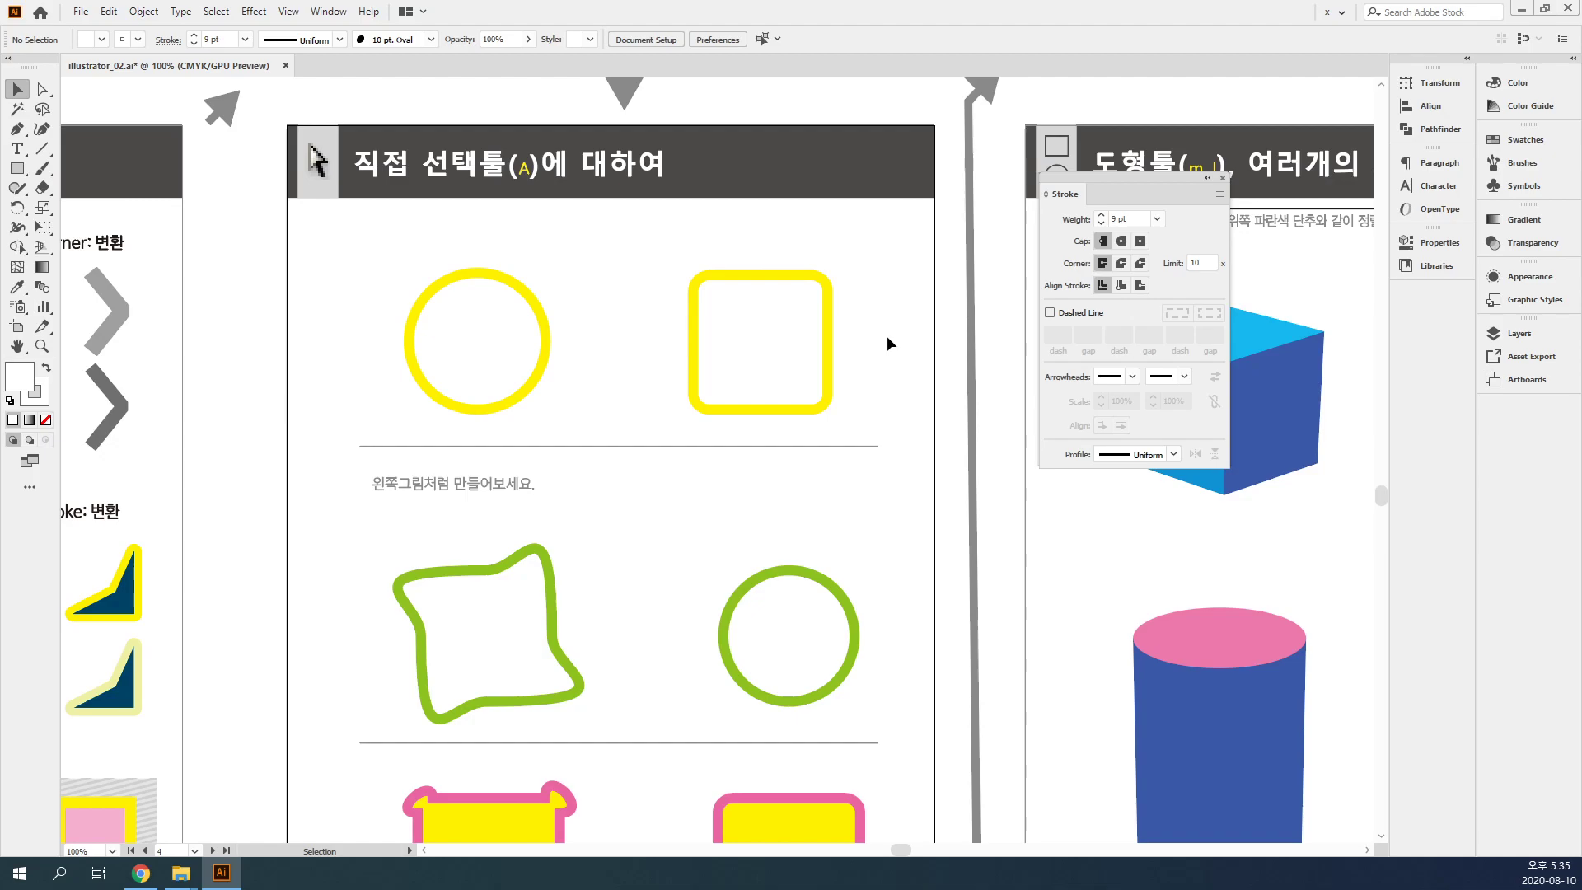
key("ctrl+space")
left_click_drag(371, 255, 592, 371)
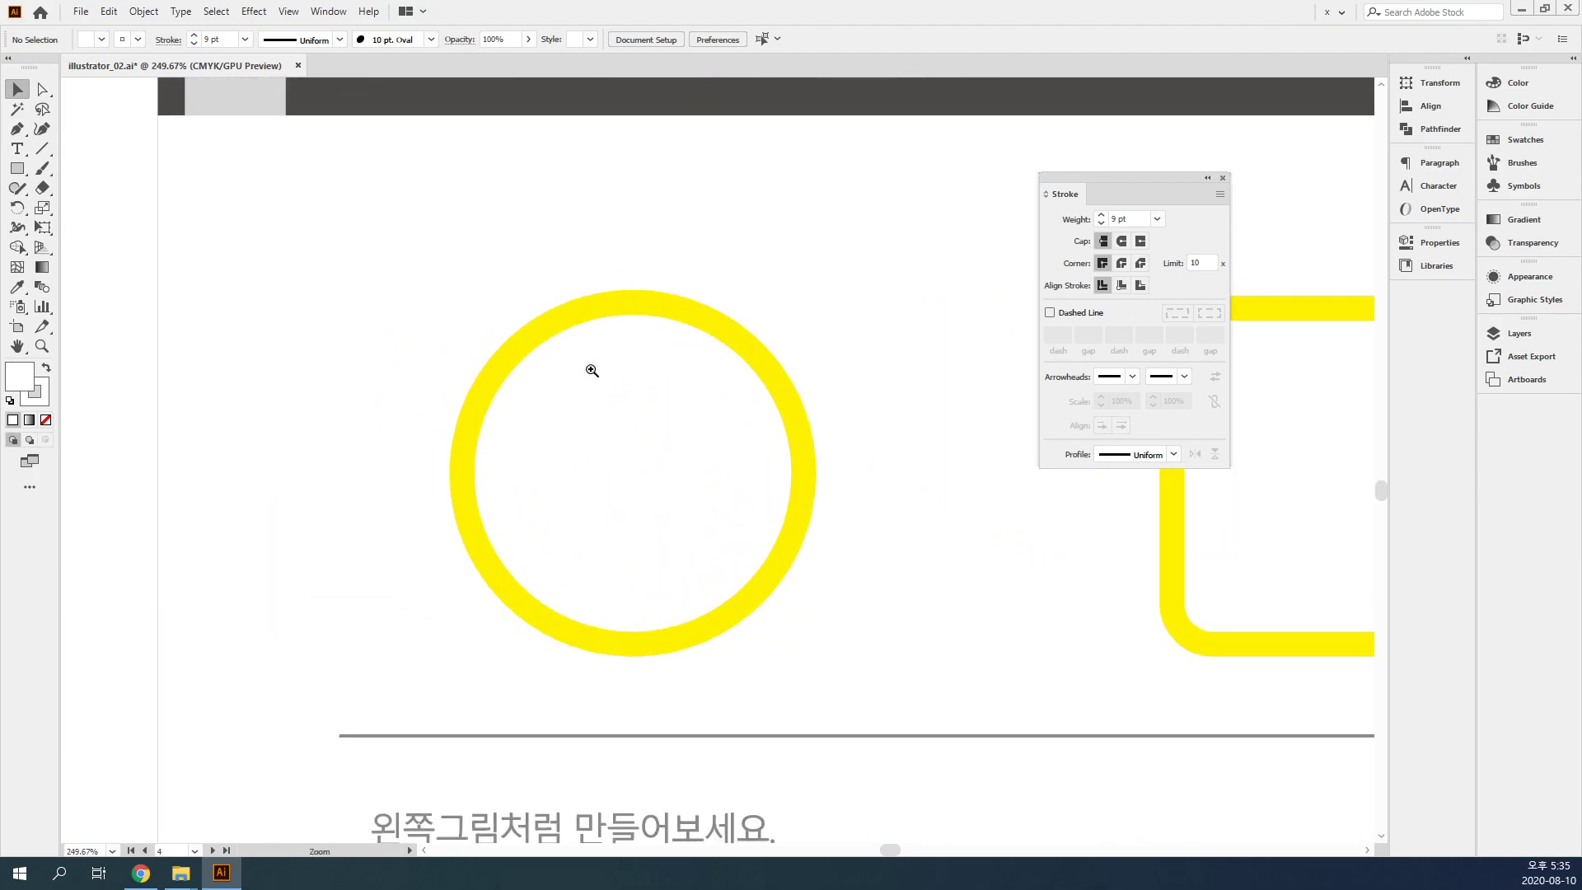
left_click_drag(646, 455, 699, 361)
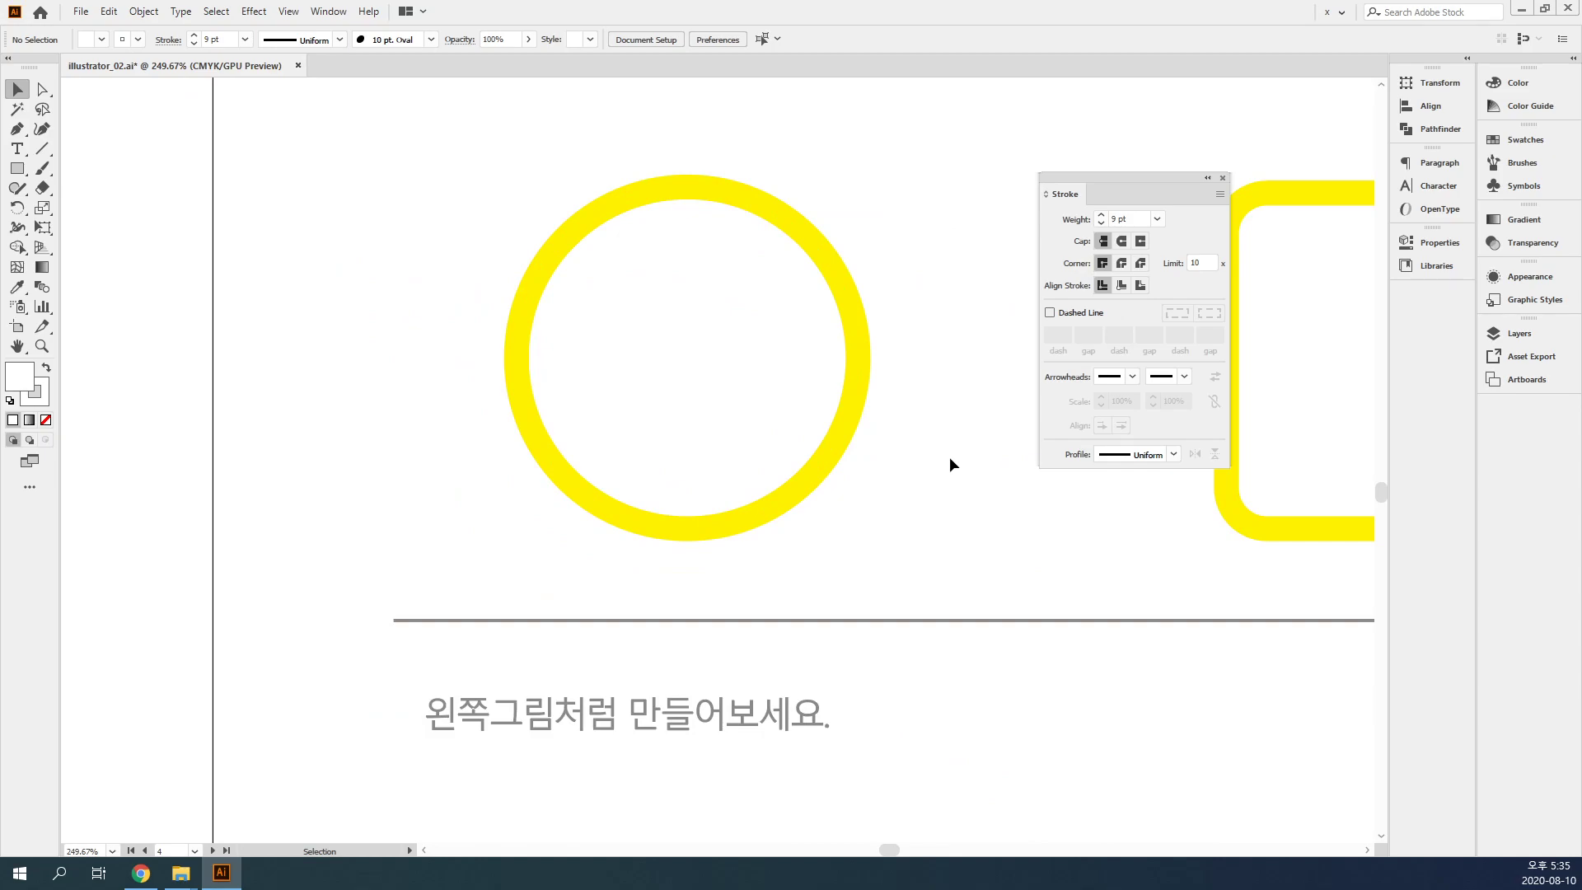
left_click(741, 387)
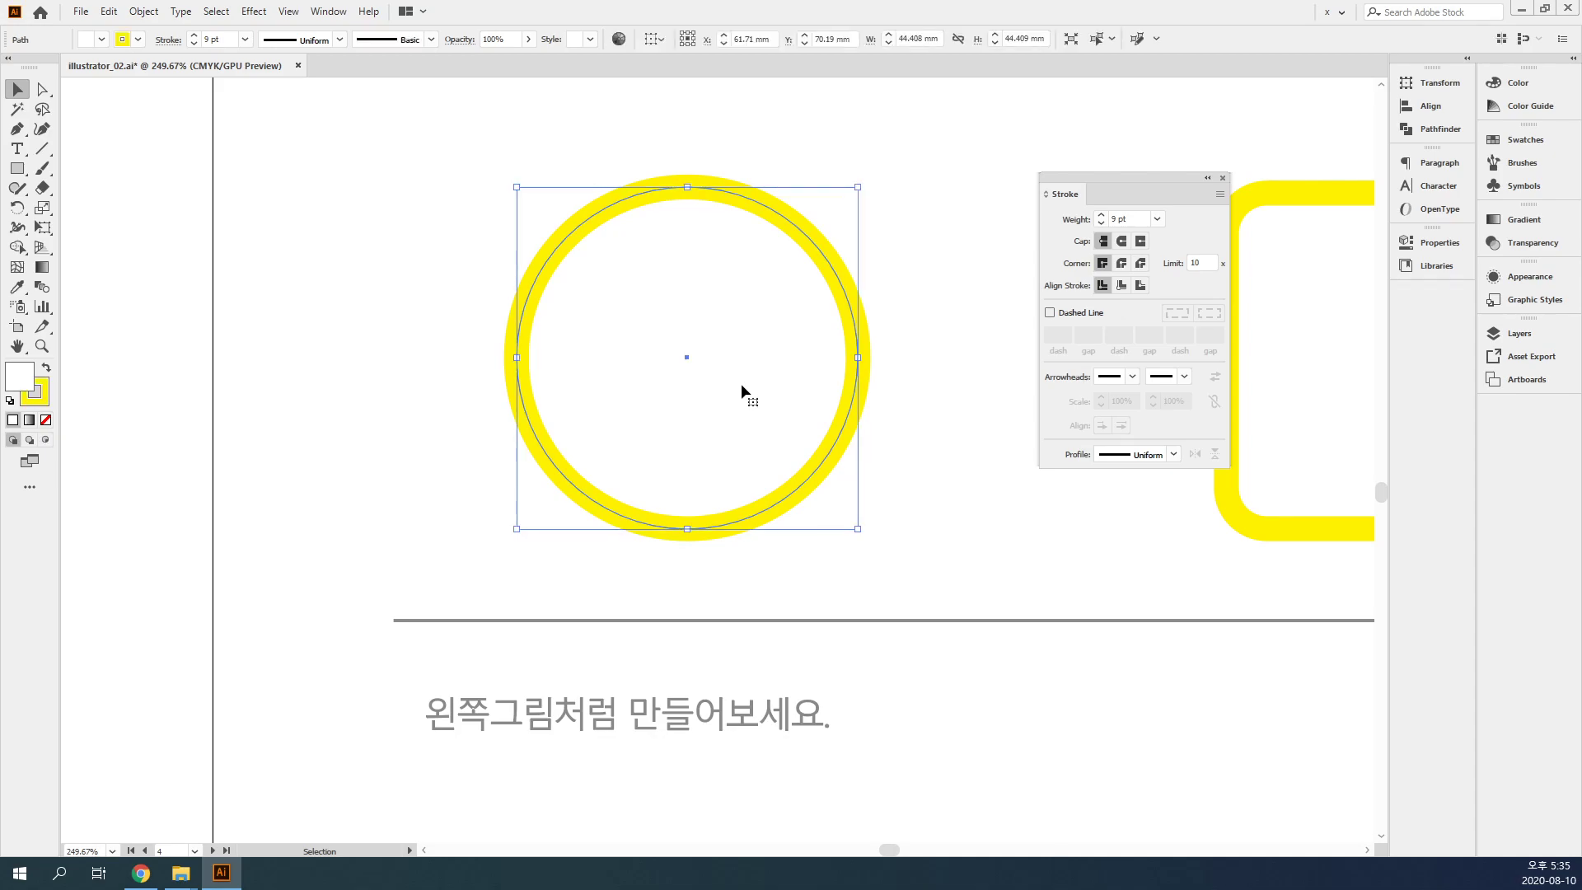
- Turn on handles for multiple selected anchor points using the circle's top anchor, and select all four of the circle's anchor points with Direct Selection
left_click(46, 93)
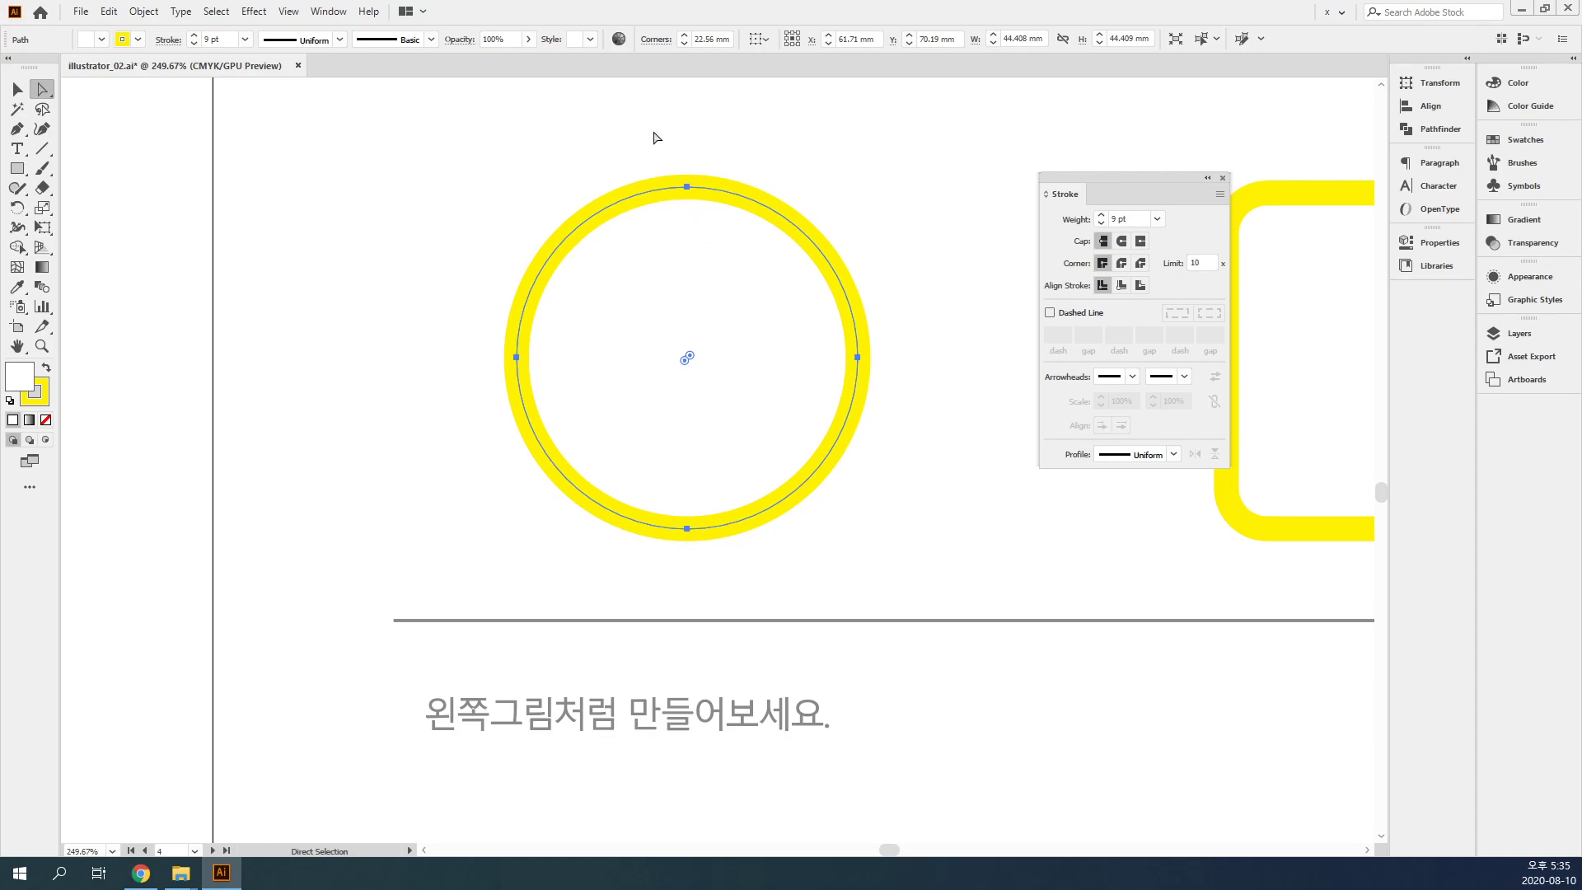
left_click(688, 187)
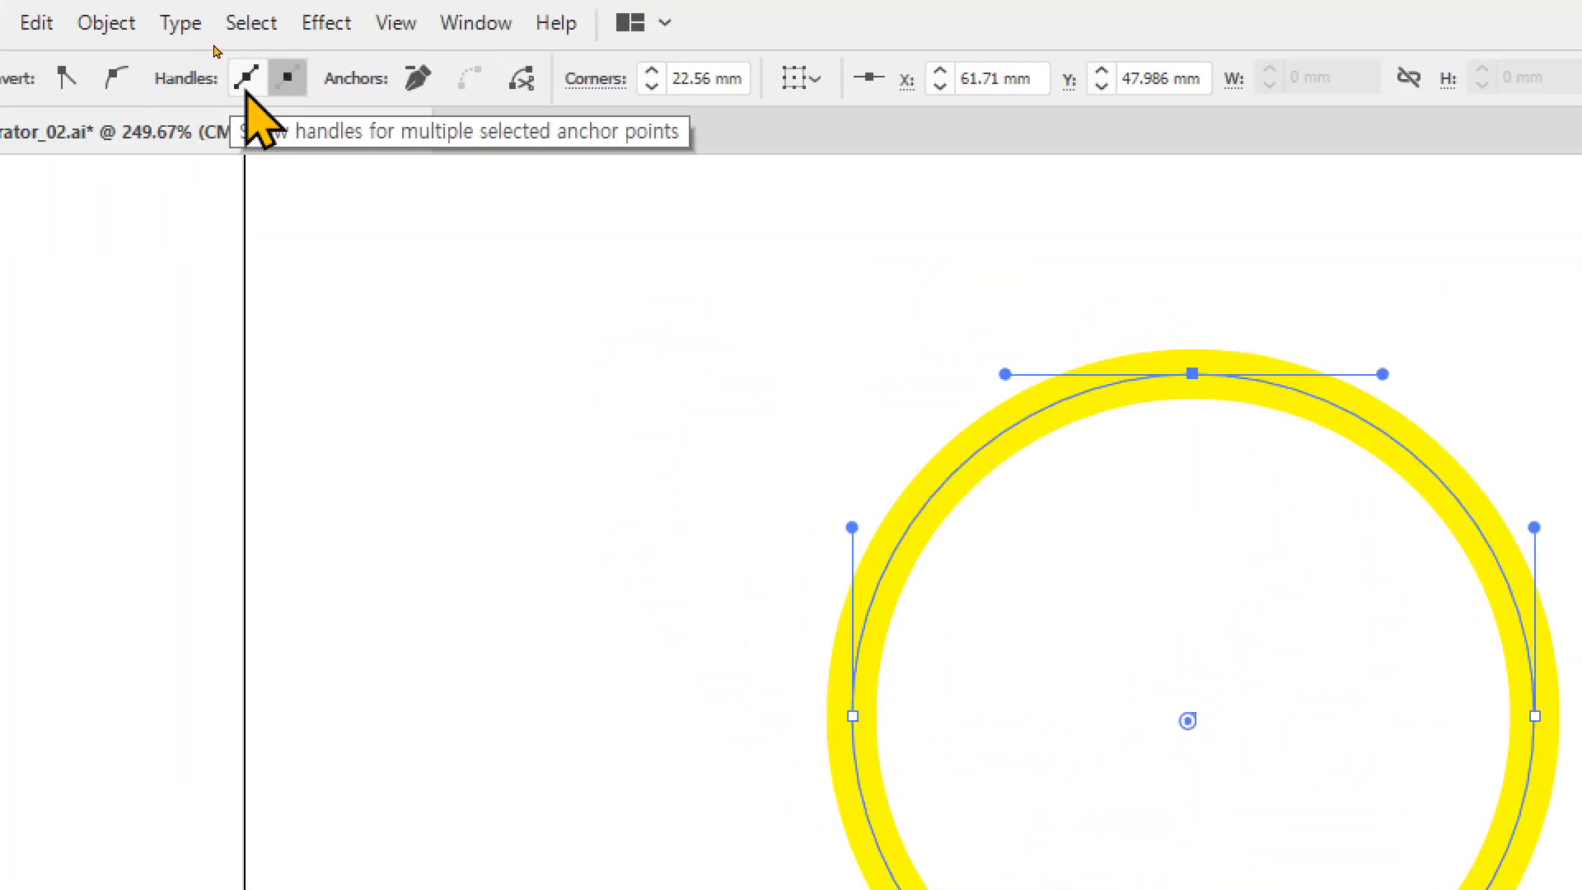
left_click(247, 80)
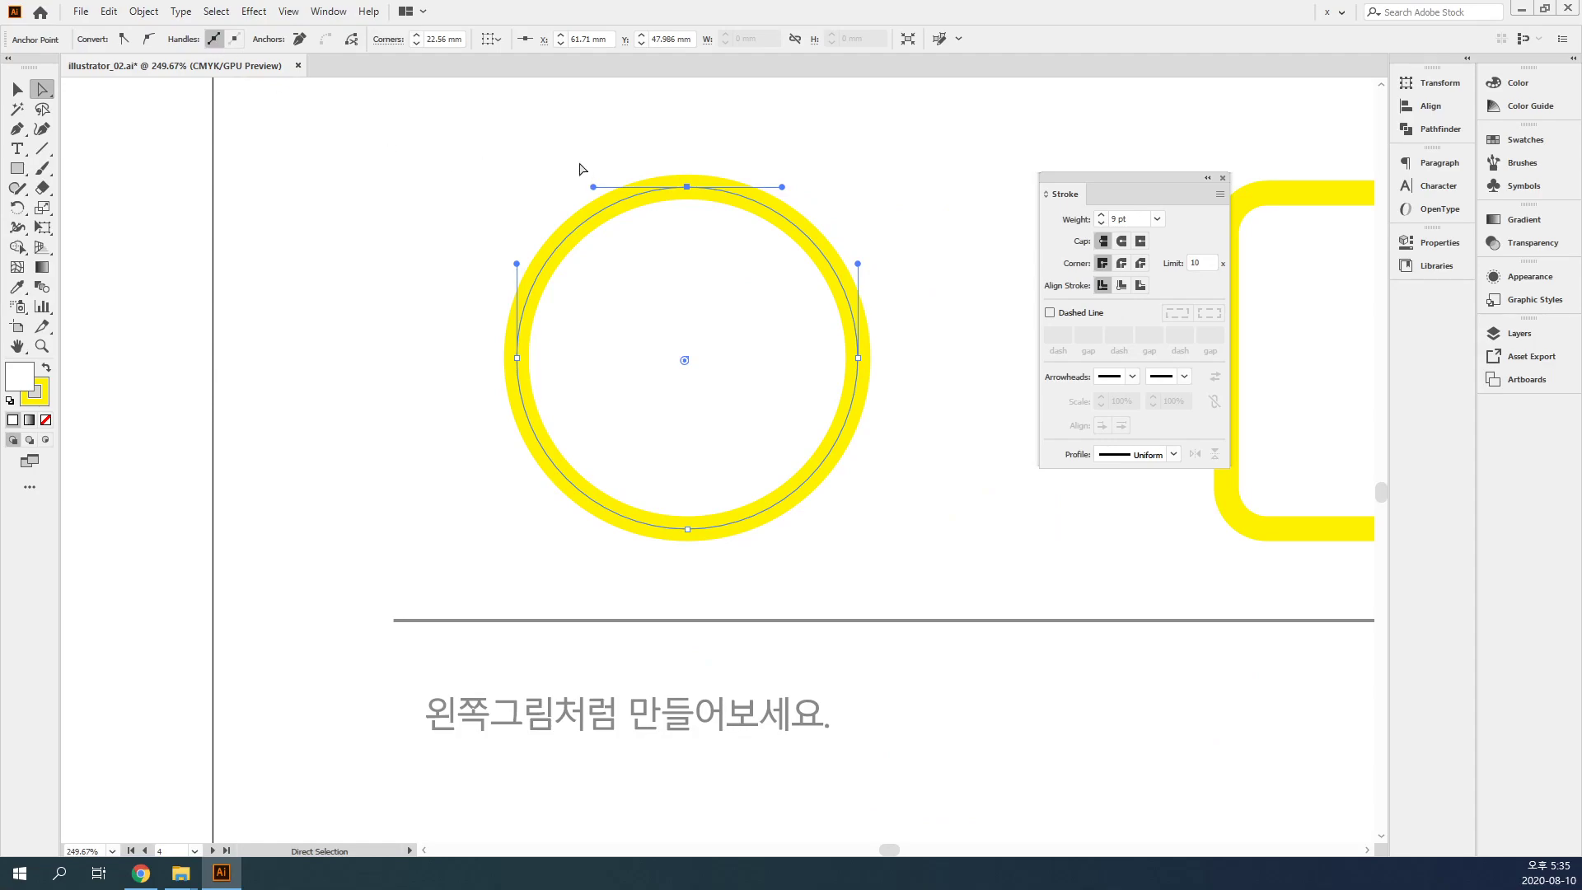
left_click_drag(581, 163, 732, 238)
left_click_drag(378, 151, 904, 586)
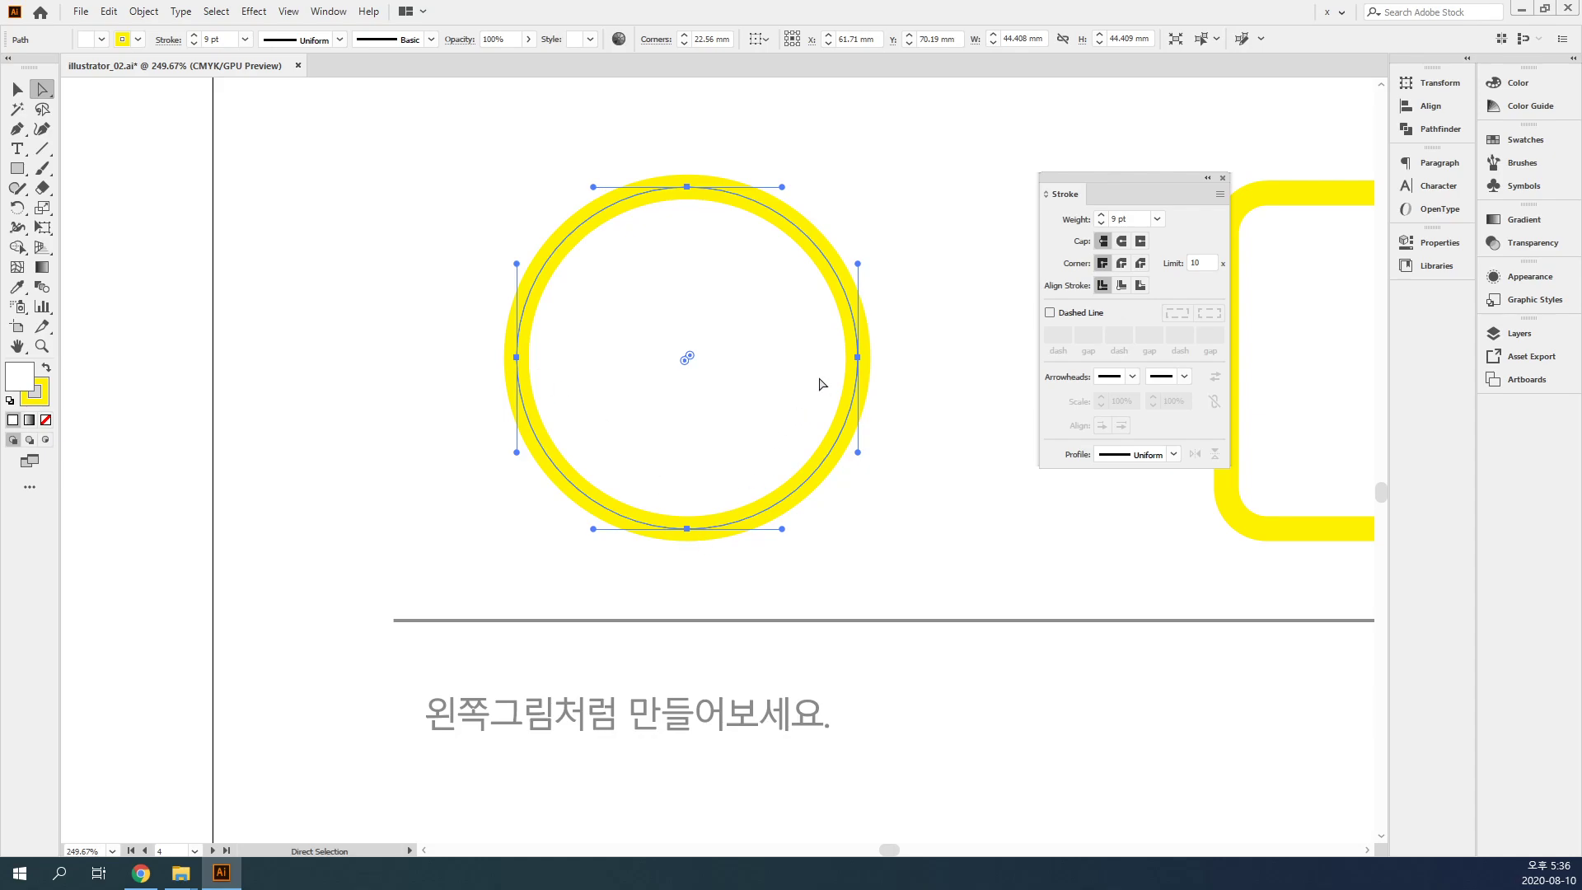
- Select only the yellow circle's top anchor point, tilt its direction handles both ways, and bring them back to nearly level
left_click_drag(641, 124, 717, 178)
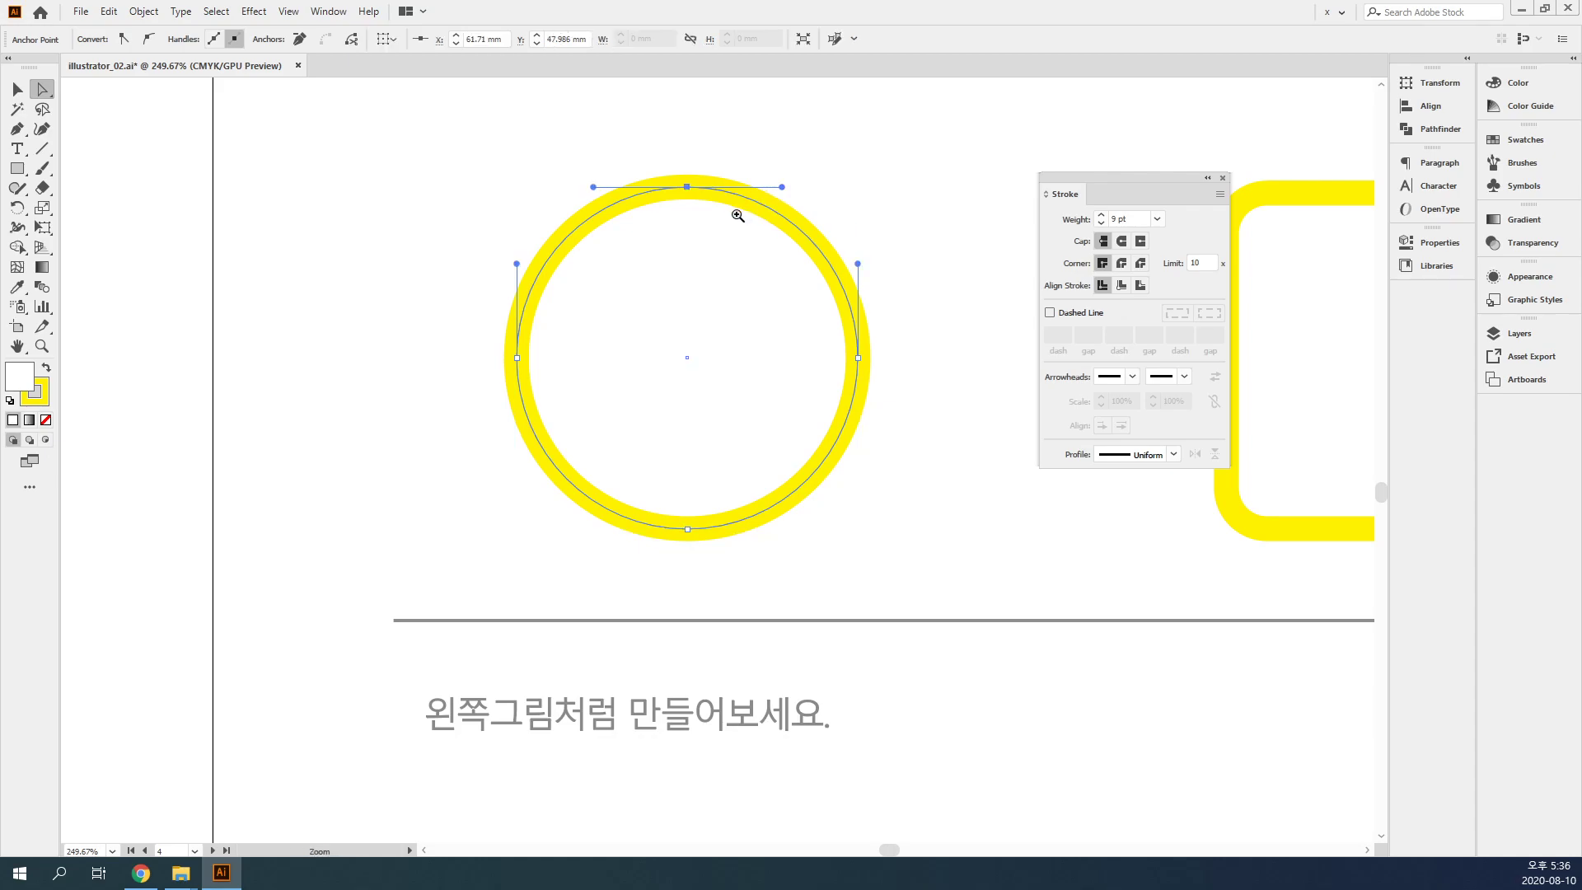
scroll(644, 279, "up", 3)
left_click(686, 482, "ctrl")
left_click(687, 482, "ctrl")
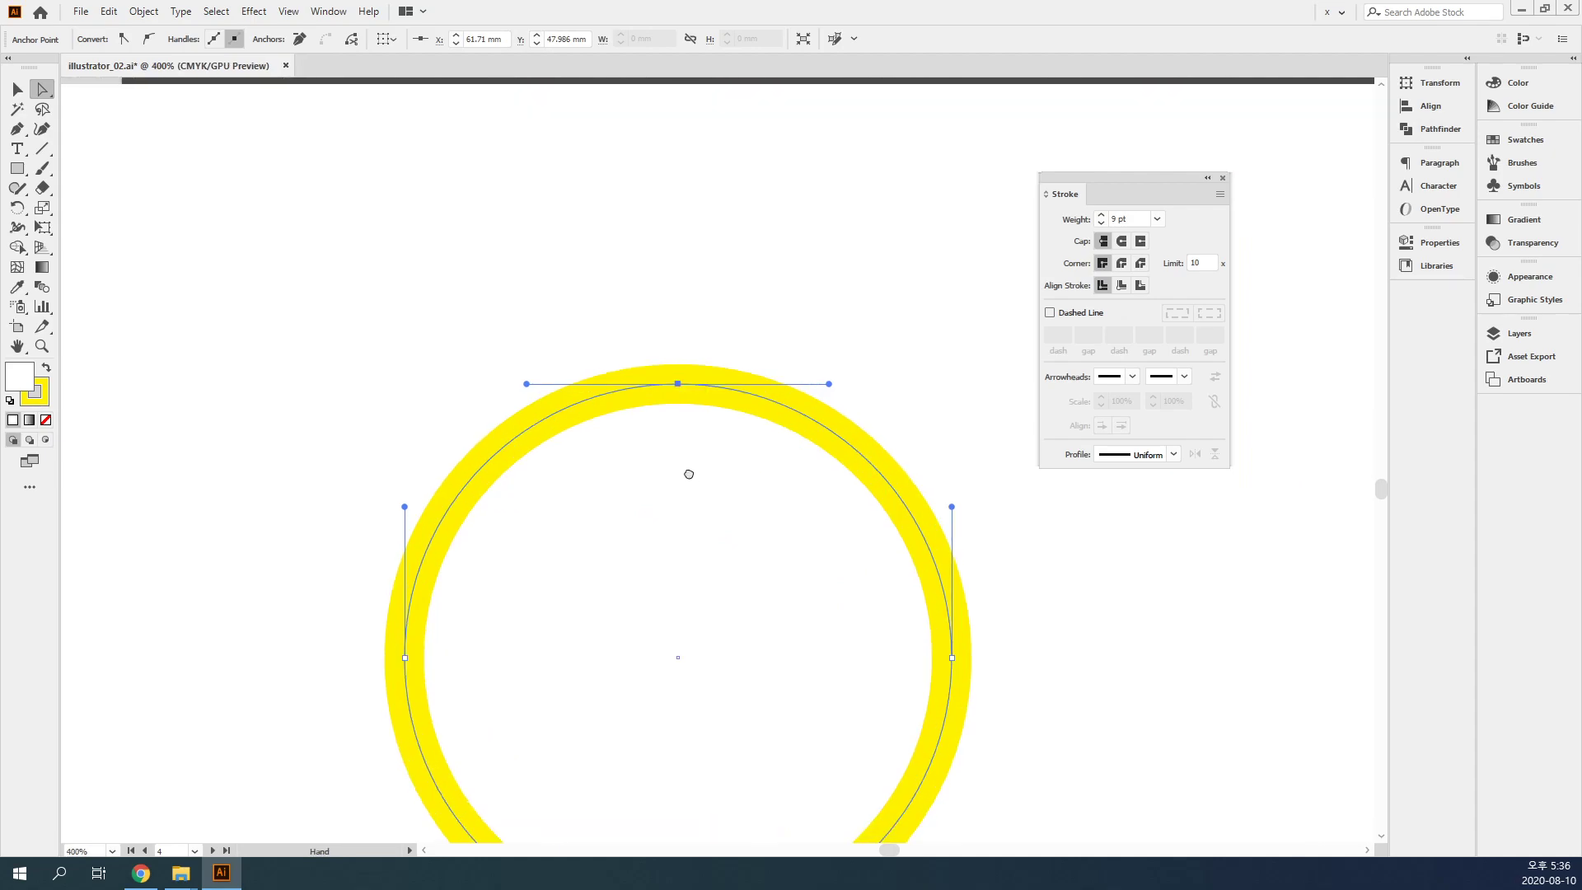
left_click_drag(689, 469, 742, 375)
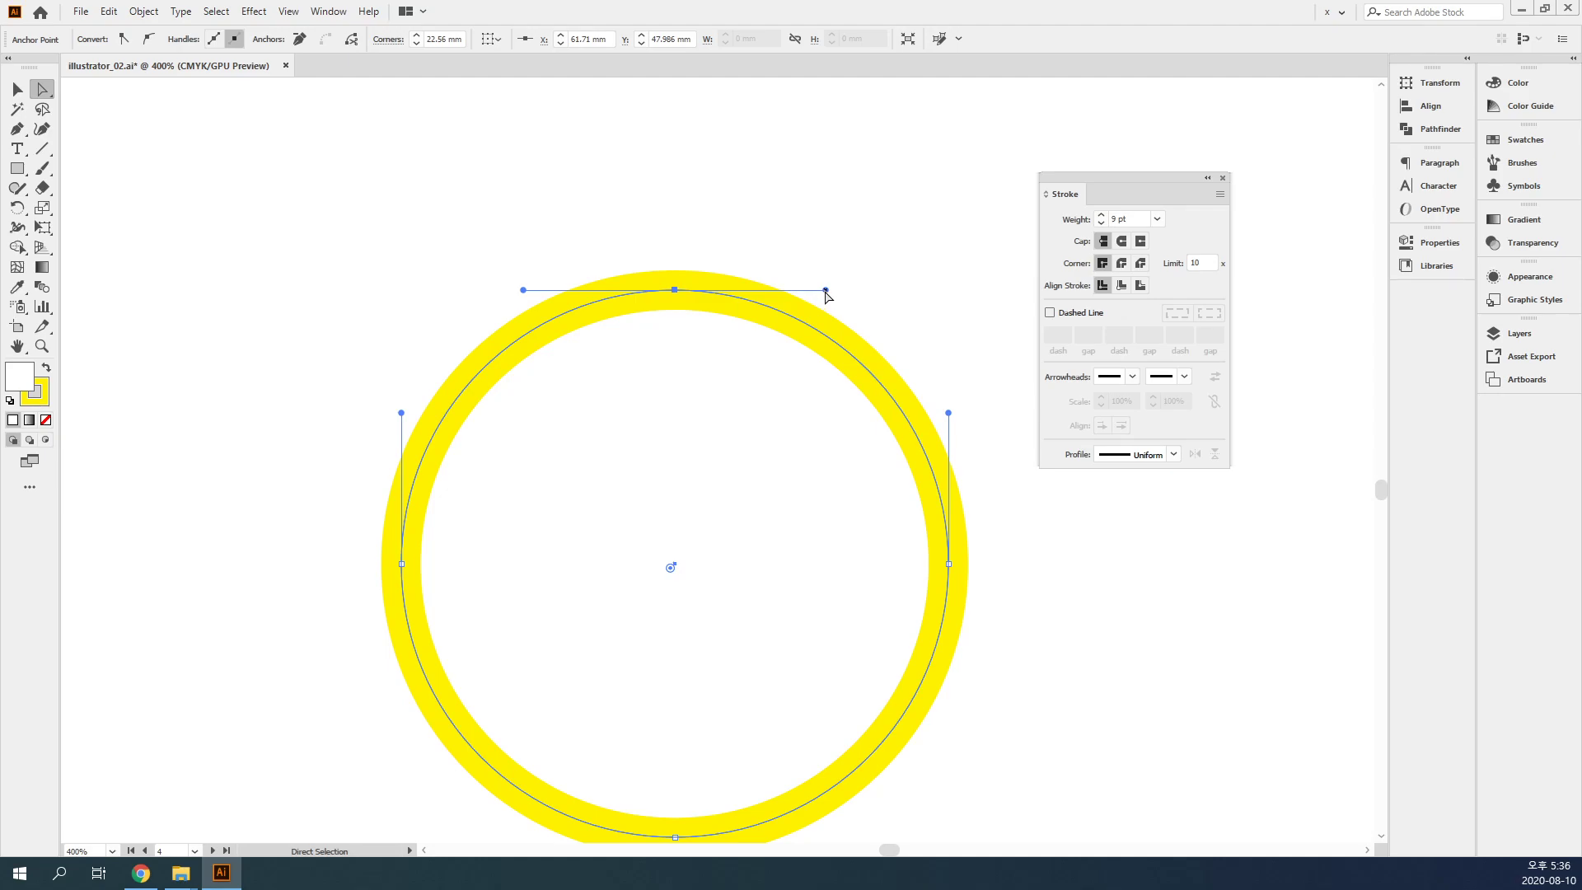
left_click_drag(827, 295, 815, 174)
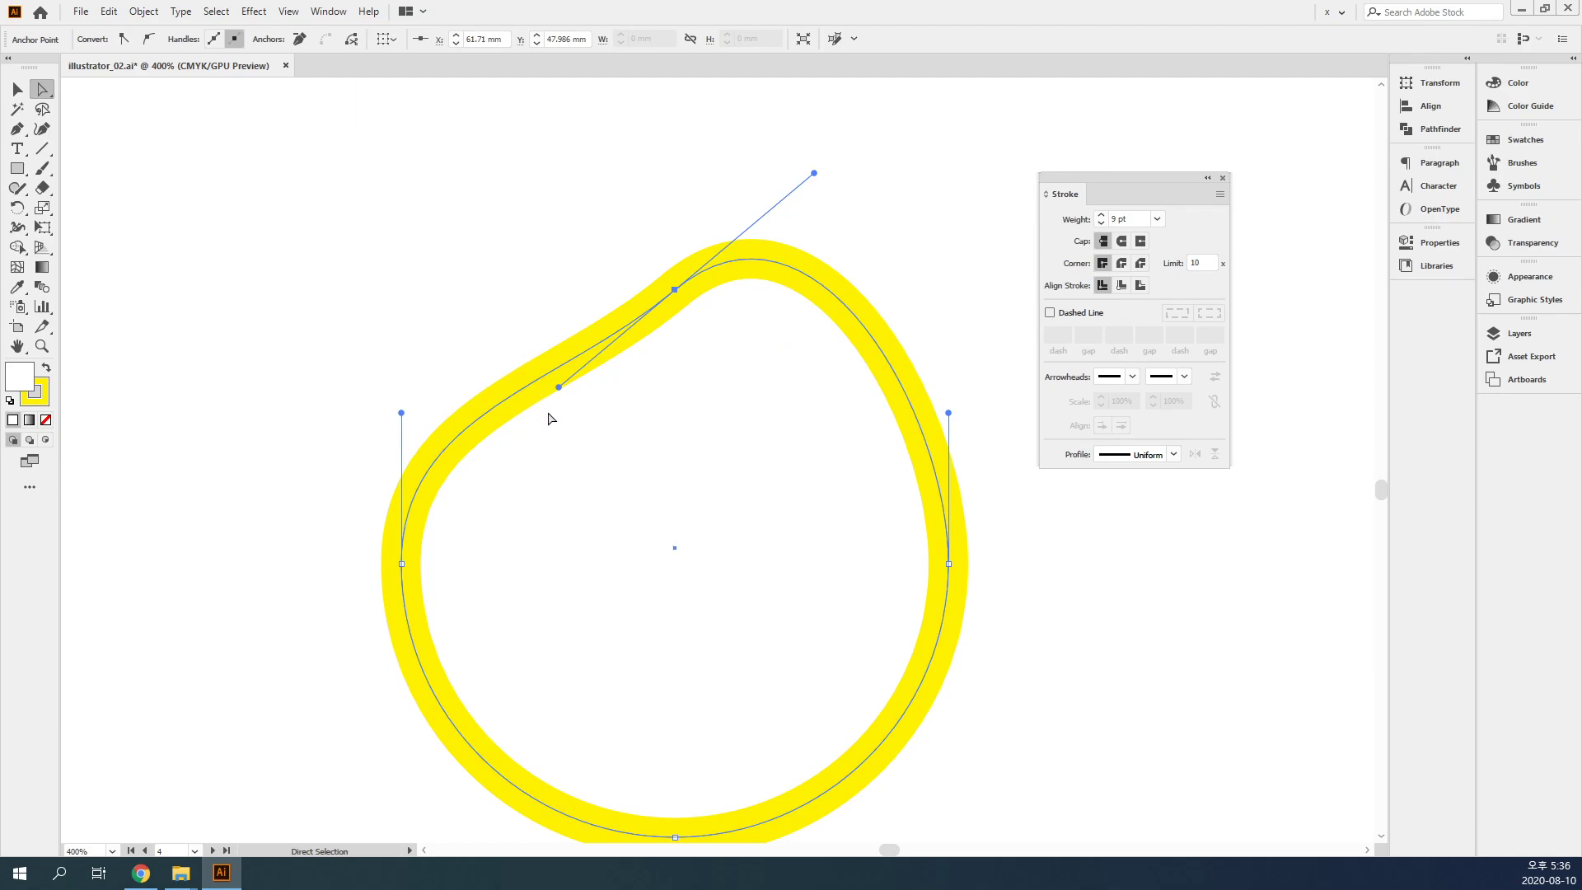
left_click_drag(814, 173, 813, 381)
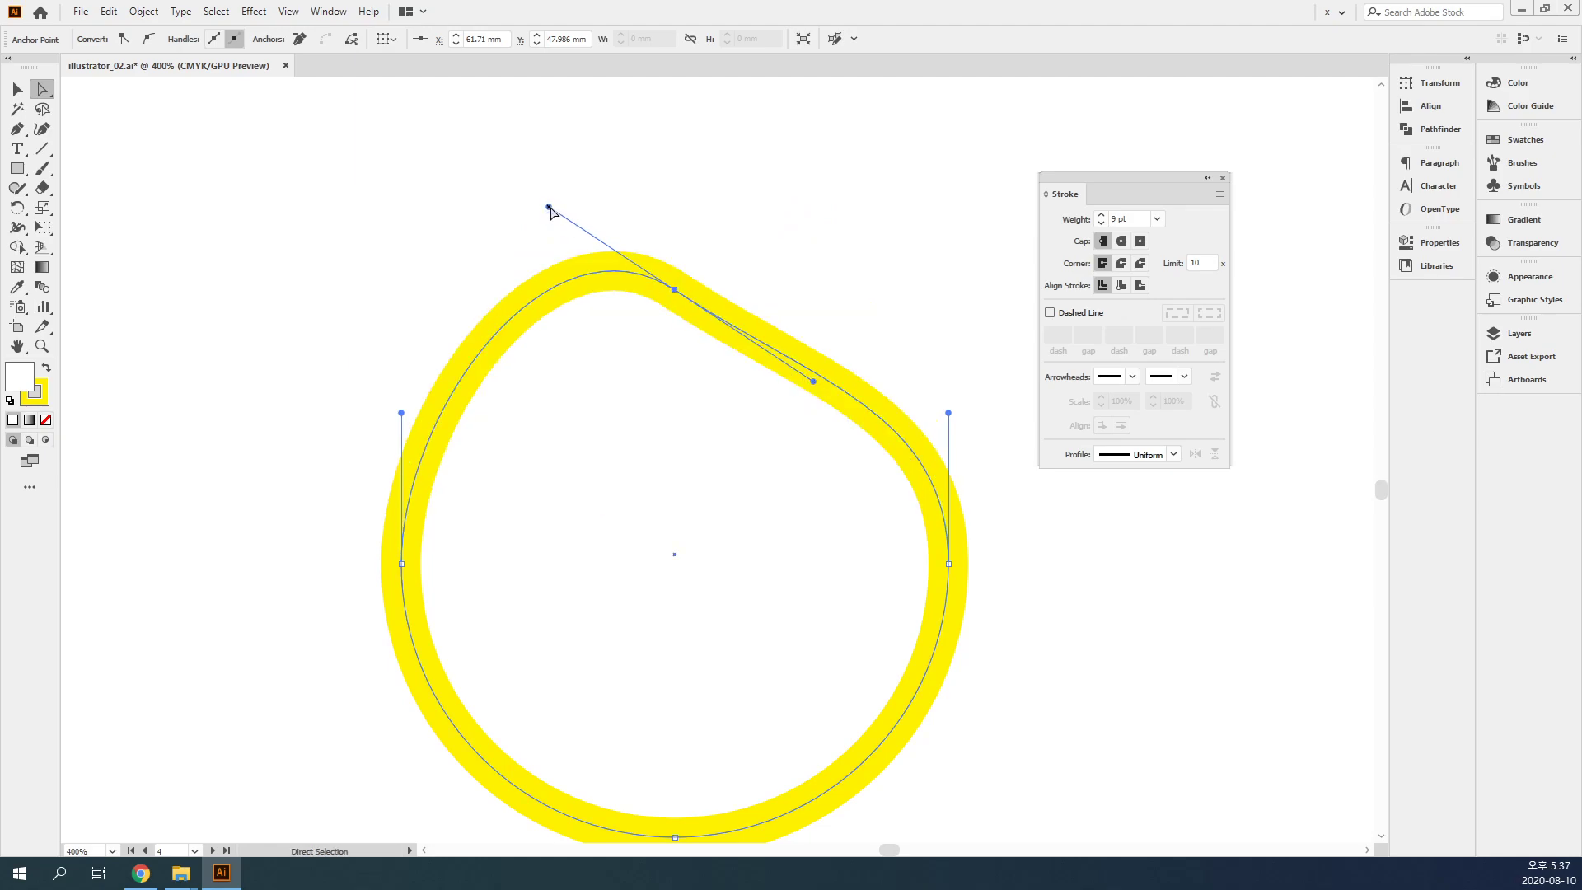
left_click_drag(550, 208, 590, 419)
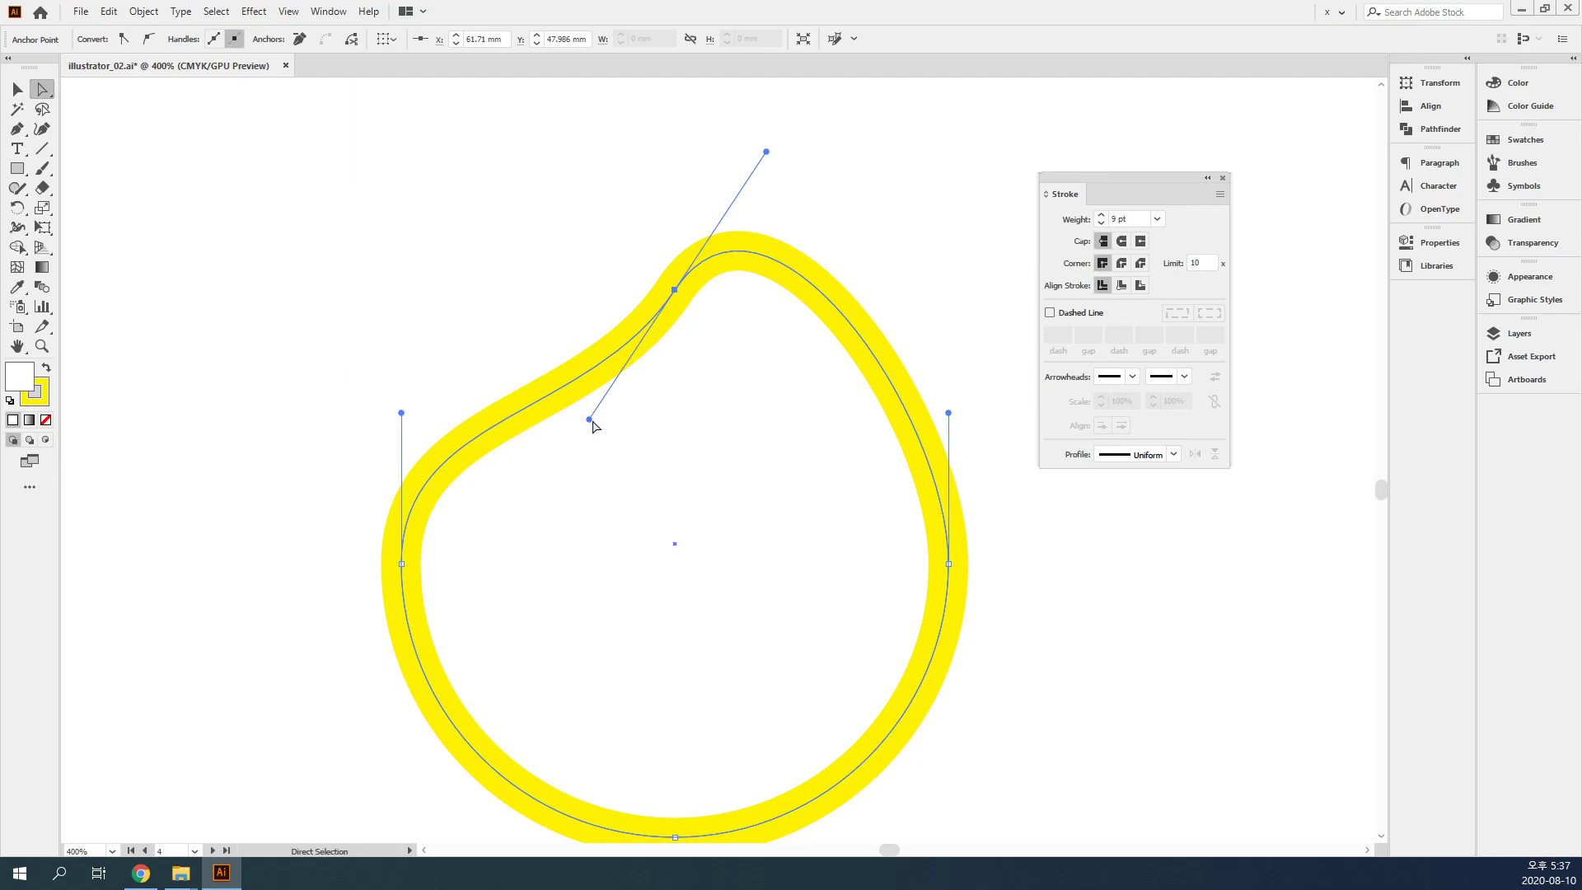
mouse_move(590, 420)
left_mouse_down()
mouse_move(552, 209)
mouse_move(554, 335)
mouse_move(581, 411)
left_mouse_up()
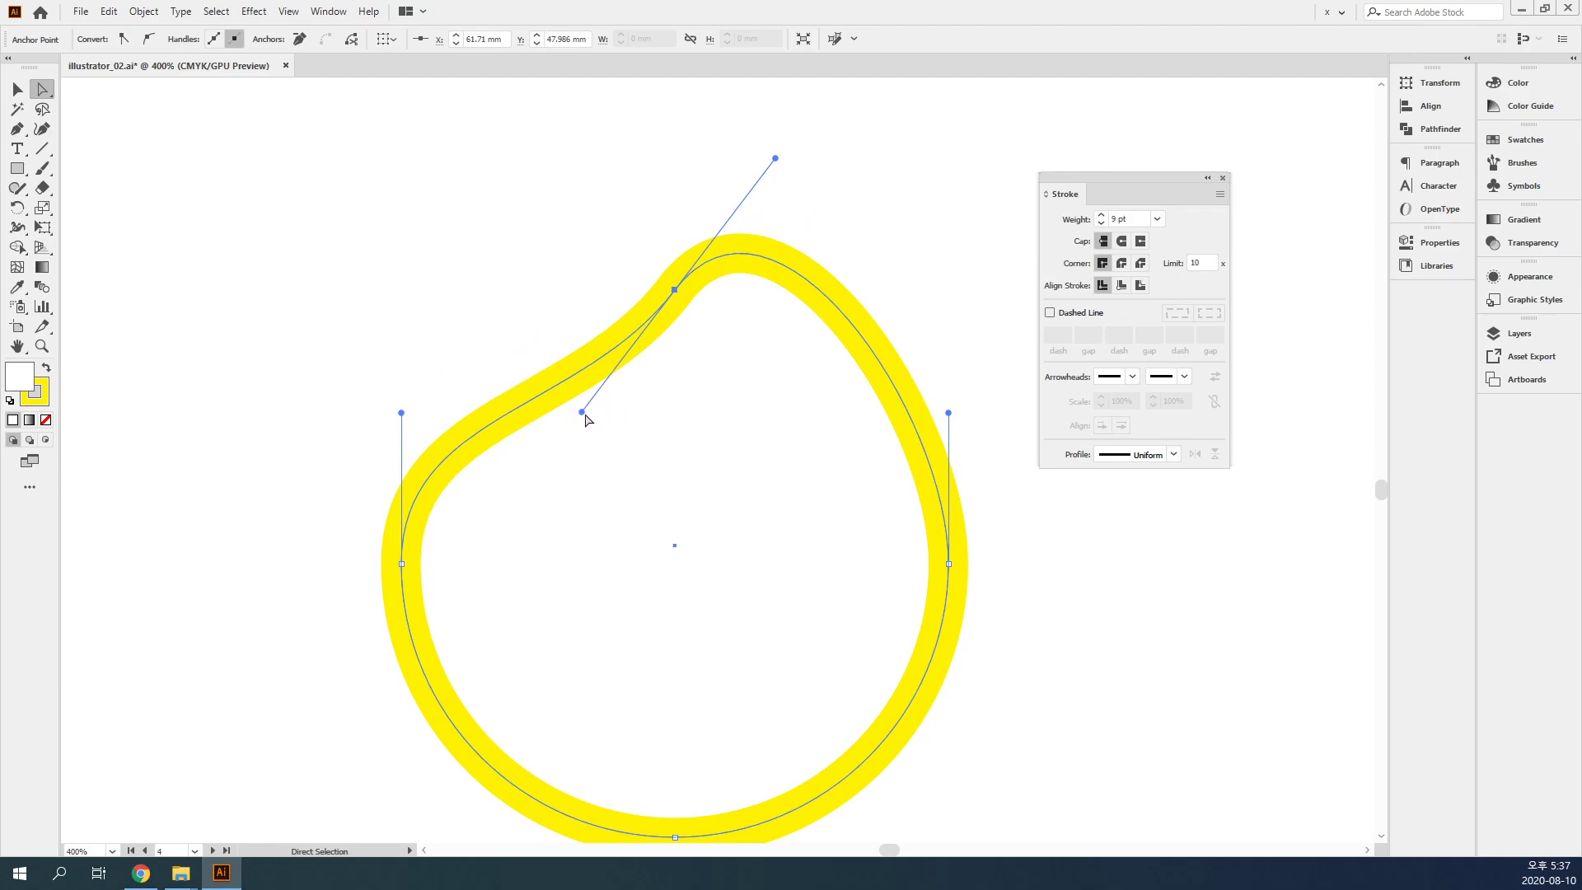
mouse_move(582, 412)
left_mouse_down()
mouse_move(541, 374)
mouse_move(512, 290)
left_mouse_up()
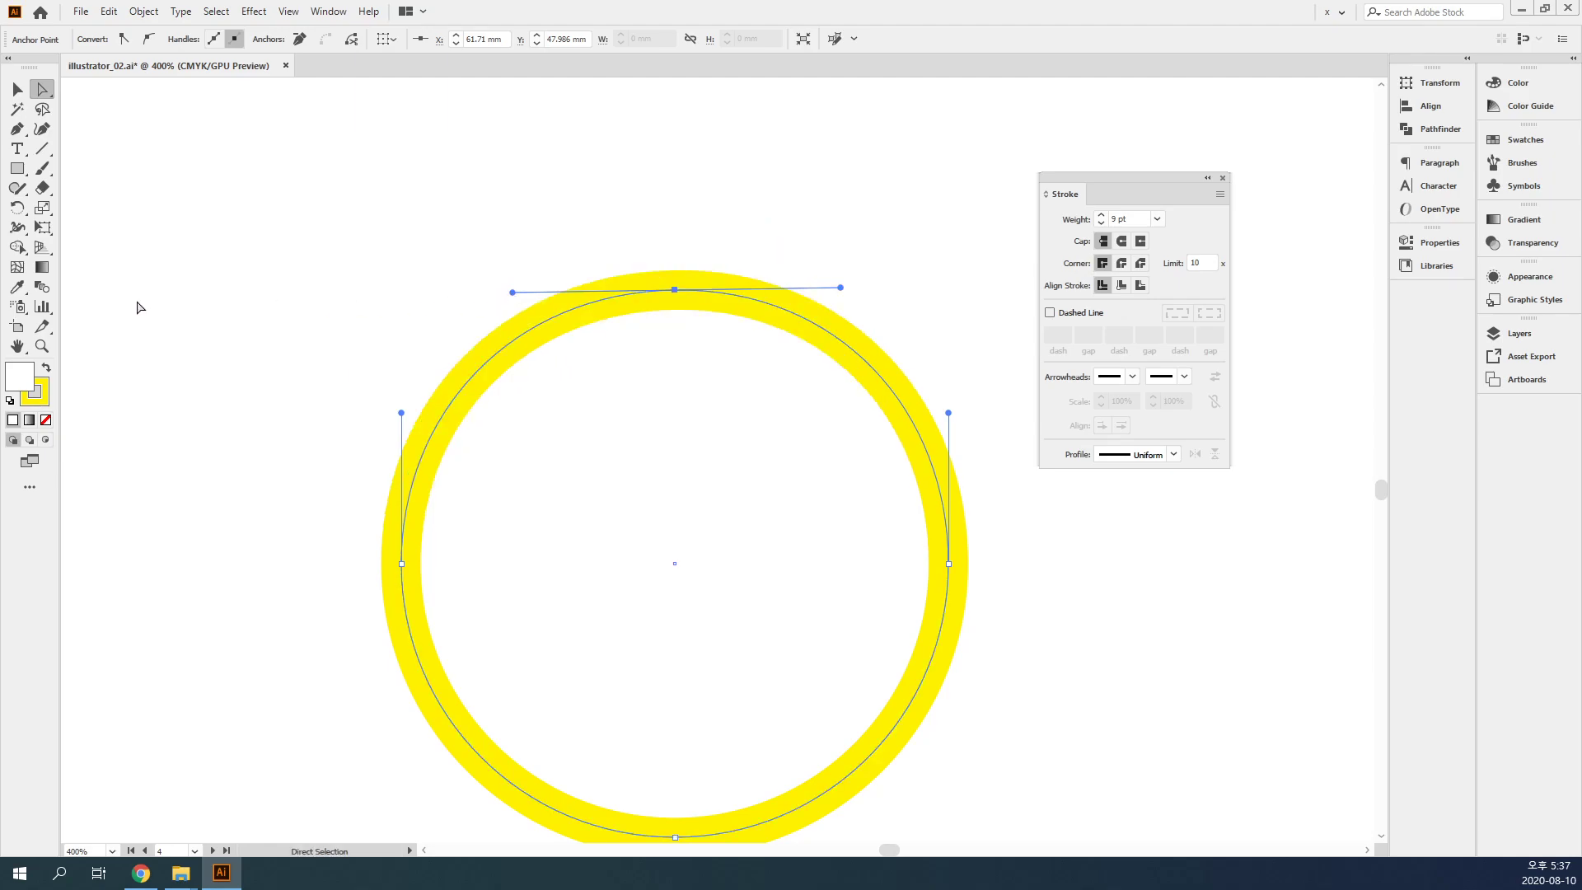
- Lengthen and shorten the left direction handle of the circle's top anchor point, then undo the last lengthening
left_click_drag(512, 293, 101, 292)
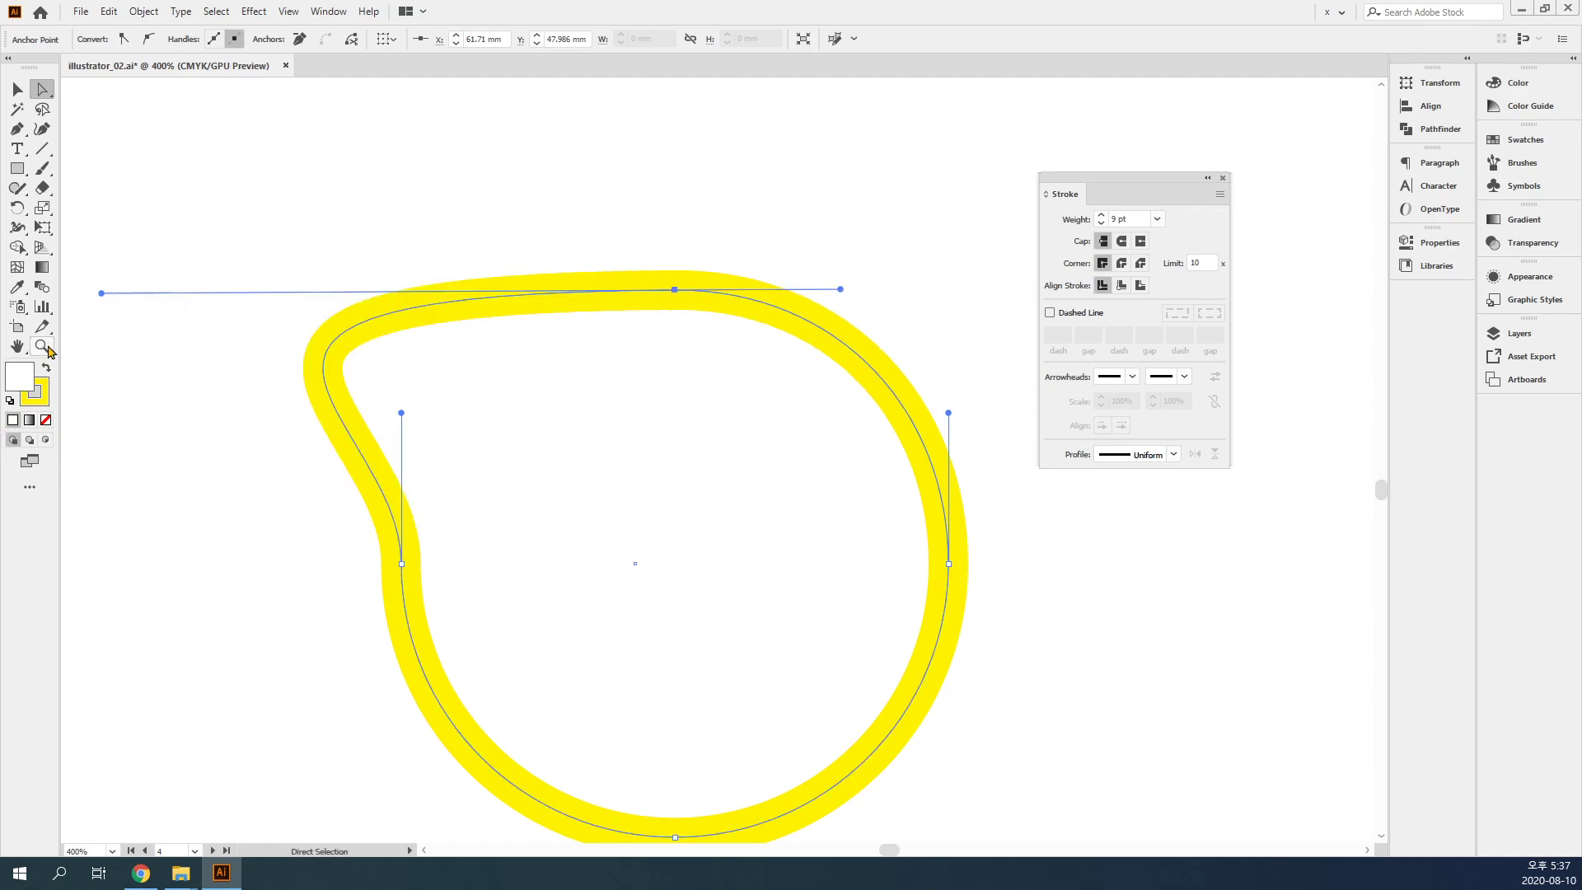
left_click_drag(103, 293, 609, 289)
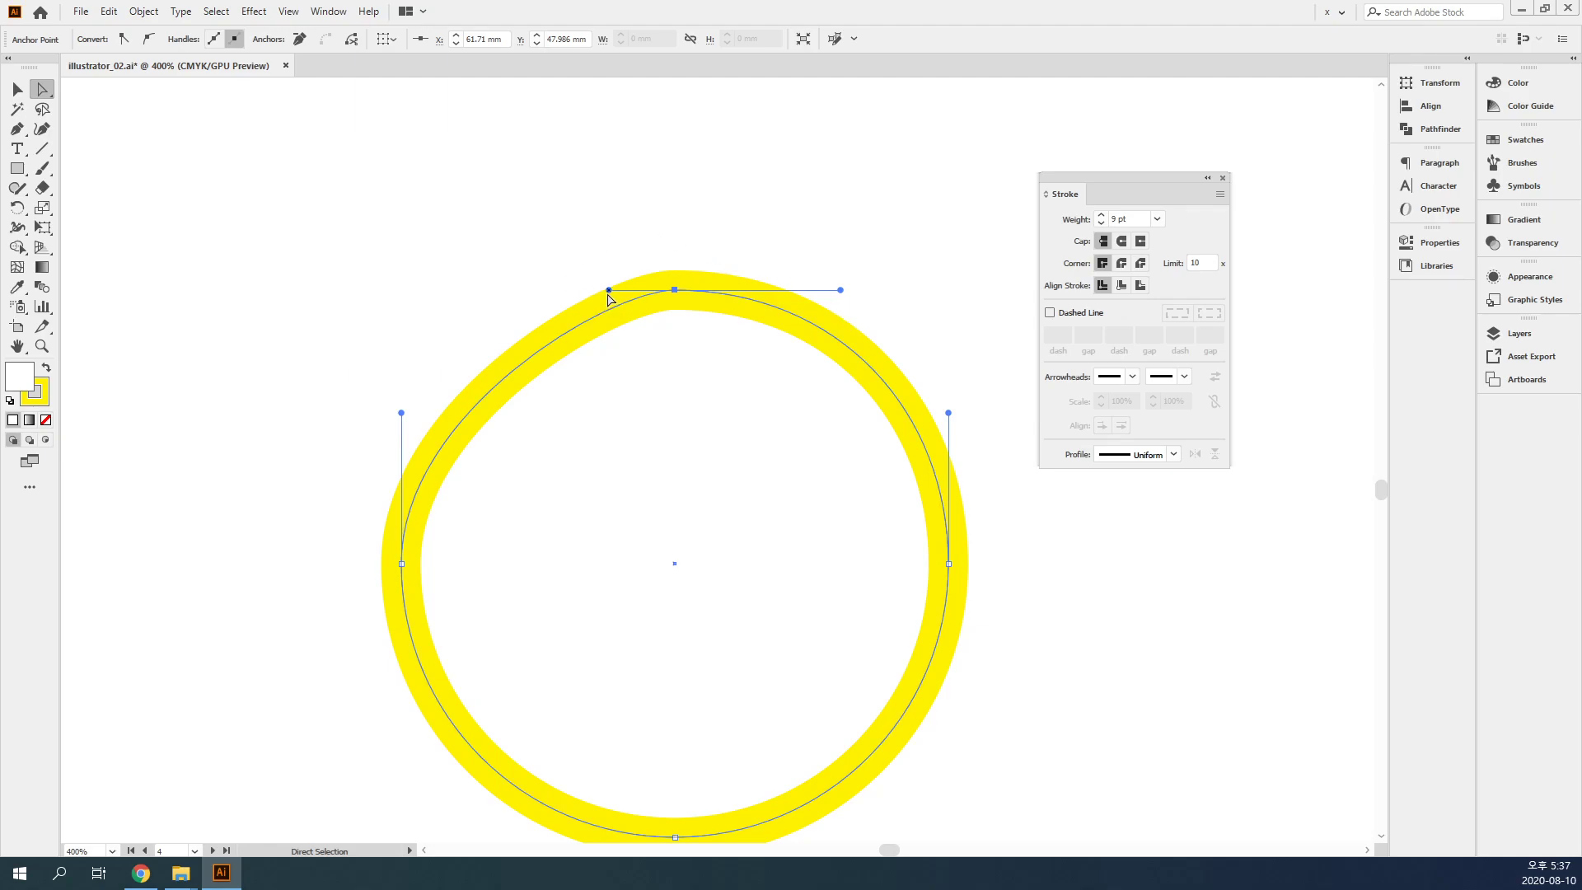
mouse_move(609, 291)
left_mouse_down()
mouse_move(121, 289)
mouse_move(493, 294)
mouse_move(176, 305)
mouse_move(185, 294)
left_mouse_up()
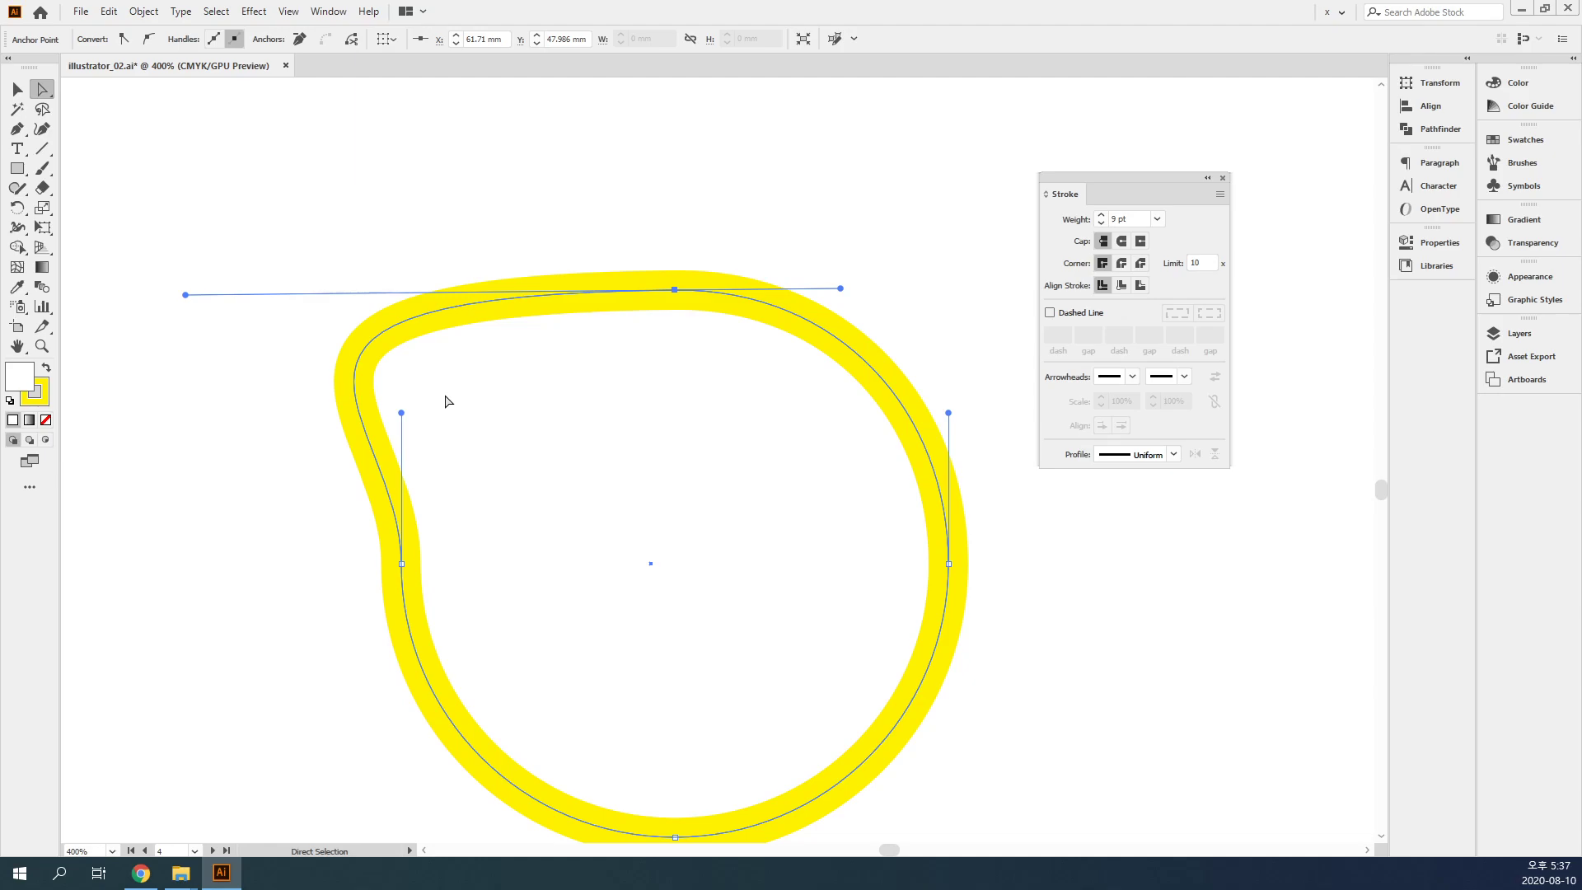
key("ctrl+z")
key("ctrl+z")
- Copy the upper-left segment of the yellow circle and clear the selection
left_click_drag(353, 307, 504, 403)
left_click_drag(346, 473, 882, 428)
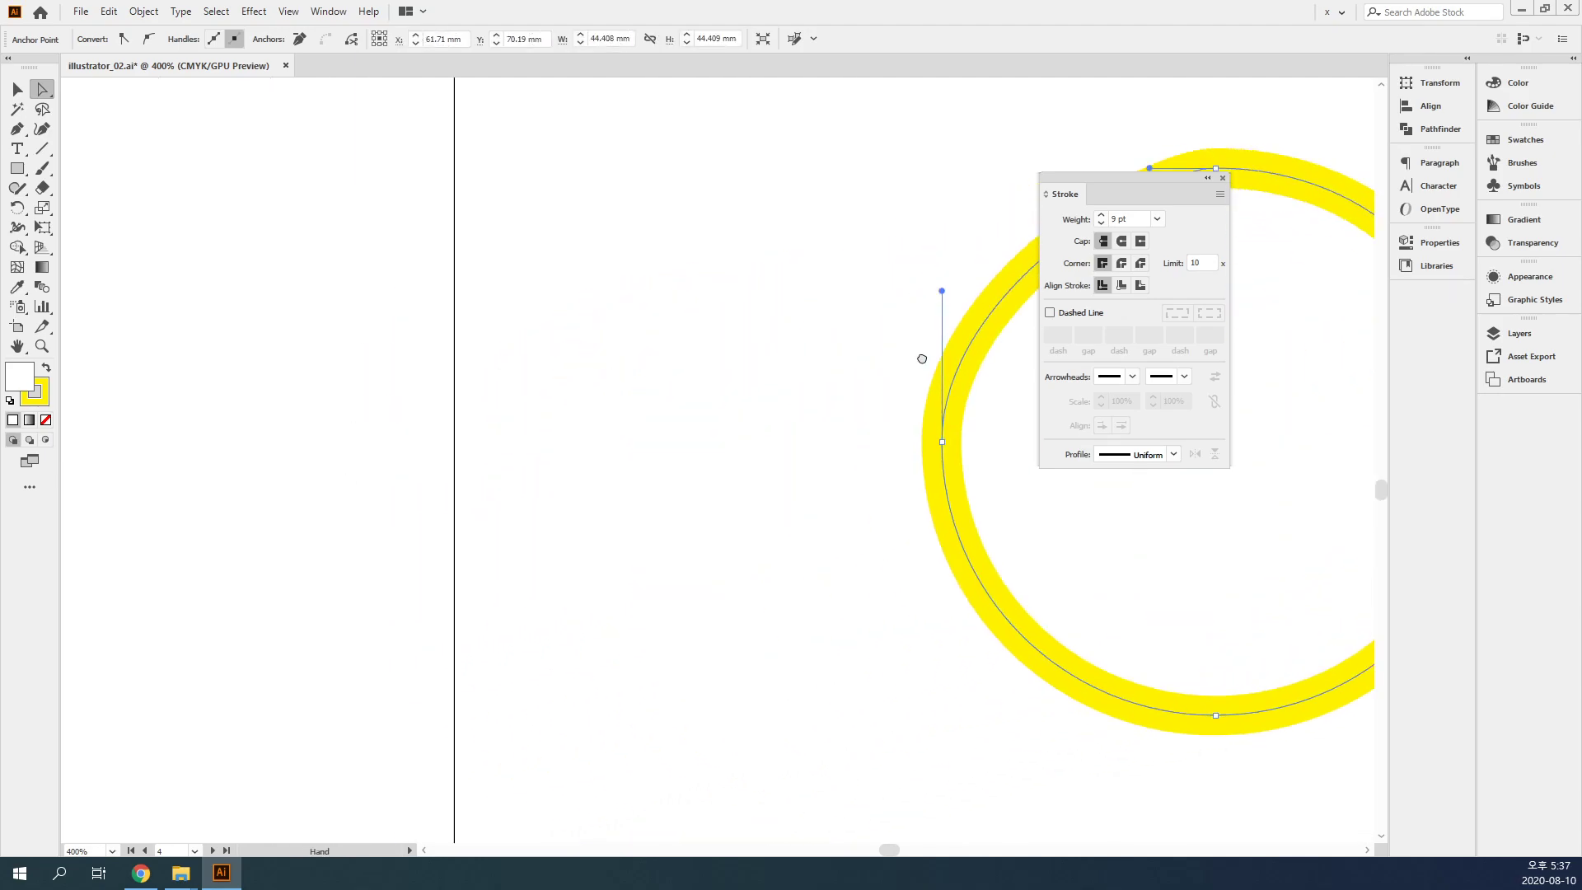
left_click_drag(83, 548, 526, 445)
left_click(558, 495)
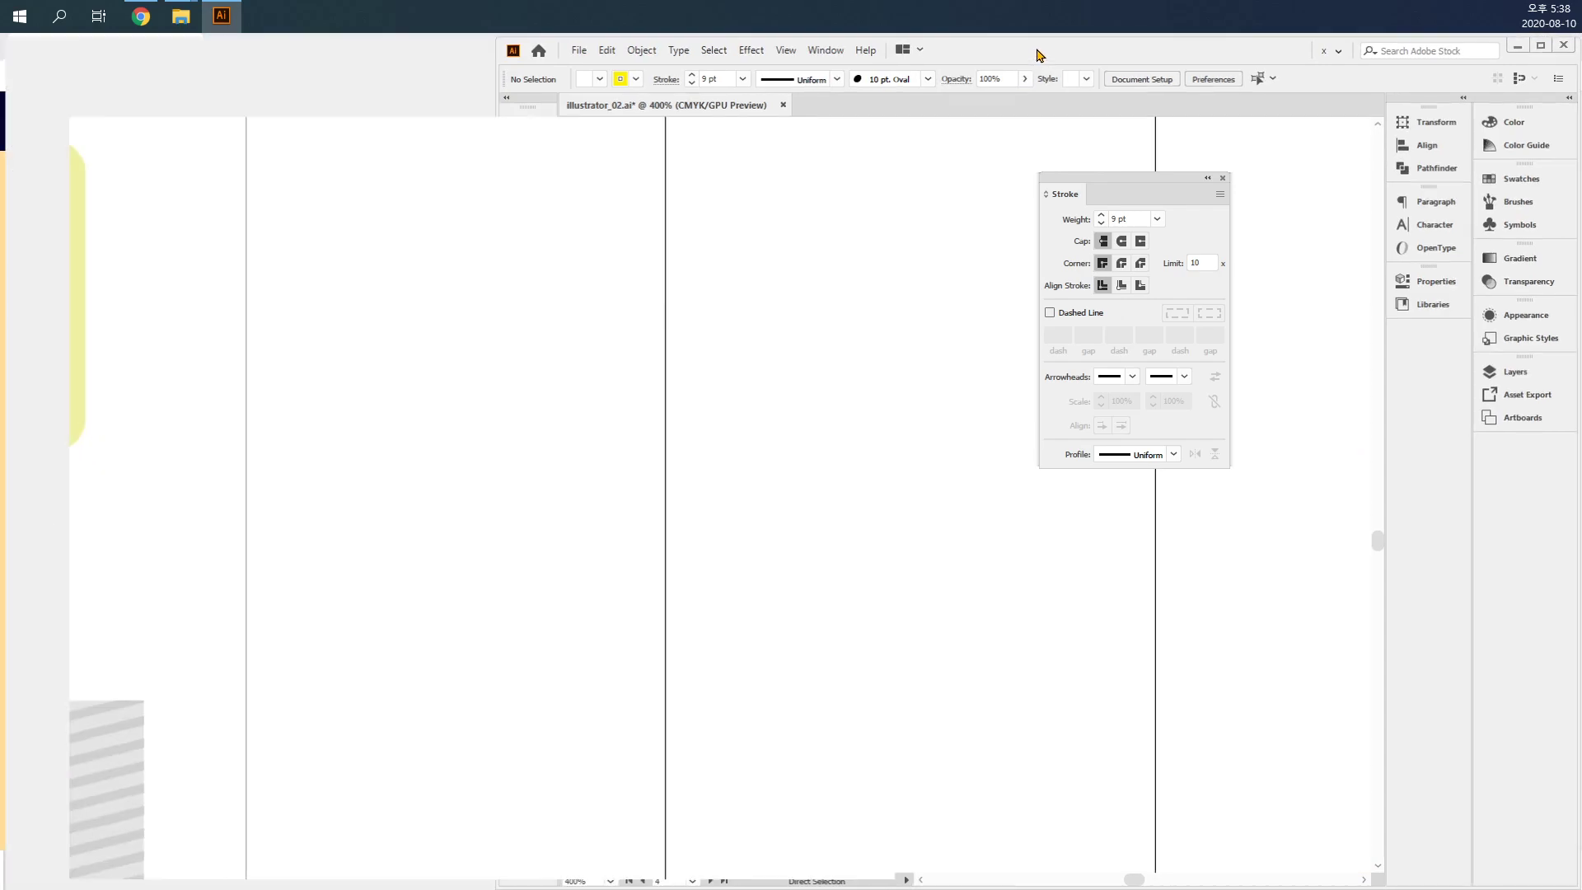
- Move the Windows taskbar back to the bottom edge of the display and paste the copied segment on empty canvas outside the artboards
key("ctrl+minus")
key("ctrl+minus")
key("ctrl+minus")
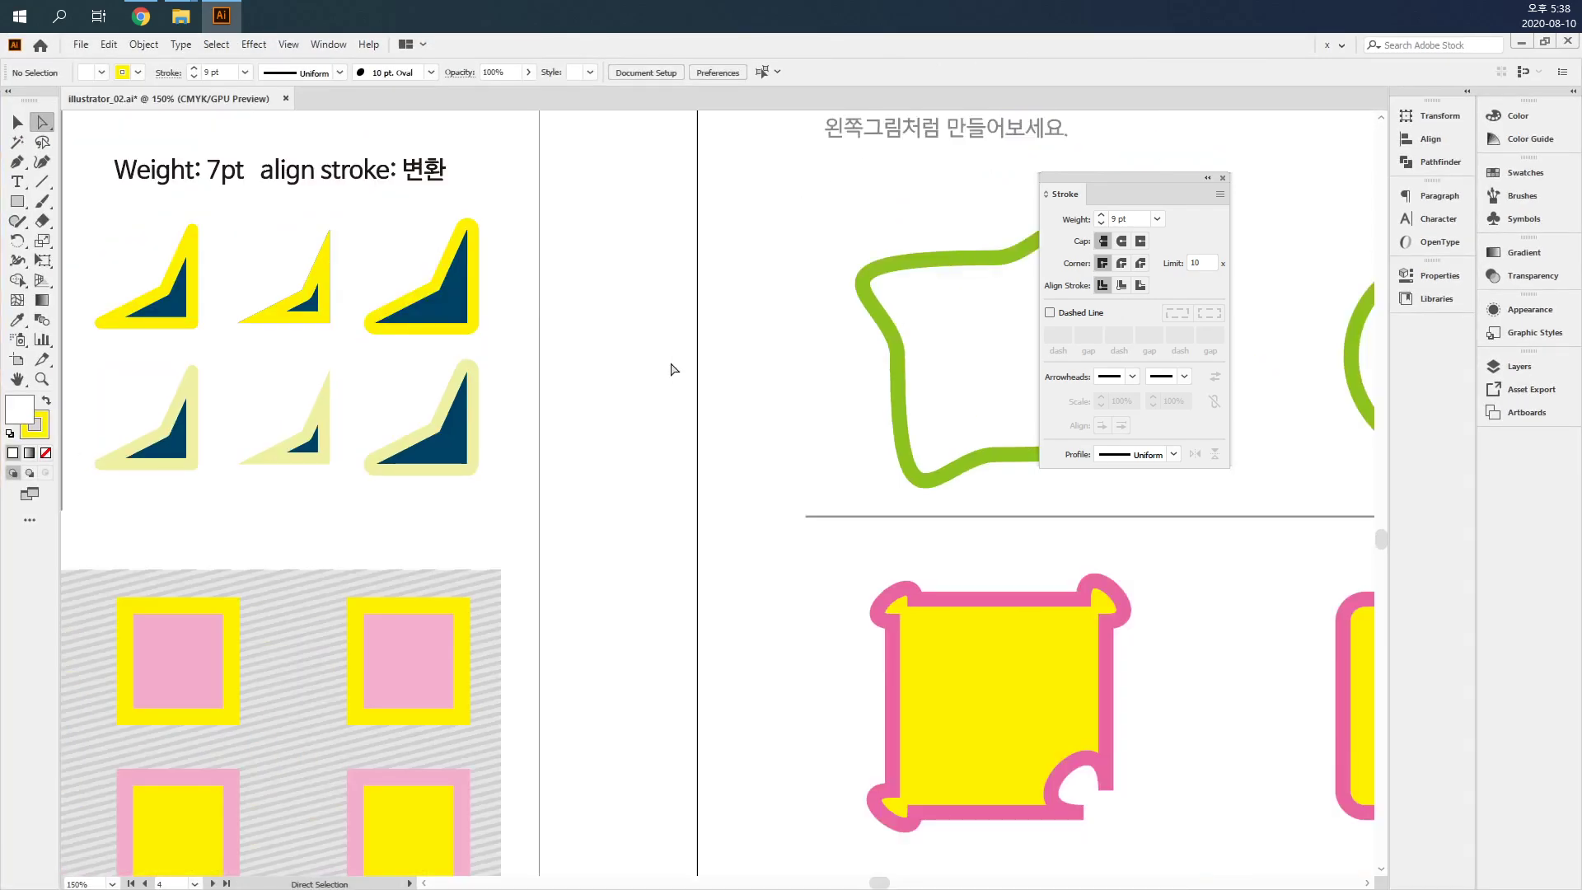
left_click_drag(917, 8, 917, 874)
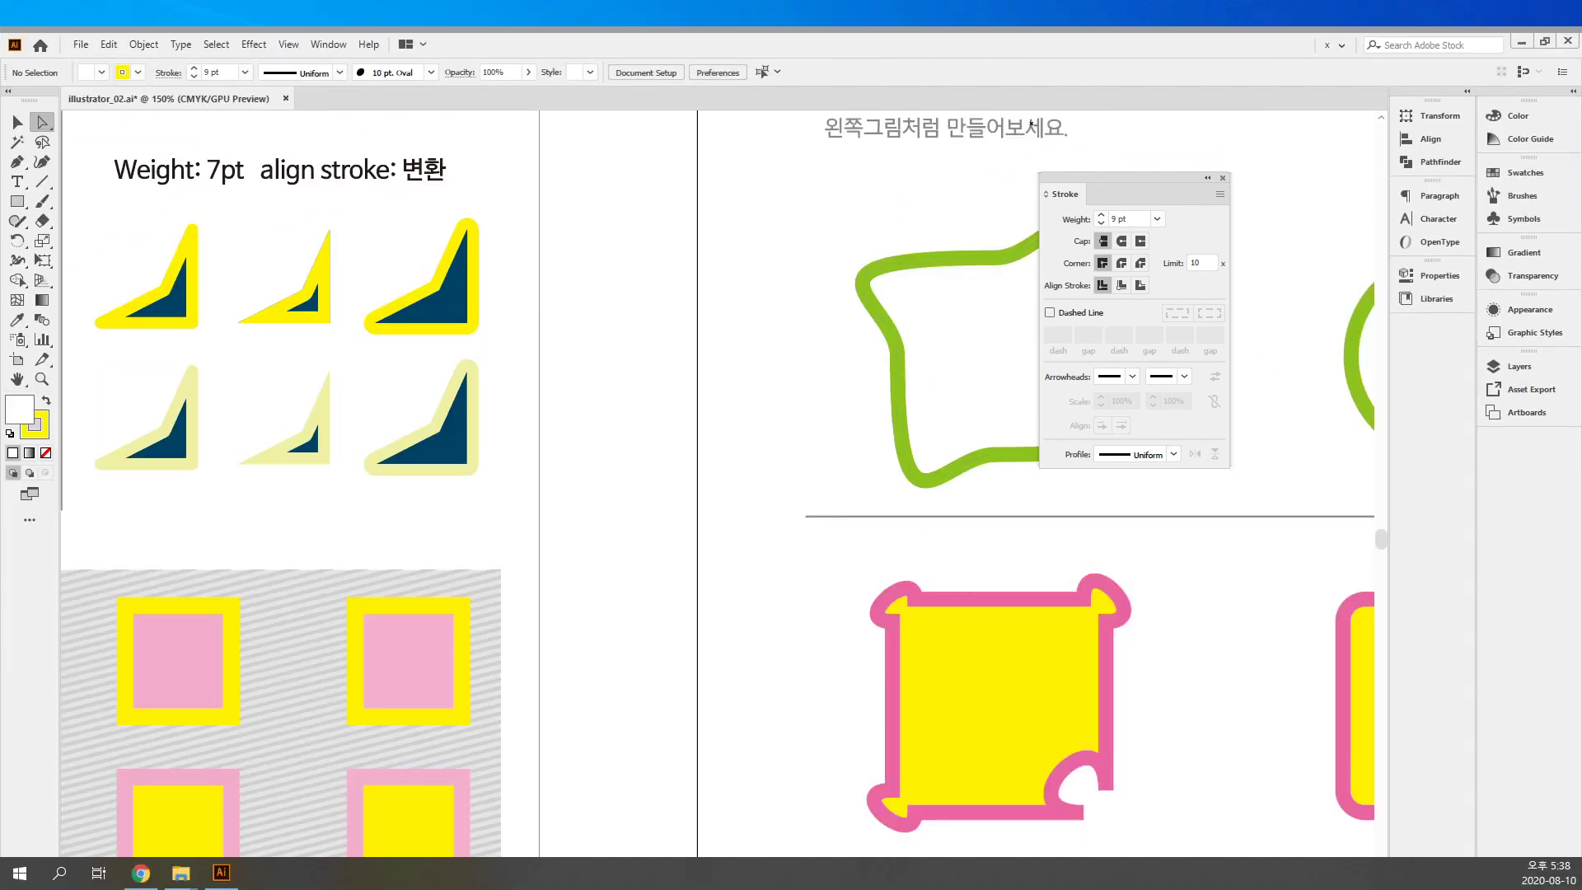
key("ctrl+minus")
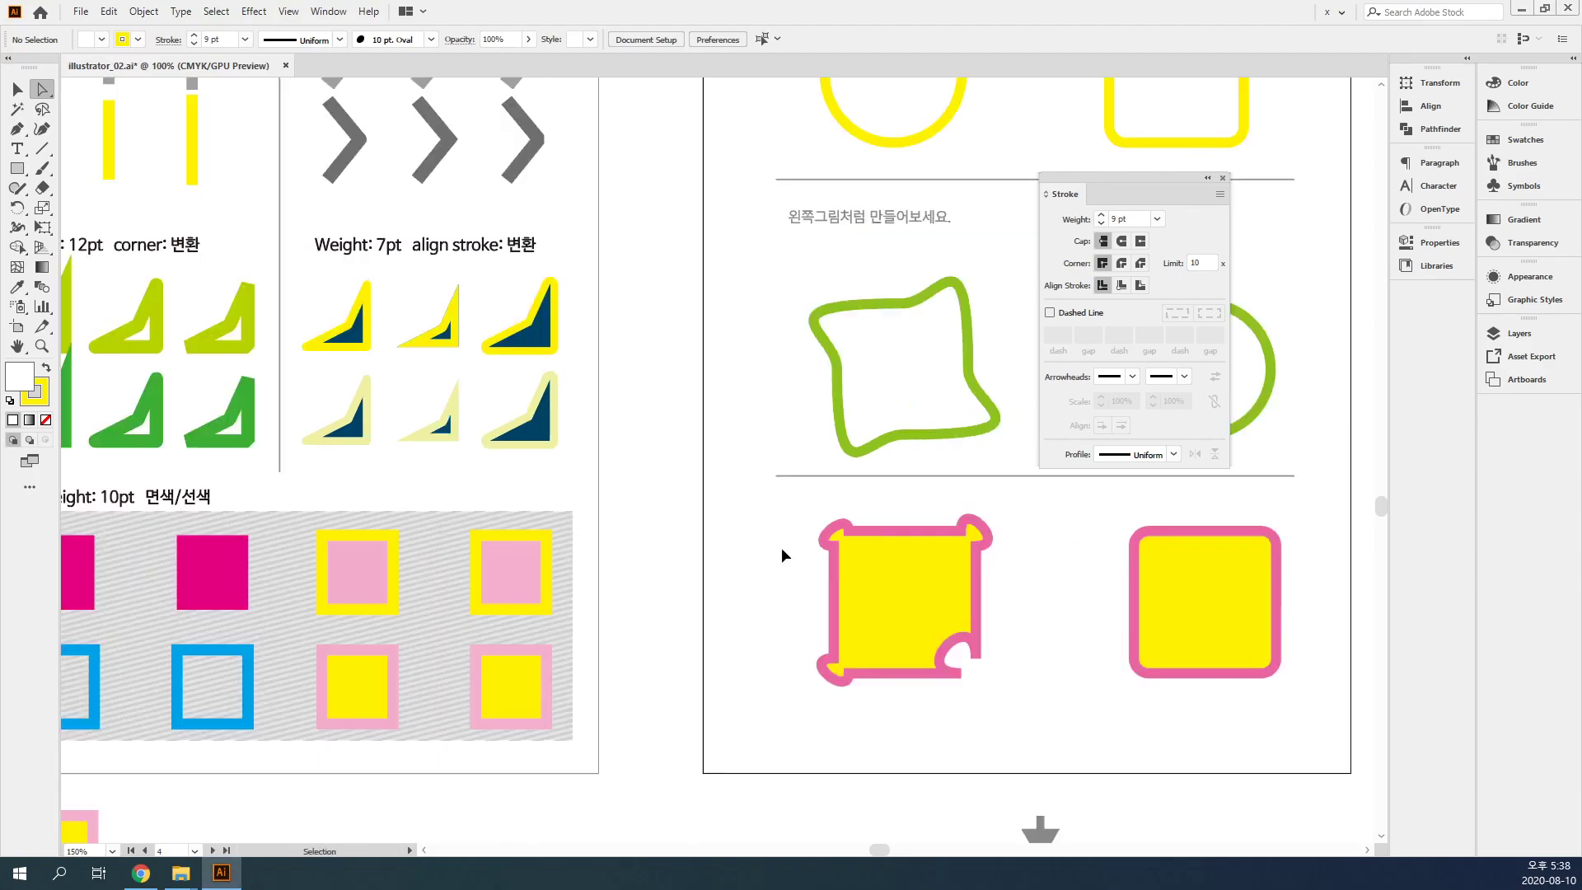
key("ctrl+minus")
key("ctrl+minus")
scroll(772, 459, "down", 10)
scroll(773, 459, "left", 10)
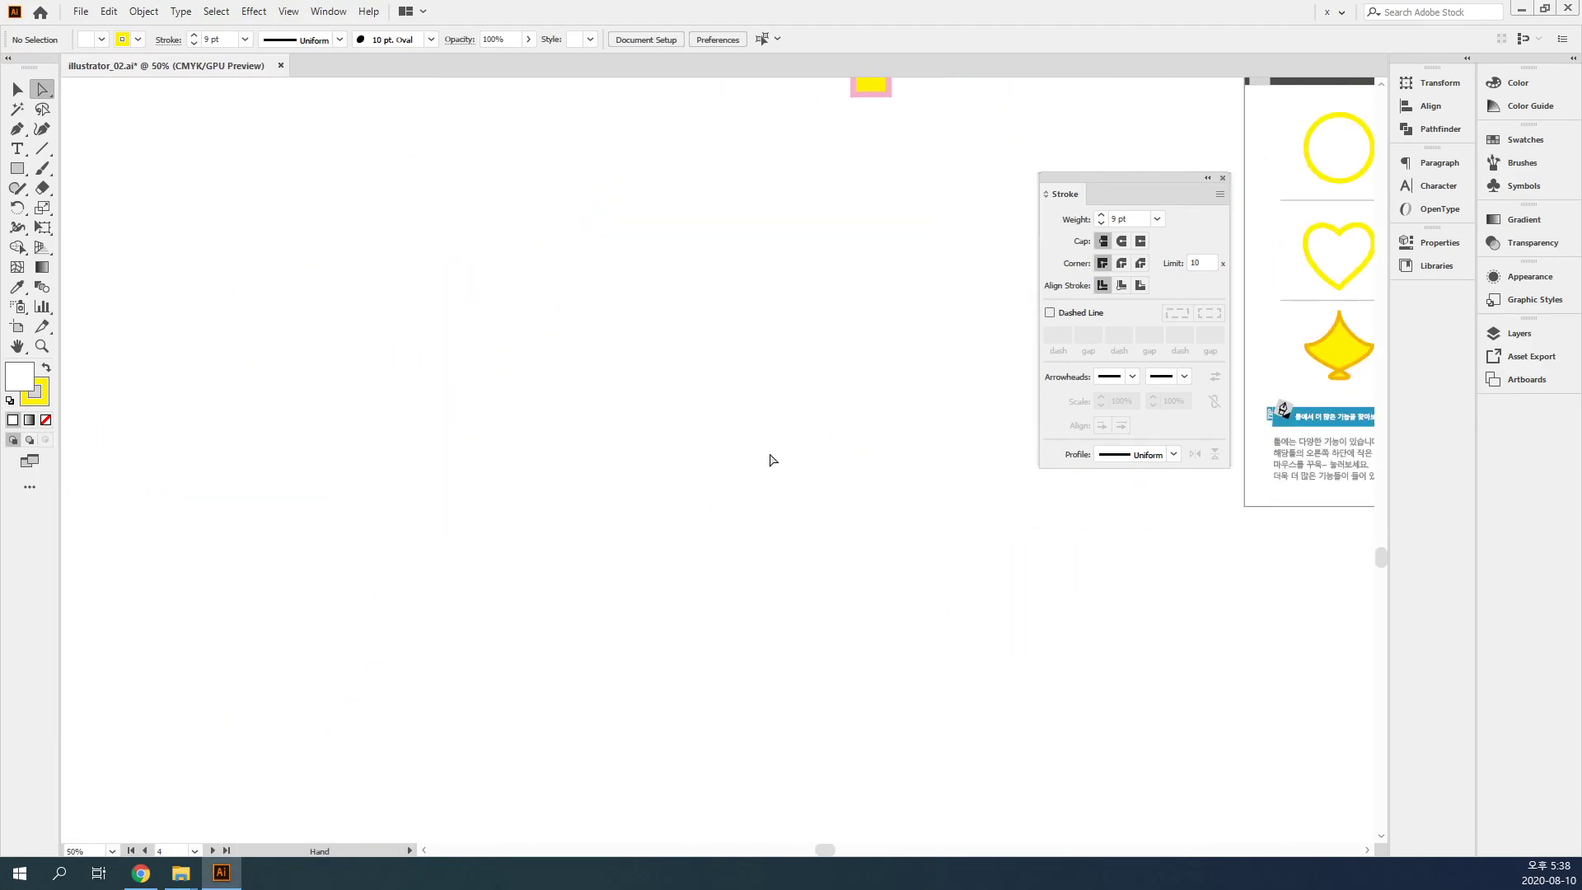
key("ctrl+v")
scroll(639, 395, "up", 4)
left_click_drag(893, 639, 376, 396)
scroll(333, 378, "up", 5)
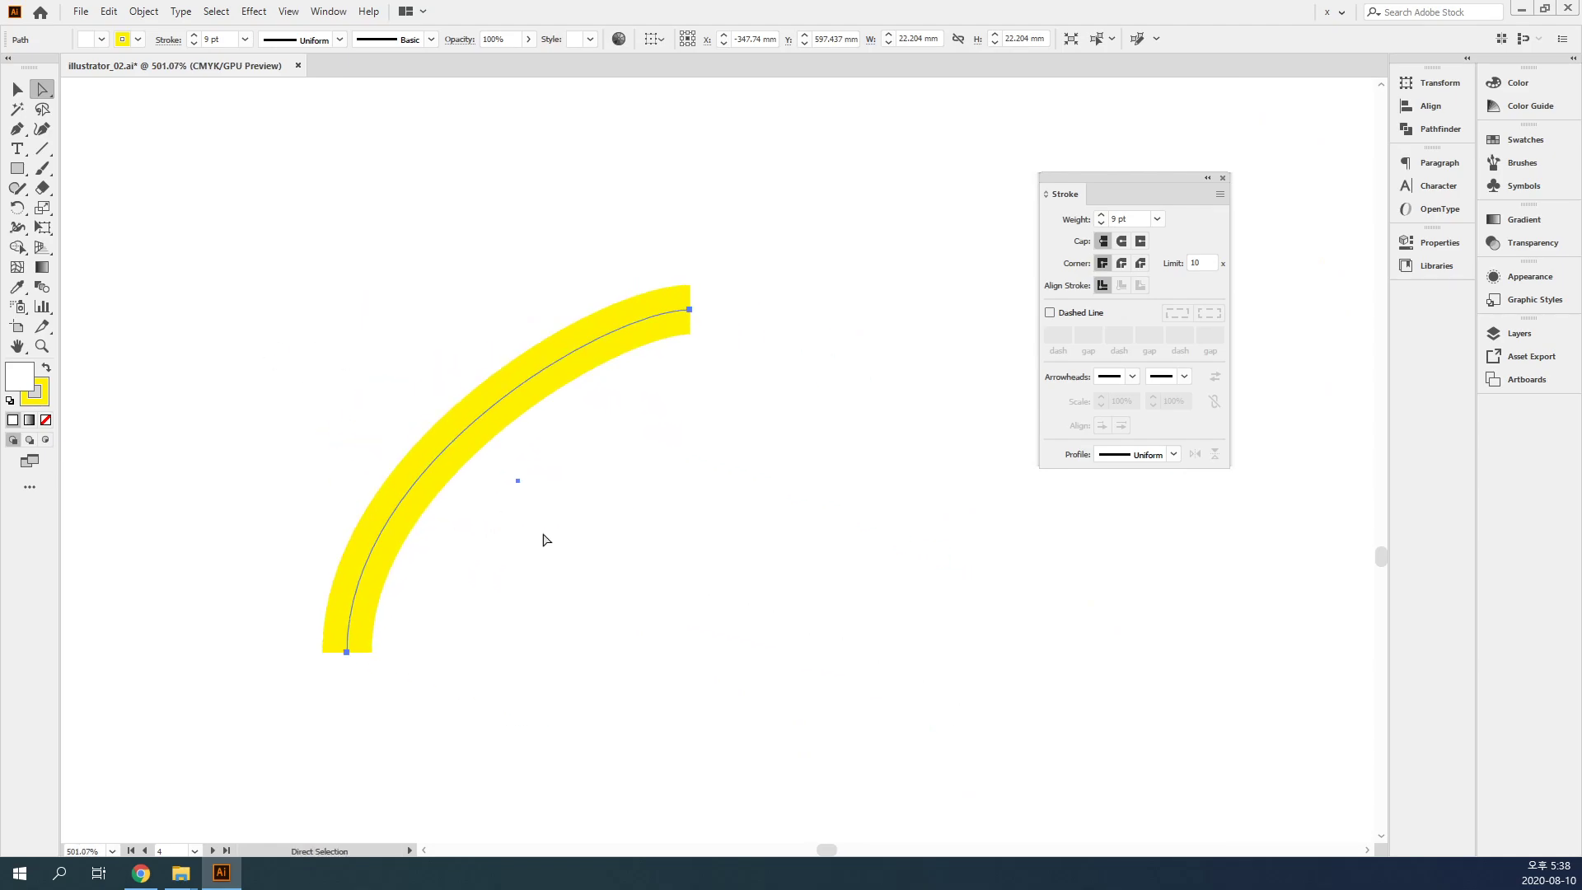
- Lengthen the upper endpoint's direction handle on the pasted segment to form an even quarter-circle arc, and clear the selection
left_click_drag(649, 582, 441, 276)
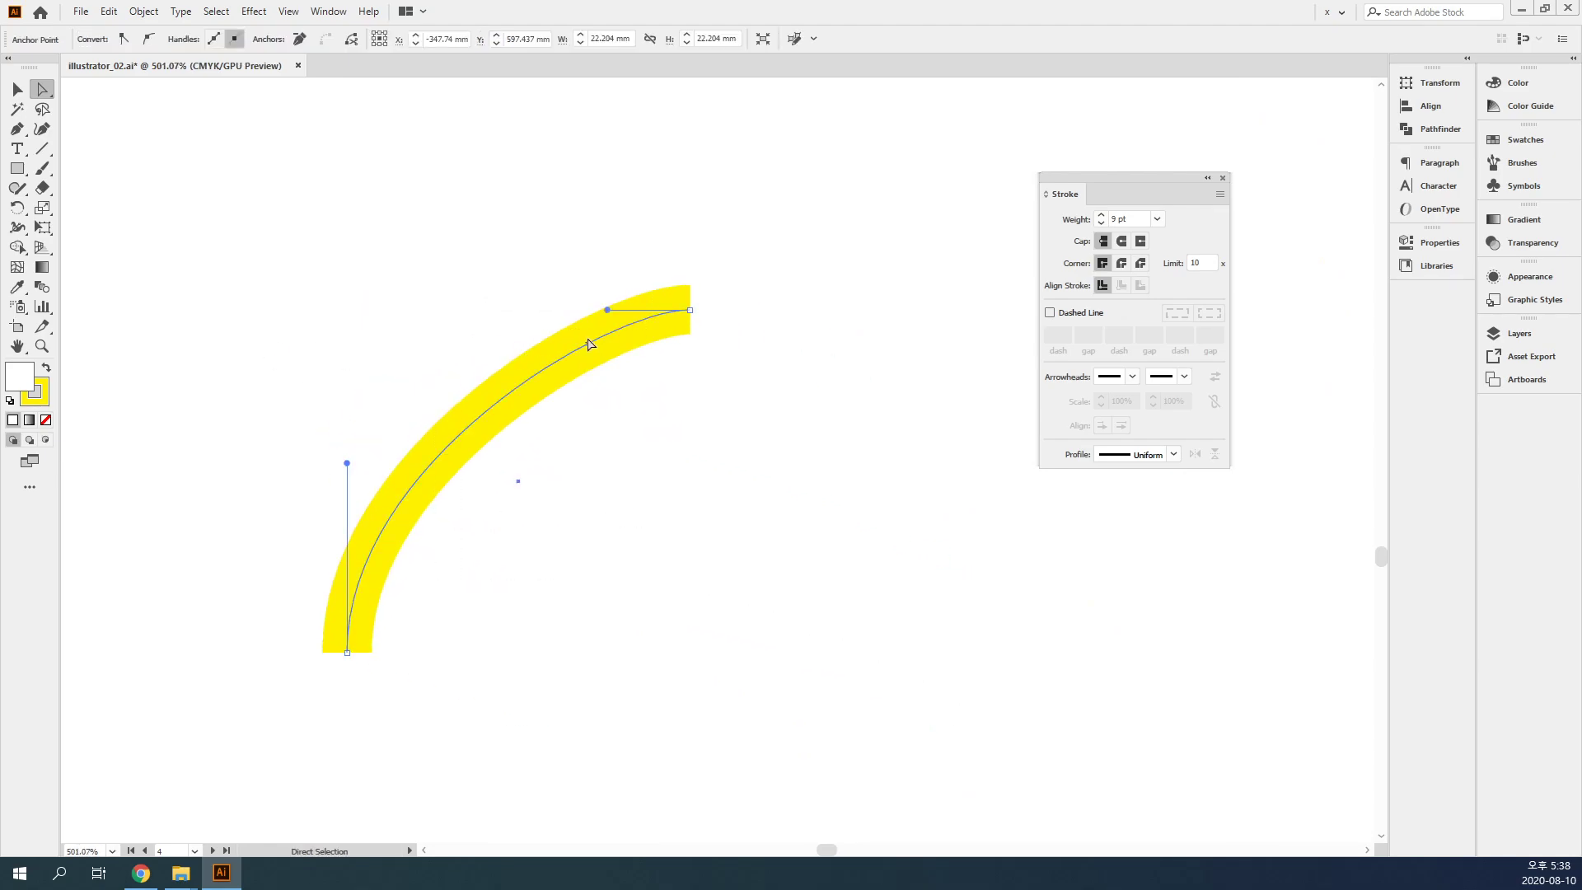
left_click_drag(607, 310, 494, 310)
left_click(730, 514, "ctrl")
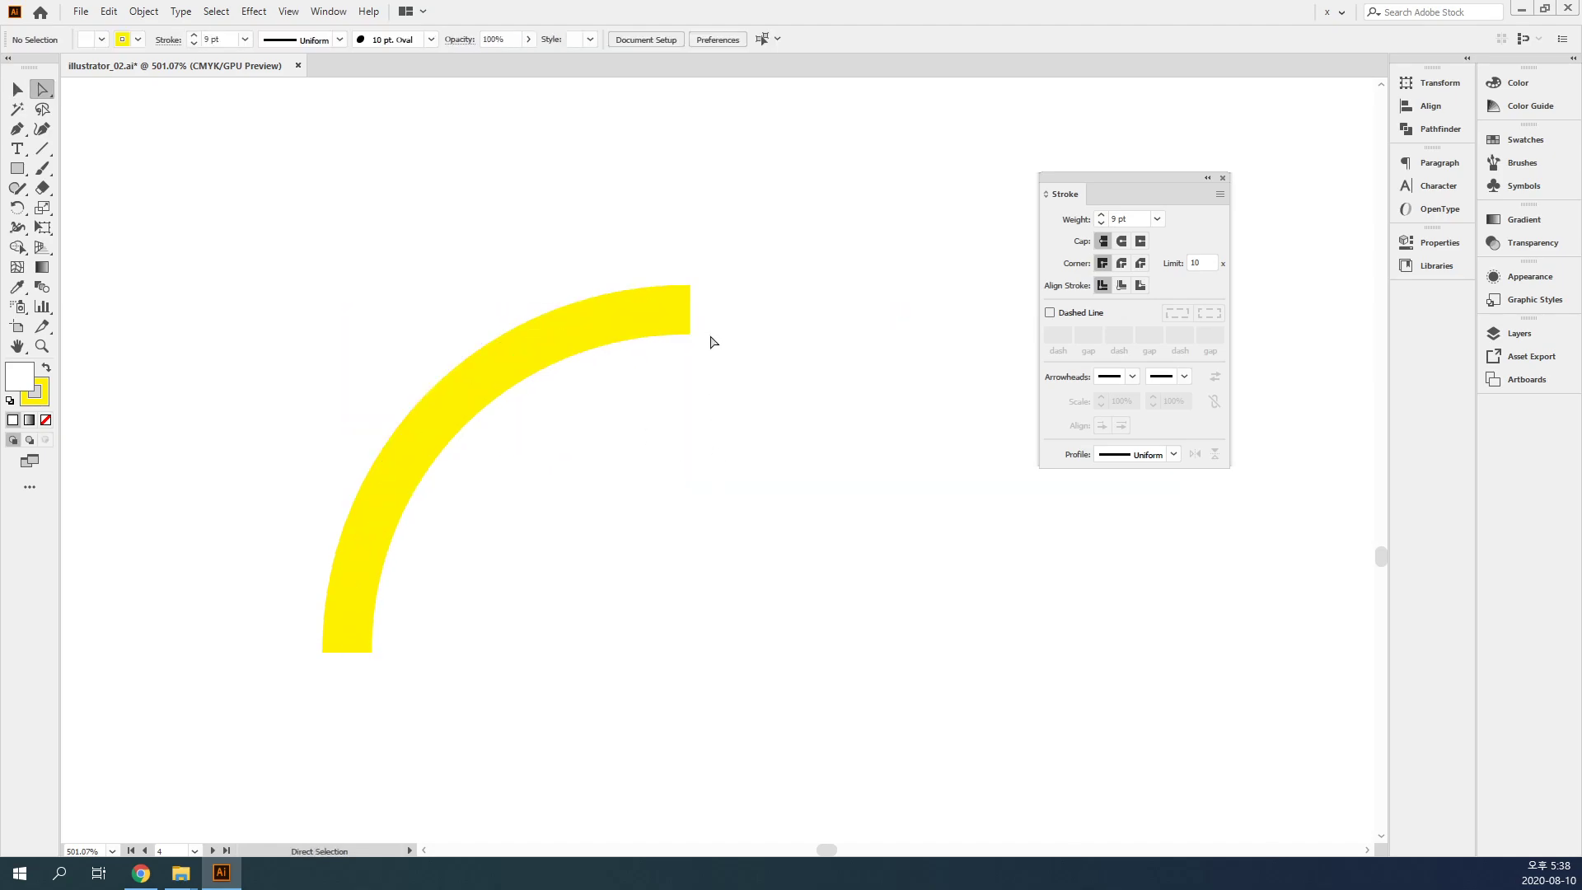
- Show the direction handles of both arc endpoints together, then reselect only the curve segment between them
left_click(689, 318)
left_click_drag(405, 717, 264, 647)
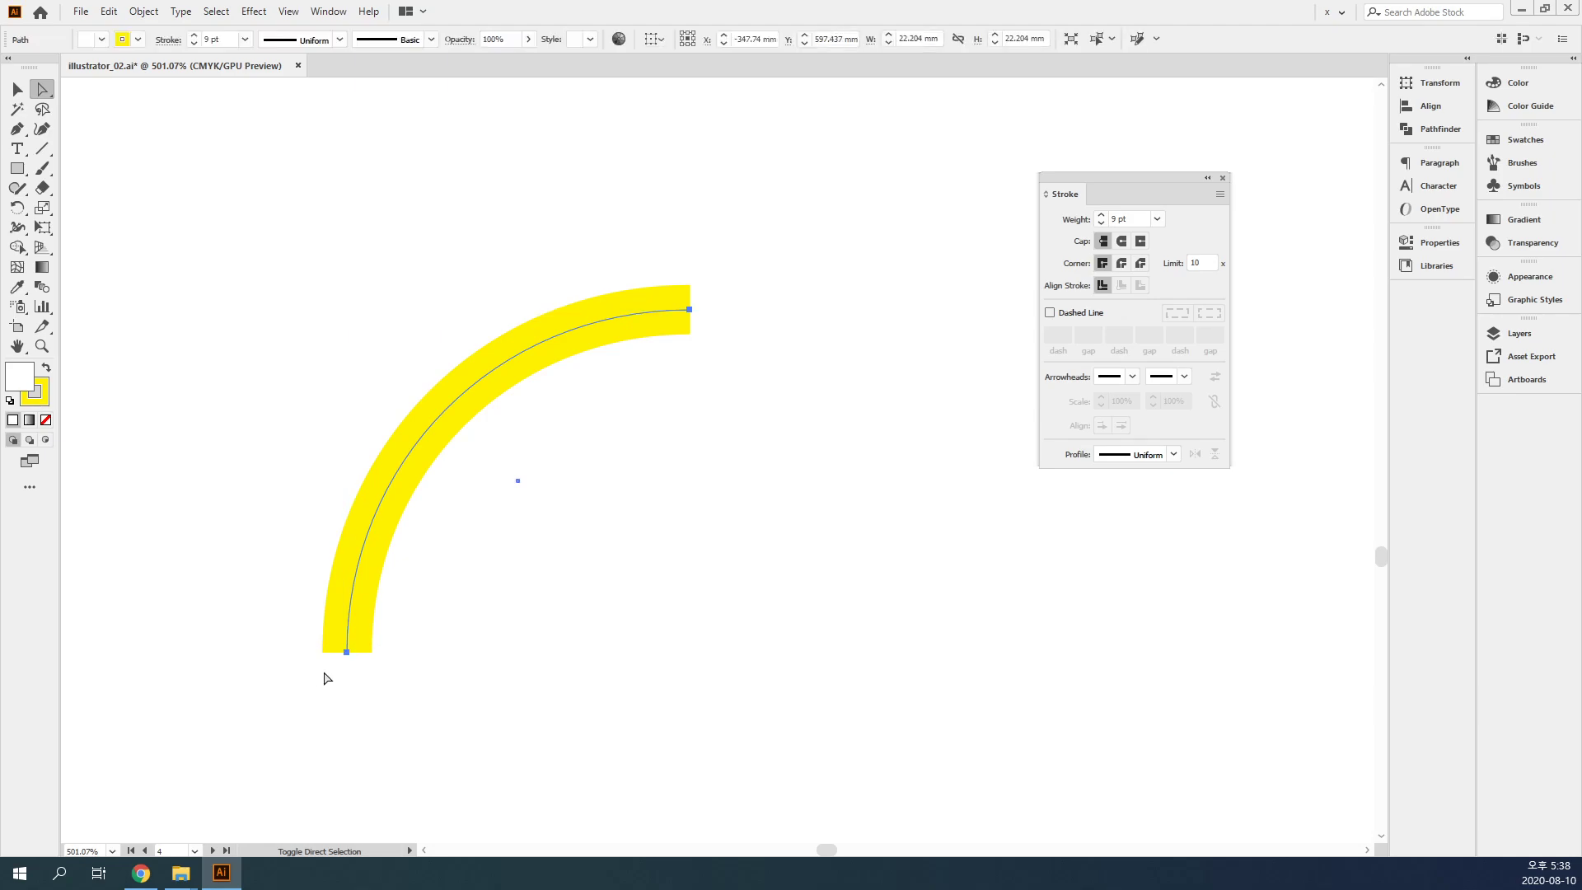
left_click(689, 310)
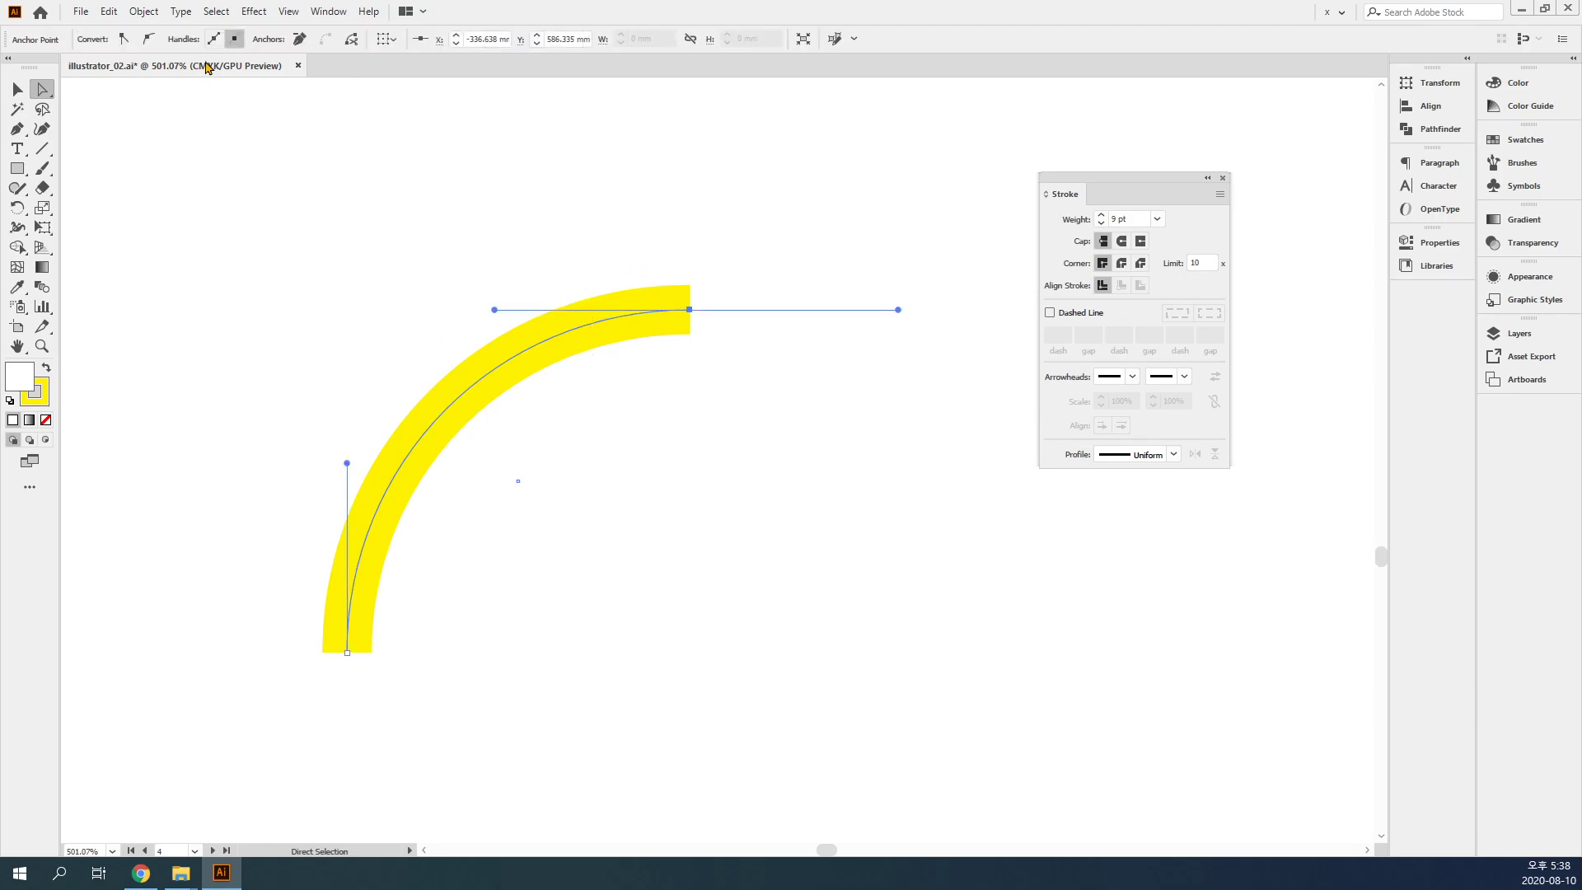
left_click_drag(434, 716, 237, 628)
left_click_drag(533, 550, 536, 426)
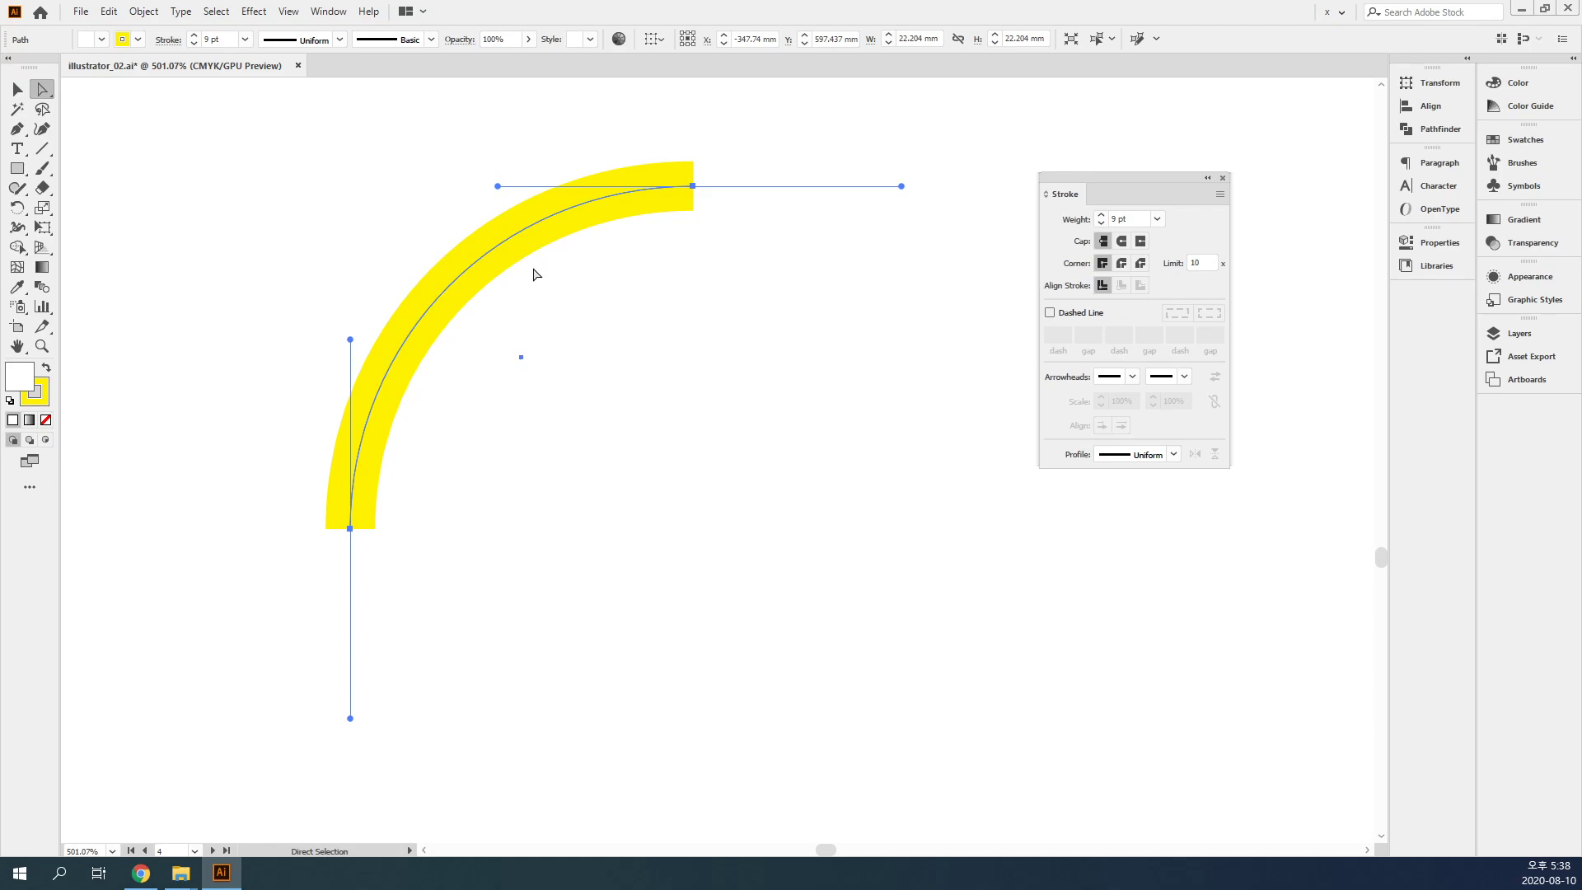
left_click(629, 329)
left_click_drag(684, 331, 371, 198)
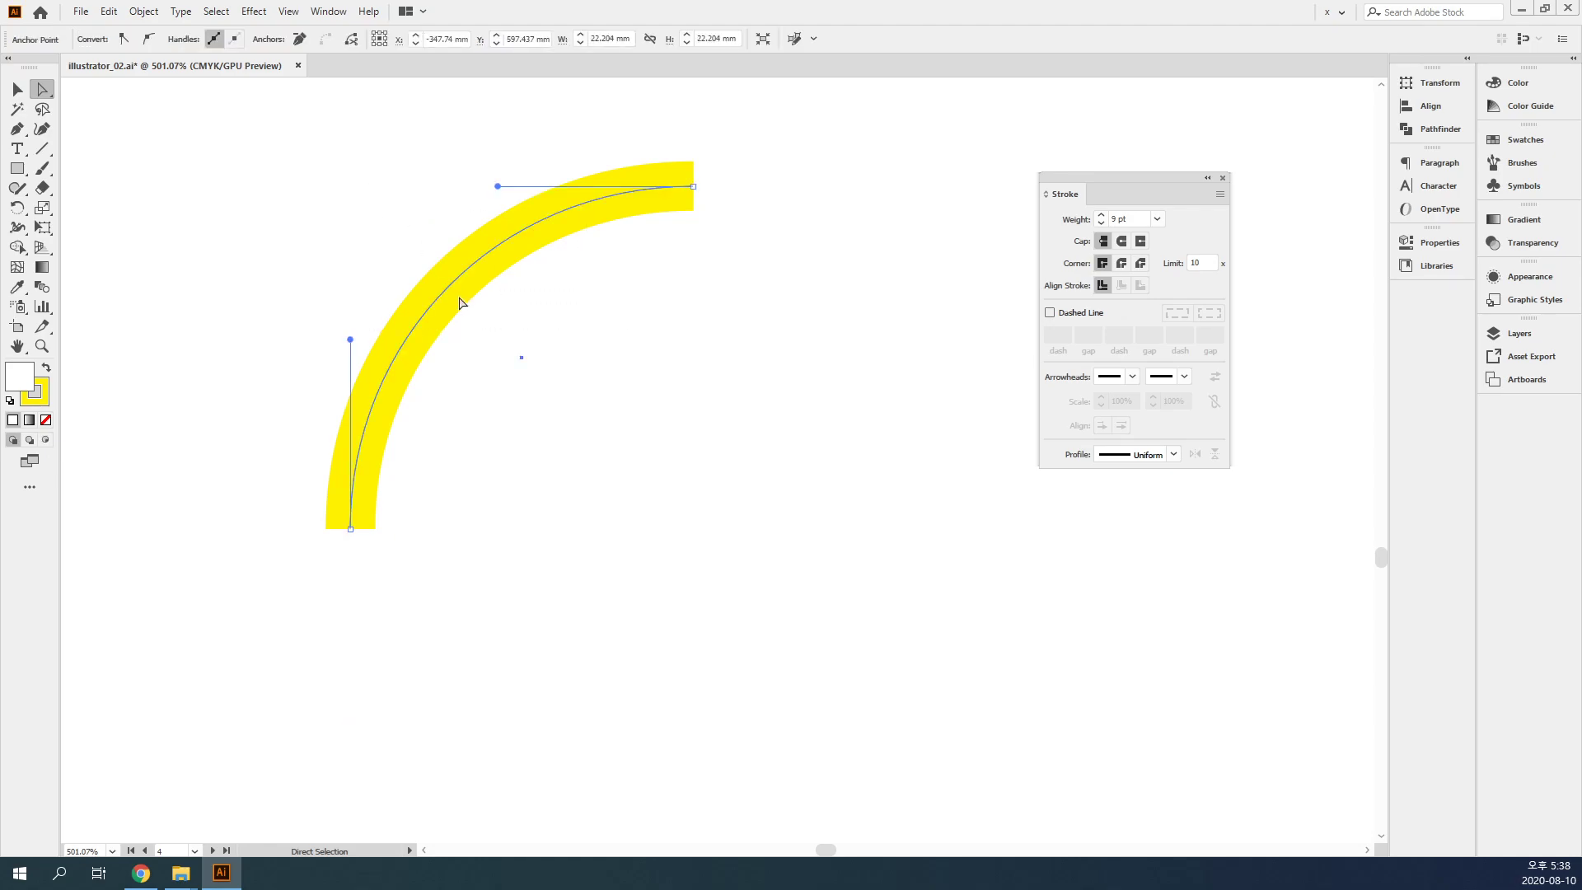
- Draw a diagonal line about 19 mm wide and 26 mm high well to the left of the arc, and select its segment with Direct Selection
left_click(42, 149)
left_click_drag(419, 115, 122, 513)
key("v")
left_click_drag(302, 587, 702, 601)
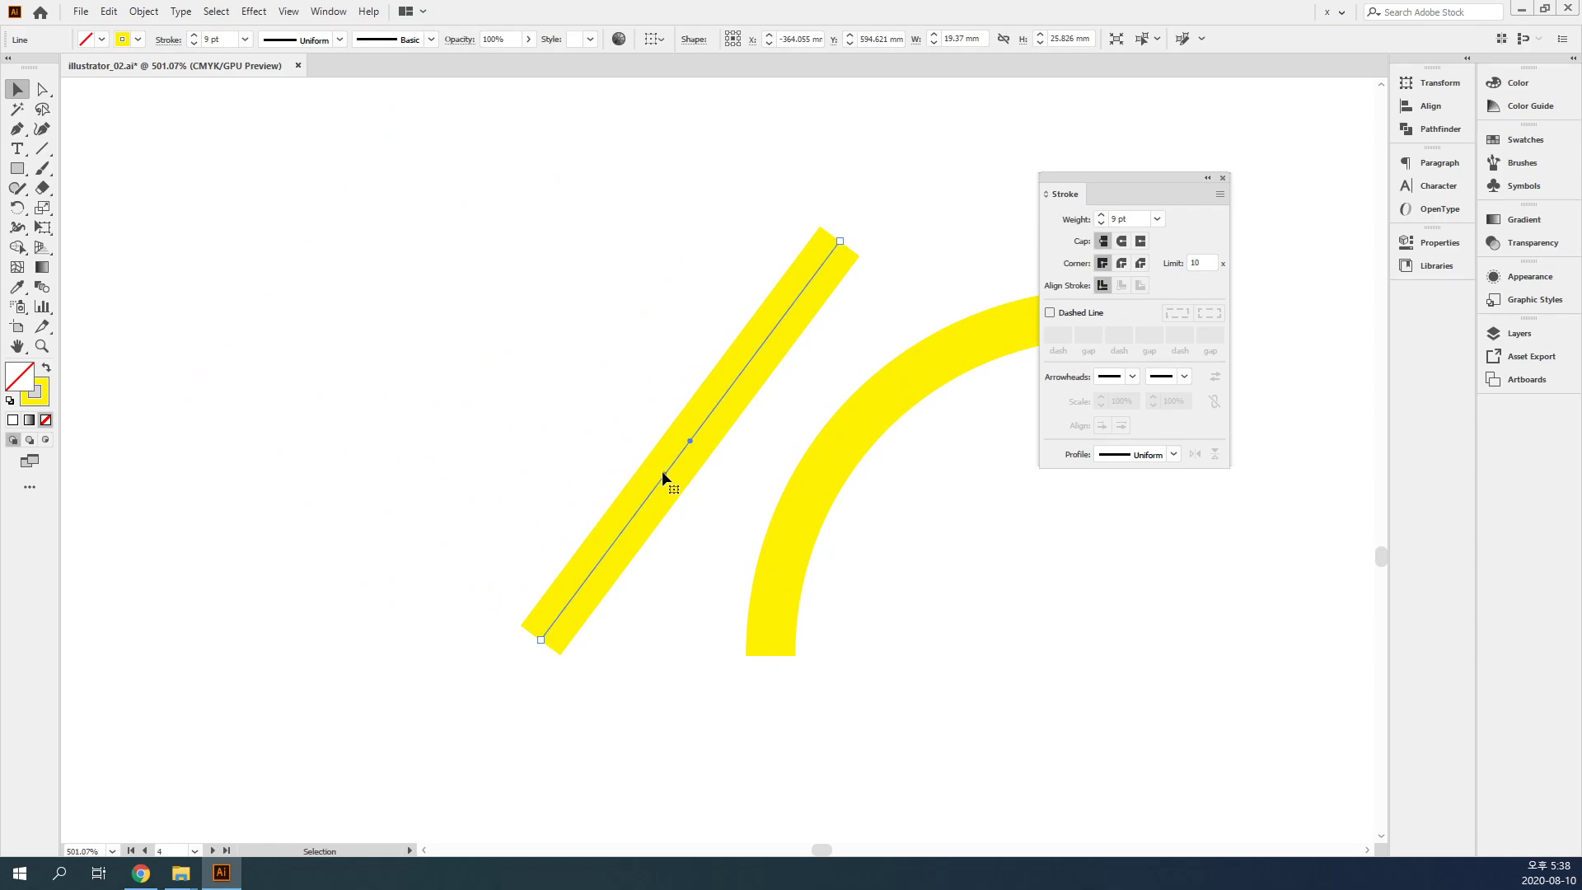
left_click_drag(663, 477, 369, 486)
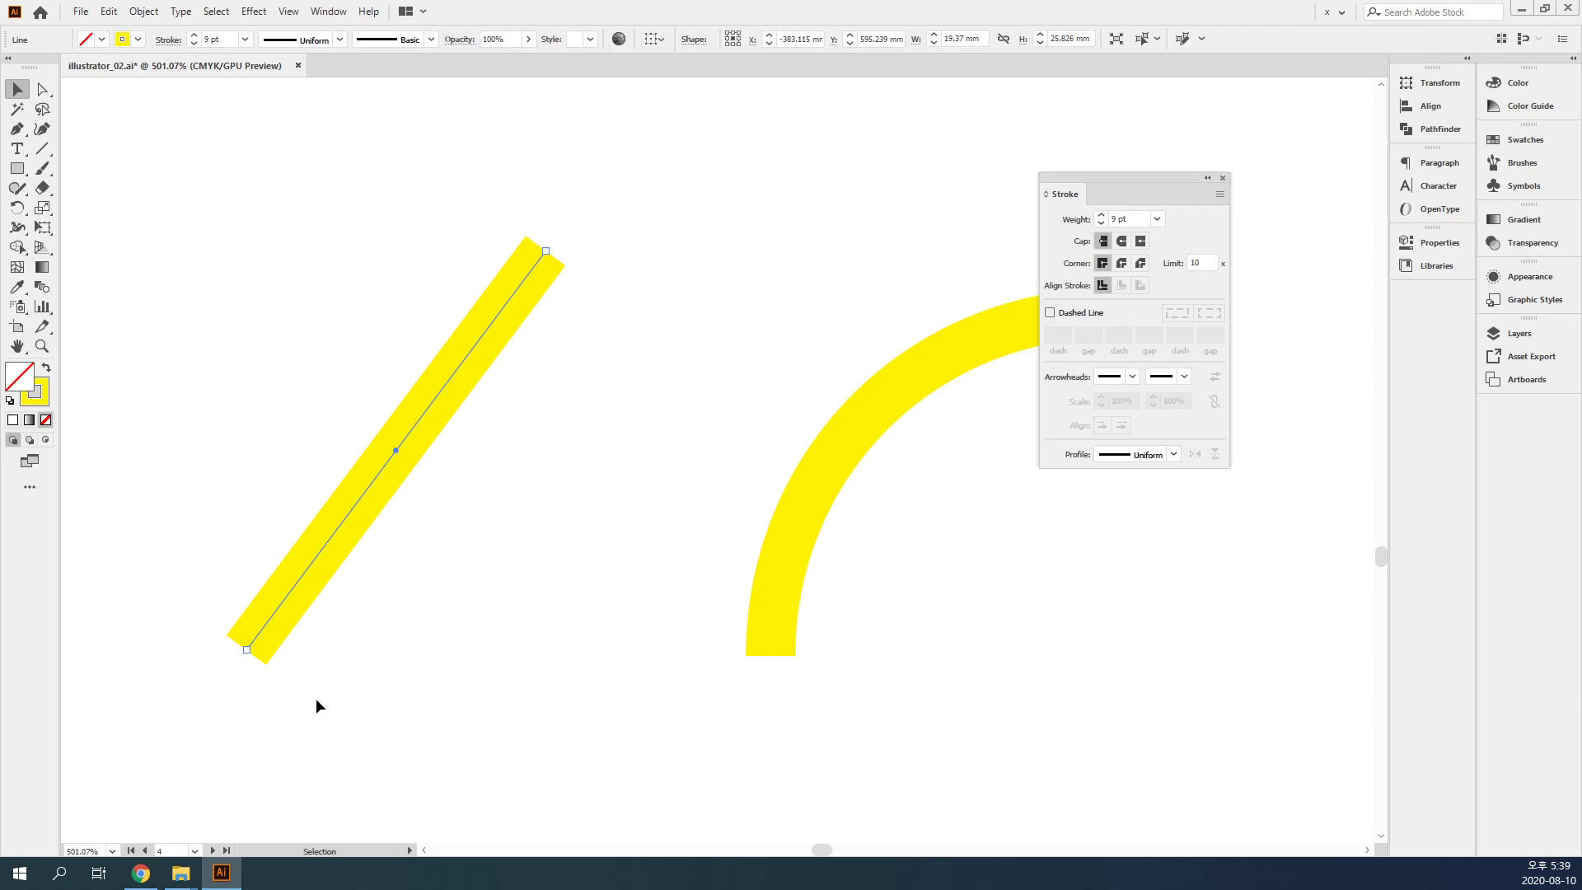
key("a")
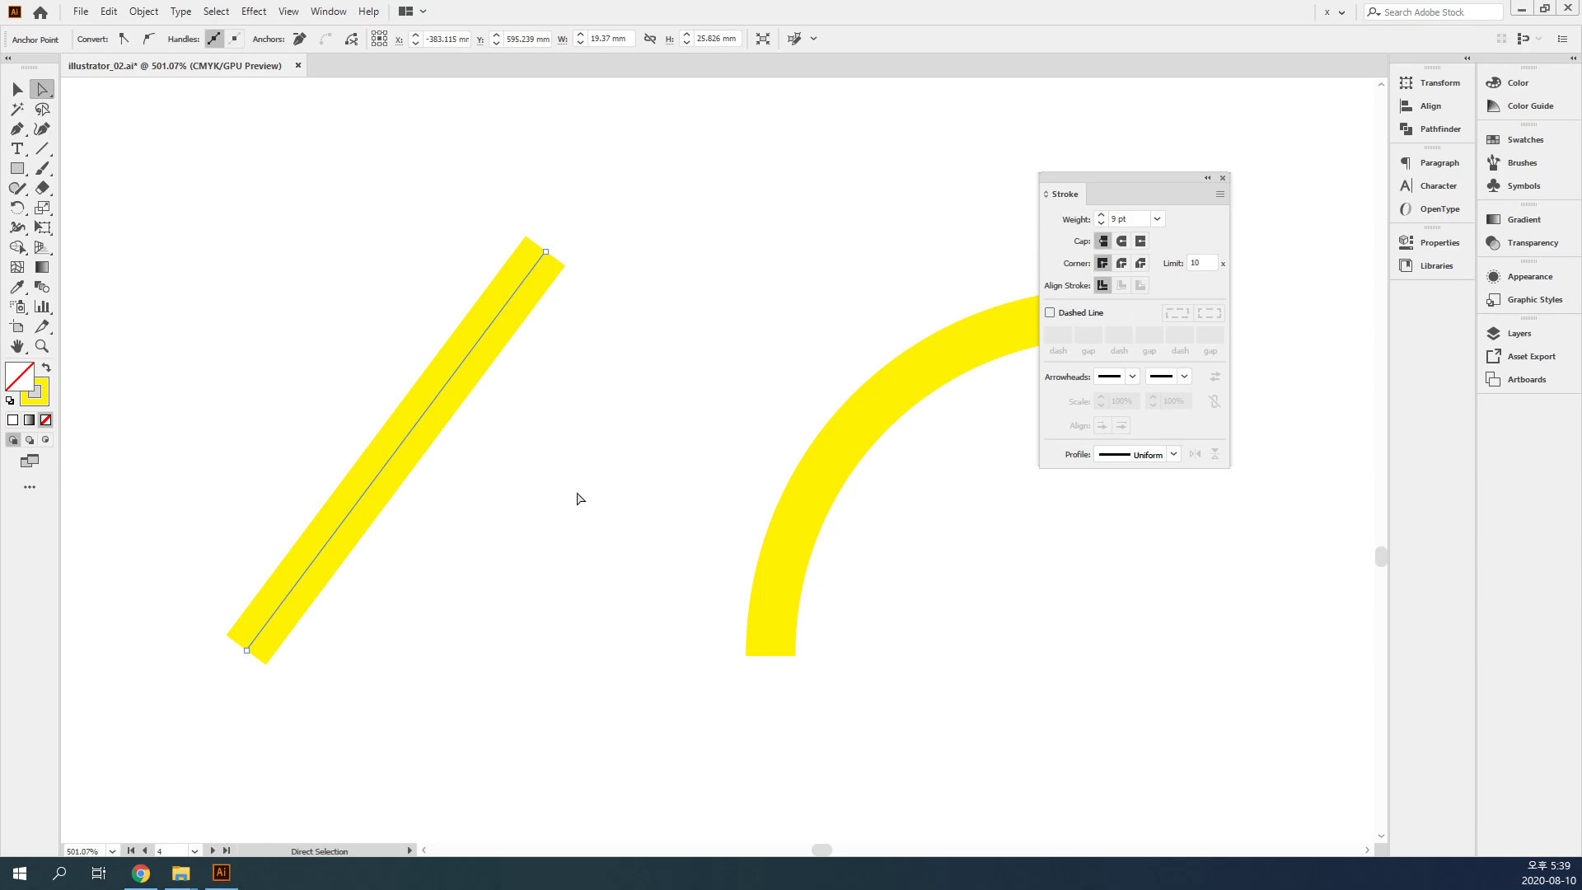
- Try stretching both direction handles of the arc and swinging its upper endpoint's handle downward, undoing each change
left_click_drag(576, 497, 396, 486)
left_click_drag(648, 521, 378, 242)
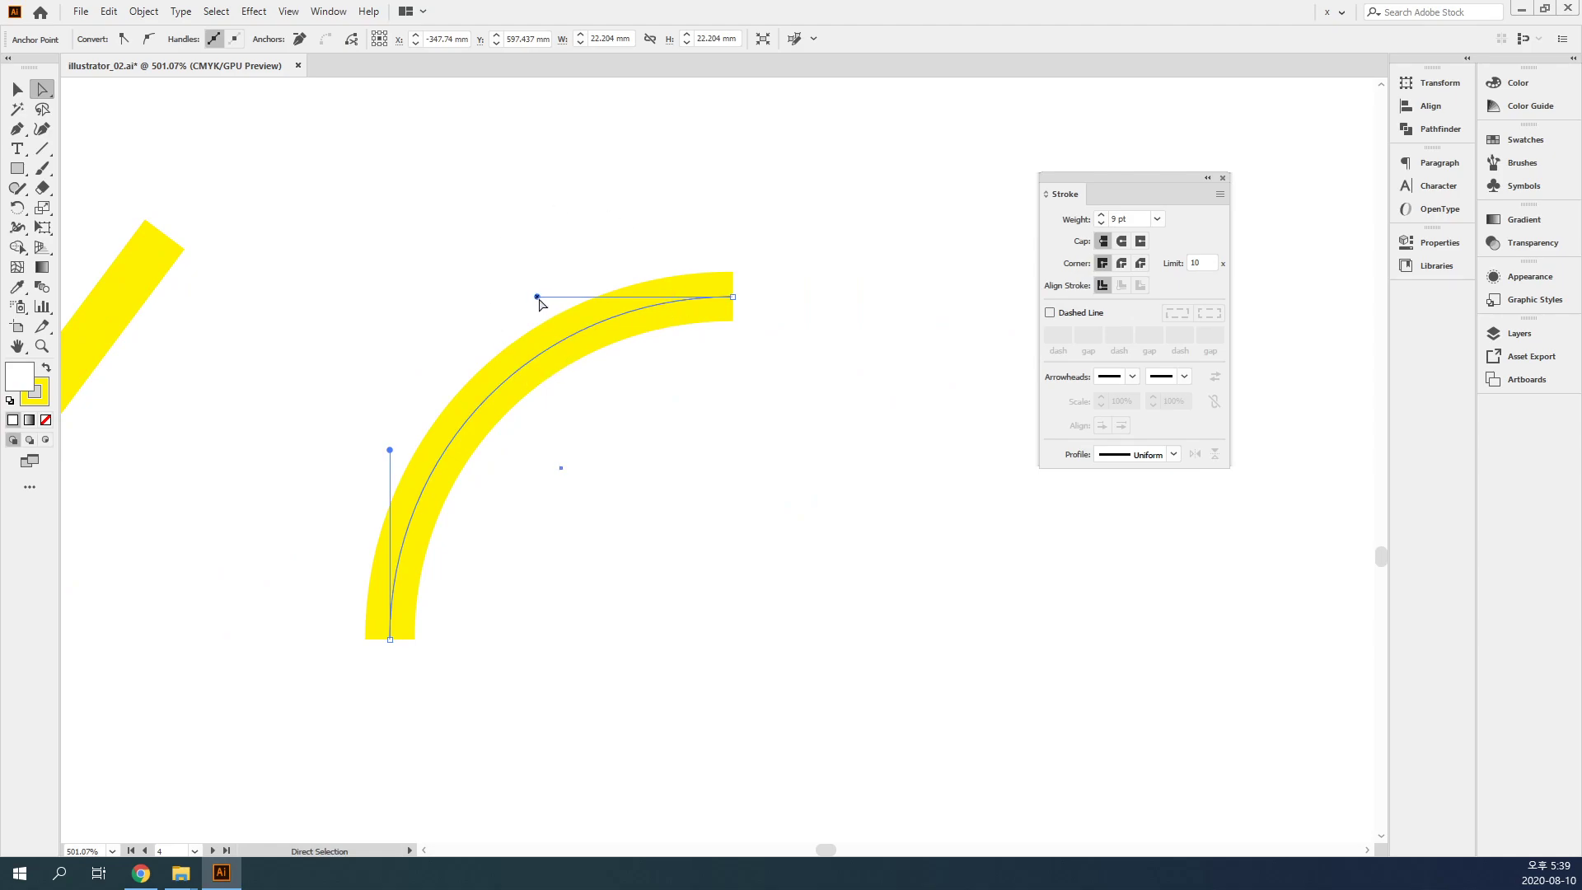
left_click_drag(537, 297, 116, 326)
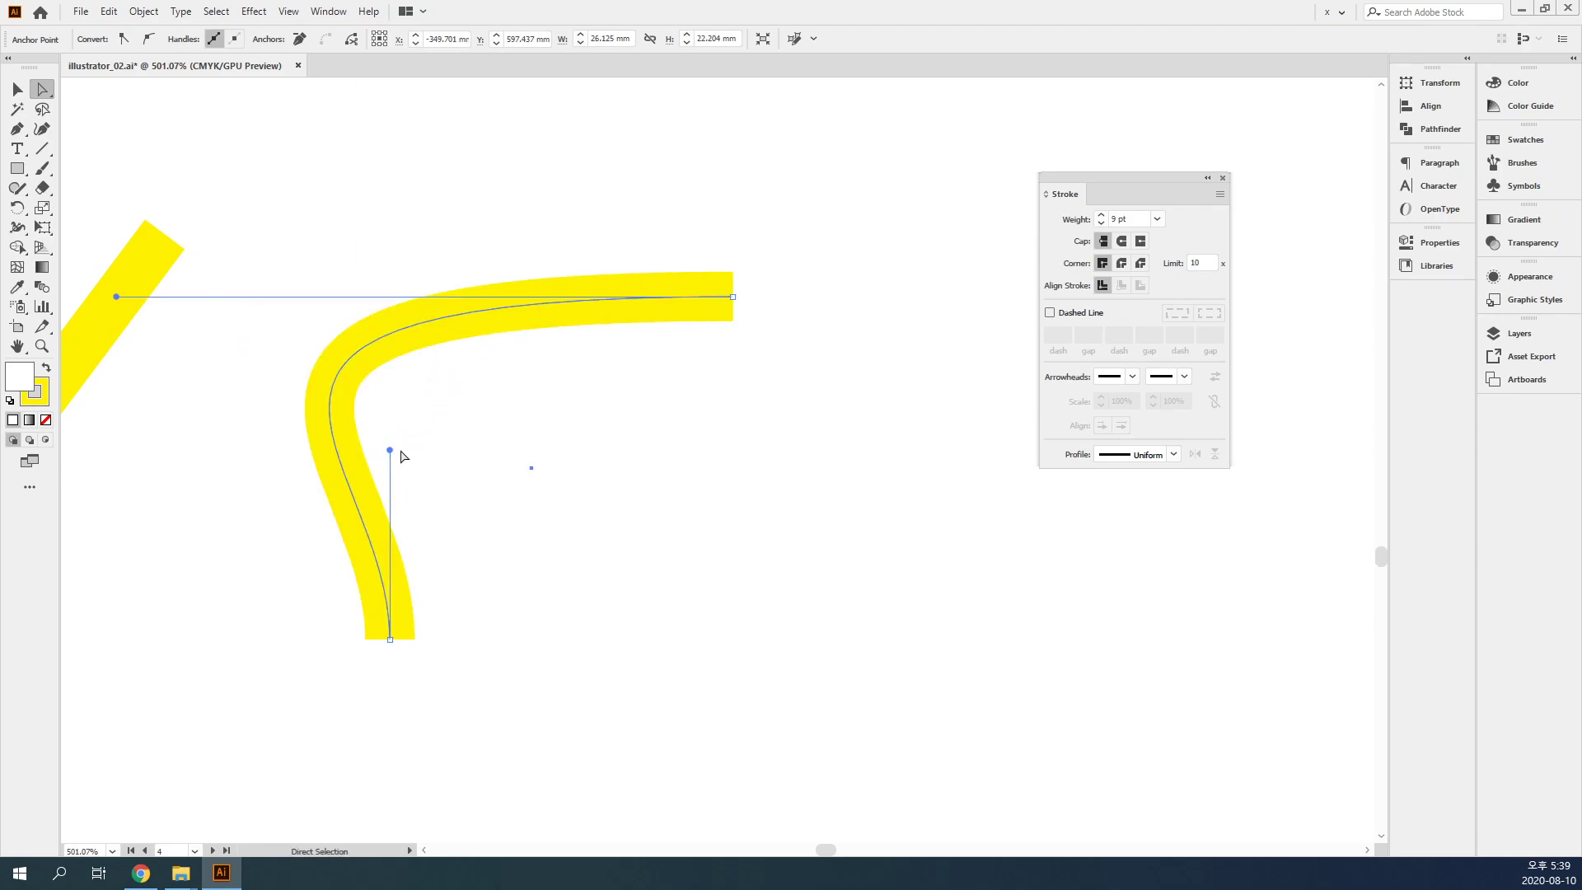
mouse_move(391, 449)
left_mouse_down()
mouse_move(423, 285)
mouse_move(494, 110)
left_mouse_up()
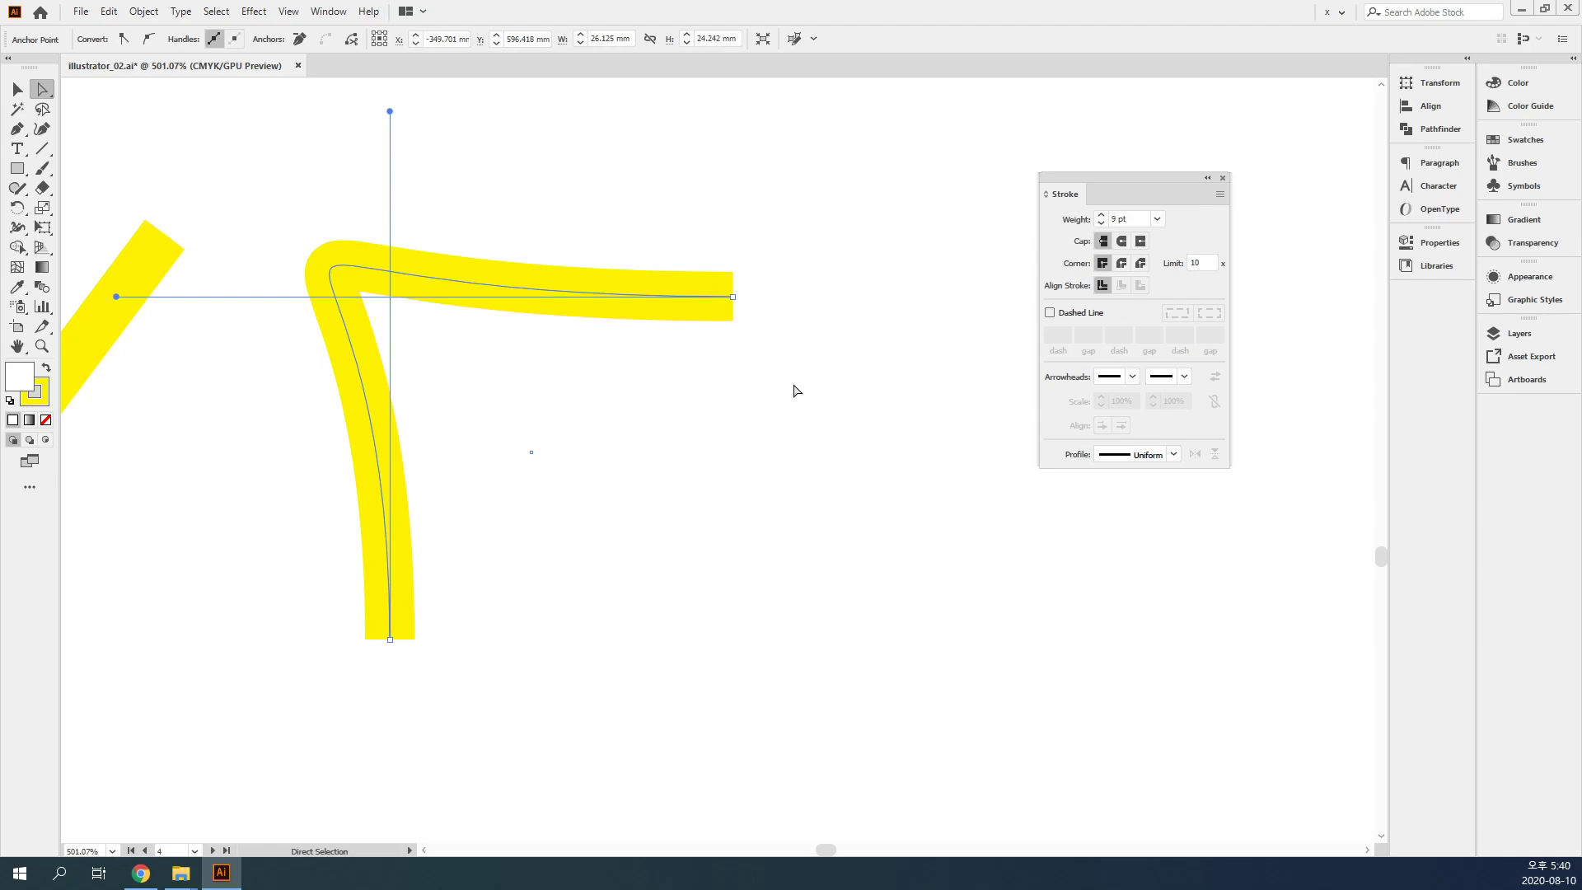
key("ctrl+z")
key("ctrl+z")
key("ctrl+z")
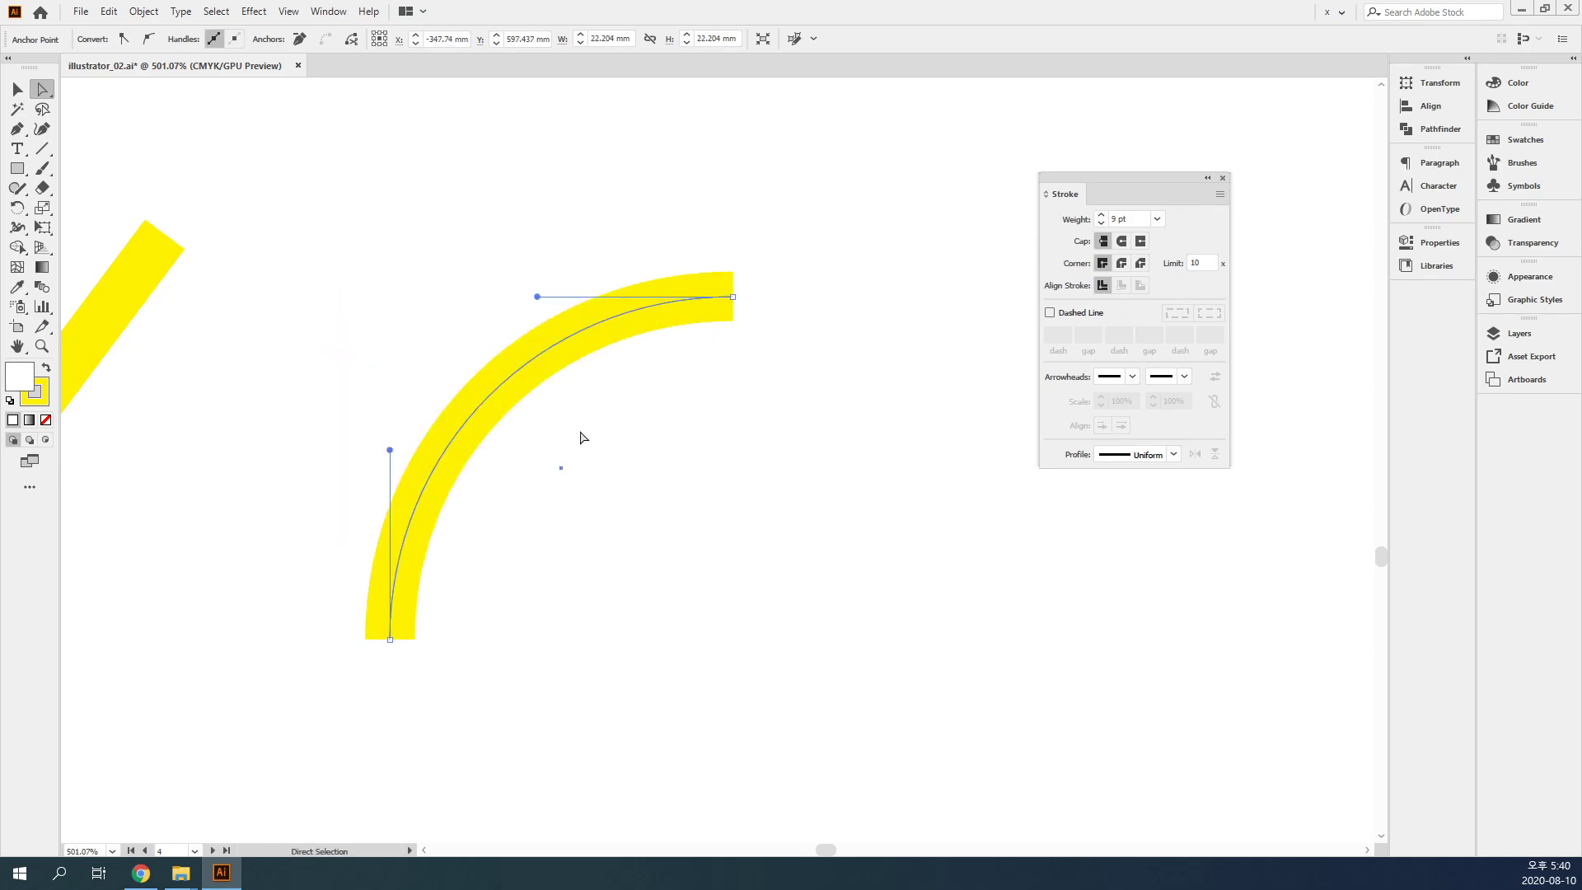
mouse_move(537, 296)
left_mouse_down()
mouse_move(587, 406)
mouse_move(752, 506)
left_mouse_up()
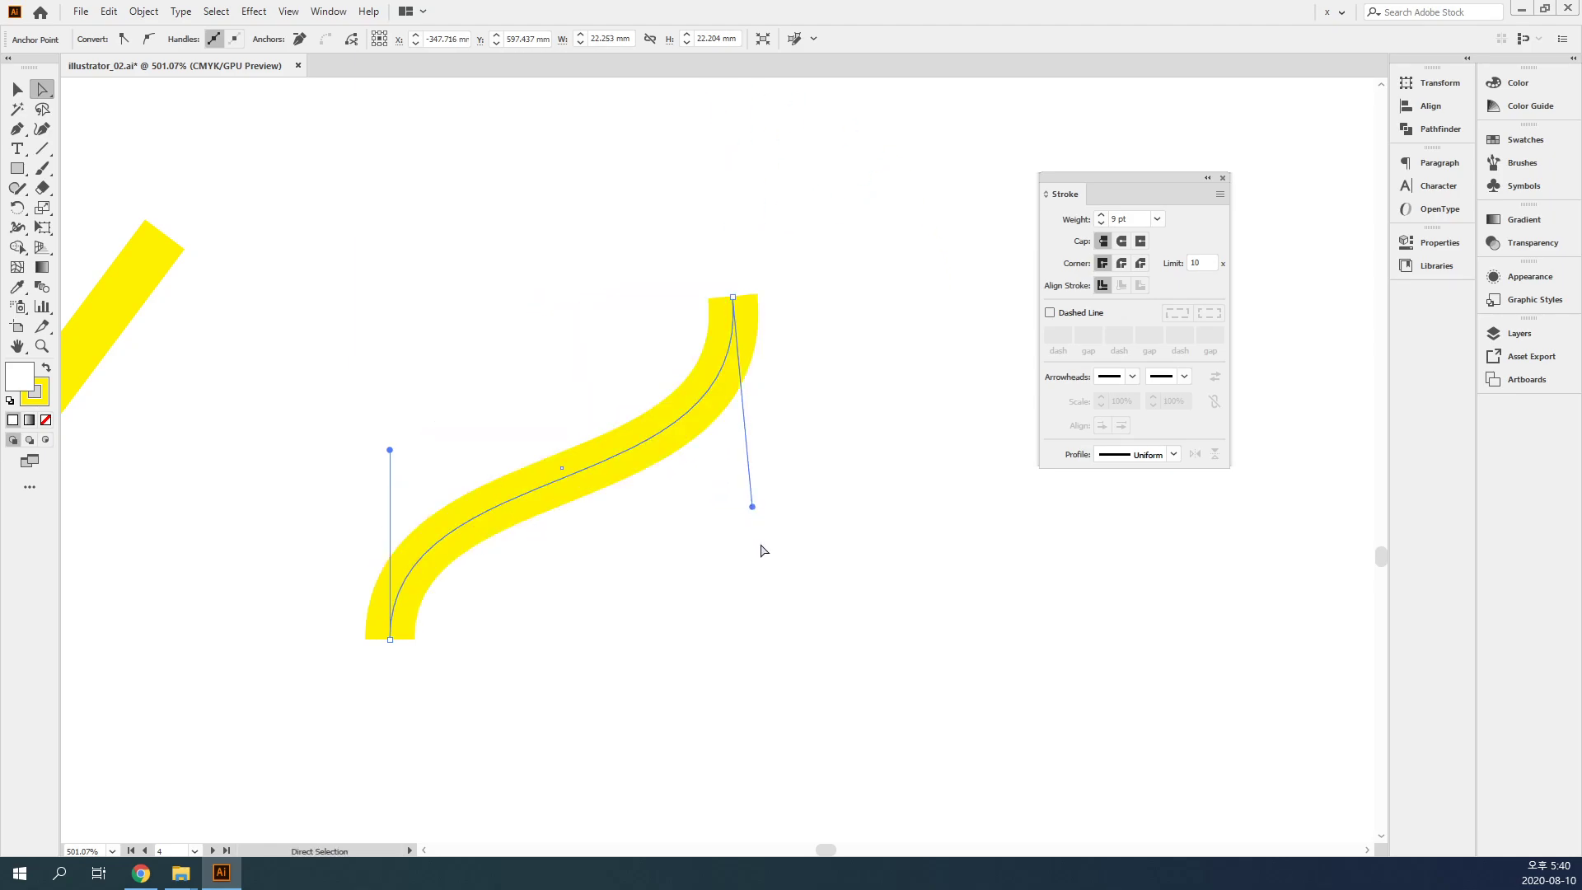
key("ctrl+z")
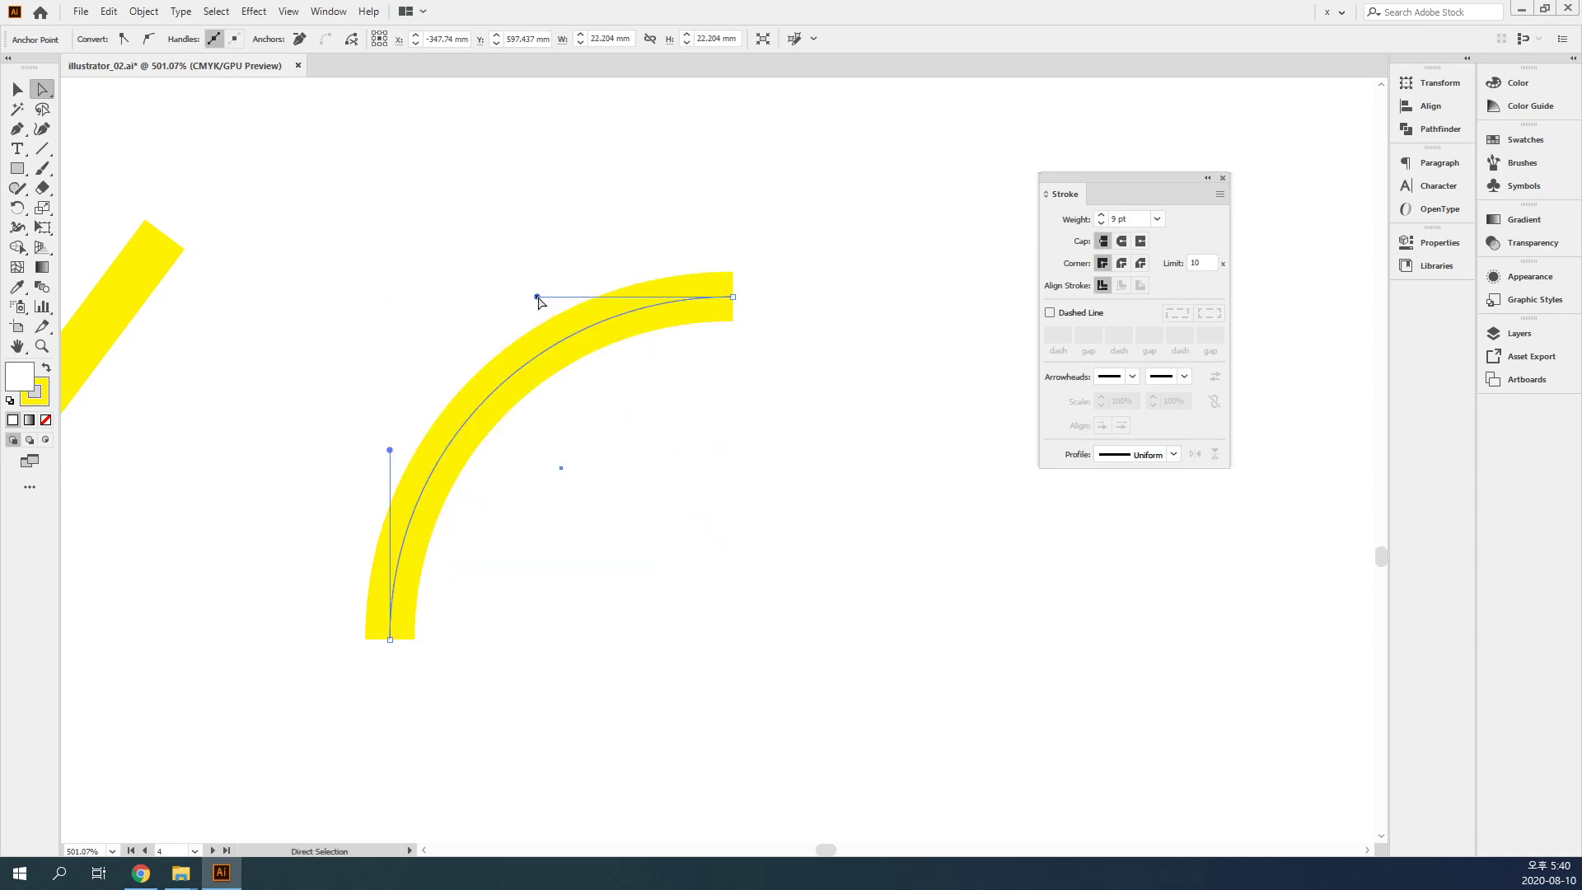
- Lengthen the arc's upper direction handle for a tighter bend, and compare it with the straight line's upper anchor point before reselecting the arc
left_click_drag(537, 297, 346, 303)
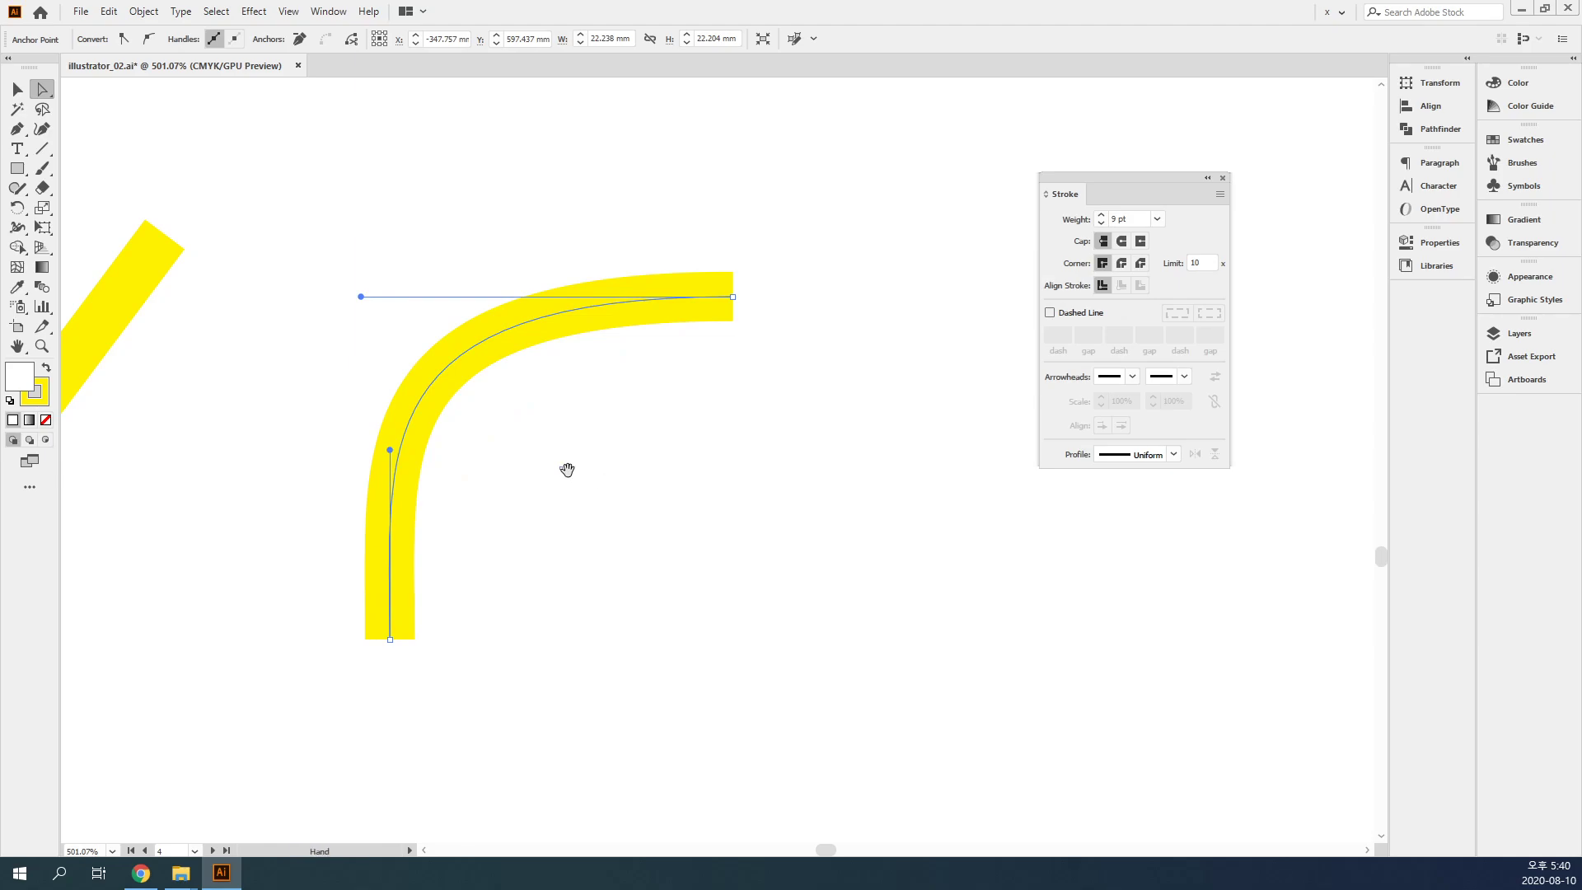
left_click_drag(566, 469, 956, 389)
left_click_drag(639, 295, 536, 145)
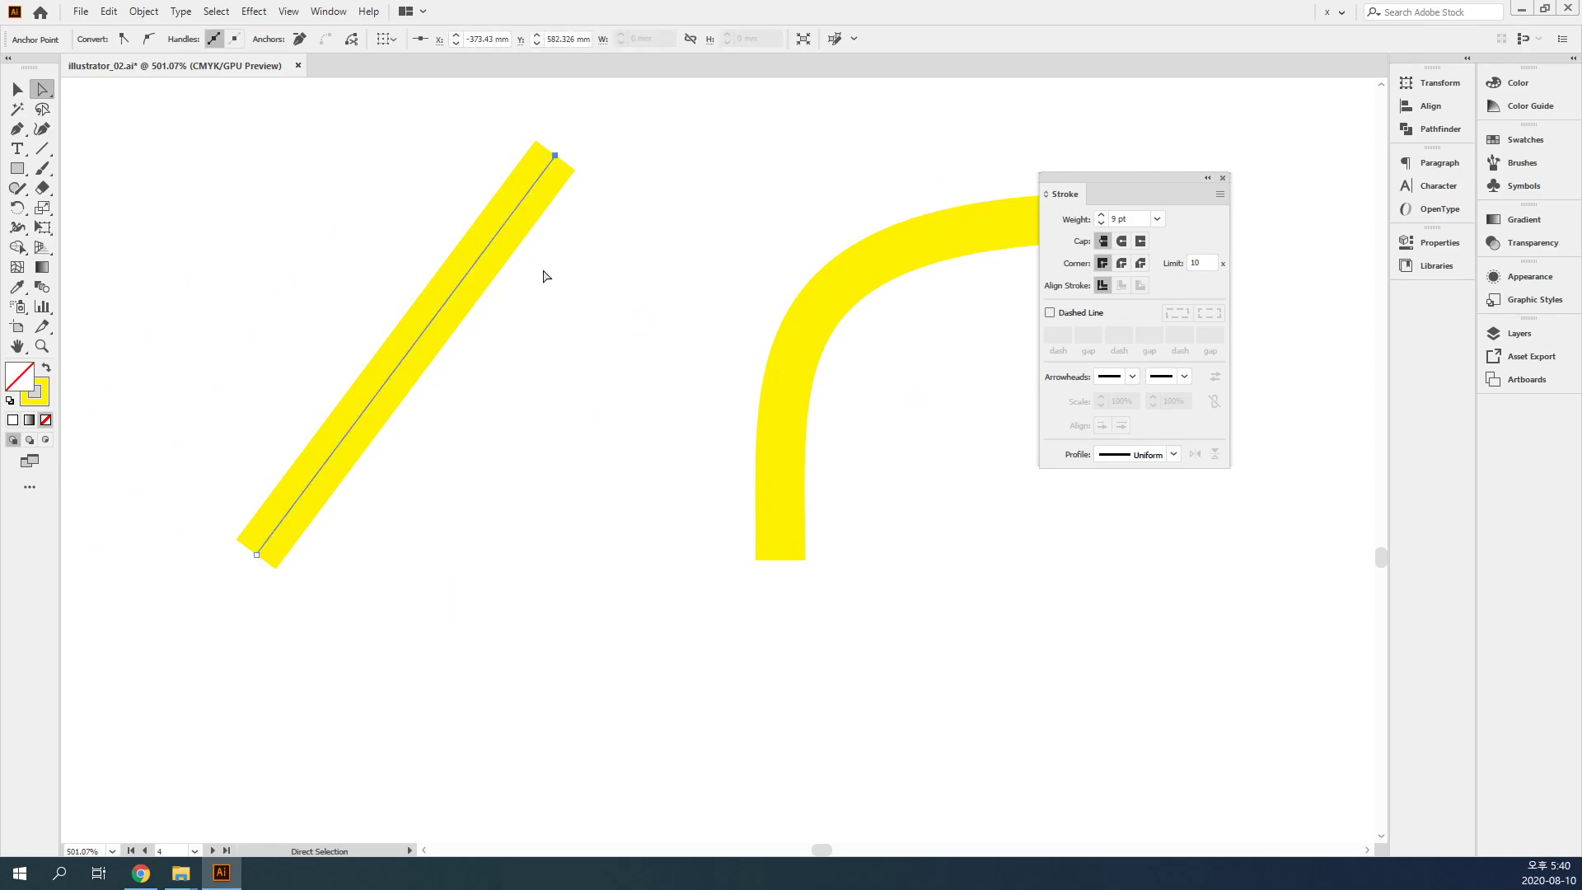
left_click_drag(947, 380, 434, 396)
left_click(434, 397)
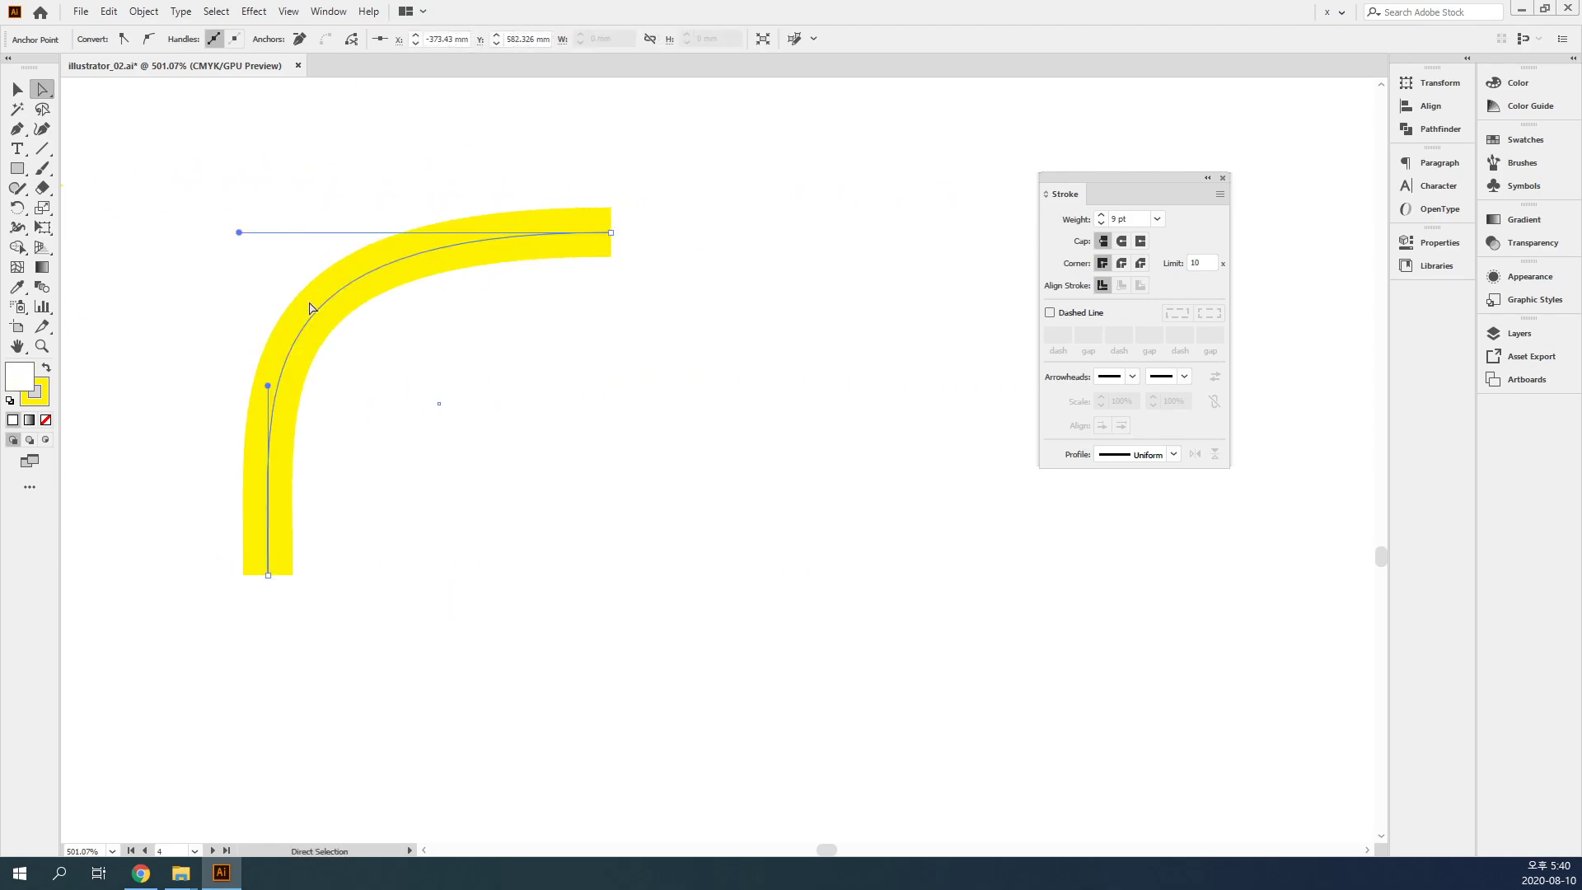
- Straighten the curved segment by placing both handles along the line between its endpoints, and pull the lower endpoint's handle up and outward to bend it again
left_click_drag(238, 232, 537, 315)
left_click_drag(268, 385, 422, 430)
left_click_drag(547, 320, 530, 313)
left_click_drag(419, 425, 416, 426)
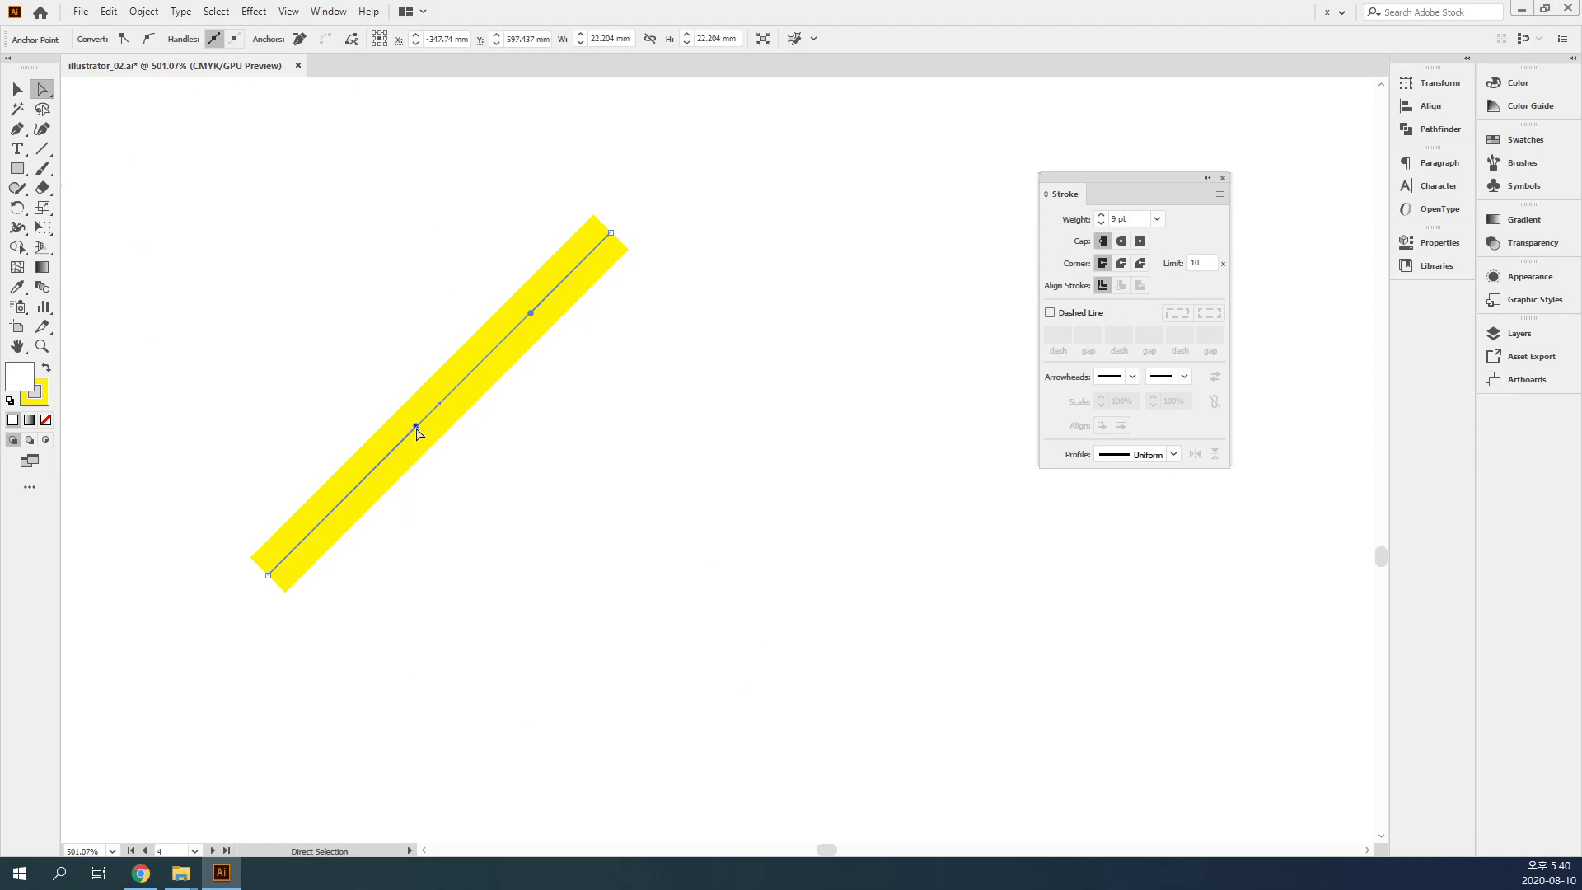
mouse_move(416, 426)
left_mouse_down()
mouse_move(220, 314)
mouse_move(125, 308)
left_mouse_up()
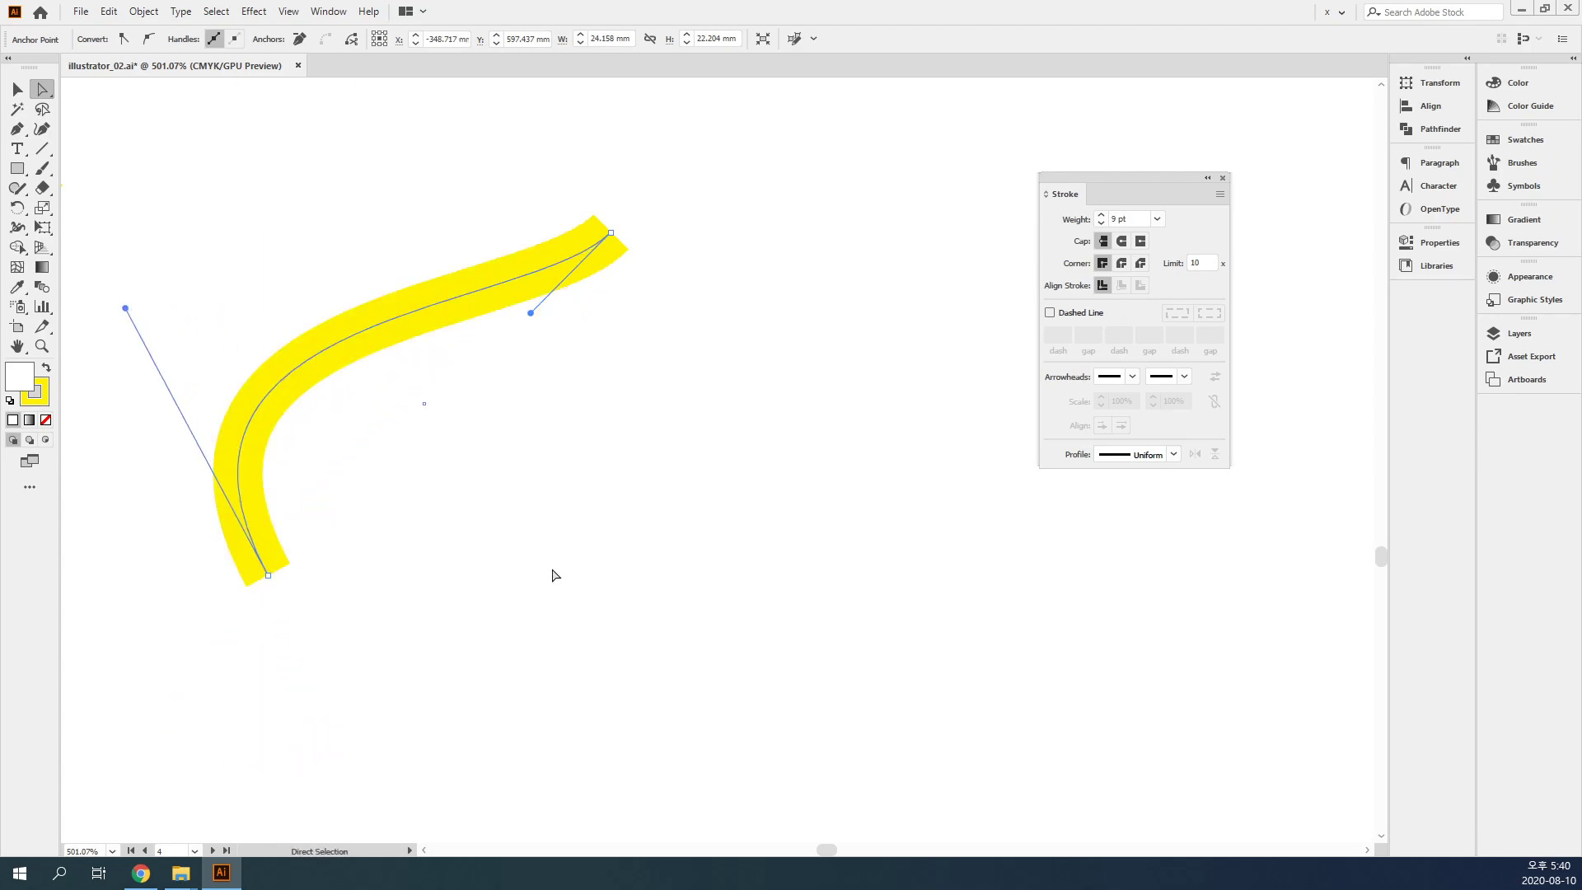
- Return to the Direct Selection exercise artboard and select the top anchor point of the yellow circle with Direct Selection
key("ctrl+minus")
key("ctrl+minus")
key("ctrl+minus")
key("space")
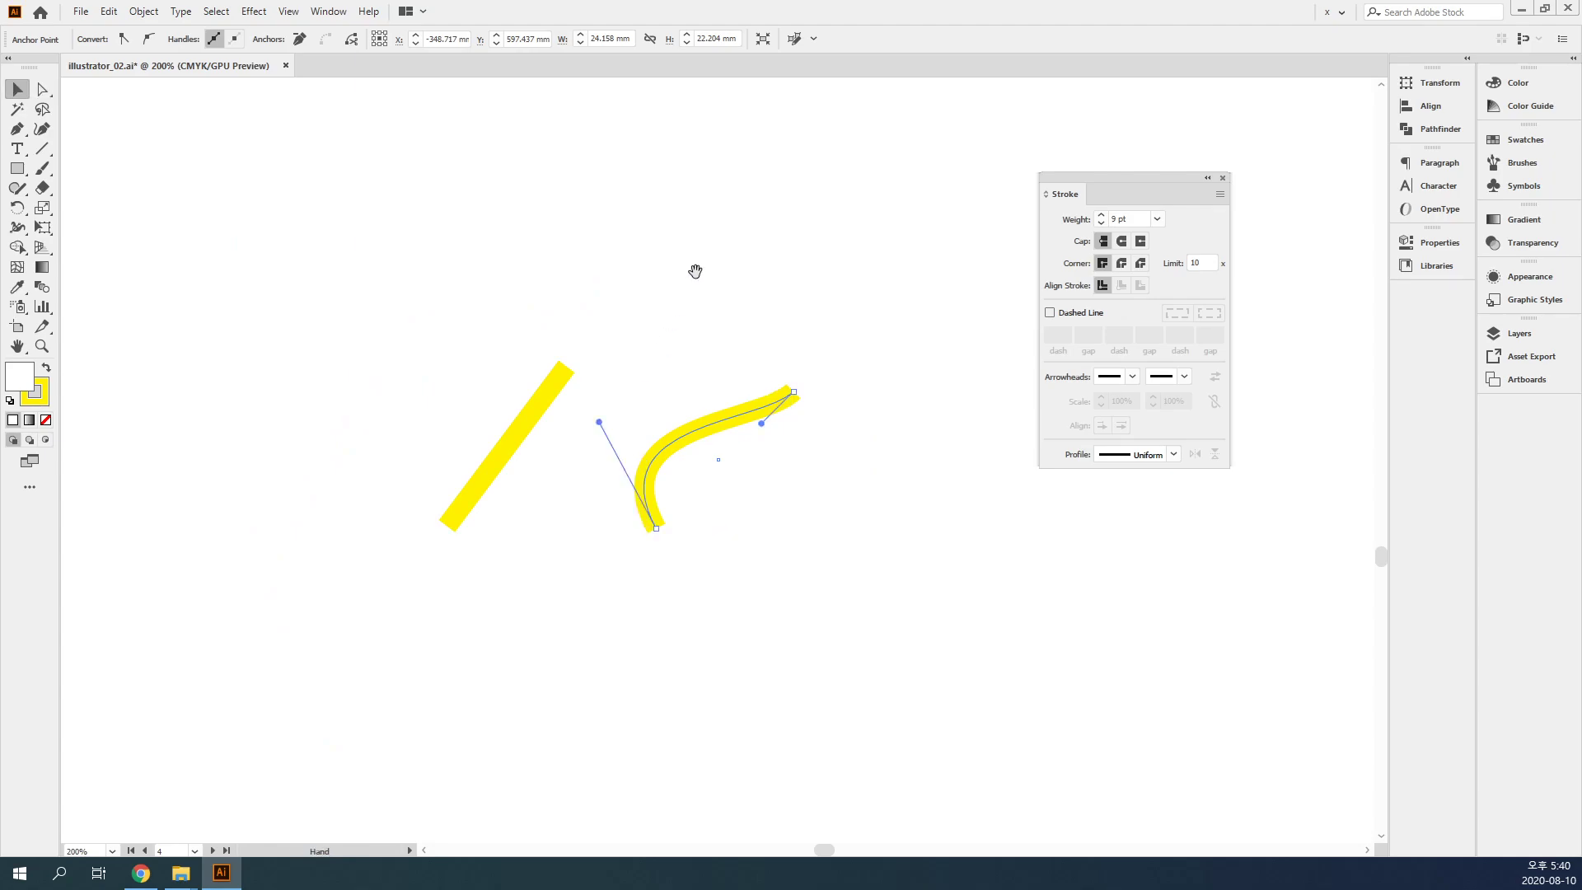
key("ctrl+0")
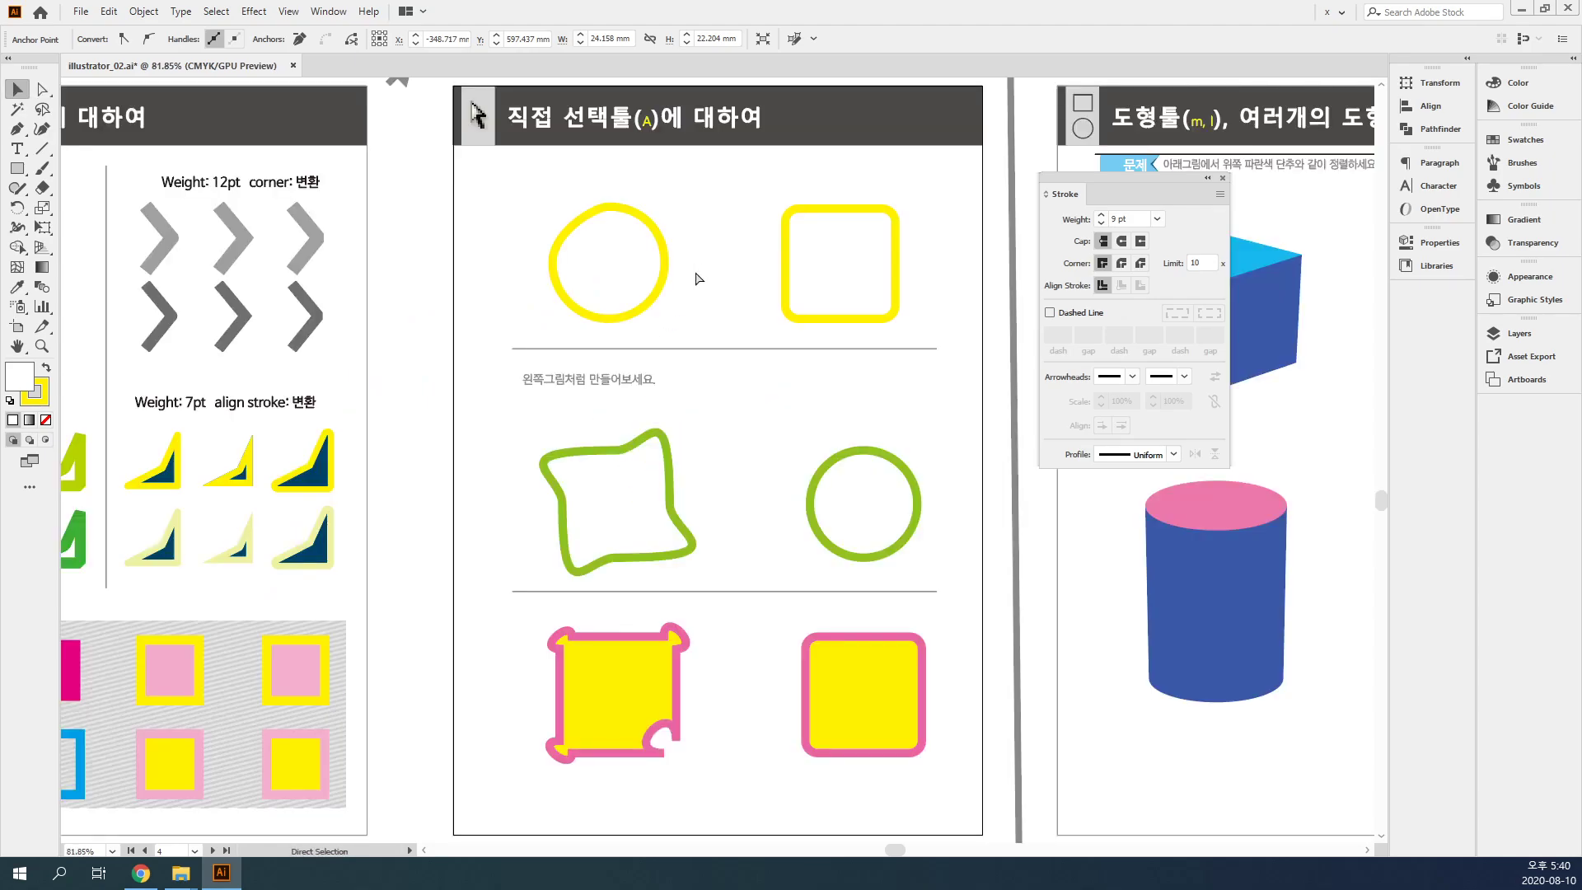
key("ctrl+space")
left_click_drag(537, 194, 498, 321)
left_click(535, 364)
key("a")
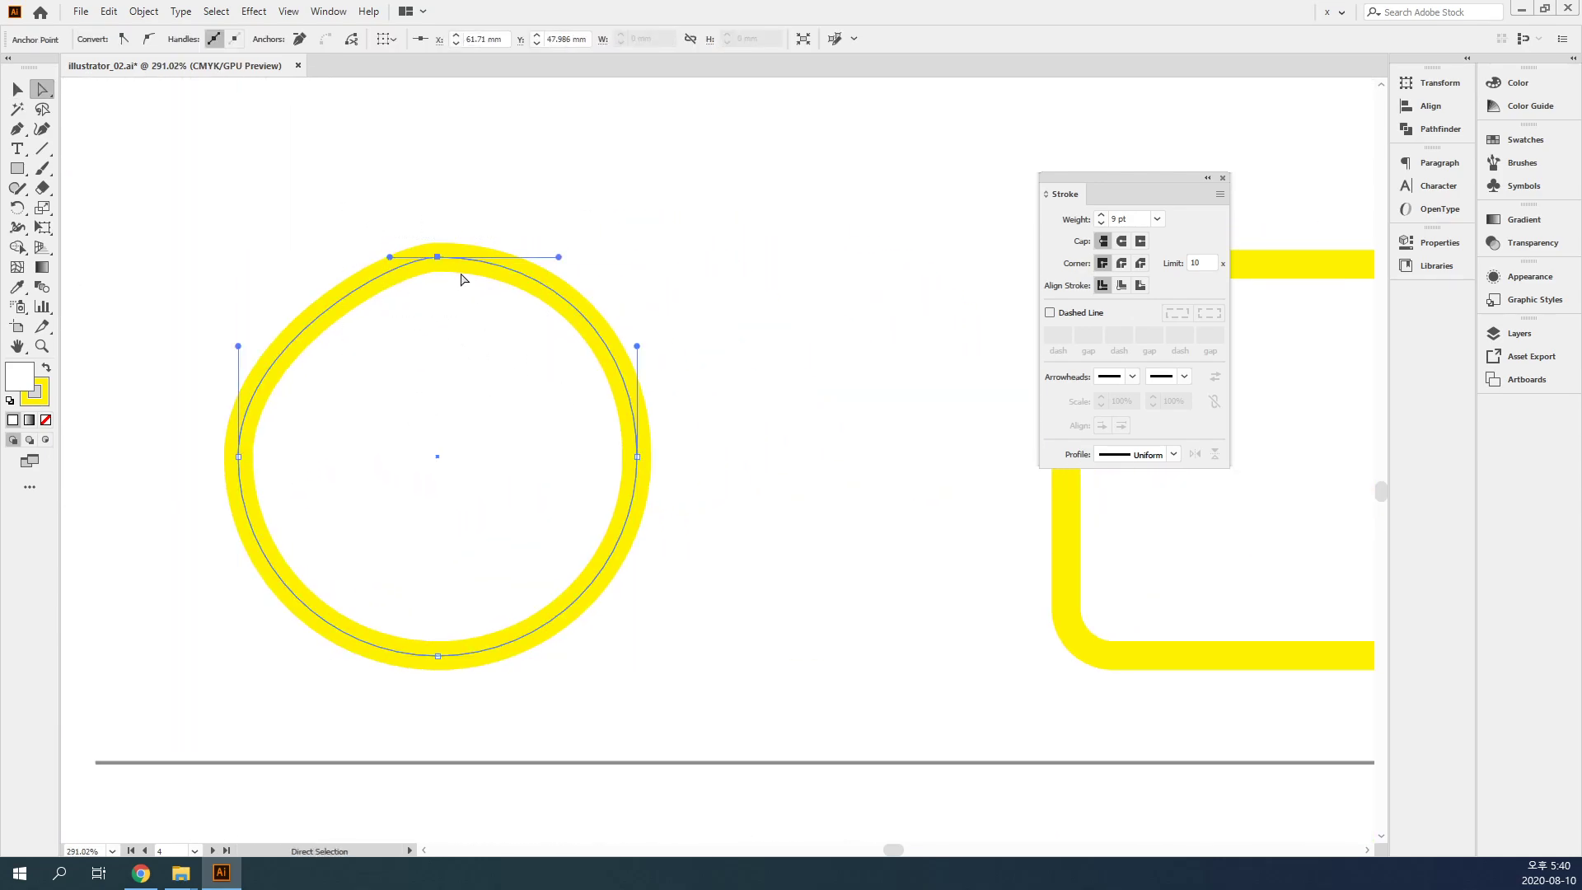
- Try rotating the circle's top anchor handles upright by pulling the right handle down inside the shape, and undo it
left_click_drag(559, 261, 437, 414)
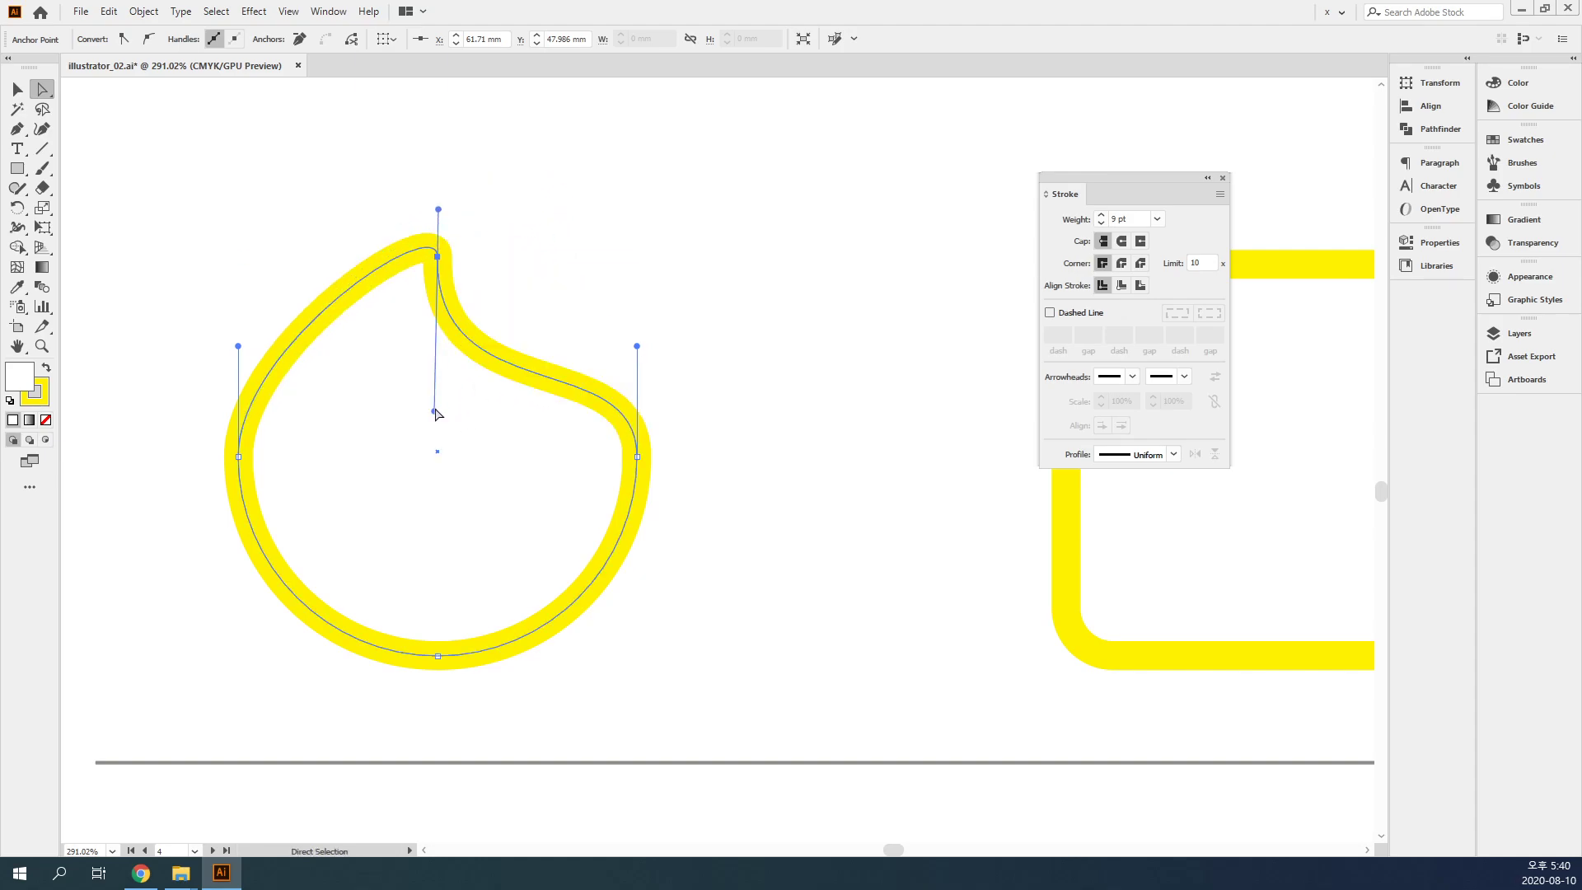
left_click(477, 374, "ctrl")
left_click_drag(664, 381, 422, 346)
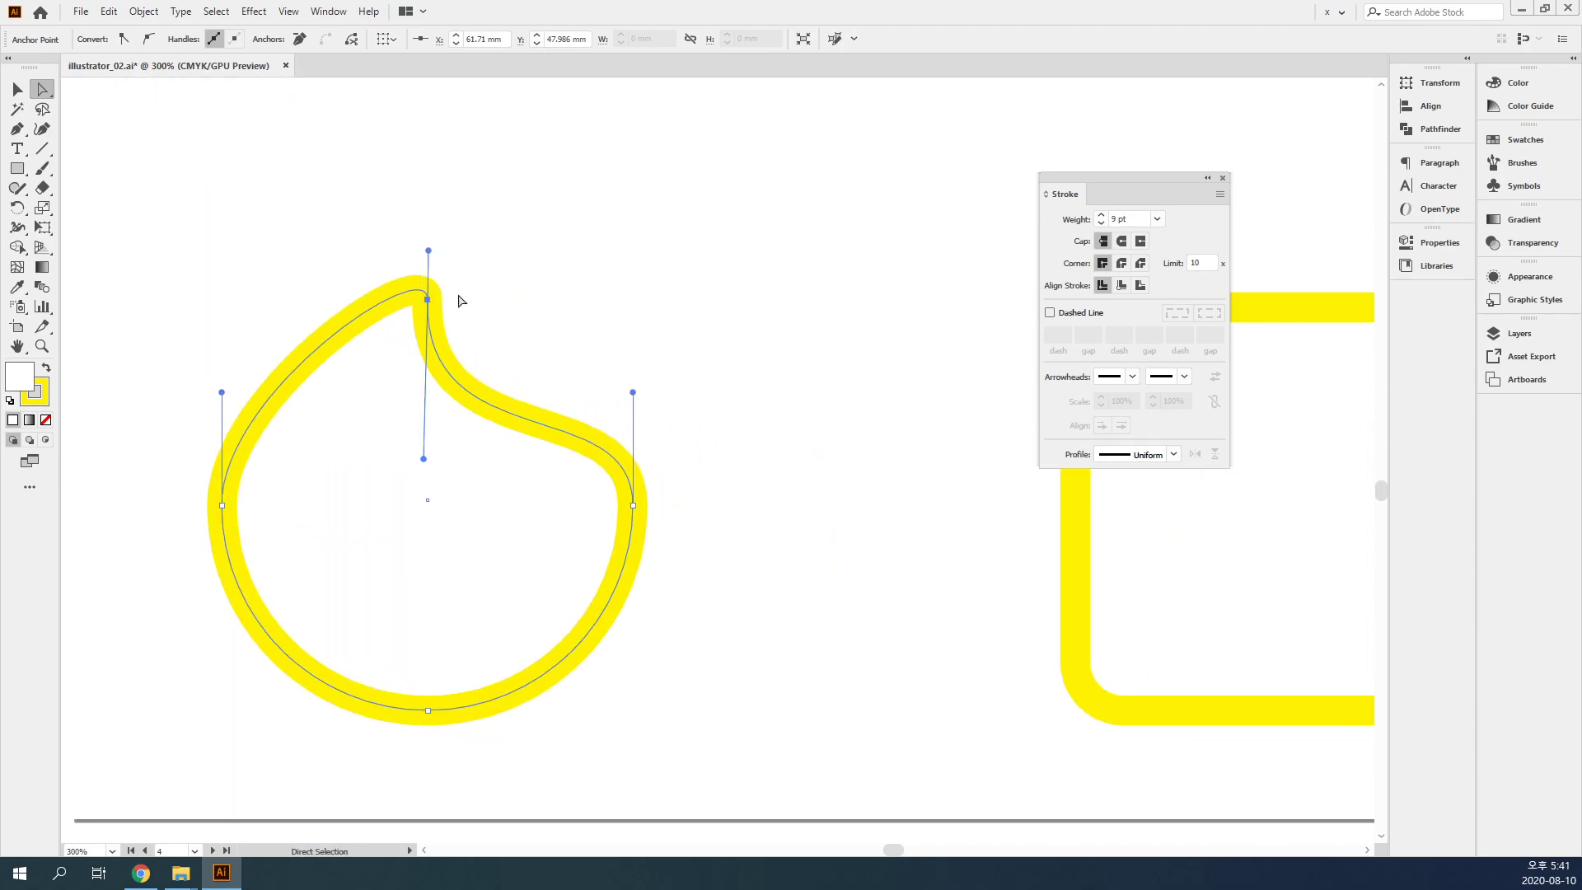
key("ctrl+z")
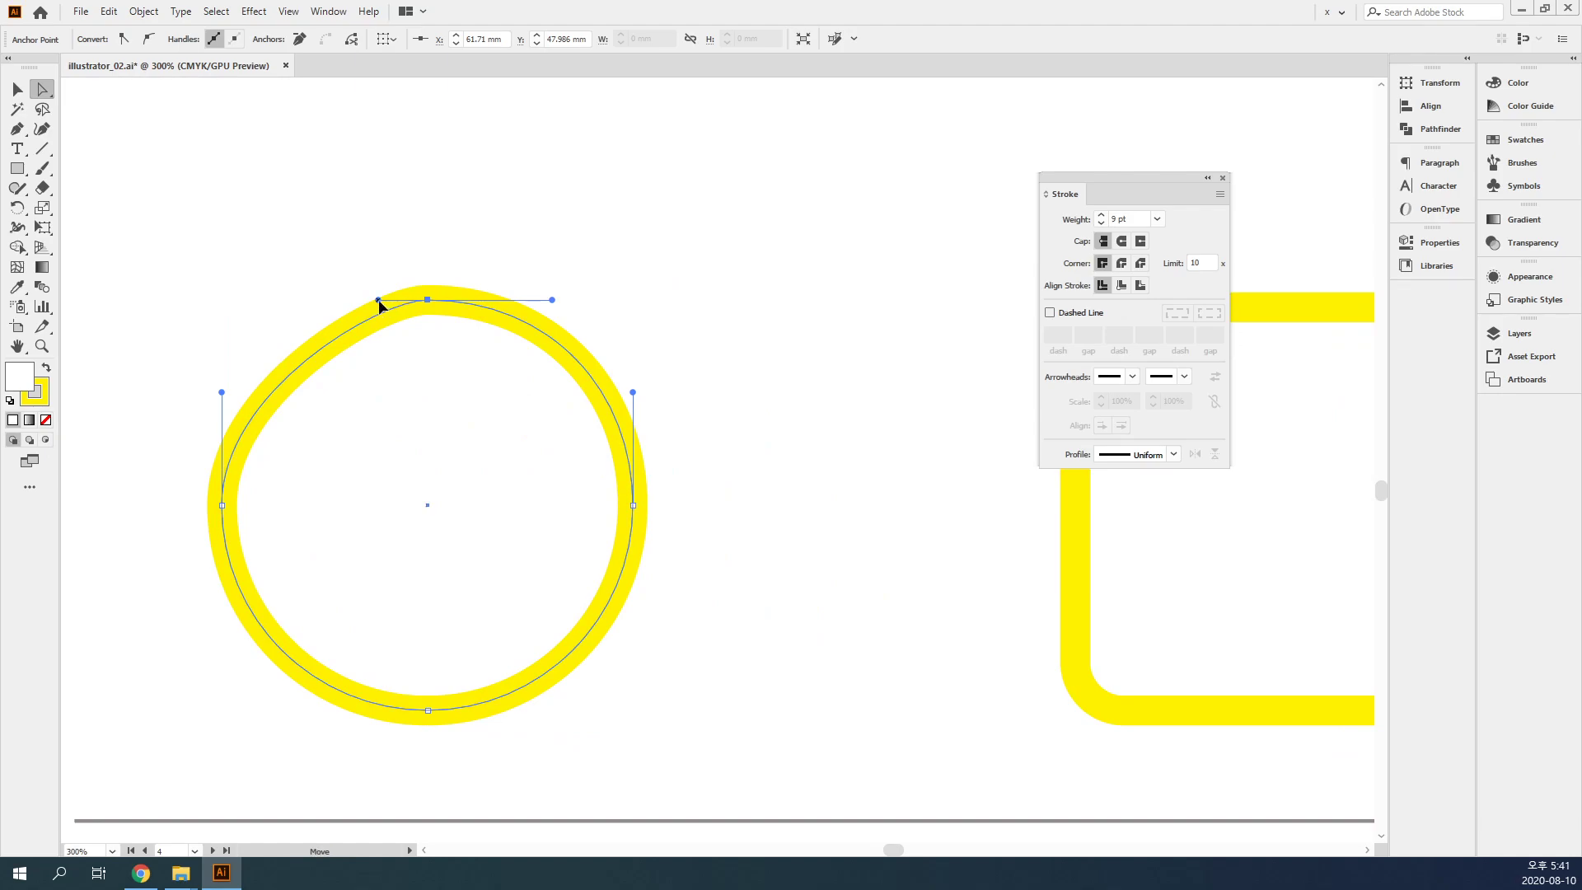
- Extend the top anchor's left handle to round the circle, and break the handle pair so each swings upward on its own, forming a notch
mouse_move(378, 300)
left_mouse_down()
mouse_move(252, 300)
mouse_move(295, 300)
left_mouse_up()
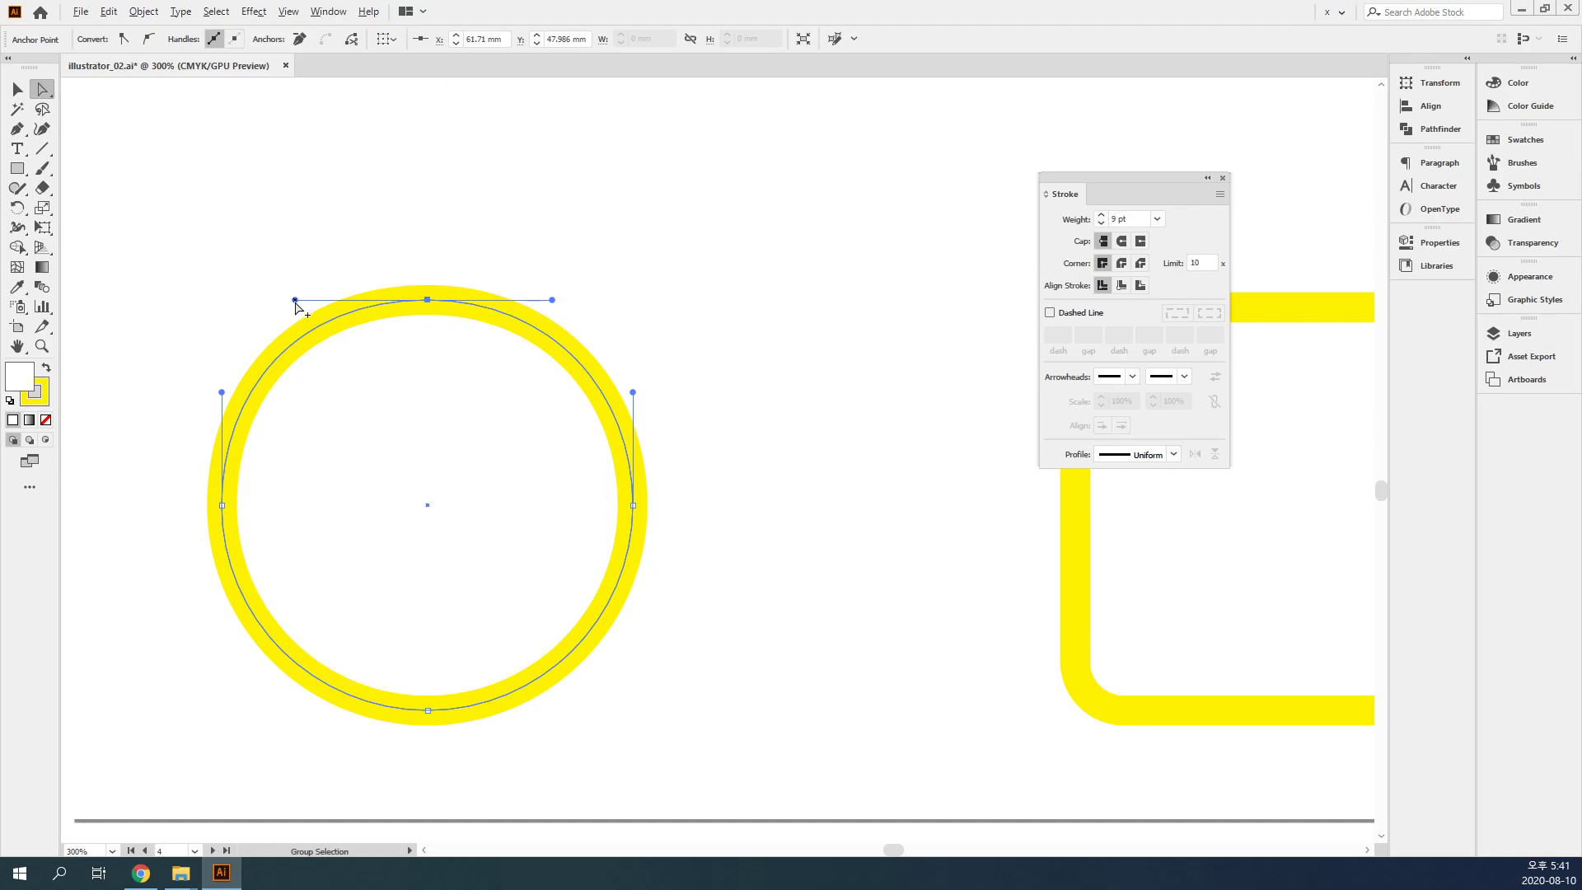
left_click_drag(296, 302, 292, 195)
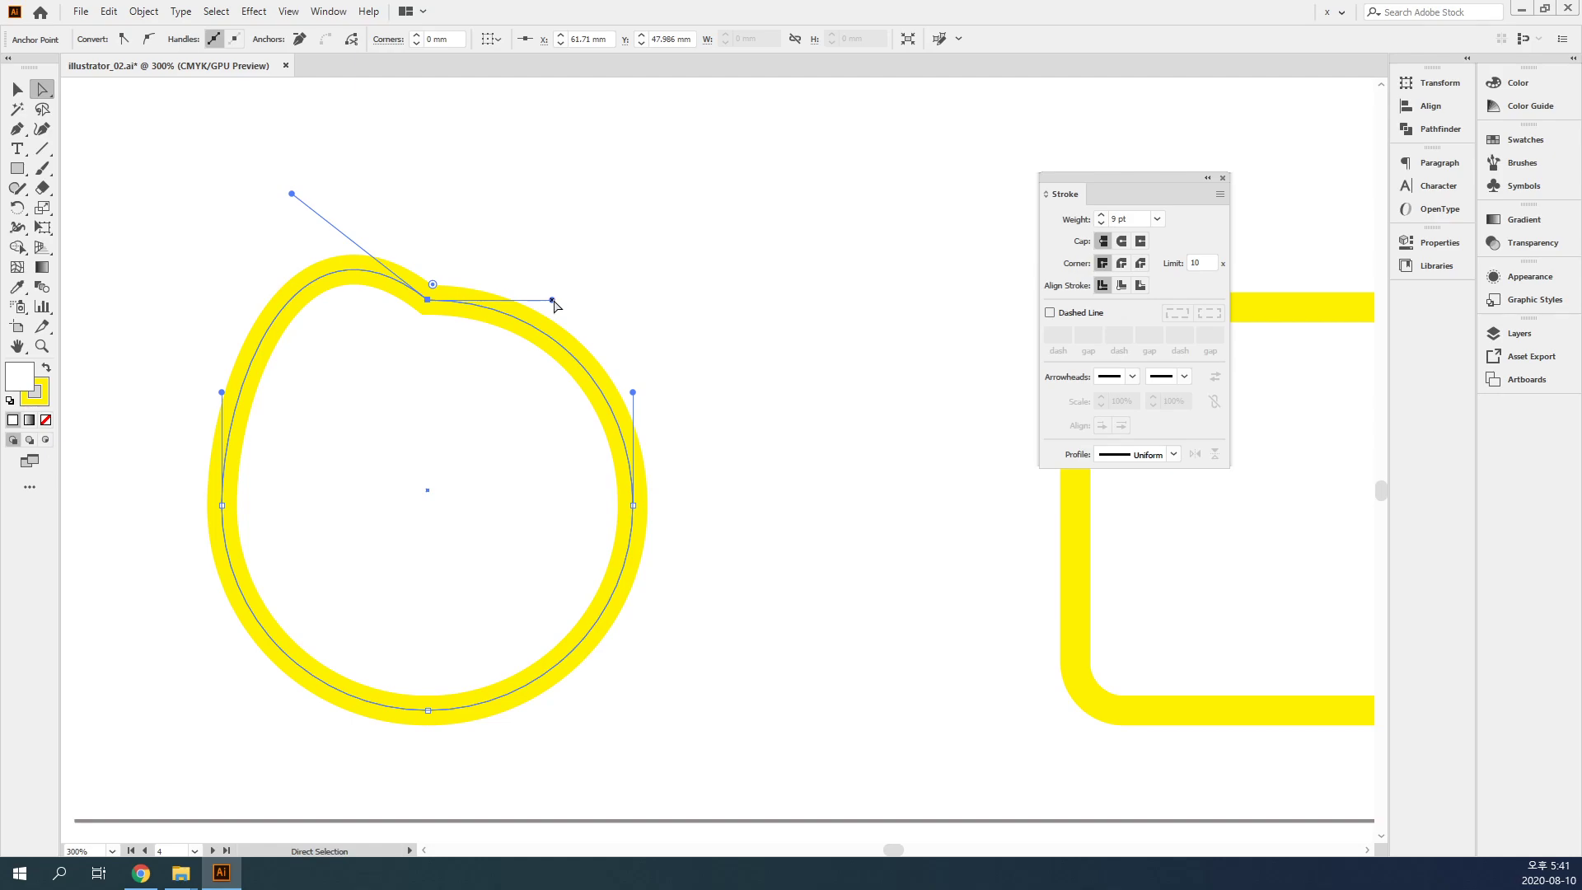
left_click_drag(552, 299, 627, 144)
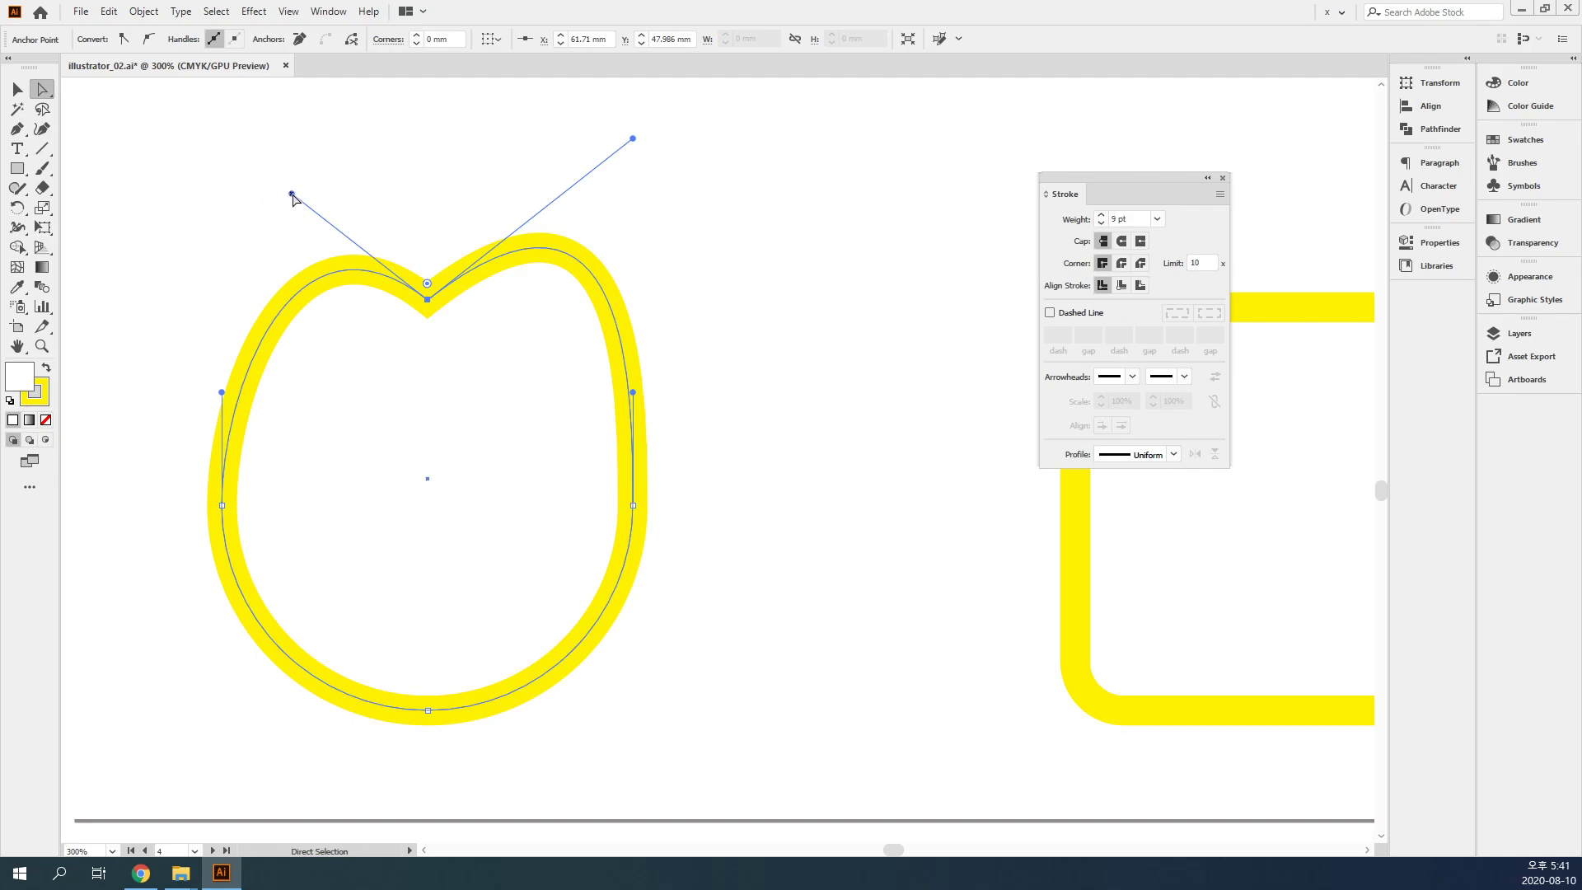
- Swing both of the top anchor's independent handles down inside the shape to form a spike, and return them outward to a near-circular outline
left_click_drag(291, 194, 473, 470)
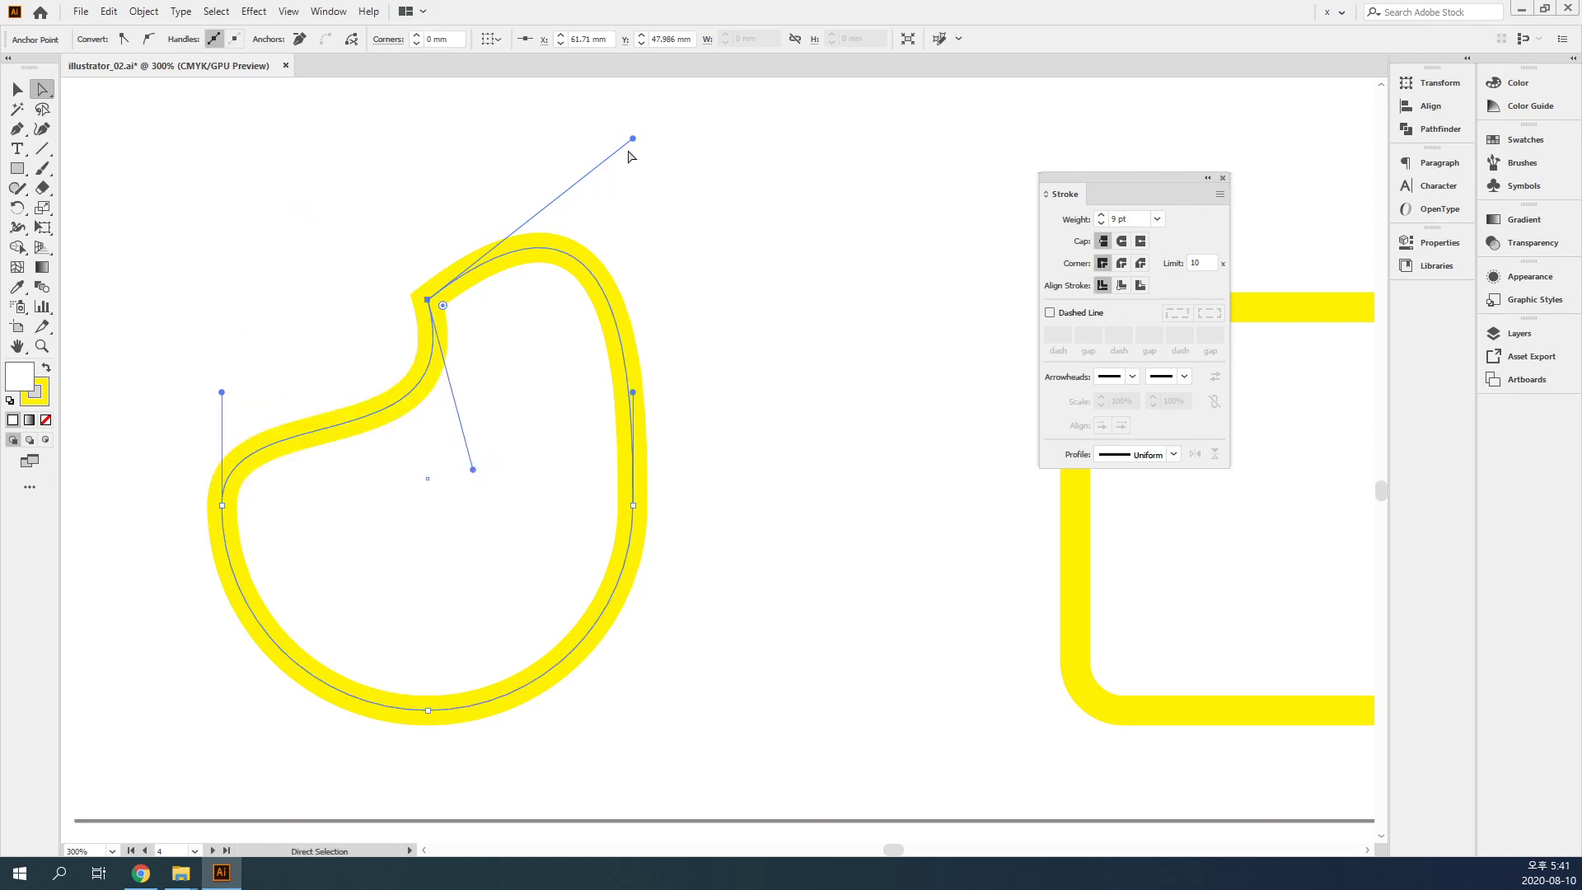
left_click_drag(634, 140, 550, 454)
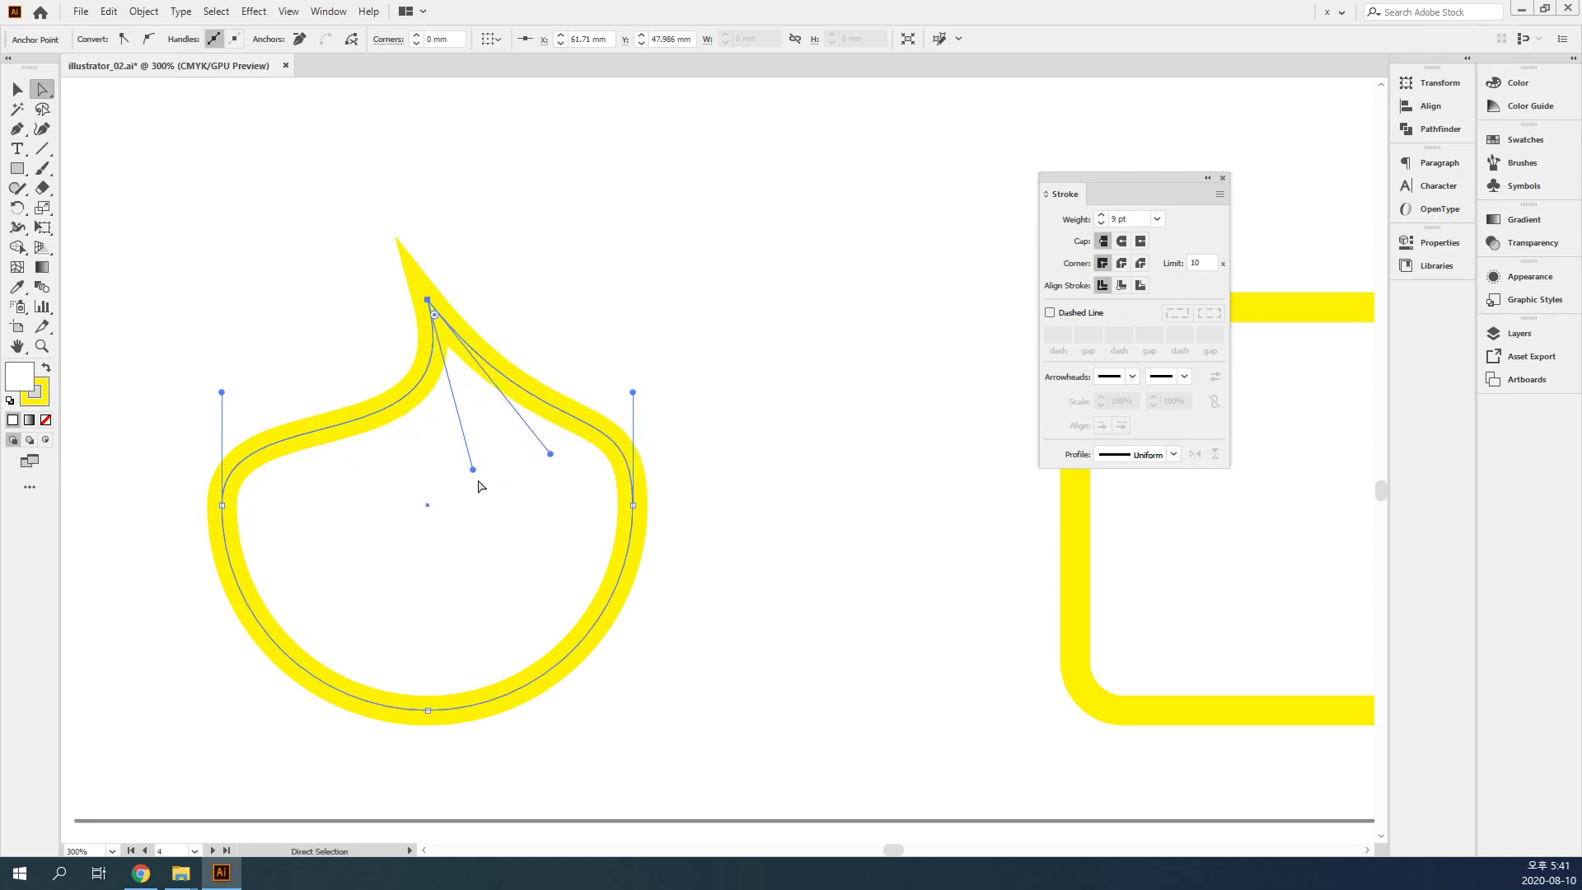
left_click_drag(473, 470, 308, 308)
left_click_drag(550, 453, 598, 325)
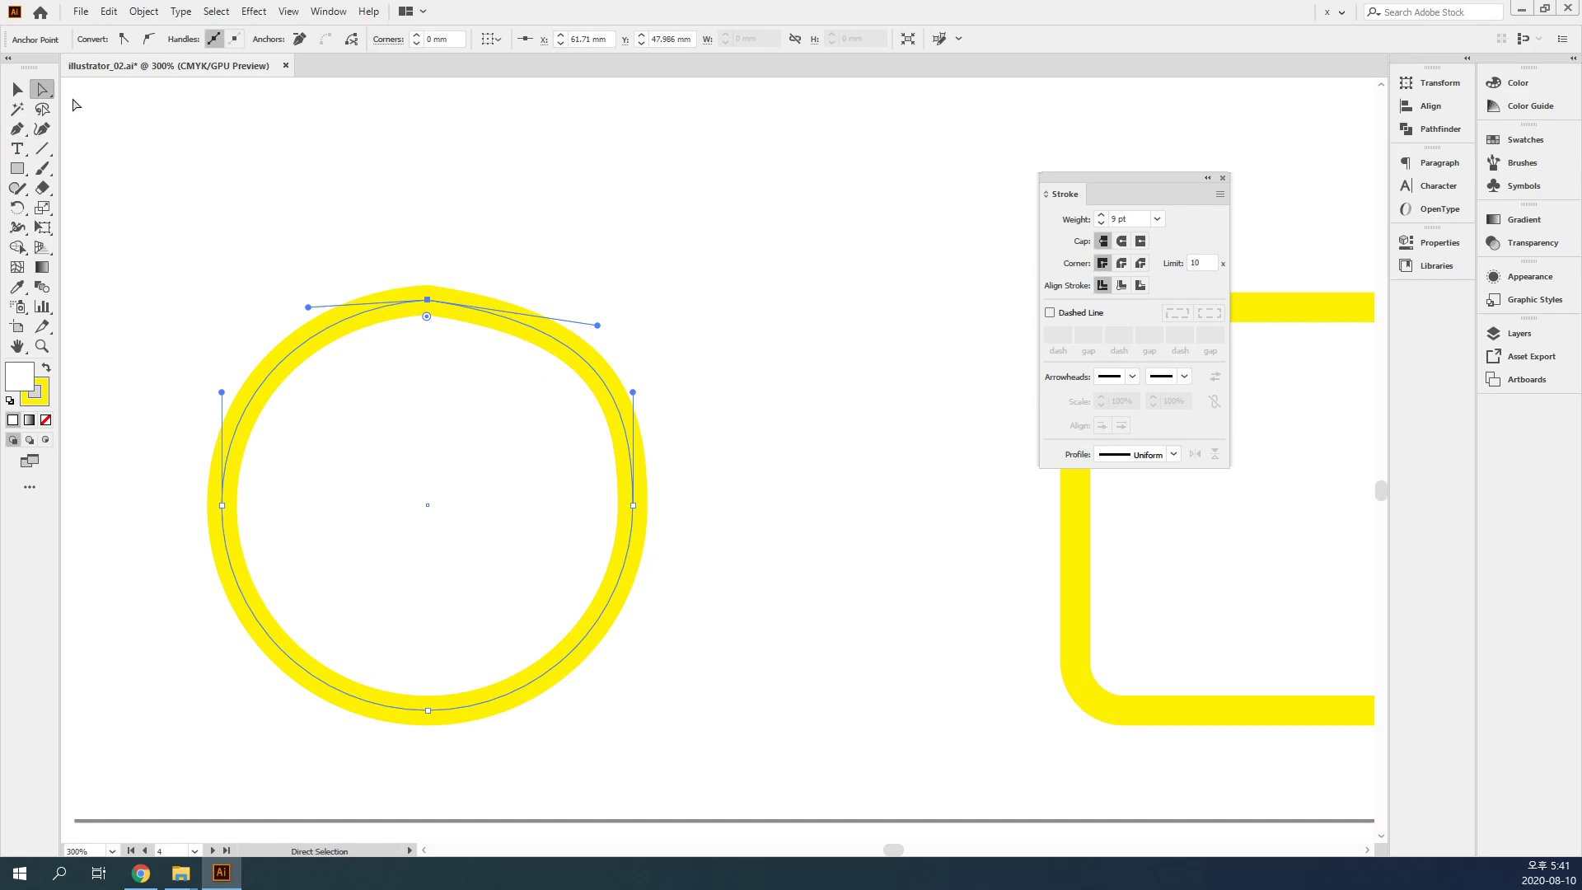
- Switch from the Pen Tool to the Anchor Point Tool and convert the circle's top anchor to a corner point without handles
left_click(24, 130)
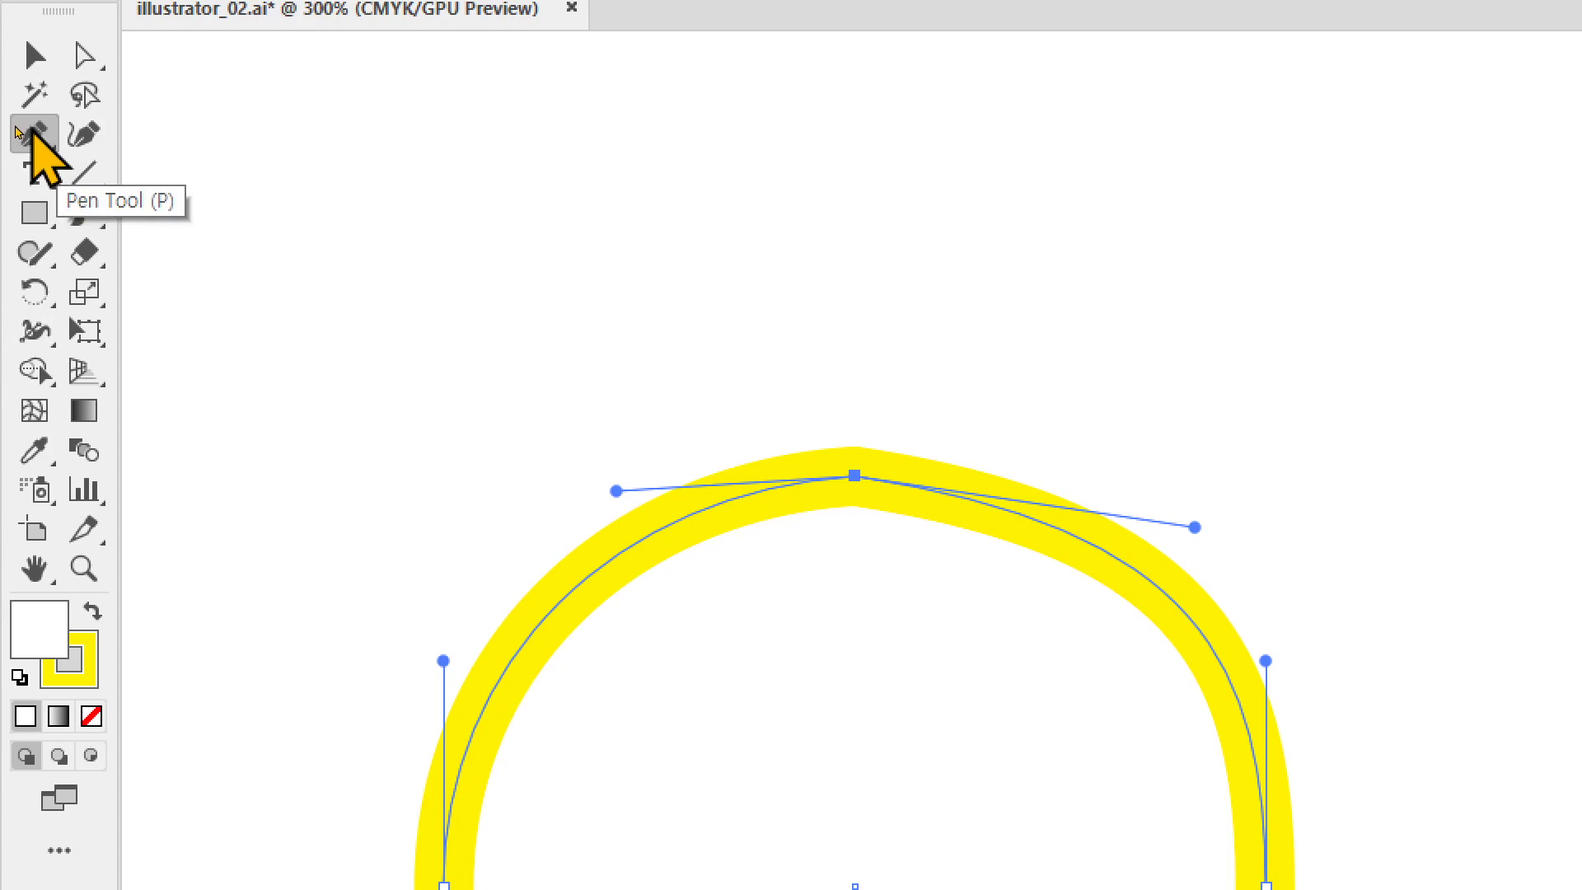
left_click(18, 132)
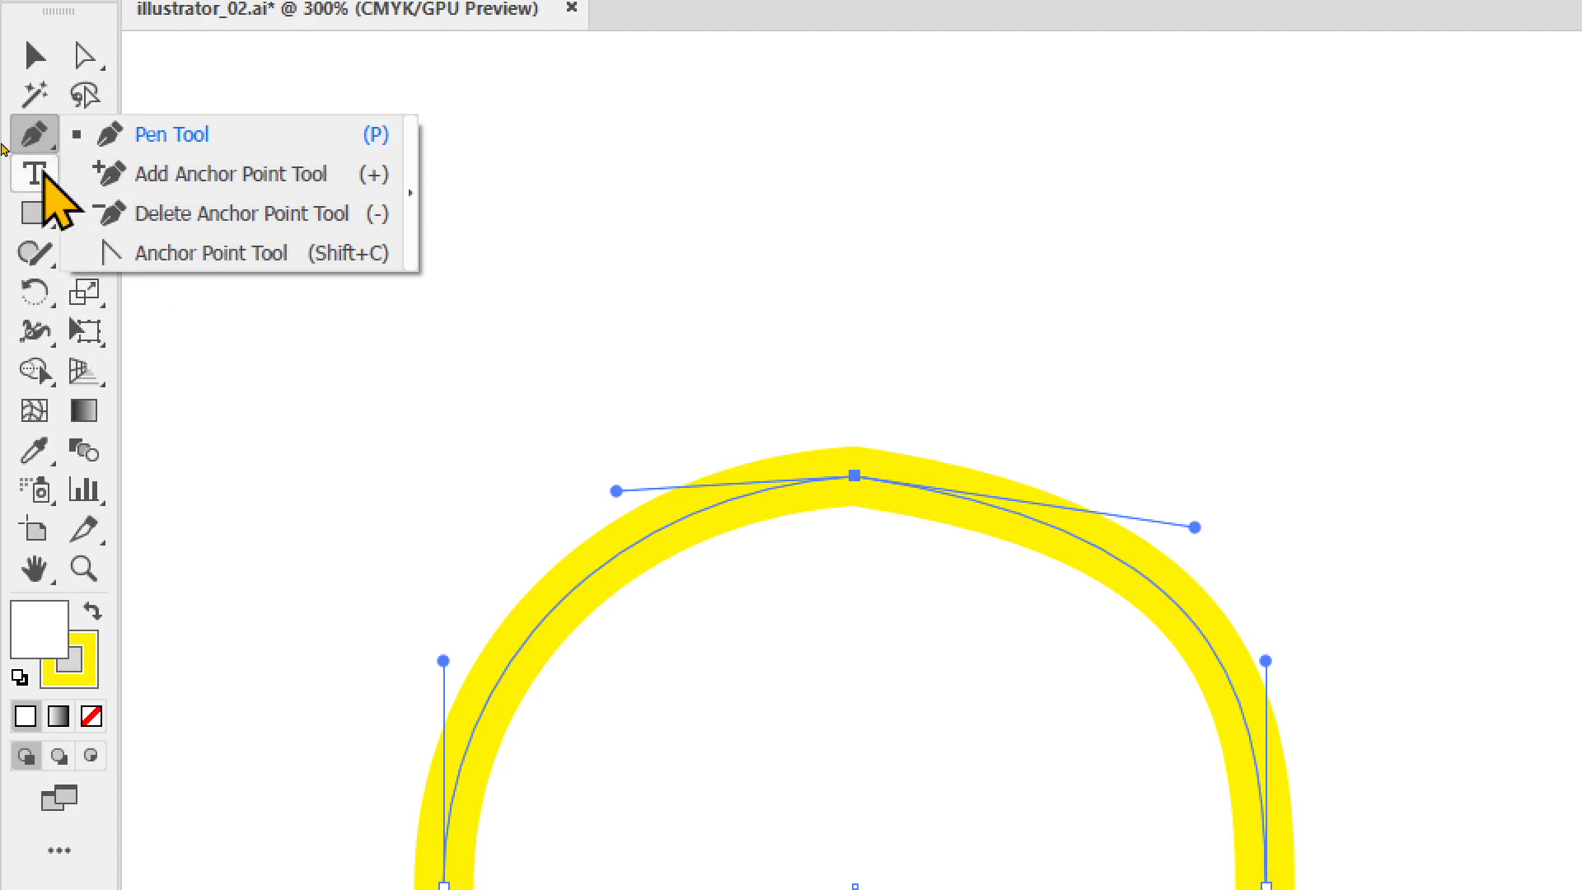
left_click(31, 136)
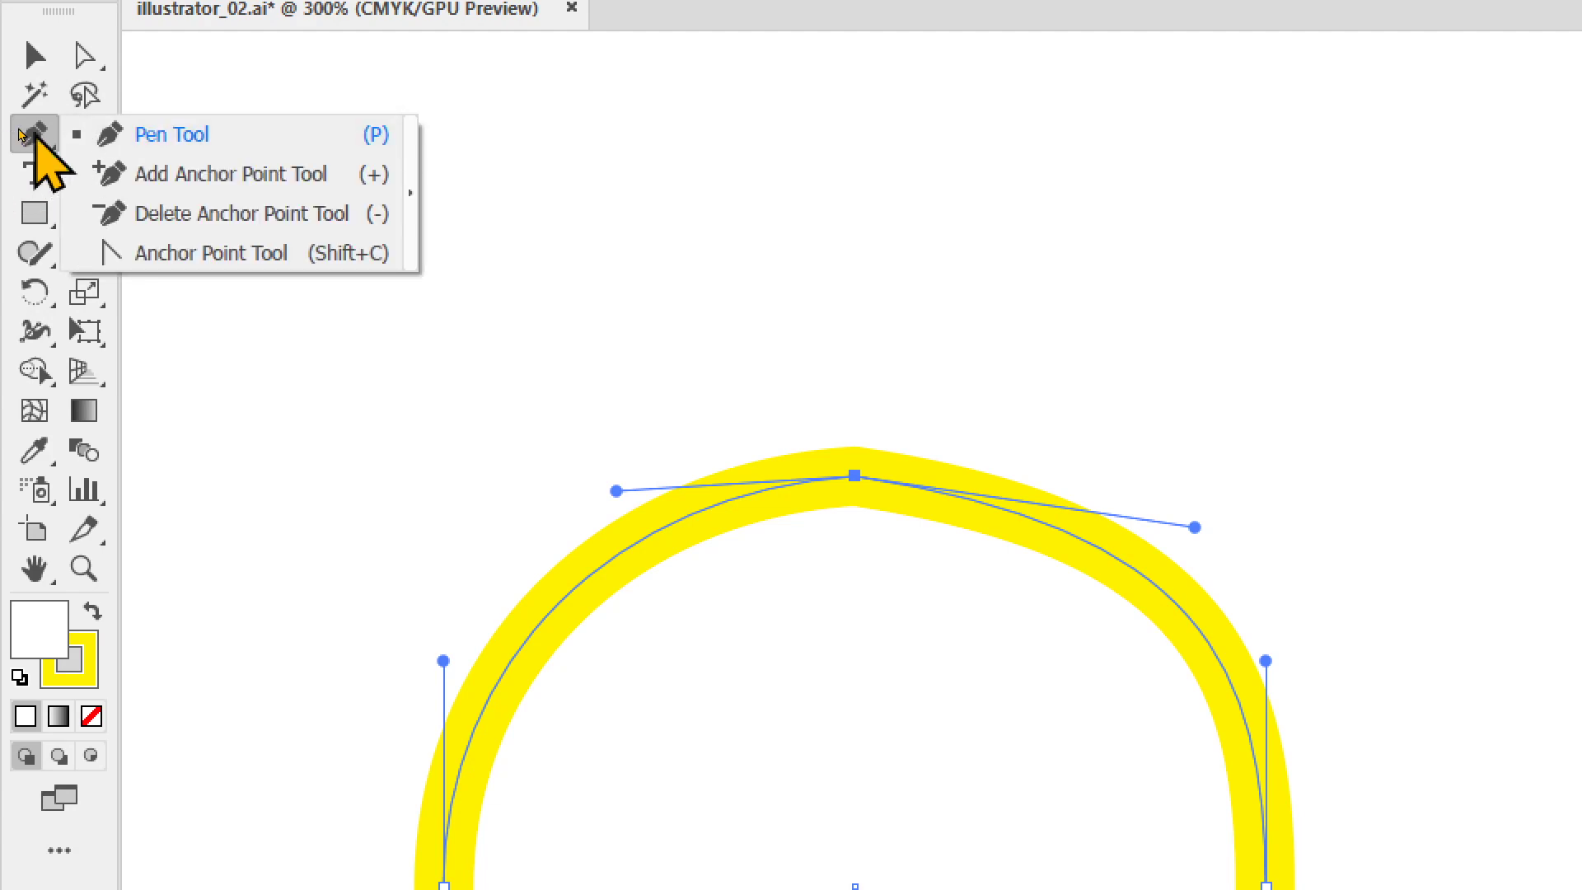
left_click(37, 132)
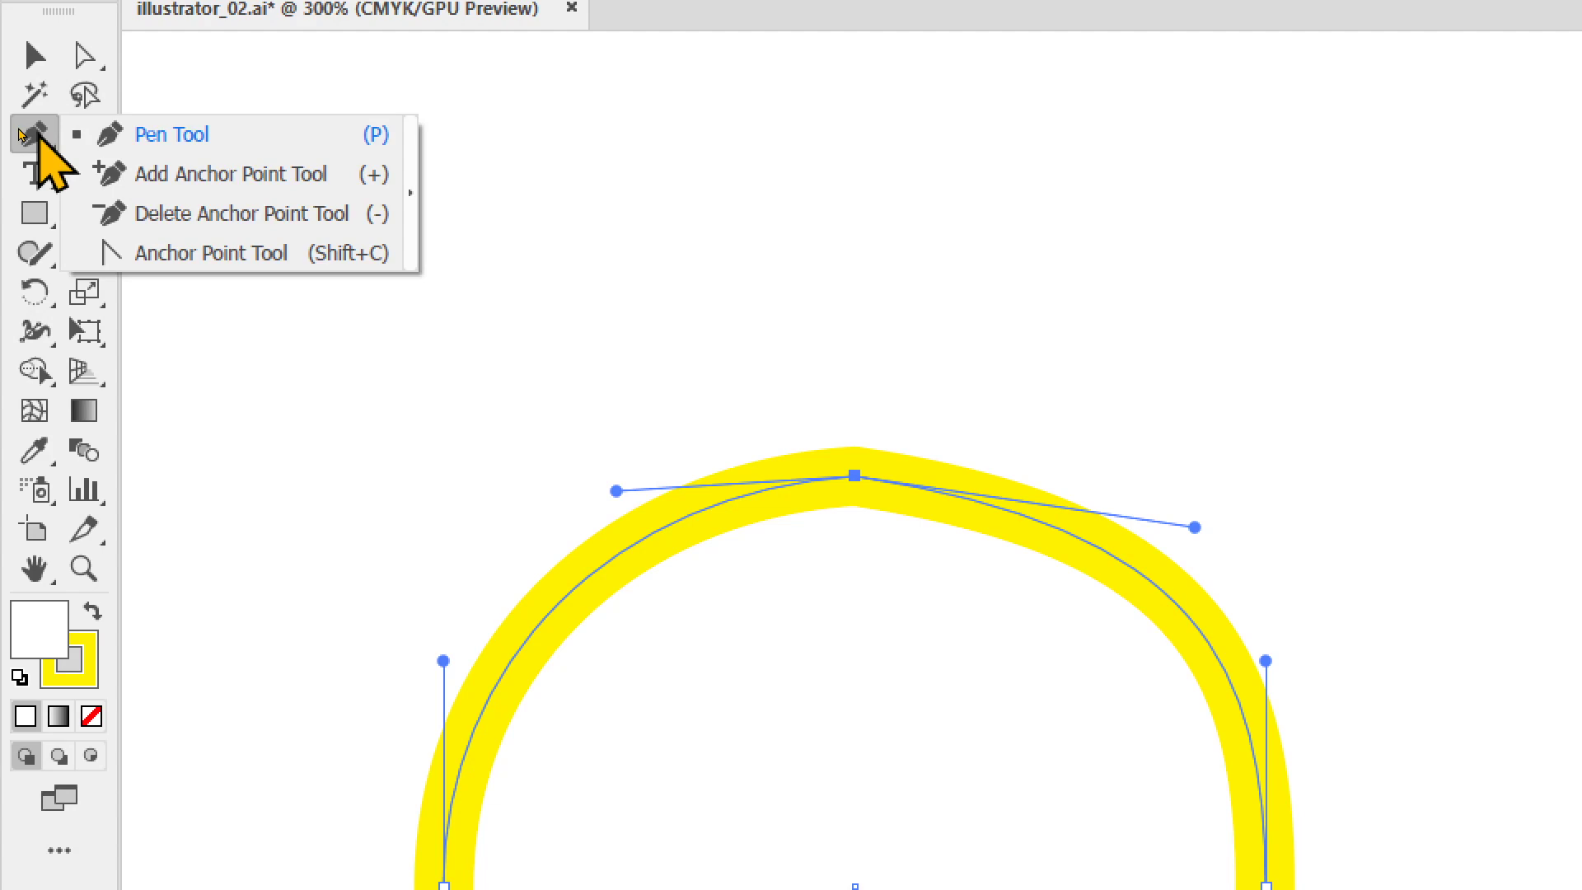
left_click(37, 134)
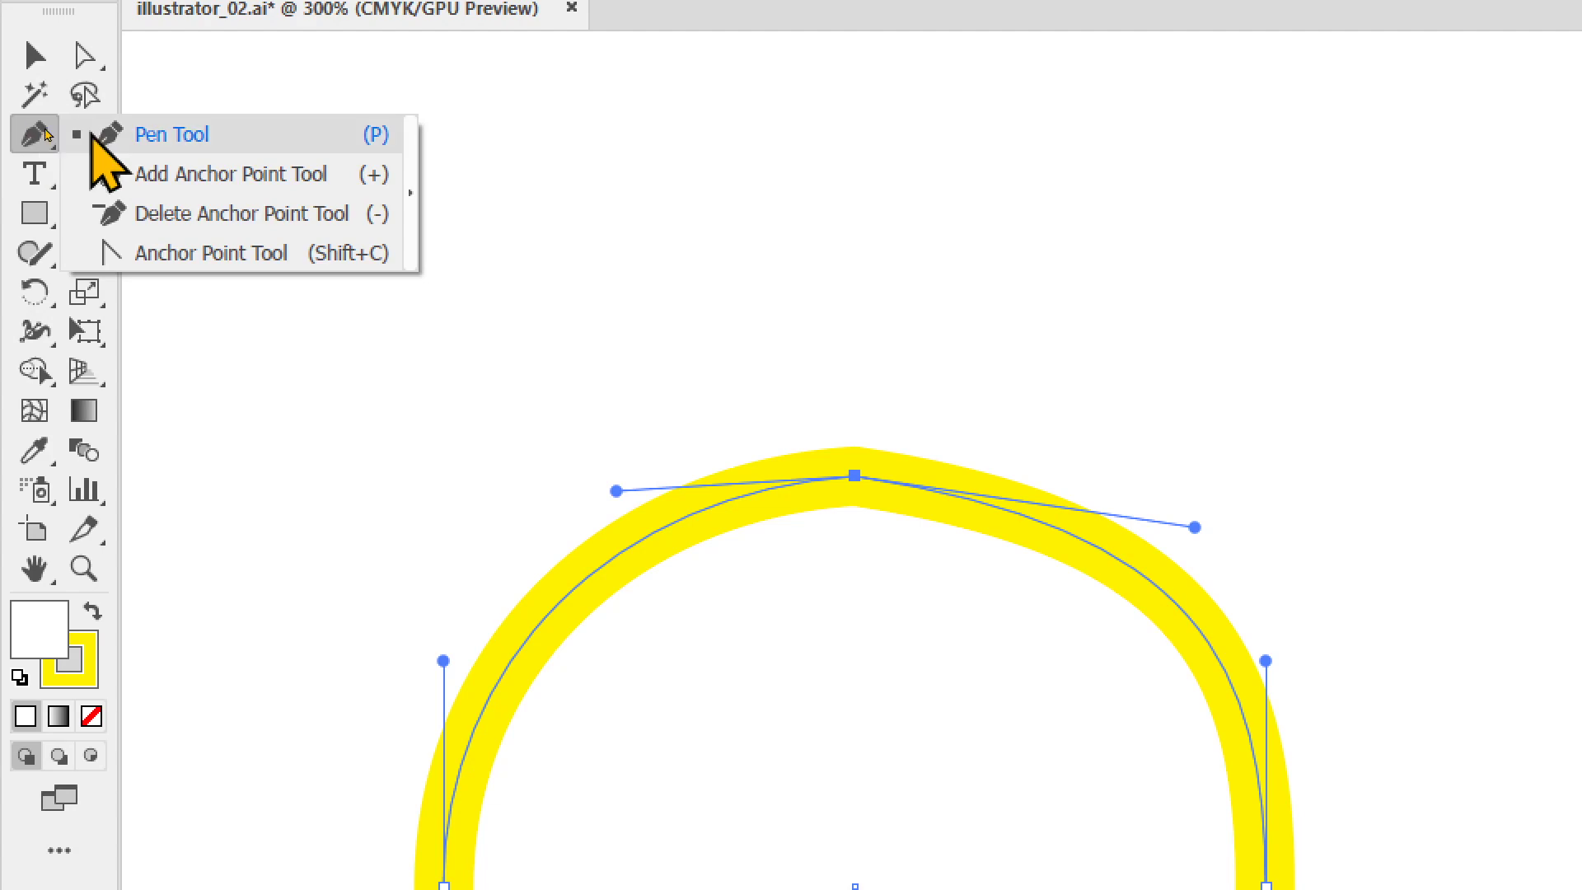
left_click(18, 135)
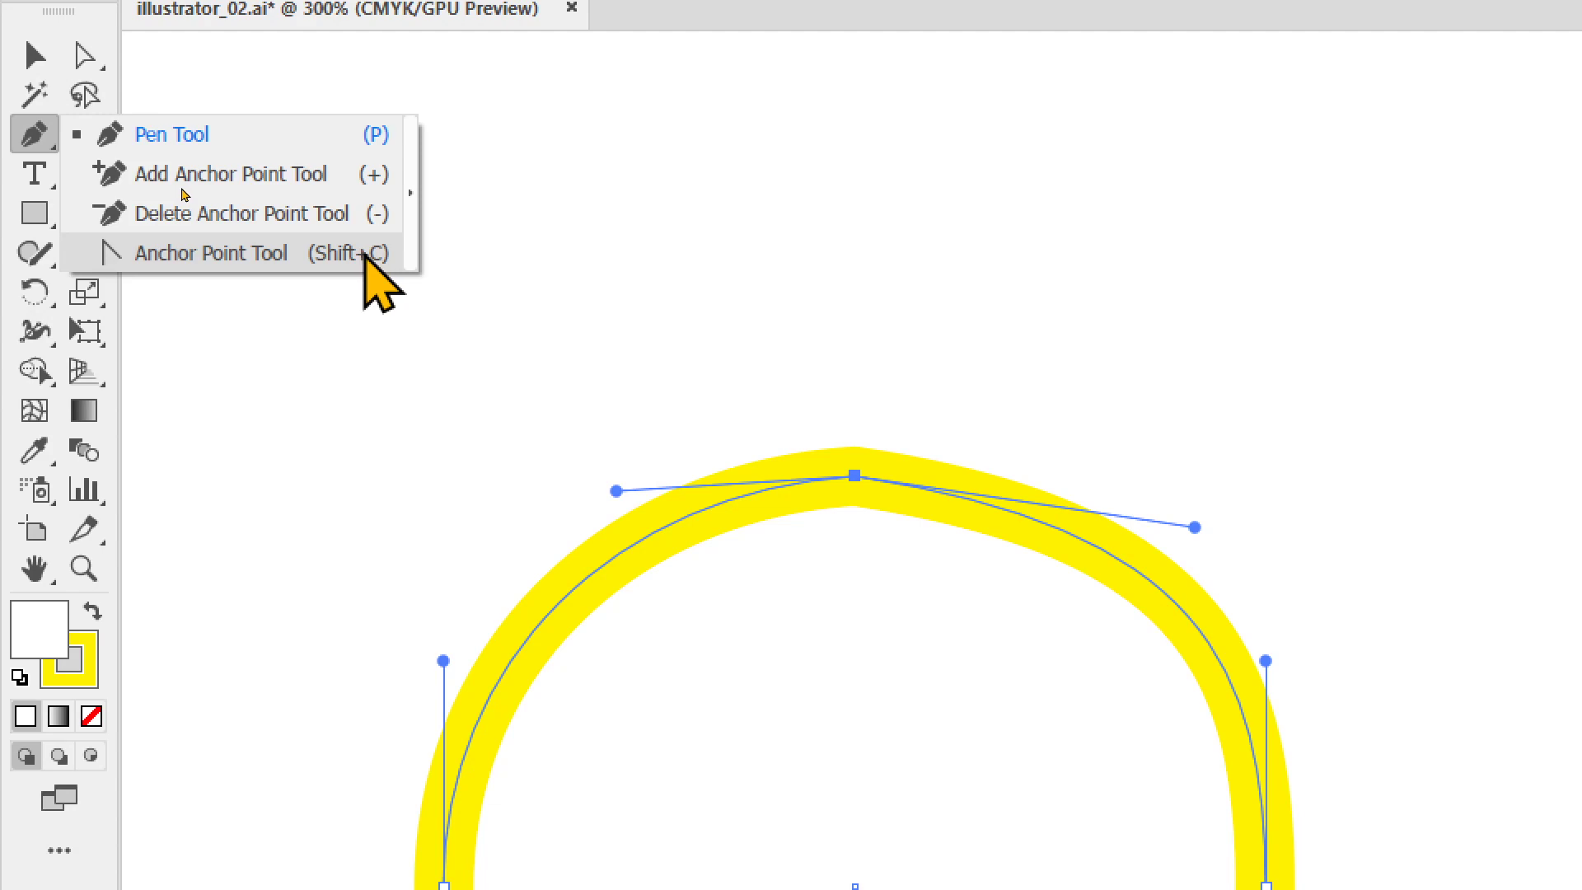
left_click(363, 253)
left_click_drag(890, 446, 788, 176)
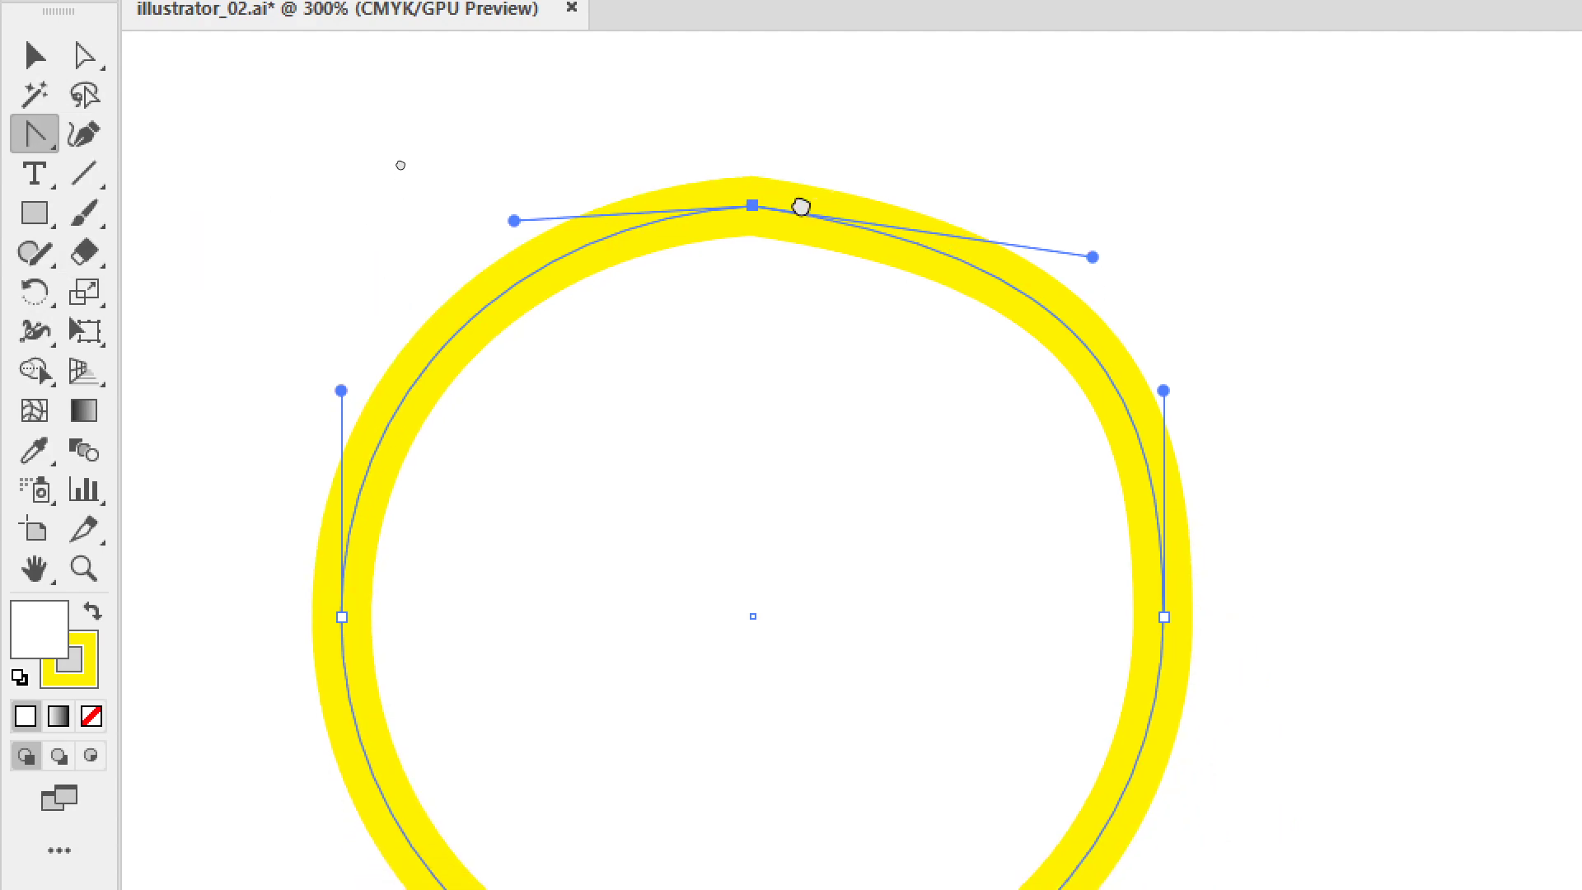
left_click(754, 206)
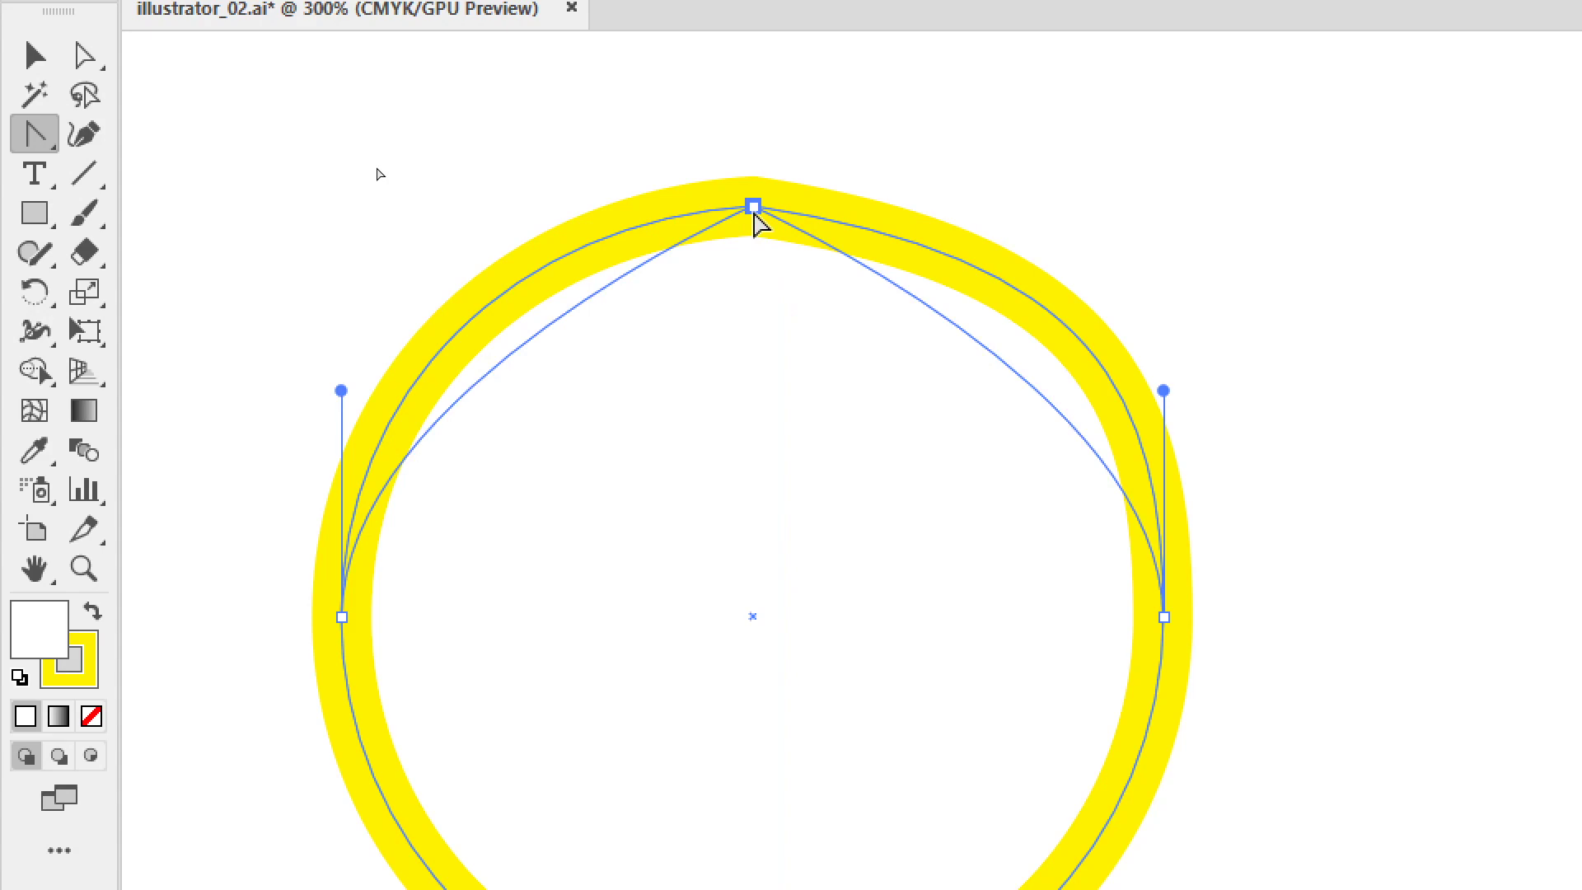
- Pull horizontal smooth handles out of the top anchor to round the circle, and collapse them back into a corner point
left_click_drag(753, 206, 775, 434)
left_click_drag(962, 406, 980, 208)
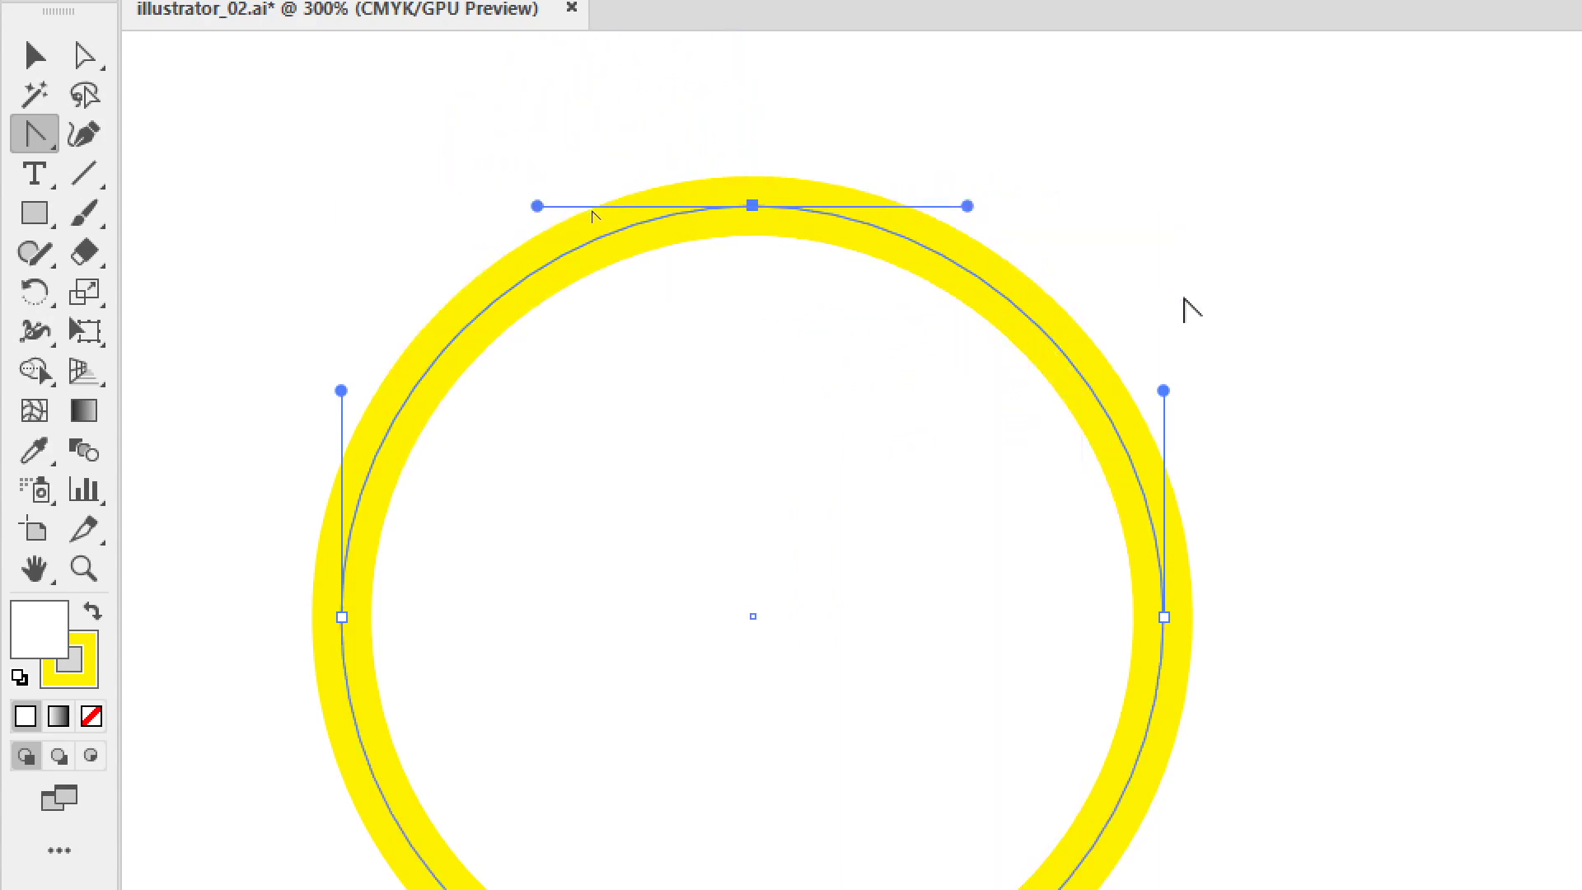
left_click(752, 207)
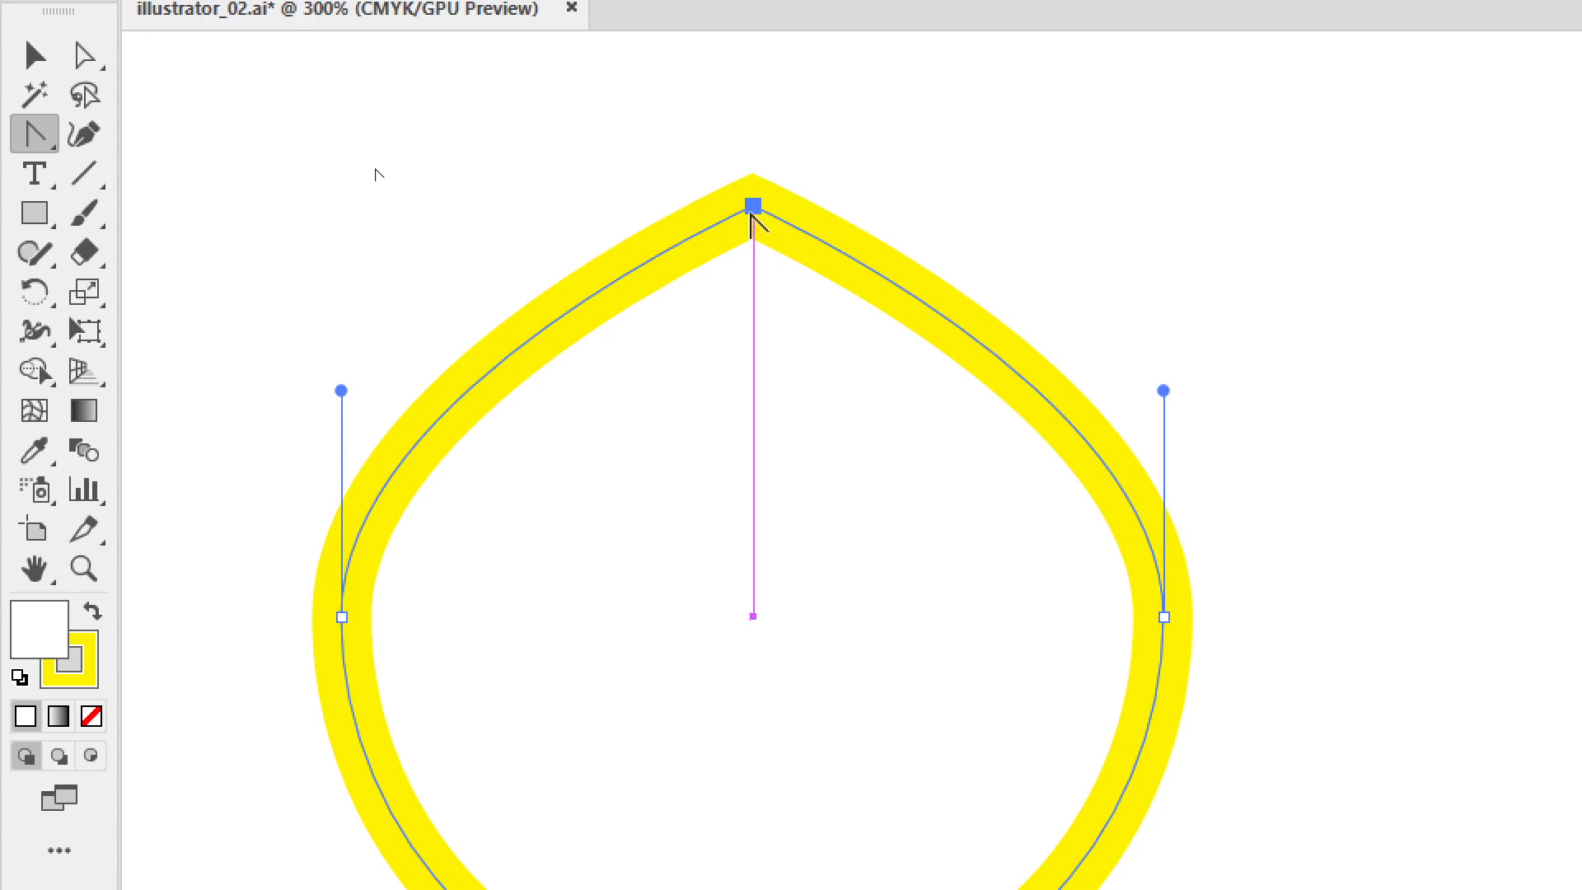
- Pull smooth handles out of the corner point at the circle's top, and redirect only the left handle down inside the shape with the Anchor Point Tool
mouse_move(752, 207)
left_mouse_down()
mouse_move(756, 356)
mouse_move(980, 346)
mouse_move(1003, 234)
mouse_move(989, 200)
left_mouse_up()
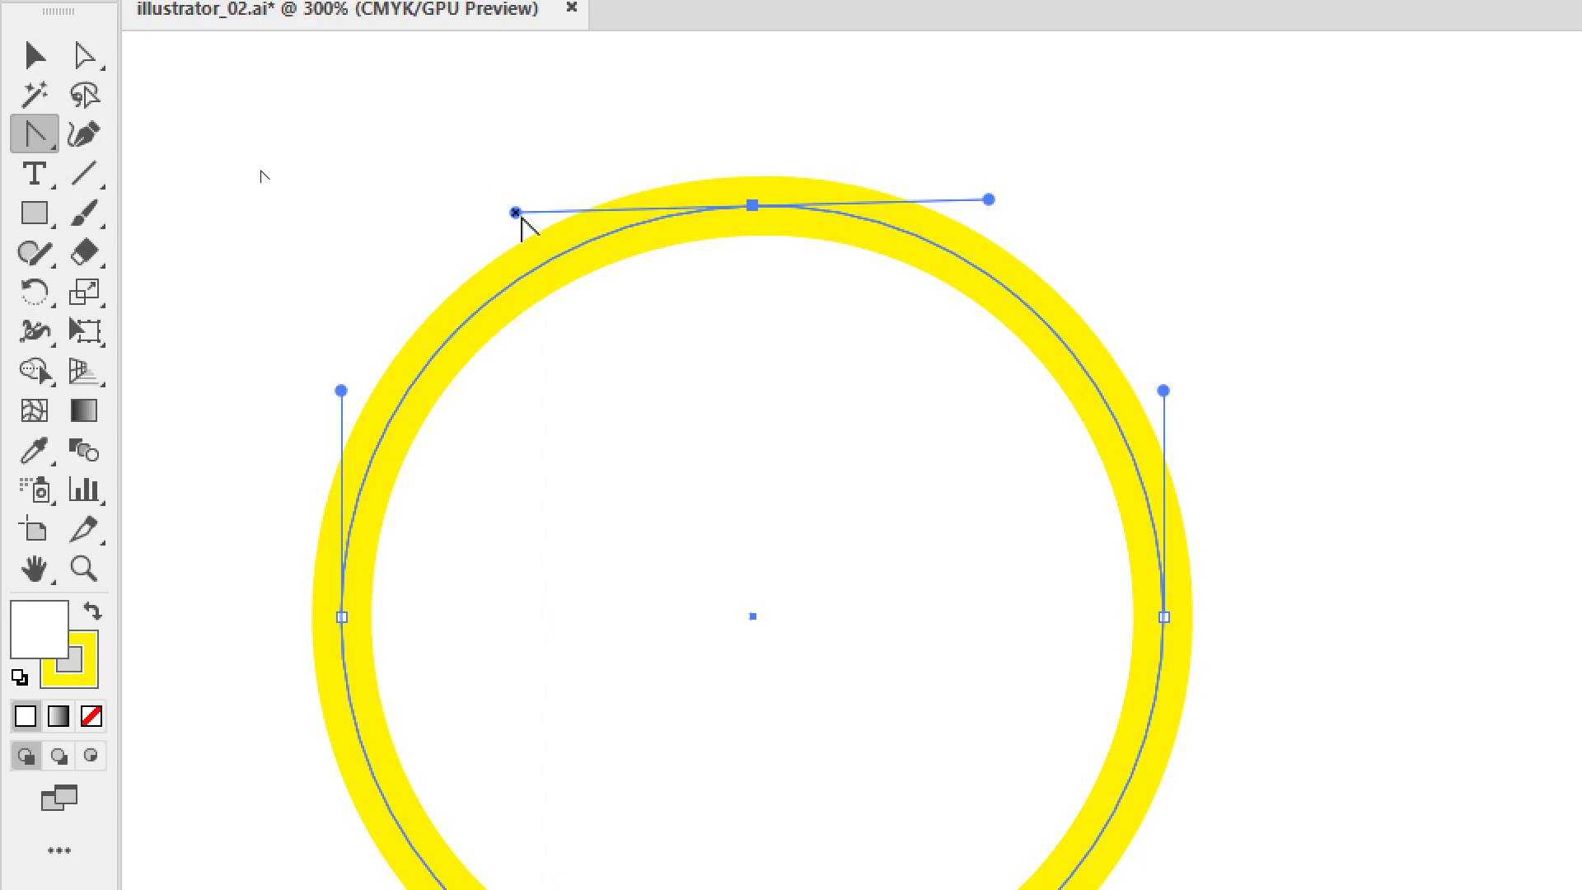
mouse_move(515, 213)
left_mouse_down()
mouse_move(624, 364)
mouse_move(731, 435)
mouse_move(766, 437)
left_mouse_up()
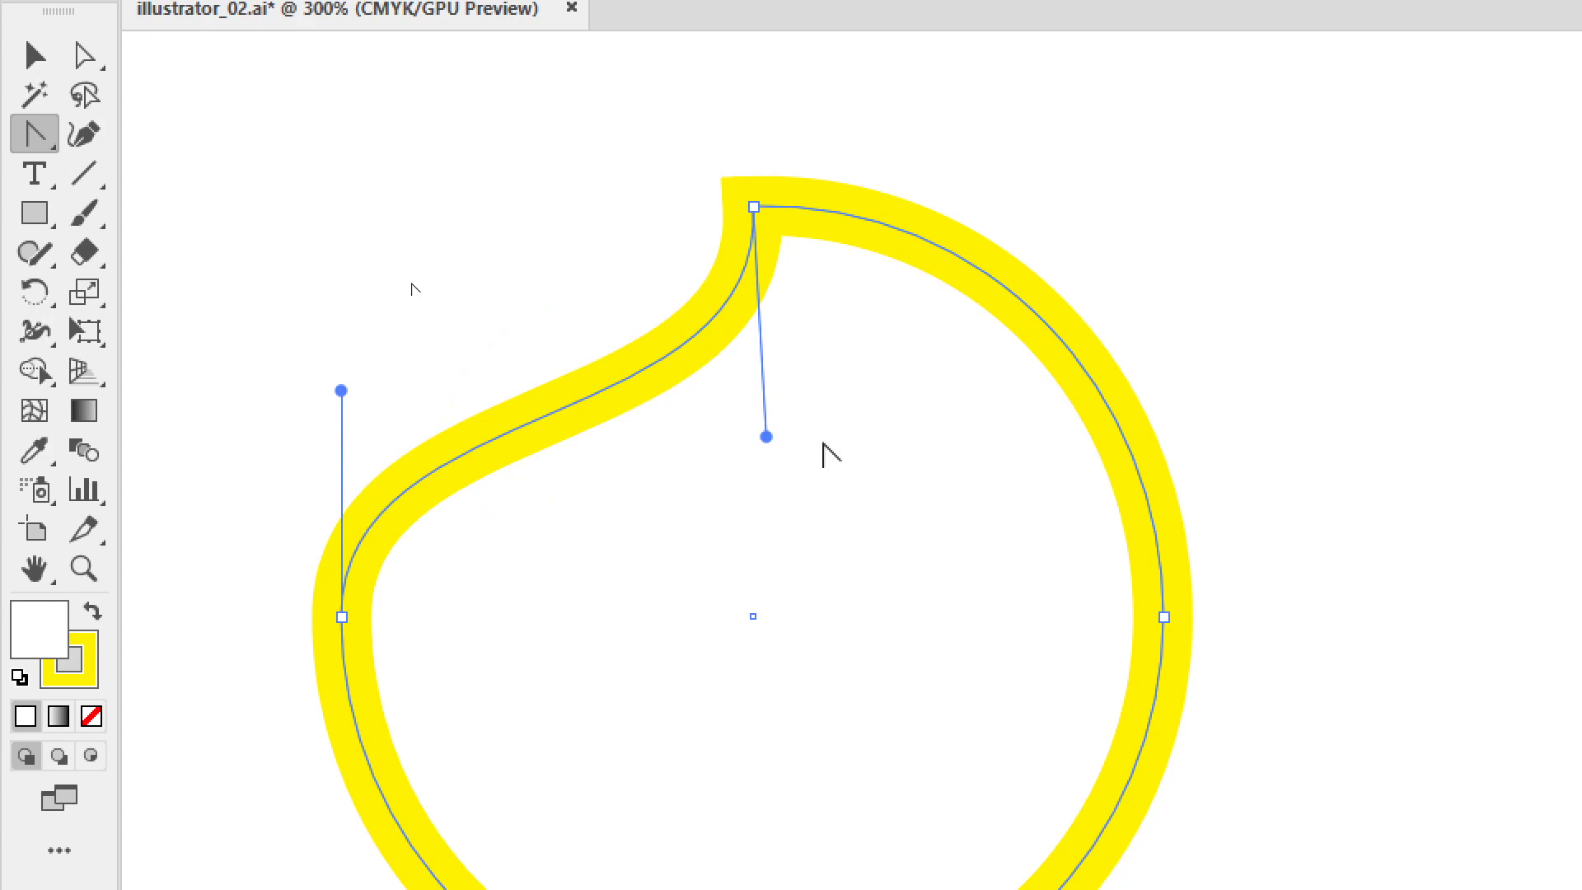
- Retract the circle's redirected left handle, and pull horizontal smooth handles out of the top anchor to round the outline with the Anchor Point Tool
left_click(767, 438)
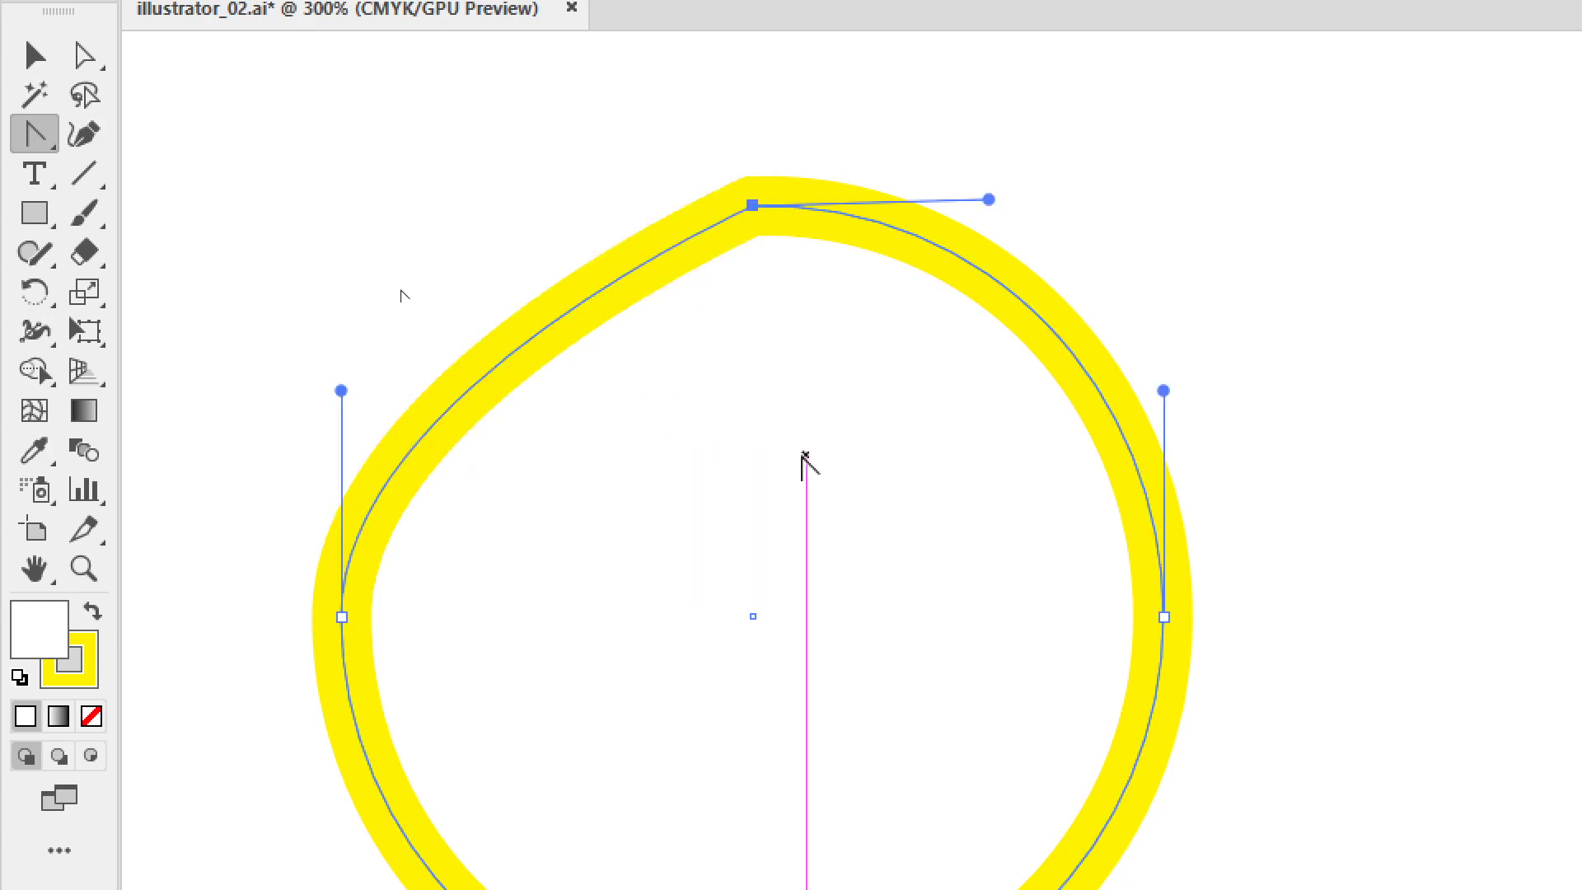
left_click_drag(753, 205, 947, 206)
key("a")
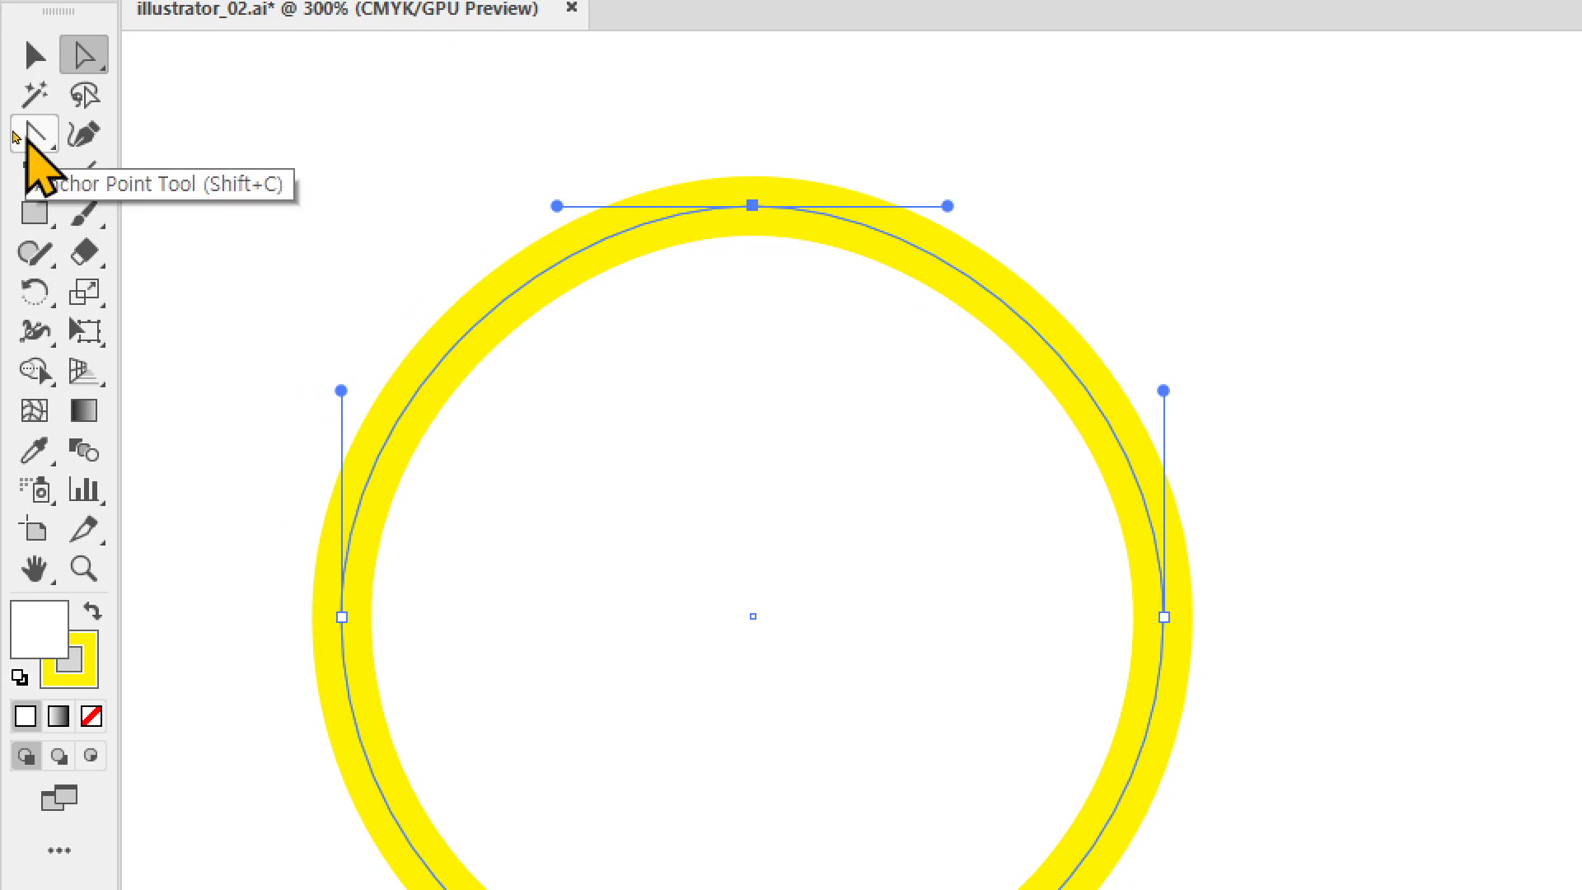
- Try redirecting only the top anchor's left handle down inside the circle with the Direct Selection Tool, and undo the change
left_click_drag(721, 154, 801, 264)
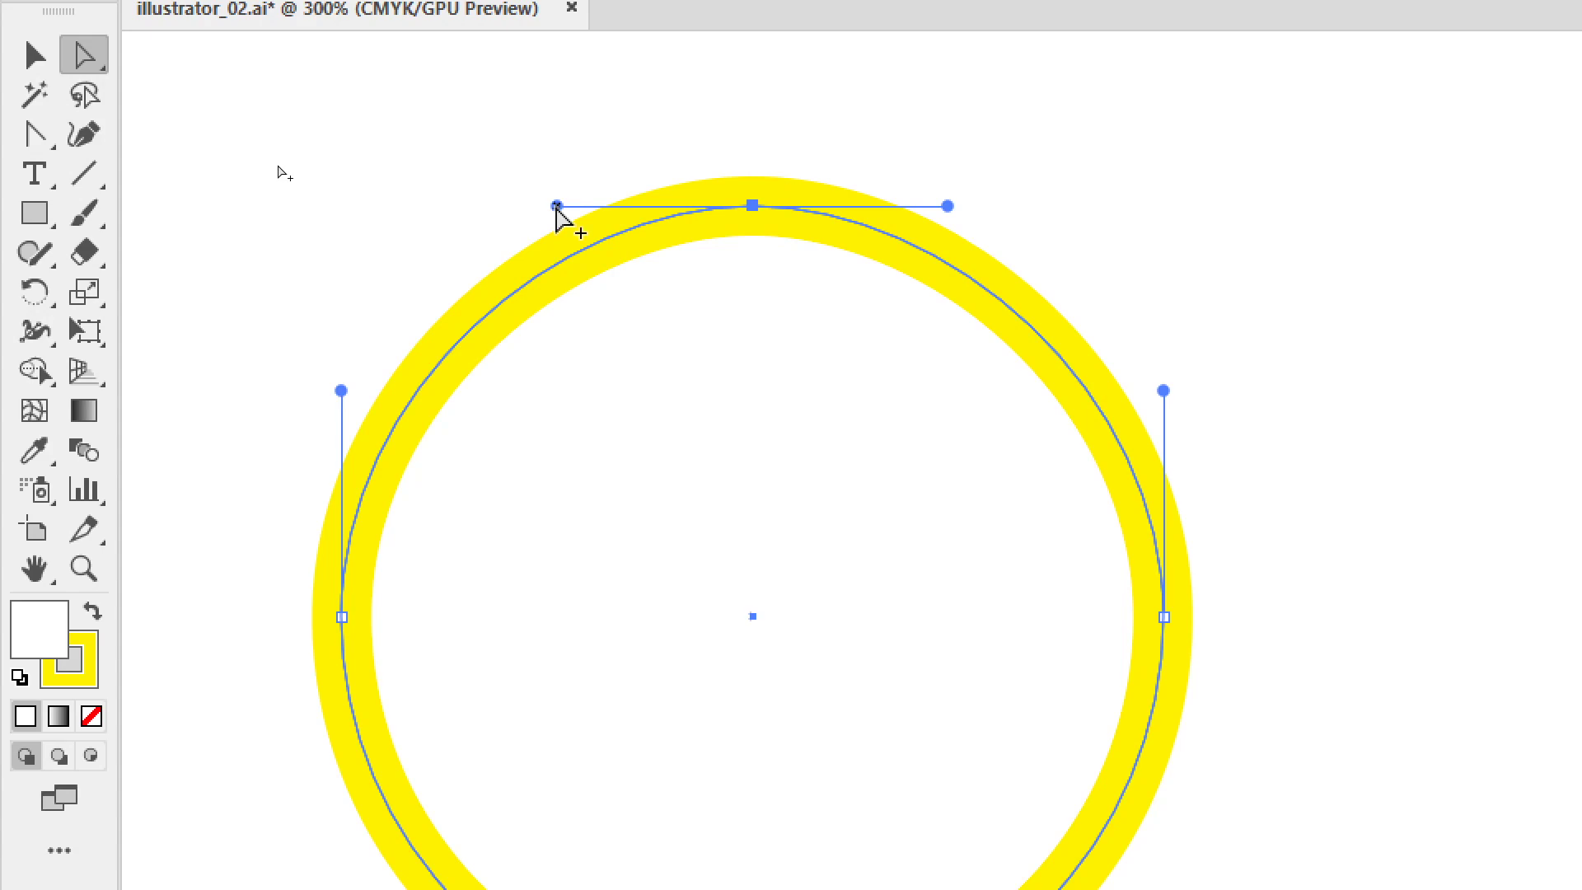
left_click_drag(557, 206, 687, 422)
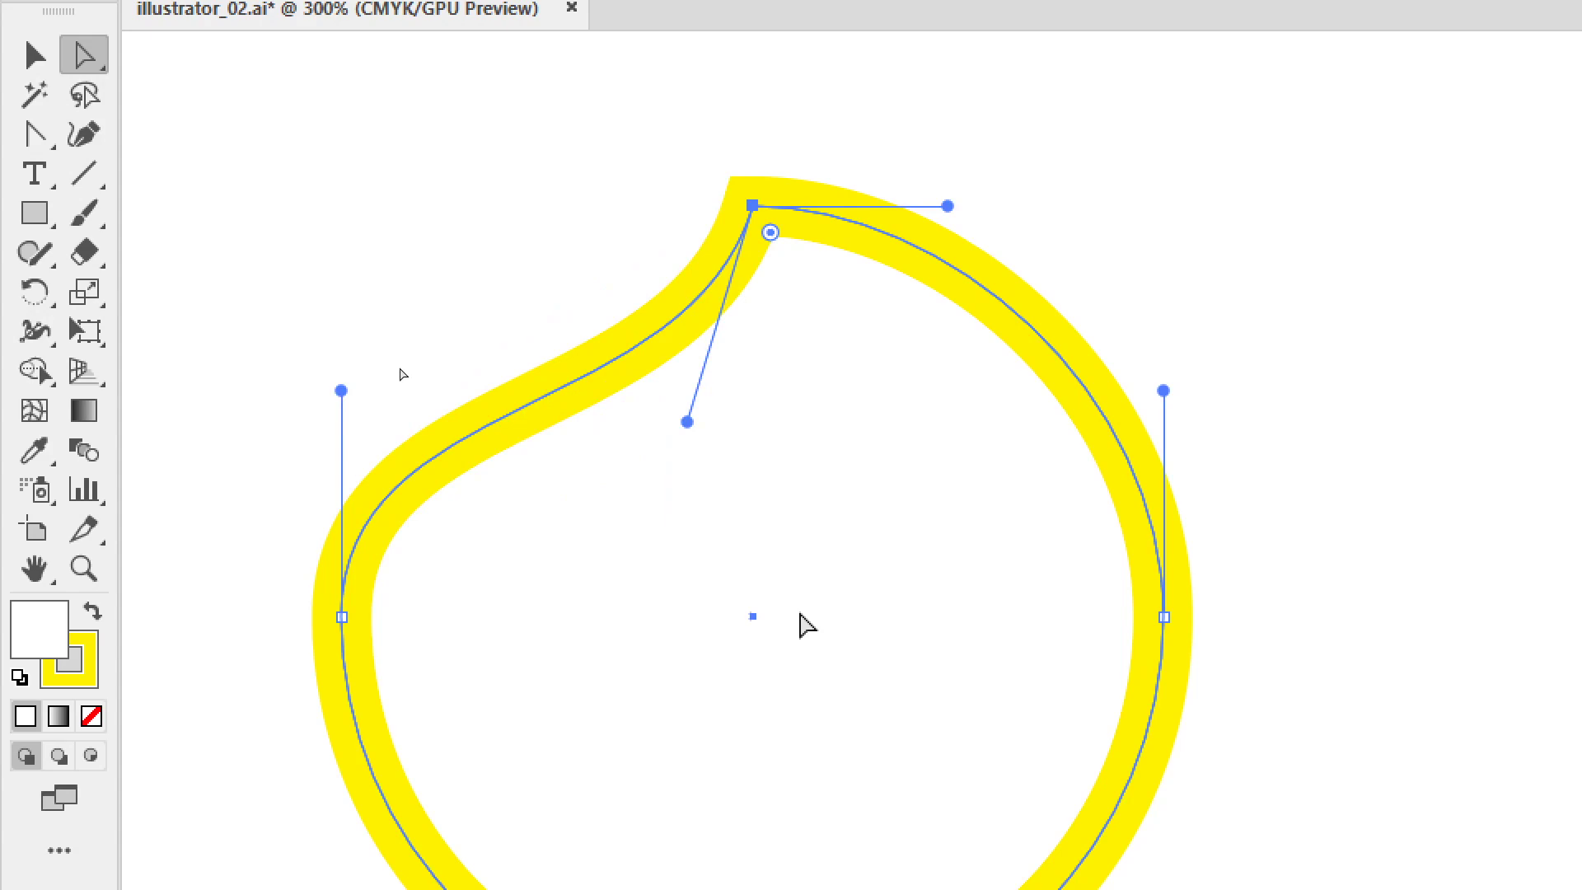
key("ctrl+z")
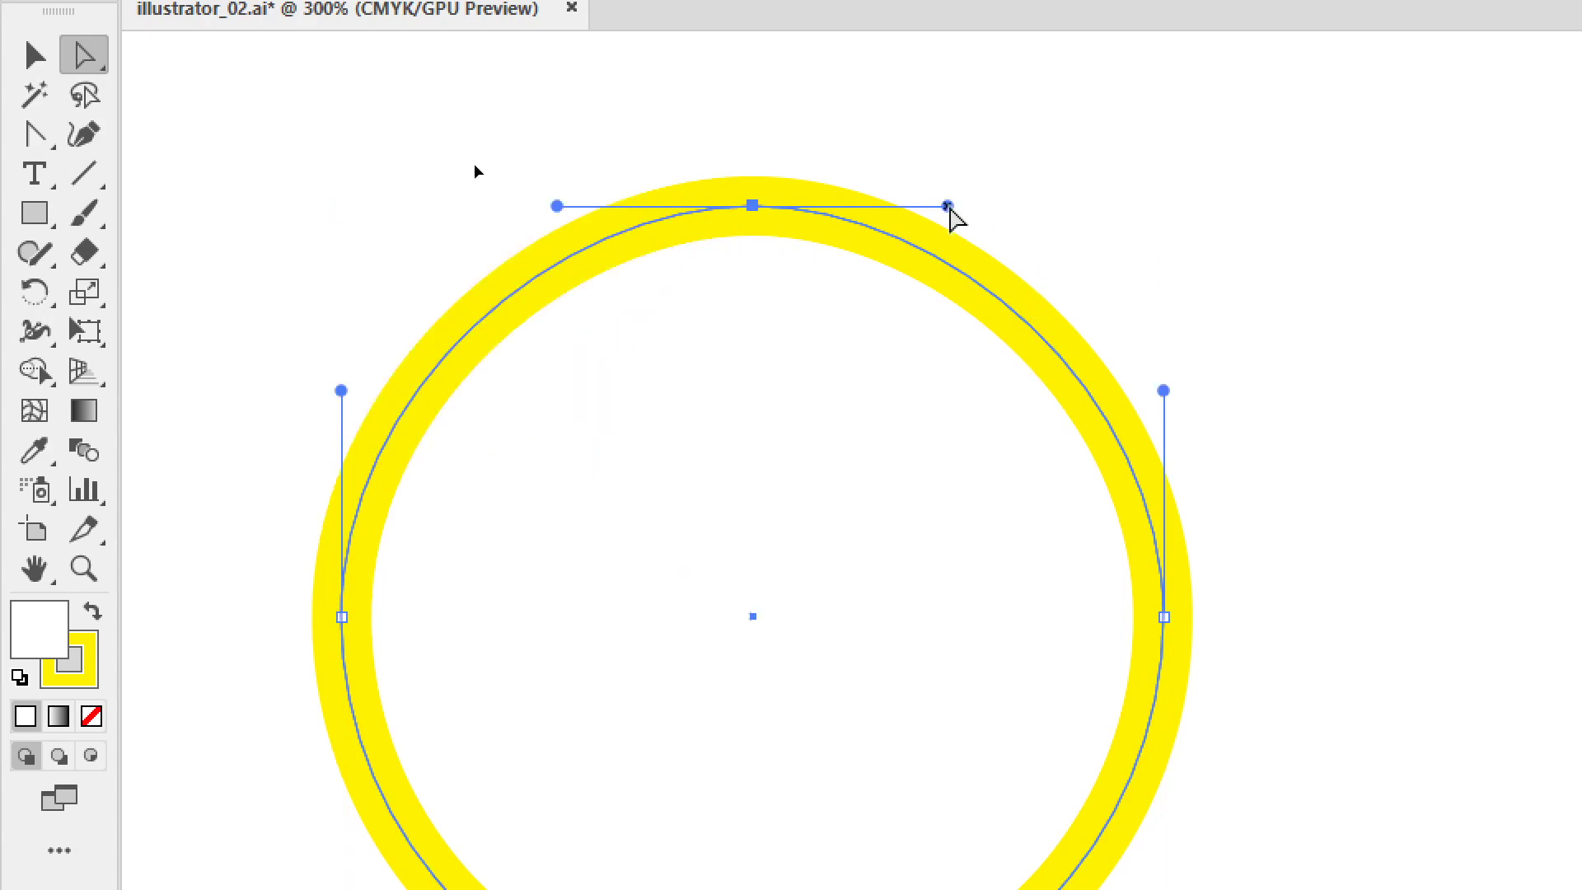
- Try swinging the top anchor's right handle down inside the circle and moving the reshaped upper half, and undo the changes
mouse_move(947, 206)
left_mouse_down()
mouse_move(948, 286)
mouse_move(993, 192)
mouse_move(1006, 226)
mouse_move(1042, 462)
mouse_move(809, 700)
left_mouse_up()
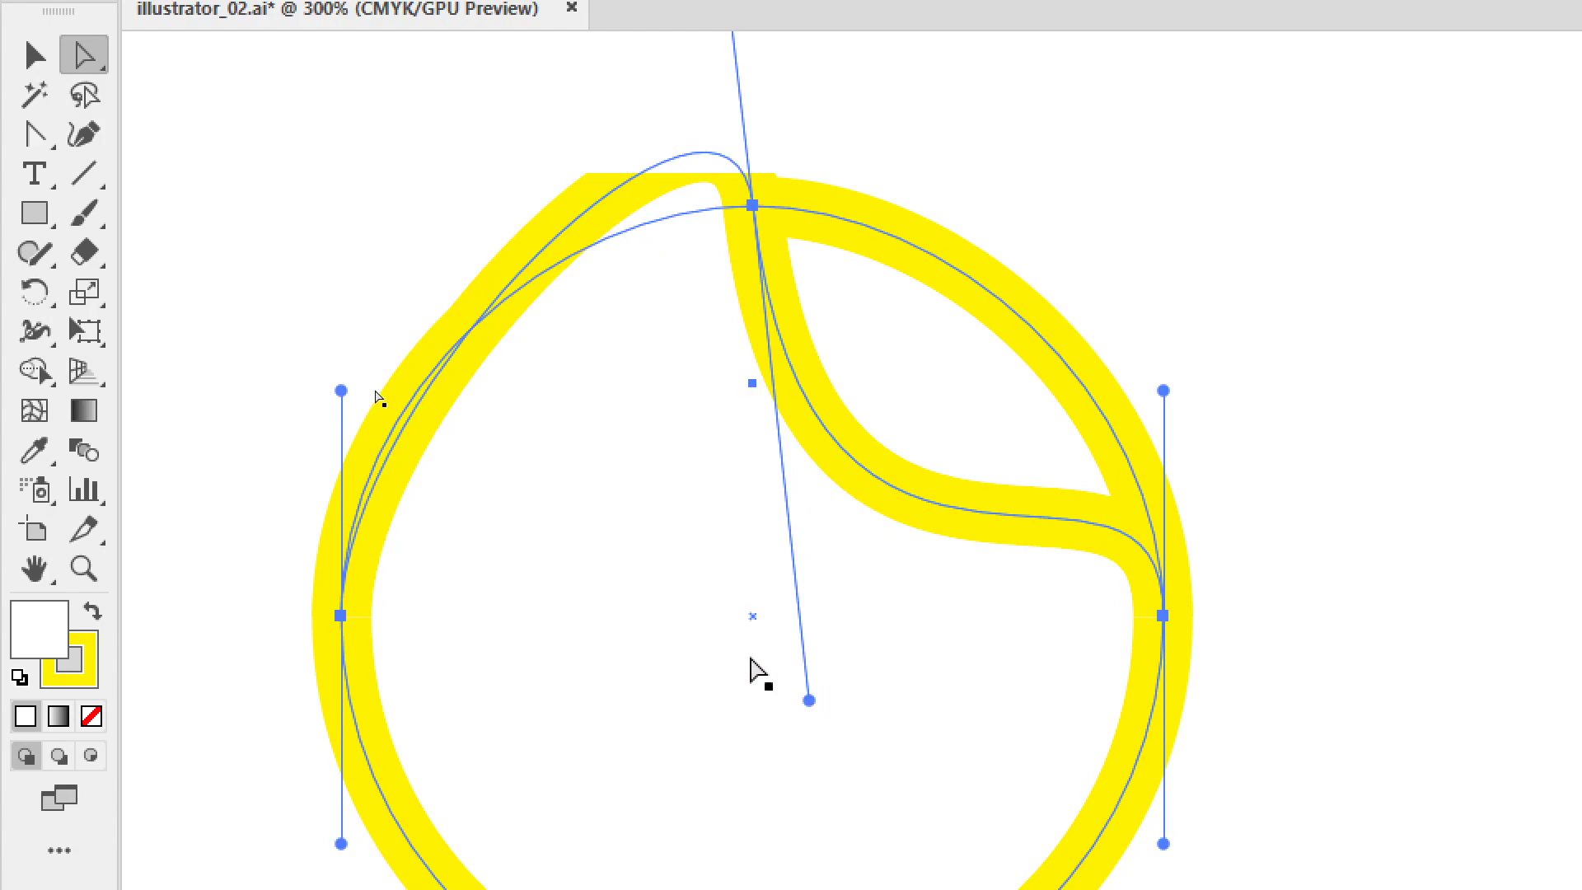
left_click_drag(755, 218, 553, 284)
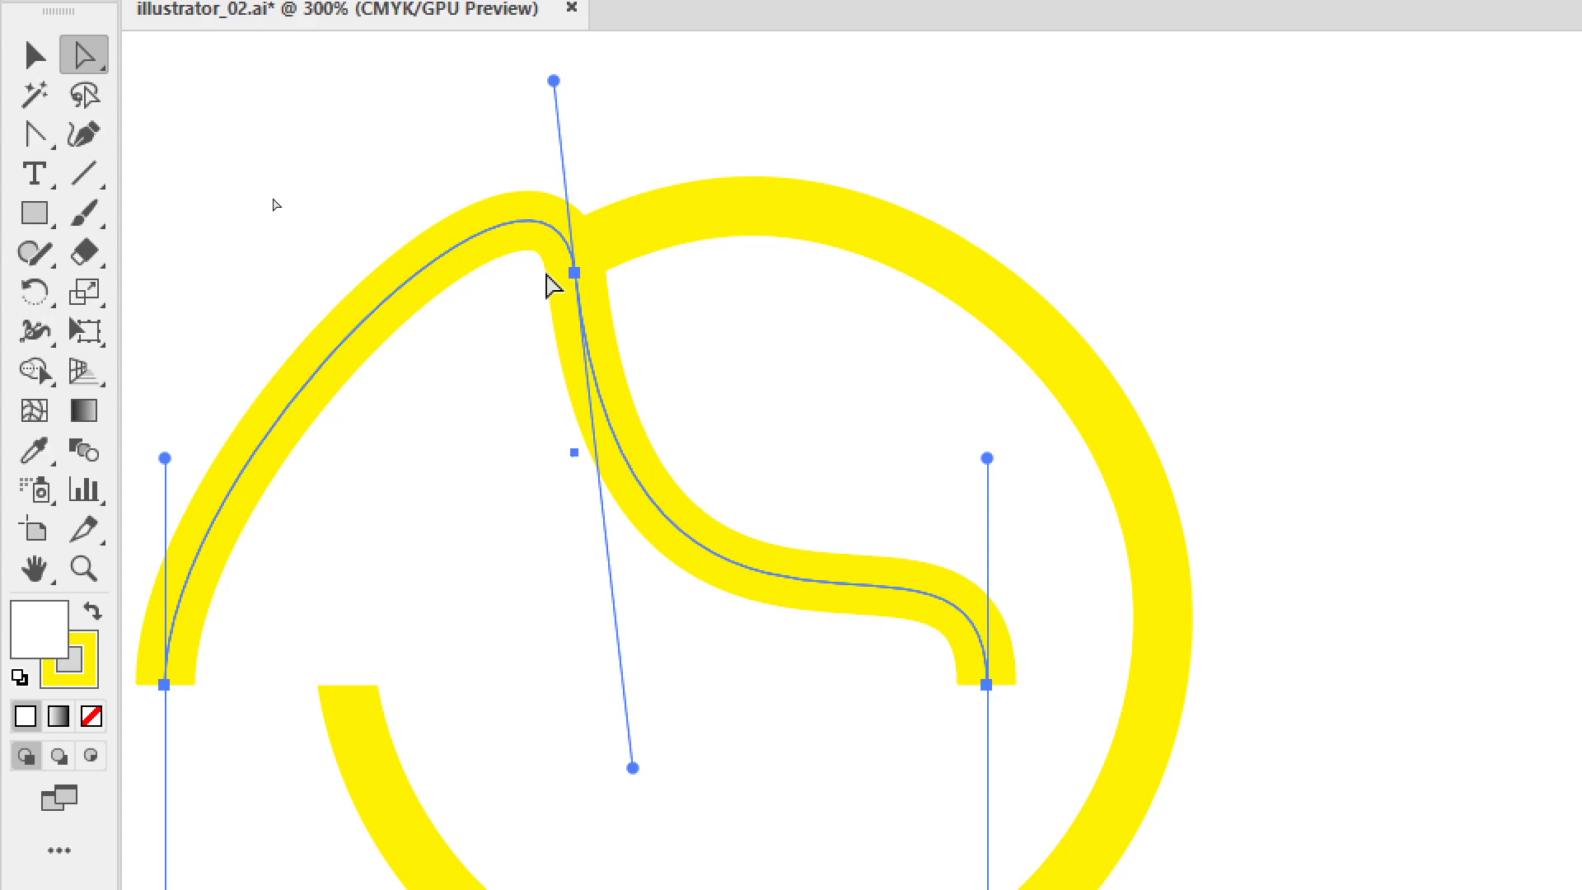
key("ctrl+z")
left_click(555, 289)
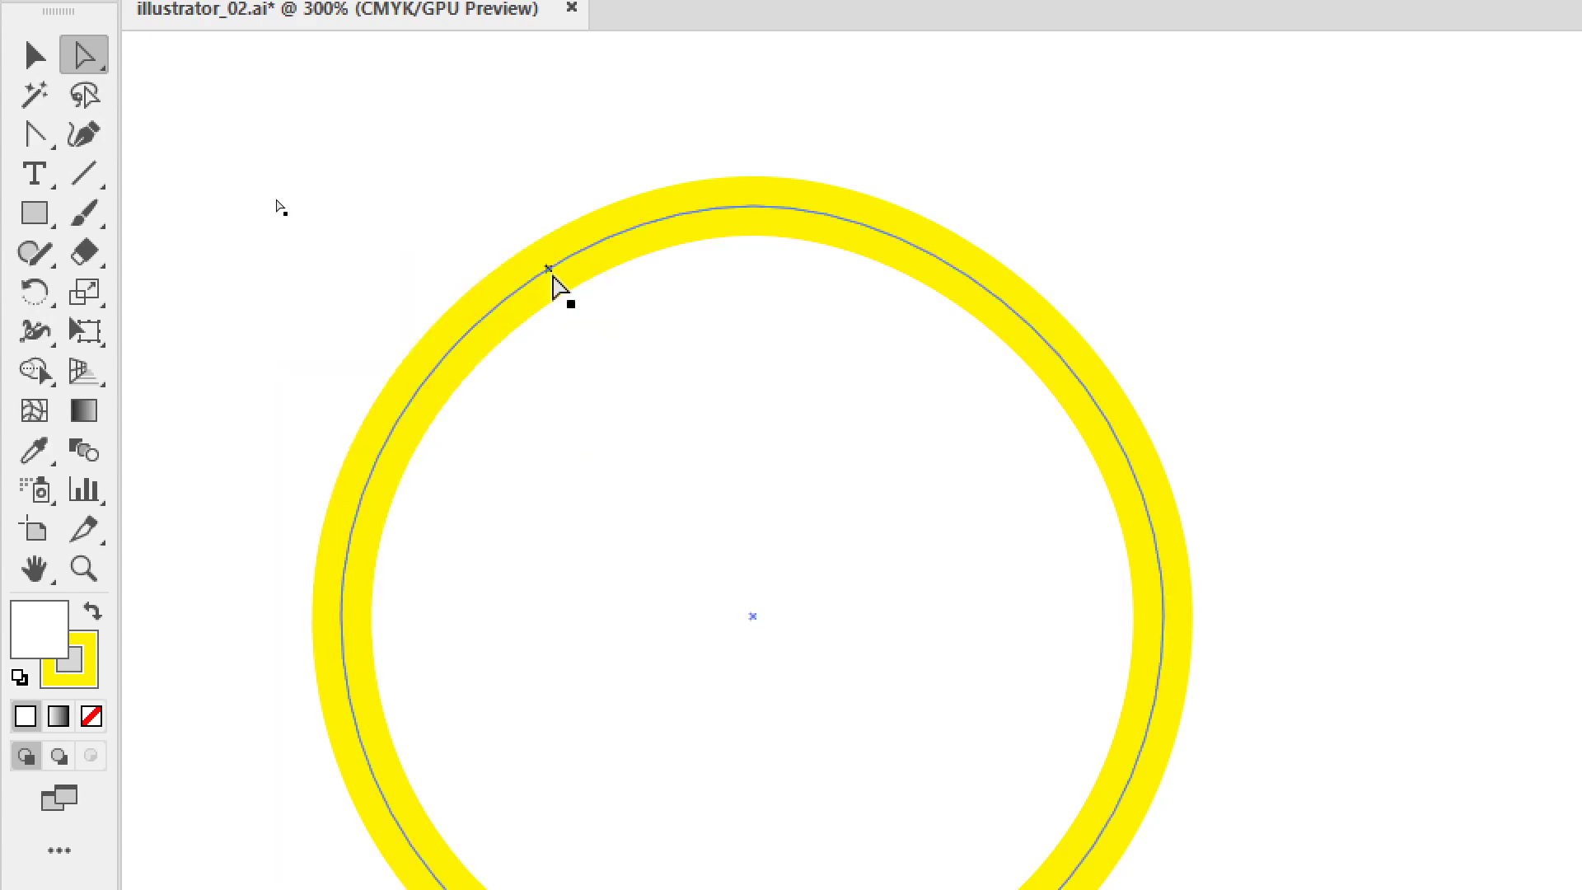
- Select the circle's top anchor, redirect only its right handle down inside the shape, and deselect the path
left_click(755, 165)
left_click_drag(733, 169, 936, 264)
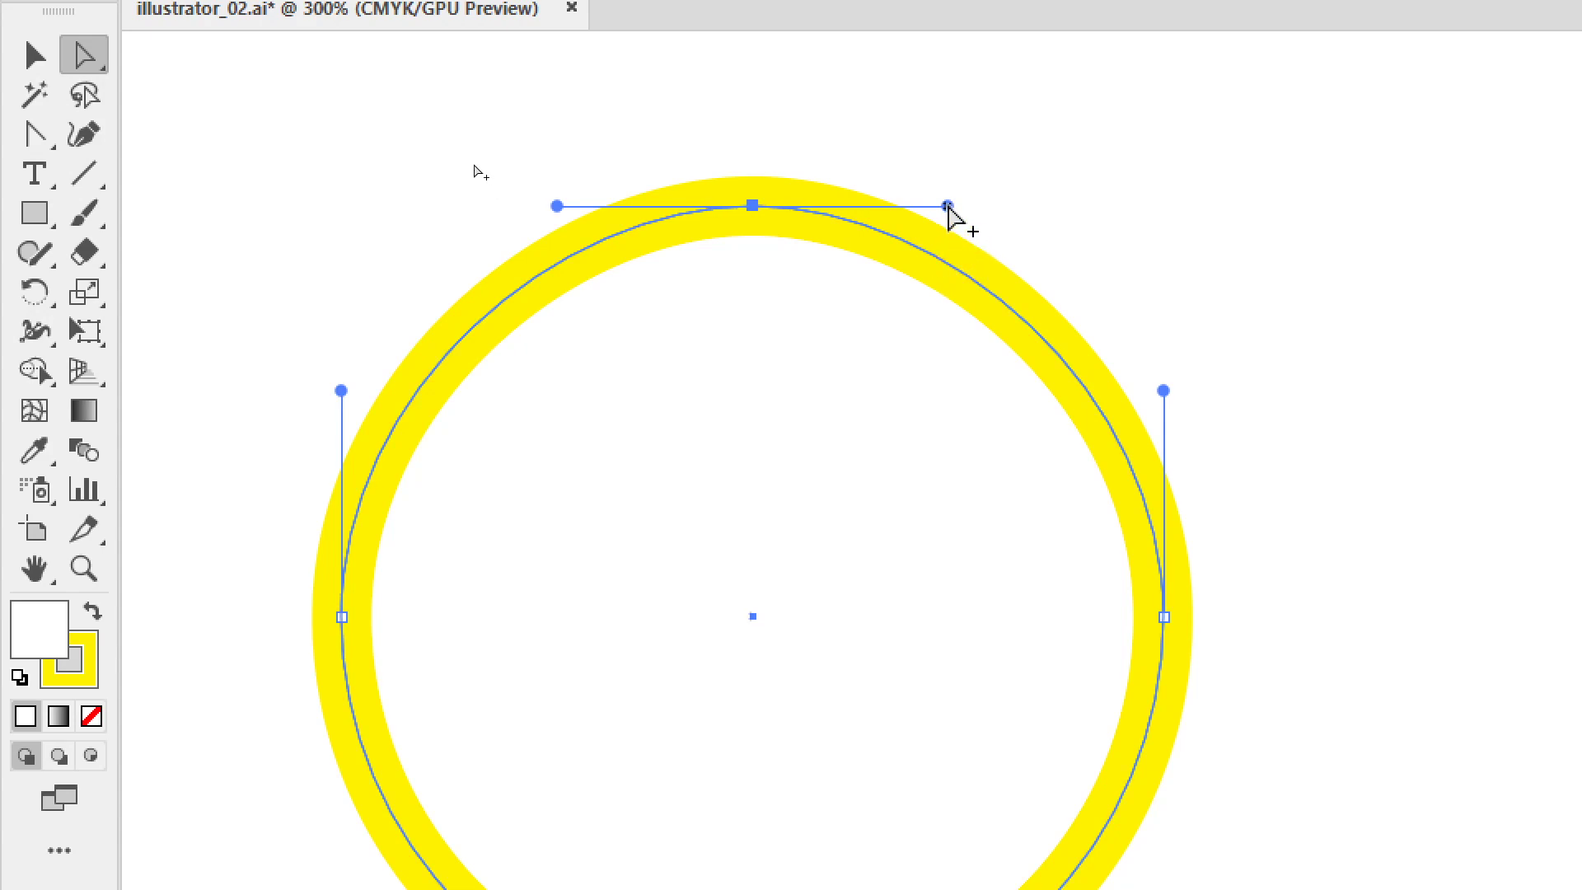
mouse_move(949, 207)
left_mouse_down()
mouse_move(928, 313)
mouse_move(811, 480)
left_mouse_up()
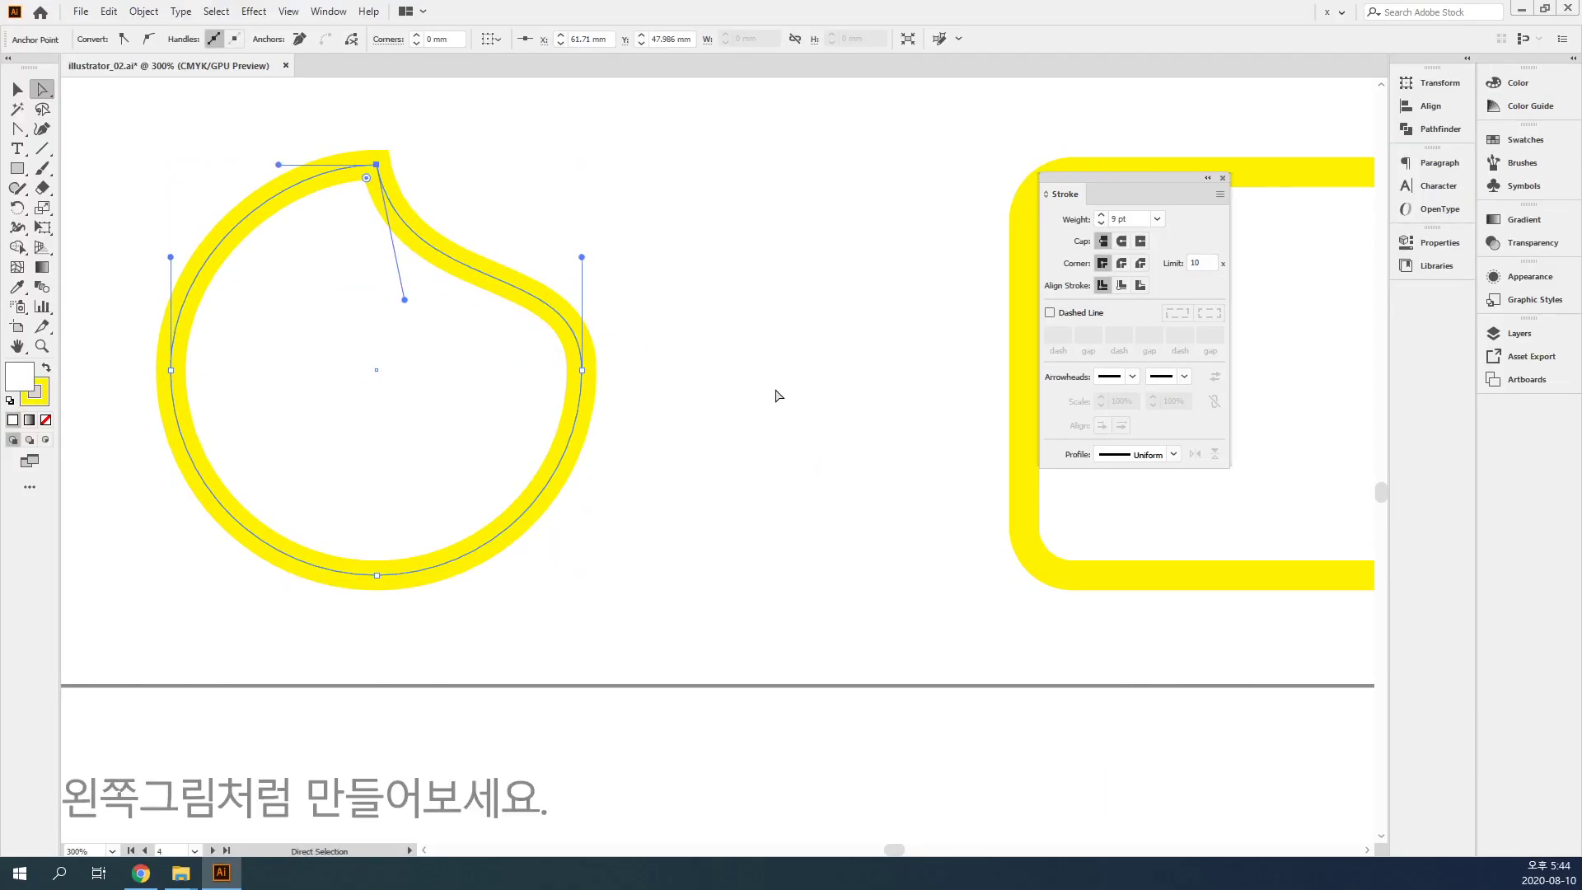
left_click(775, 396)
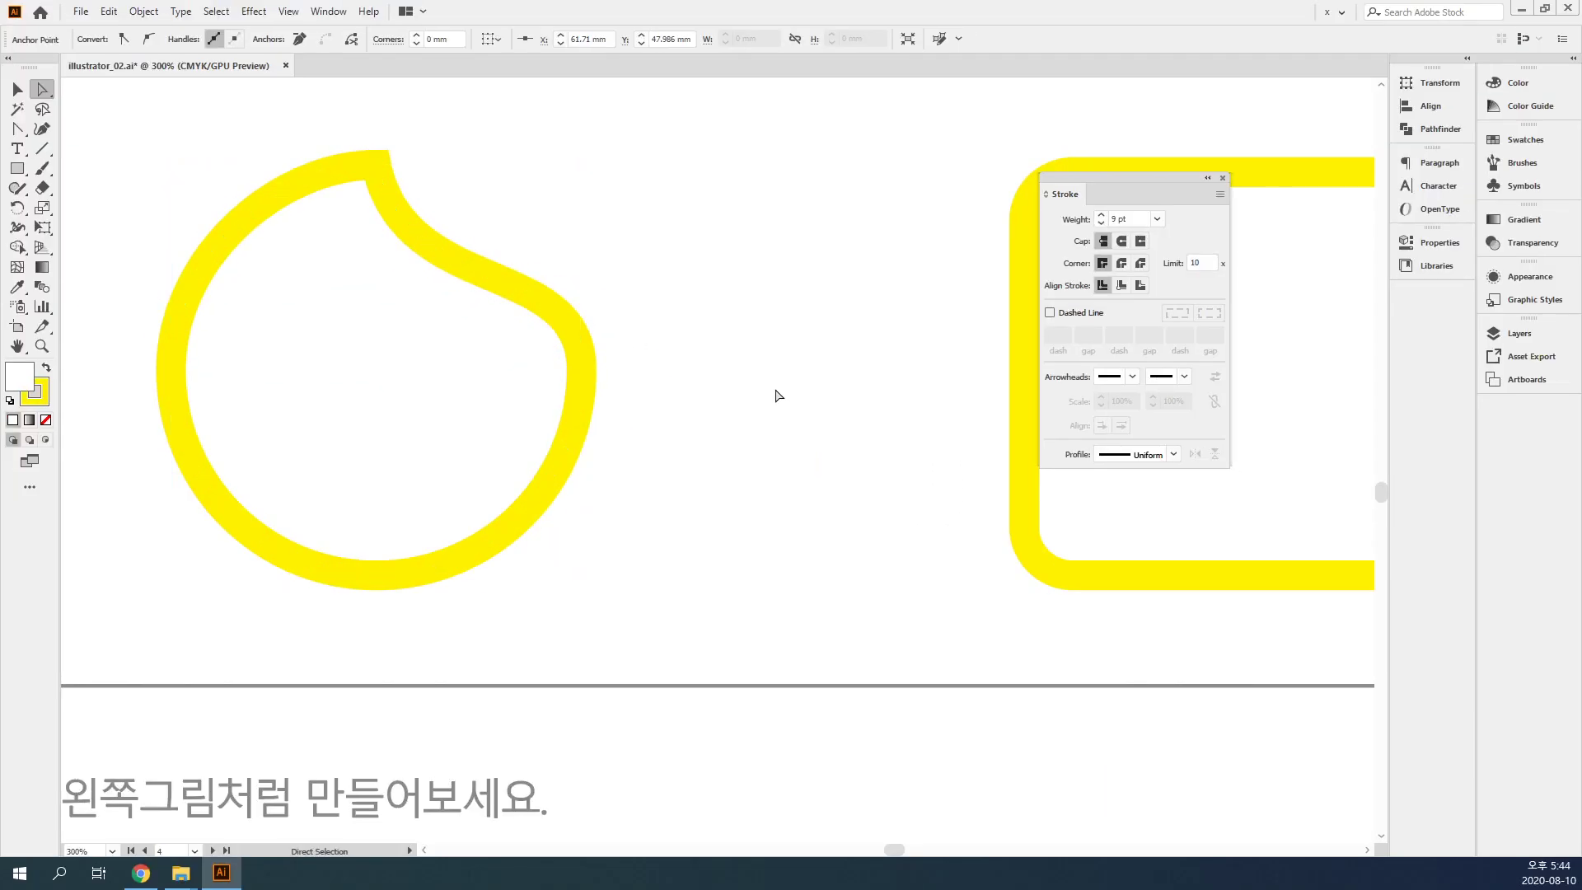
- Select both anchors of the yellow rounded square's upper-left corner and redirect their handles inward to form a concave notch
key("v")
key("space")
mouse_move(765, 358)
left_mouse_down()
mouse_move(342, 363)
mouse_move(321, 392)
left_mouse_up()
left_click_drag(557, 436, 470, 581)
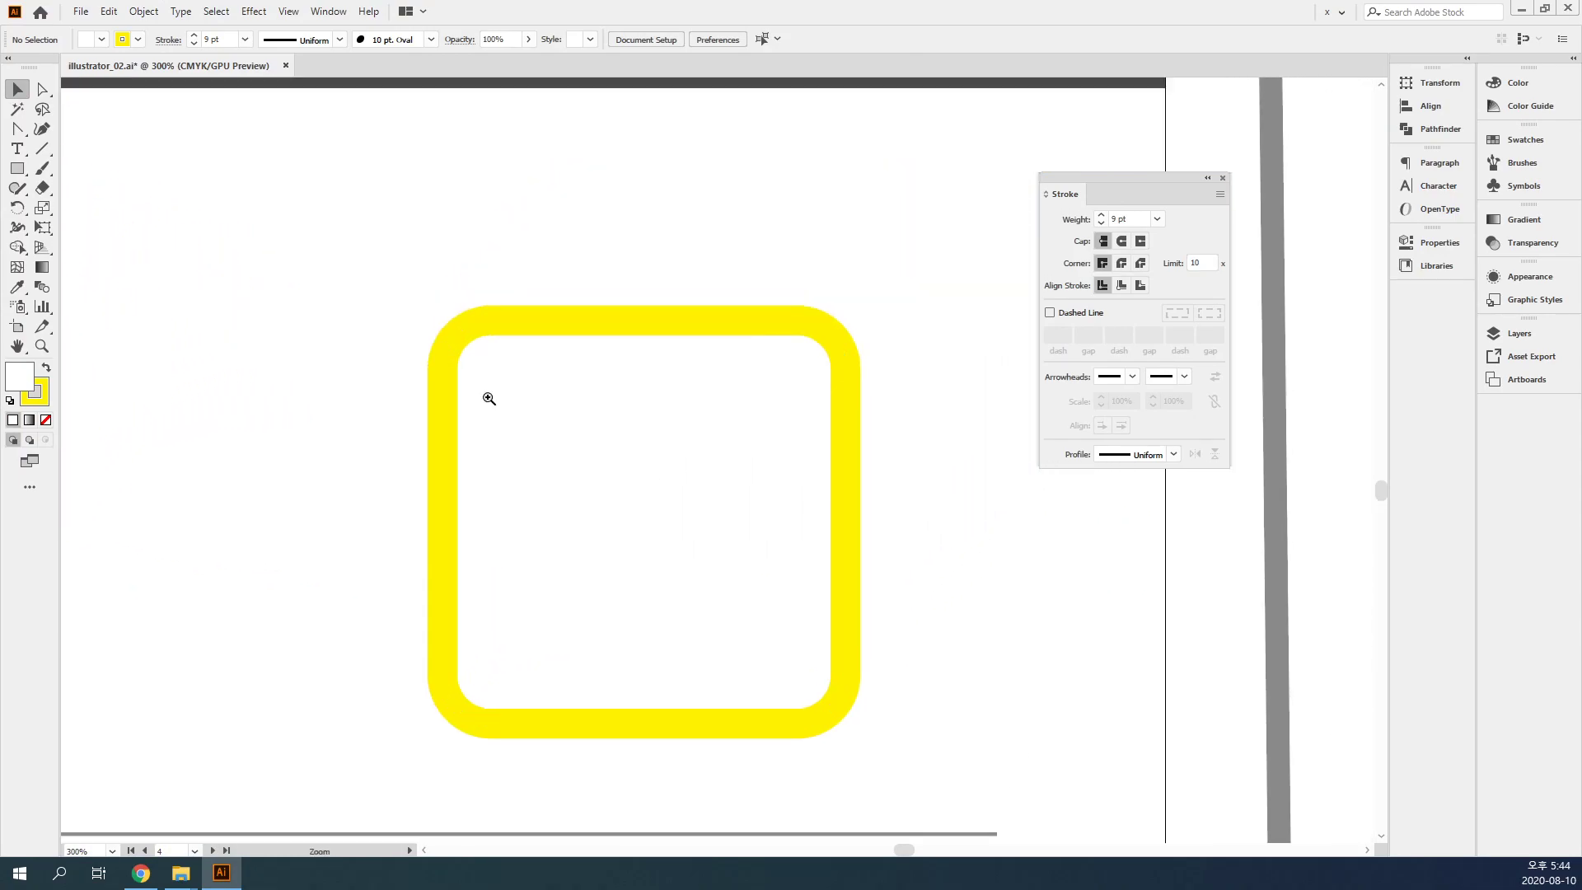
key("ctrl+space")
left_click_drag(403, 299, 660, 455)
left_click_drag(729, 602, 621, 522)
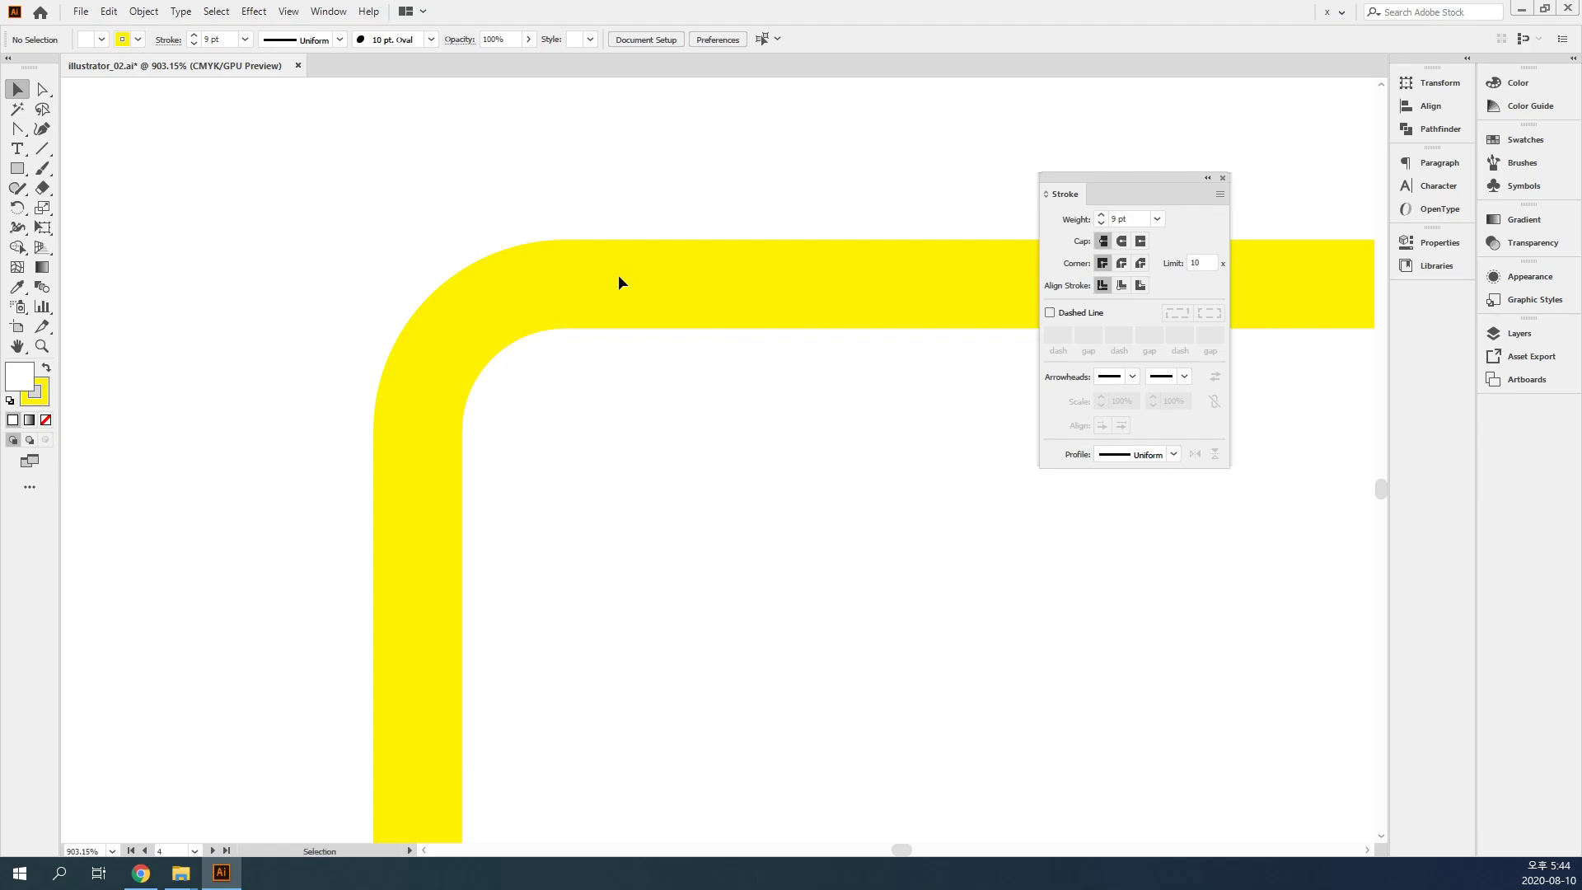
key("a")
left_click_drag(297, 166, 739, 568)
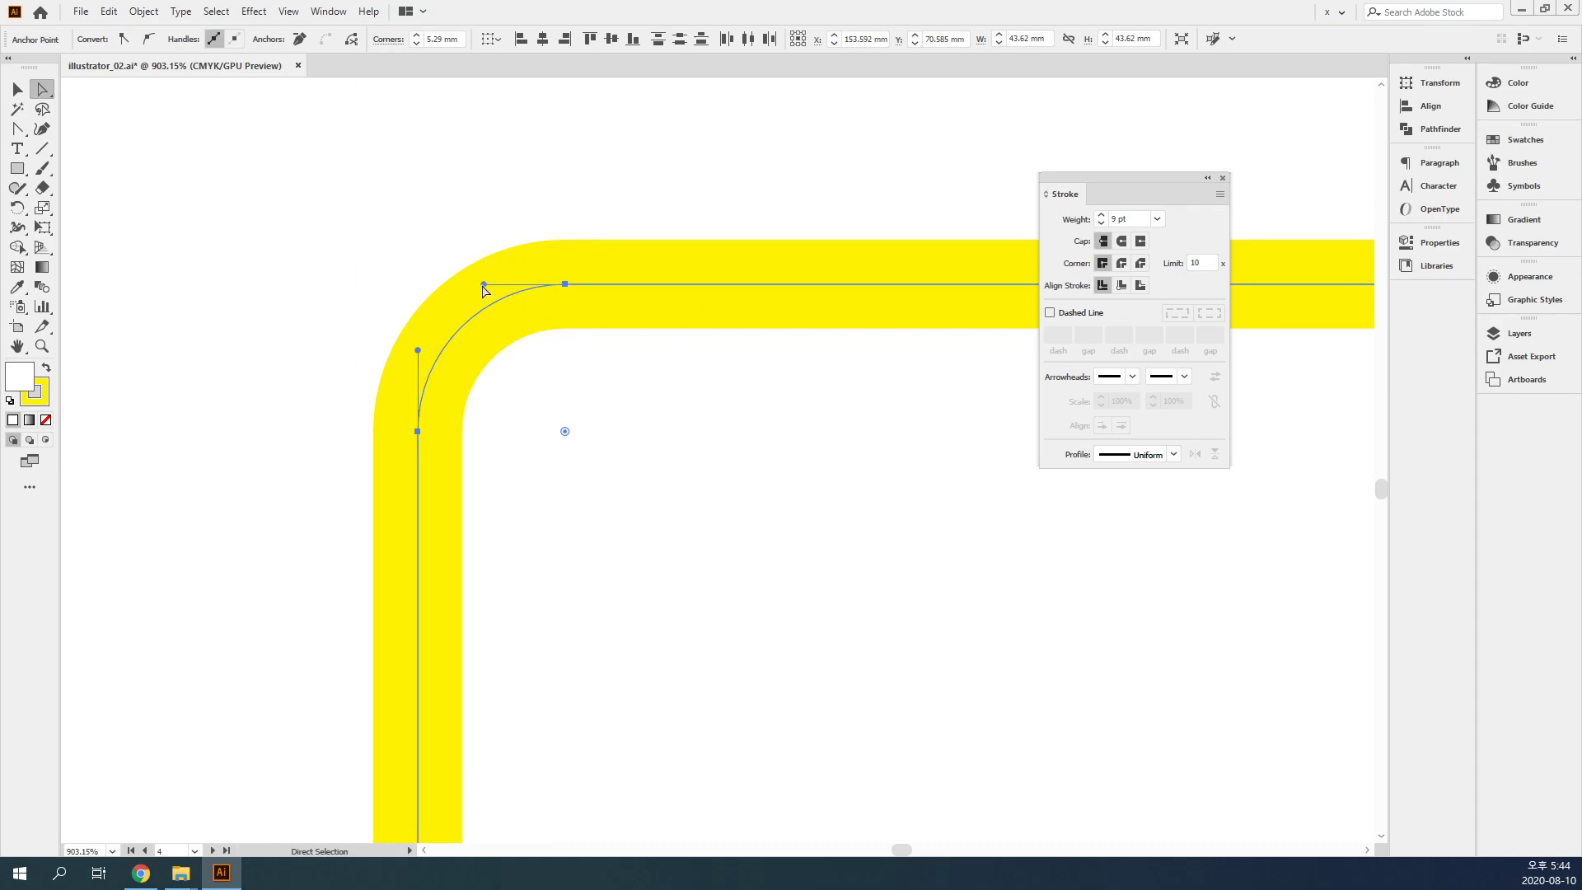
mouse_move(484, 286)
left_mouse_down()
mouse_move(571, 374)
mouse_move(705, 379)
mouse_move(665, 416)
mouse_move(601, 437)
left_mouse_up()
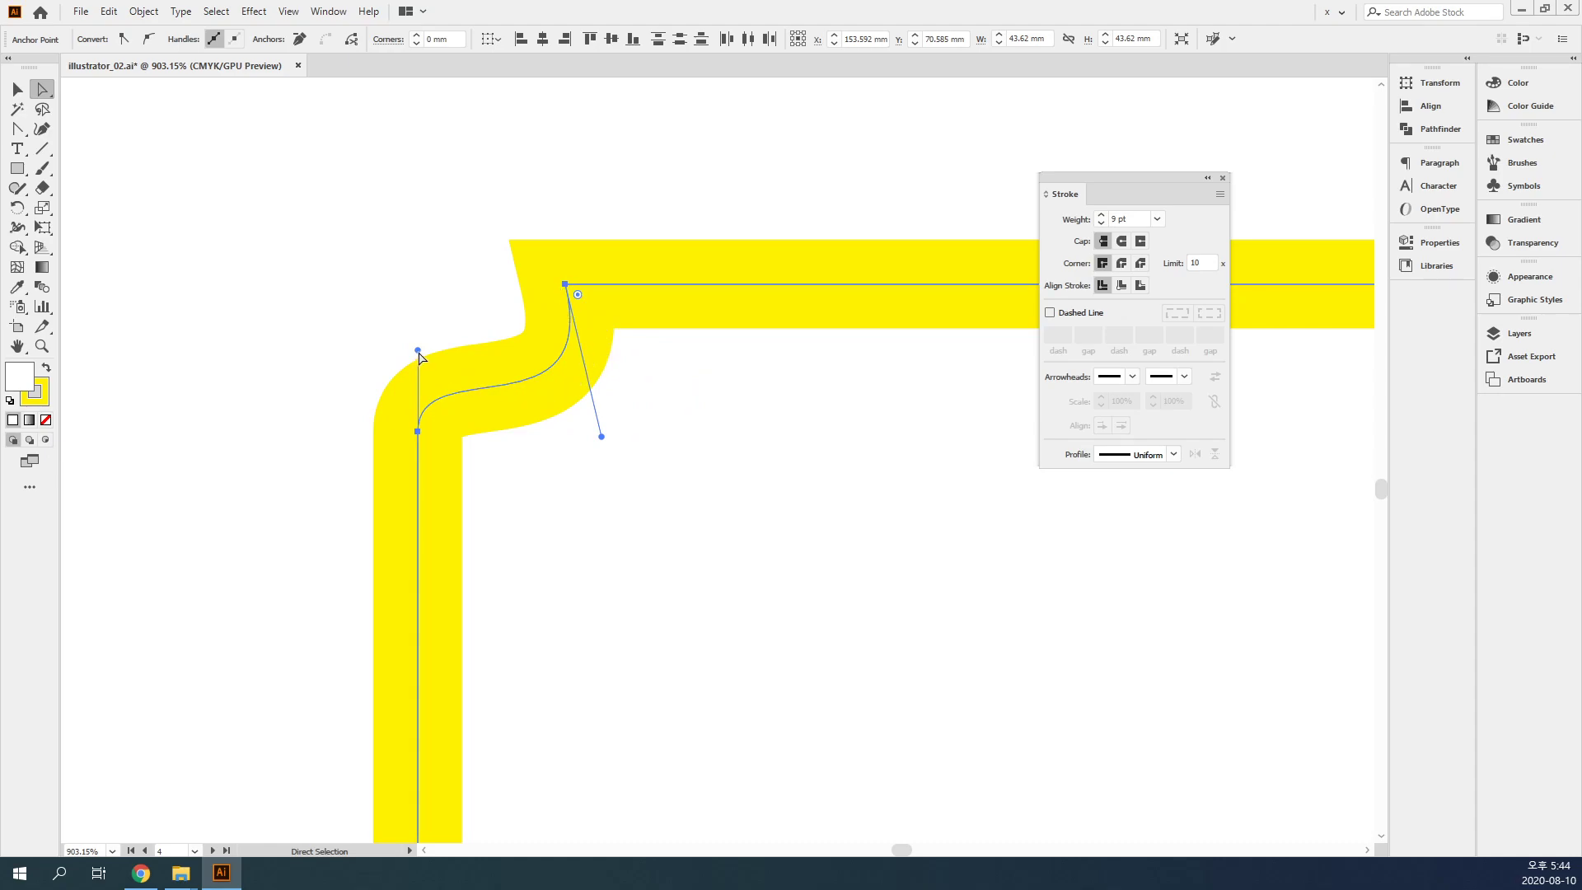
mouse_move(420, 355)
left_mouse_down()
mouse_move(233, 372)
mouse_move(180, 175)
mouse_move(501, 467)
mouse_move(781, 659)
mouse_move(720, 697)
mouse_move(418, 656)
left_mouse_up()
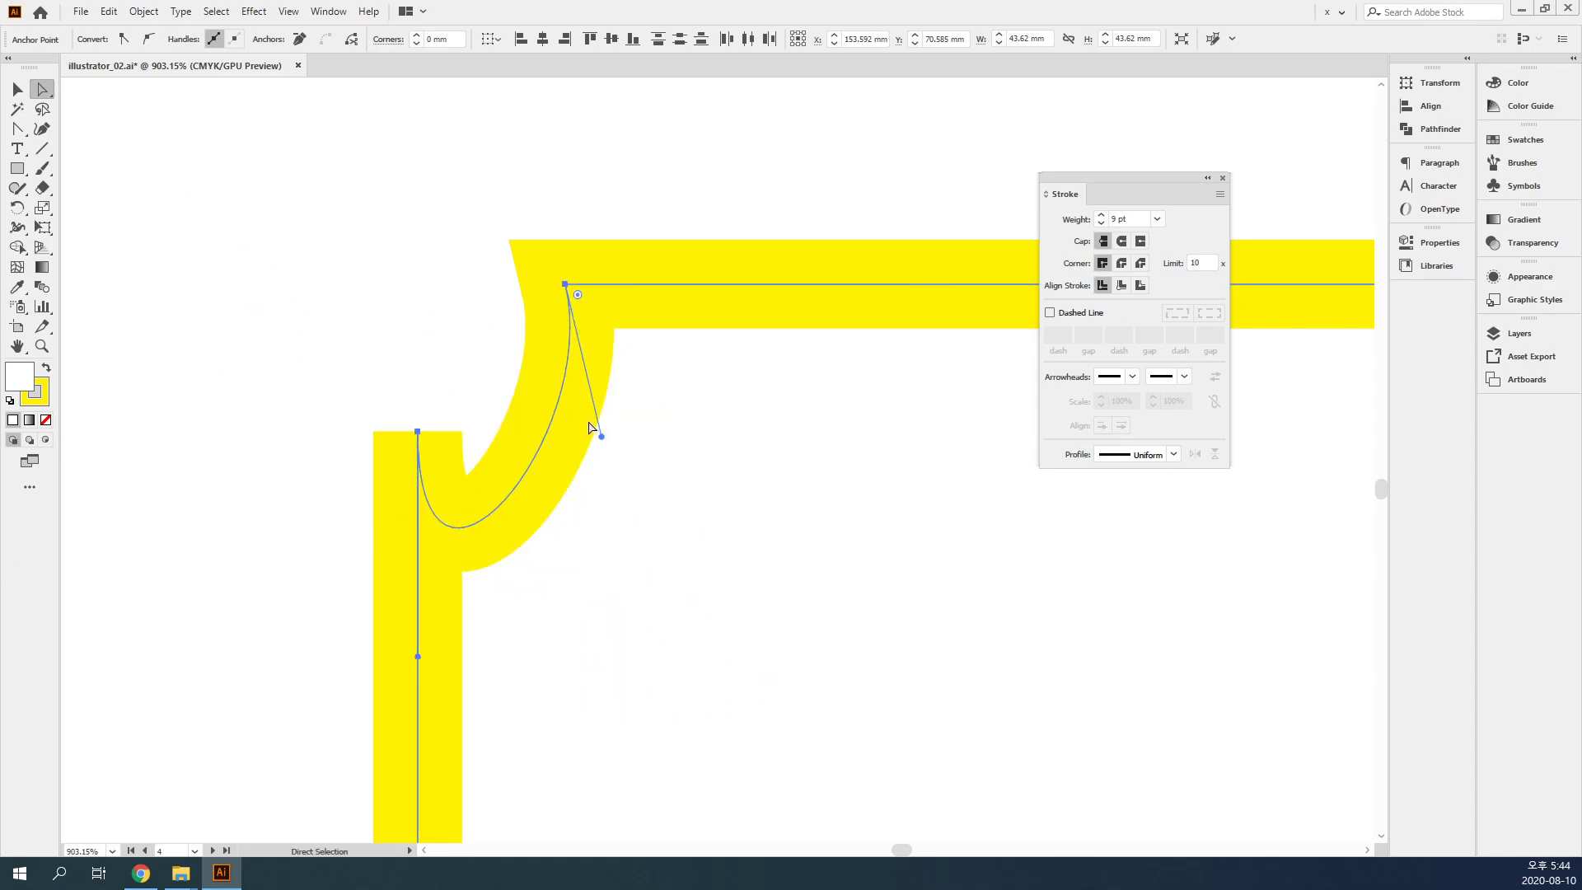
- Lengthen the notch's two handles along the square's upper and left edges to form a deeper inward curl
left_click_drag(601, 437, 795, 522)
key("ctrl+z")
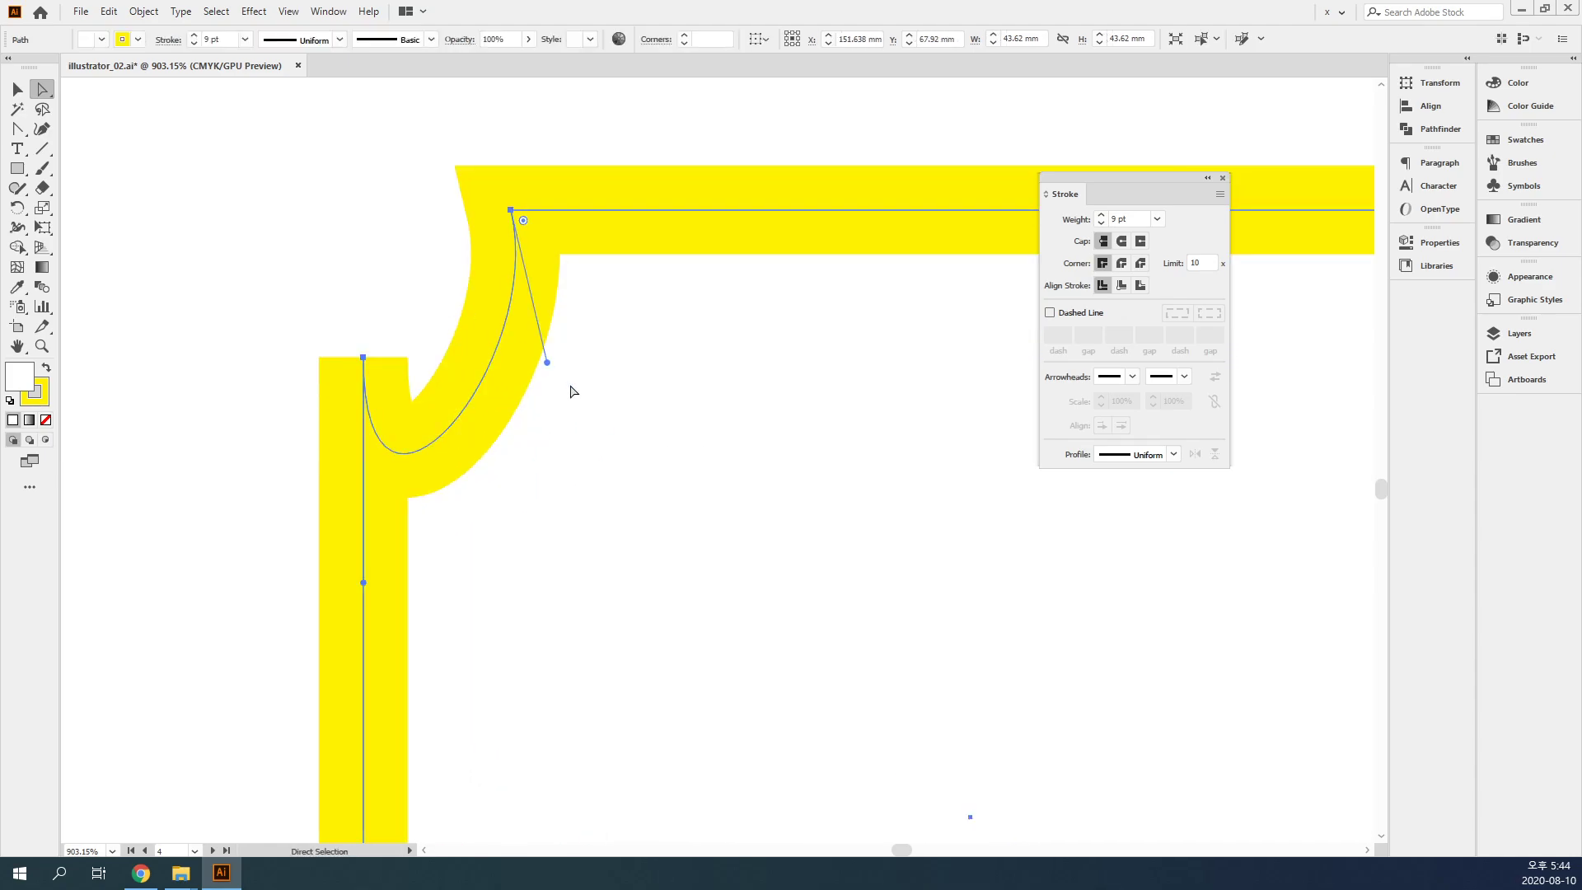
mouse_move(546, 363)
left_mouse_down()
mouse_move(961, 308)
mouse_move(949, 210)
left_mouse_up()
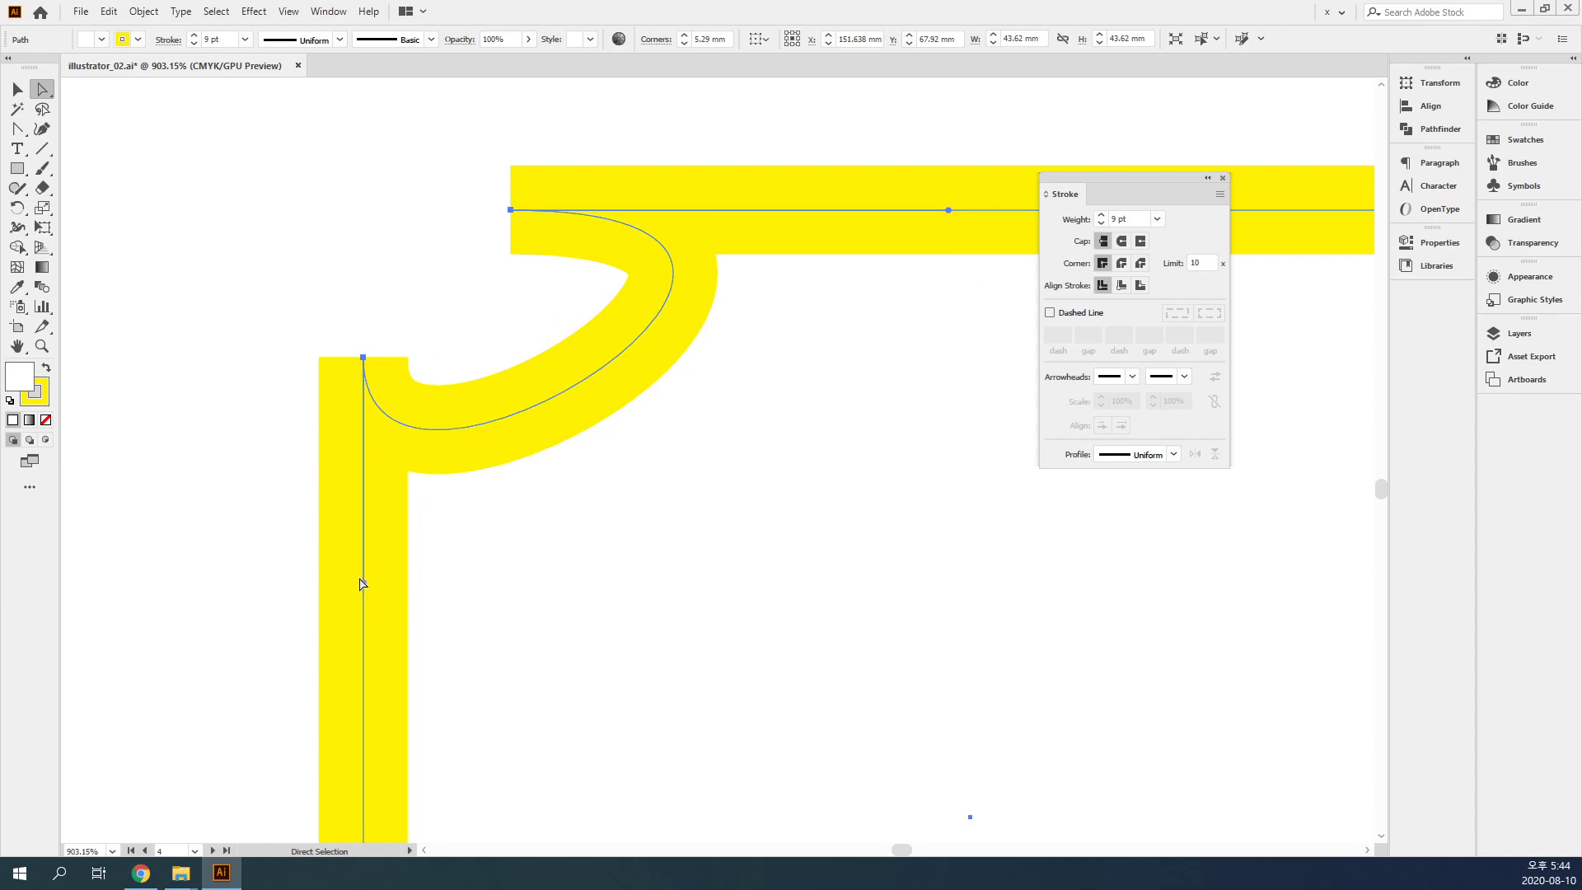
left_click_drag(365, 584, 365, 754)
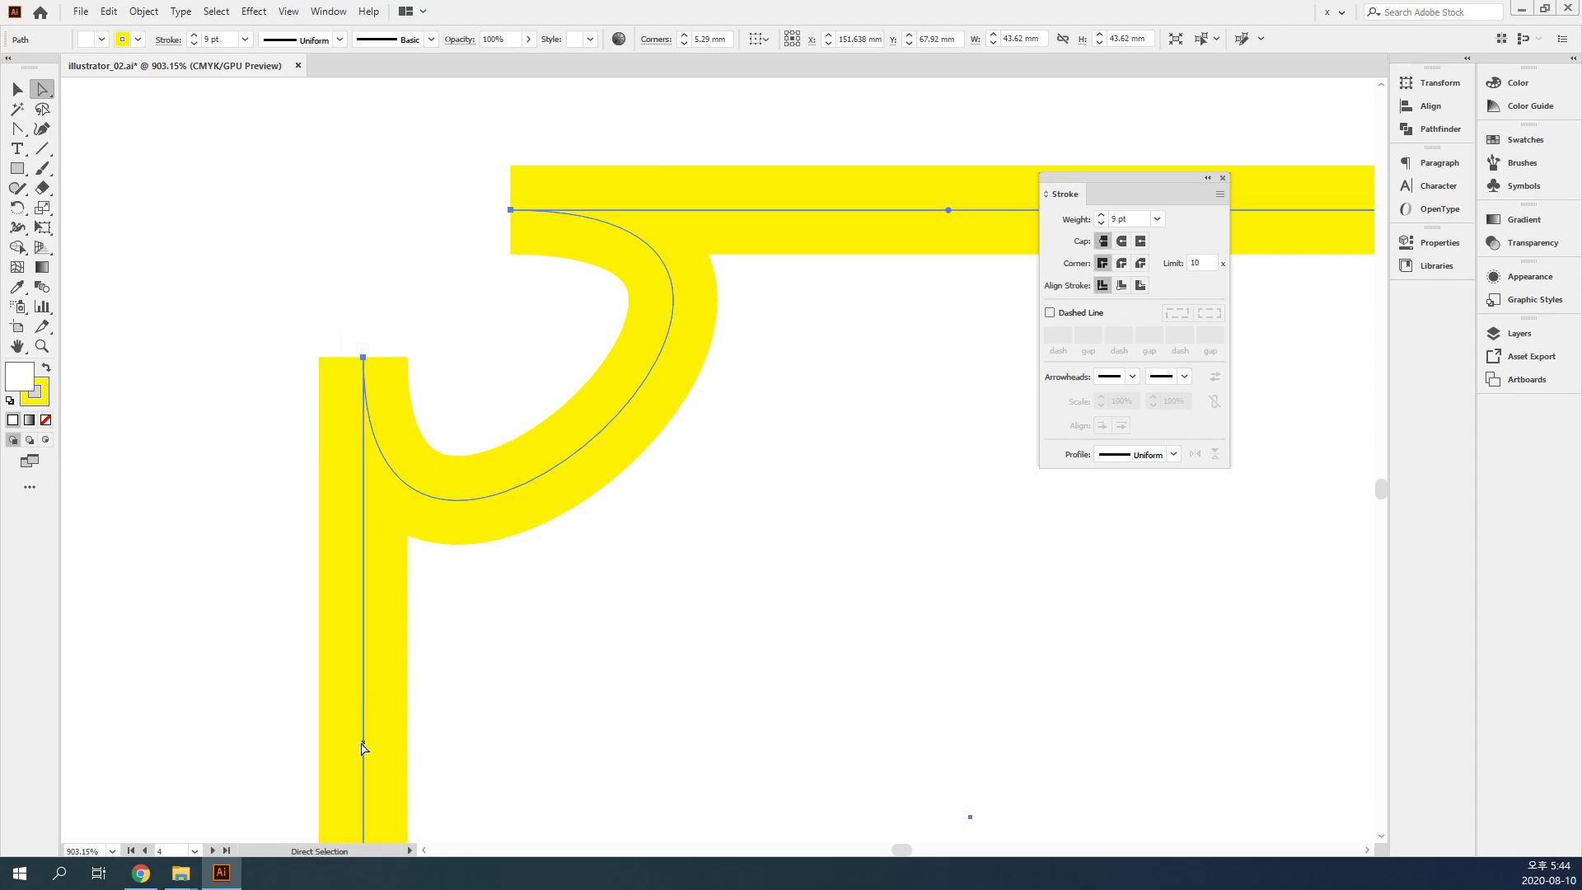
- Reshape the curled corner by pulling its curved segment farther into the square and back toward the corner, and deselect the path
mouse_move(499, 314)
left_mouse_down()
mouse_move(601, 388)
mouse_move(681, 480)
mouse_move(654, 425)
mouse_move(901, 593)
mouse_move(524, 346)
mouse_move(784, 536)
mouse_move(547, 371)
mouse_move(728, 463)
left_mouse_up()
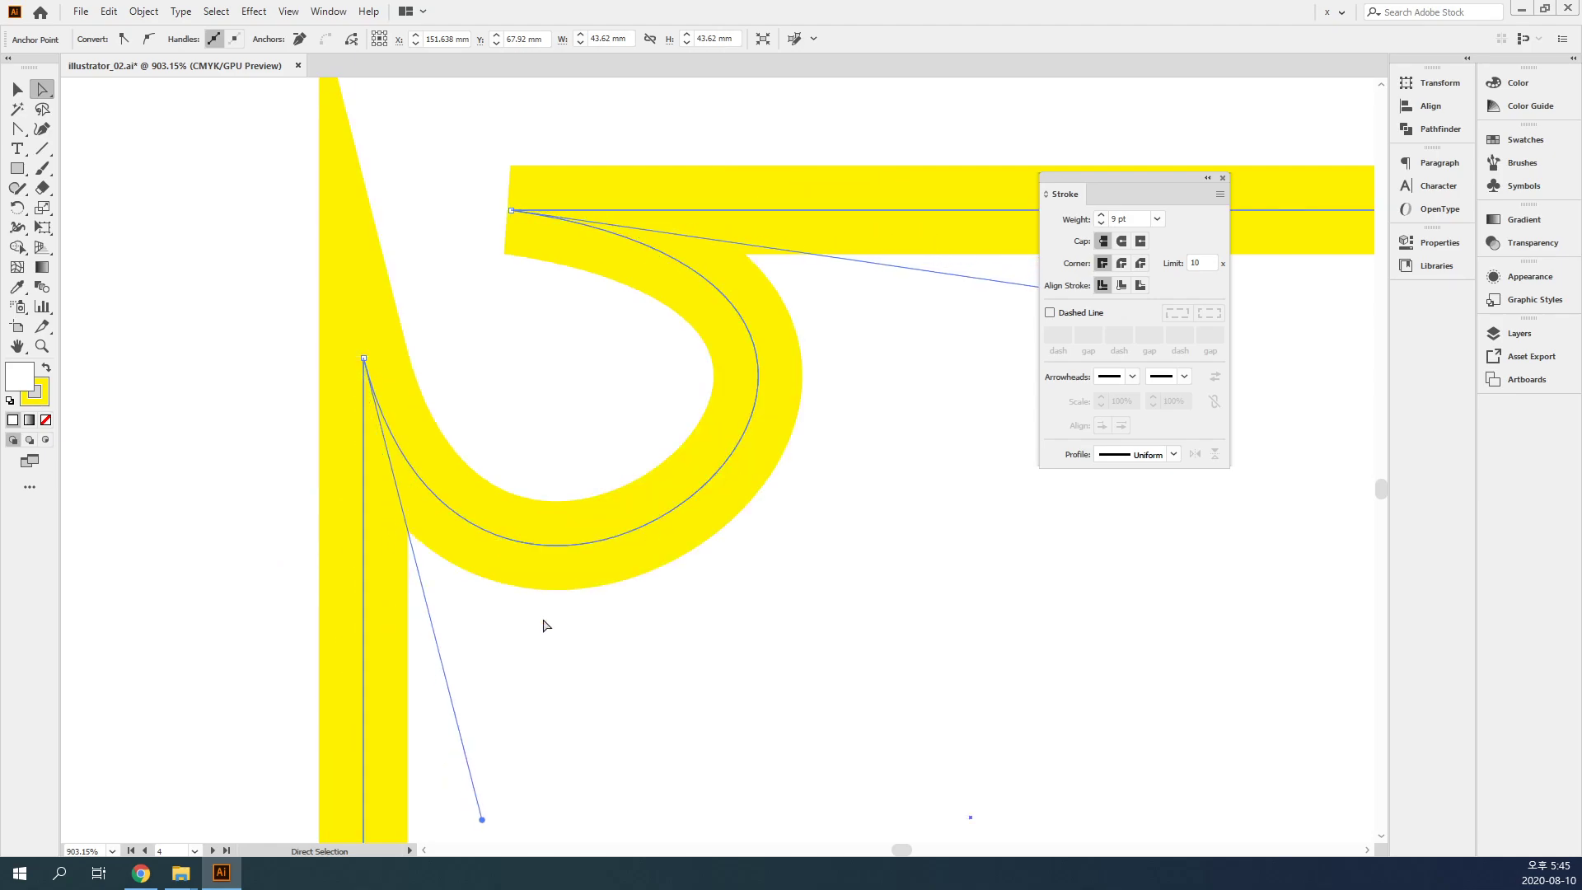
left_click_drag(646, 531, 438, 247)
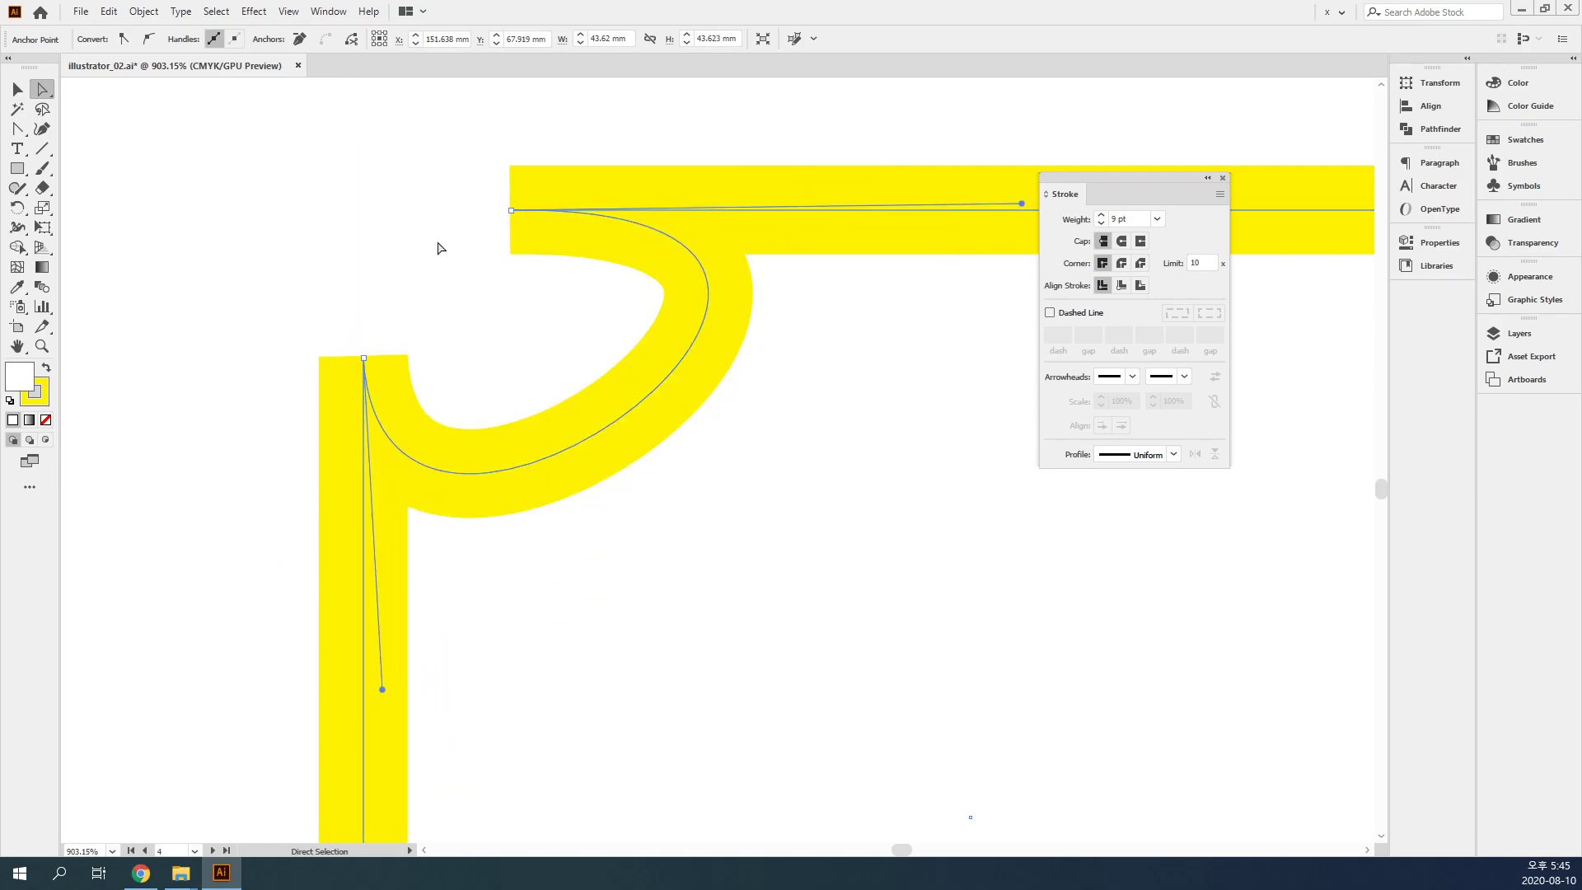
left_click(580, 324)
- Examine the remaining exercises on the page: the green wavy shape beside the circle and the yellow square with curled pink corners
key("ctrl+minus")
key("ctrl+minus")
key("ctrl+minus")
key("ctrl+minus")
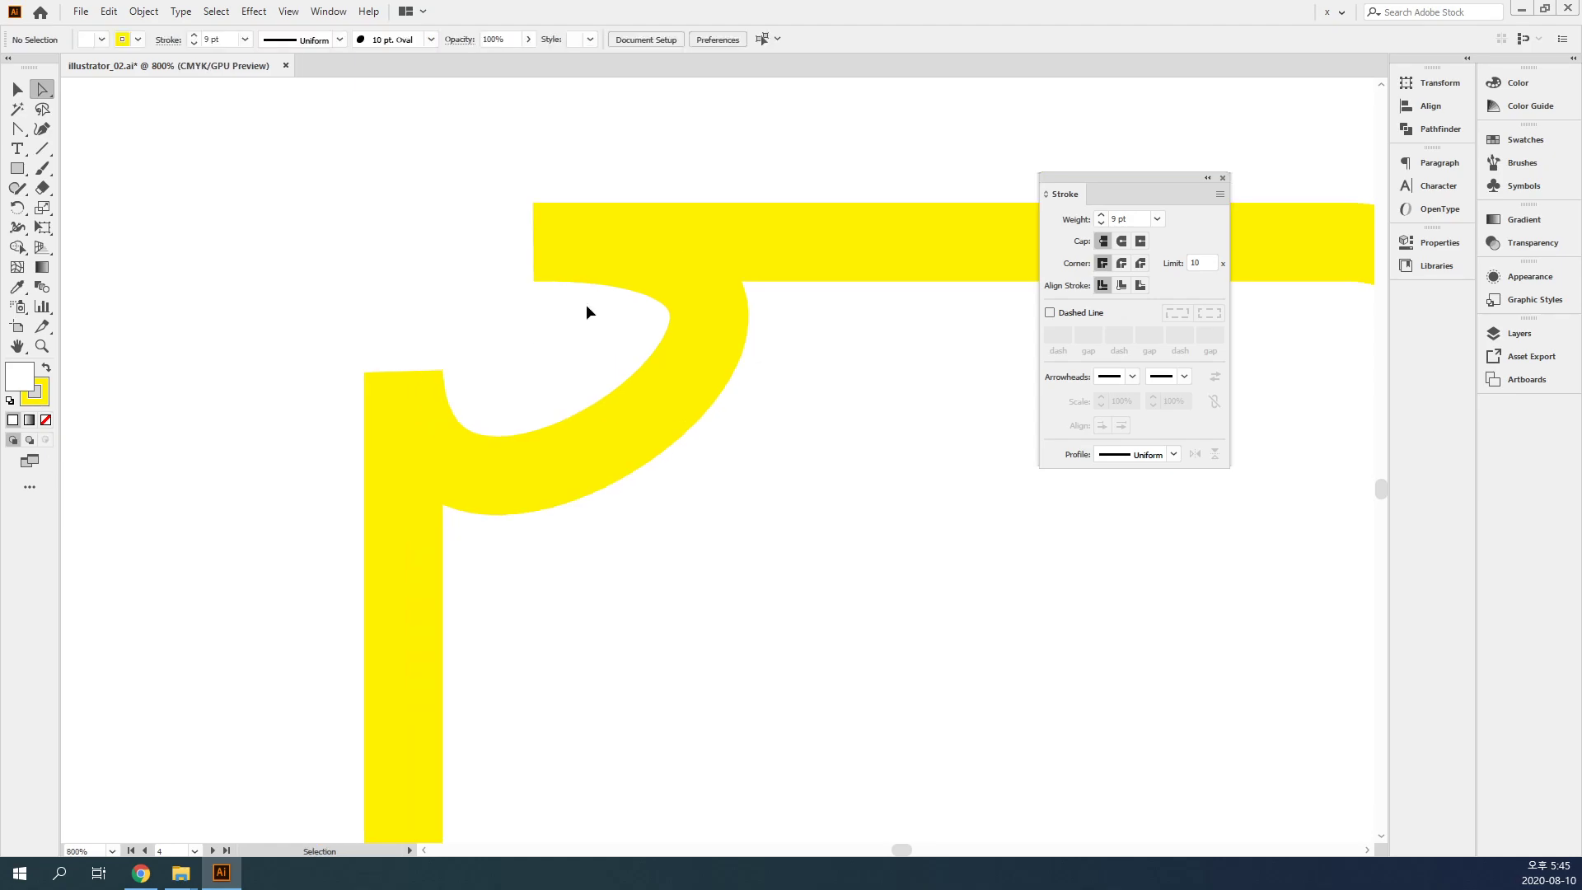
key("ctrl+minus")
key("ctrl+minus")
key("ctrl+minus")
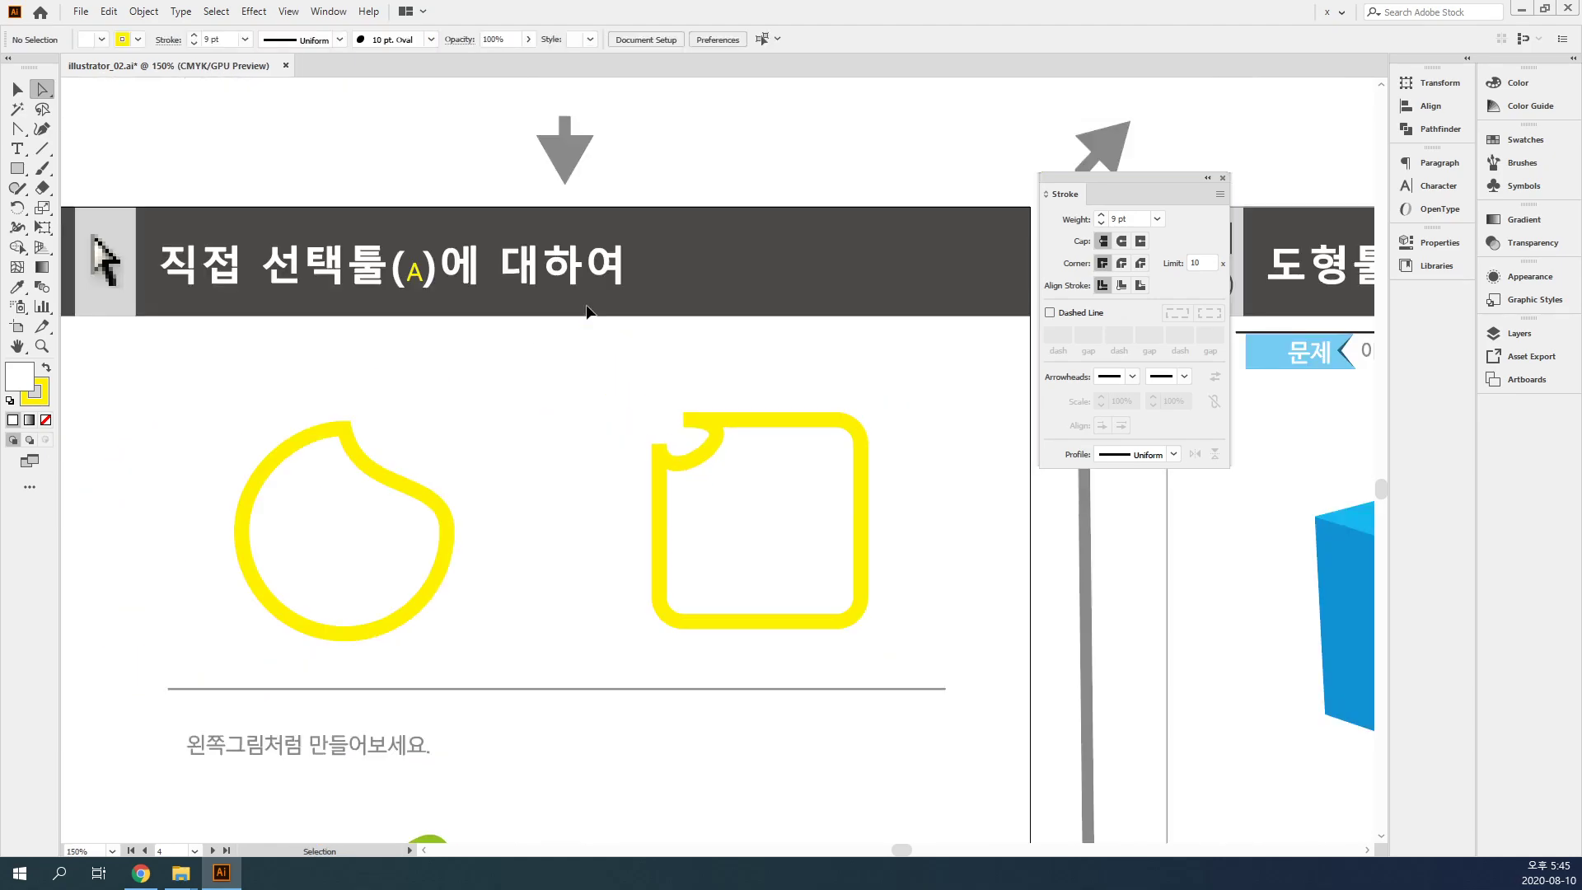
key("v")
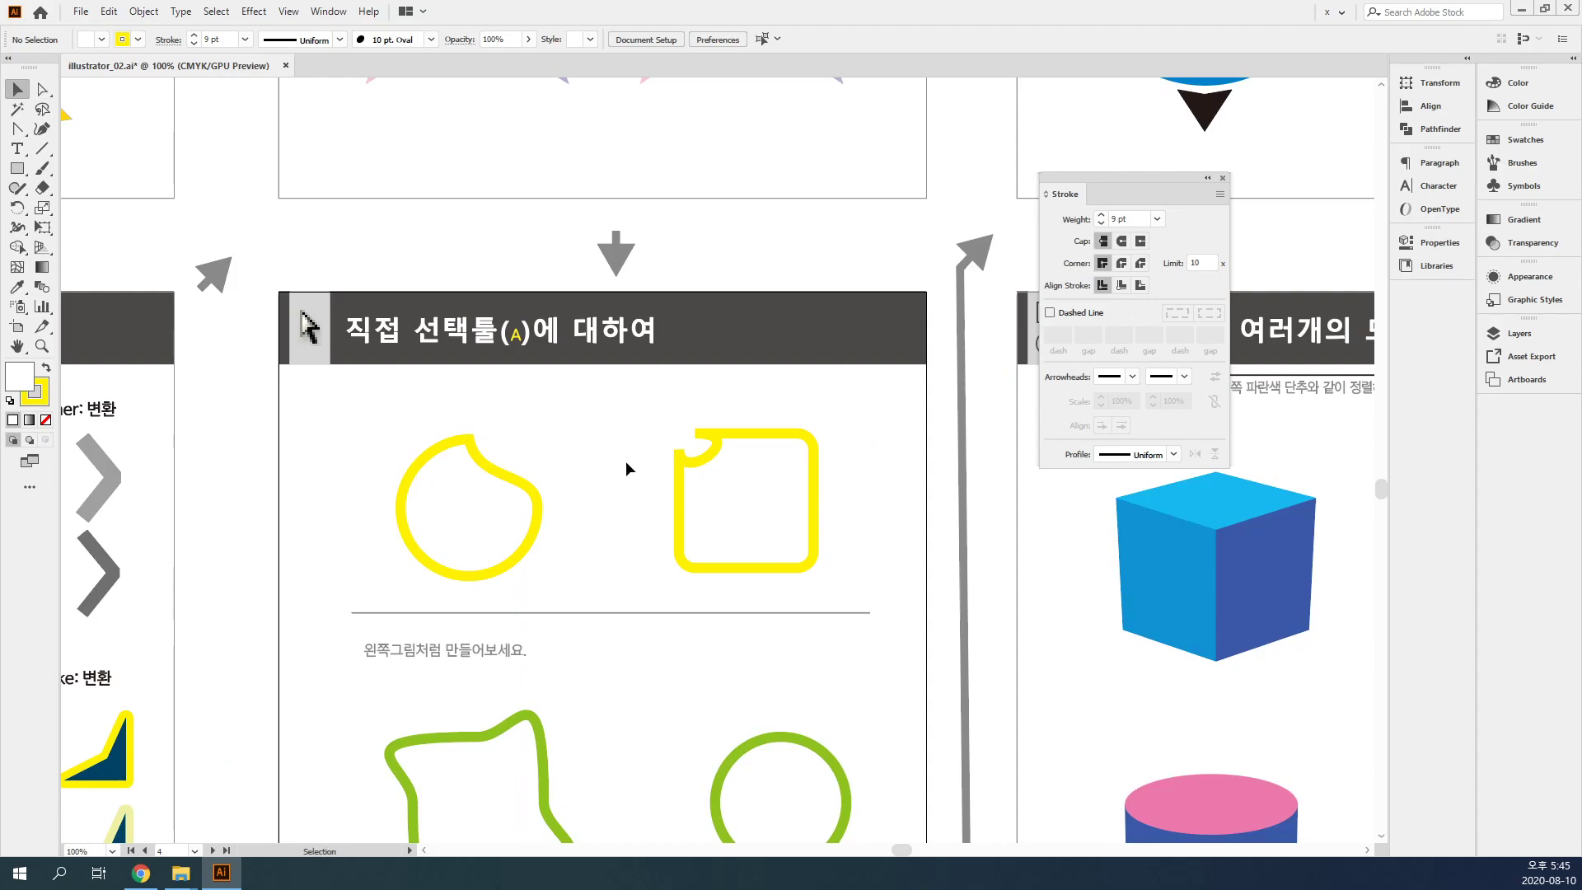
scroll(684, 615, "down", 5)
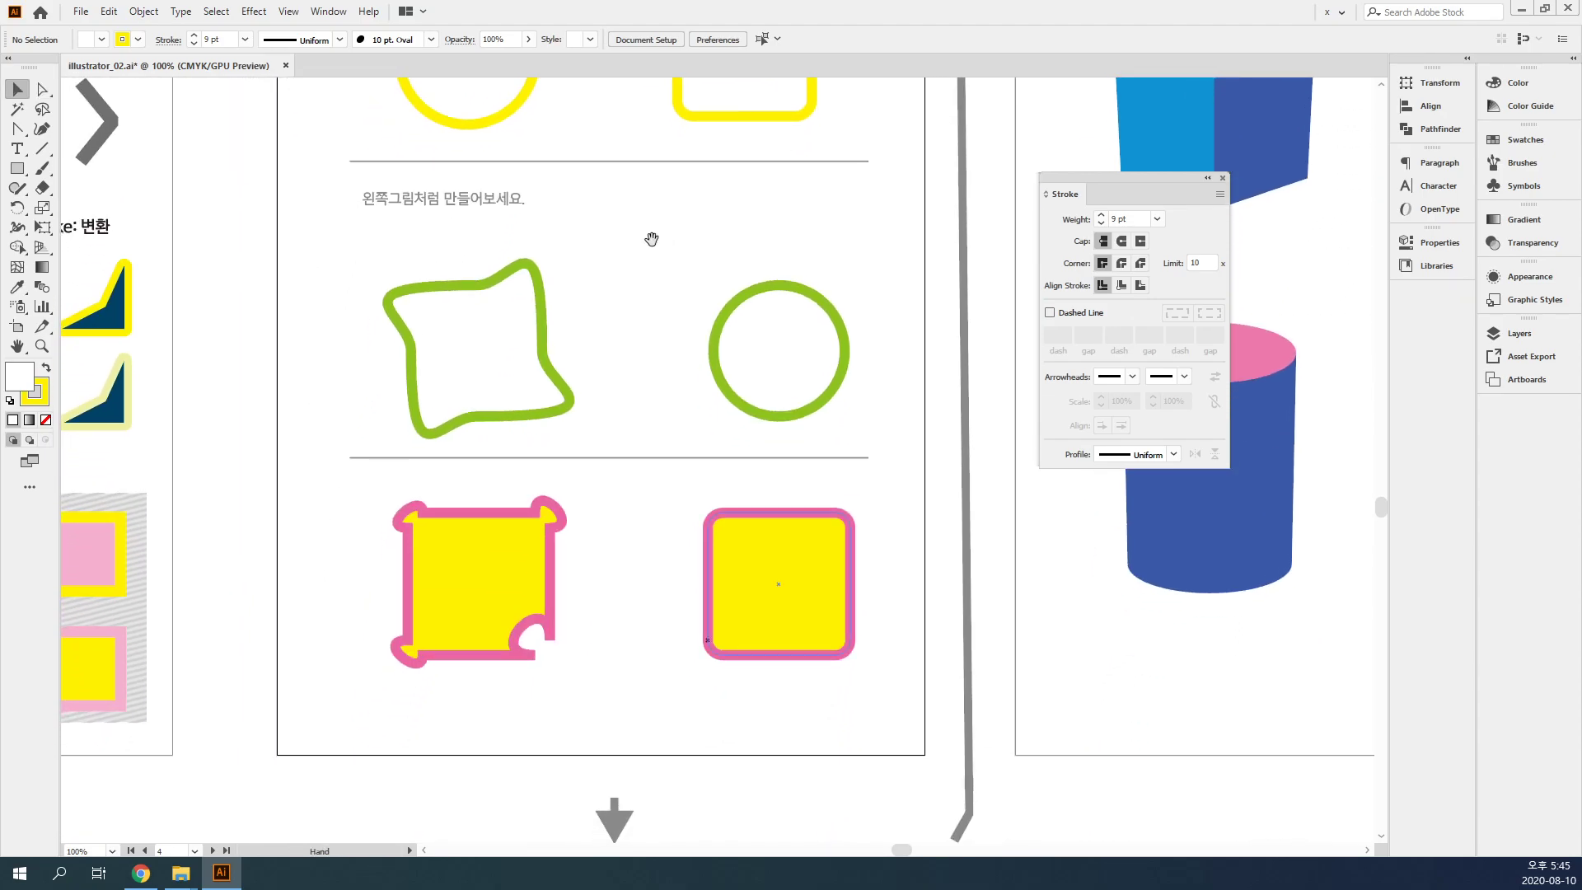
left_click(399, 349)
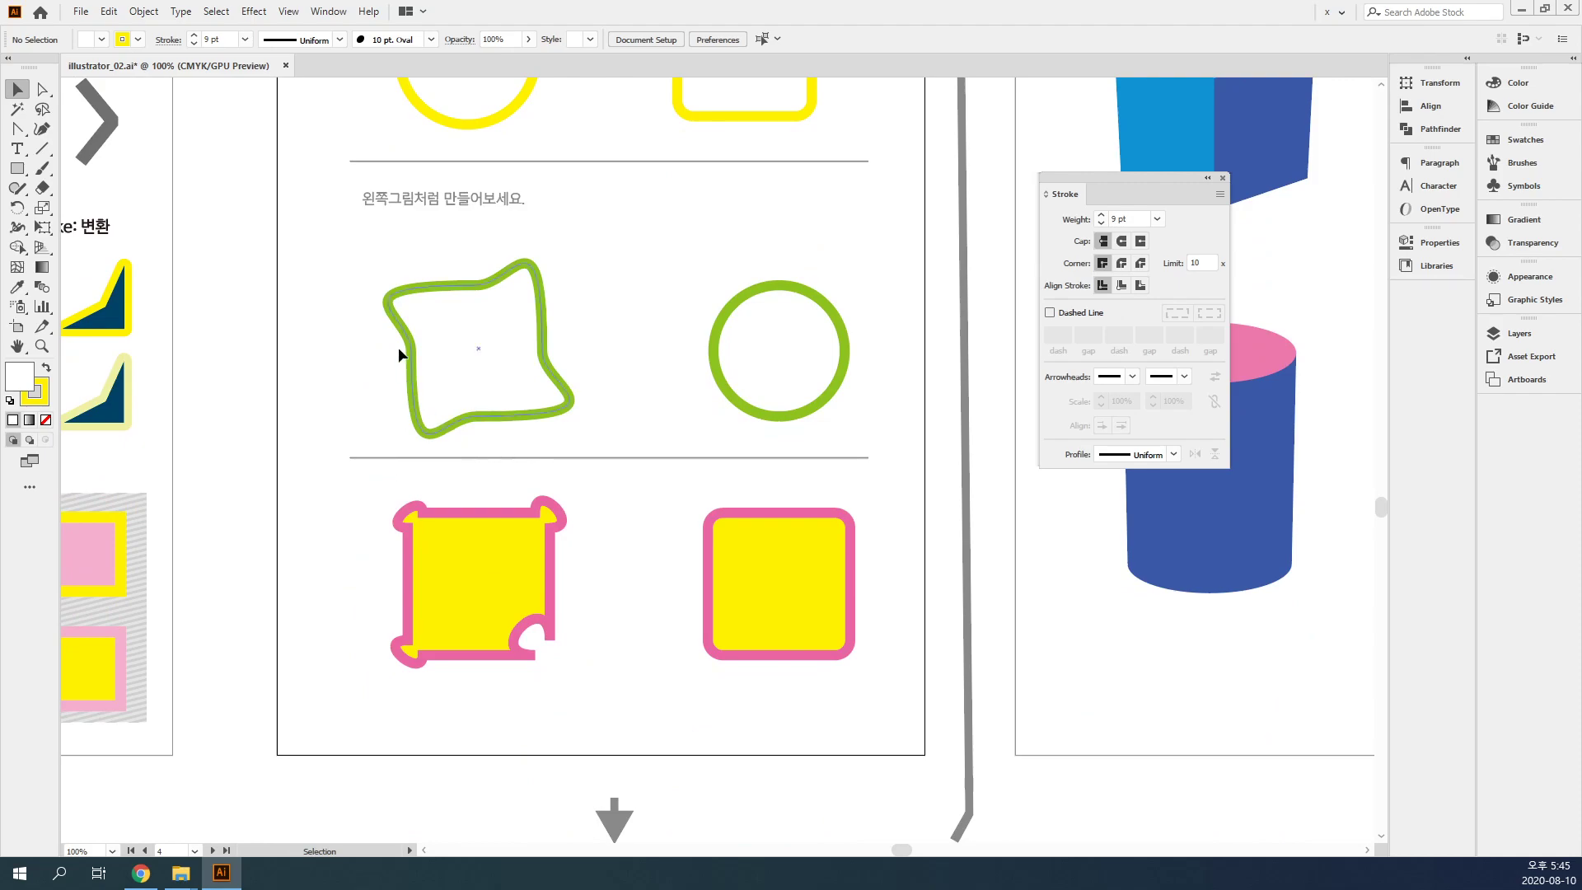
left_click(444, 496)
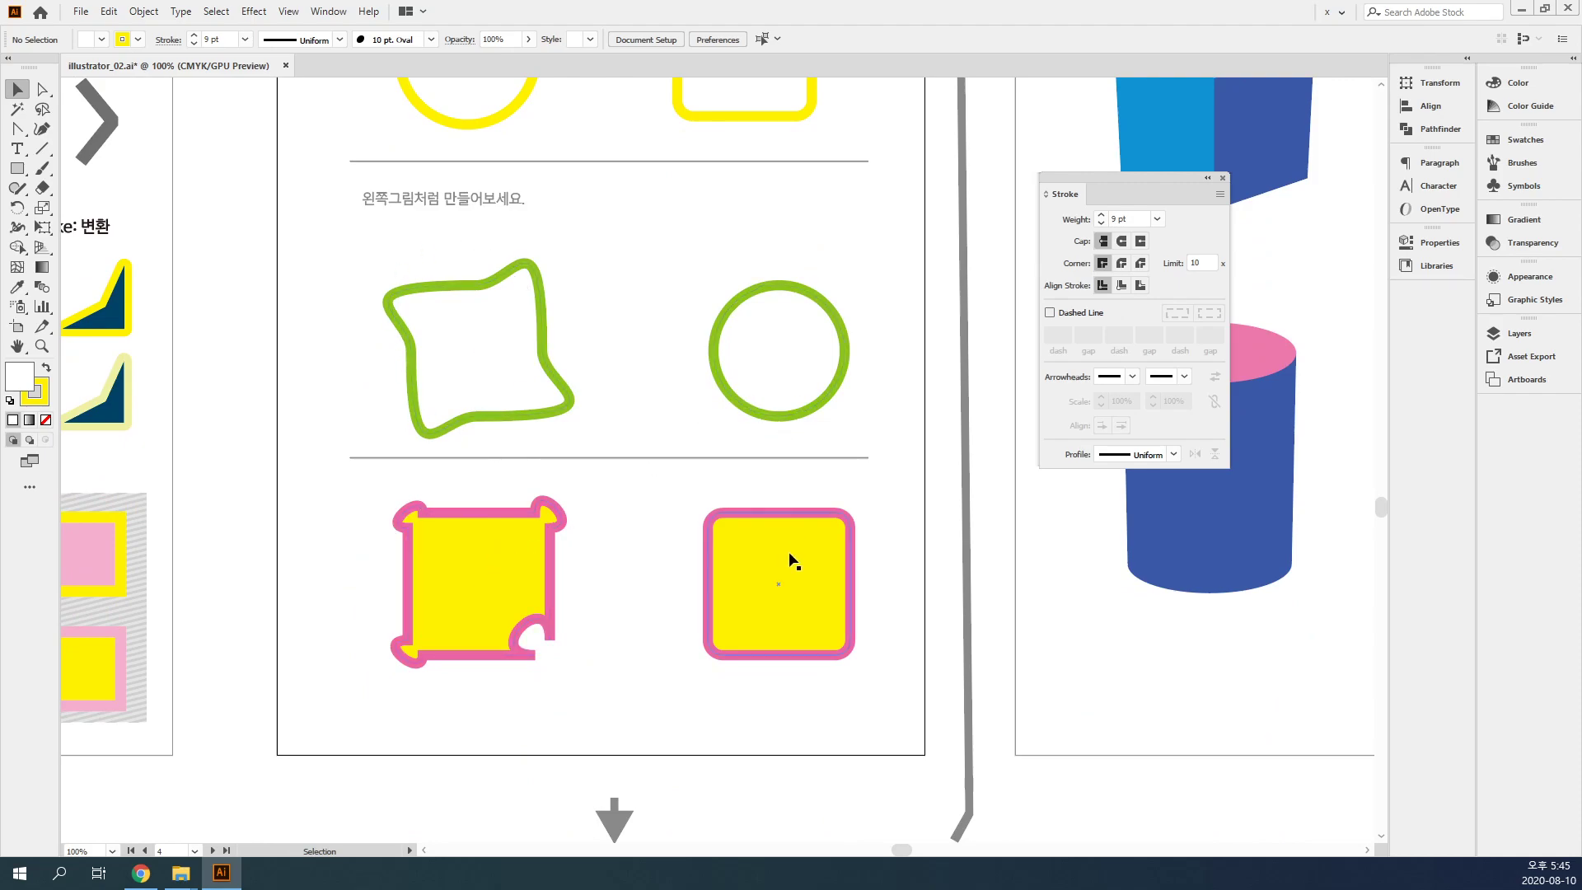
key("ctrl+equal")
left_click_drag(537, 512, 563, 604)
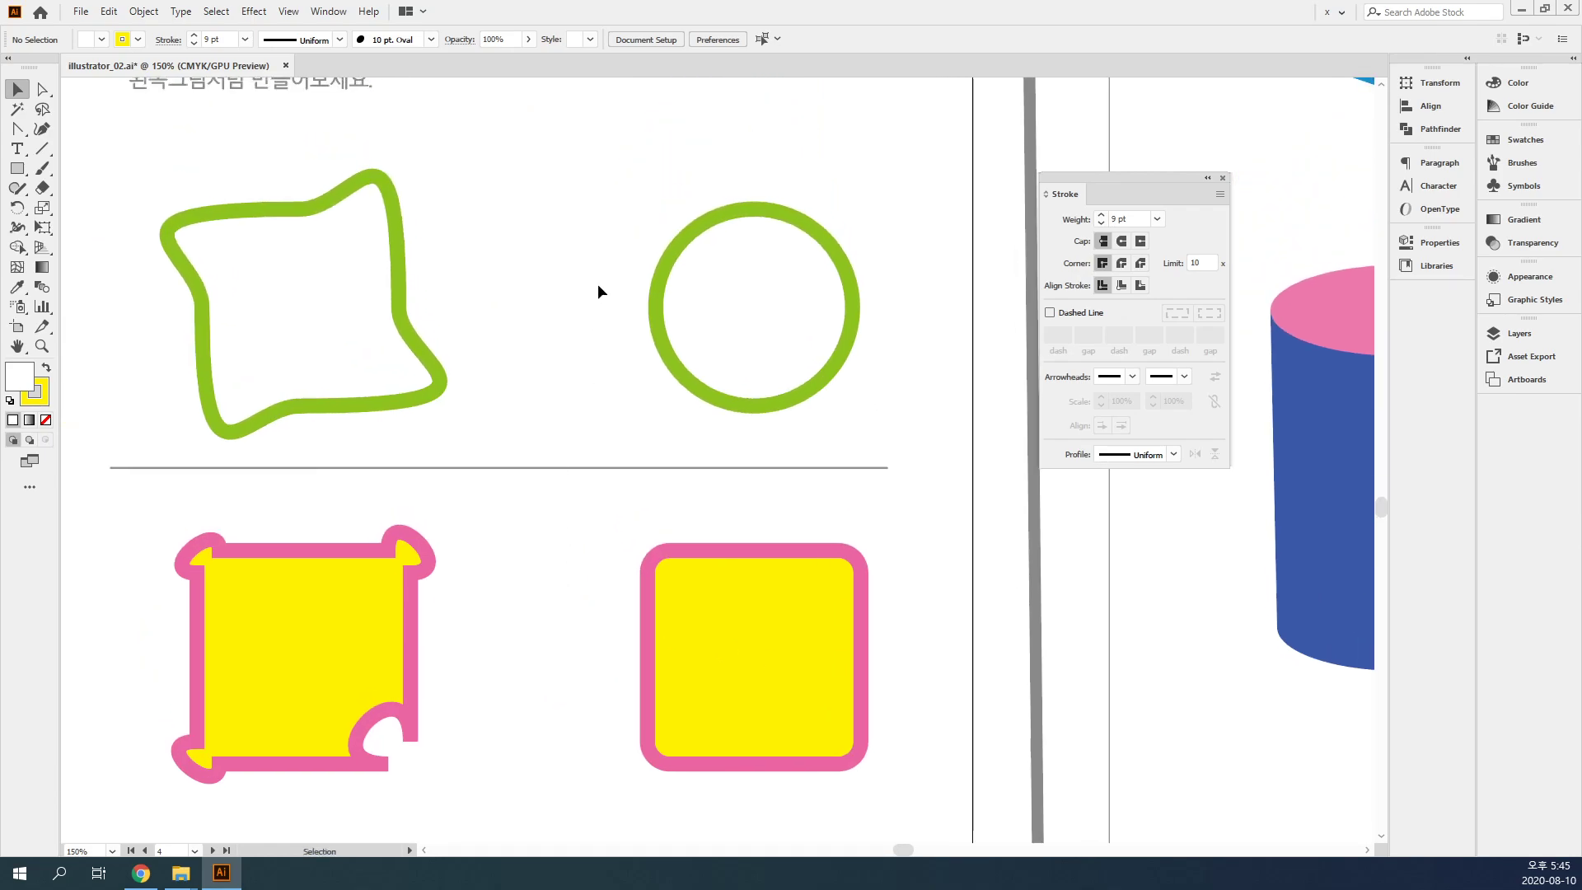
left_click(388, 359)
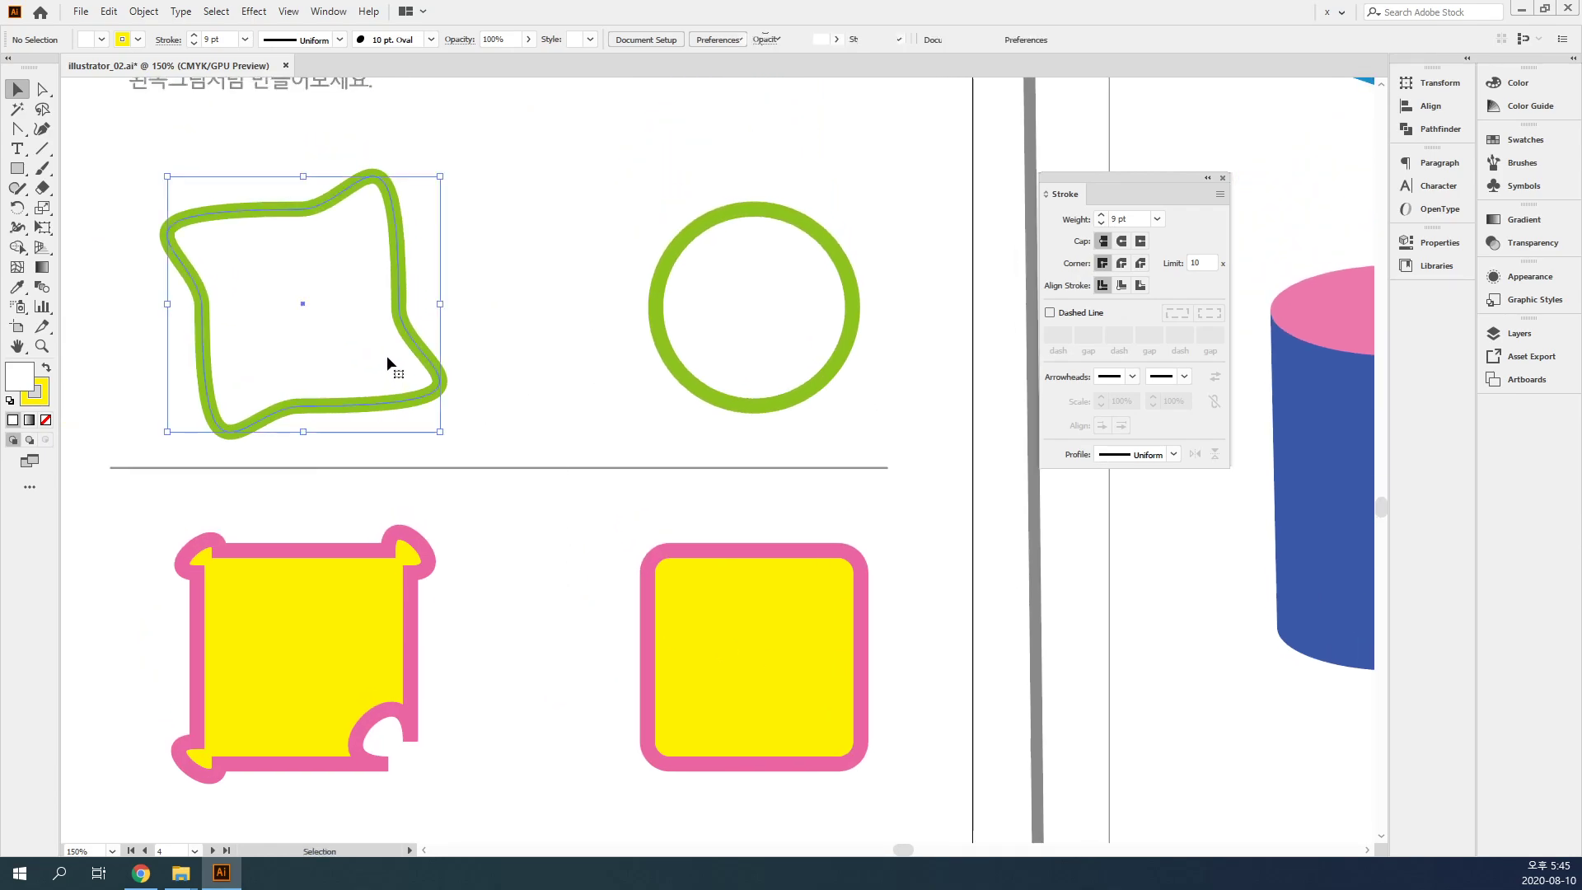
left_click(374, 622)
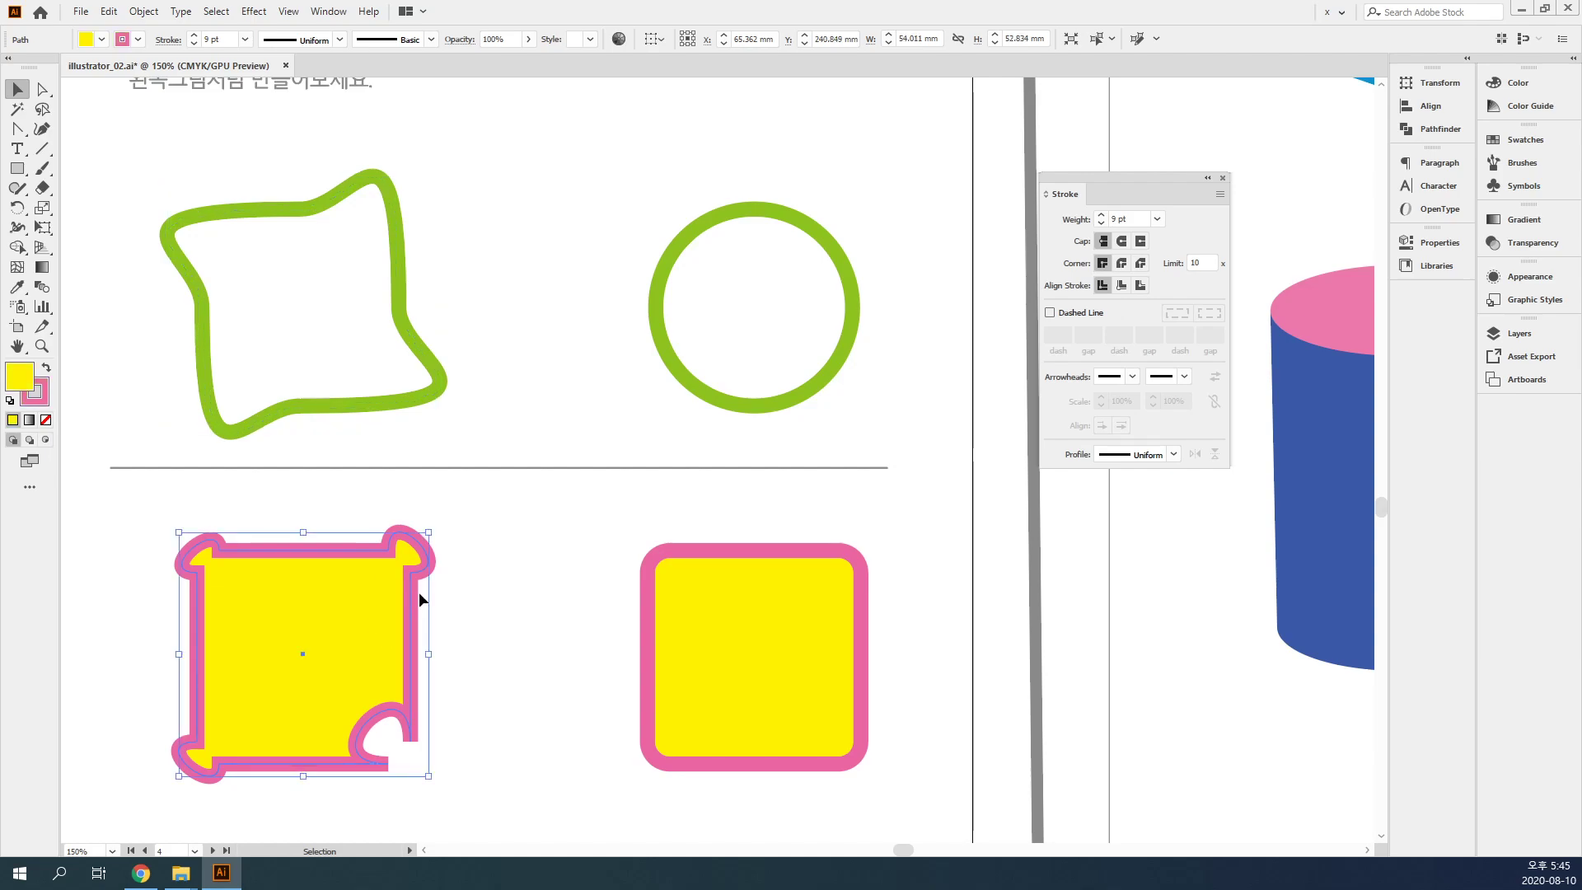
left_click(511, 588)
scroll(552, 591, "down", 3)
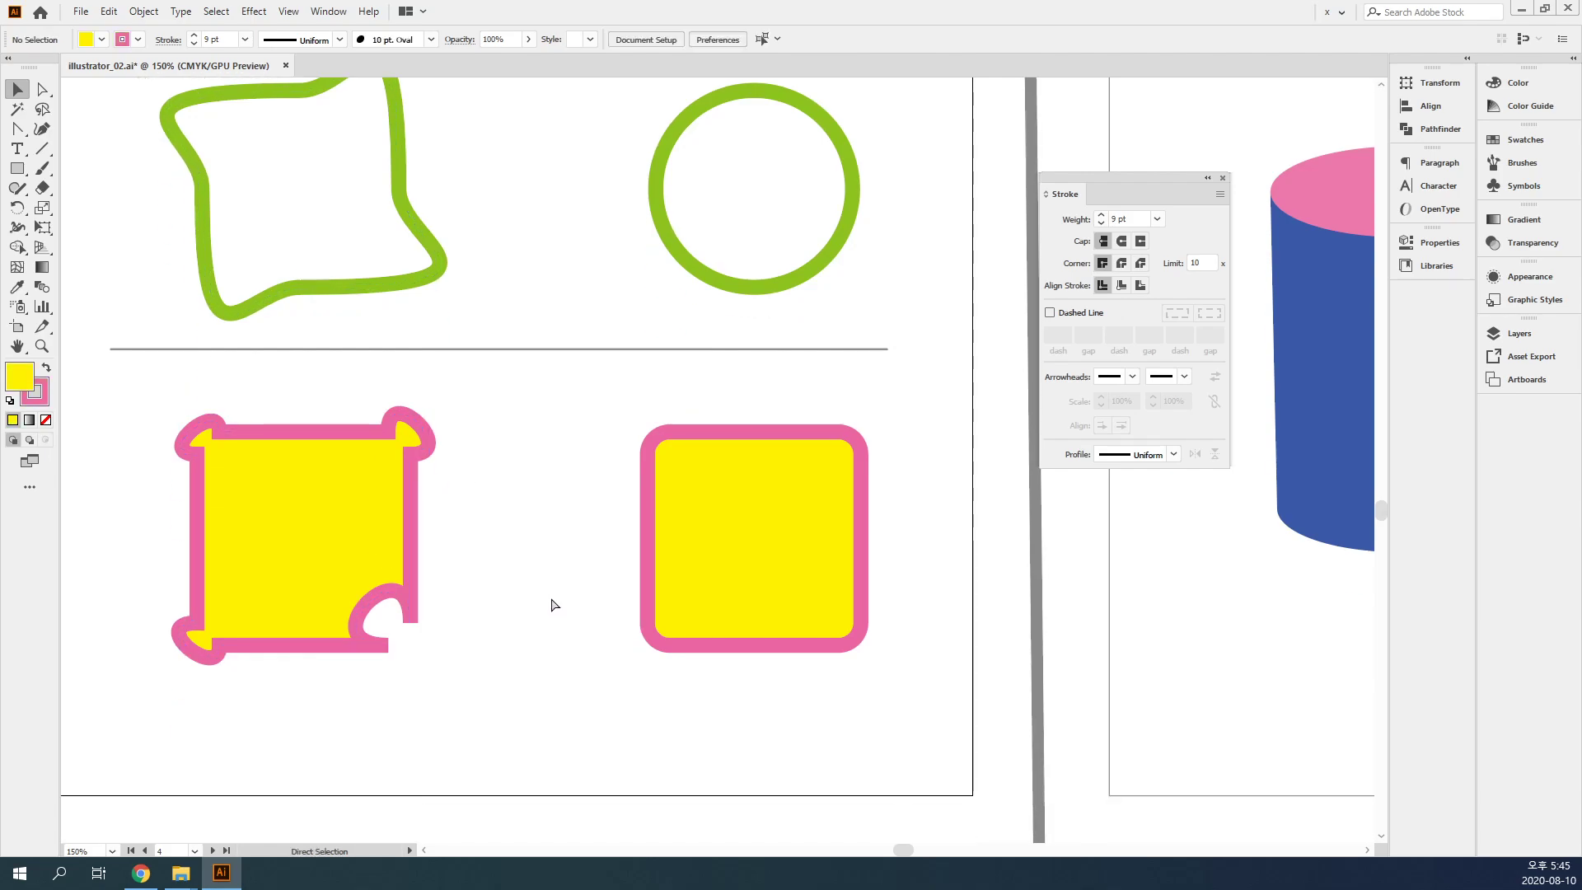
- Examine the heart example beside the yellow circle in the next Direct Selection exercise
key("ctrl+minus")
key("ctrl+minus")
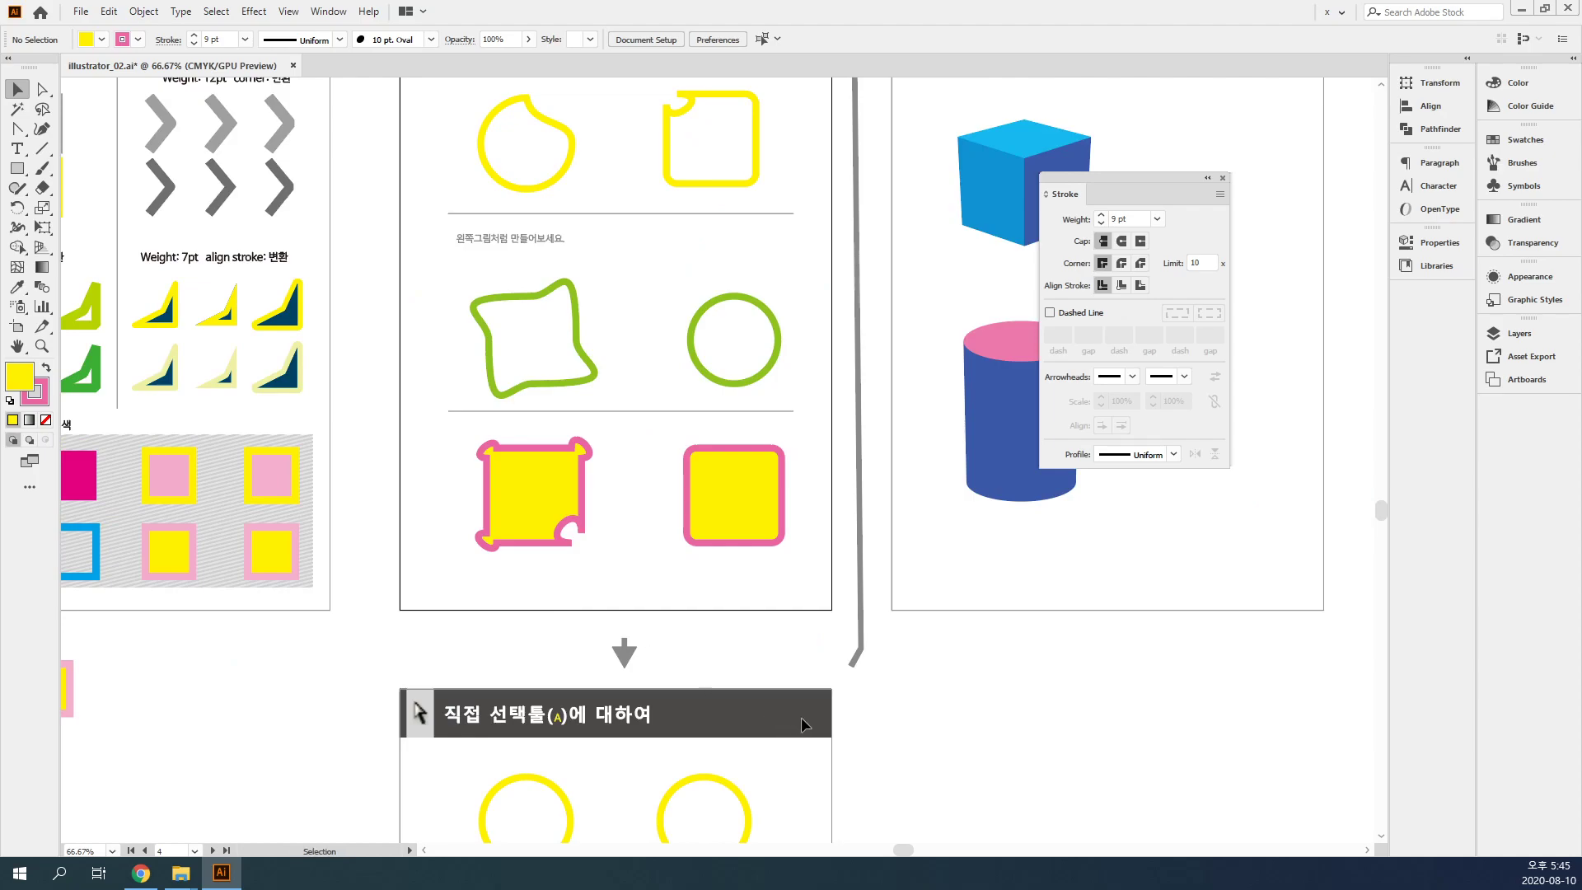
scroll(805, 725, "down", 12)
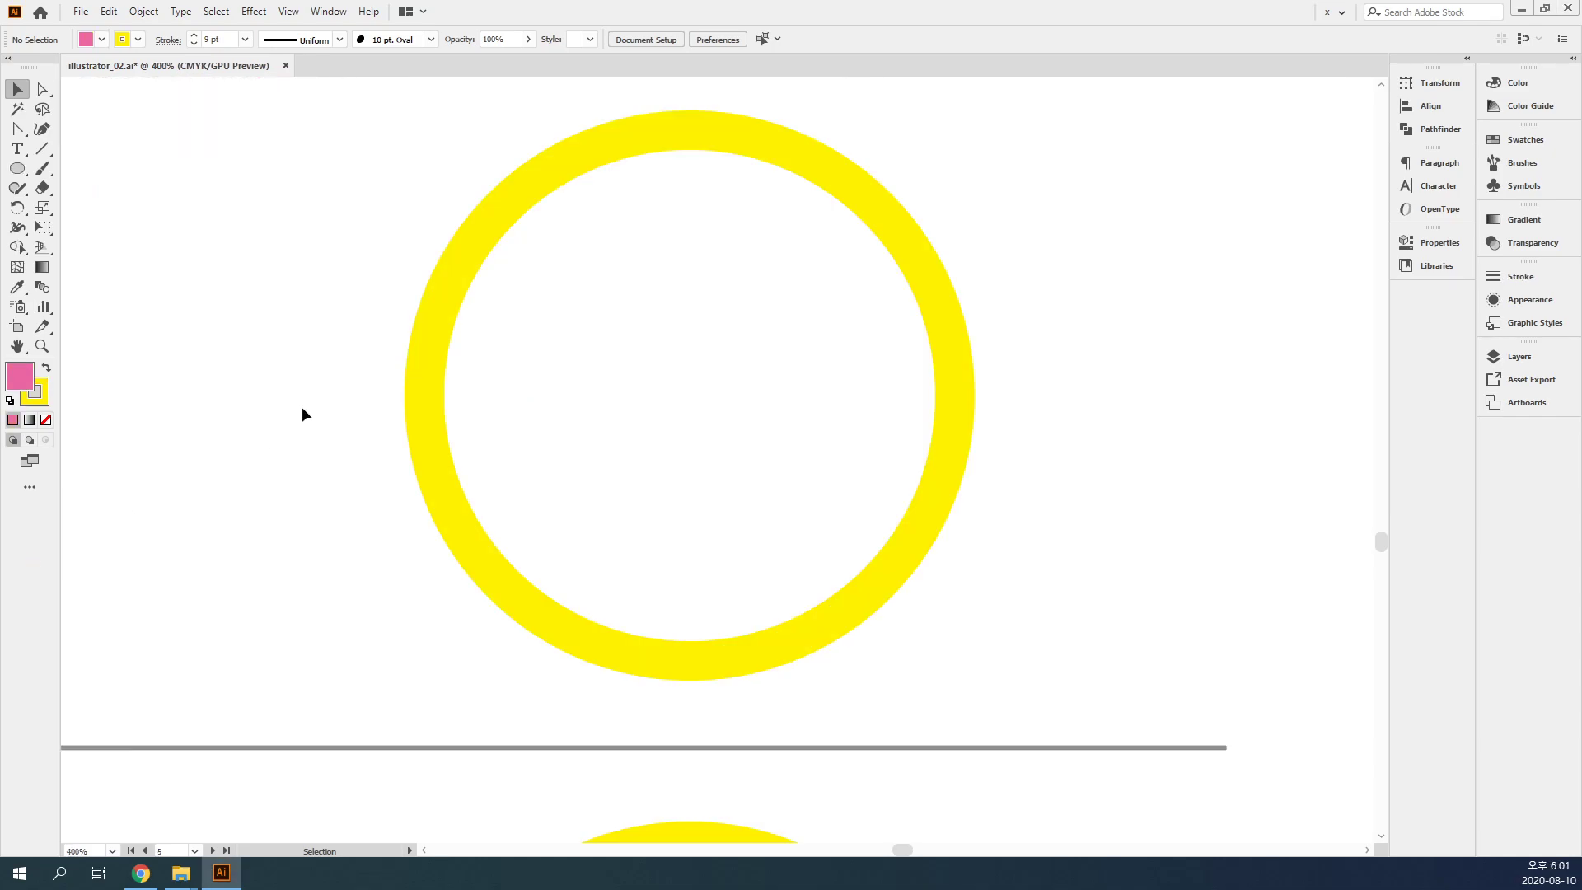
key("a")
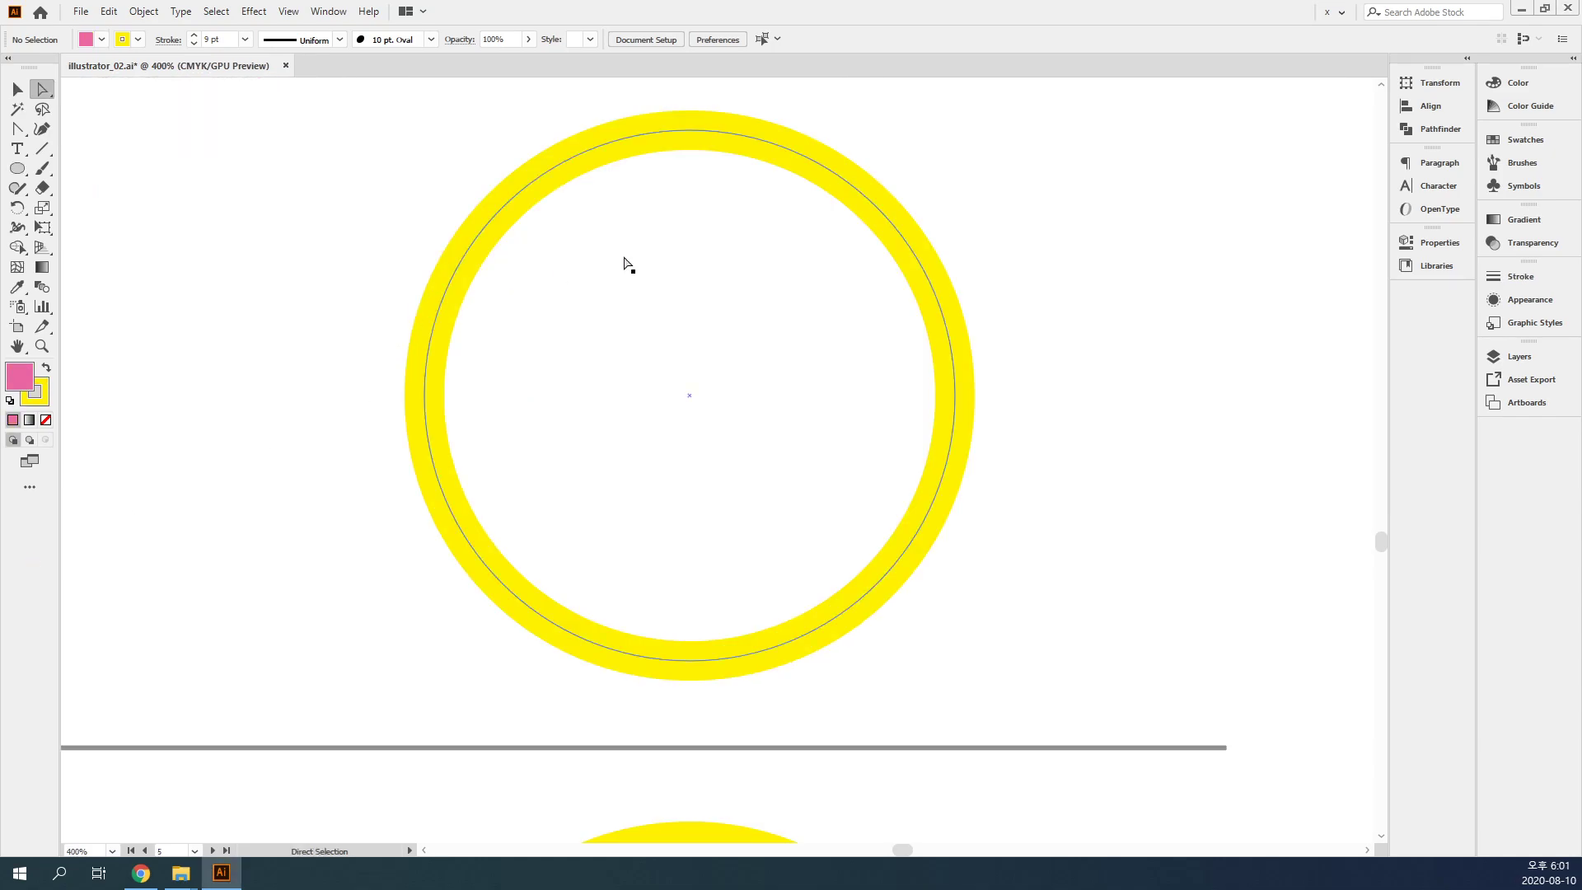
left_click_drag(697, 246, 808, 234)
left_click_drag(618, 348, 1314, 357)
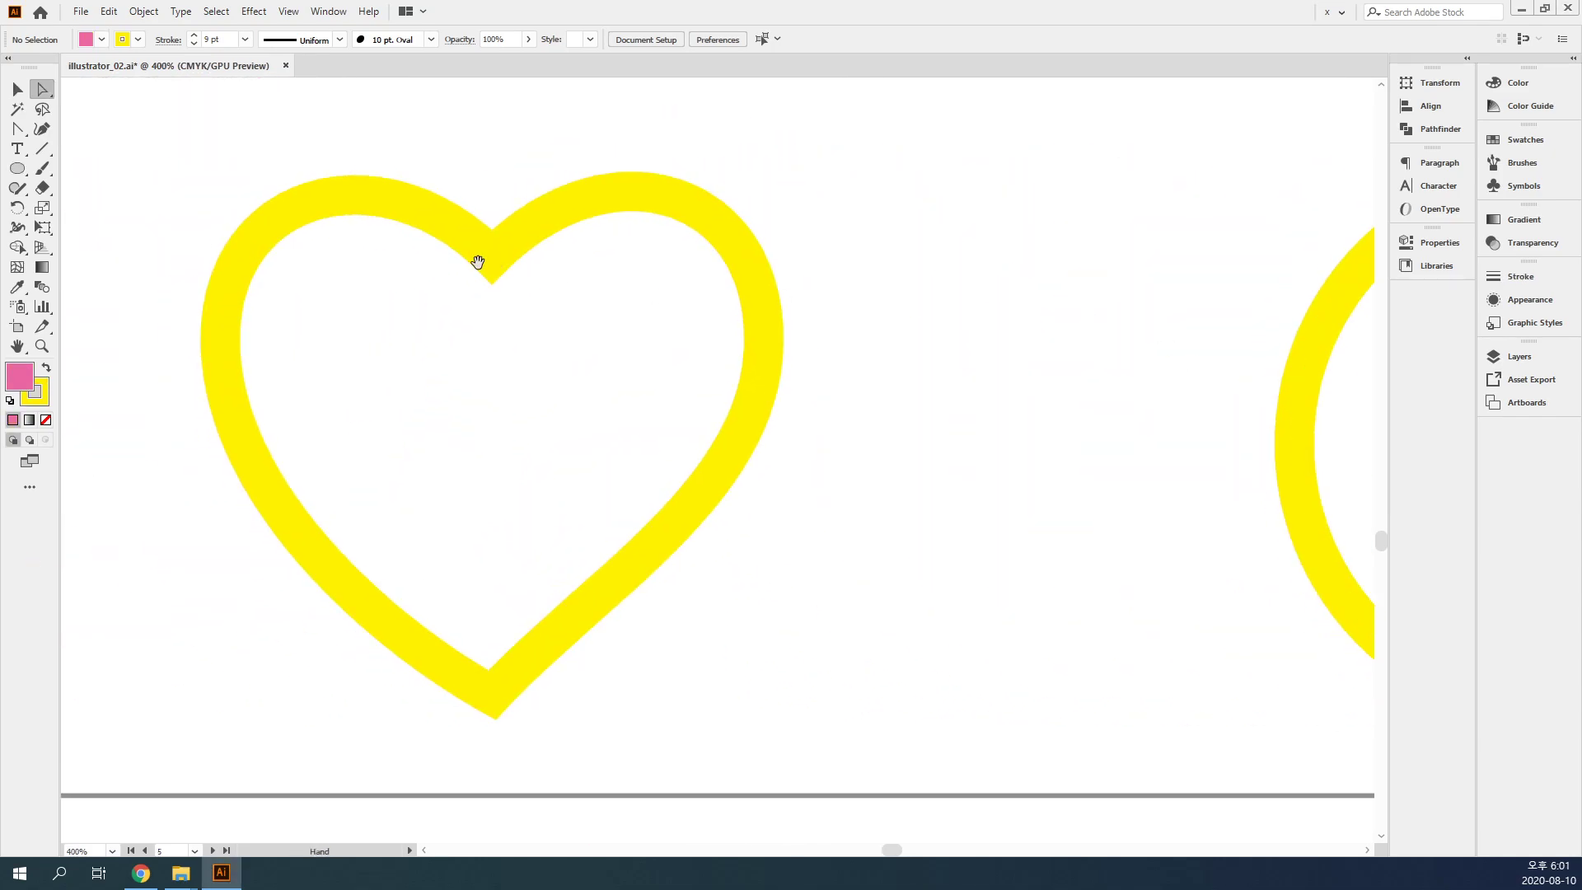
left_click_drag(943, 297, 127, 272)
left_click_drag(660, 83, 609, 97)
- Select the circle's top anchor and angle its two handles upward independently to form the heart's V-shaped notch
left_click(690, 168)
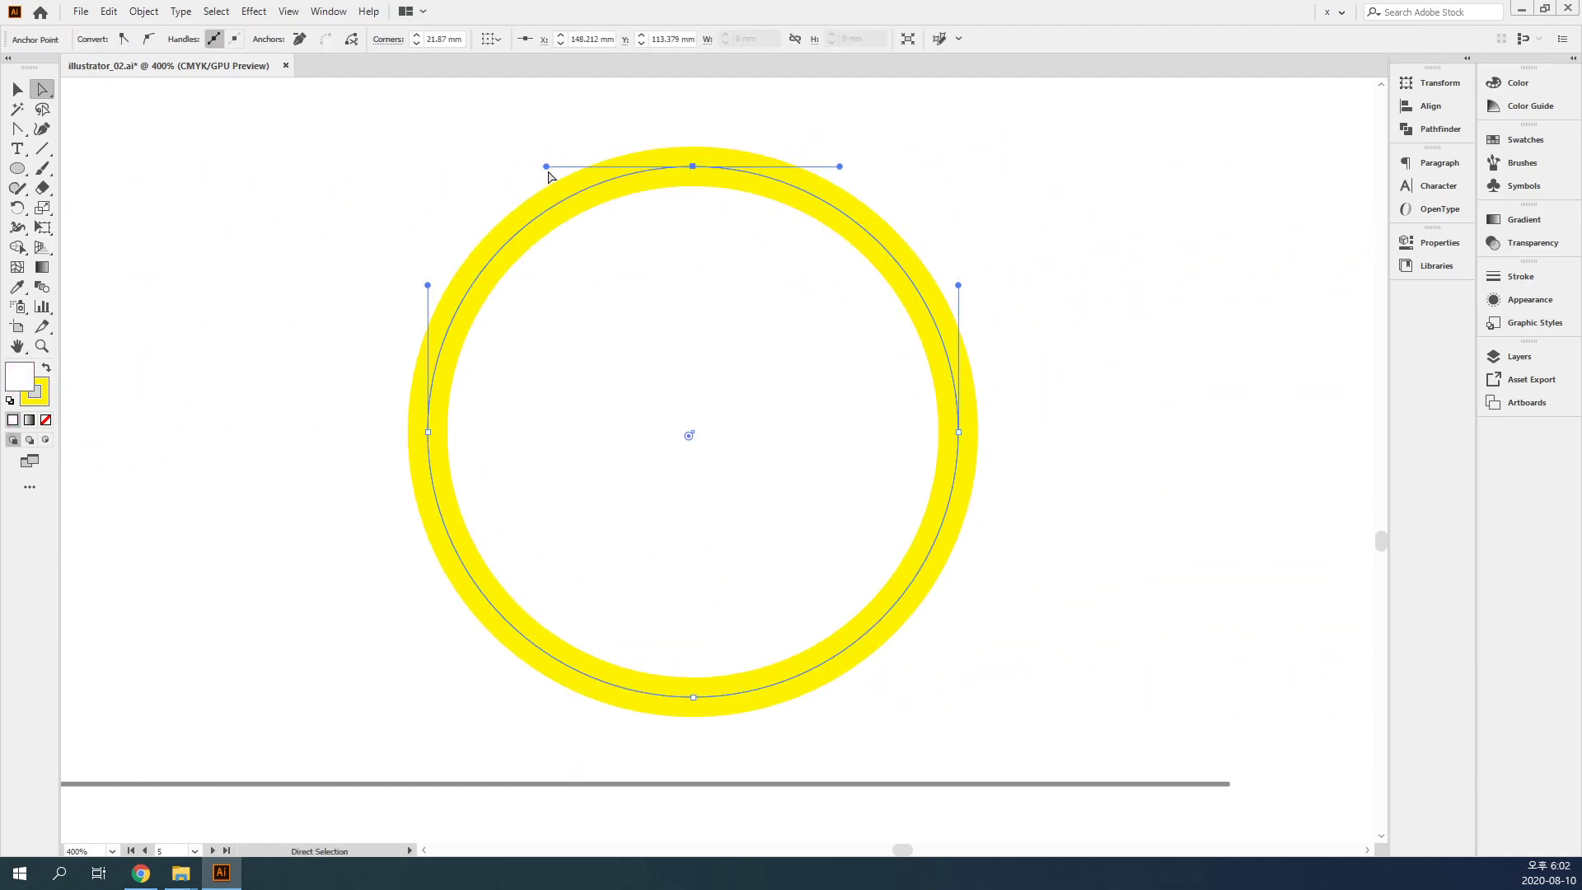
left_click_drag(547, 167, 532, 113)
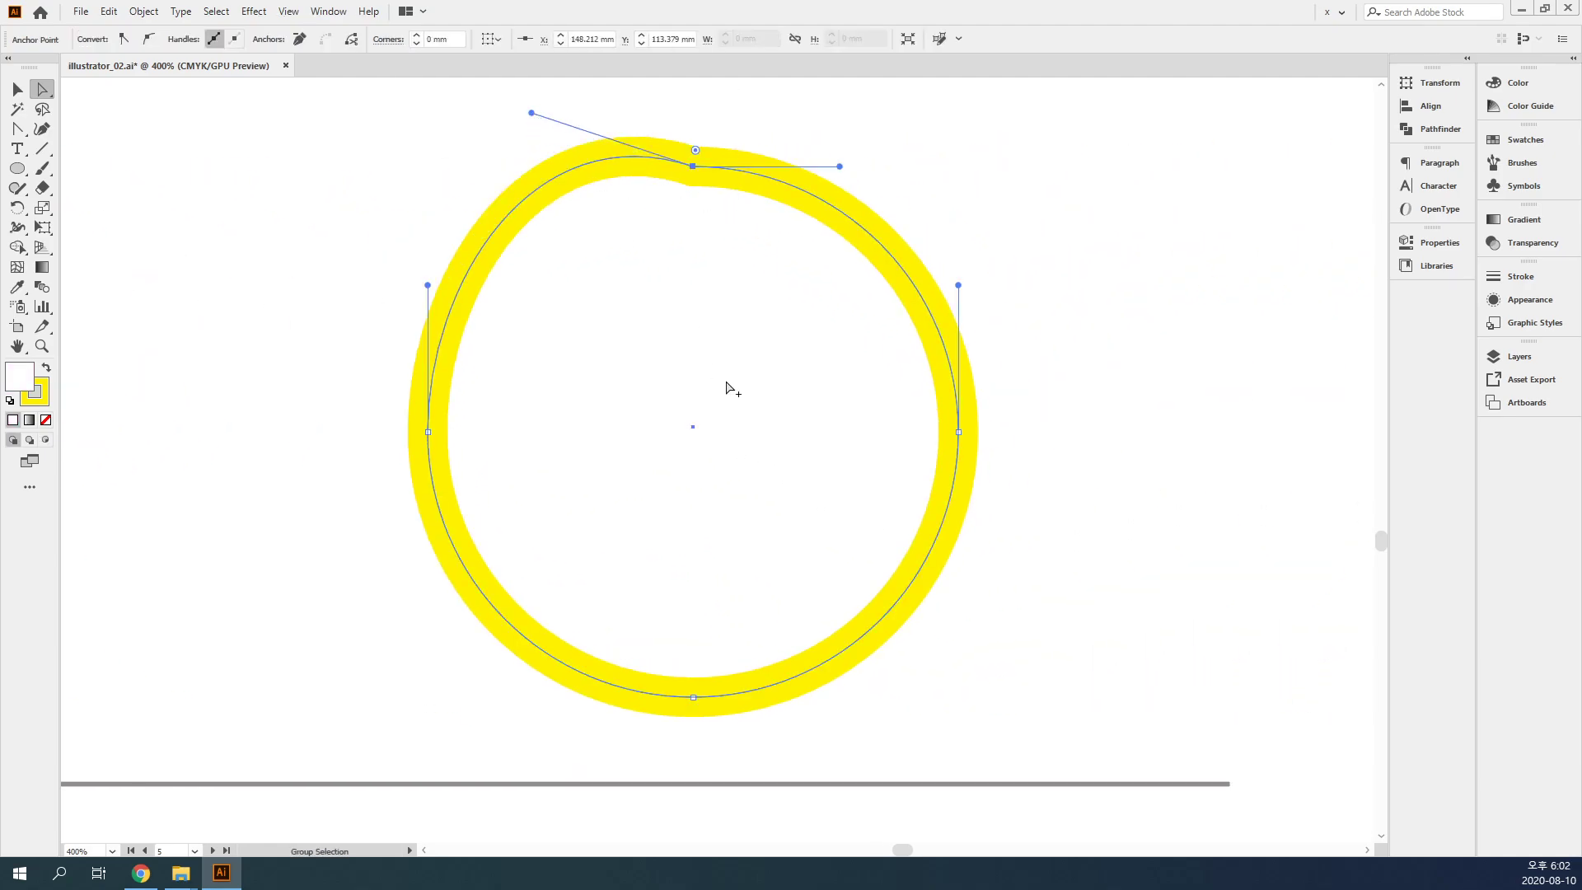
left_click_drag(723, 306, 746, 498)
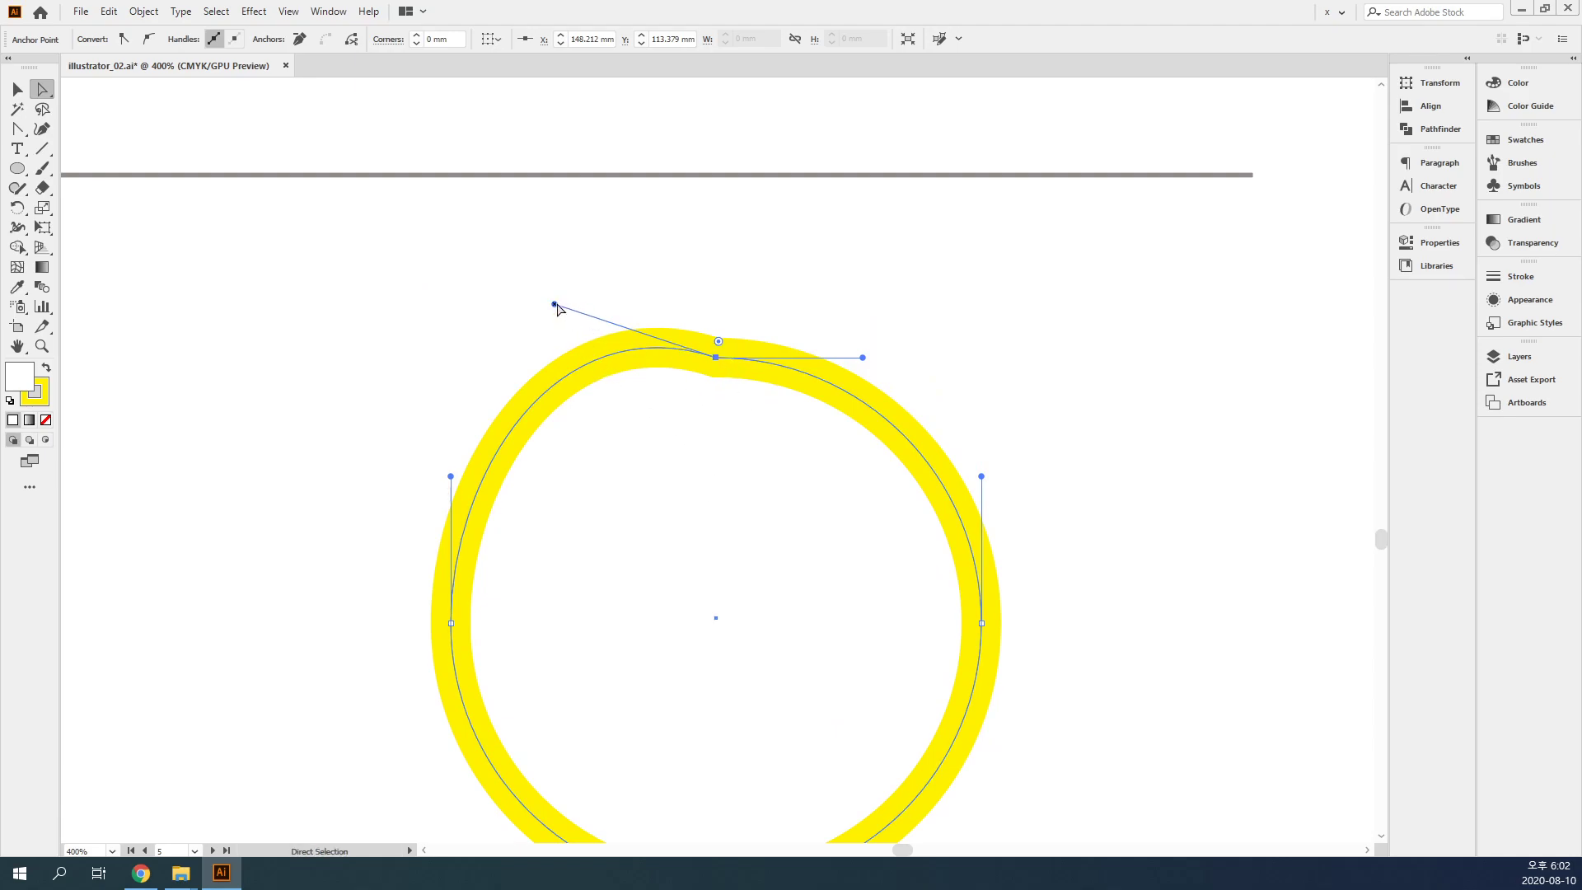
left_click_drag(555, 305, 576, 258)
left_click_drag(606, 210, 607, 212)
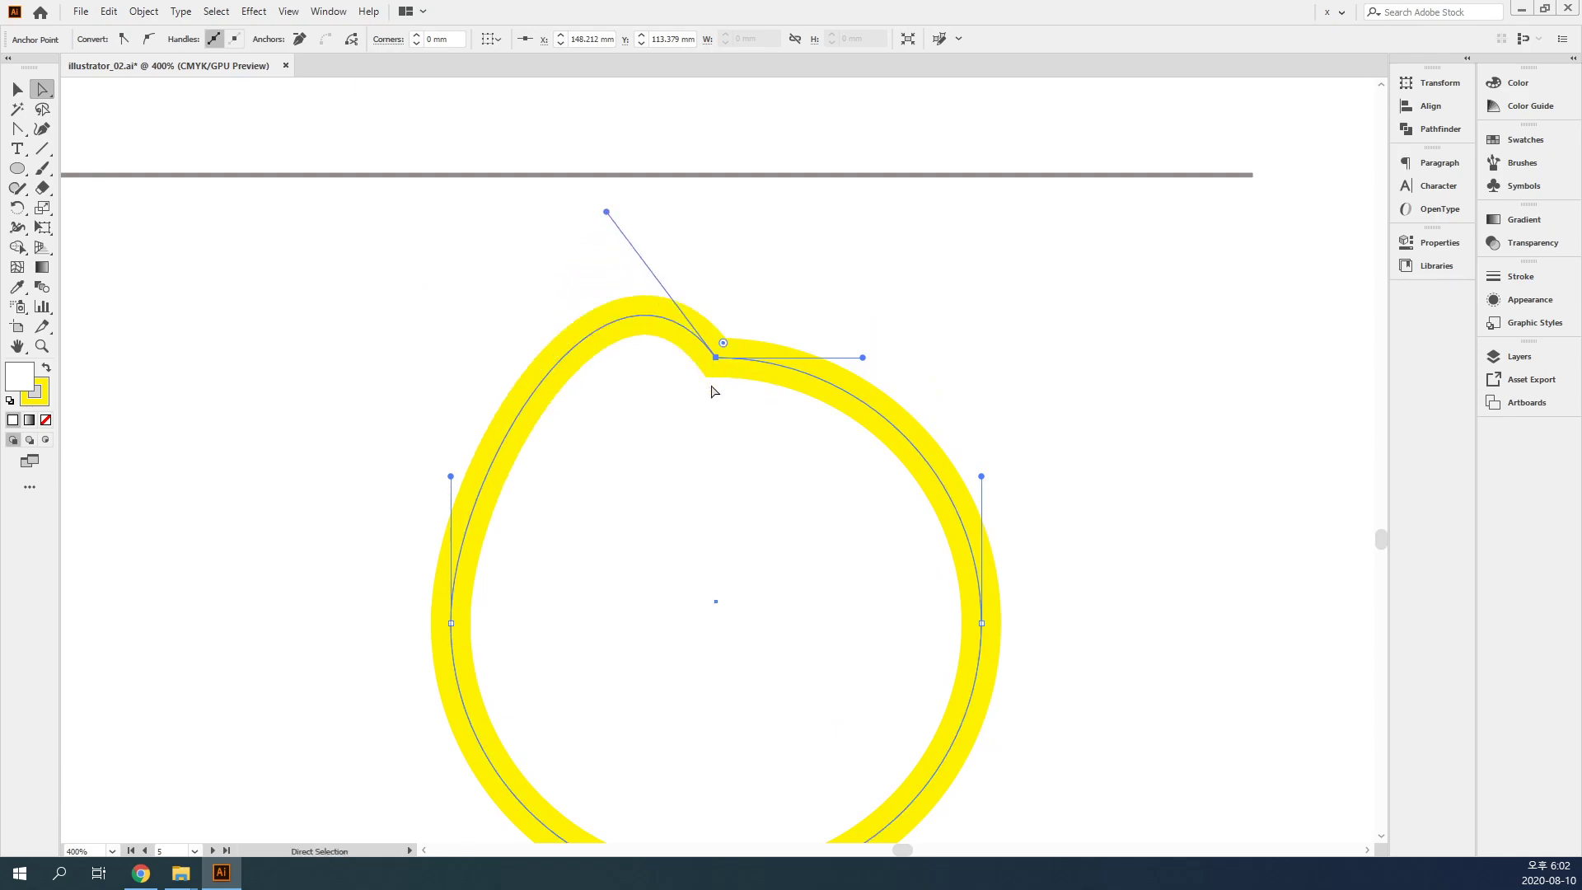
mouse_move(862, 357)
left_mouse_down()
mouse_move(880, 247)
mouse_move(852, 206)
left_mouse_up()
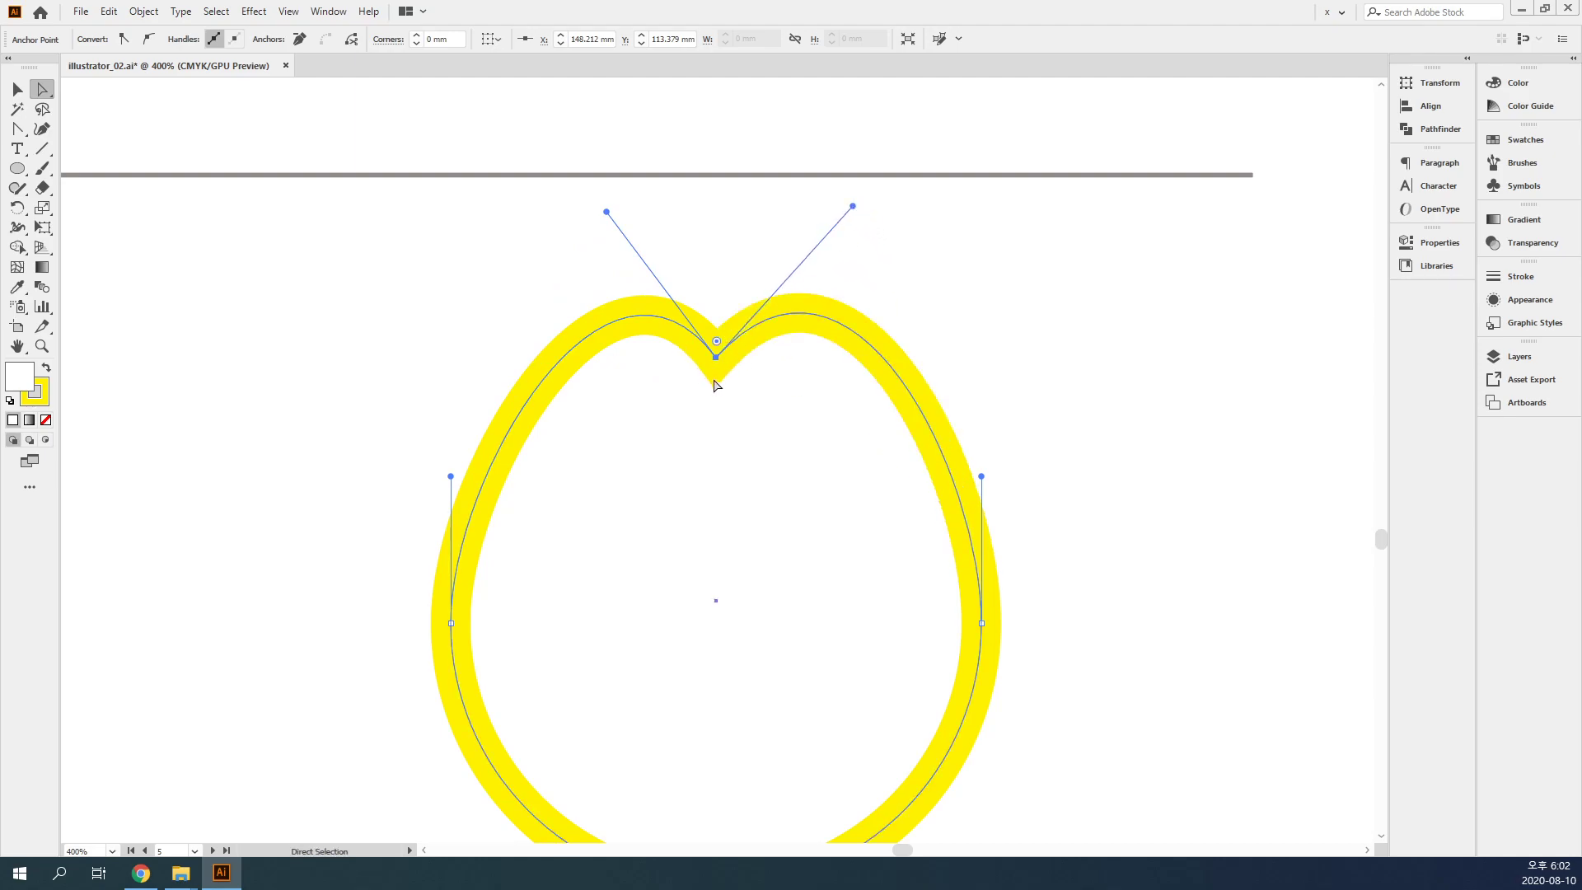
- Select the circle's bottom anchor, bend its two handles upward independently to form the heart's pointed tip, and deselect the path
left_click_drag(328, 498, 1034, 383)
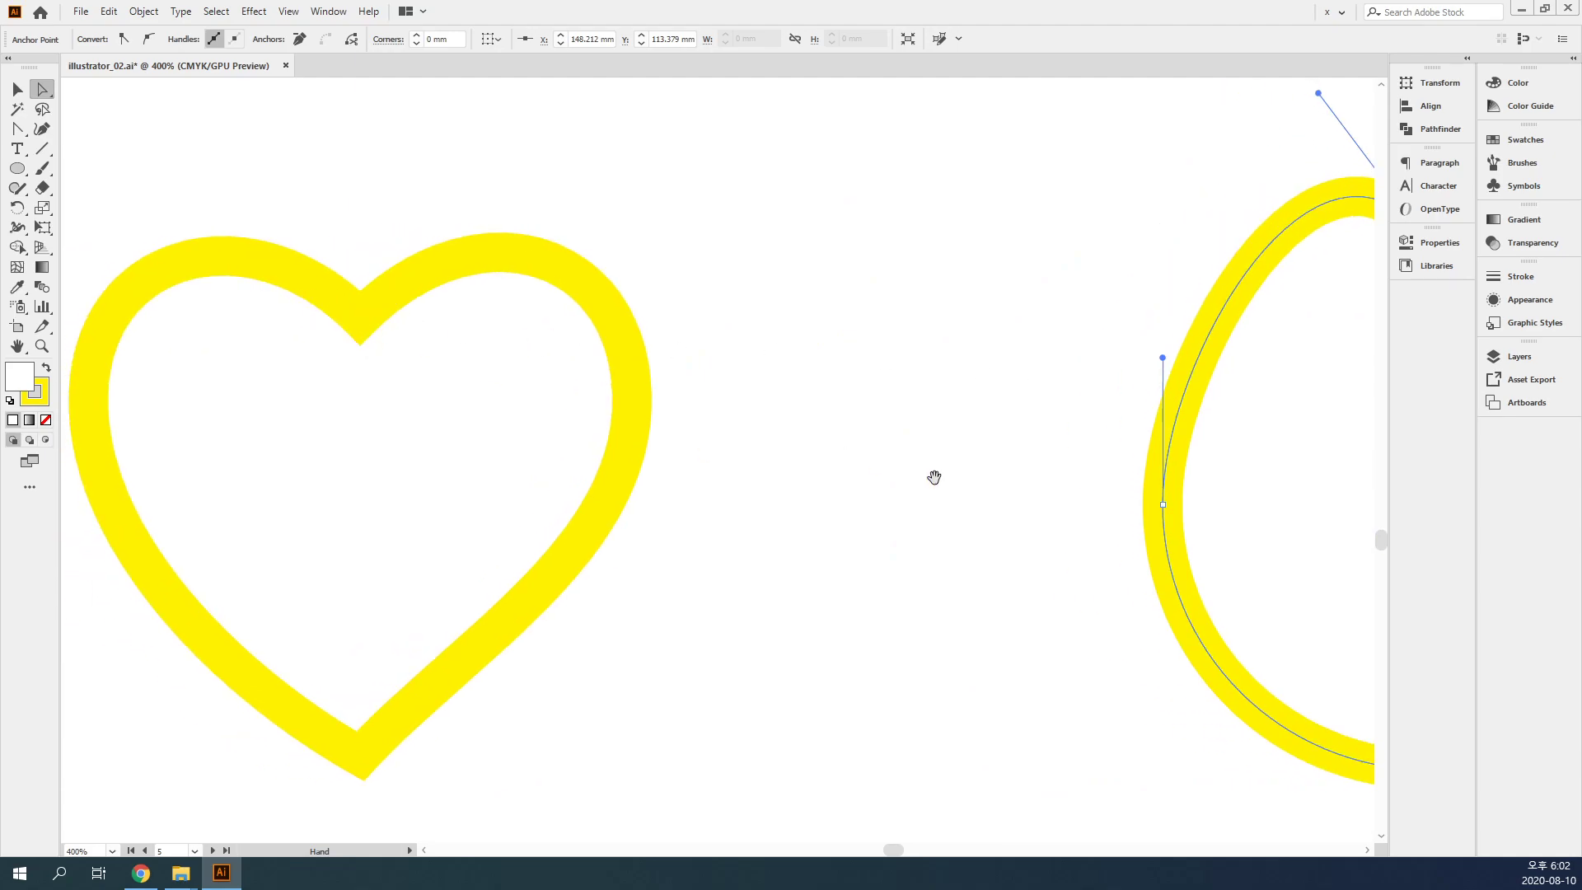
left_click_drag(935, 482, 349, 494)
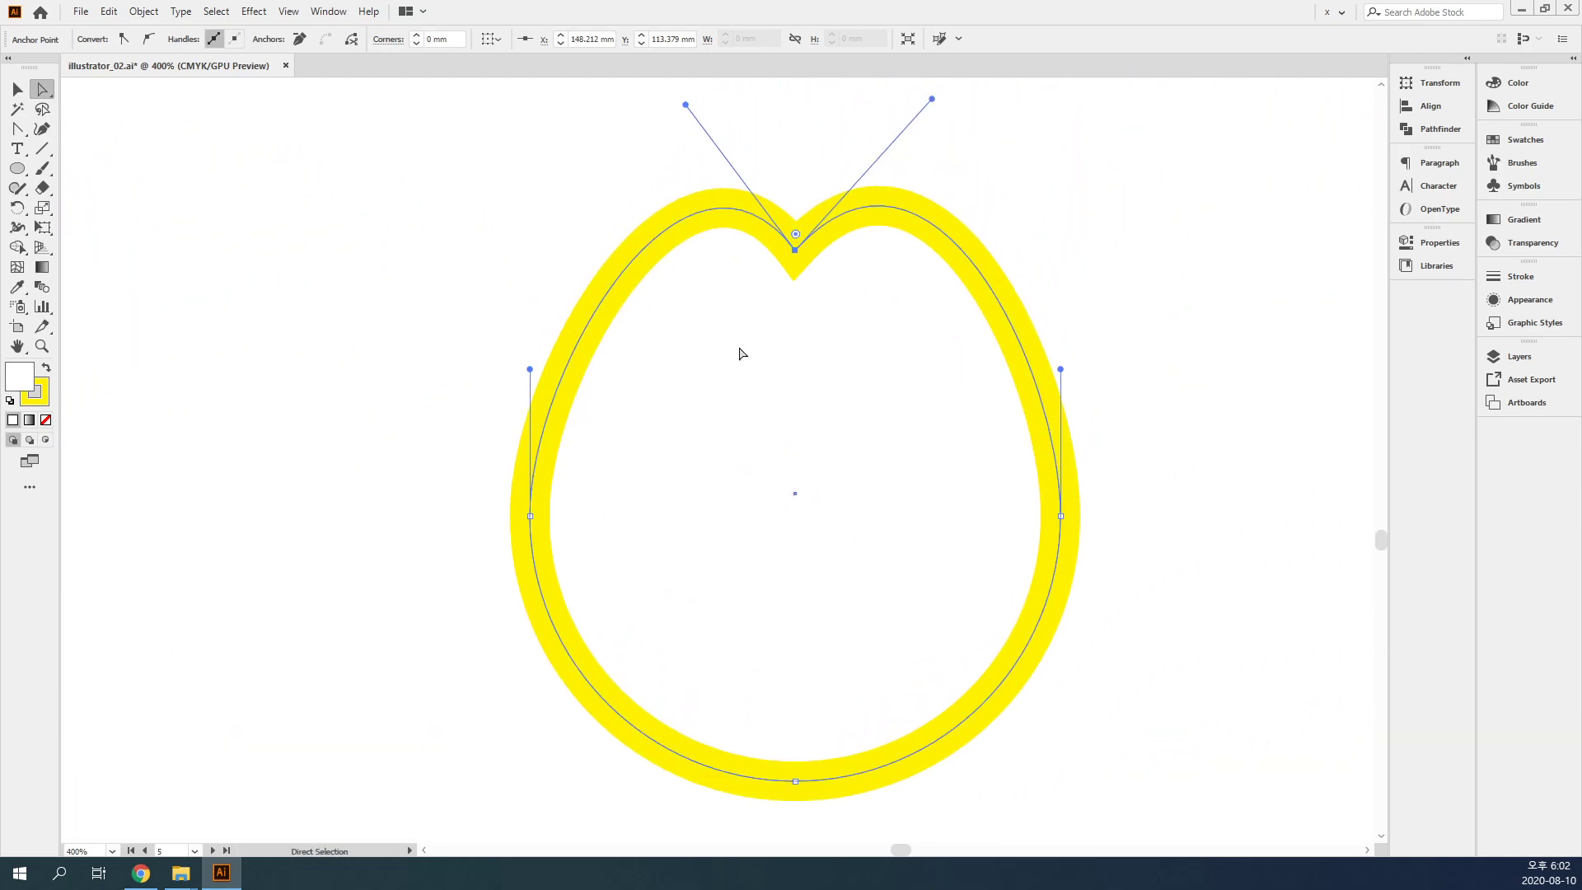
key("space")
left_click_drag(399, 547, 763, 318)
left_click_drag(197, 463, 434, 392)
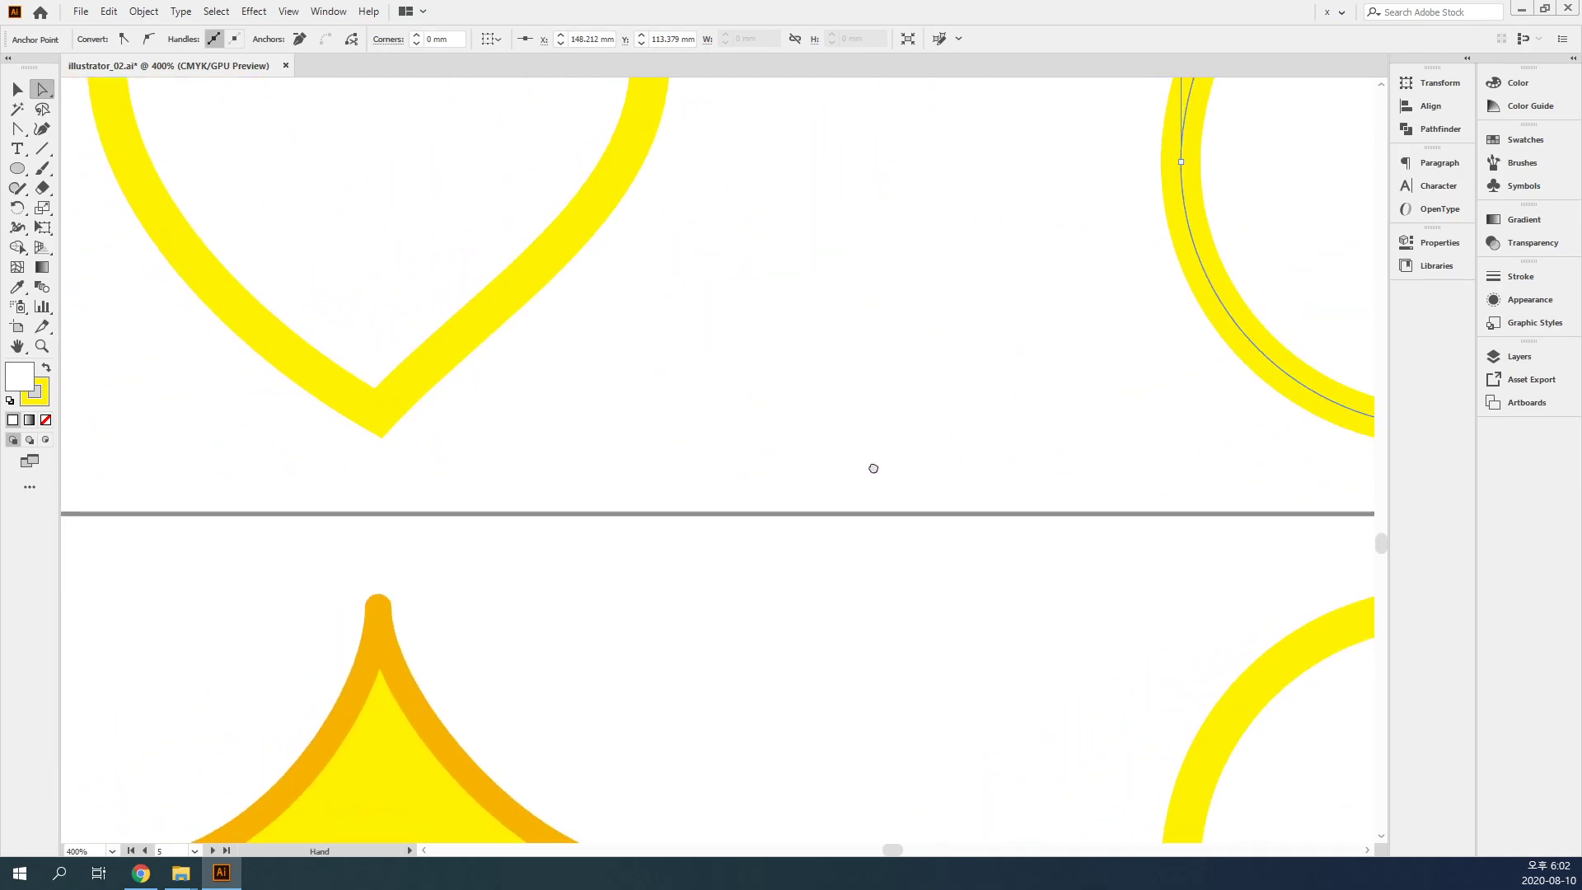
left_click_drag(872, 462, 230, 511)
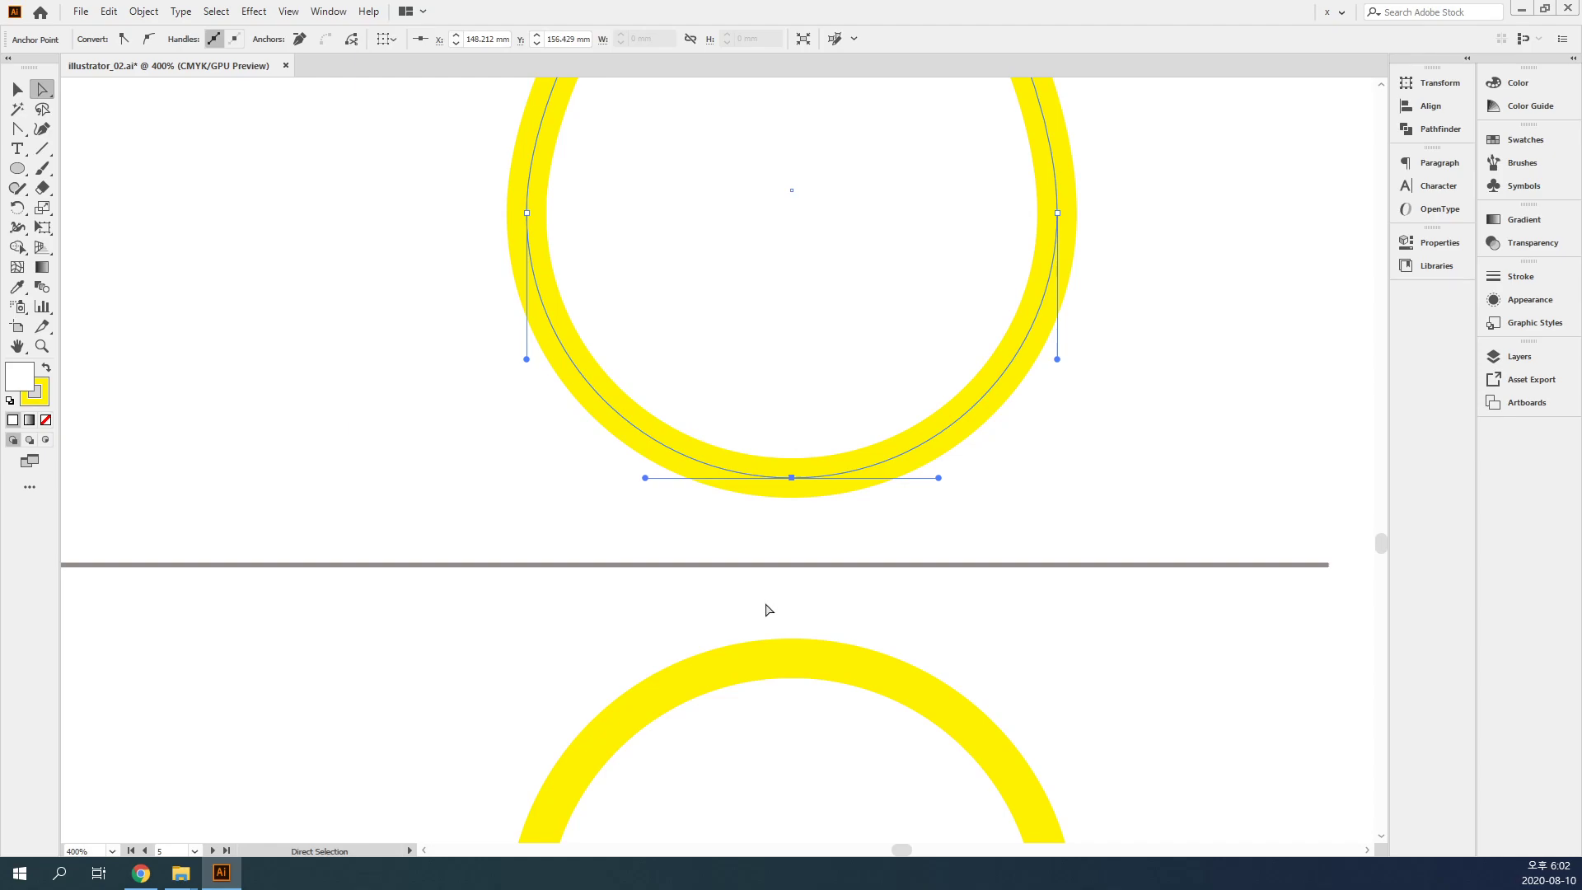
key("alt")
left_click_drag(643, 479, 641, 392)
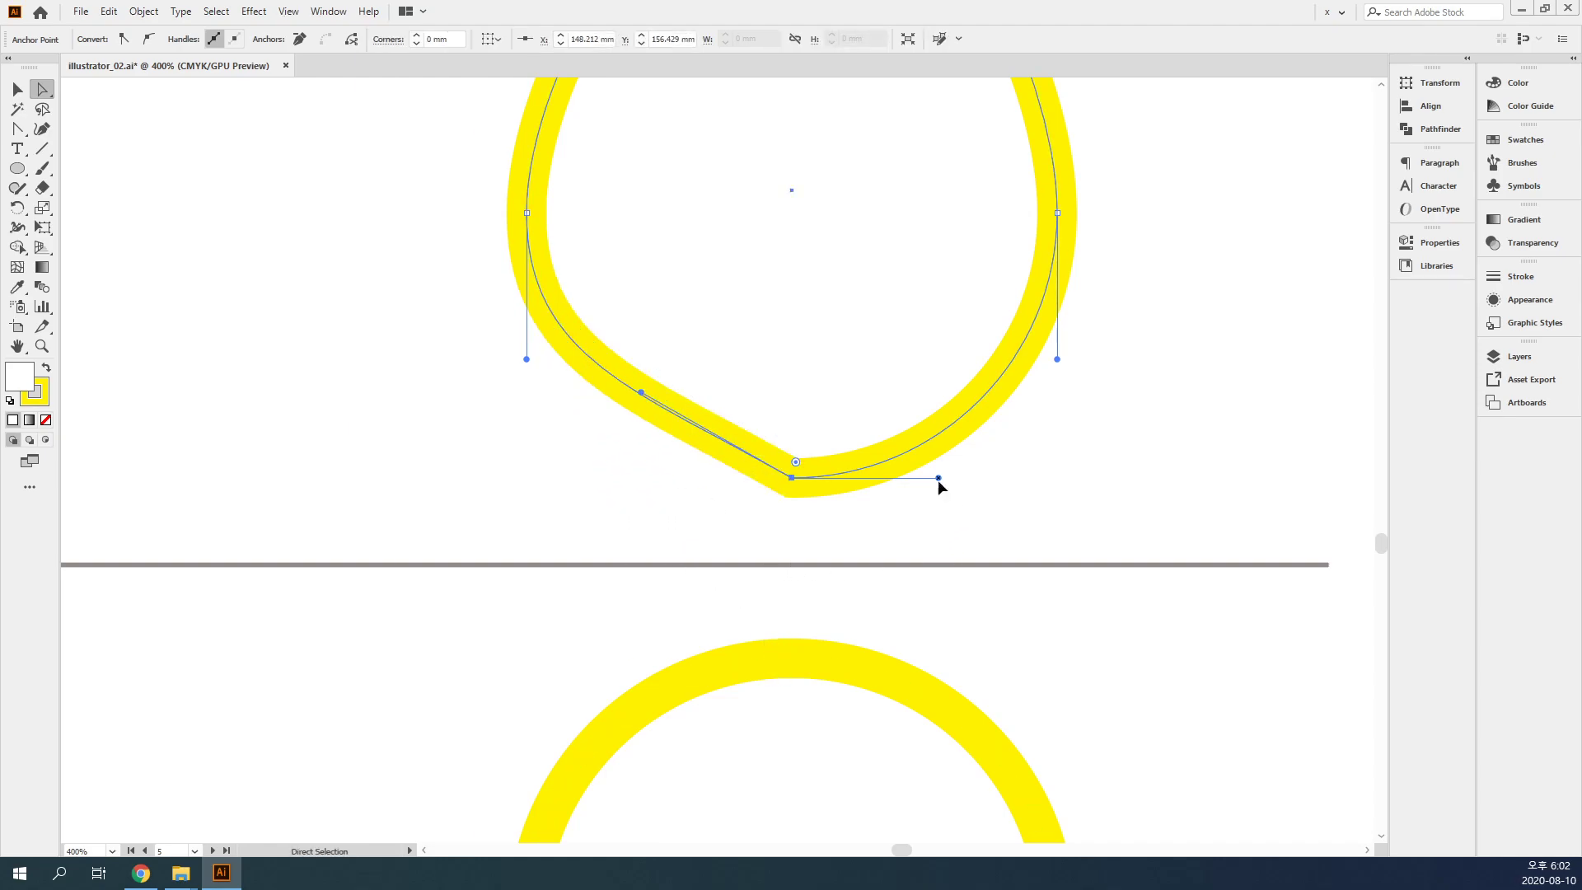
left_click_drag(938, 480, 940, 360)
left_click(1063, 606)
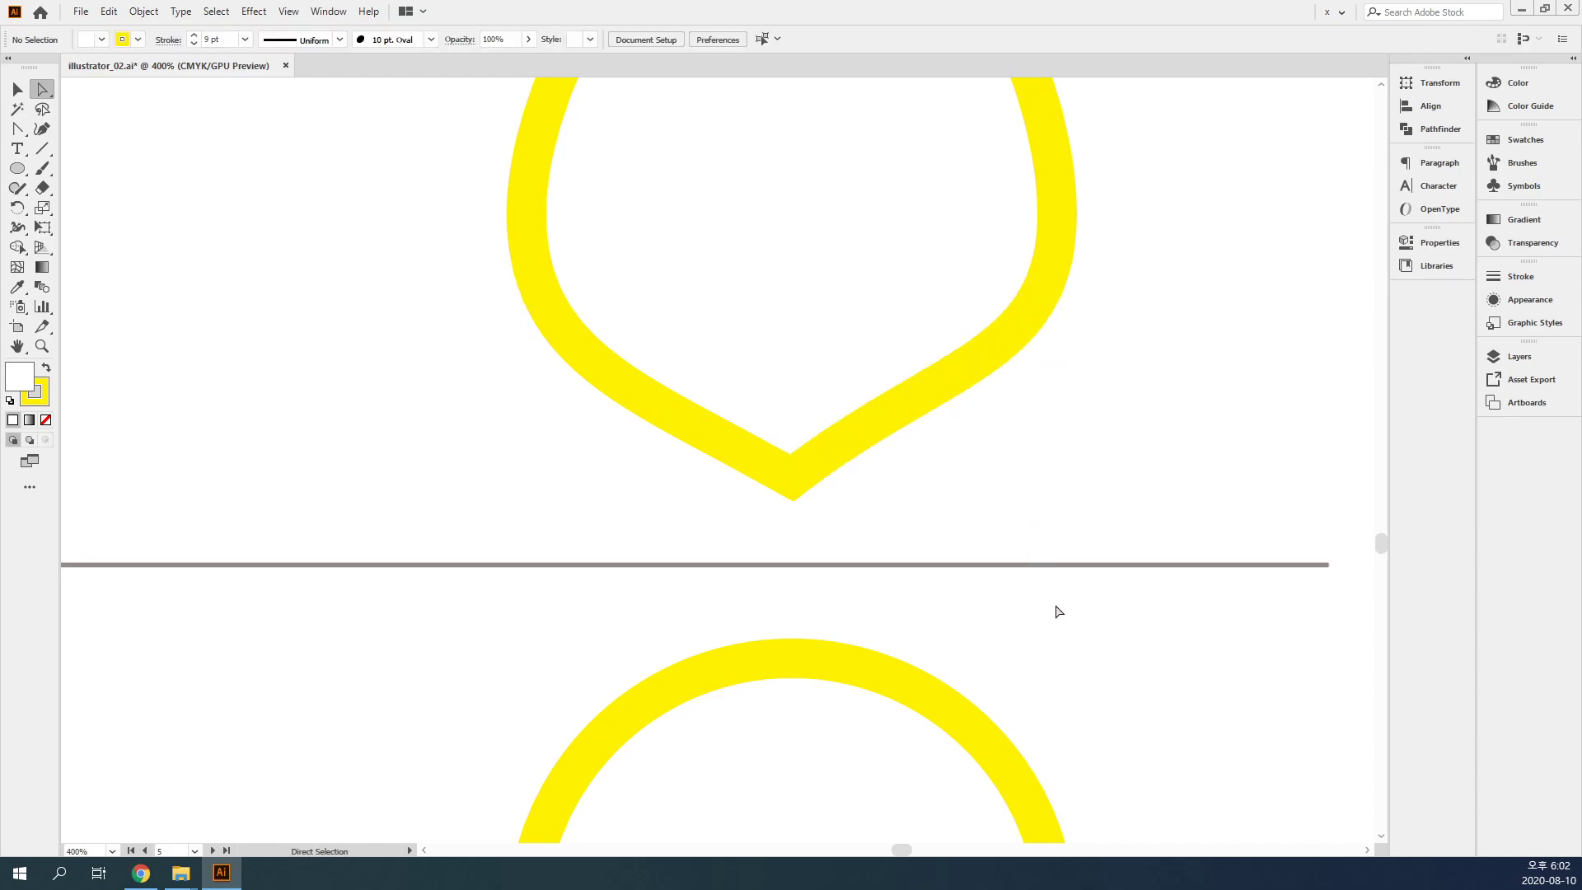
- Select the left and right side anchors of the reshaped circle together with a selection marquee
key("ctrl+minus")
key("ctrl+minus")
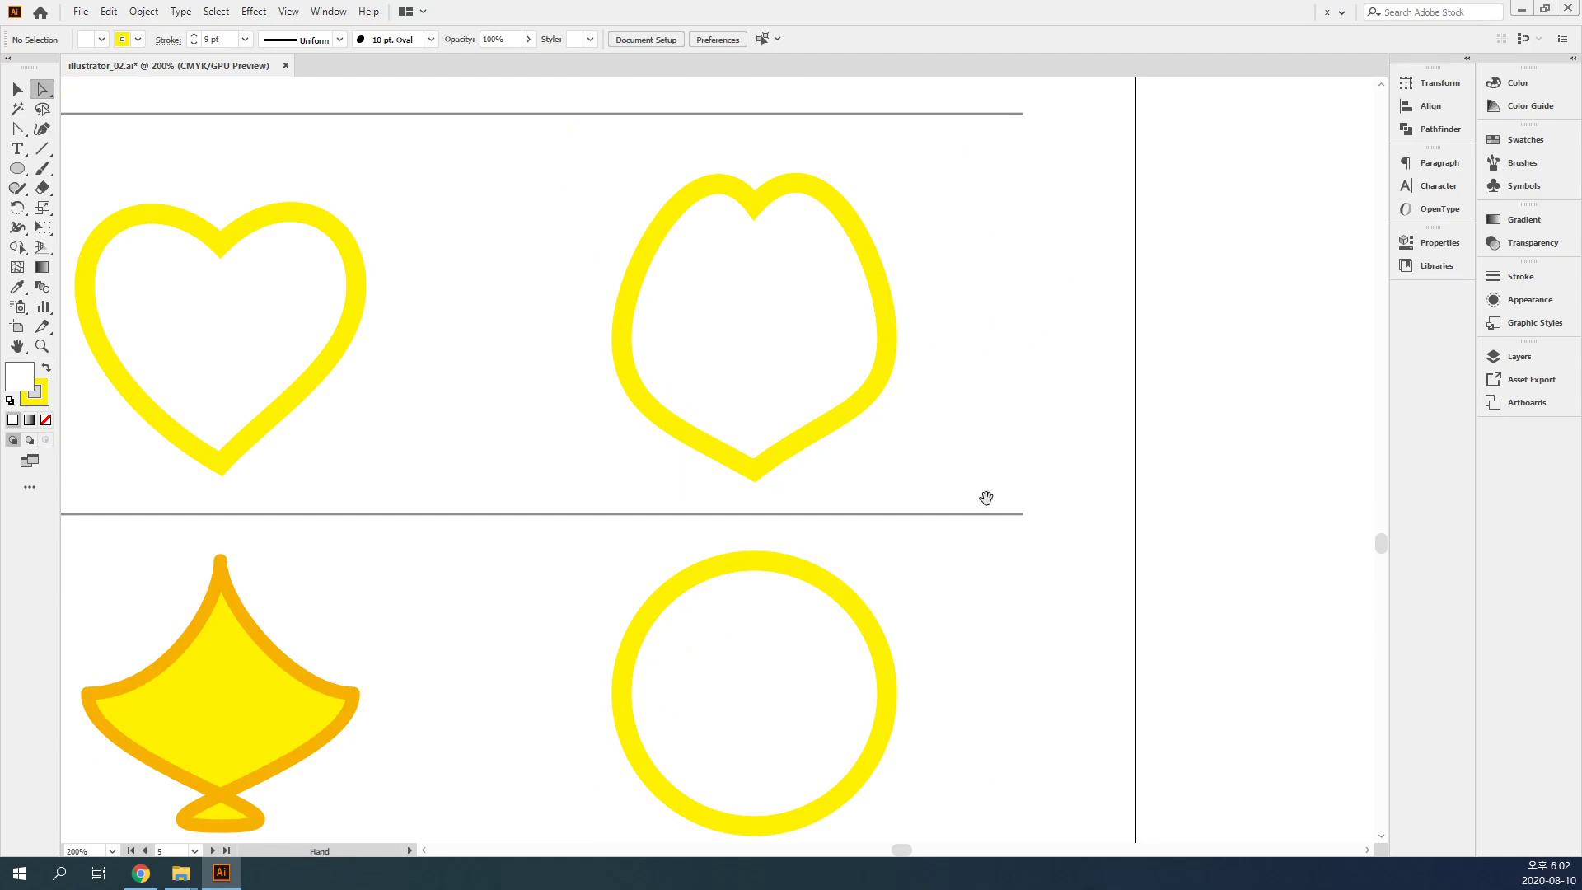
left_click_drag(987, 498, 1117, 534)
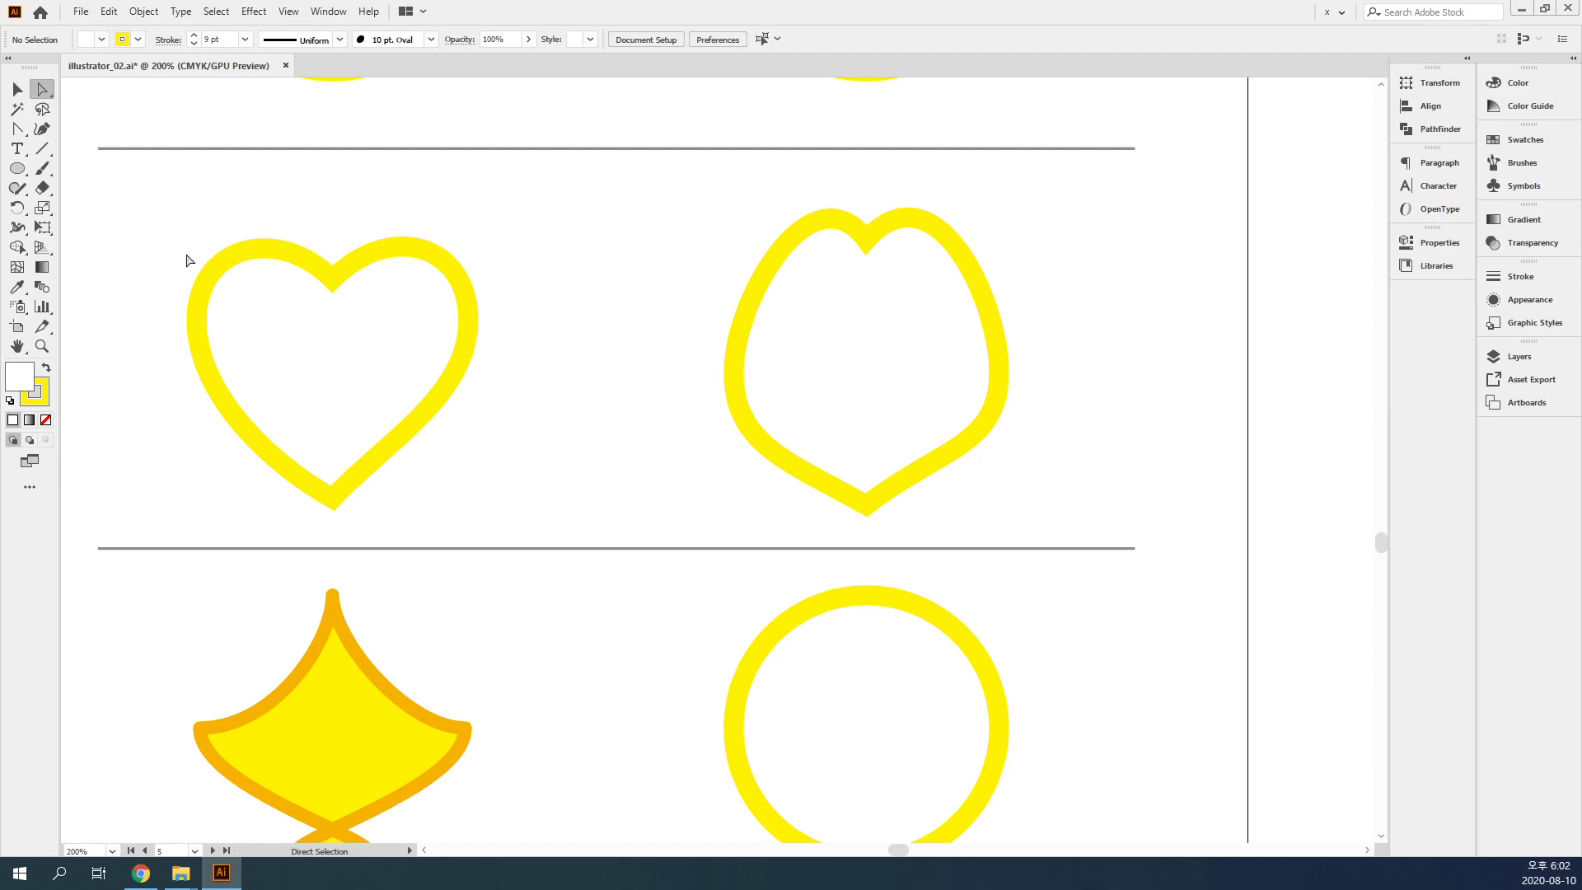
left_click_drag(782, 379, 708, 366)
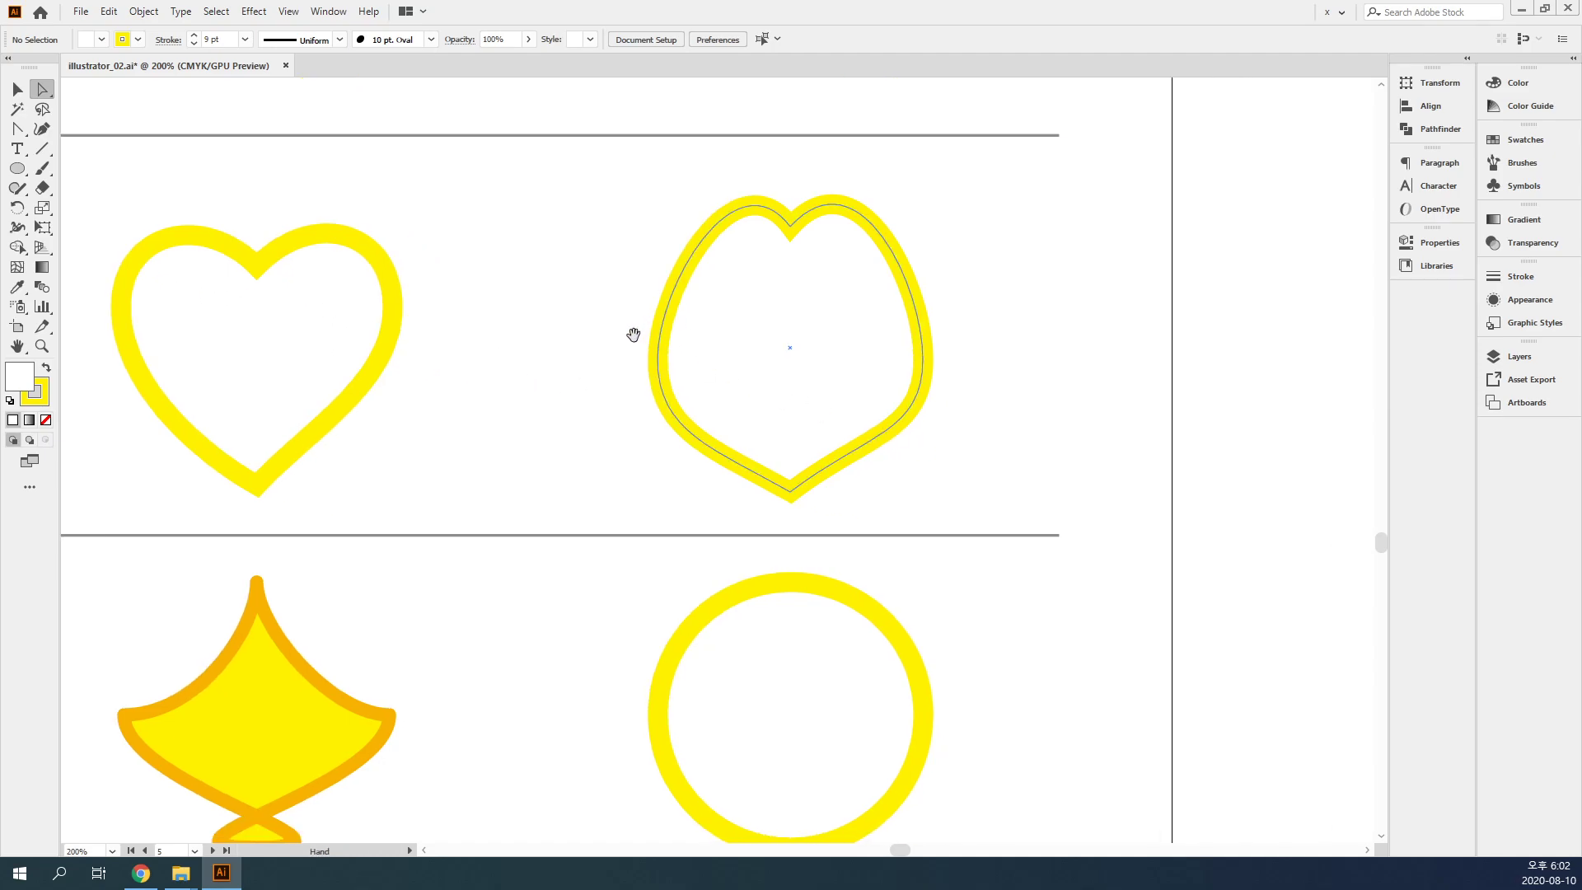
left_click_drag(569, 279, 1075, 482)
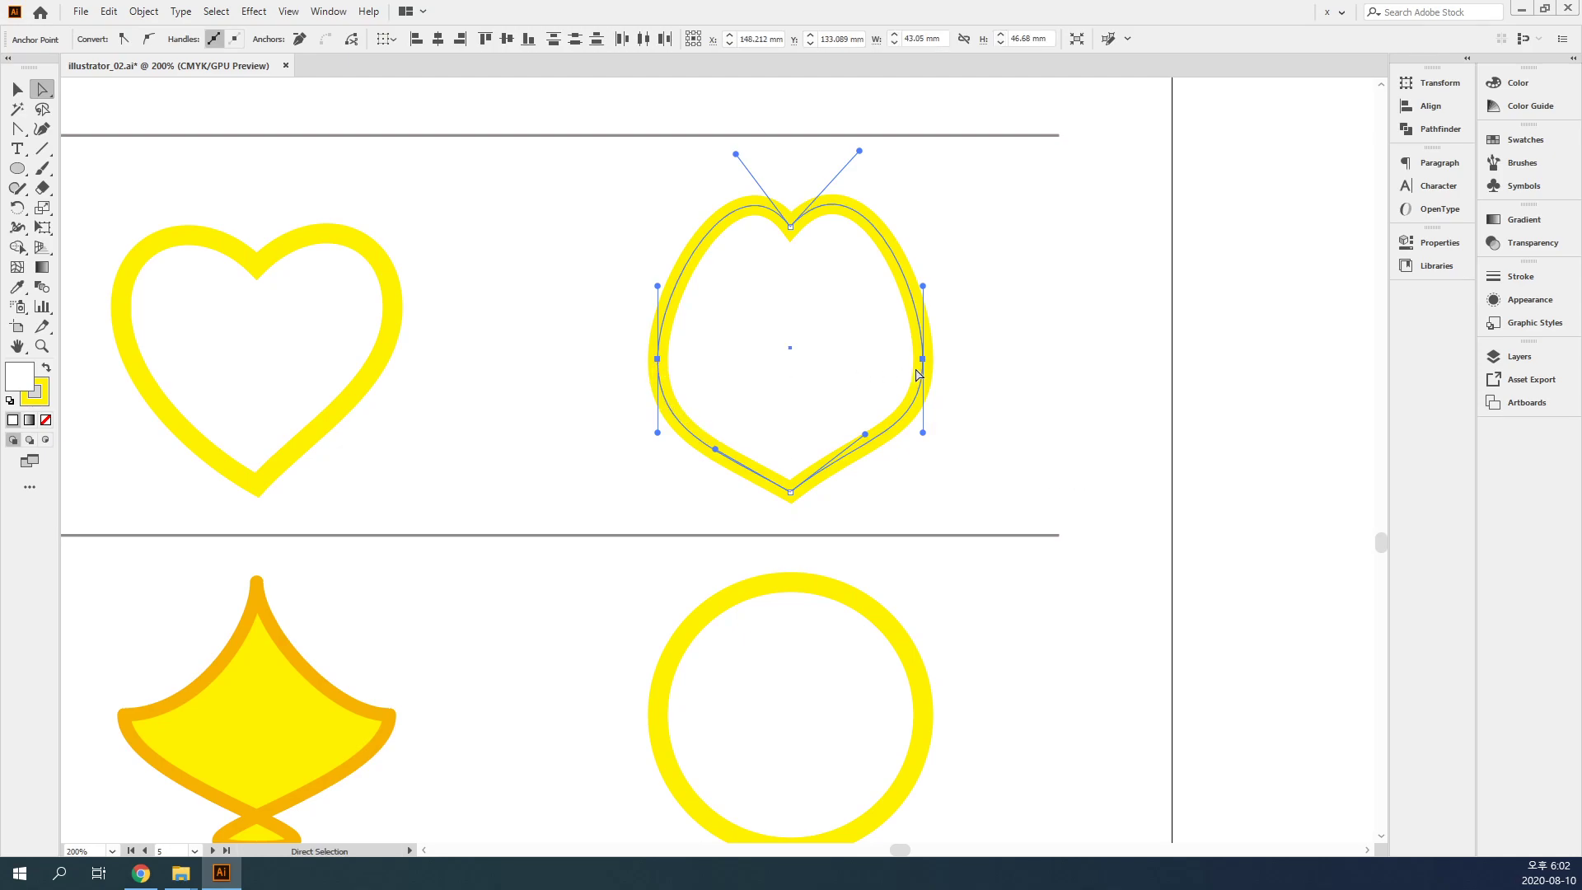
key("ctrl+equal")
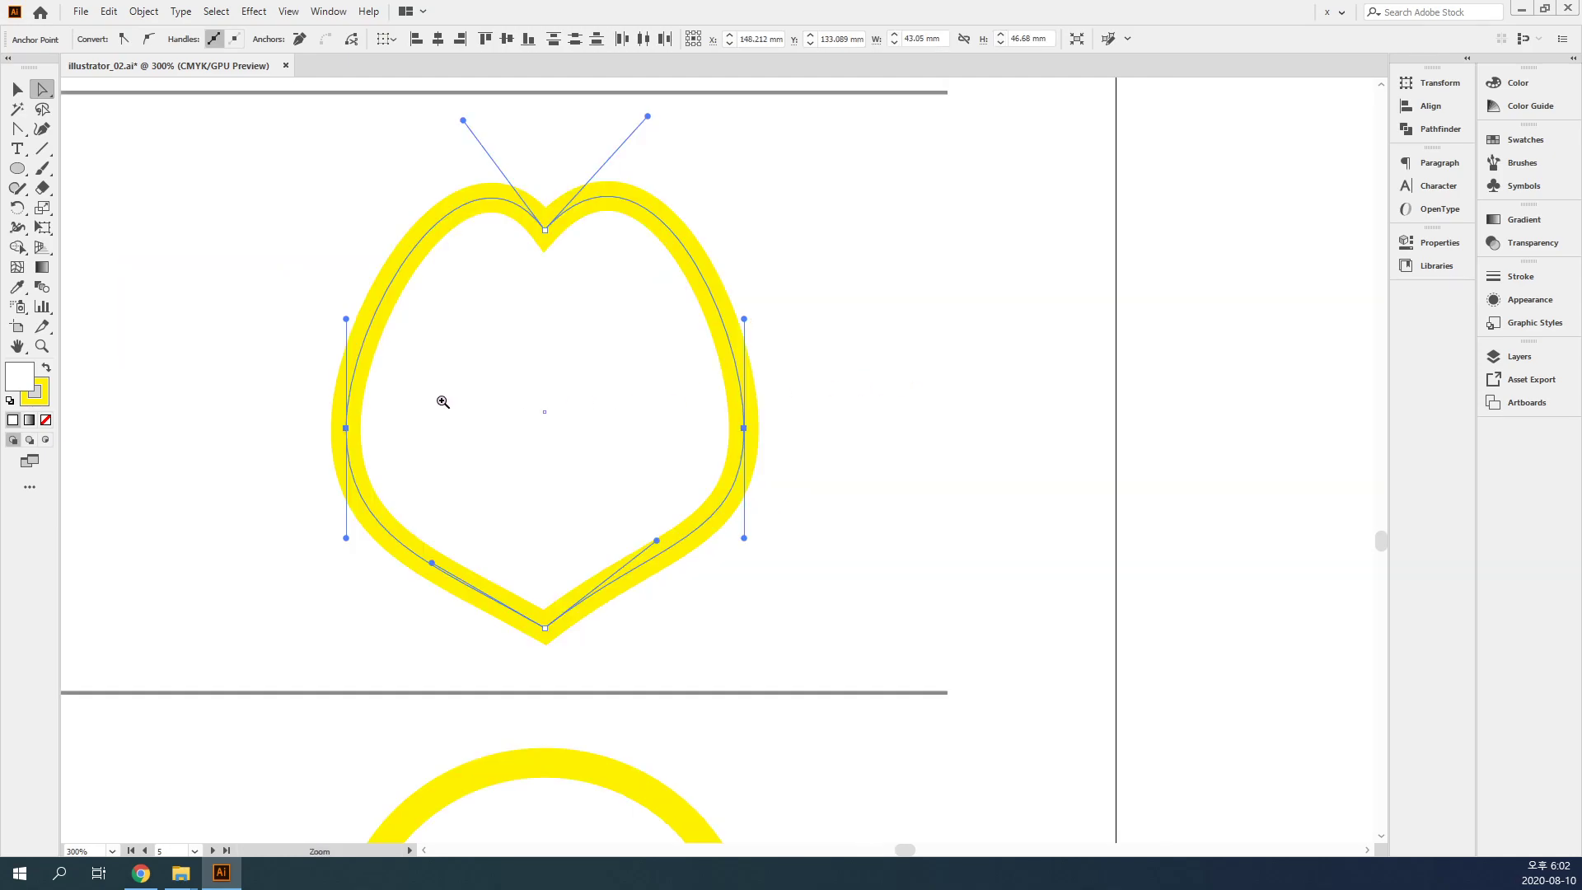
left_click_drag(683, 414, 938, 430)
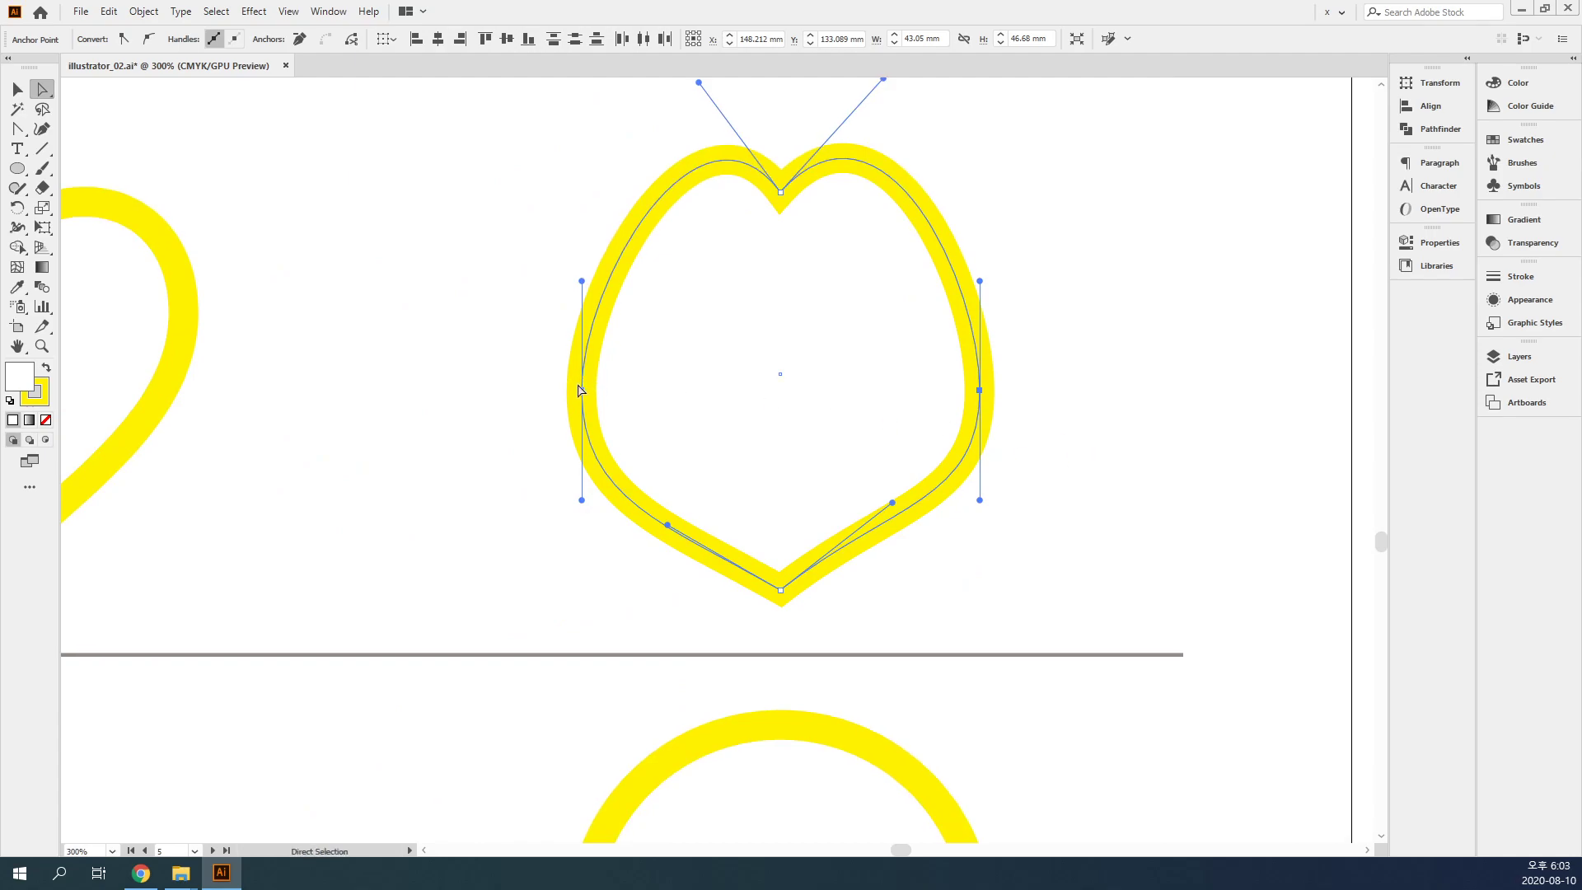
left_click_drag(582, 281, 500, 265)
key("ctrl+z")
- Select the left side anchor, add the right one to the selection, and move both straight up to raise the heart's shoulders
left_click_drag(548, 391, 594, 417)
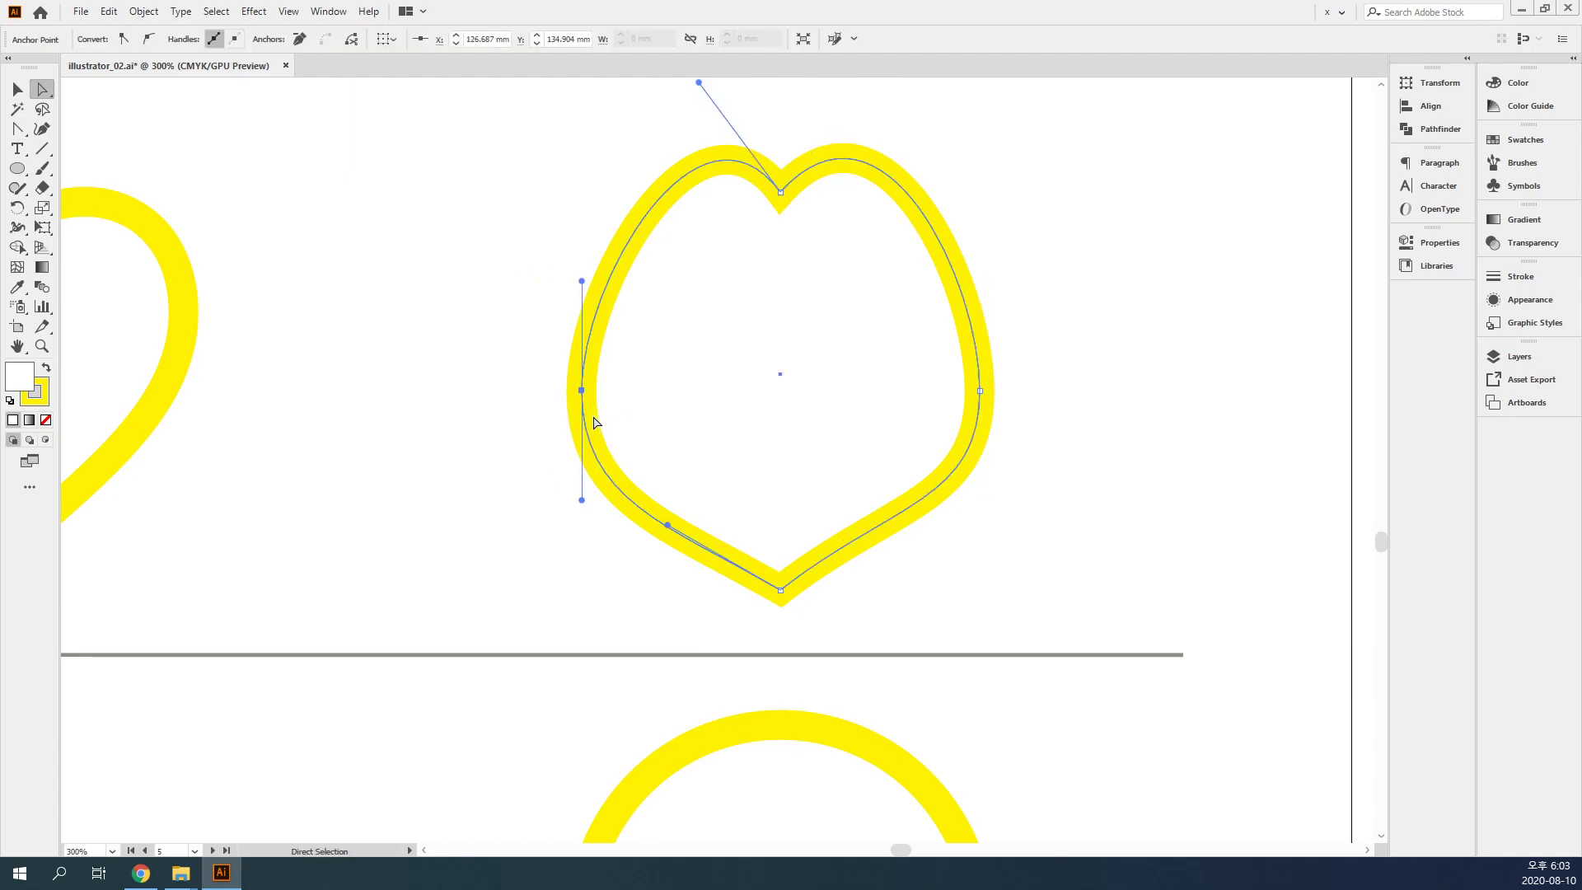
left_click(979, 391, "shift")
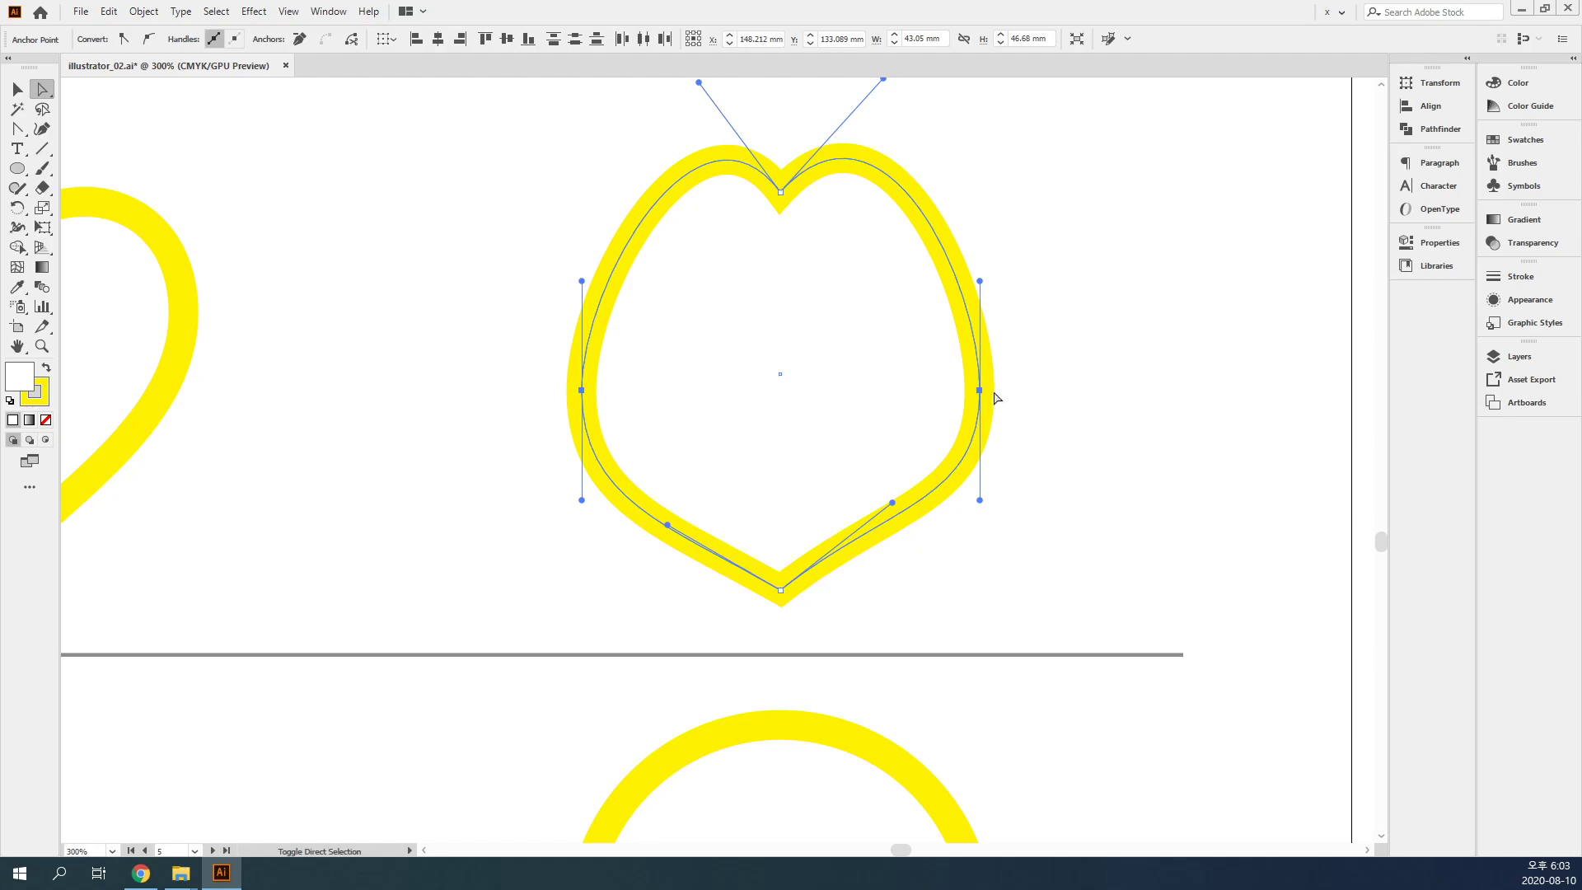
scroll(998, 398, "up", 2)
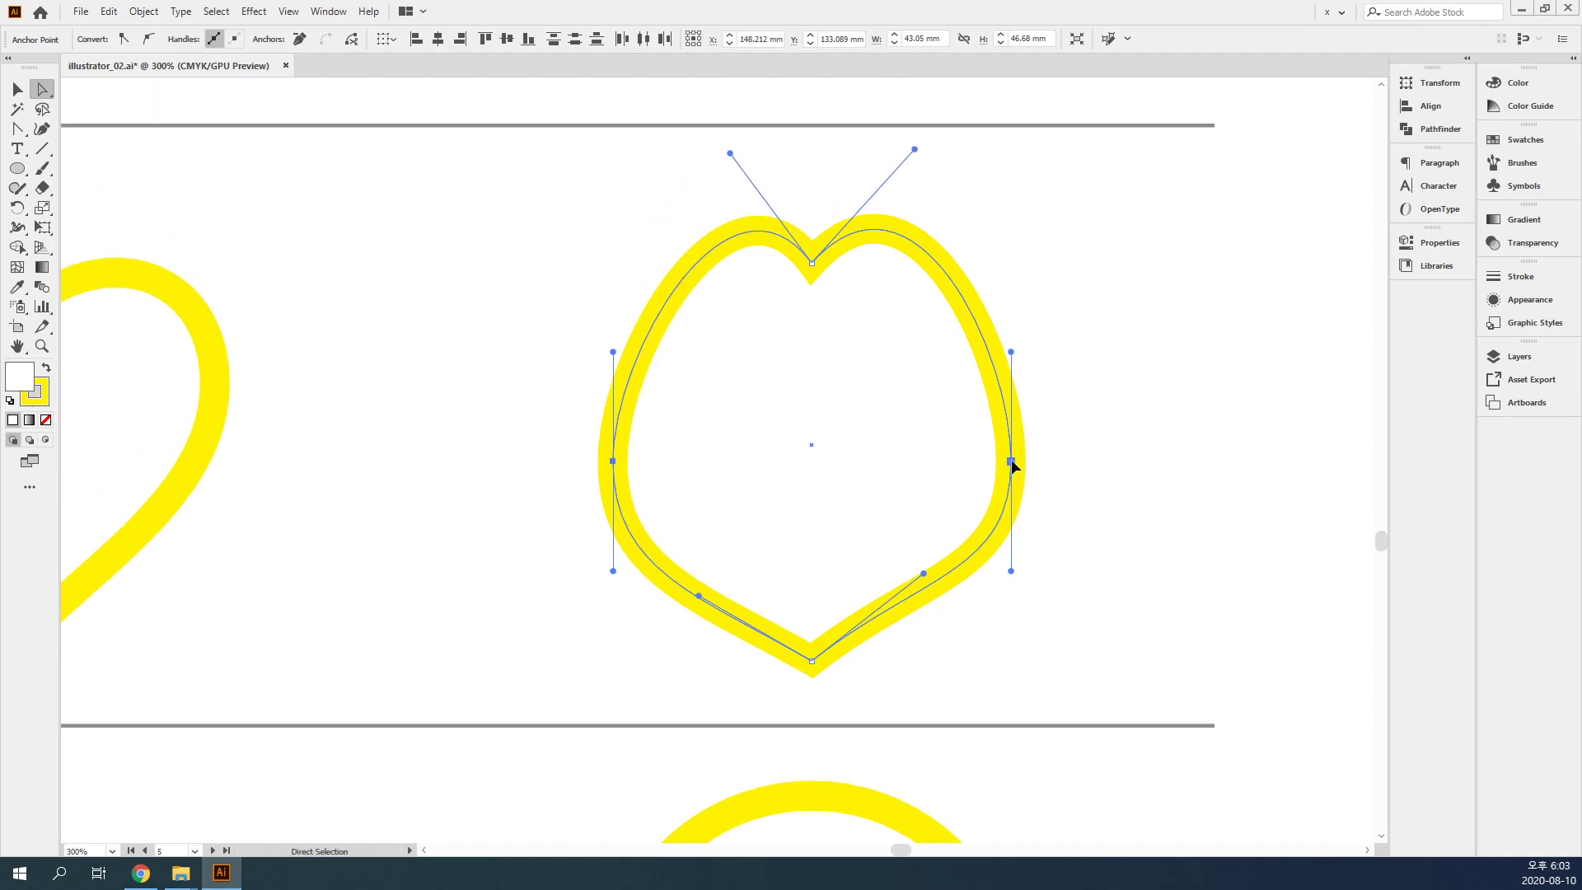
left_click_drag(1011, 458, 1020, 368)
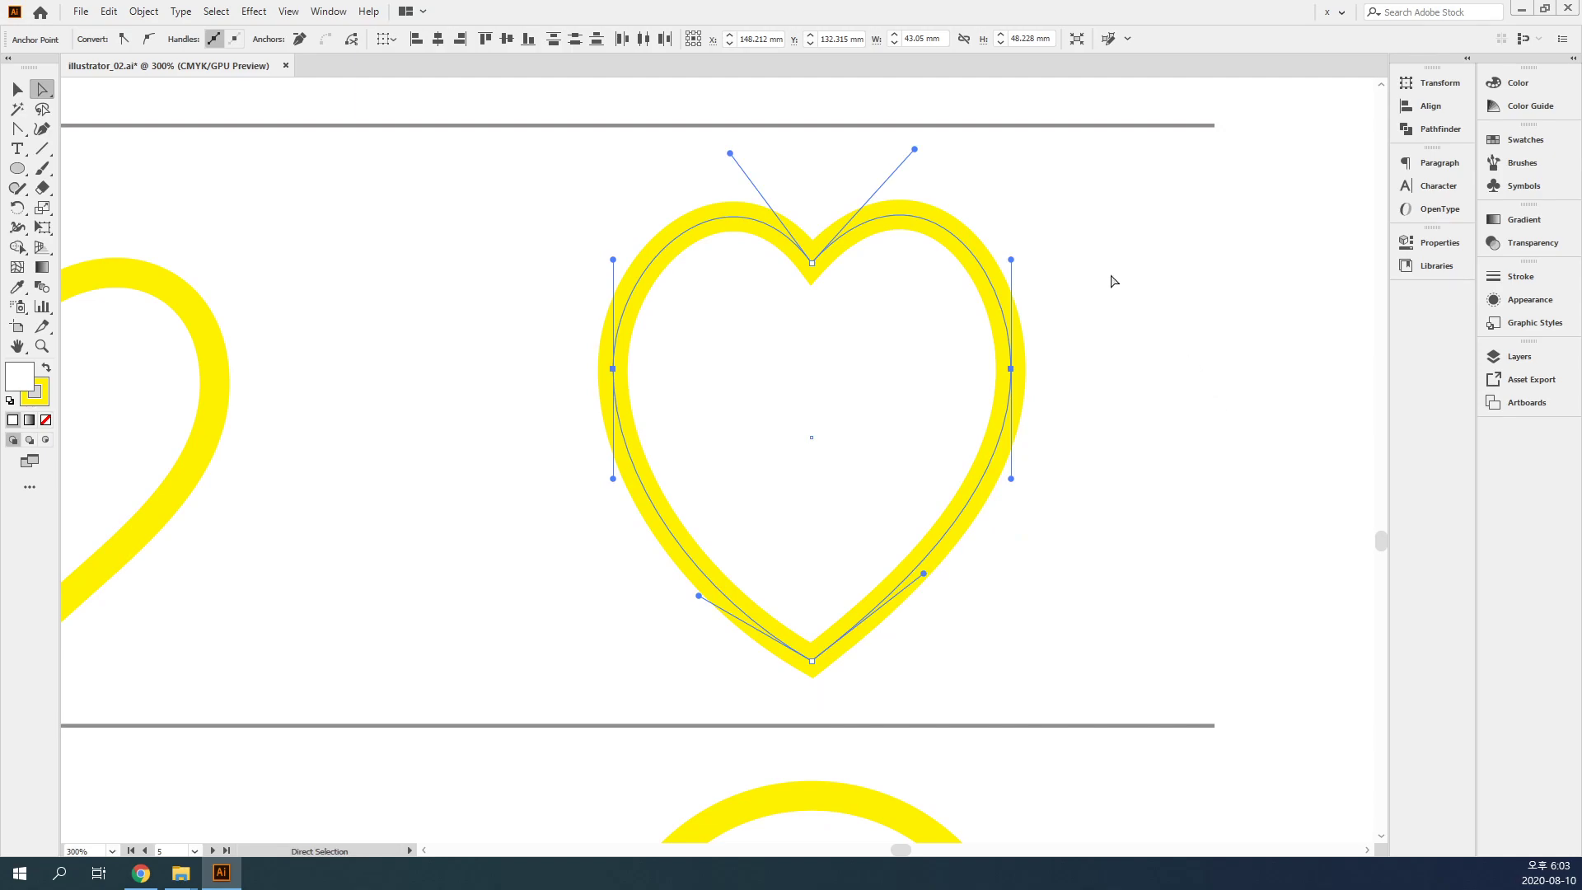
- Select the heart's notch anchor, swing its two handles outward and lower to broaden both lobes, and deselect the path
left_click(1160, 233)
left_click(814, 262)
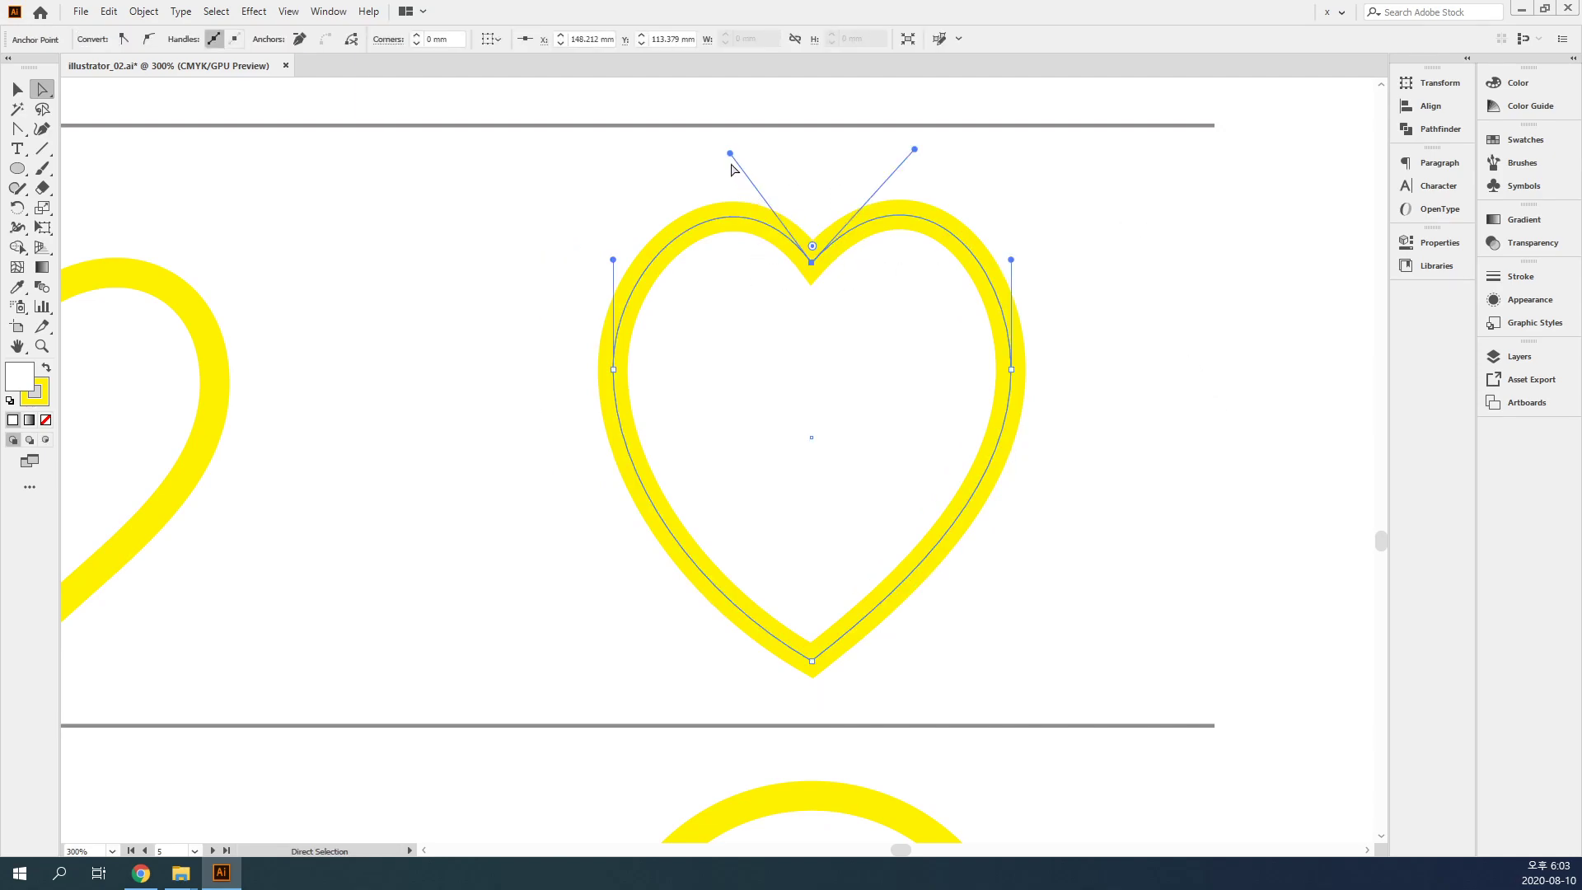
left_click_drag(731, 153, 694, 173)
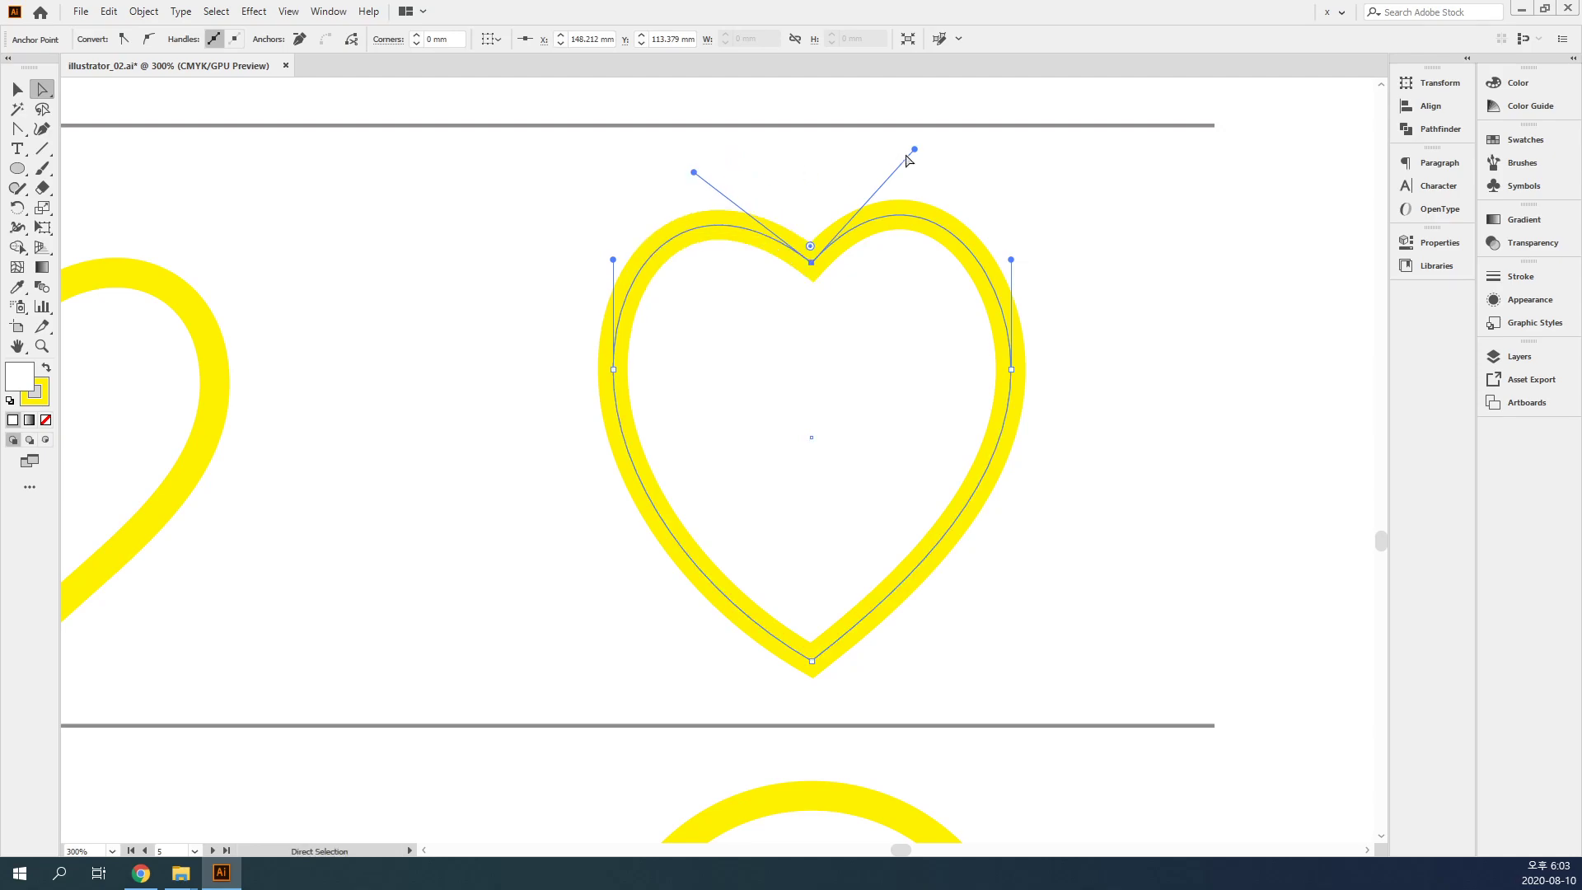
left_click_drag(915, 149, 953, 159)
left_click(1096, 576)
- Select the heart's lower-right segment, pull its handle at the tip inward until it is nearly upright, and deselect
left_click(925, 582)
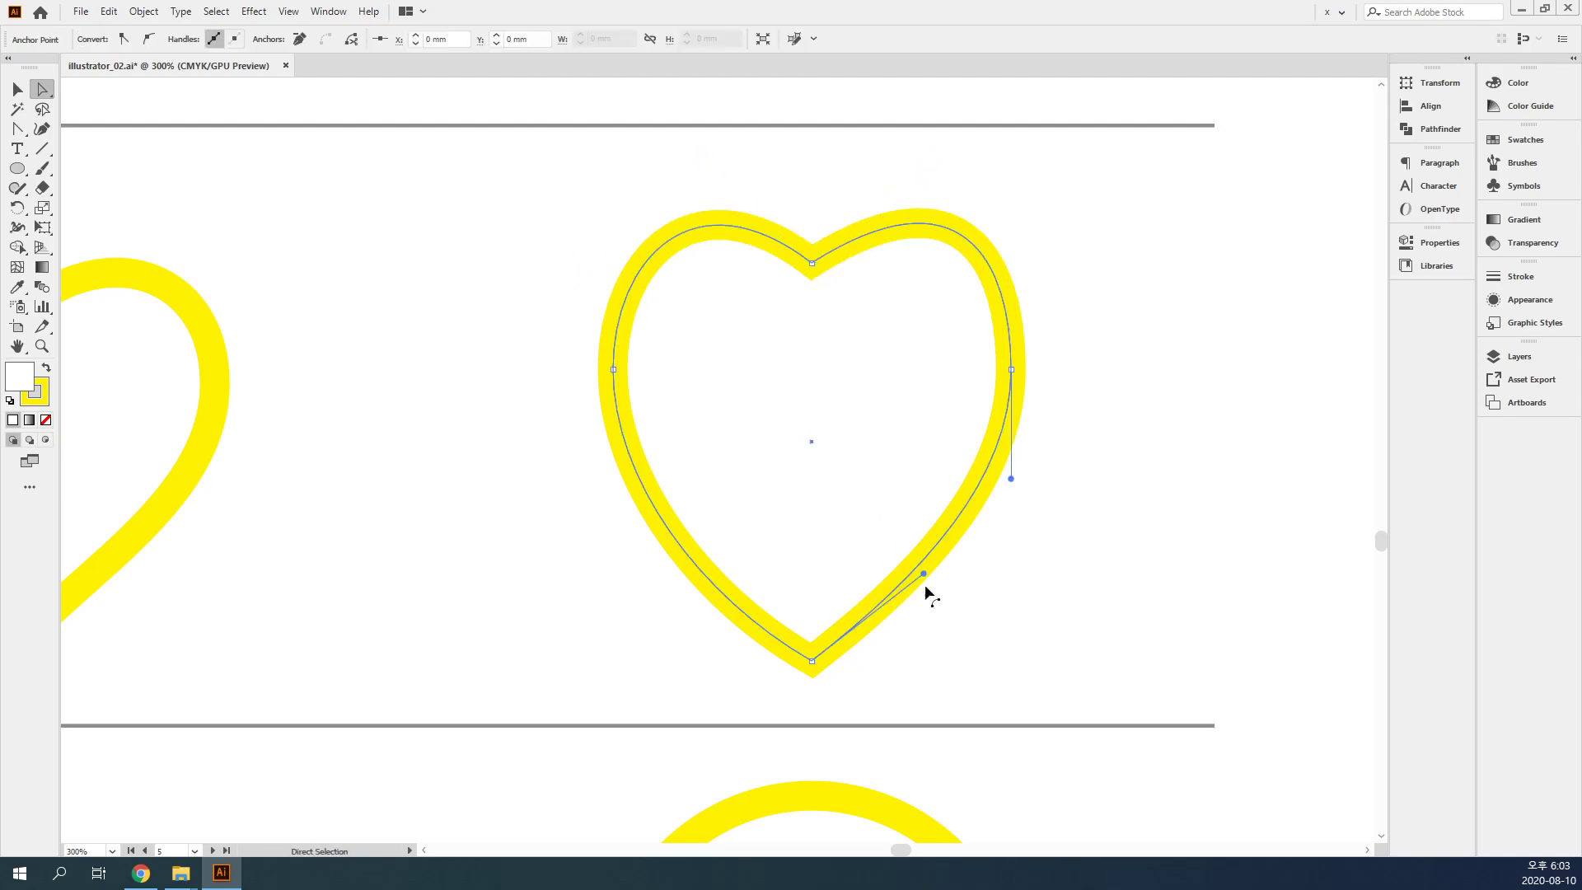
left_click_drag(923, 573, 823, 561)
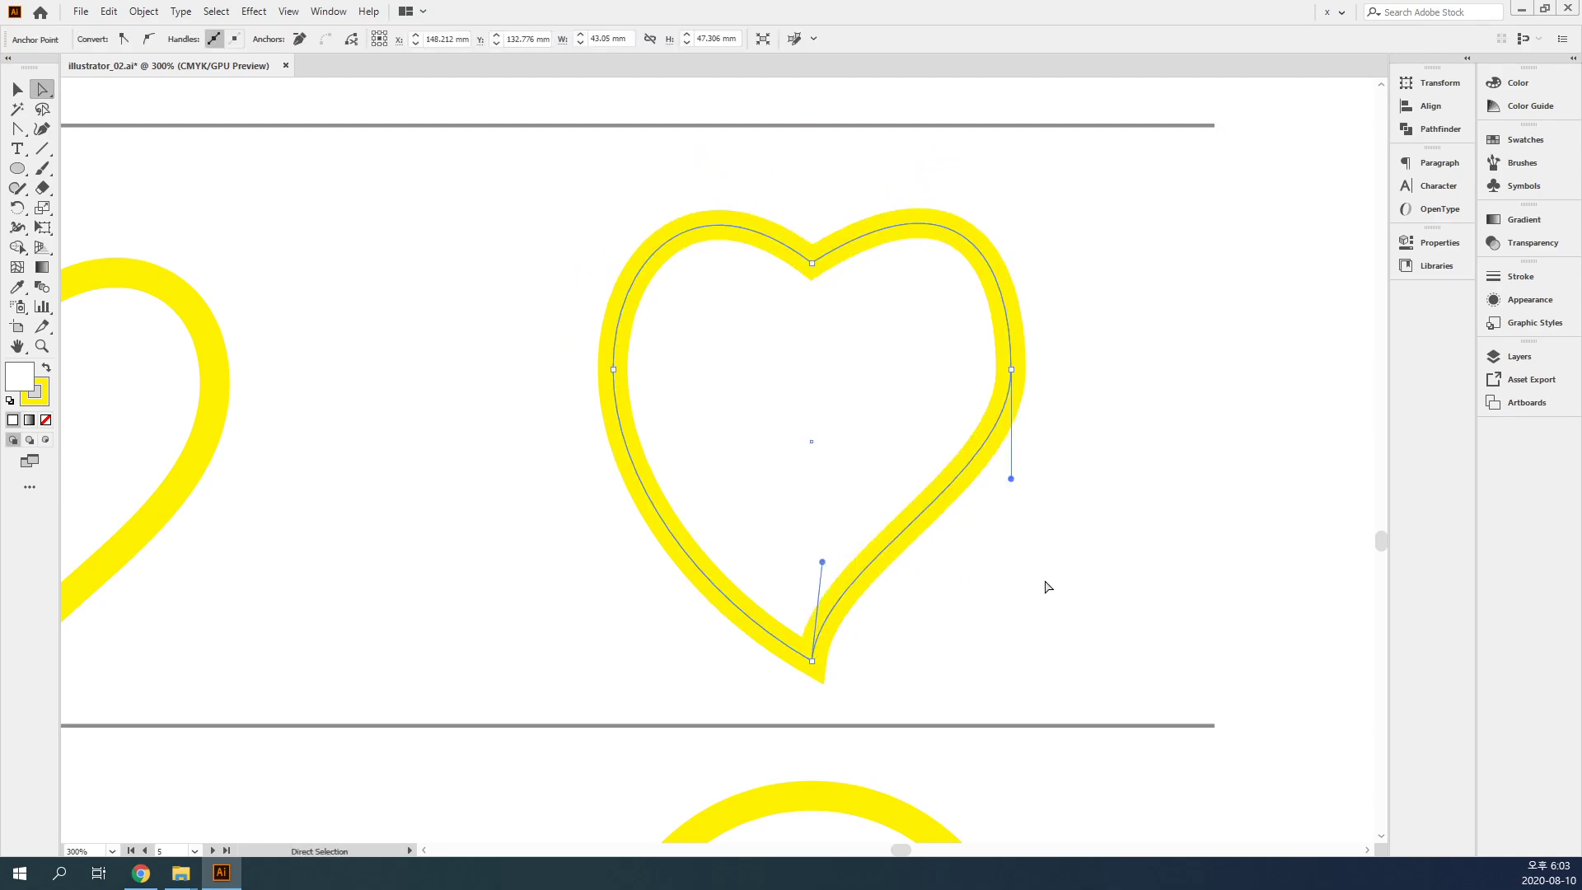
left_click(1055, 587)
- Inspect the handles on the heart's side anchors, then deselect it and compare its outline with the example heart
left_click(977, 408)
left_click_drag(548, 336, 657, 402)
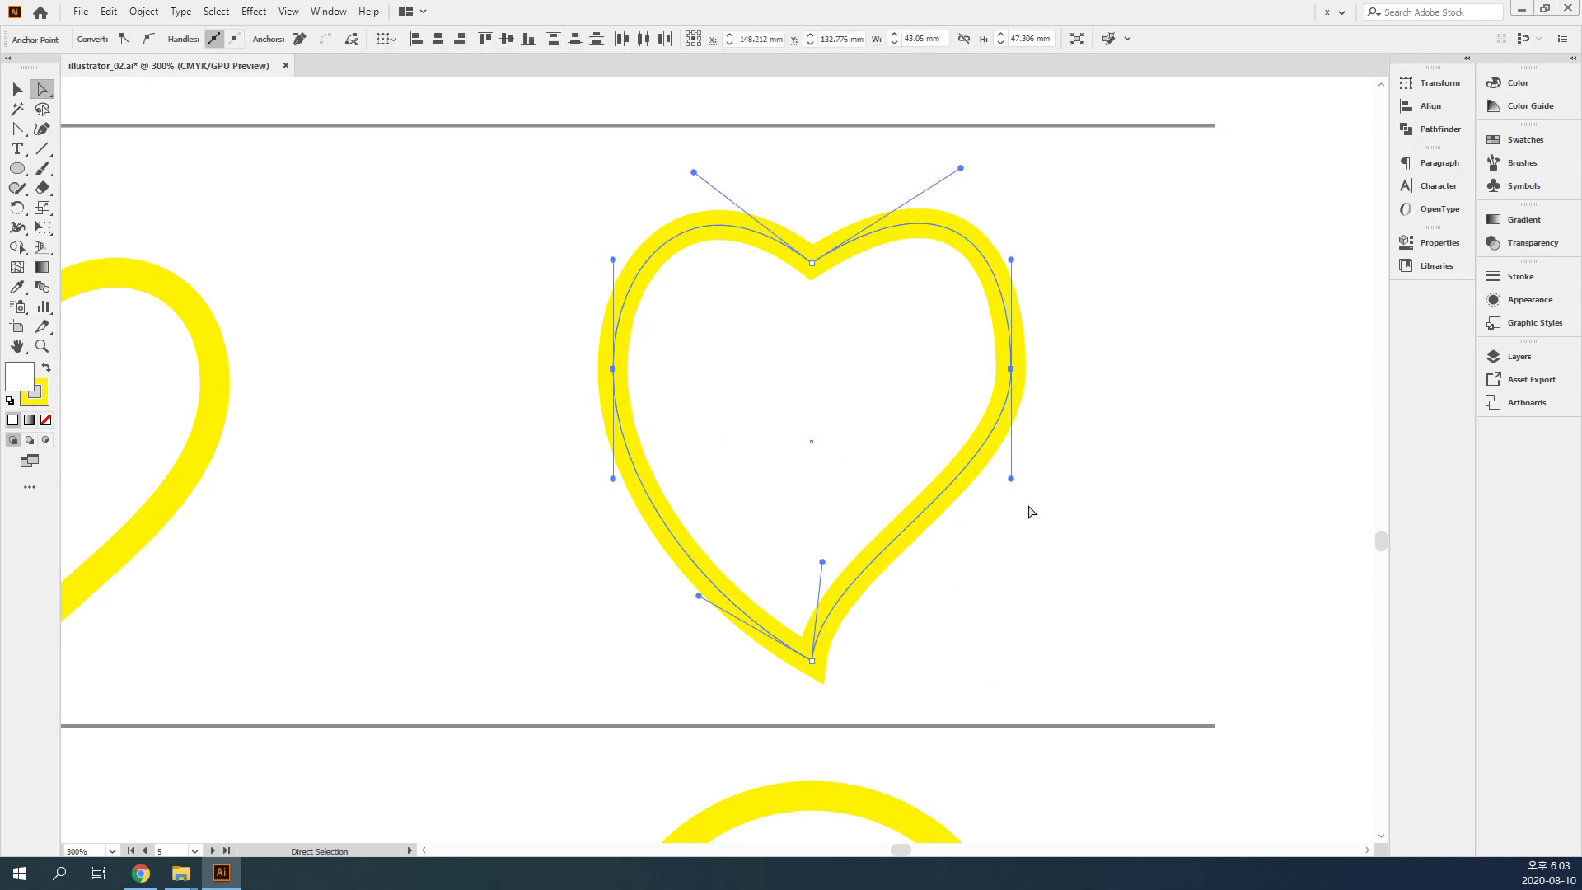
left_click(1135, 579)
key("ctrl+minus")
key("ctrl+minus")
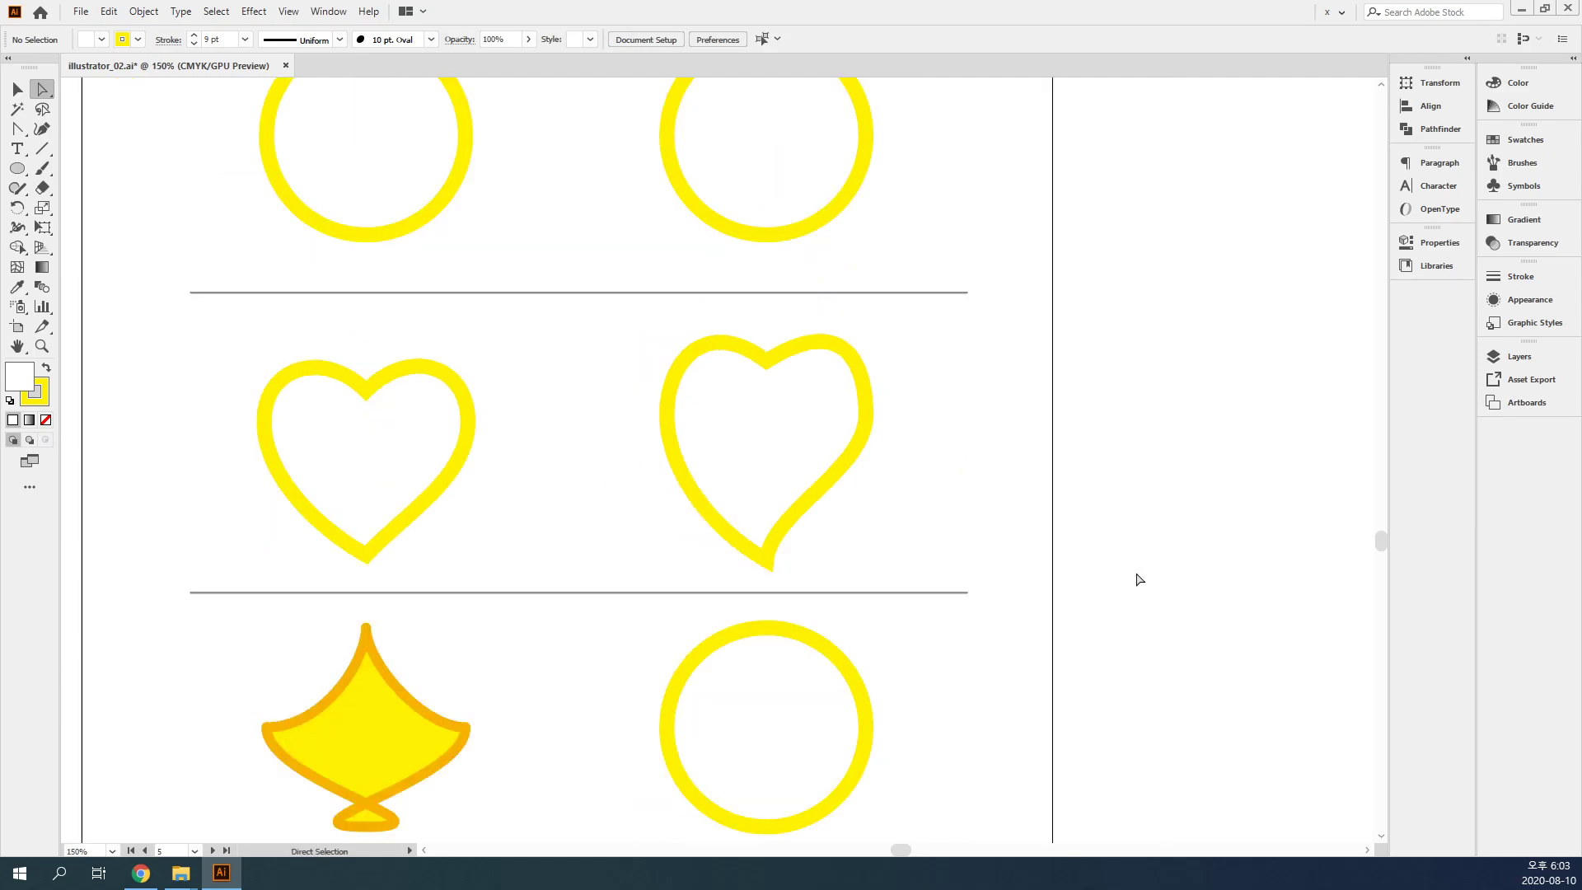
key("v")
left_click_drag(937, 529, 1101, 523)
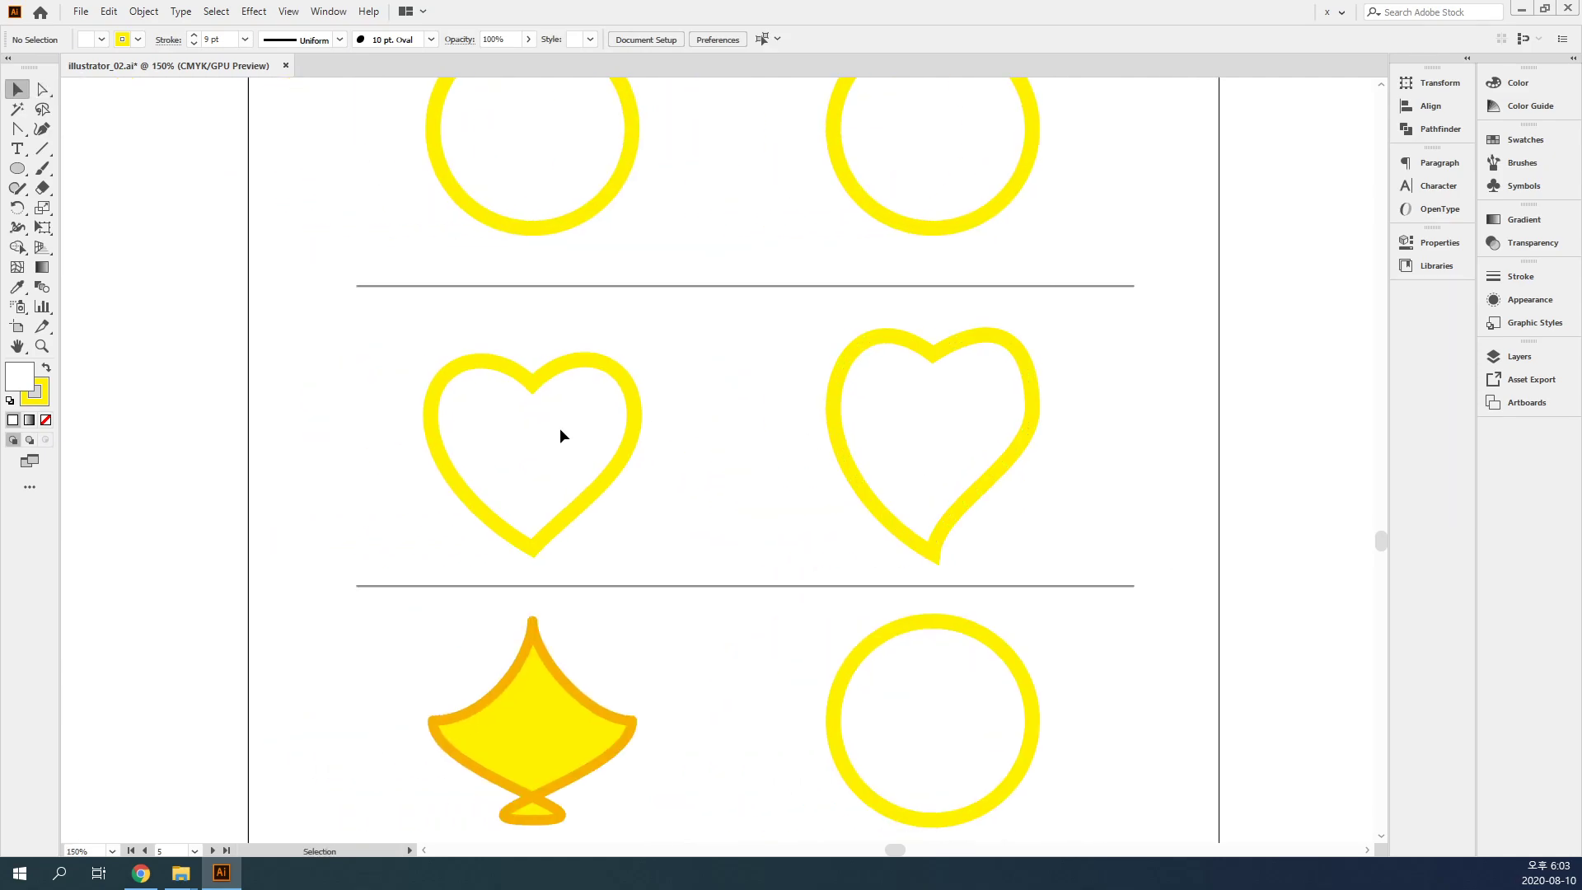
key("ctrl+plus")
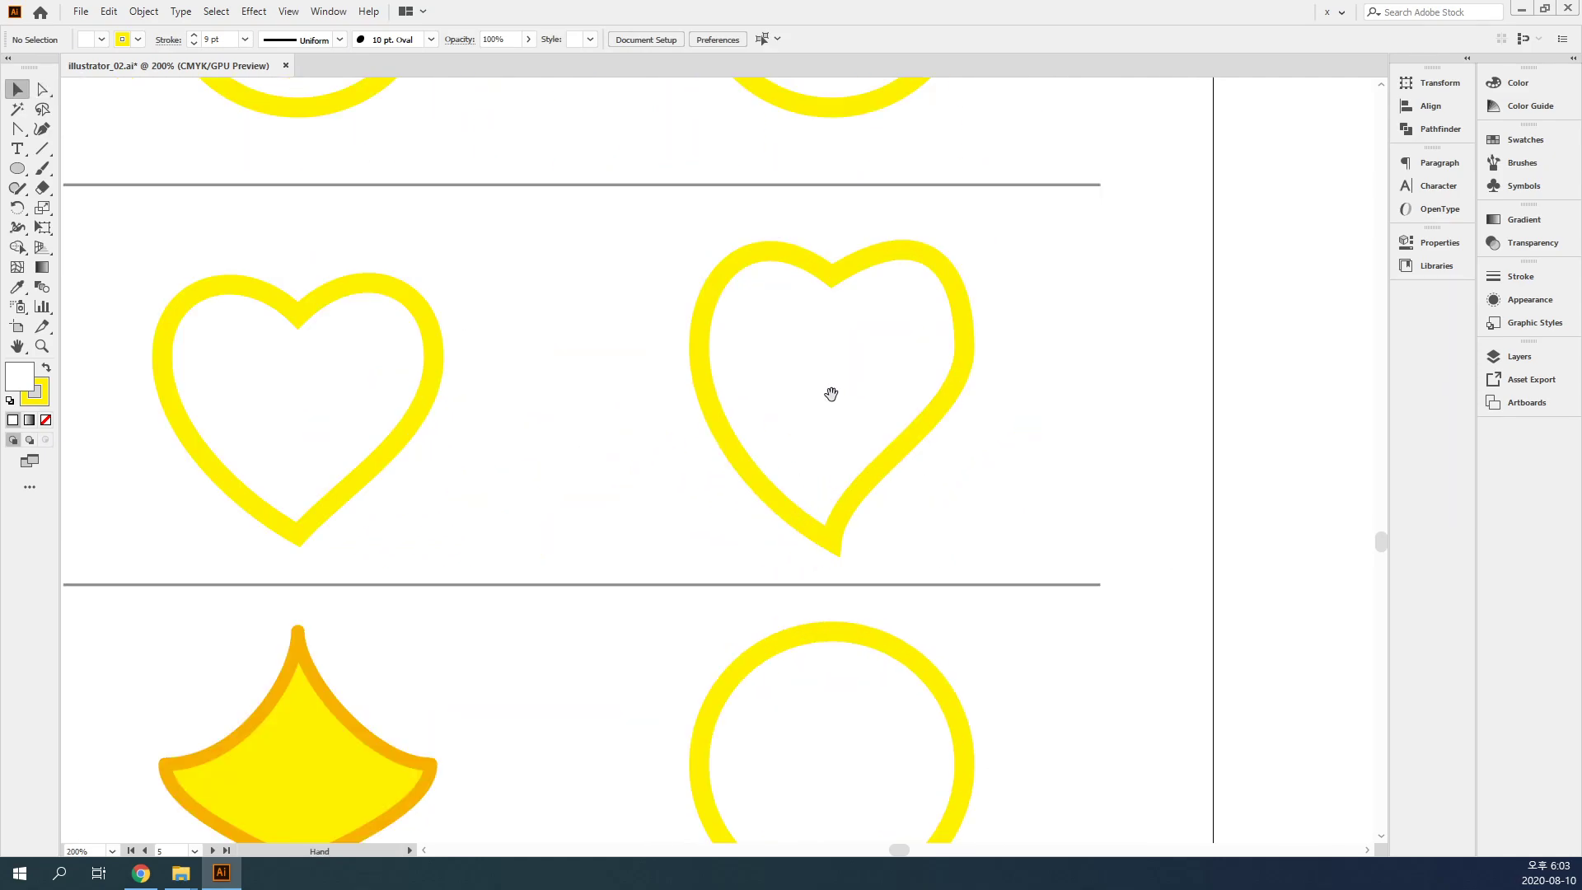
left_click_drag(1051, 444, 1190, 474)
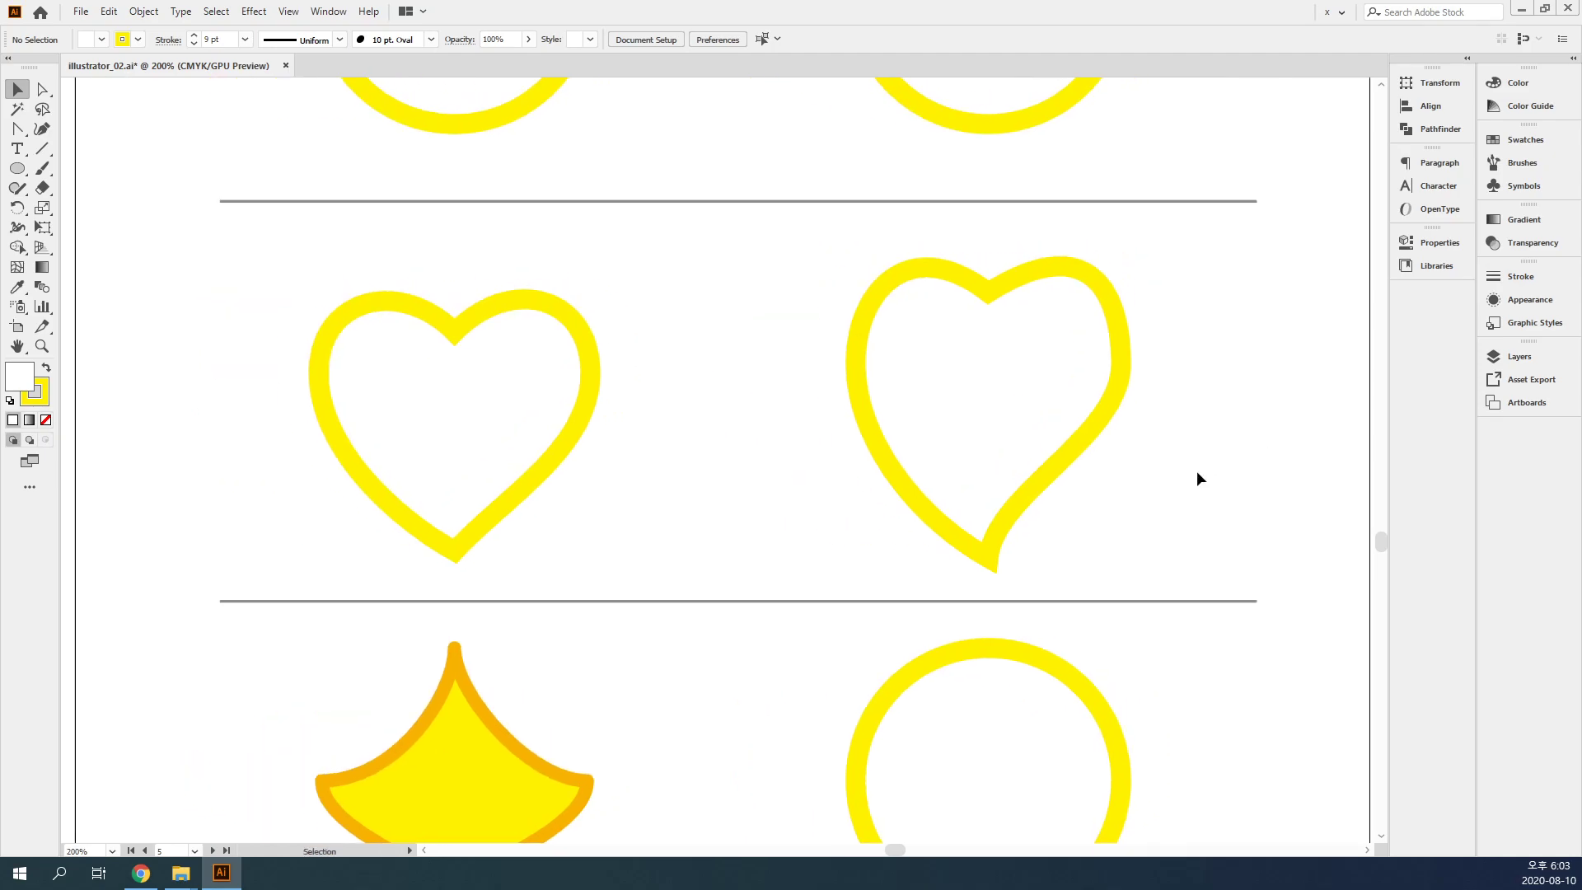